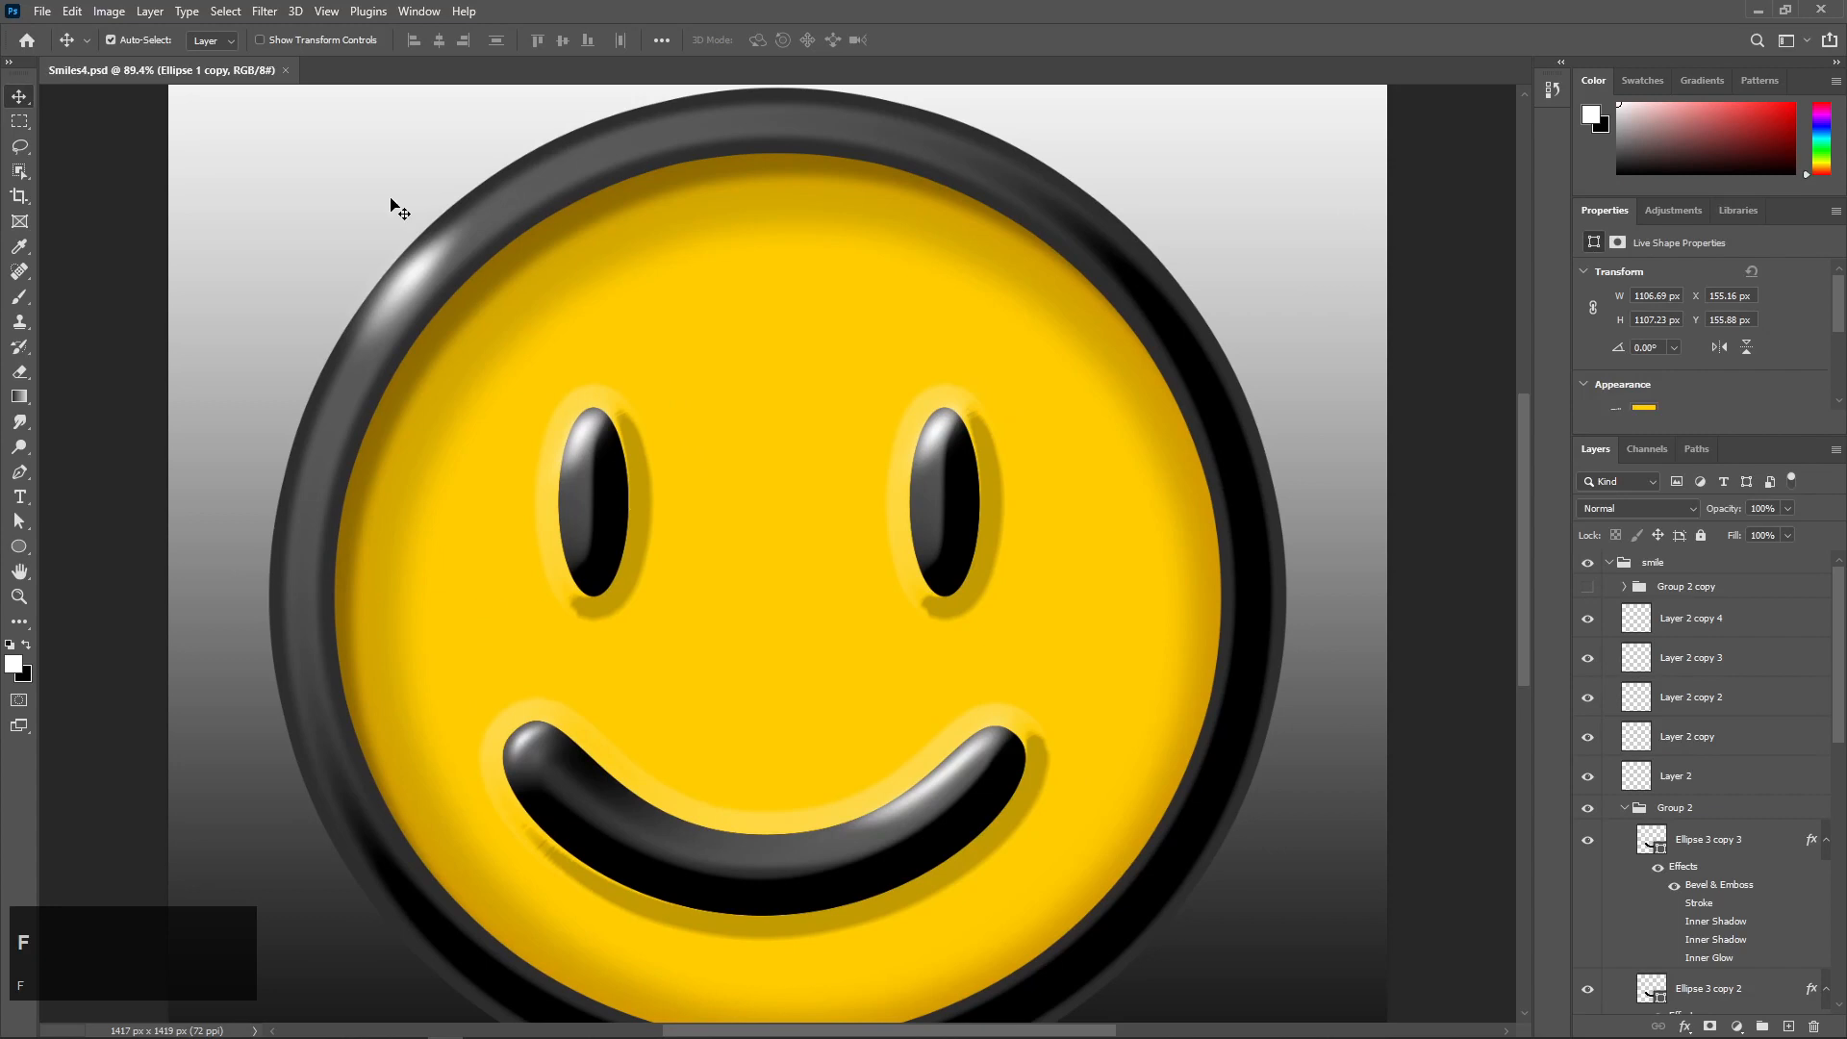
- Create a new document from the recent Custom 1080 x 1080 px, 72 ppi preset with an artboard
{"action": "key", "text": "ctrl"}
{"action": "key", "text": "ctrl+n"}
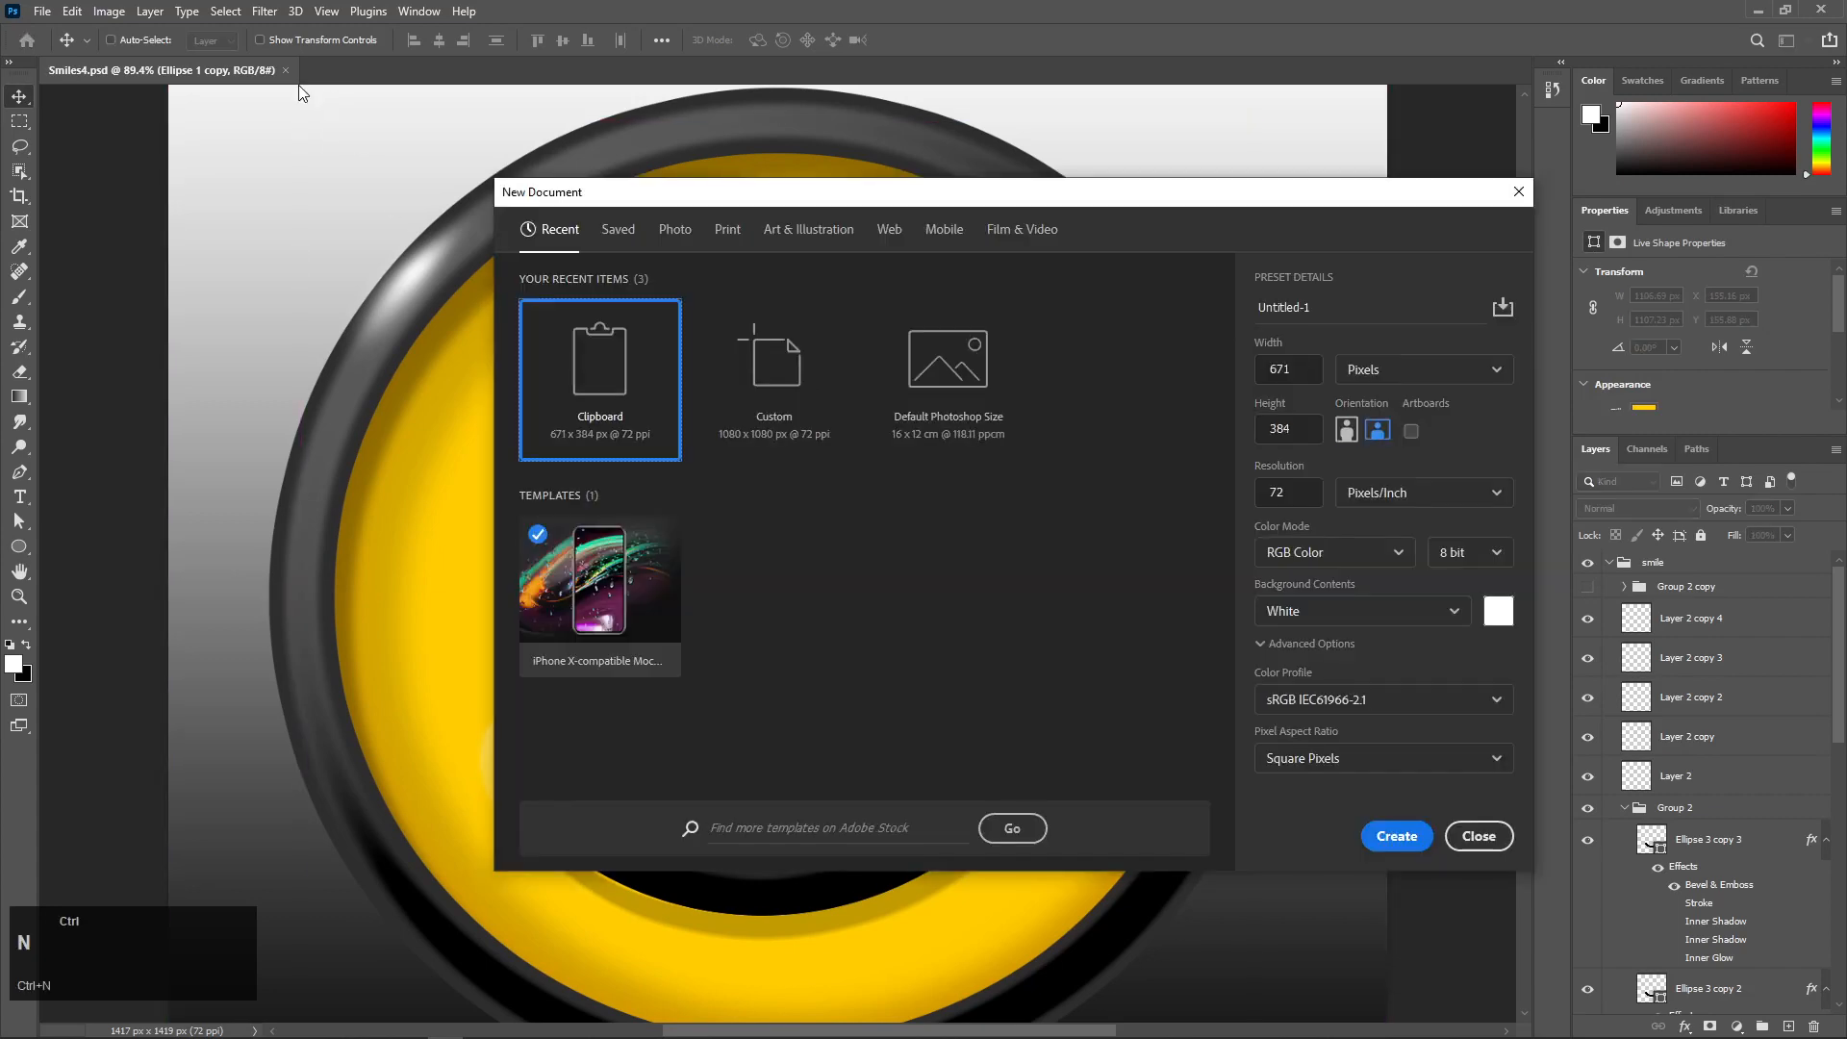
{"action": "left_click", "coordinate": [779, 362]}
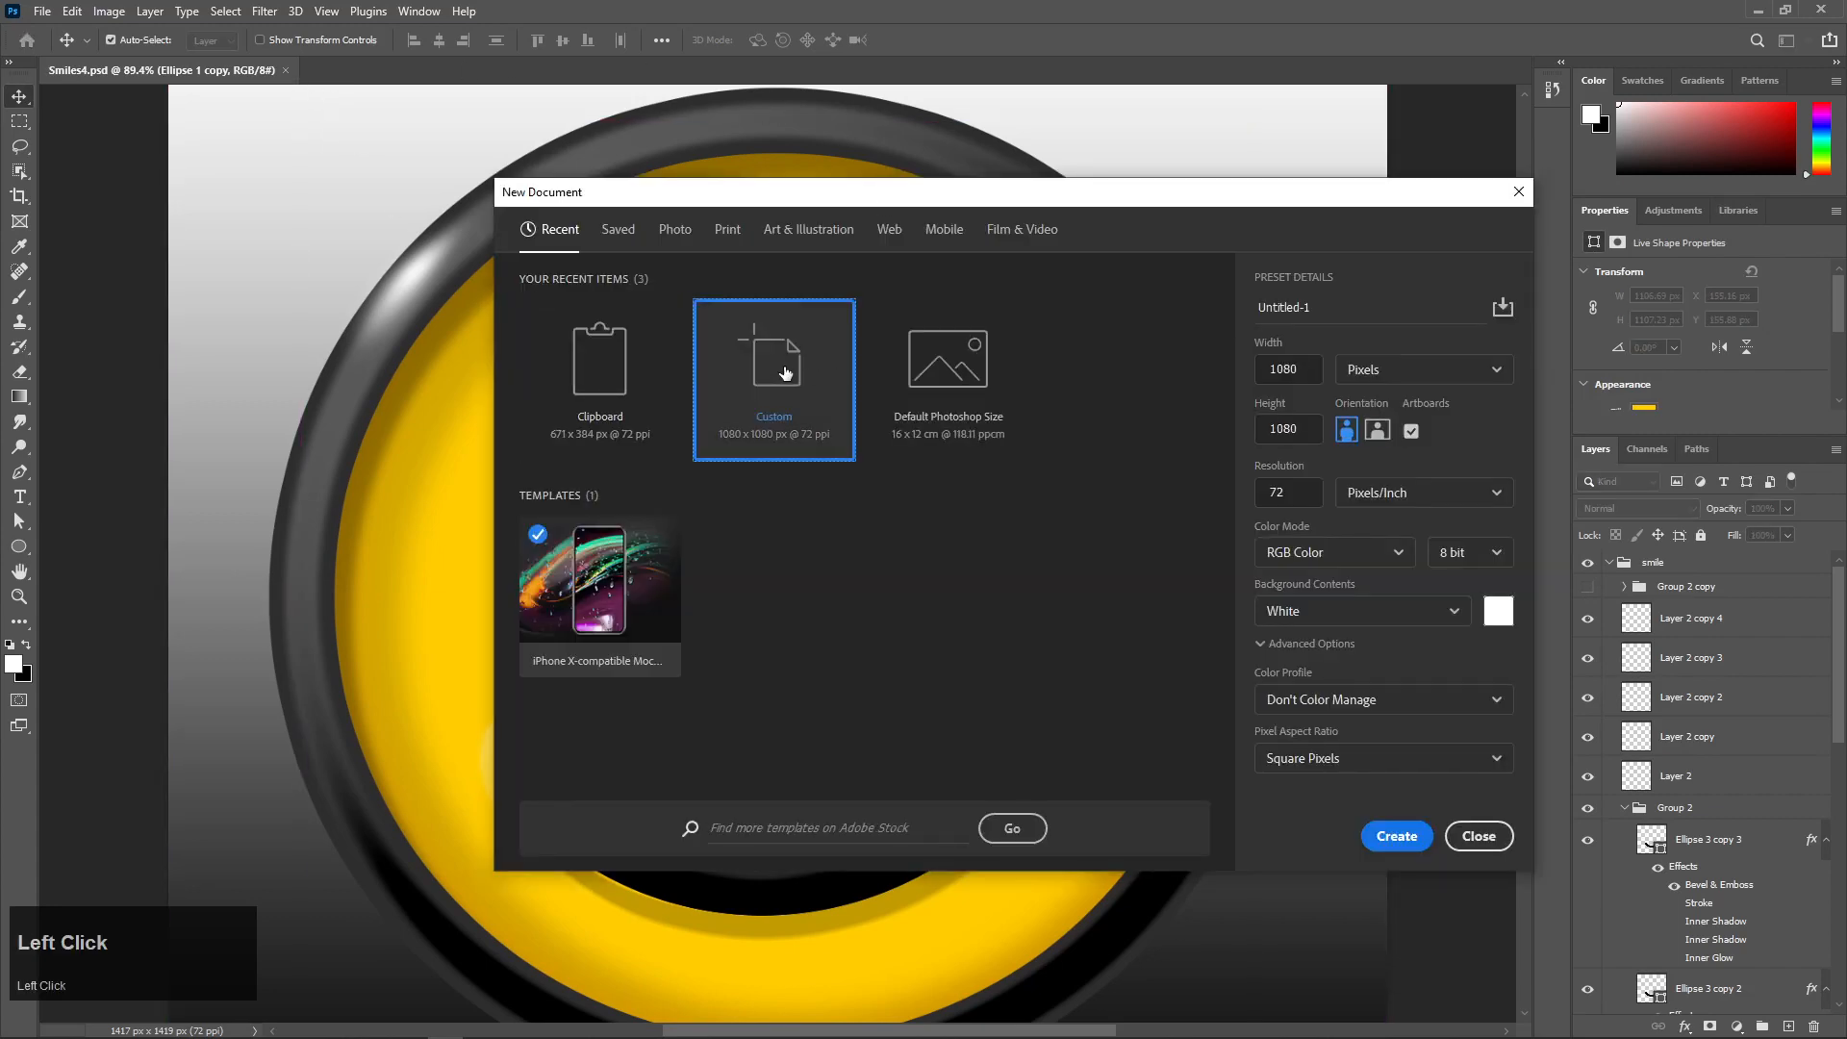
{"action": "left_click", "coordinate": [1375, 834]}
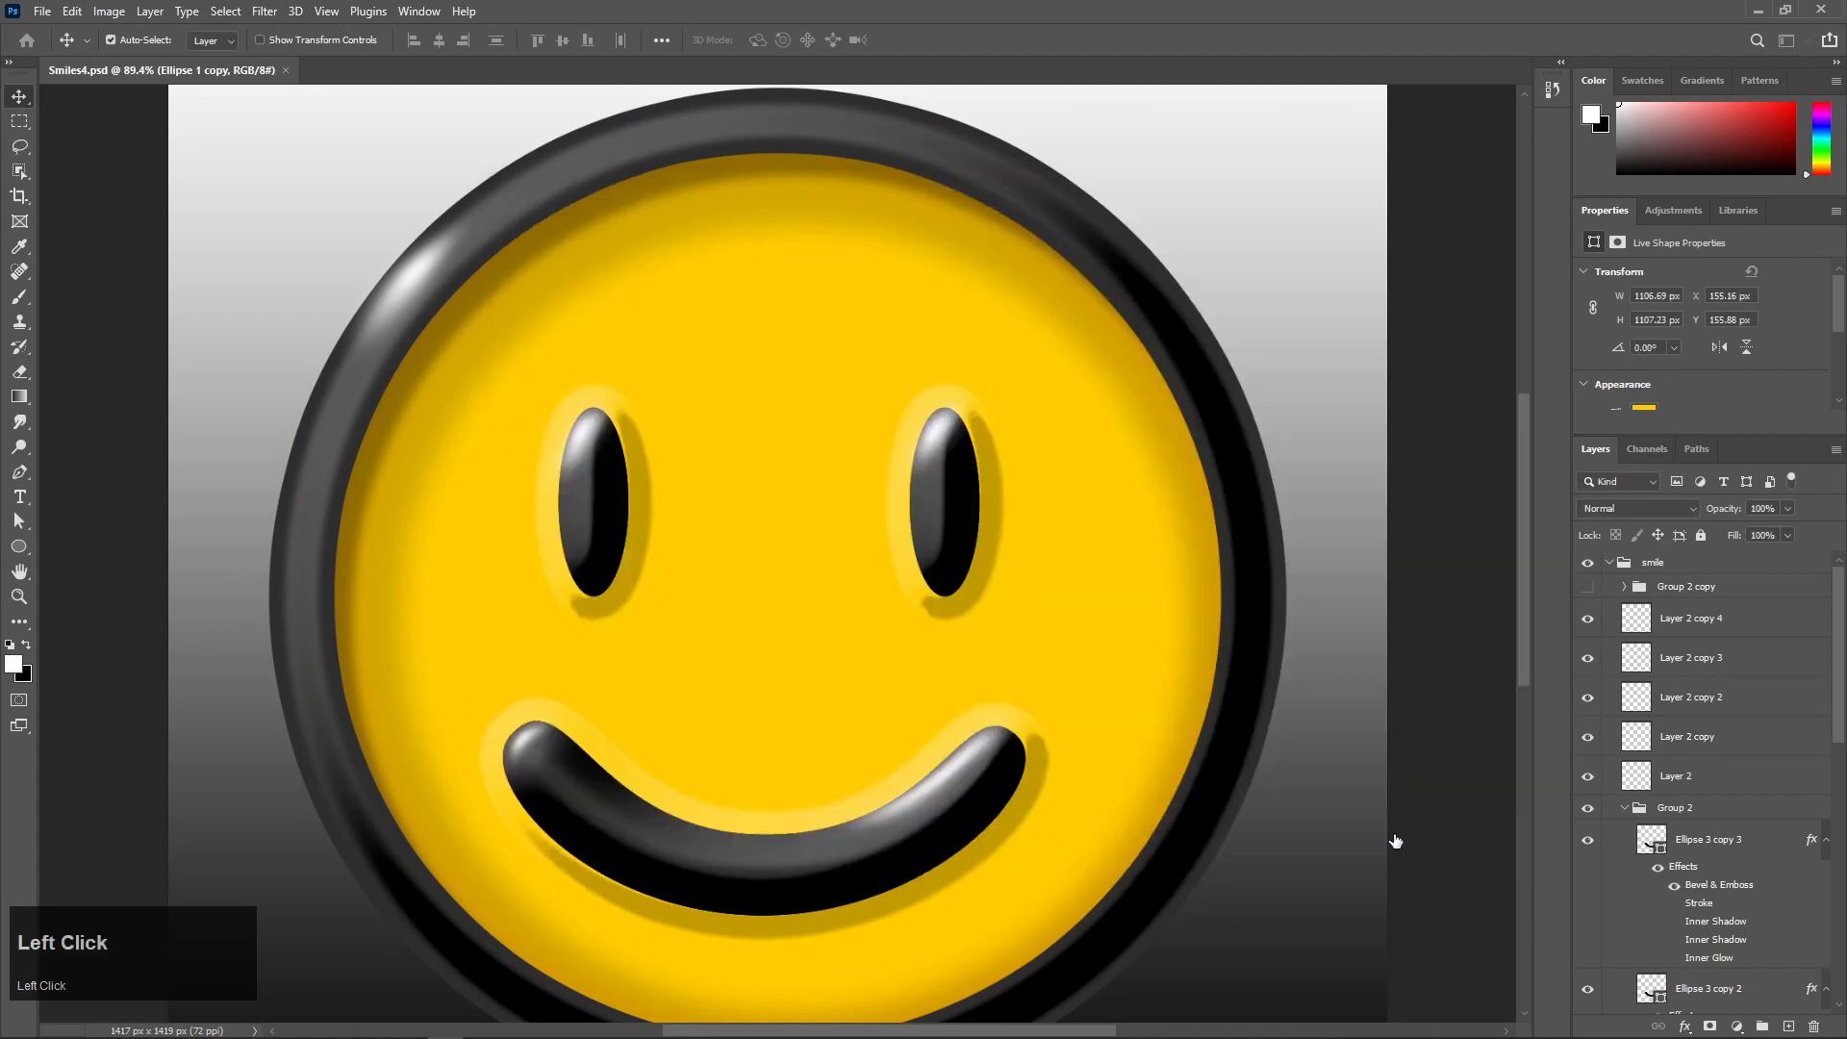
- Look through the available shape tools, cycling from one to the next
{"action": "left_click", "coordinate": [20, 548]}
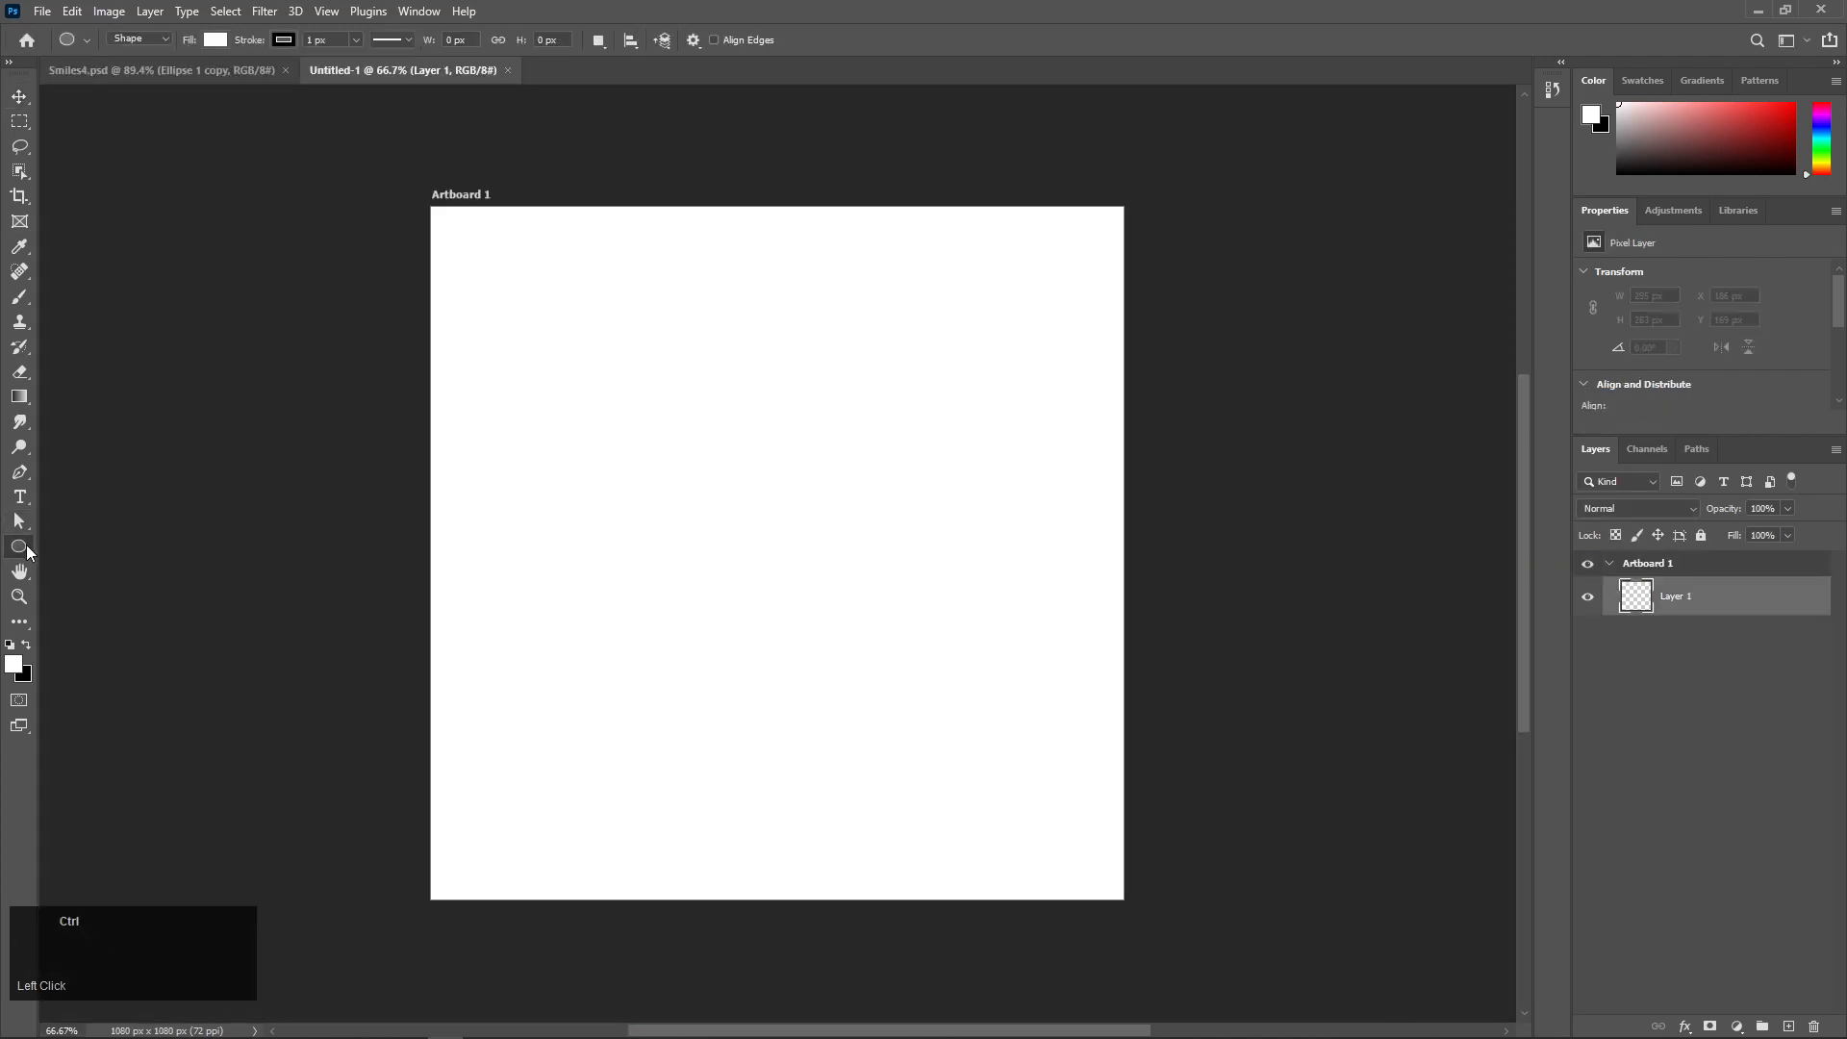
{"action": "key", "text": "u"}
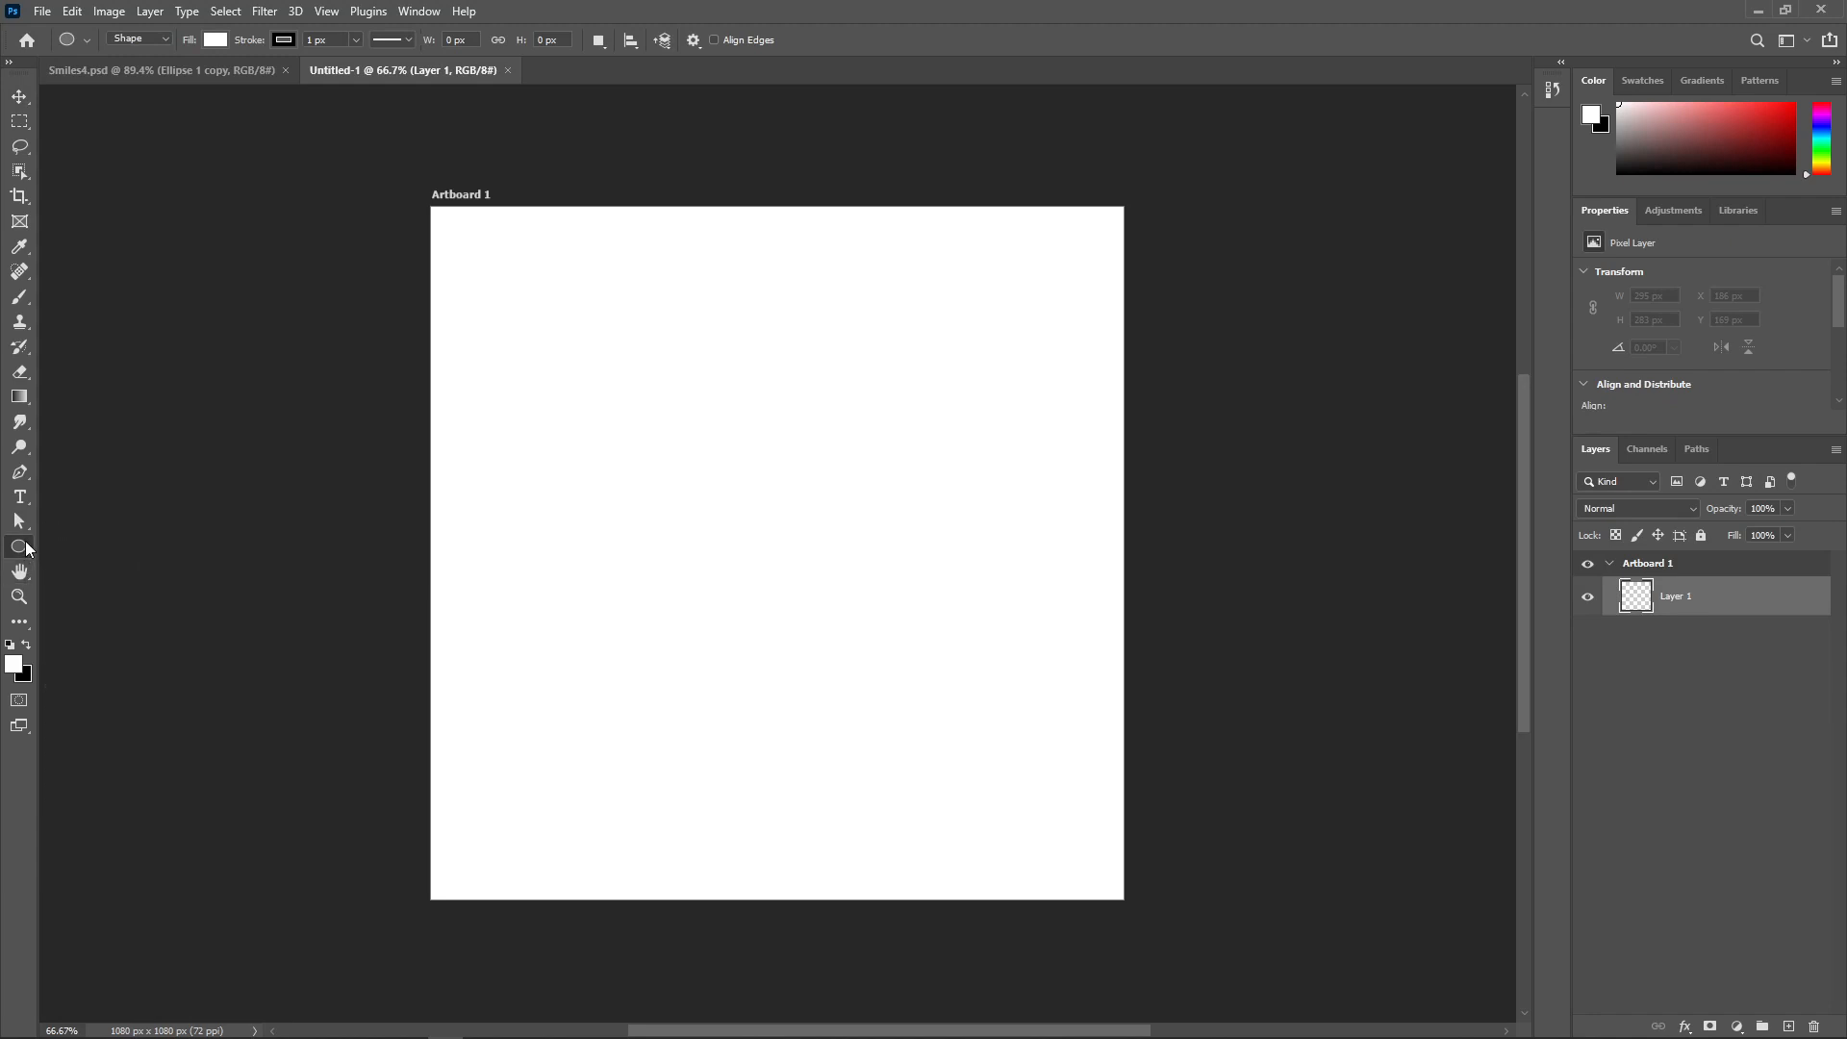
{"action": "left_click", "coordinate": [19, 546]}
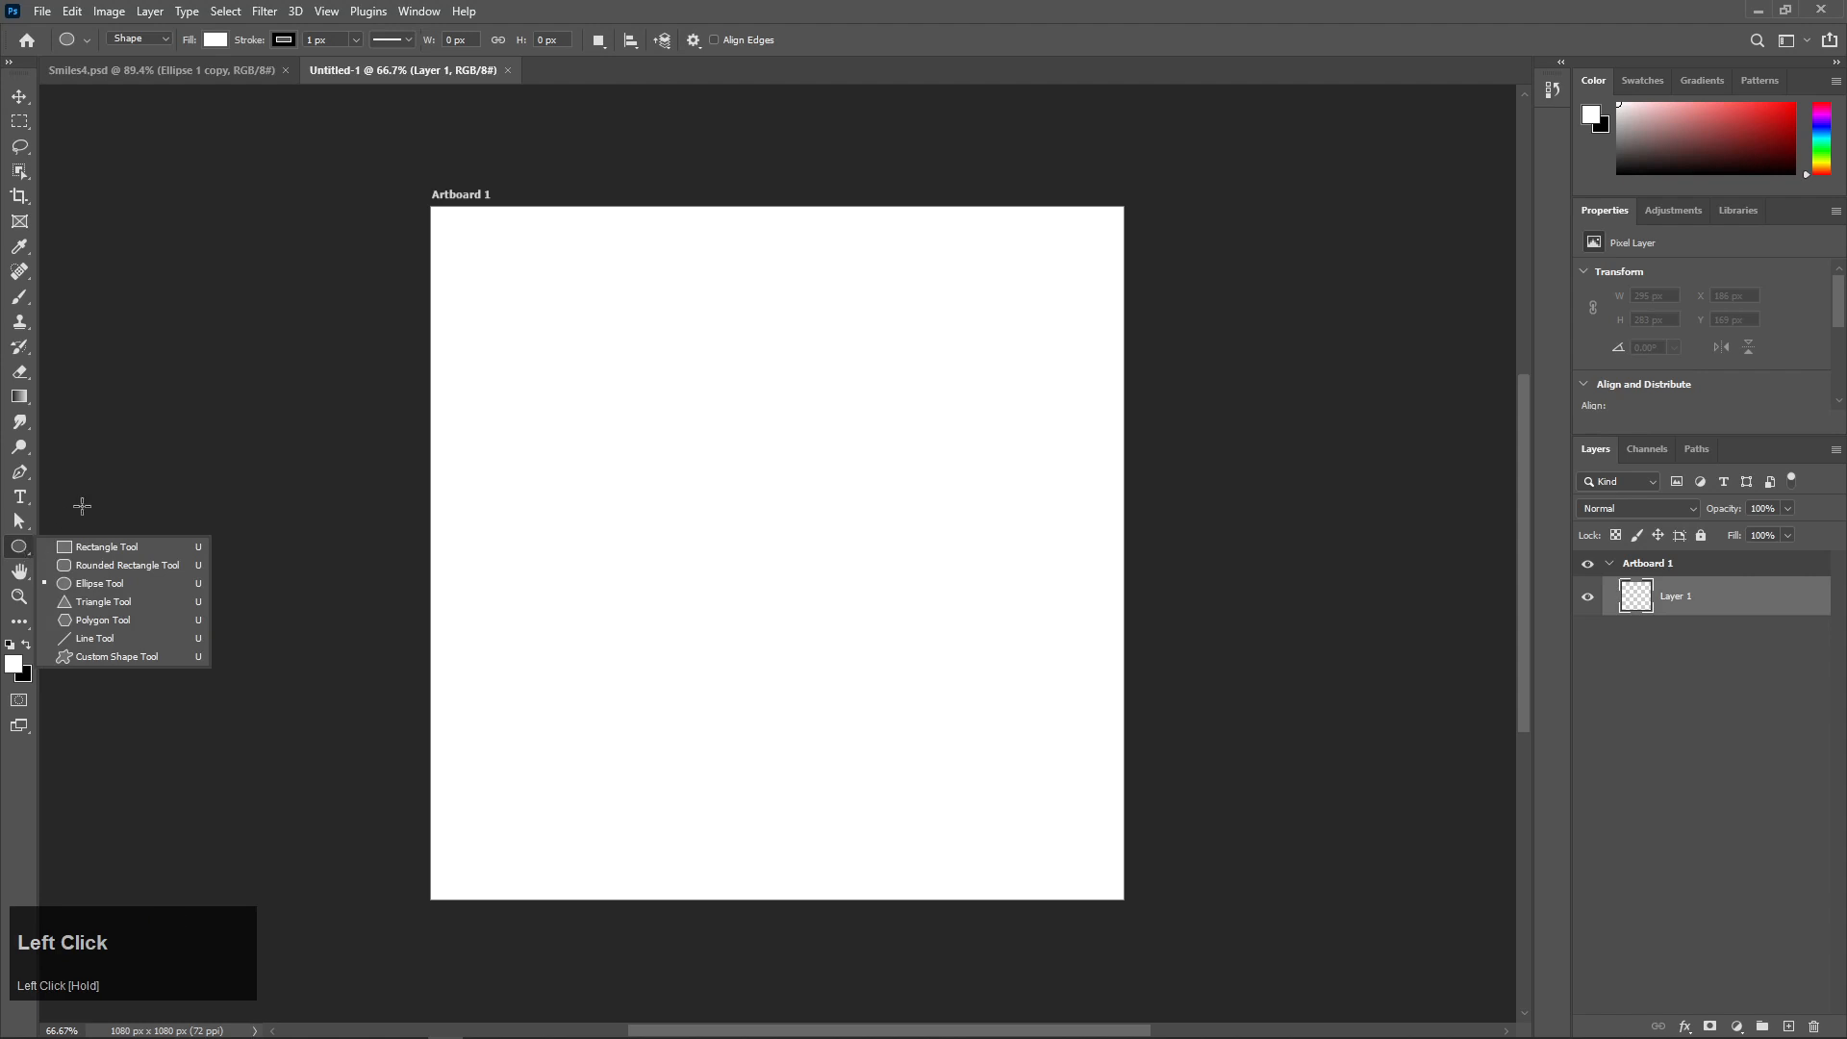
{"action": "key", "text": "shift"}
{"action": "key", "text": "shift+u"}
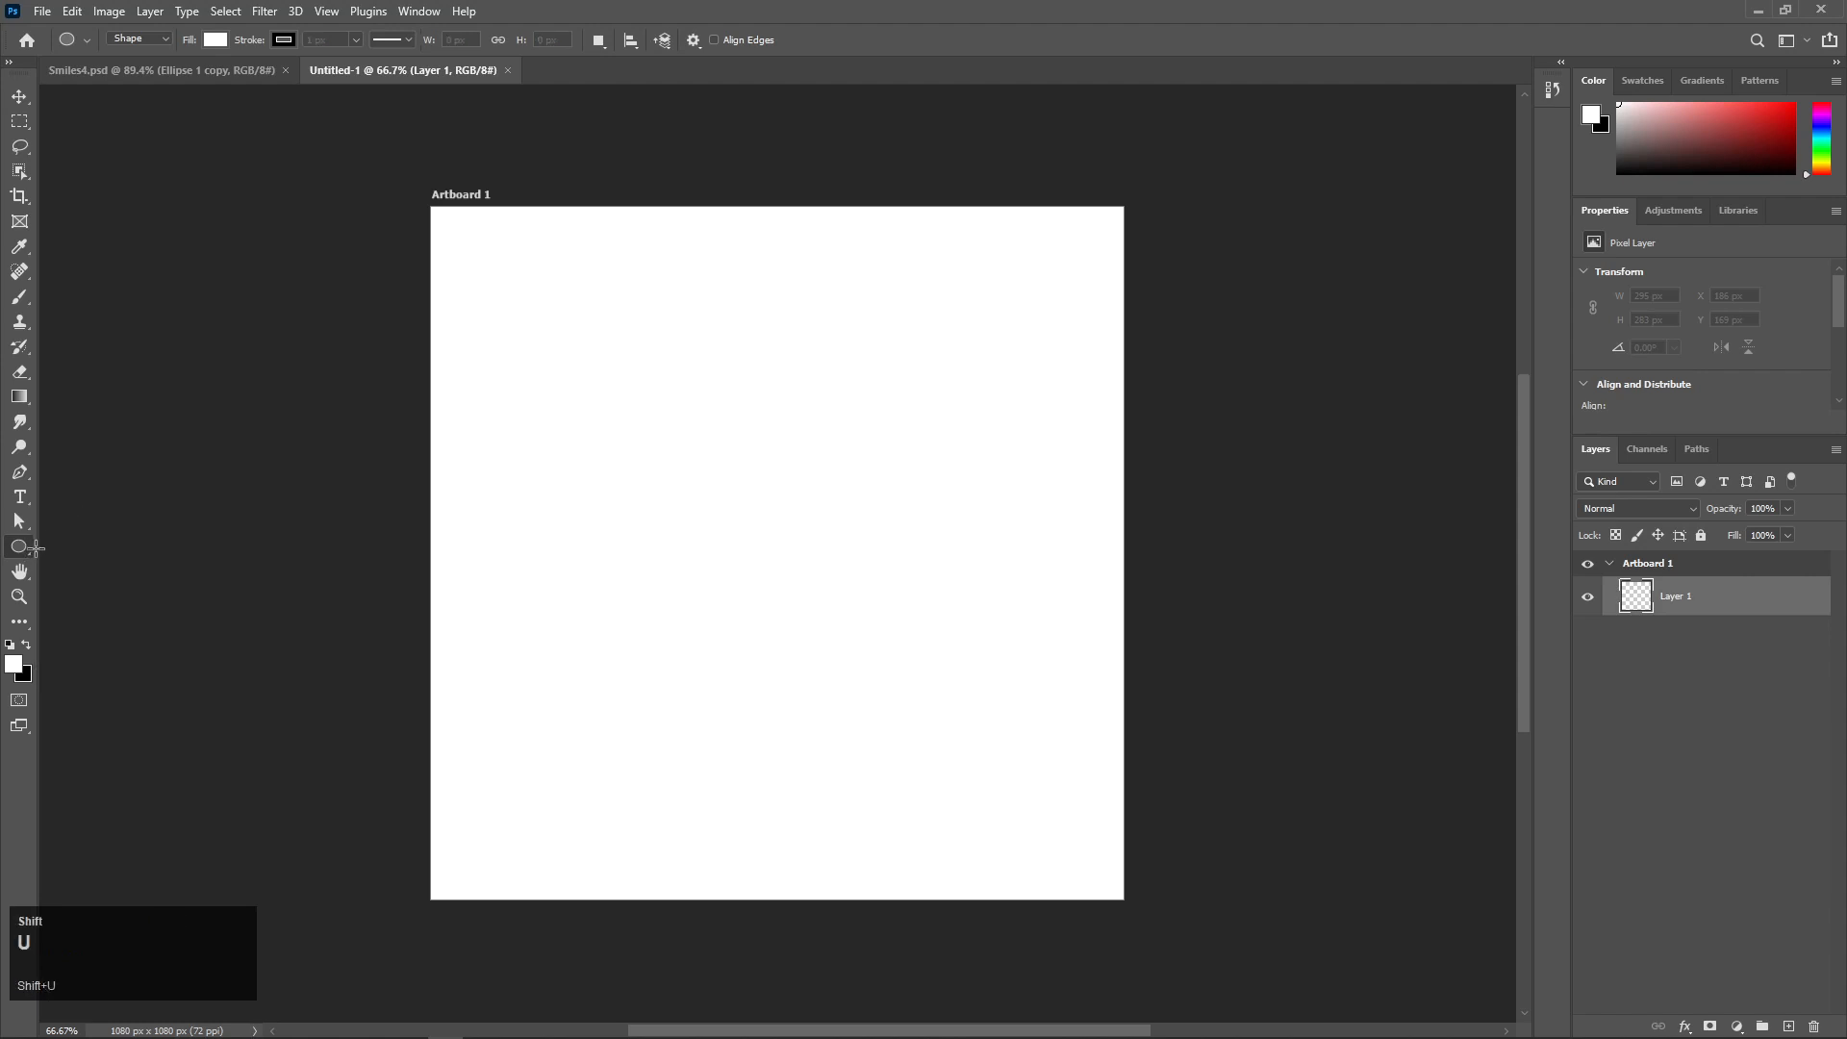
{"action": "left_click", "coordinate": [19, 546]}
{"action": "key", "text": "shift+y"}
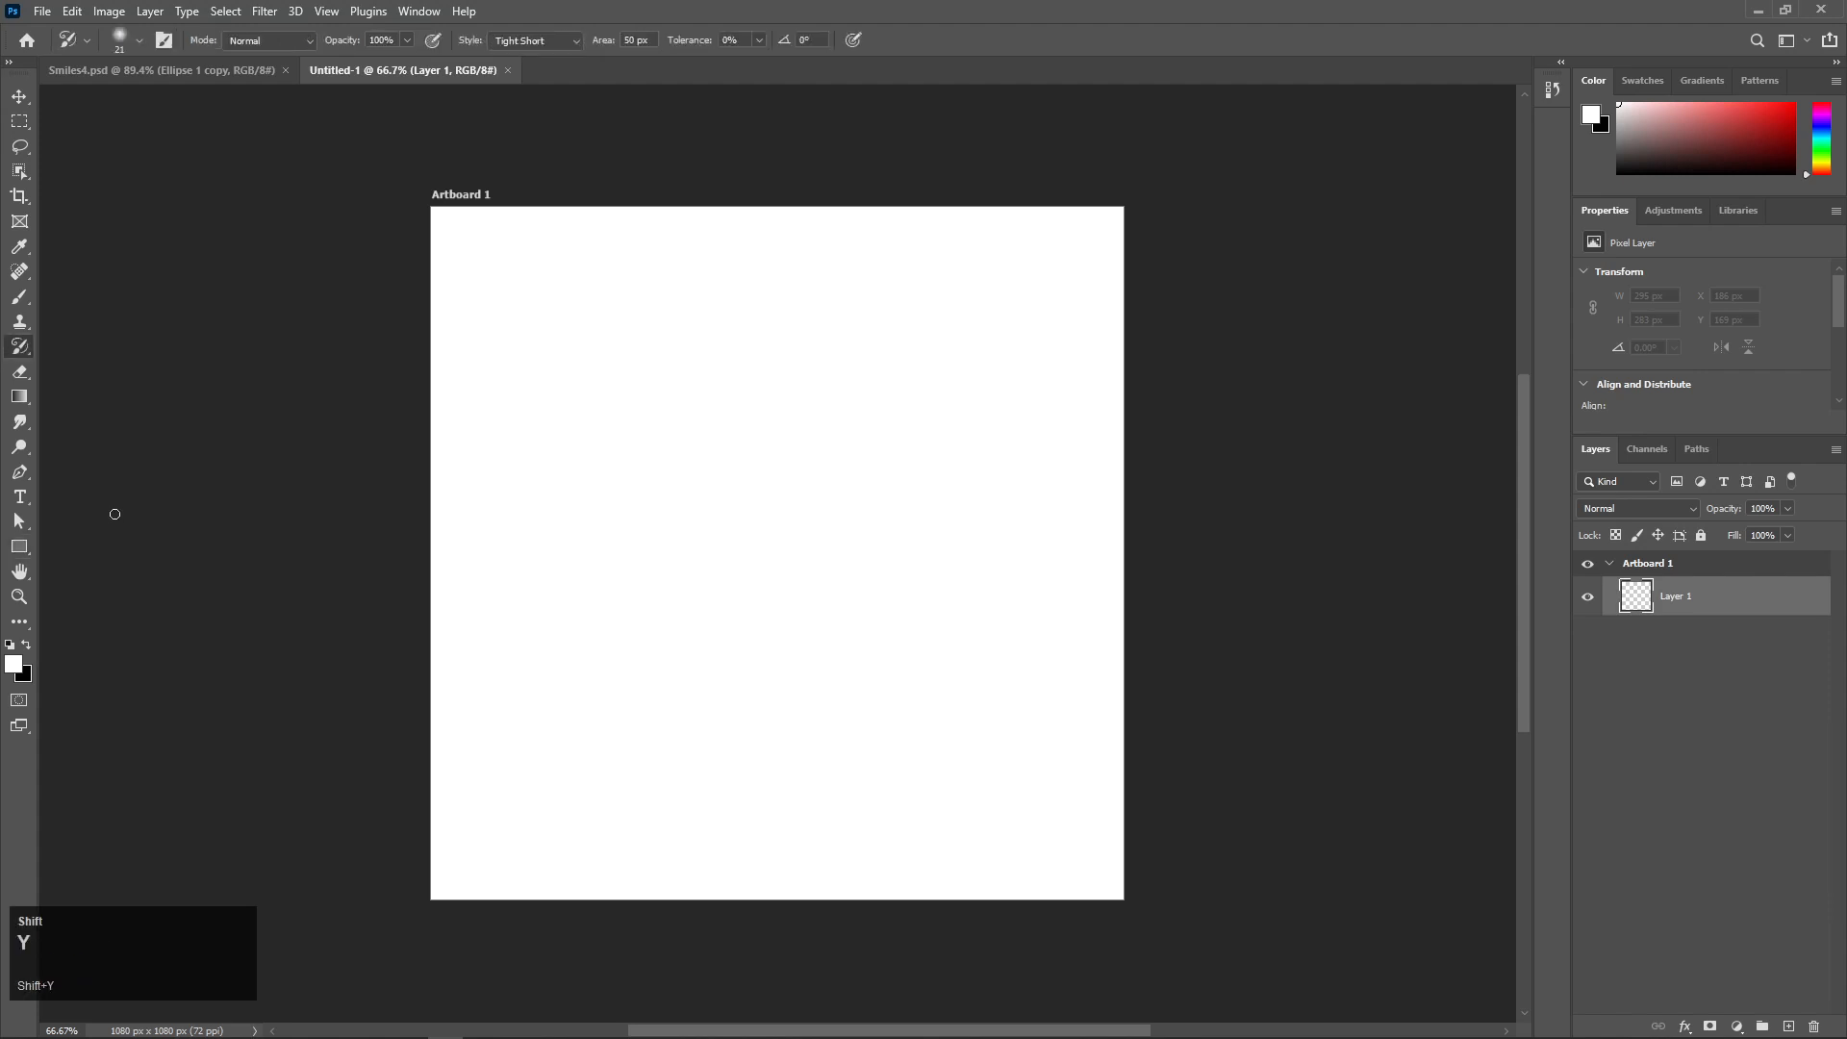
{"action": "key", "text": "shift+u"}
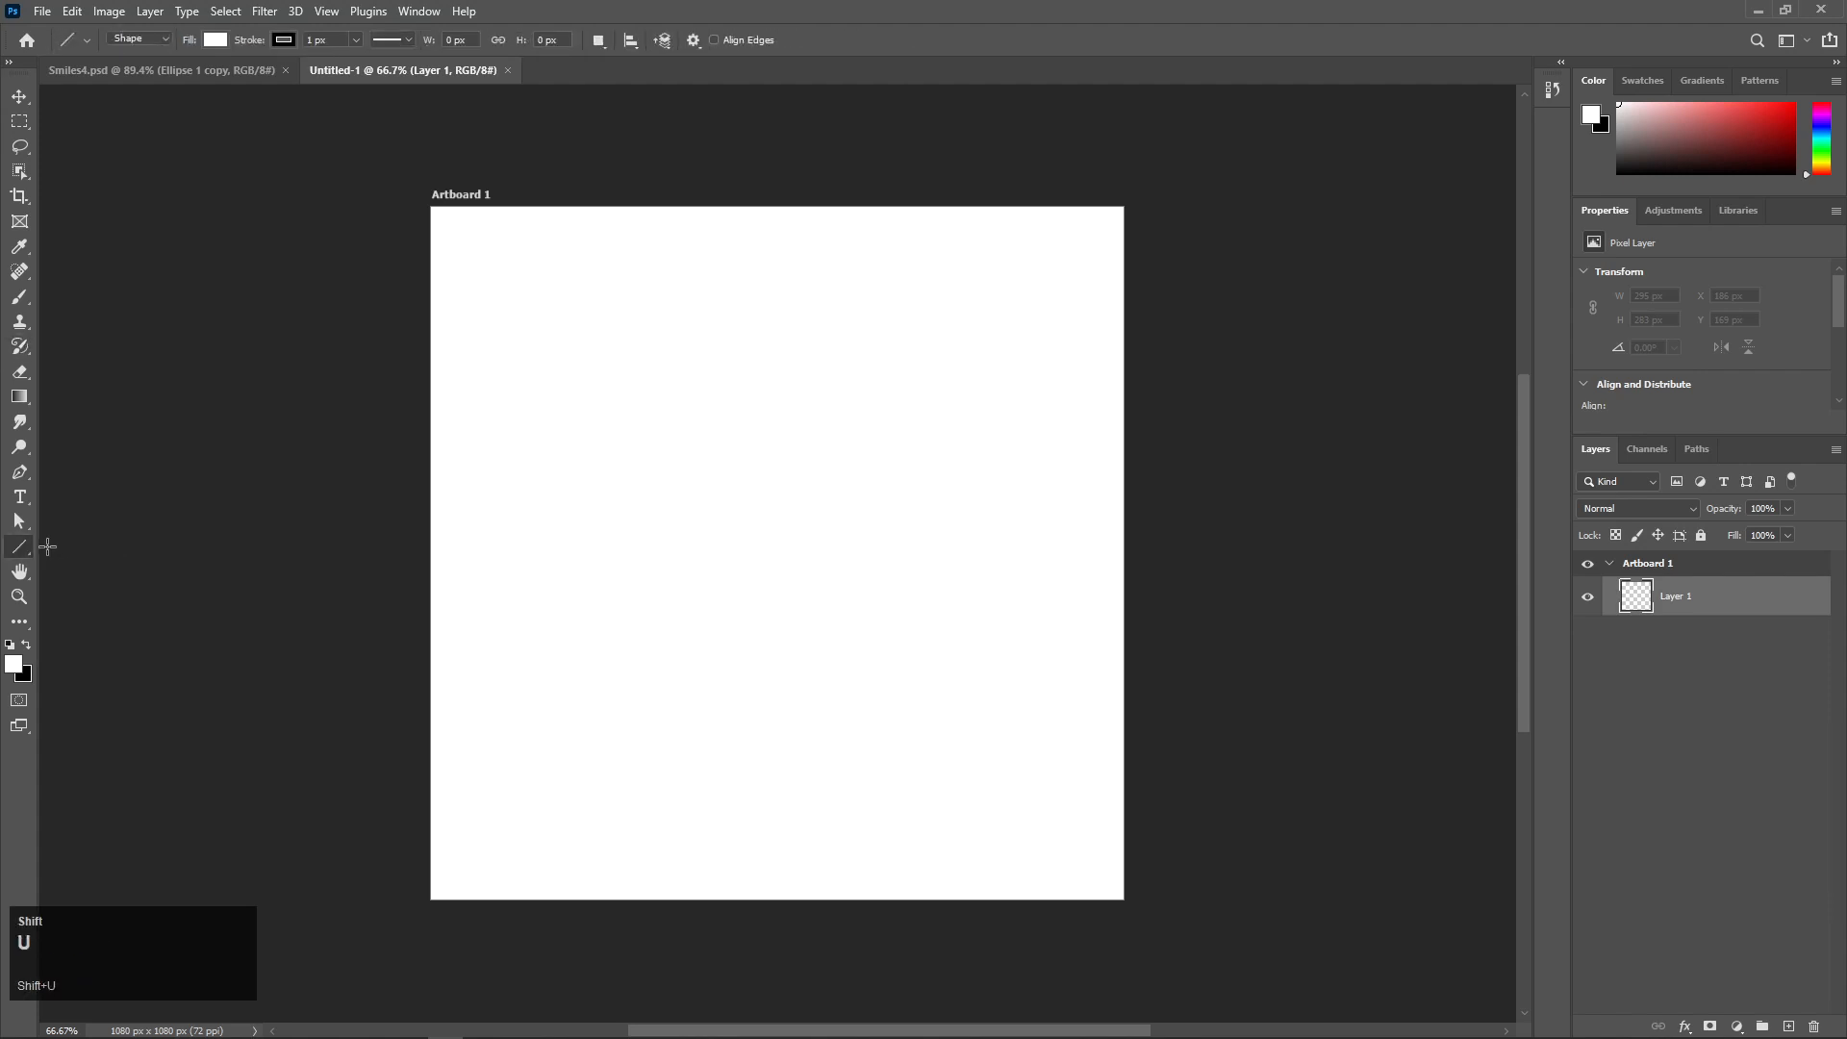
{"action": "key", "text": "shift+u"}
{"action": "key", "text": "shift+u"}
{"action": "key", "text": "shift+u"}
{"action": "key", "text": "shift+u"}
{"action": "key", "text": "shift+u"}
{"action": "key", "text": "shift+u"}
{"action": "key", "text": "shift+u"}
{"action": "key", "text": "shift+u"}
{"action": "key", "text": "shift+u"}
{"action": "key", "text": "shift+u"}
{"action": "key", "text": "shift+u"}
{"action": "key", "text": "shift+u"}
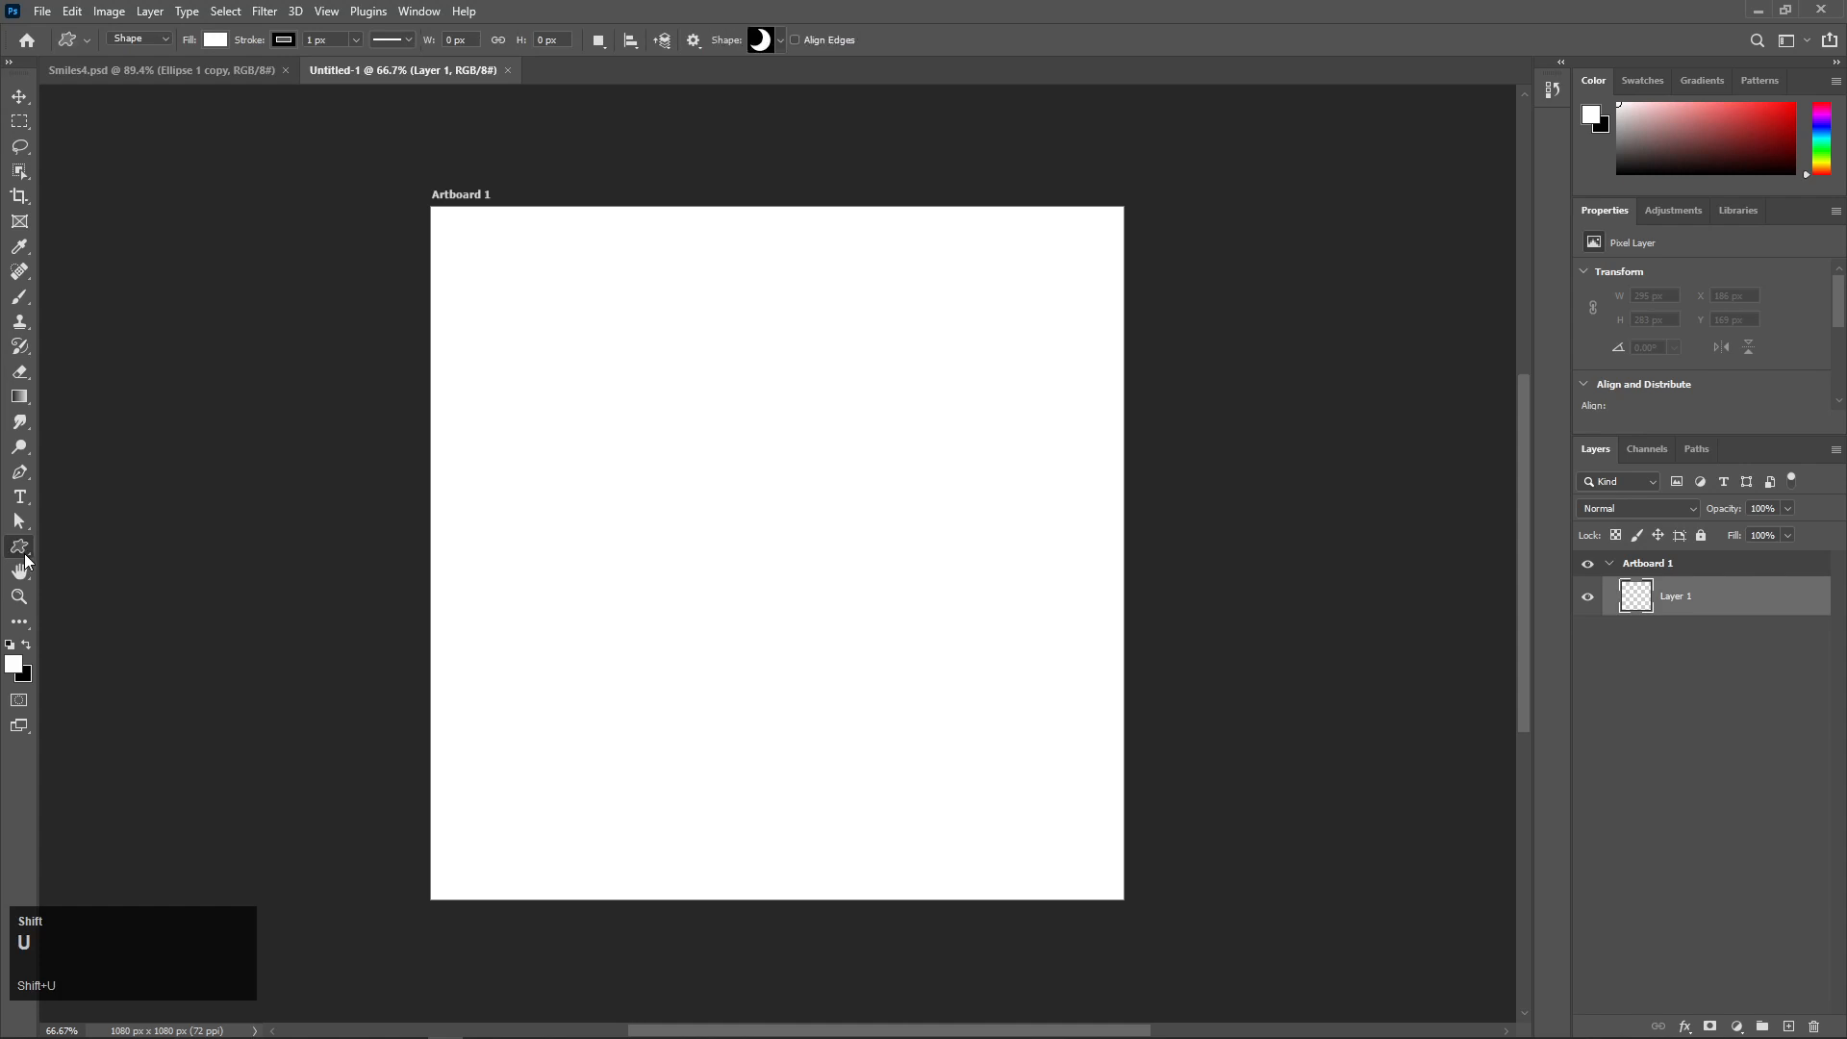
- With the Ellipse tool, draw a perfect circle about 989 px in diameter across most of the artboard
{"action": "key", "text": "shift+u"}
{"action": "key", "text": "shift+u"}
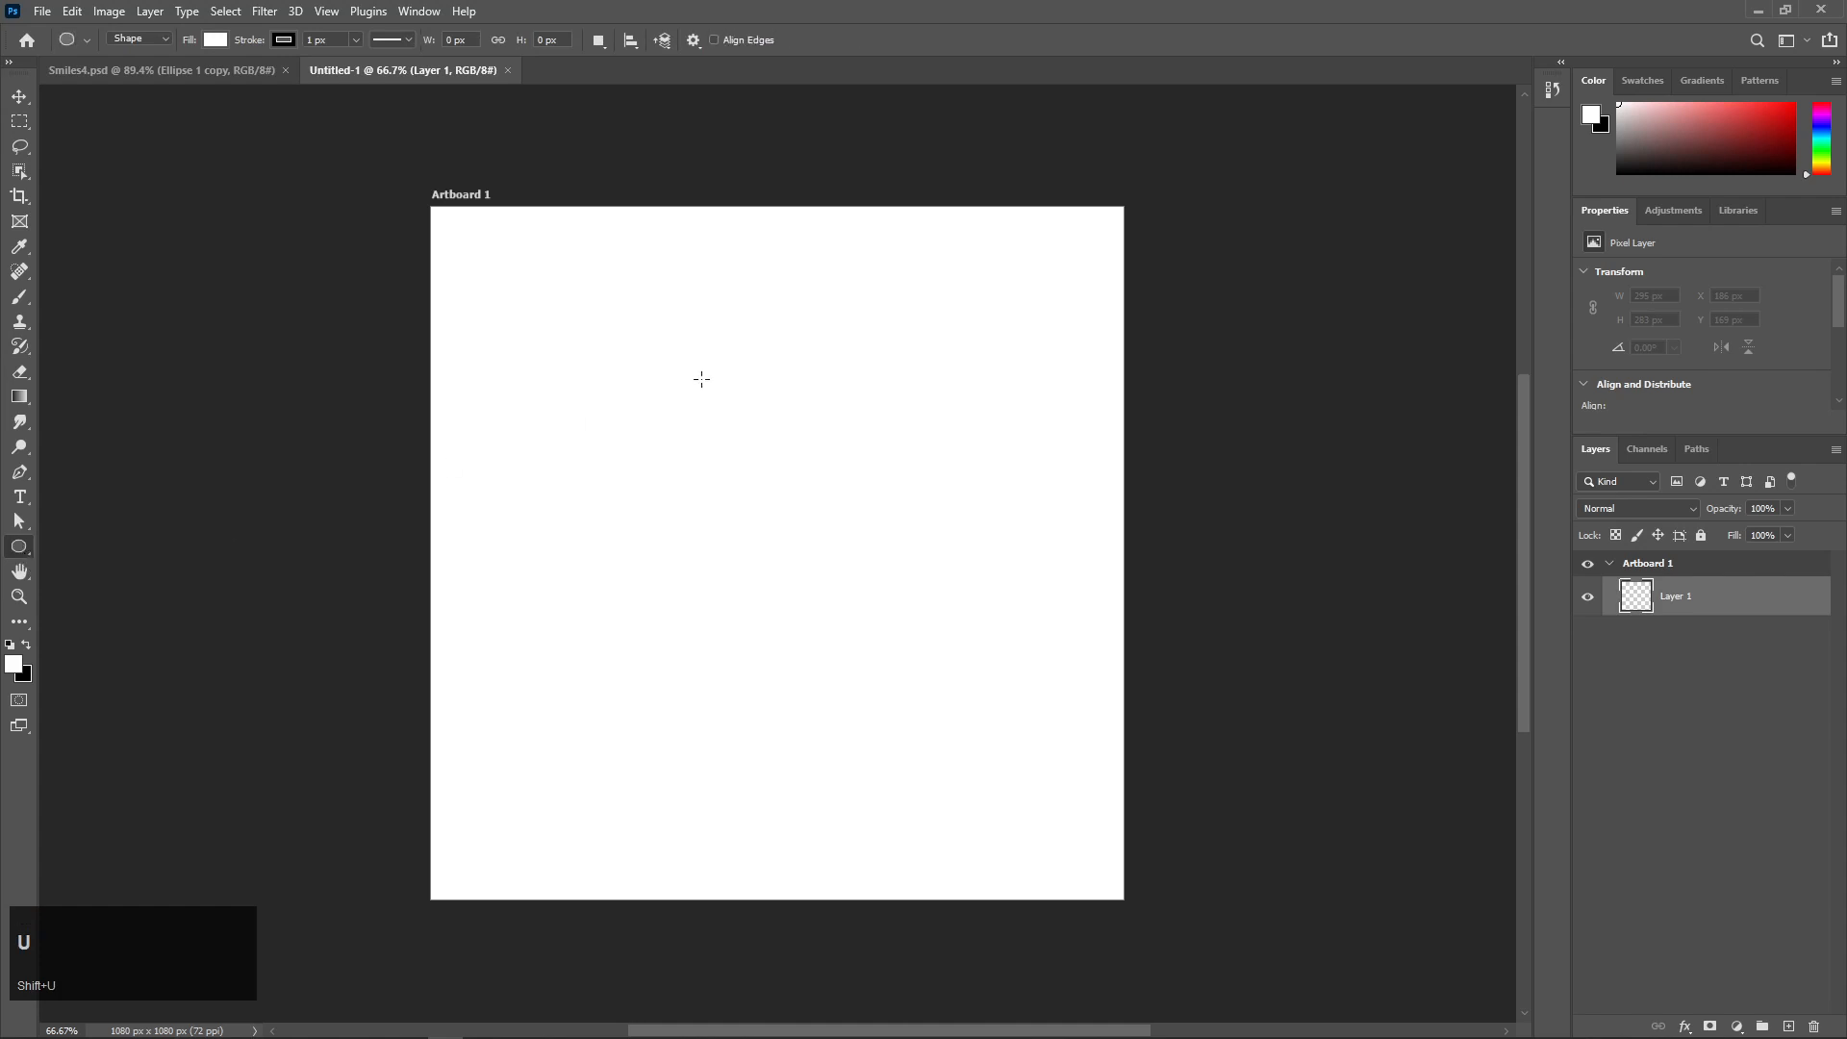
{"action": "left_click_drag", "start_coordinate": [483, 253], "coordinate": [1222, 884]}
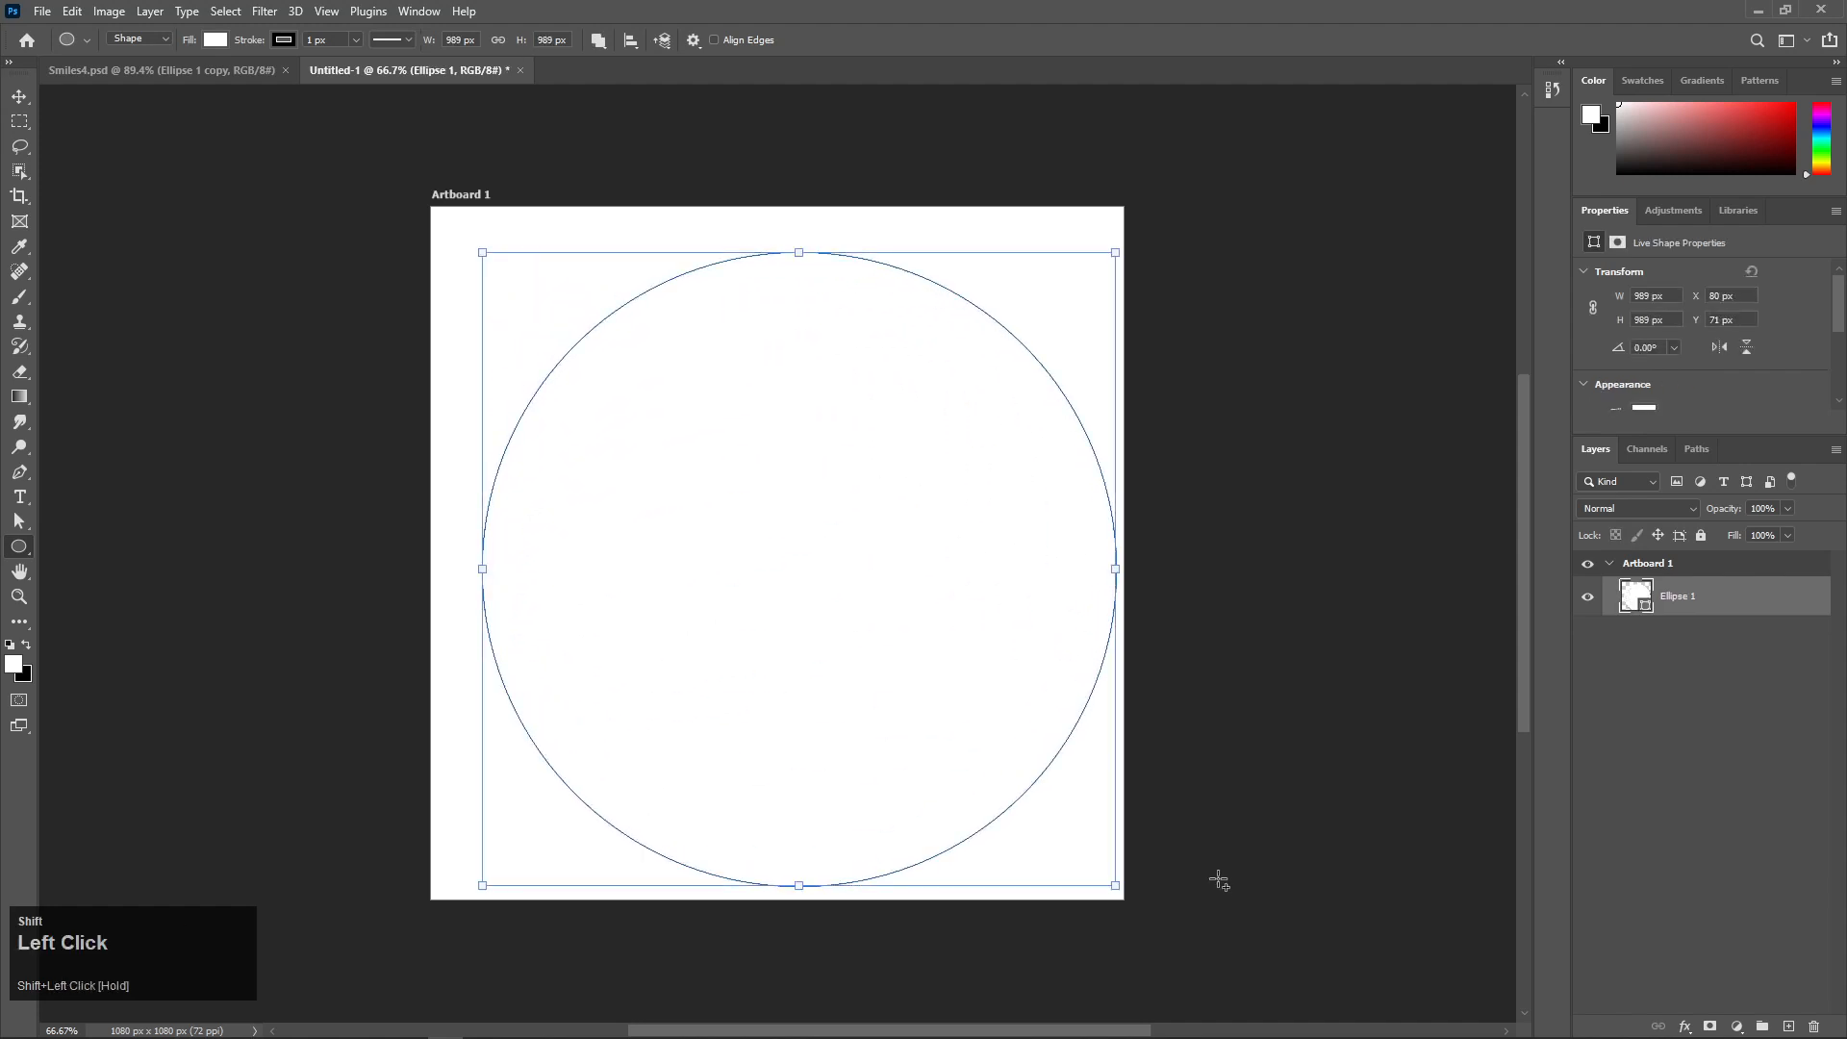
- Check the Use Legacy Free Transform option in the General preferences
{"action": "left_click", "coordinate": [43, 12]}
{"action": "mouse_move", "coordinate": [70, 12]}
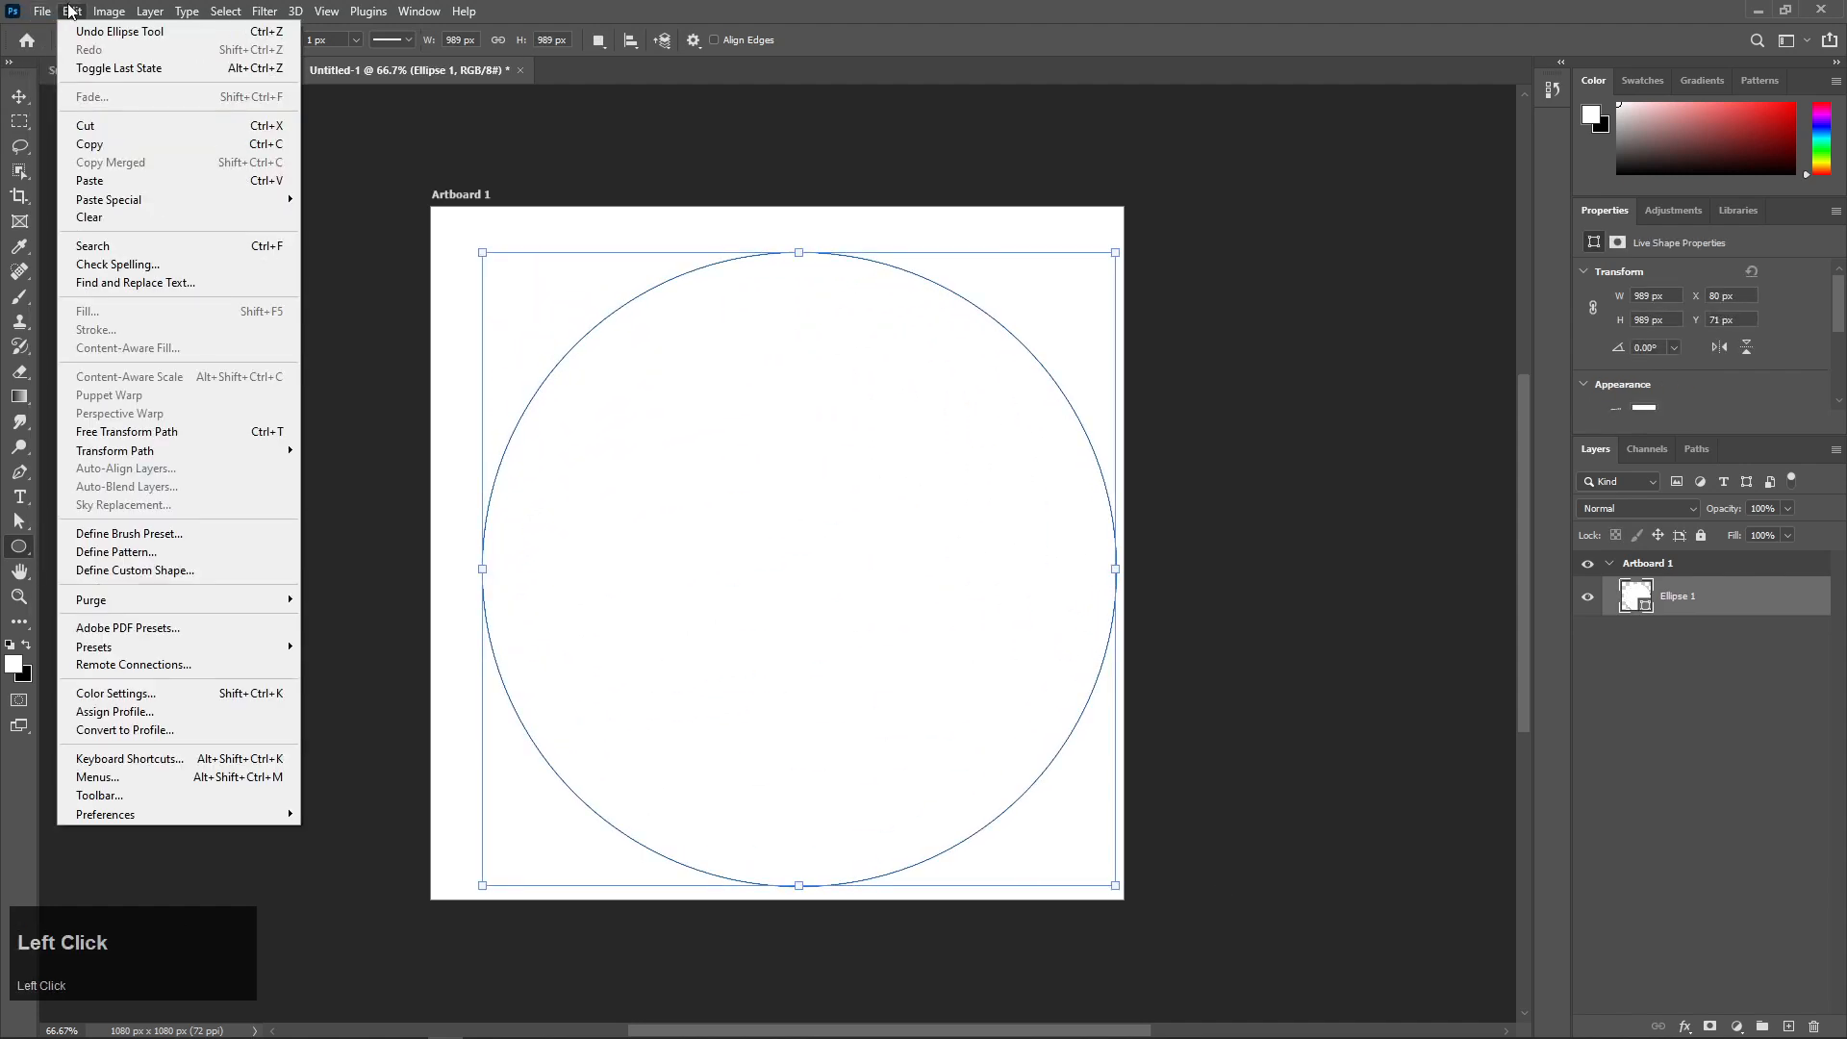
{"action": "left_click", "coordinate": [63, 815]}
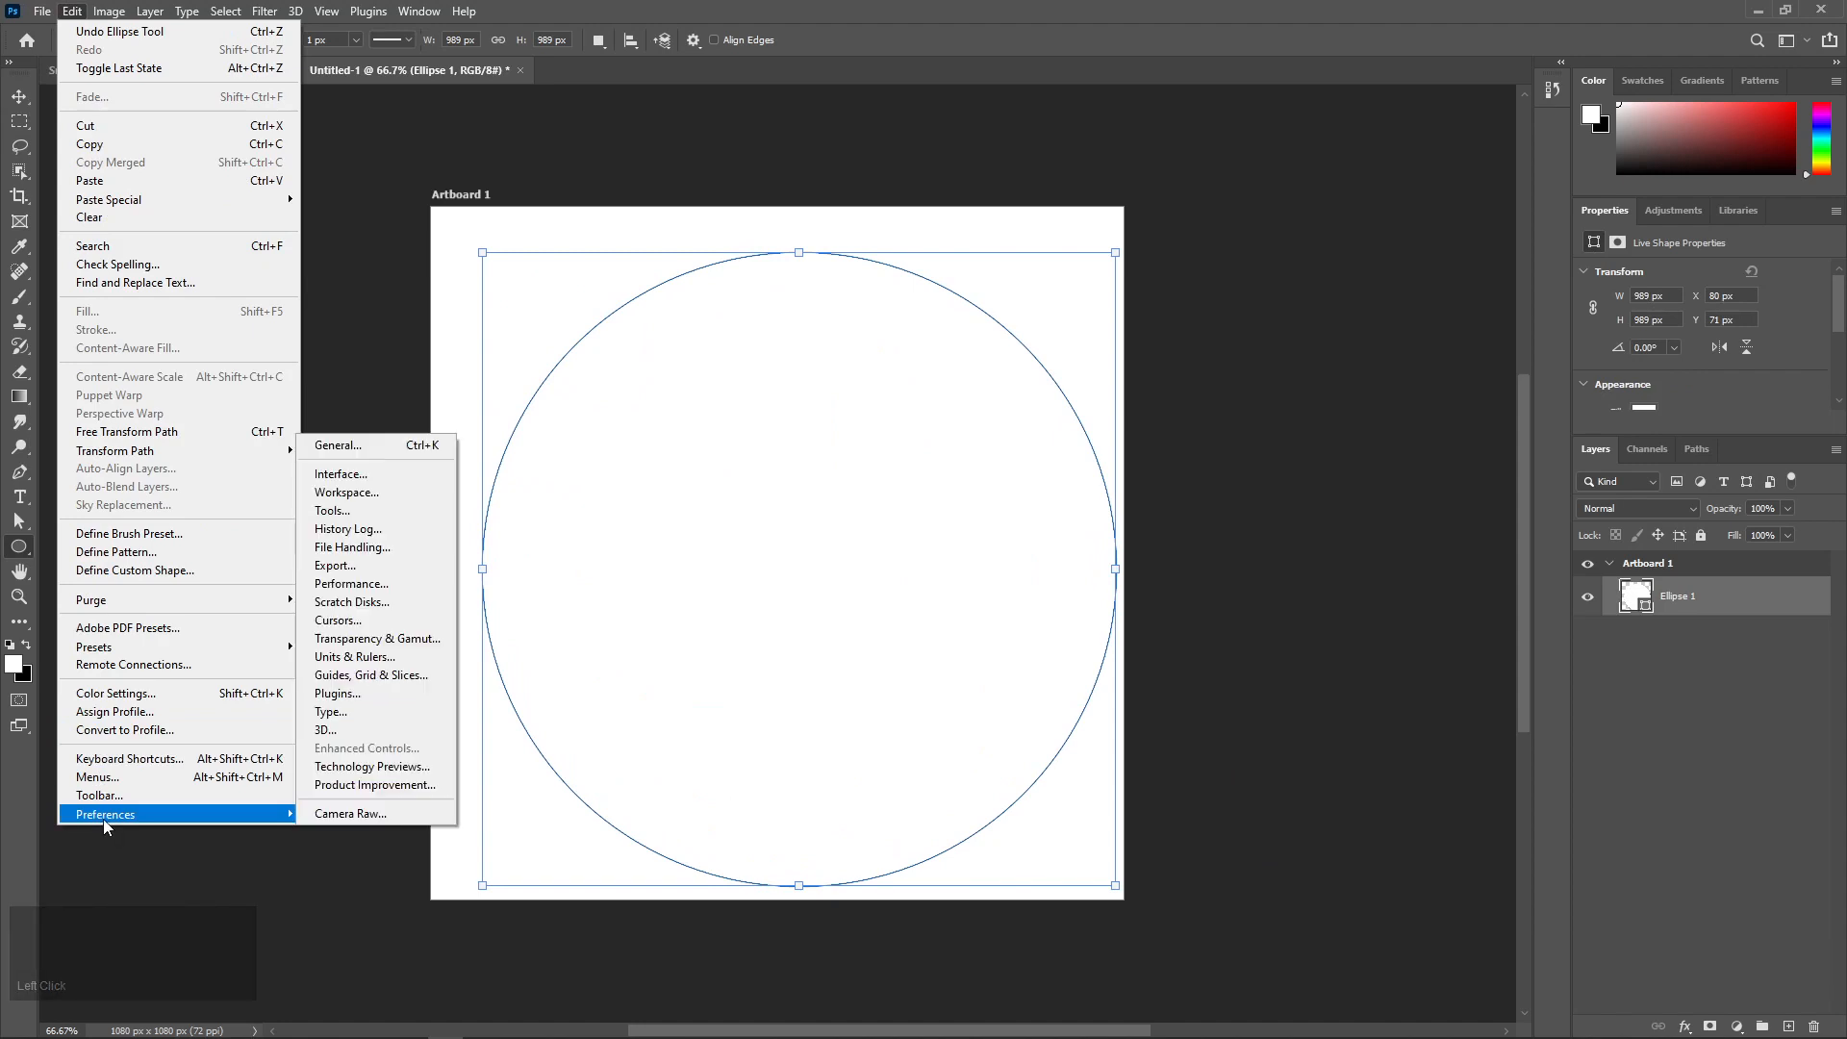
{"action": "left_click", "coordinate": [404, 448]}
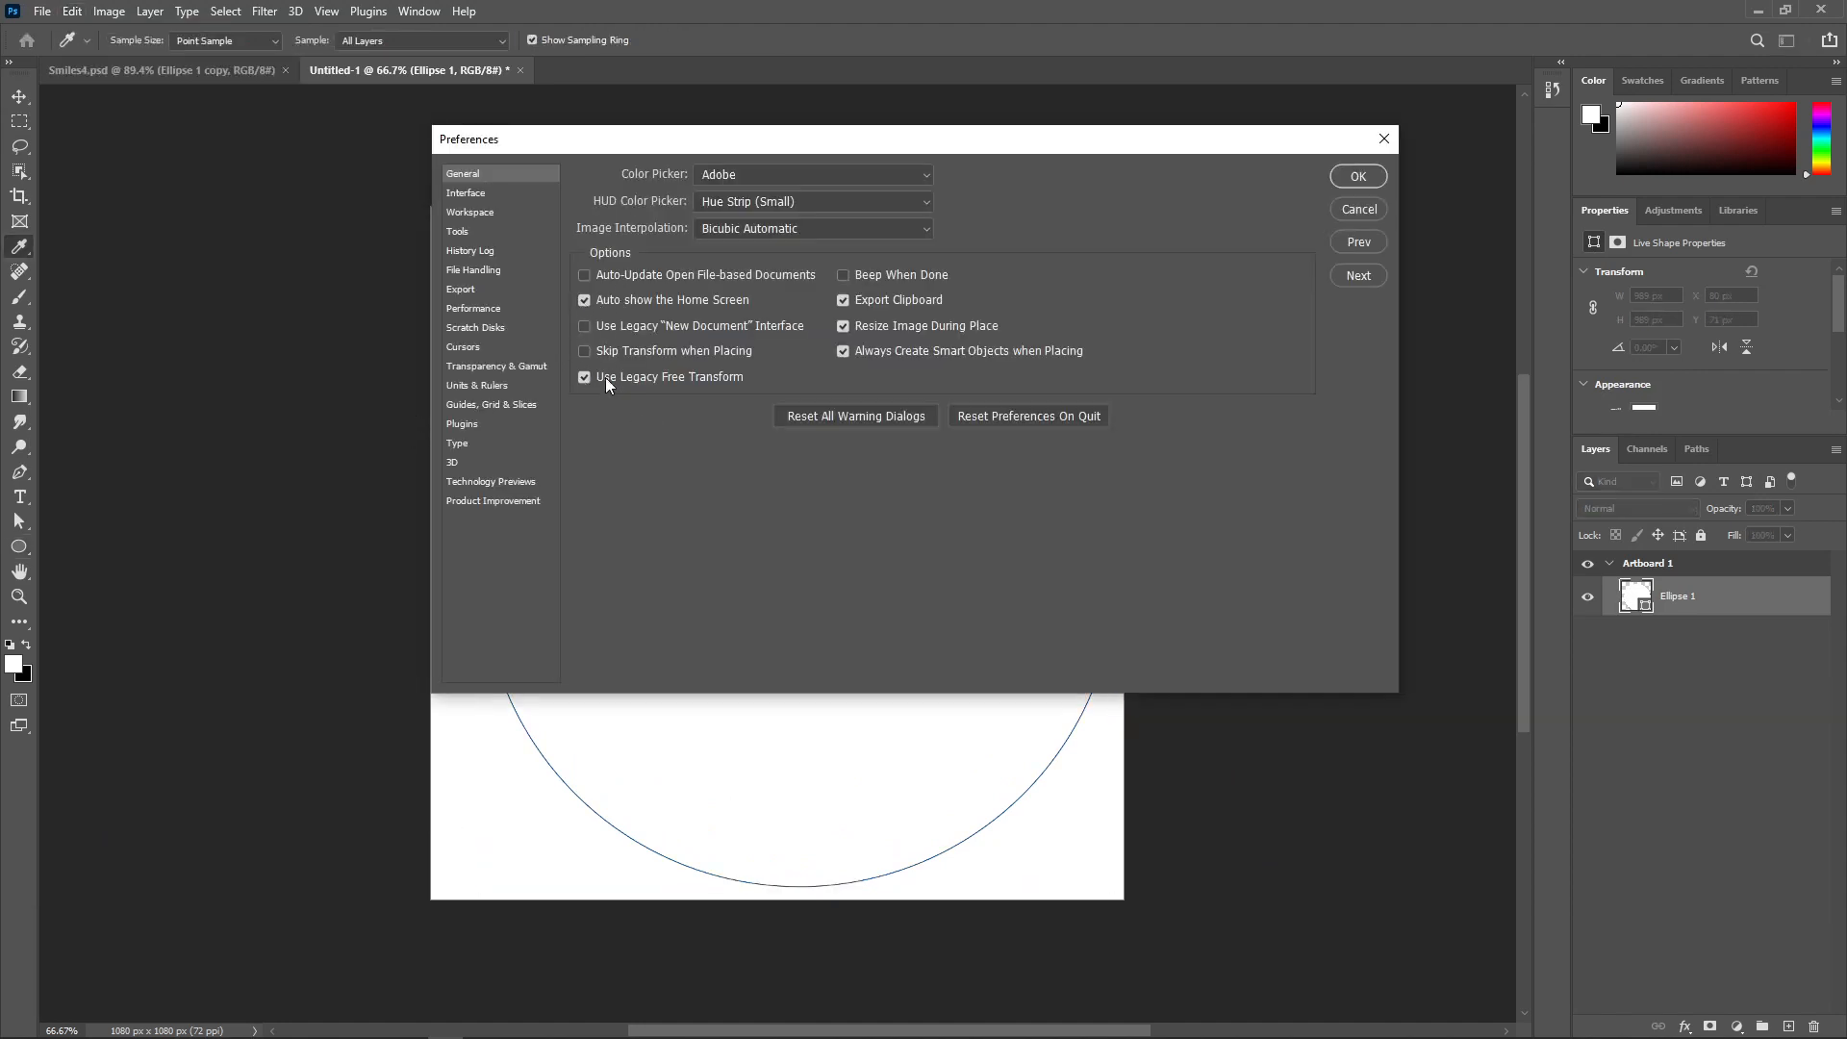
{"action": "left_click", "coordinate": [1358, 179]}
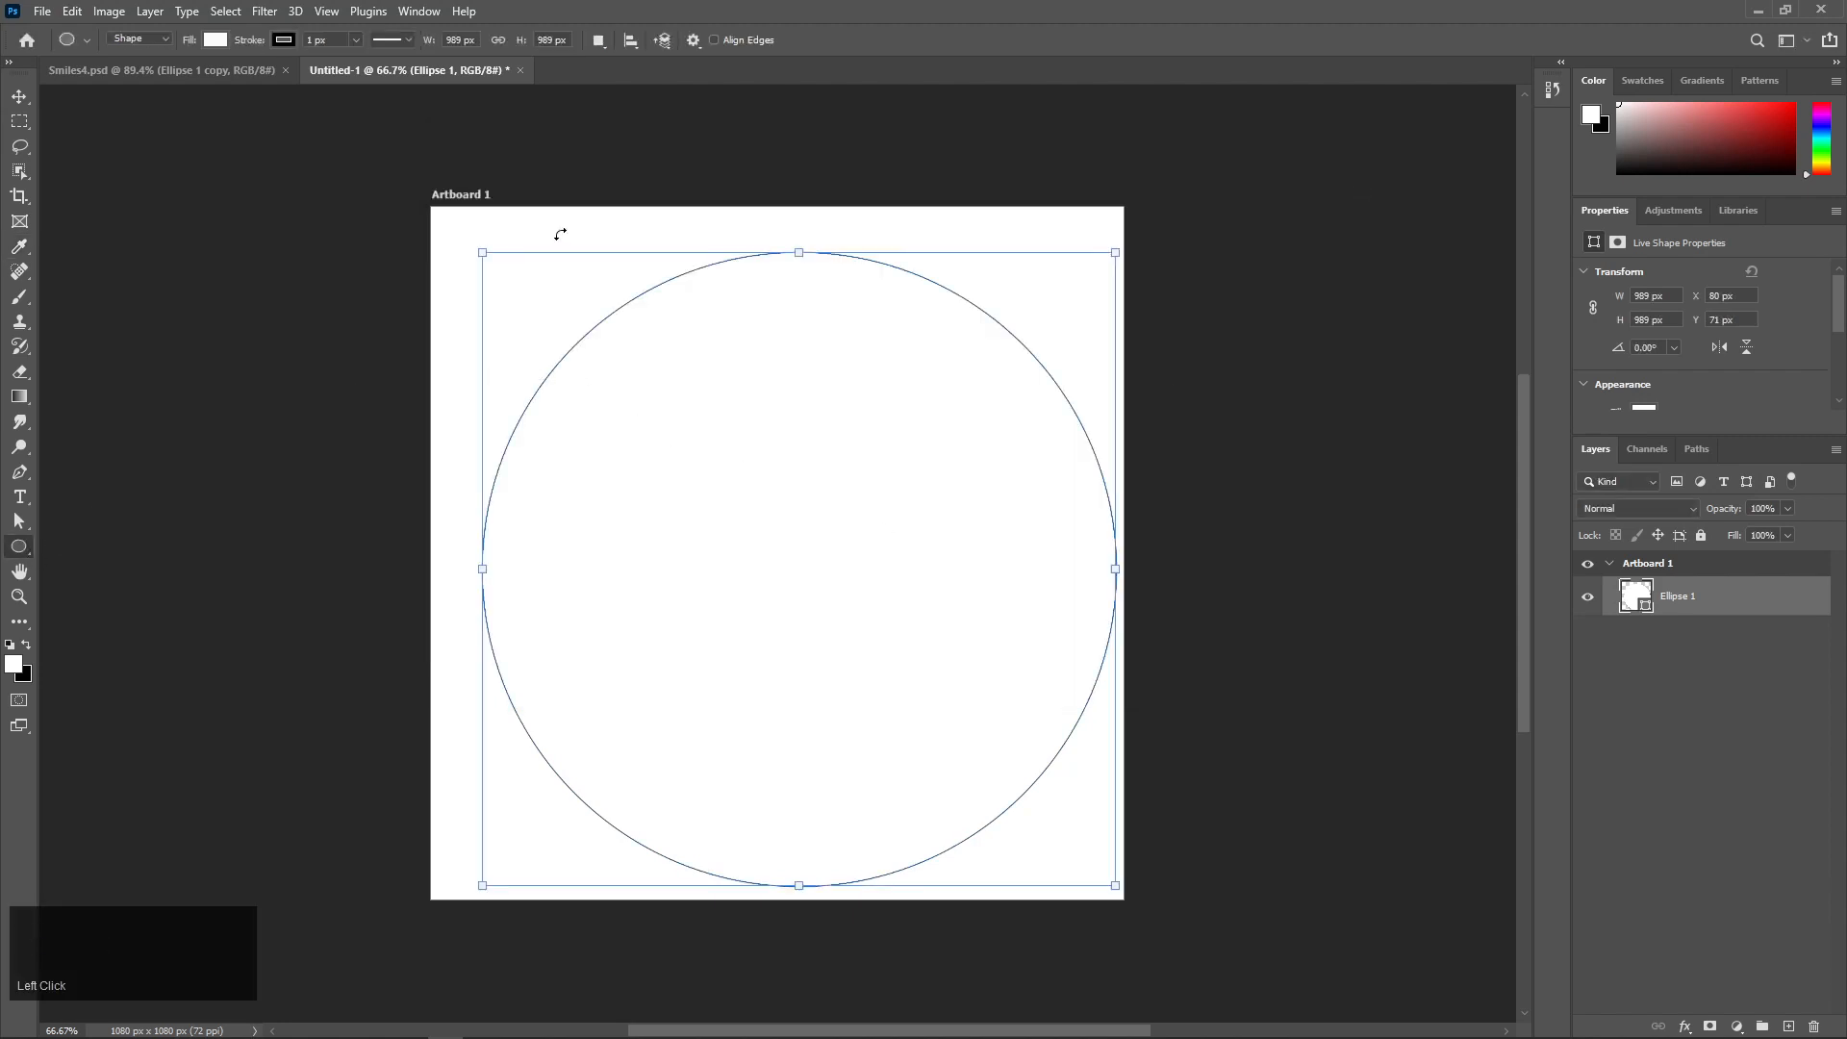
- Enlarge the circle to about 1046 px and fill it with the recently used golden yellow
{"action": "left_click_drag", "start_coordinate": [481, 252], "coordinate": [447, 218]}
{"action": "key", "text": "Return"}
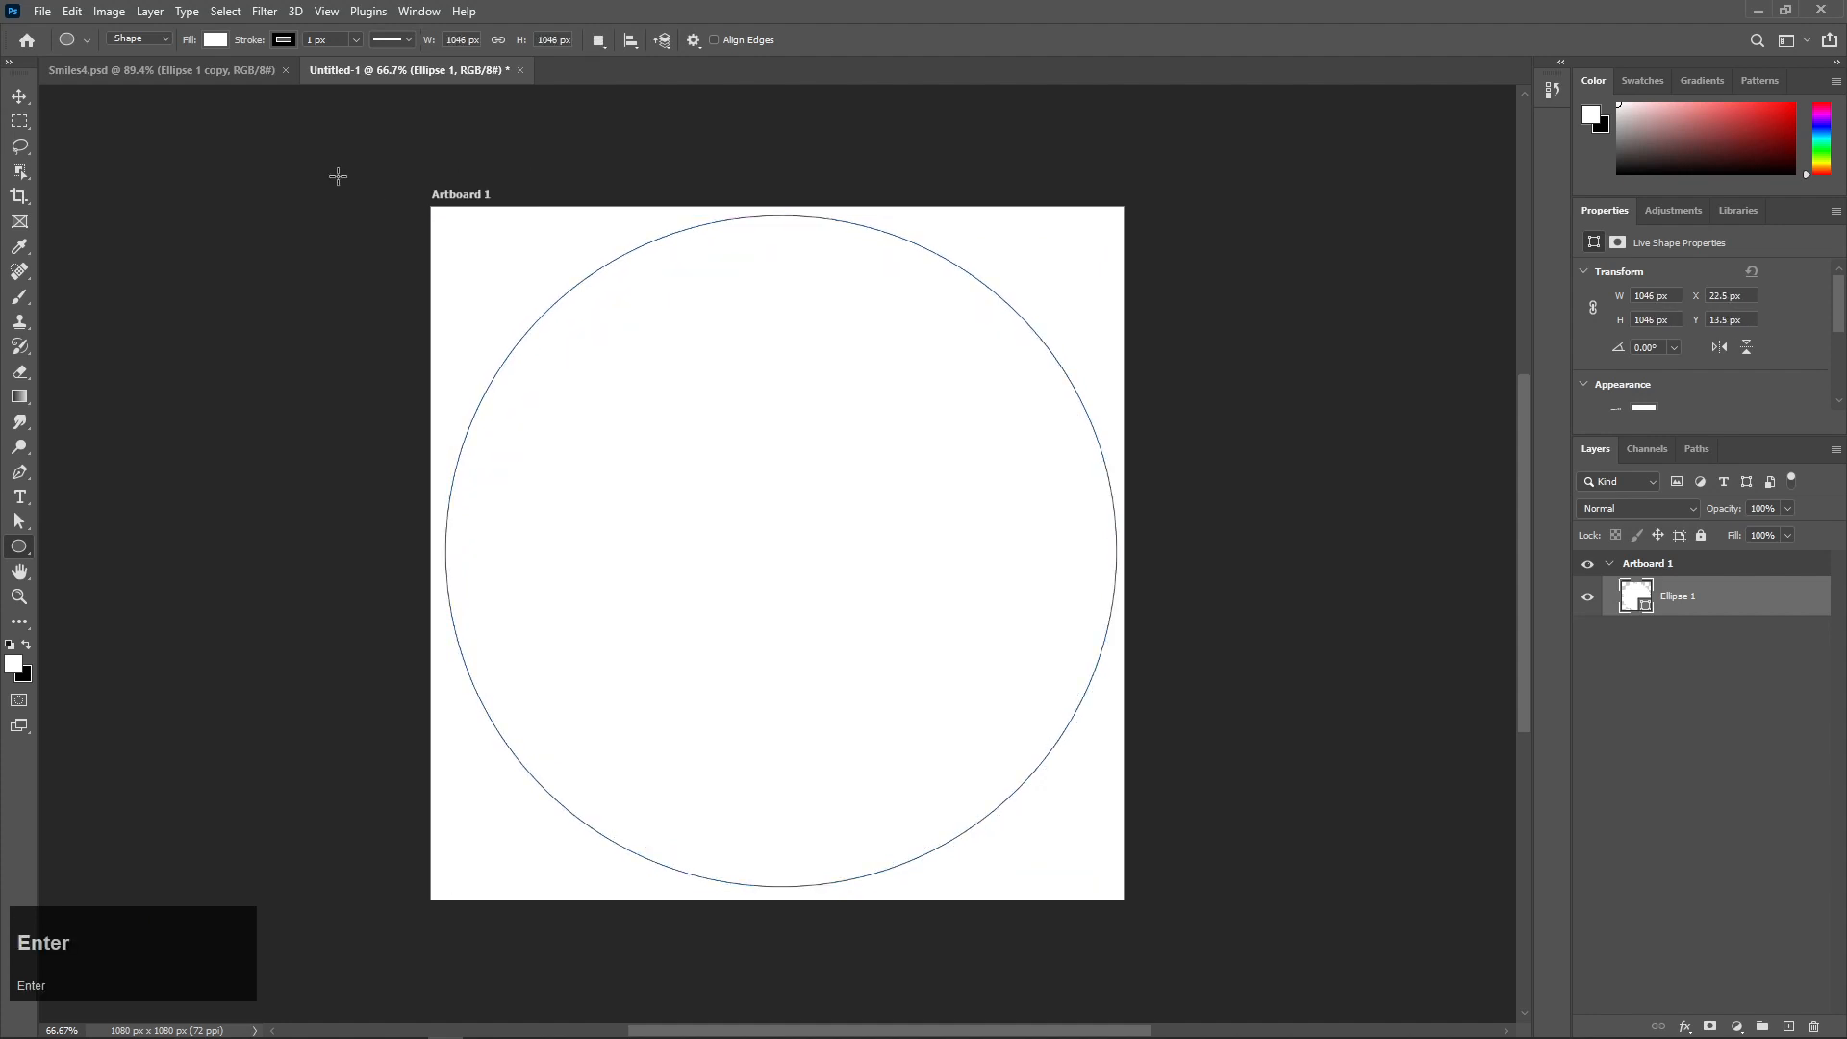
{"action": "left_click", "coordinate": [217, 40]}
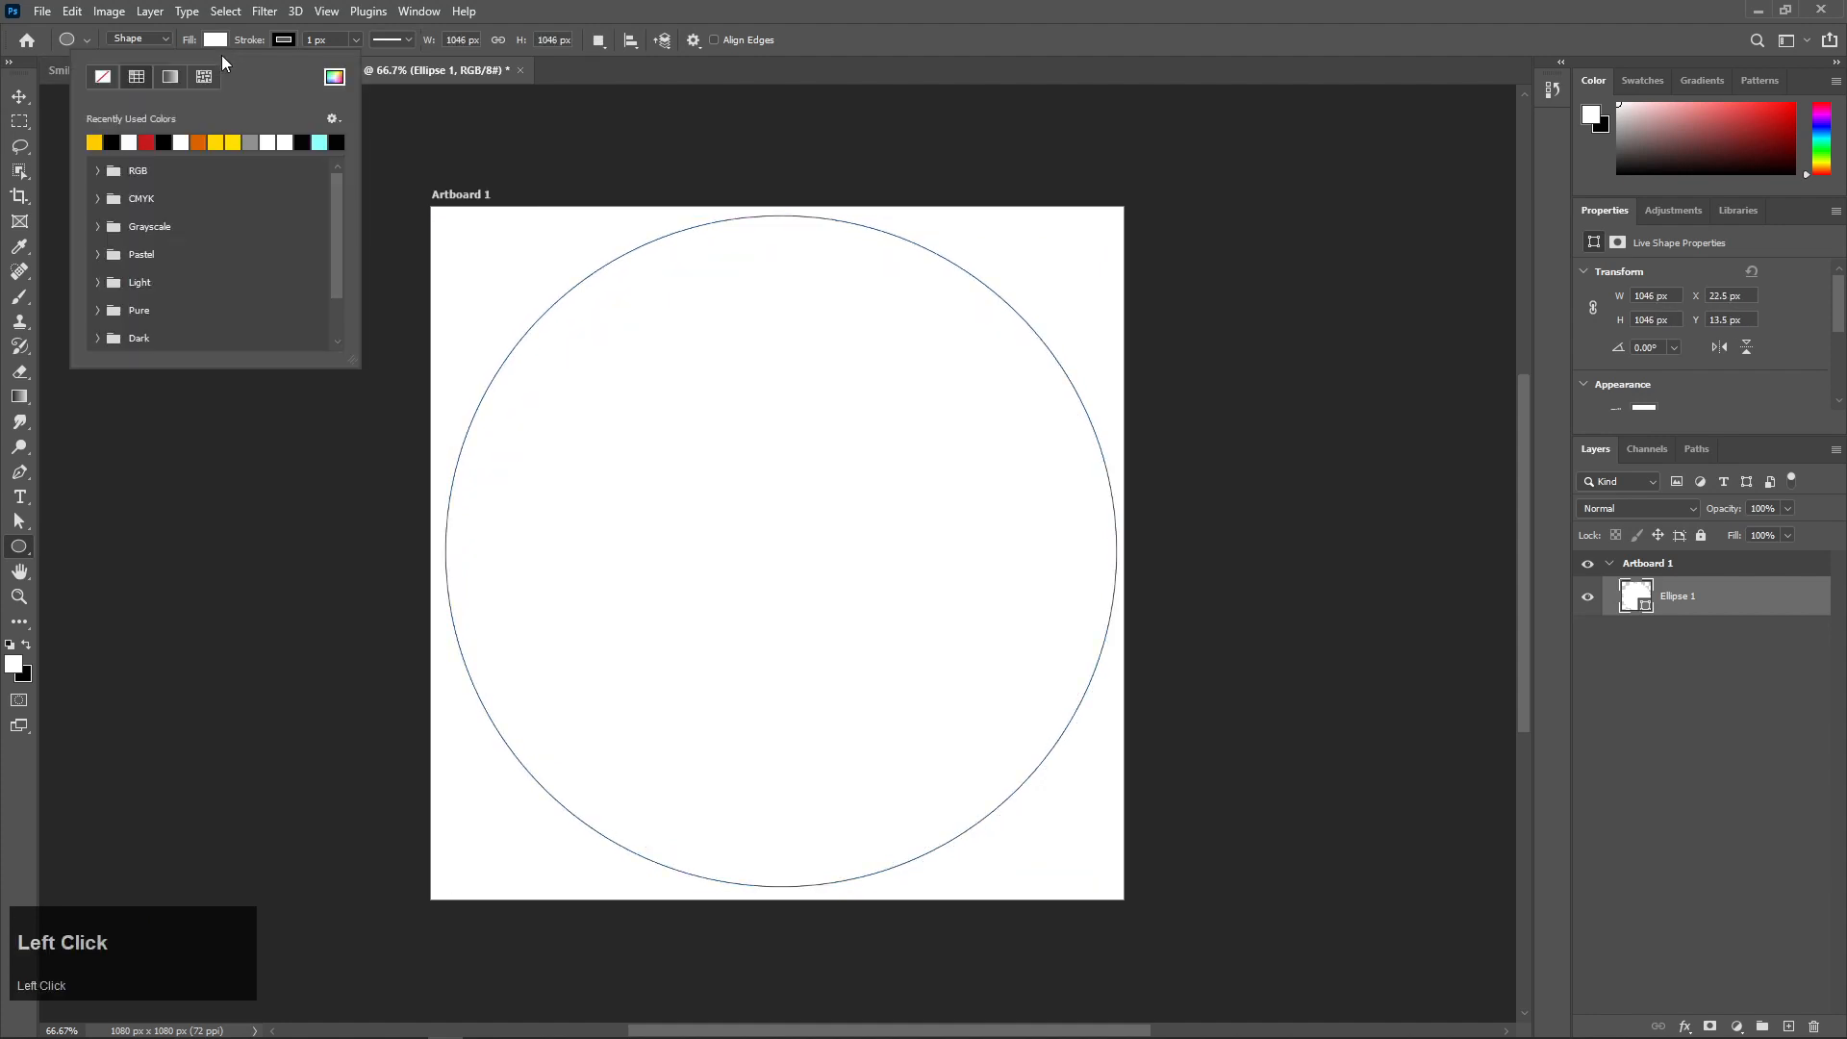
{"action": "left_click", "coordinate": [95, 142]}
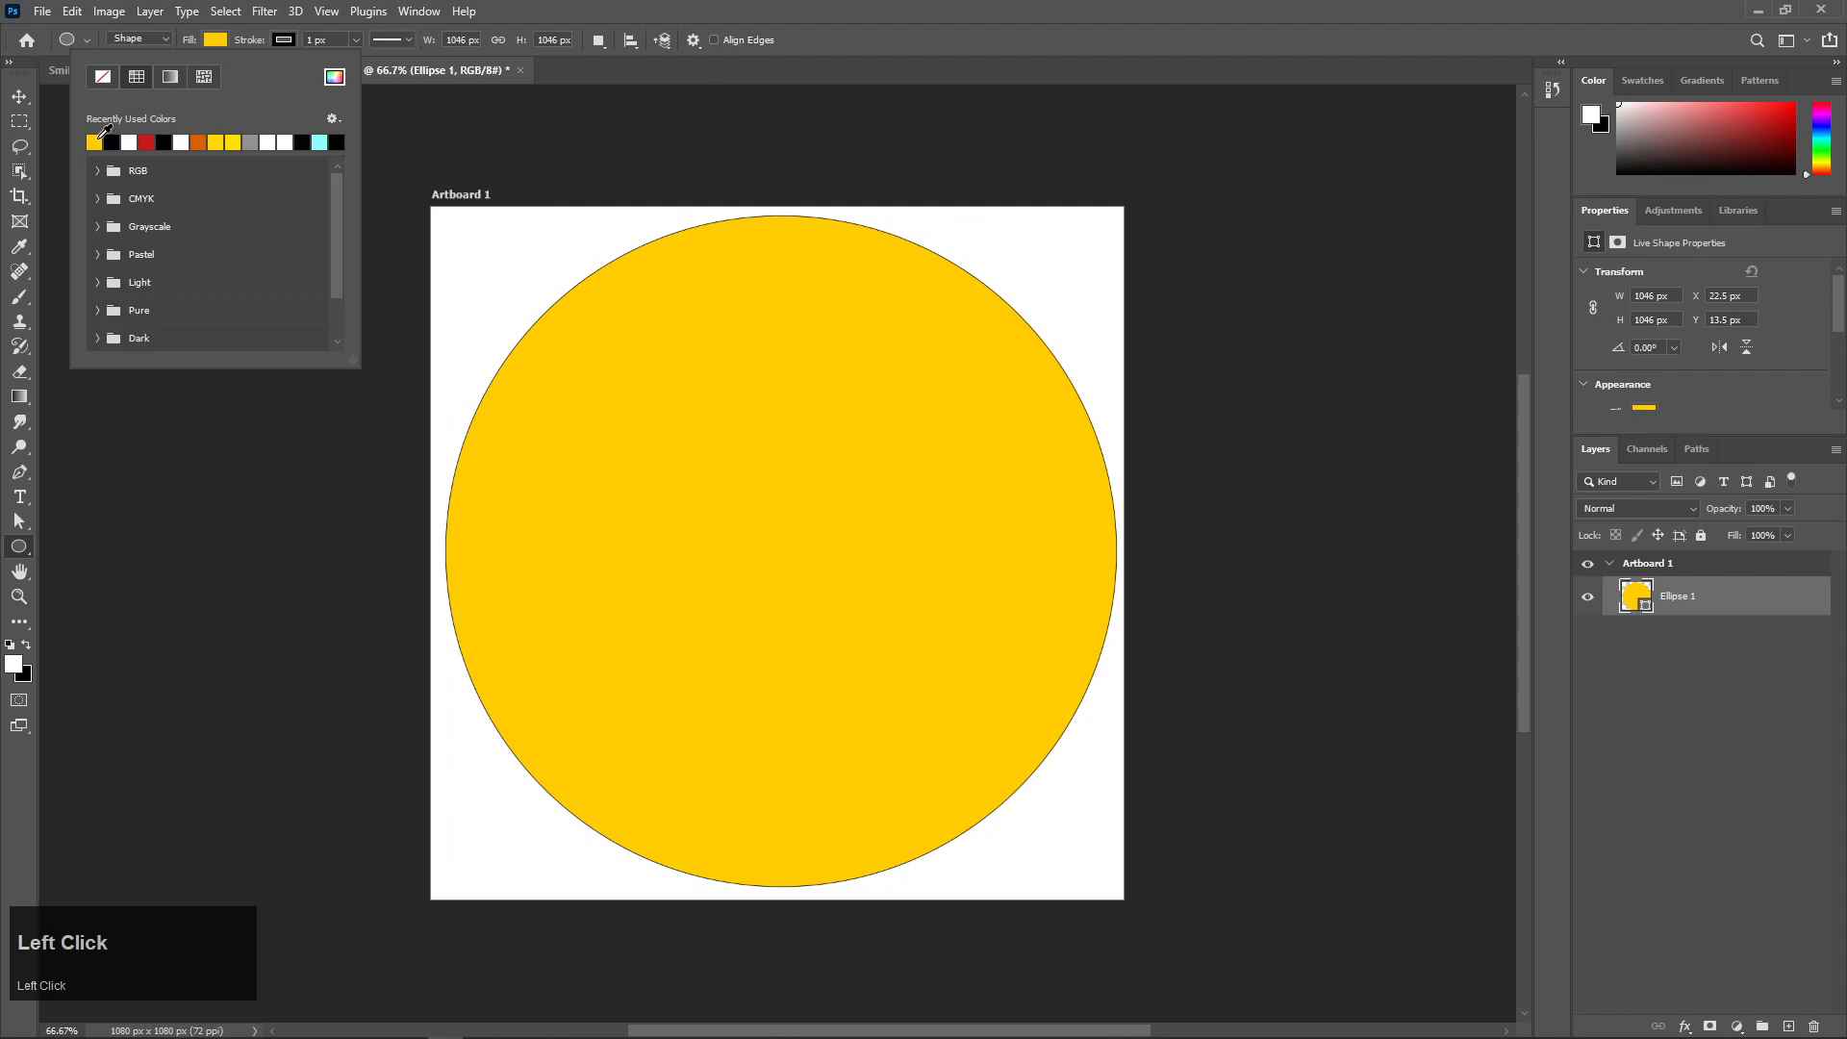
- Set the circle's black stroke width to 60 px
{"action": "left_click", "coordinate": [311, 39]}
{"action": "left_click_drag", "start_coordinate": [311, 40], "coordinate": [304, 44]}
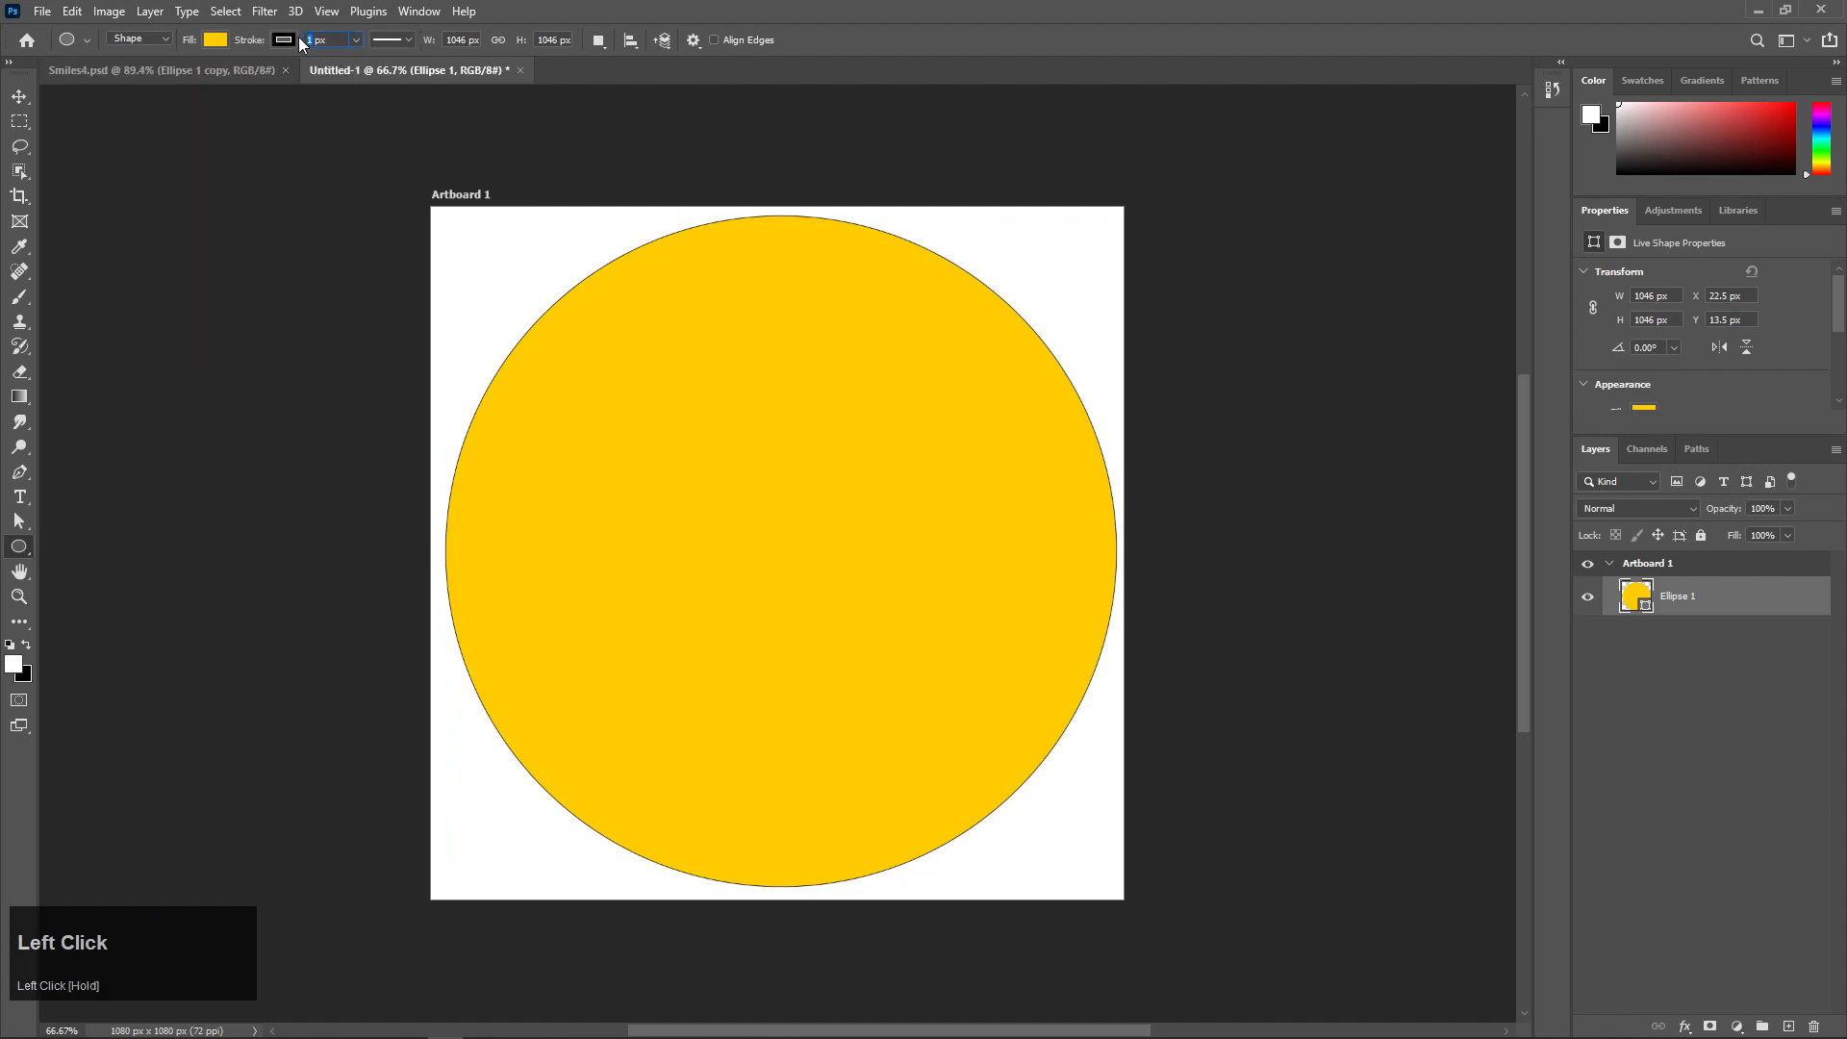
{"action": "type", "text": "60"}
{"action": "key", "text": "Return"}
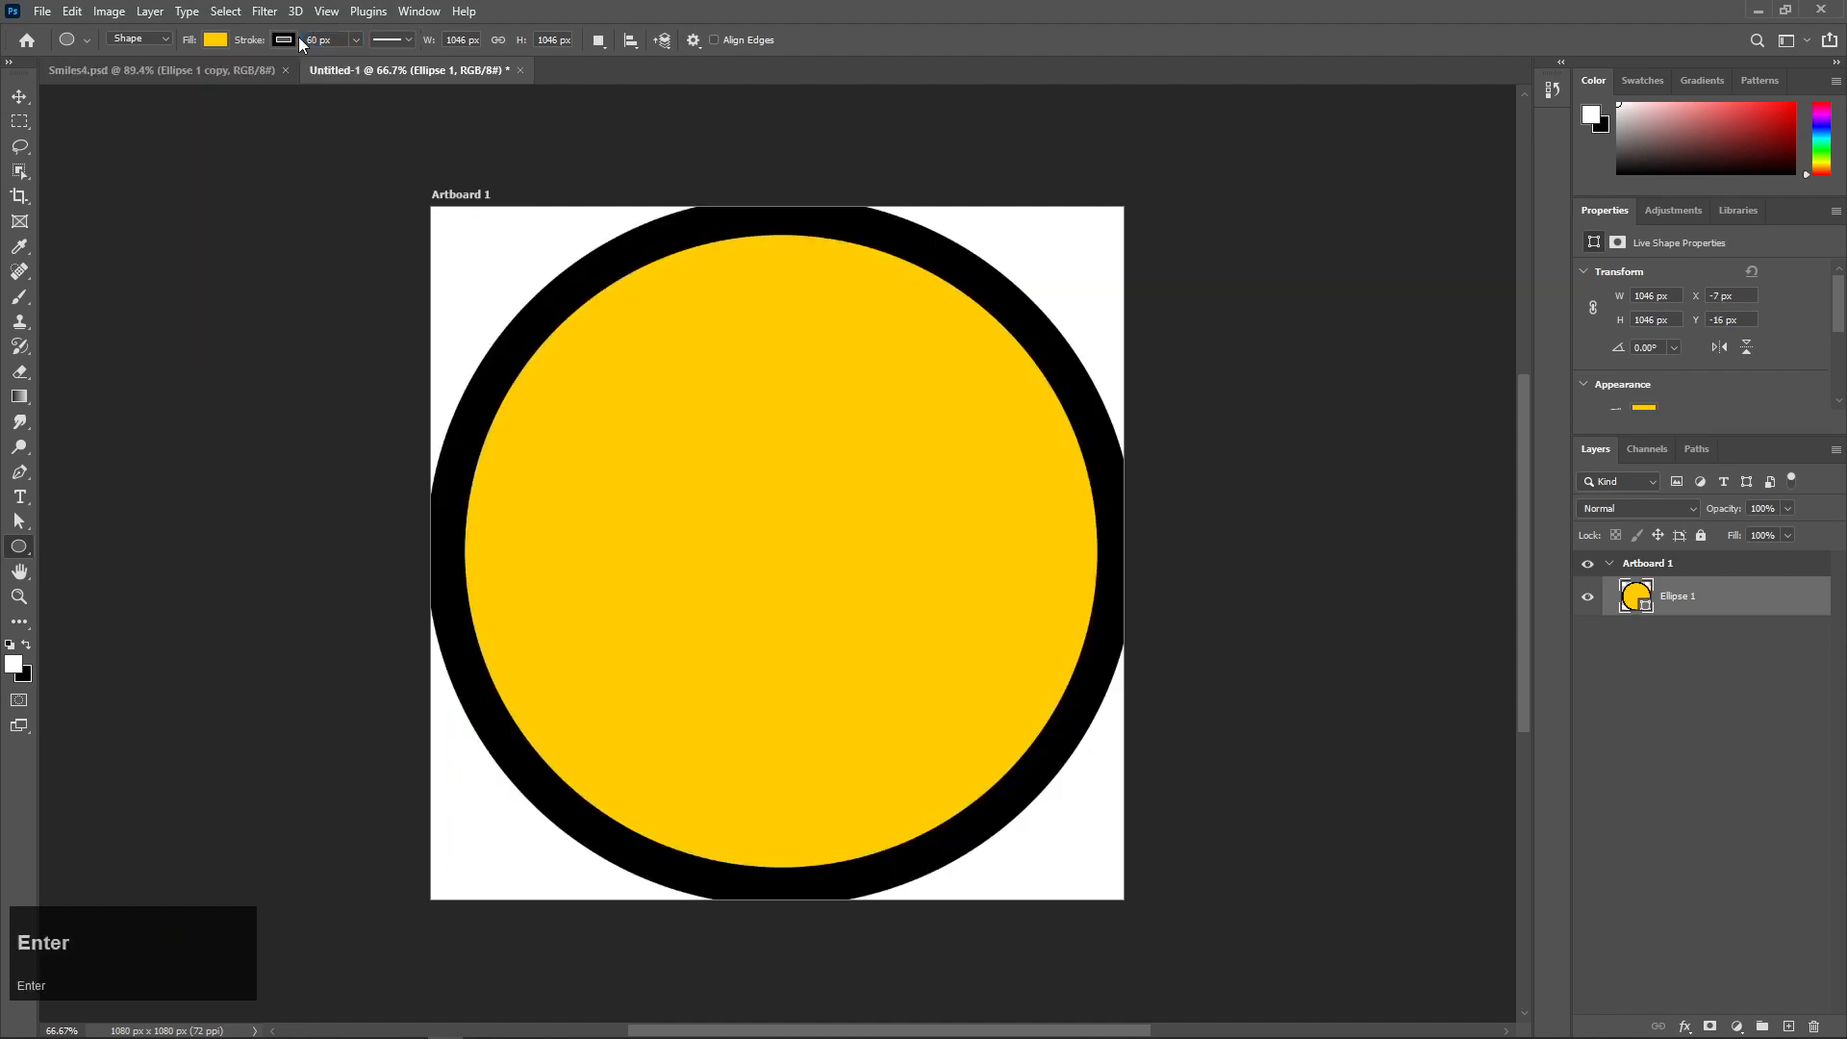
- Scale the circle down around its centre to about 933 px so its outline fits inside the artboard
{"action": "key", "text": "ctrl+t"}
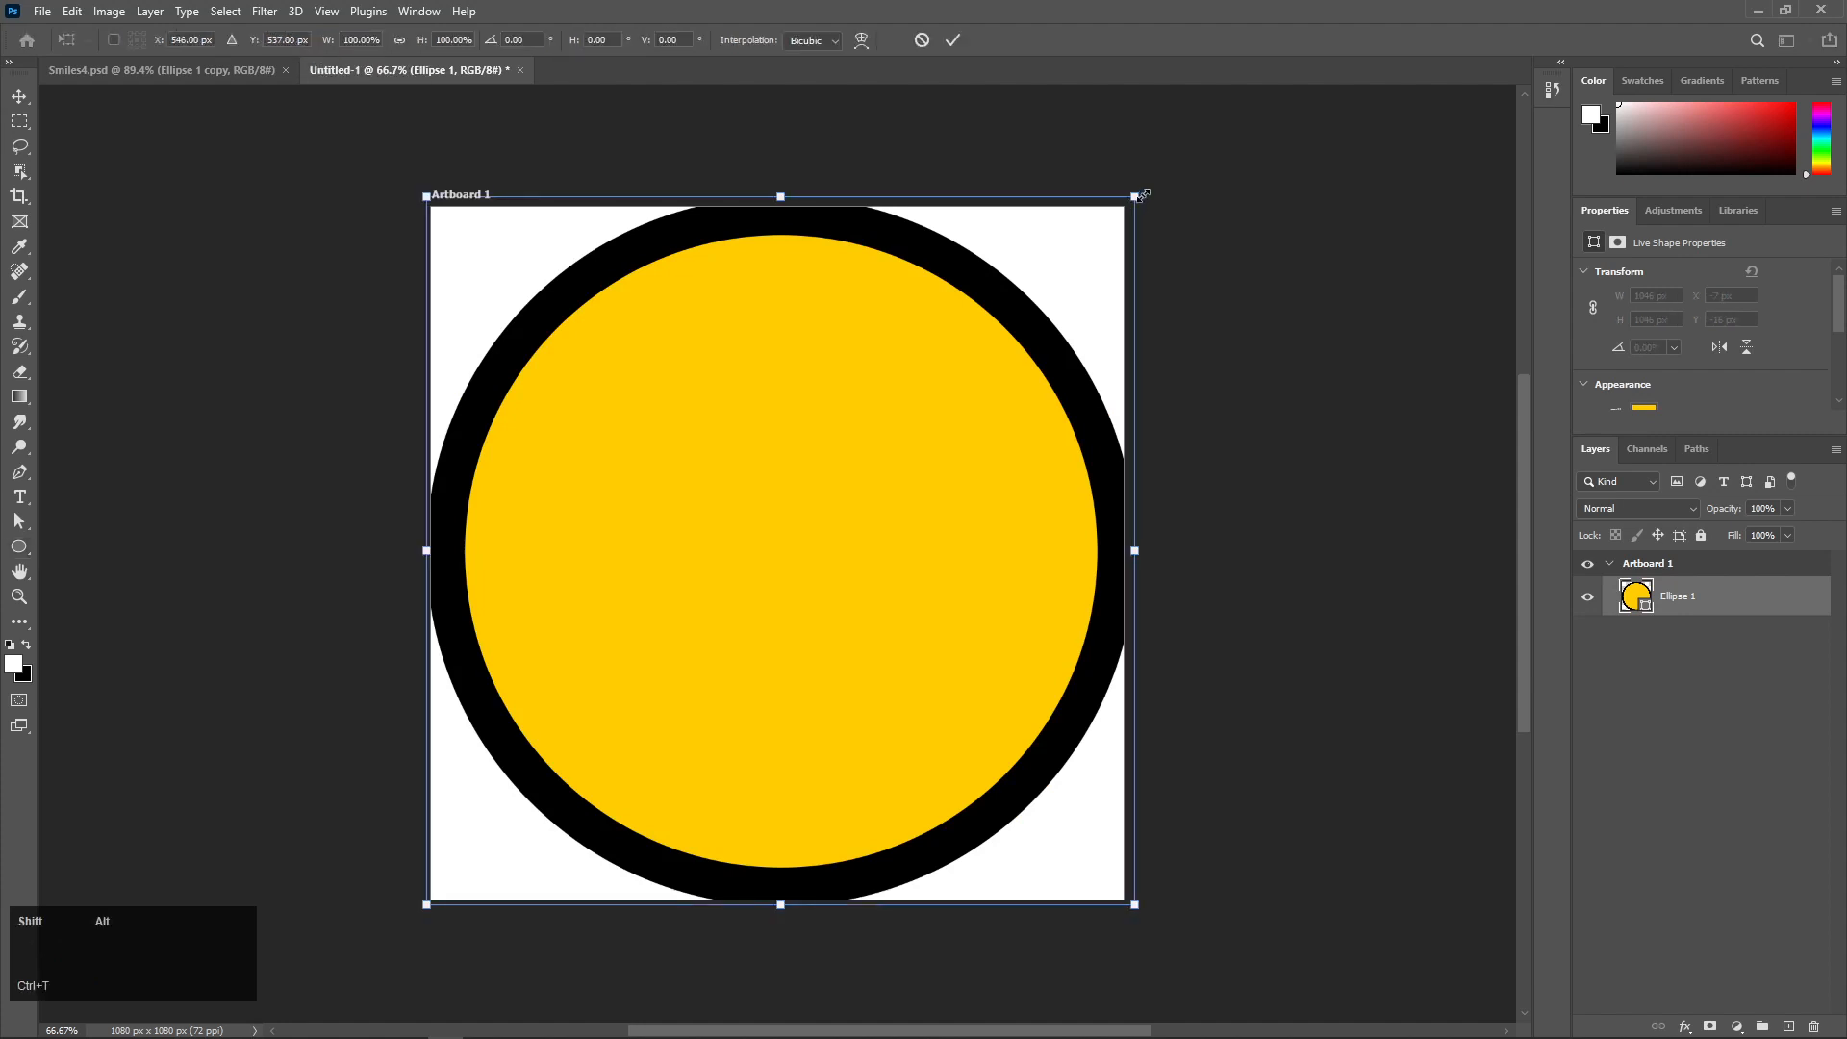
{"action": "left_click_drag", "start_coordinate": [1140, 196], "coordinate": [1097, 233]}
{"action": "key", "text": "Return"}
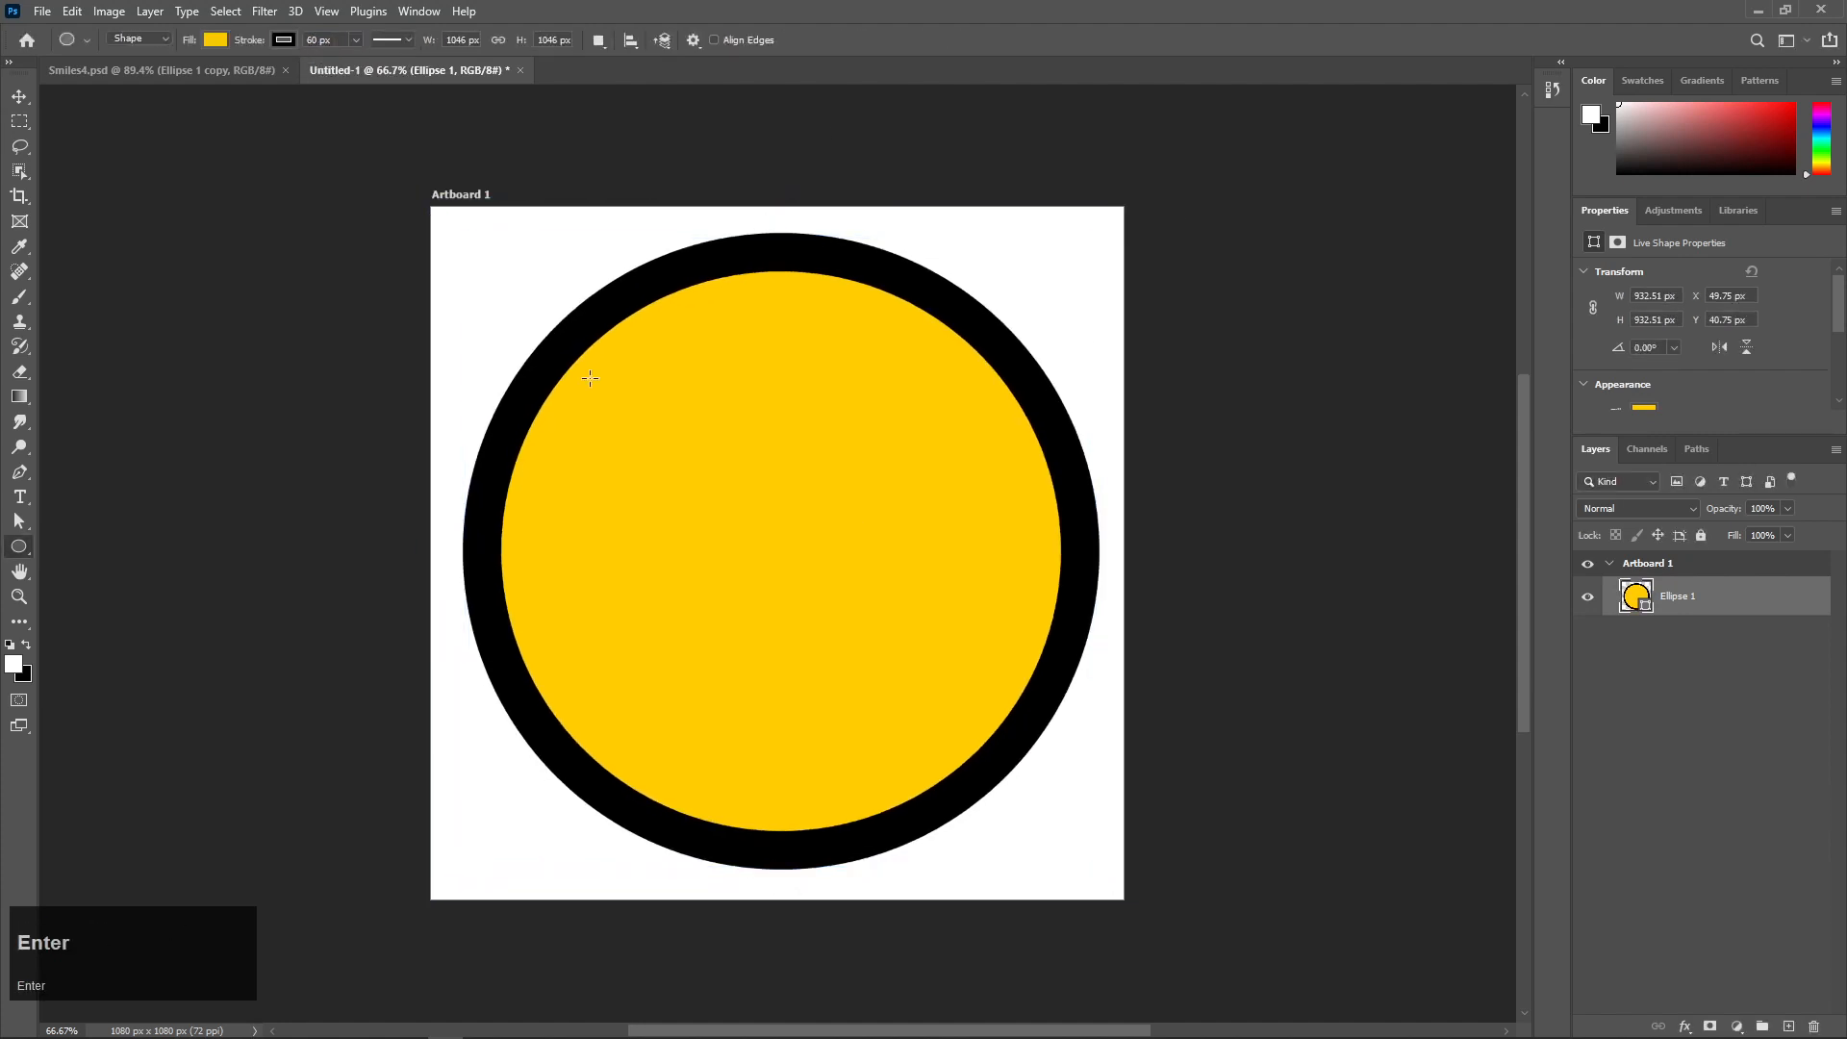
- Deselect the circle's path and reselect the Ellipse 1 layer with the Move tool active
{"action": "key", "text": "a"}
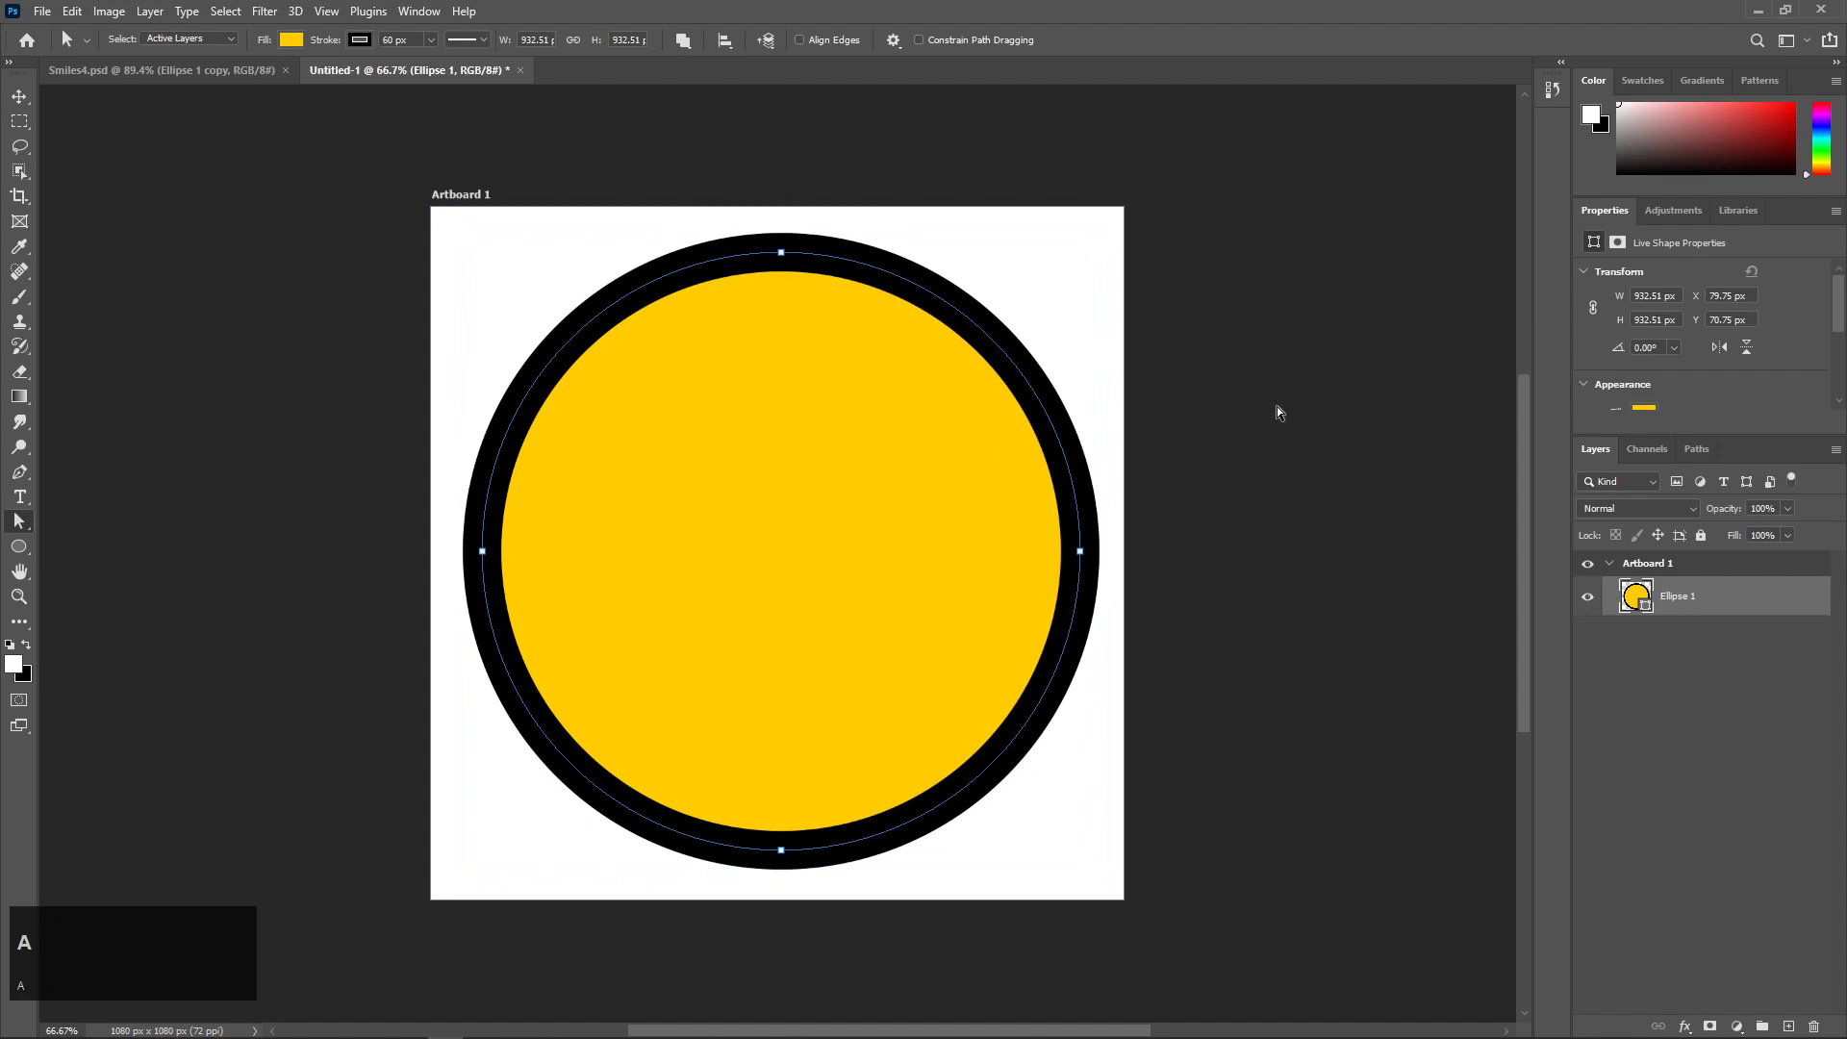
{"action": "left_click", "coordinate": [1277, 406]}
{"action": "left_click", "coordinate": [909, 452], "text": "ctrl"}
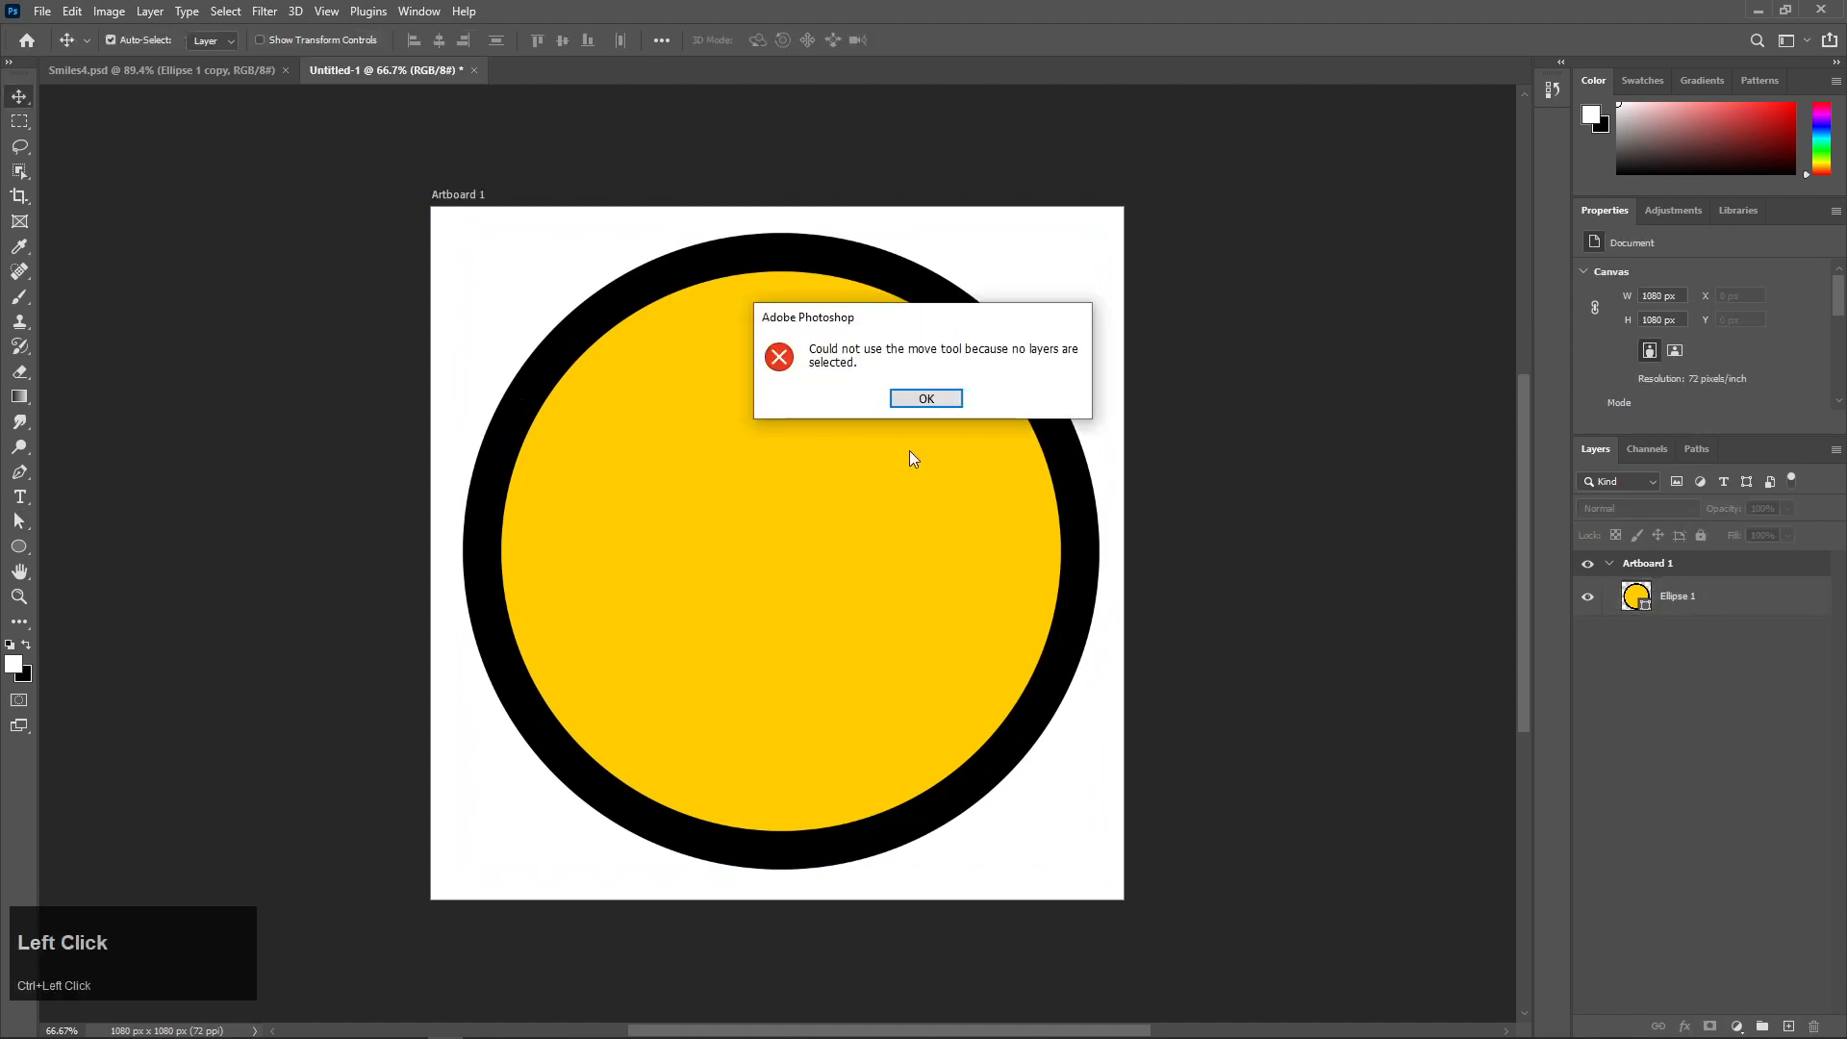
{"action": "left_click", "coordinate": [926, 399]}
{"action": "left_click", "coordinate": [928, 505], "text": "ctrl"}
{"action": "left_click", "coordinate": [924, 398]}
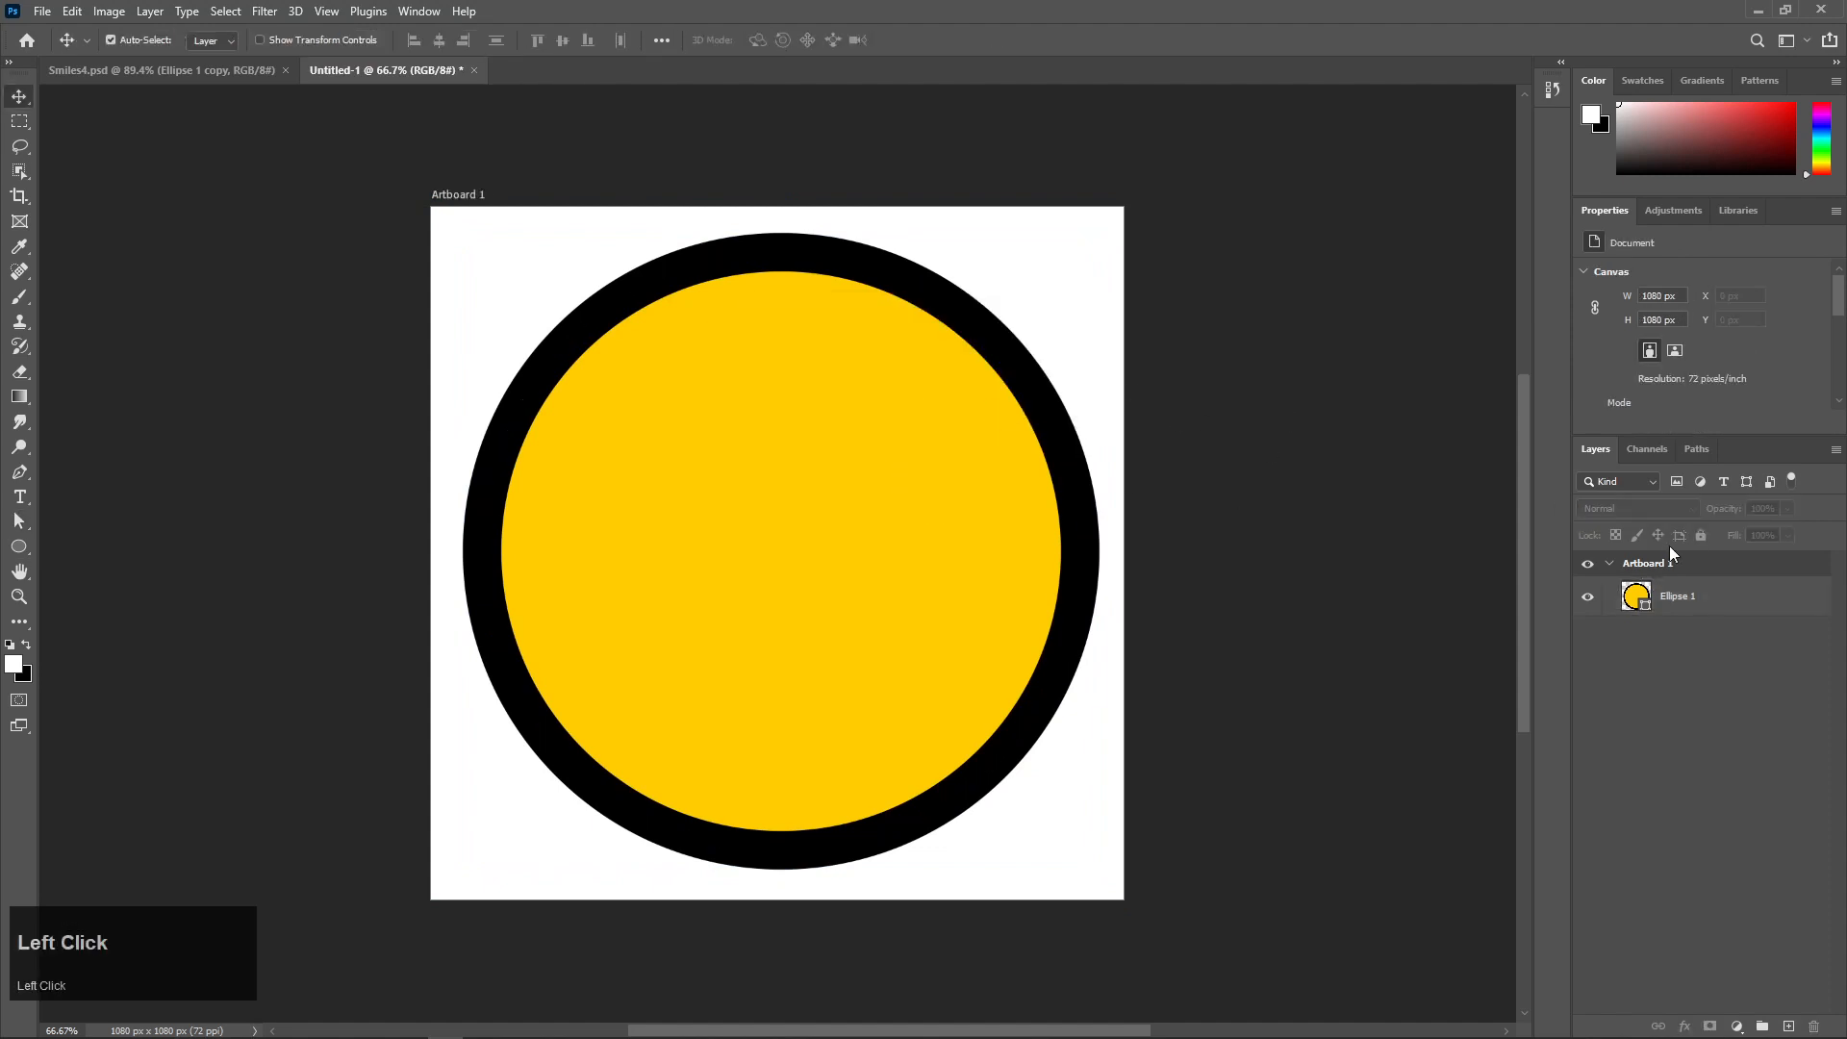
{"action": "left_click", "coordinate": [1698, 604]}
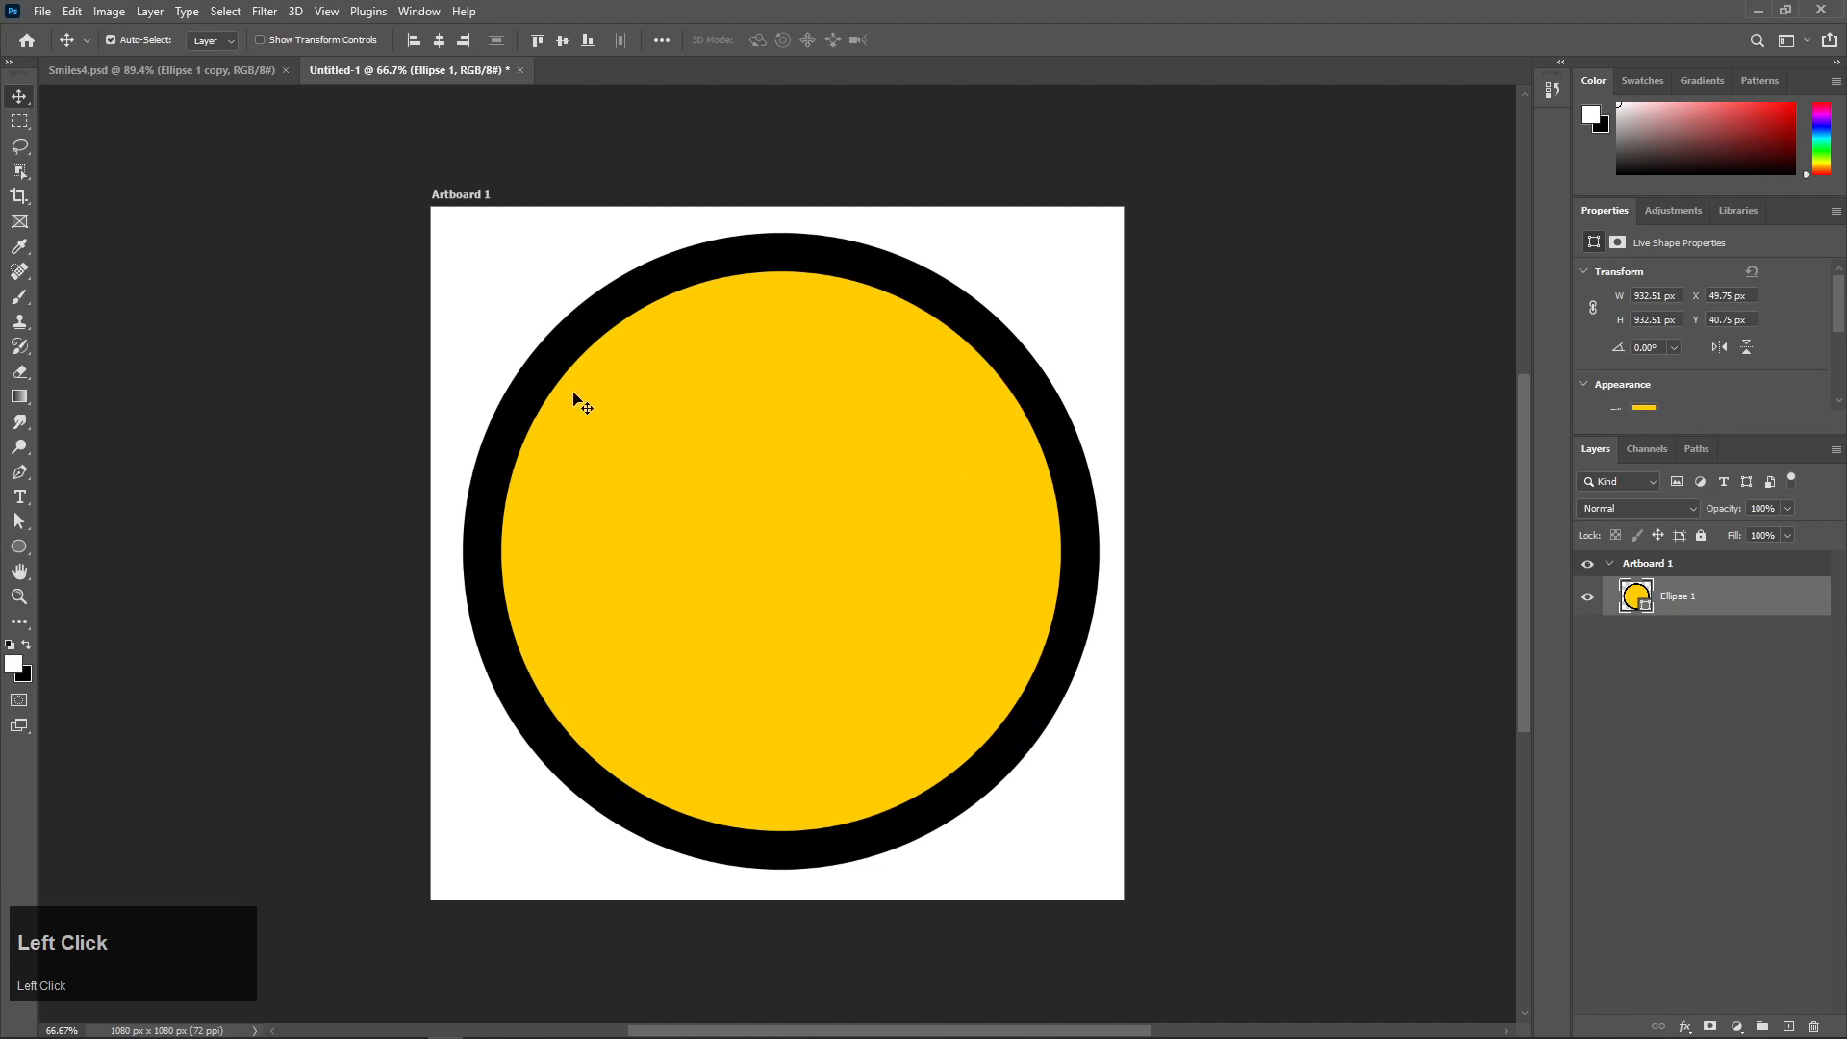
{"action": "left_click", "coordinate": [721, 425], "text": "ctrl"}
- Toggle the Ellipse 1 layer's visibility off and on, and examine the circle's outline at different magnifications
{"action": "left_click", "coordinate": [1587, 598]}
{"action": "left_click", "coordinate": [1587, 598]}
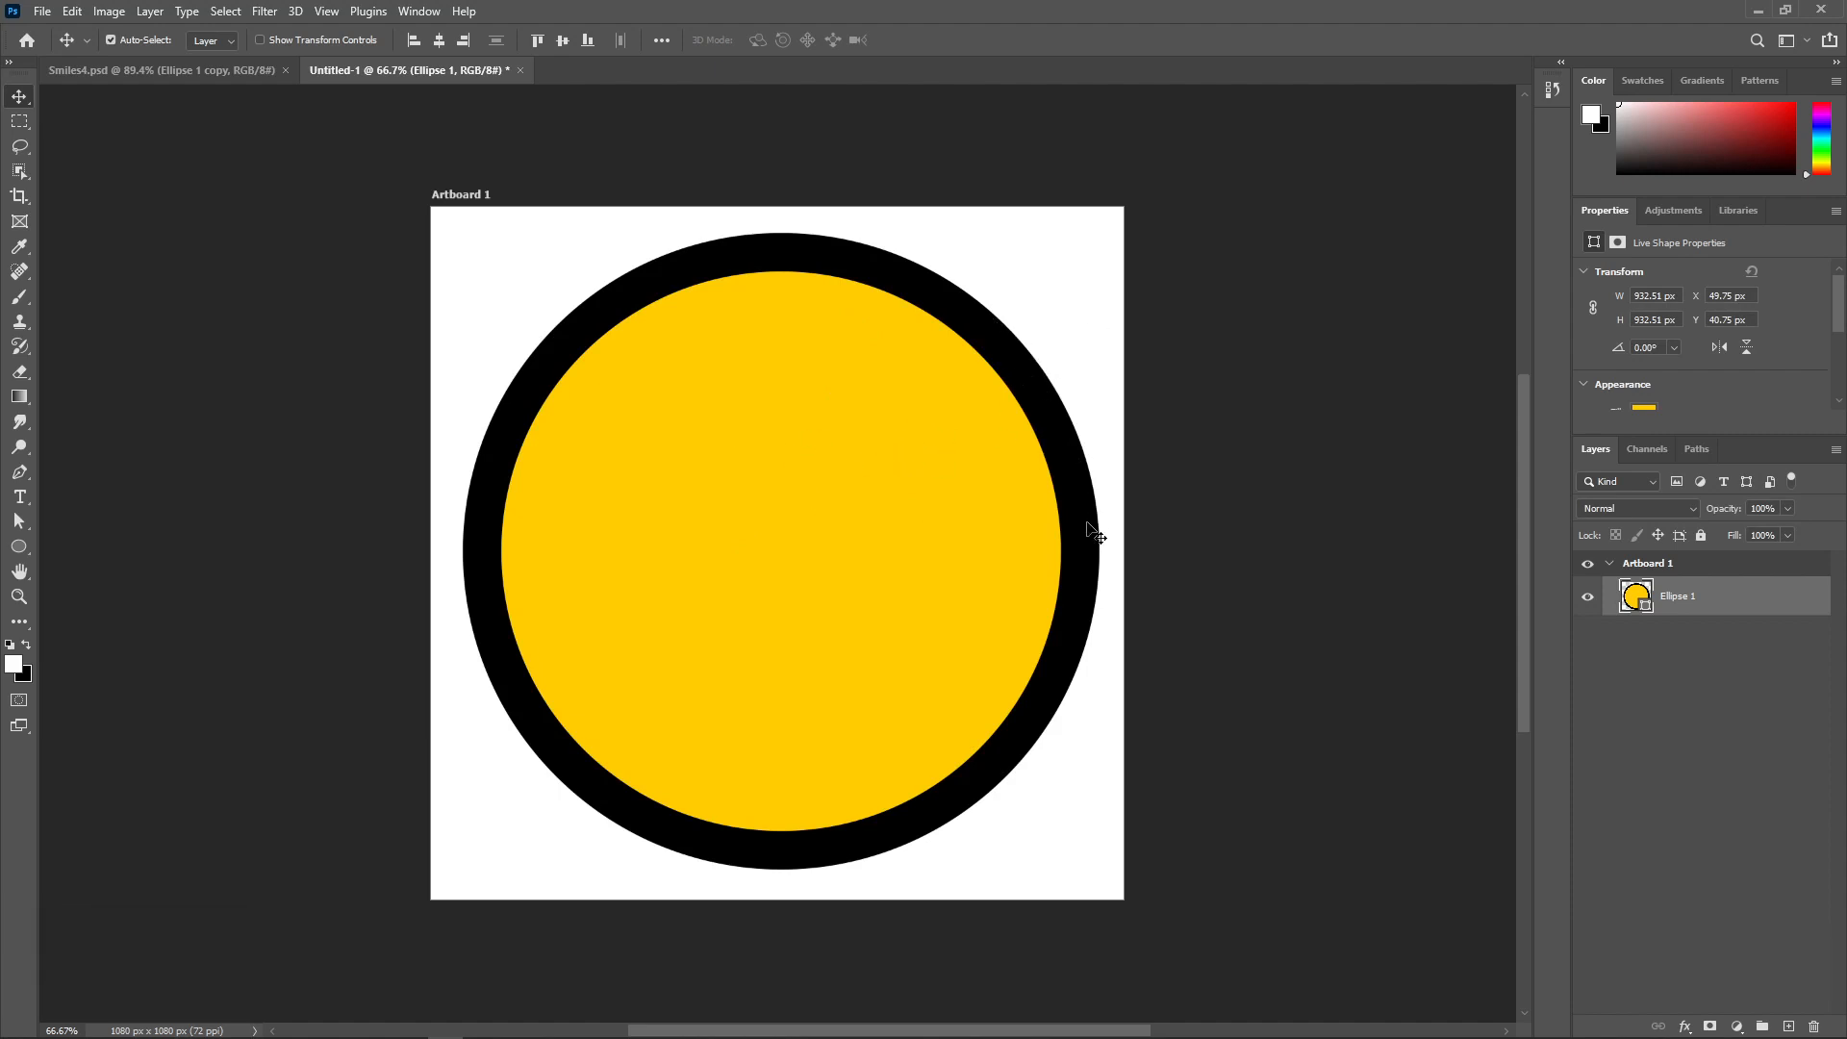
{"action": "scroll", "coordinate": [1092, 524], "scroll_direction": "up", "scroll_amount": 3, "text": "alt"}
{"action": "scroll", "coordinate": [1091, 524], "scroll_direction": "up", "scroll_amount": 1, "text": "alt"}
{"action": "scroll", "coordinate": [1093, 519], "scroll_direction": "down", "scroll_amount": 3, "text": "alt"}
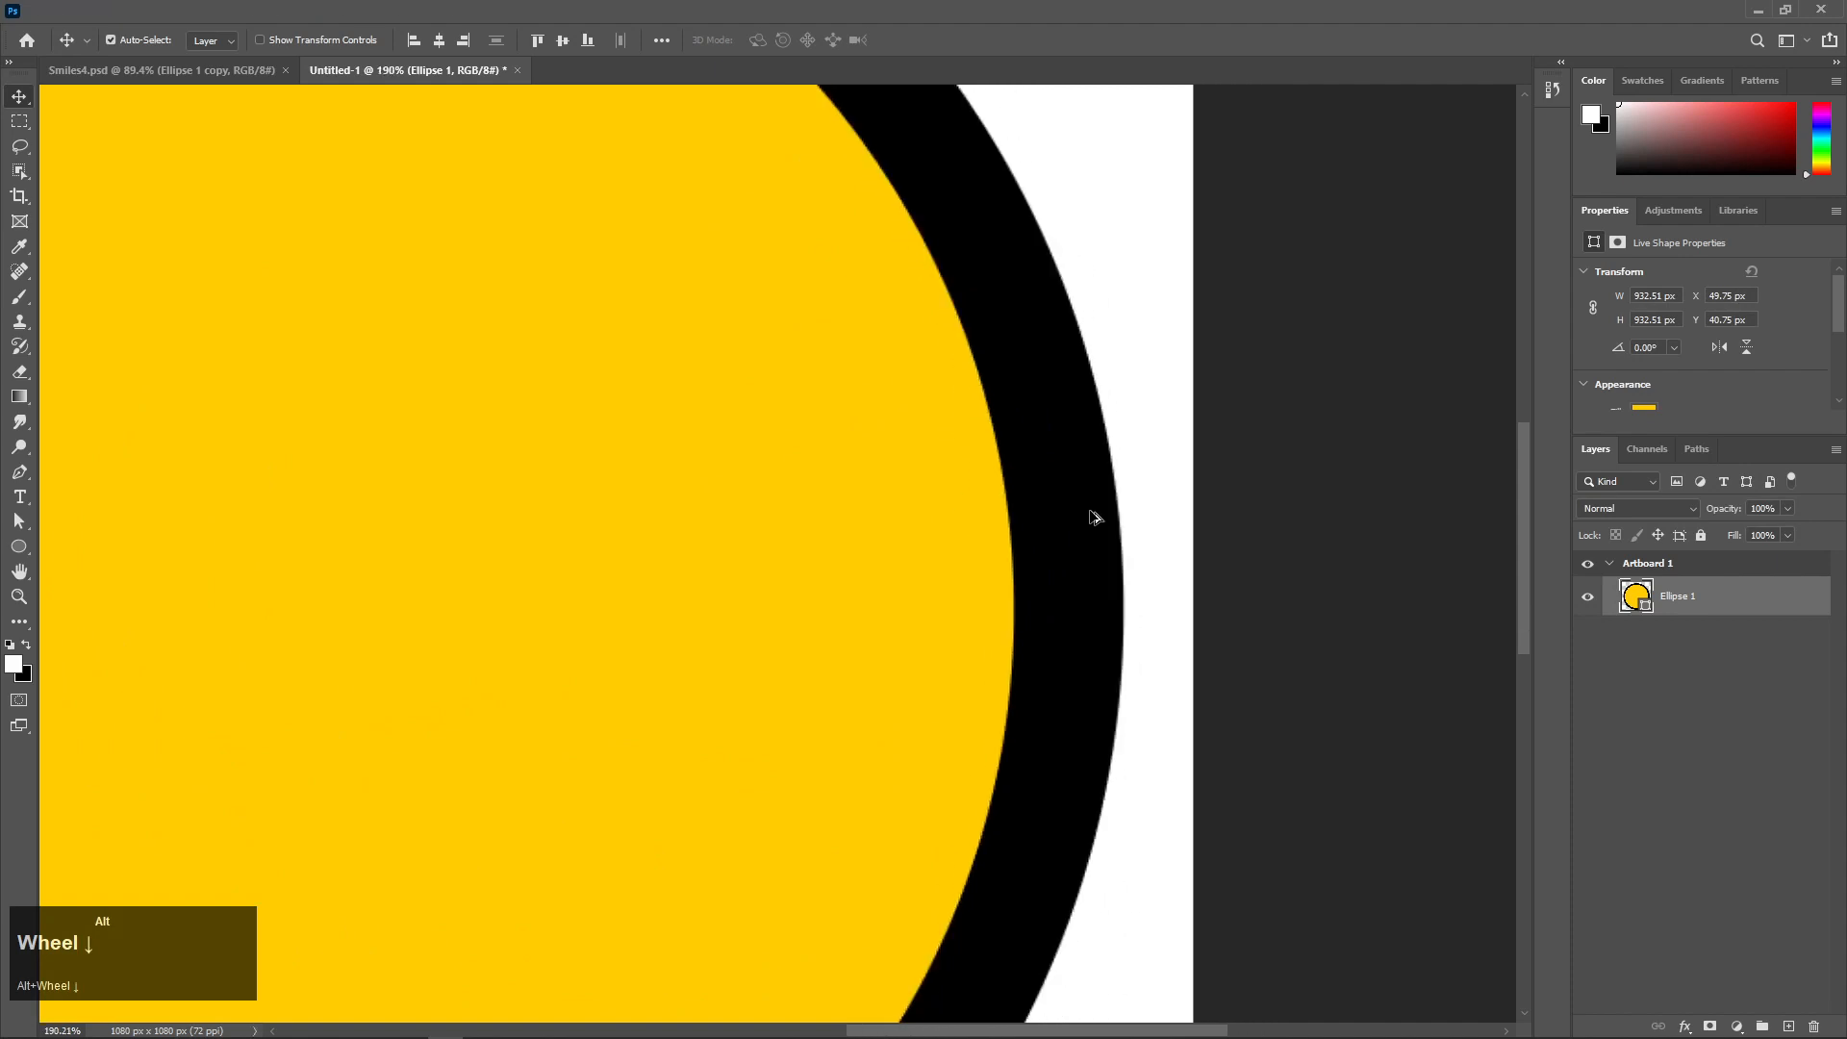
{"action": "scroll", "coordinate": [1094, 517], "scroll_direction": "up", "scroll_amount": 3, "text": "alt"}
{"action": "scroll", "coordinate": [1094, 518], "scroll_direction": "down", "scroll_amount": 3, "text": "alt"}
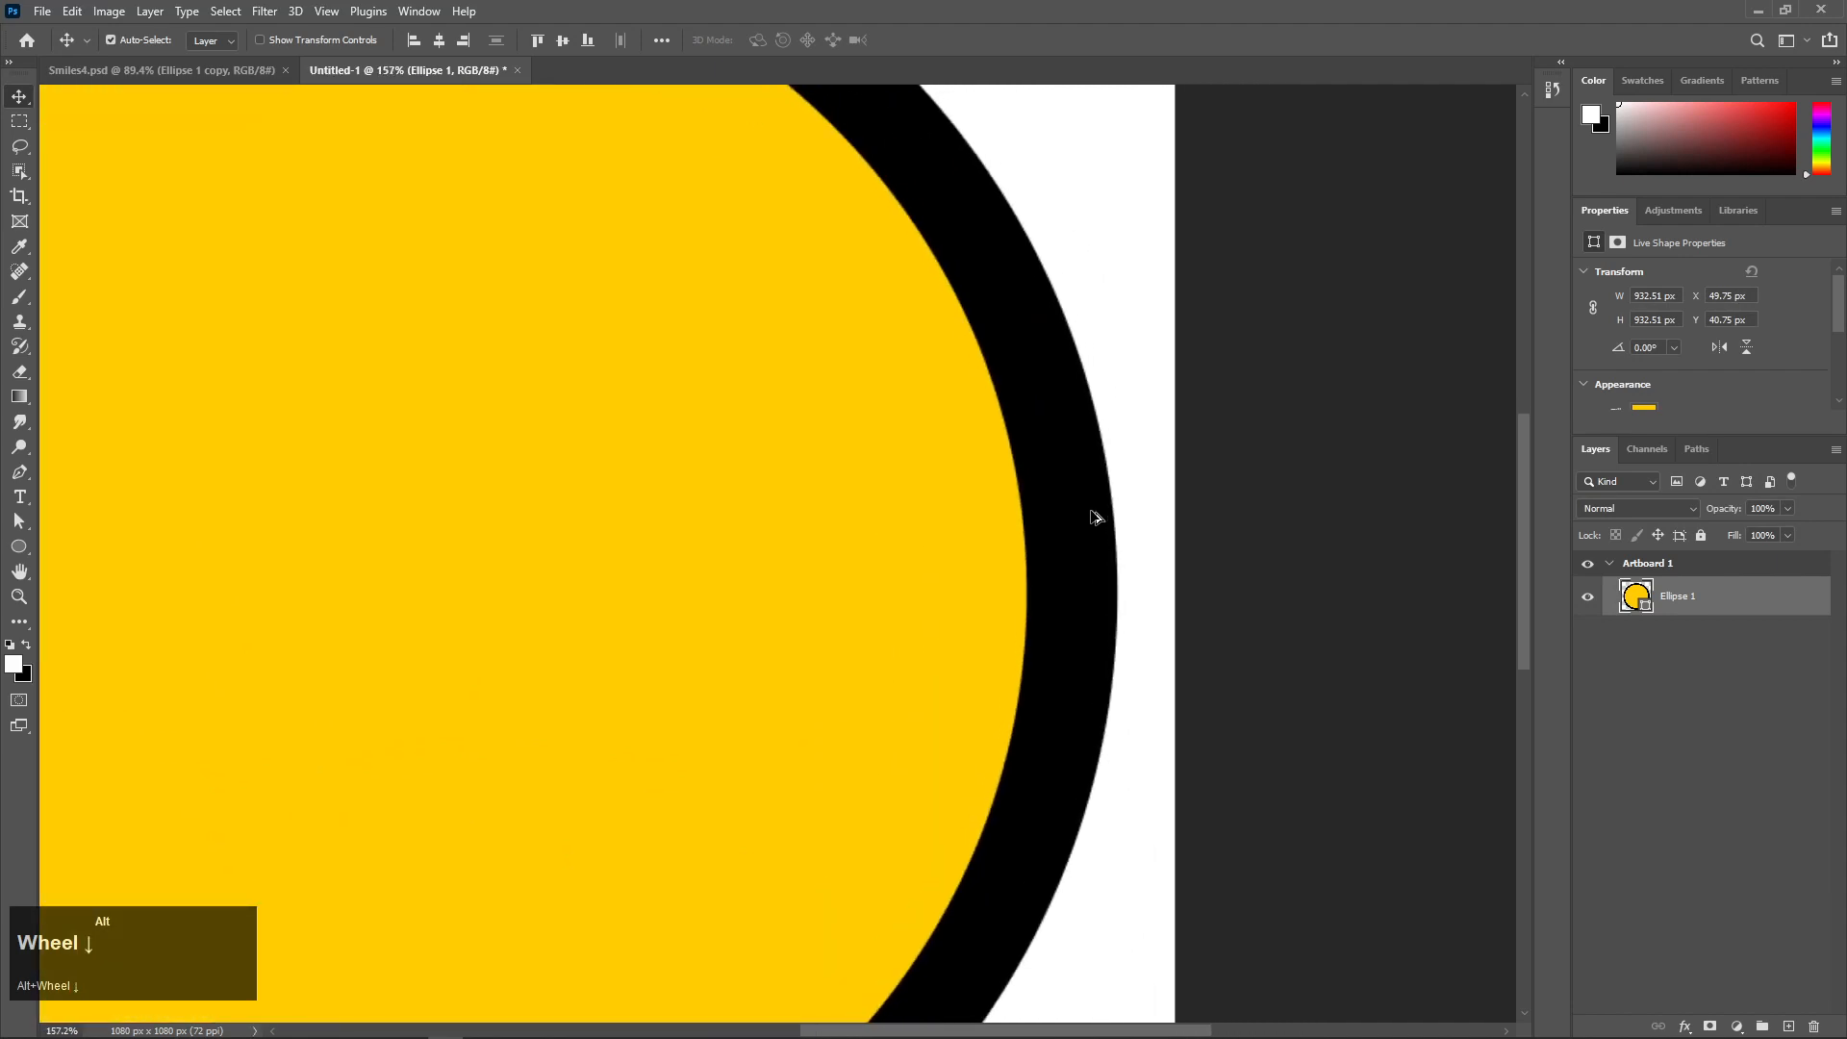
{"action": "scroll", "coordinate": [1093, 518], "scroll_direction": "down", "scroll_amount": 1, "text": "alt"}
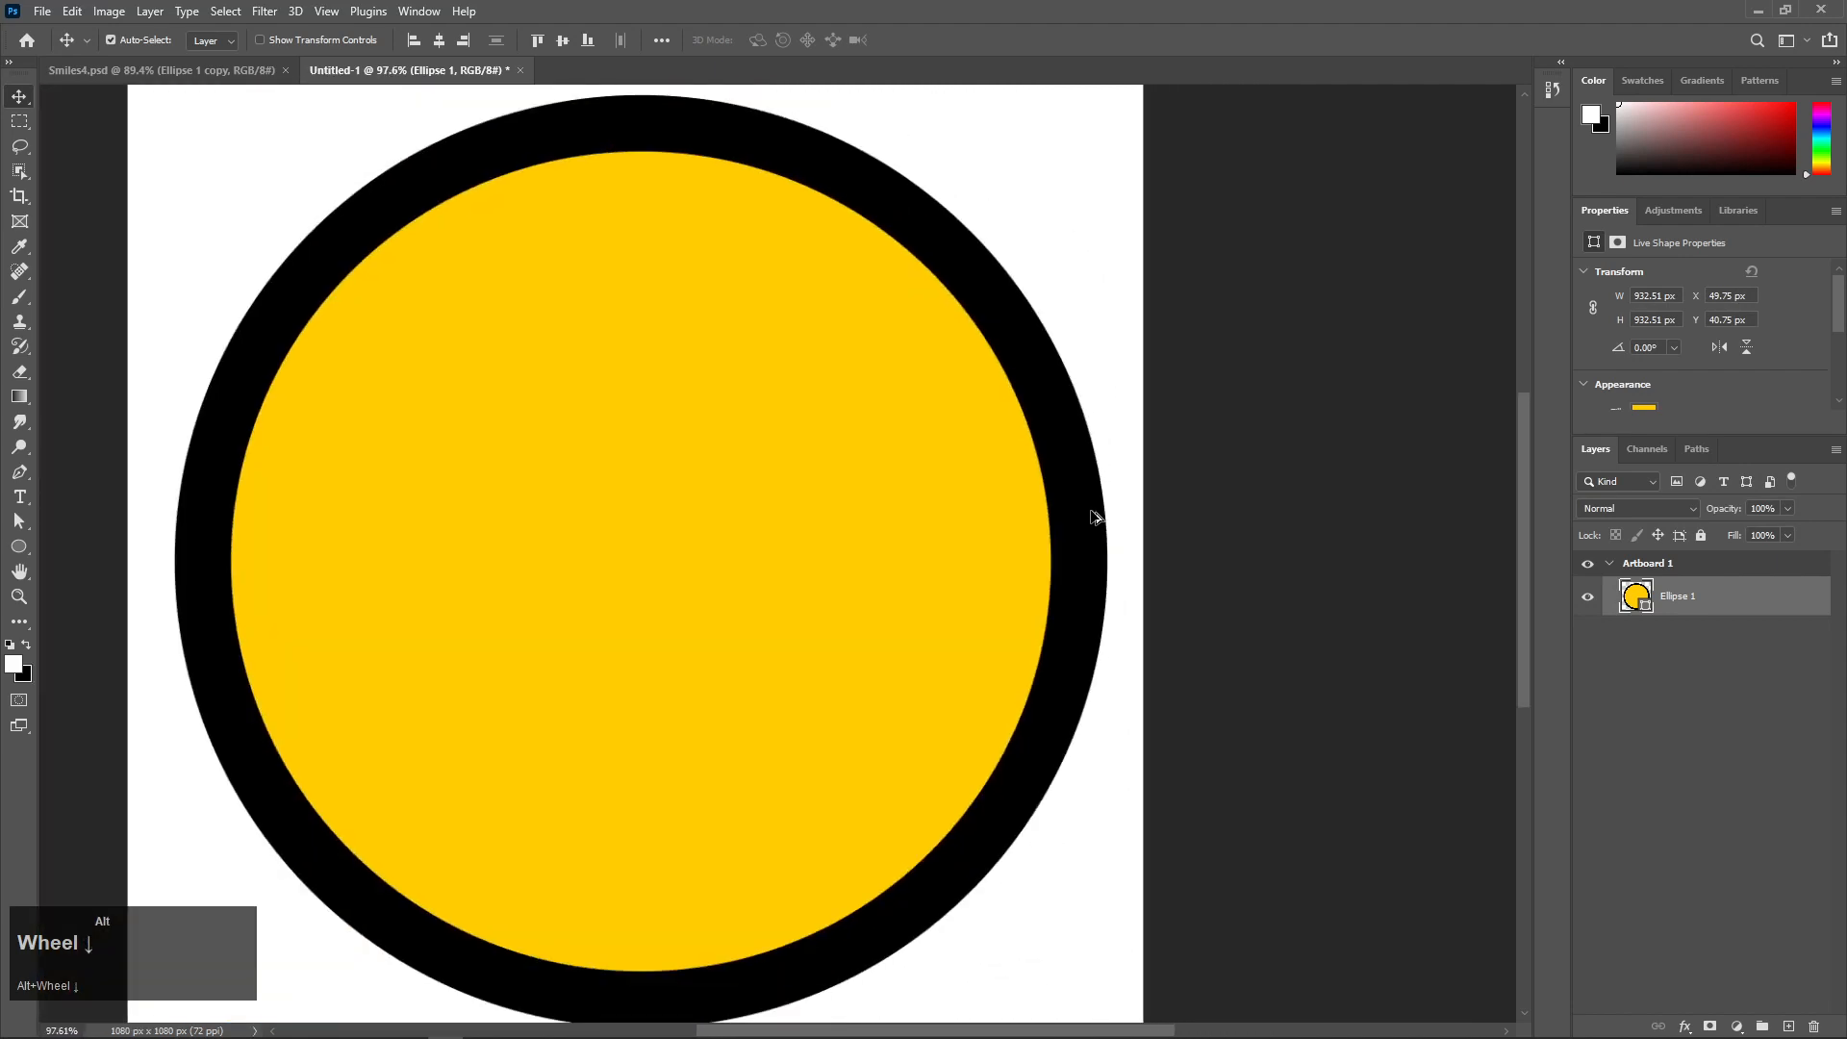
{"action": "scroll", "coordinate": [1093, 517], "scroll_direction": "up", "scroll_amount": 2, "text": "alt"}
{"action": "scroll", "coordinate": [1000, 507], "scroll_direction": "down", "scroll_amount": 4, "text": "alt"}
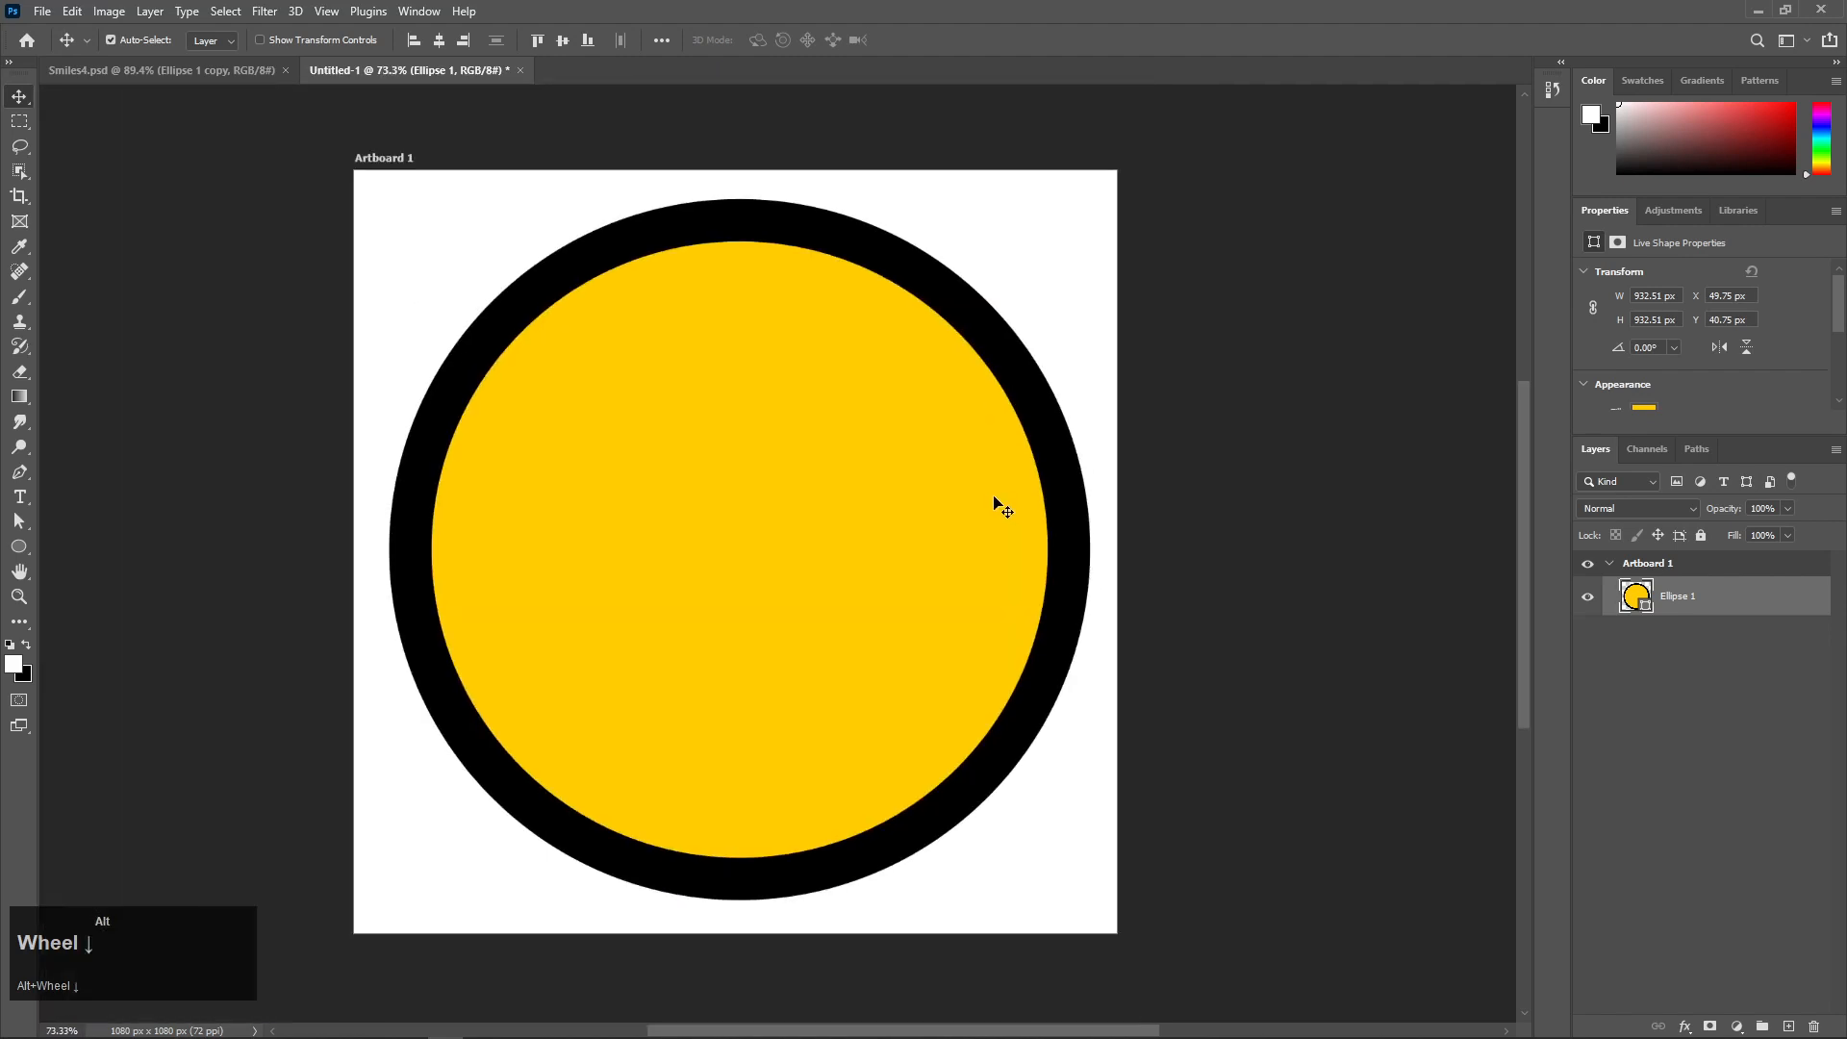
{"action": "scroll", "coordinate": [871, 541], "scroll_direction": "down", "scroll_amount": 1, "text": "alt"}
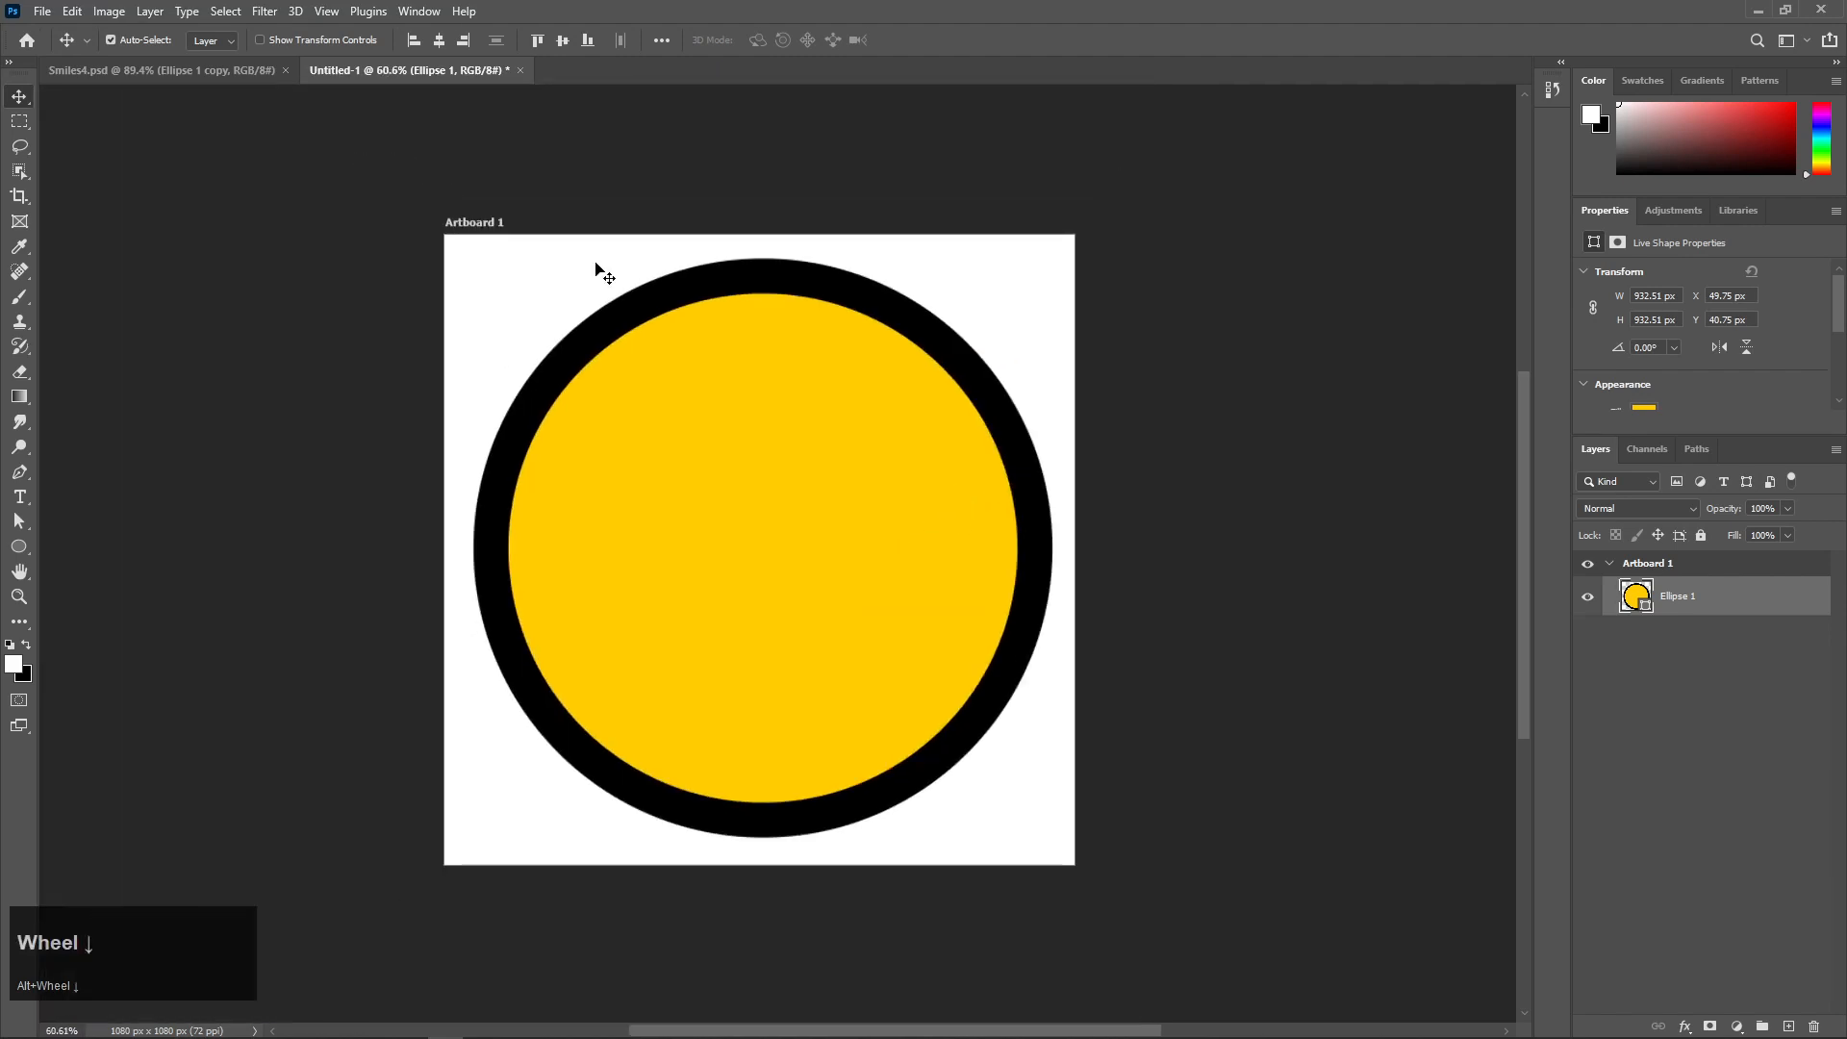
{"action": "scroll", "coordinate": [772, 458], "scroll_direction": "down", "scroll_amount": 1, "text": "alt"}
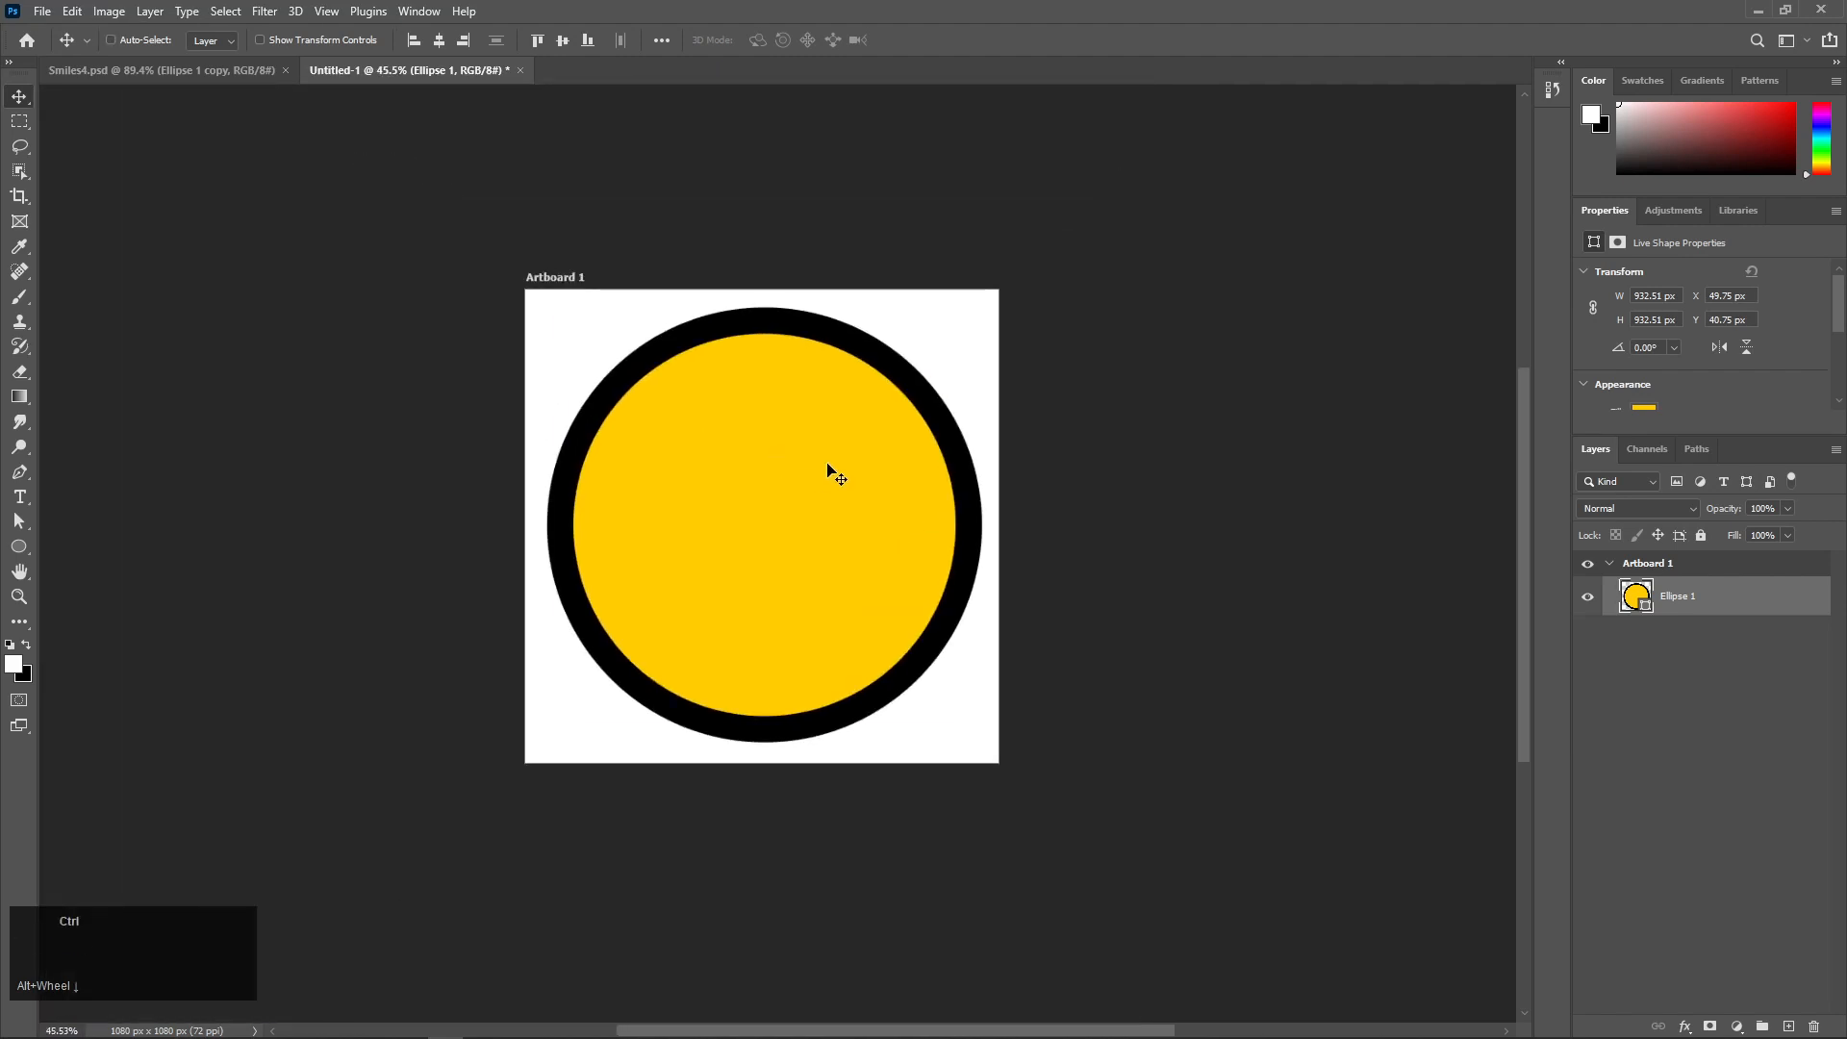
- Scale the circle up to about 3702 px and move it so its curved edge crosses the artboard
{"action": "key", "text": "ctrl+t"}
{"action": "left_click_drag", "start_coordinate": [978, 309], "coordinate": [1283, 227]}
{"action": "key", "text": "Return"}
{"action": "left_click_drag", "start_coordinate": [984, 671], "coordinate": [787, 976]}
{"action": "scroll", "coordinate": [969, 647], "scroll_direction": "down", "scroll_amount": 6, "text": "alt"}
{"action": "left_click_drag", "start_coordinate": [962, 766], "coordinate": [856, 858]}
{"action": "scroll", "coordinate": [975, 772], "scroll_direction": "up", "scroll_amount": 2, "text": "alt"}
{"action": "scroll", "coordinate": [975, 774], "scroll_direction": "up", "scroll_amount": 4, "text": "alt"}
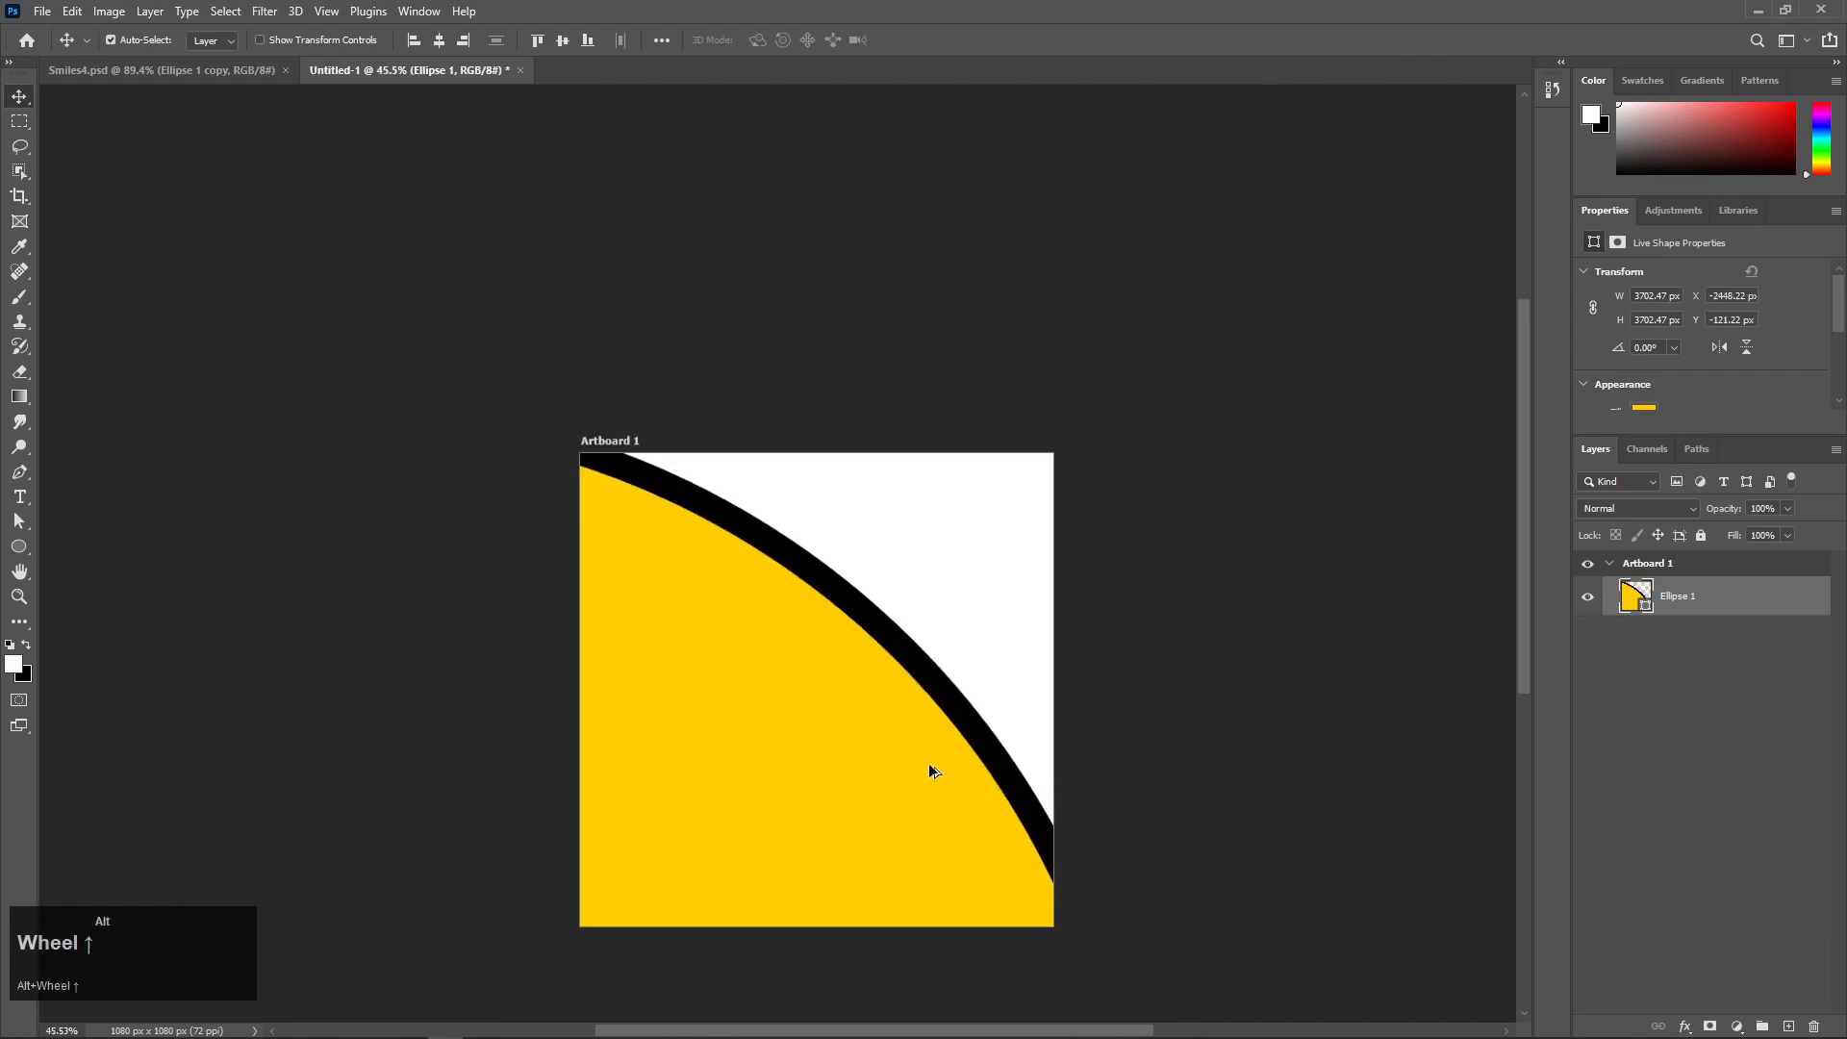
- Undo the circle's last move and enlargement
{"action": "key", "text": "ctrl+z"}
{"action": "key", "text": "ctrl+z"}
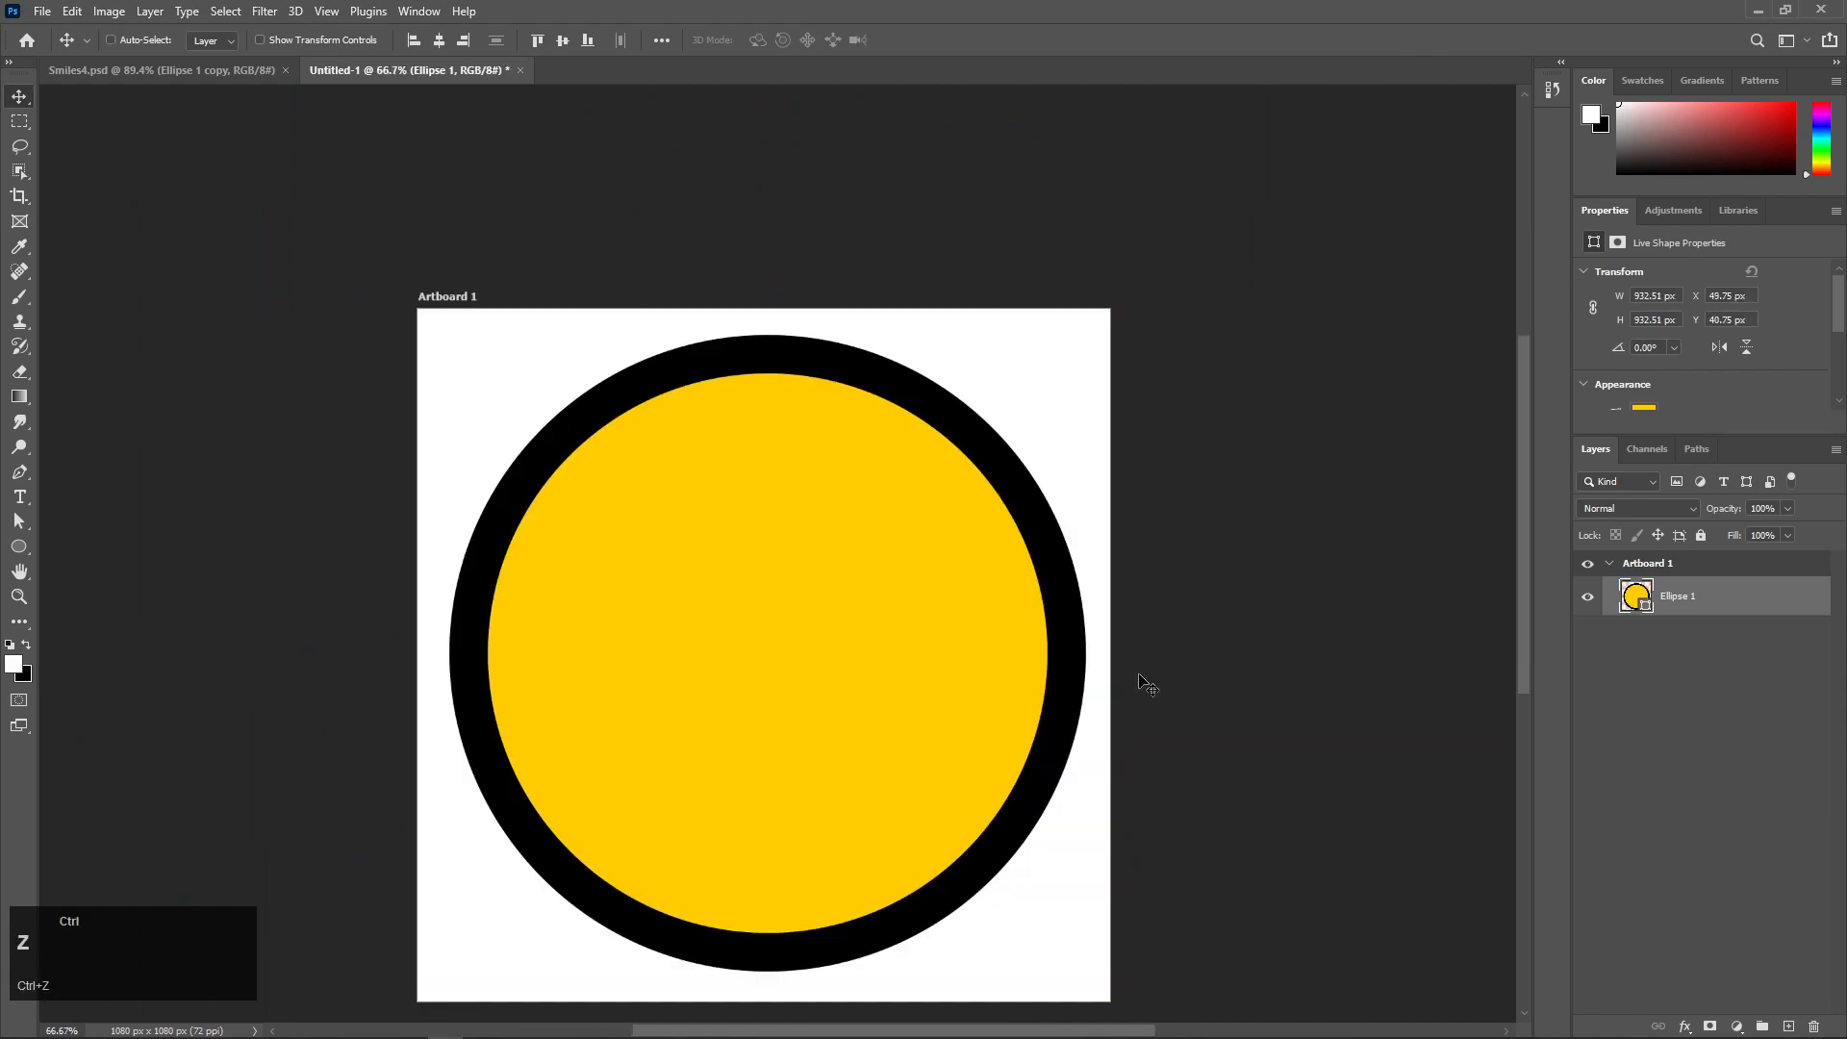
{"action": "scroll", "coordinate": [1164, 577], "scroll_direction": "down", "scroll_amount": 2, "text": "alt"}
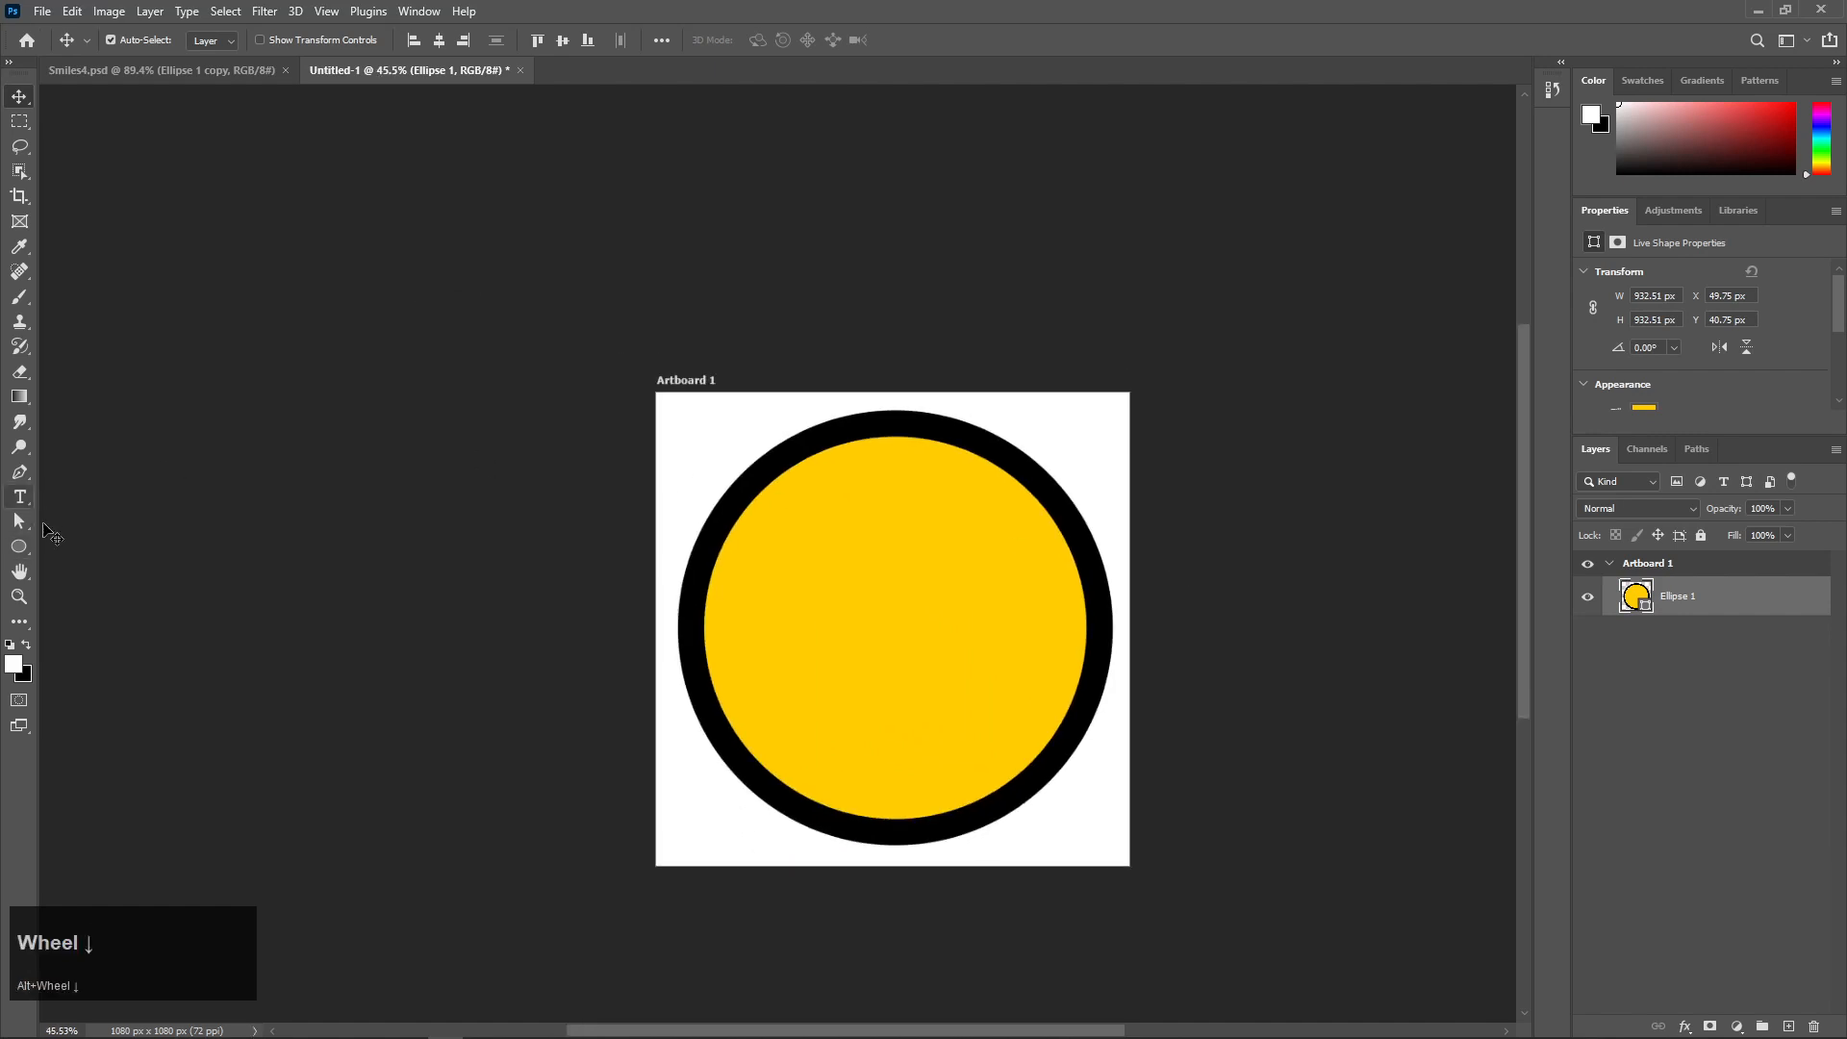
- Draw a narrow upright ellipse about 84 x 189 px over the artboard's upper-left corner
{"action": "left_click", "coordinate": [18, 548]}
{"action": "left_click_drag", "start_coordinate": [12, 544], "coordinate": [73, 586]}
{"action": "left_click_drag", "start_coordinate": [647, 384], "coordinate": [683, 466]}
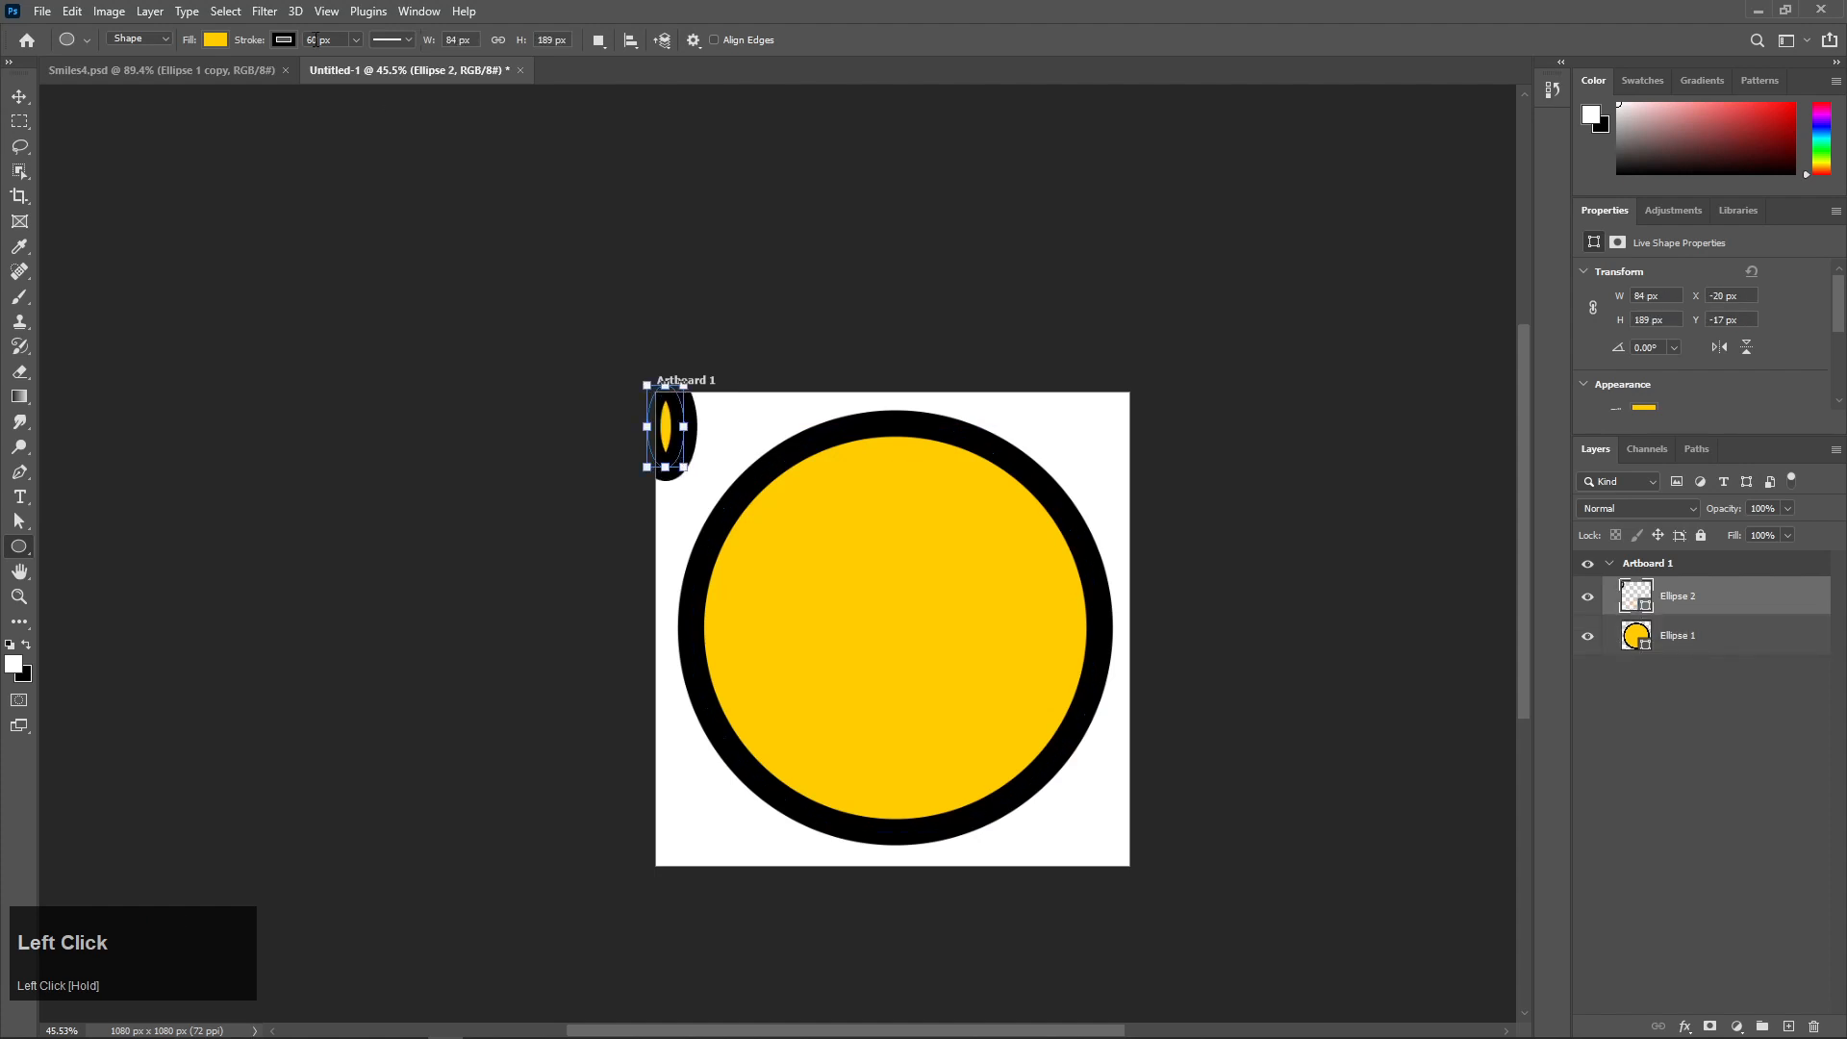
- Set the narrow ellipse's fill to black and remove its stroke
{"action": "left_click", "coordinate": [214, 40]}
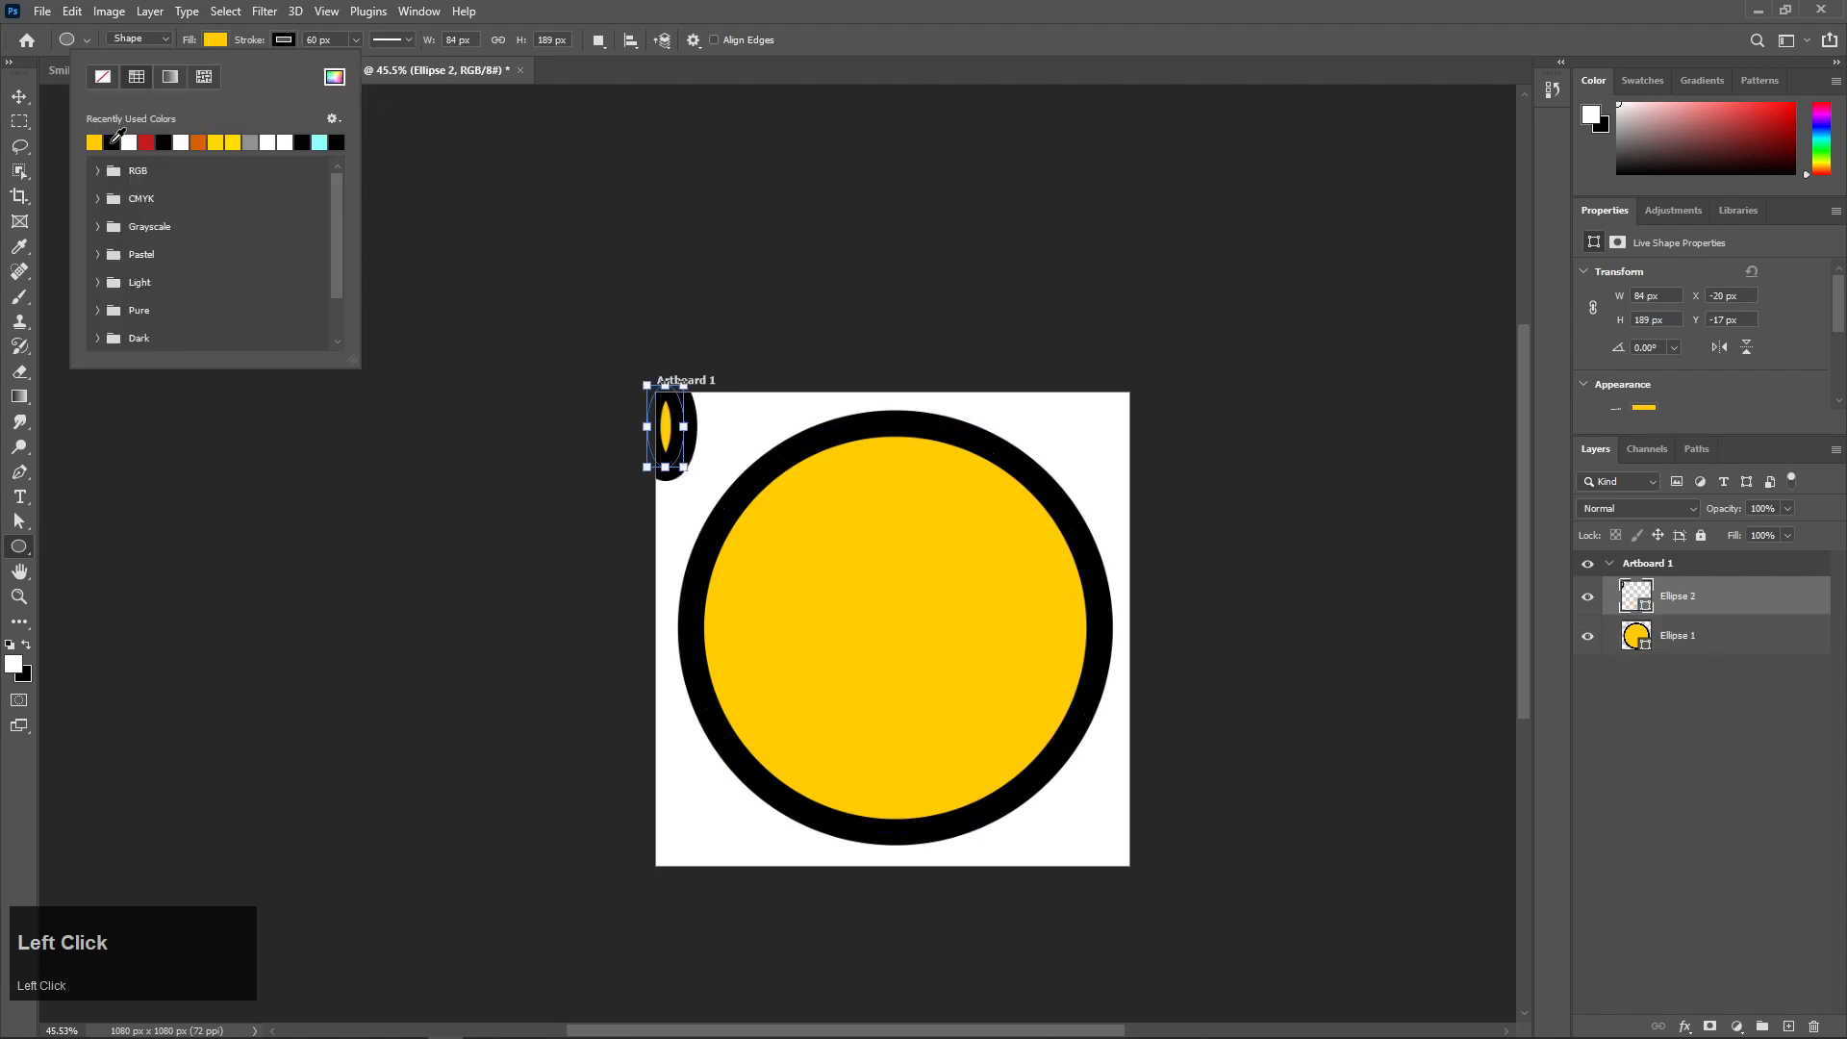
{"action": "left_click", "coordinate": [95, 142]}
{"action": "left_click", "coordinate": [282, 40]}
{"action": "left_click", "coordinate": [169, 79]}
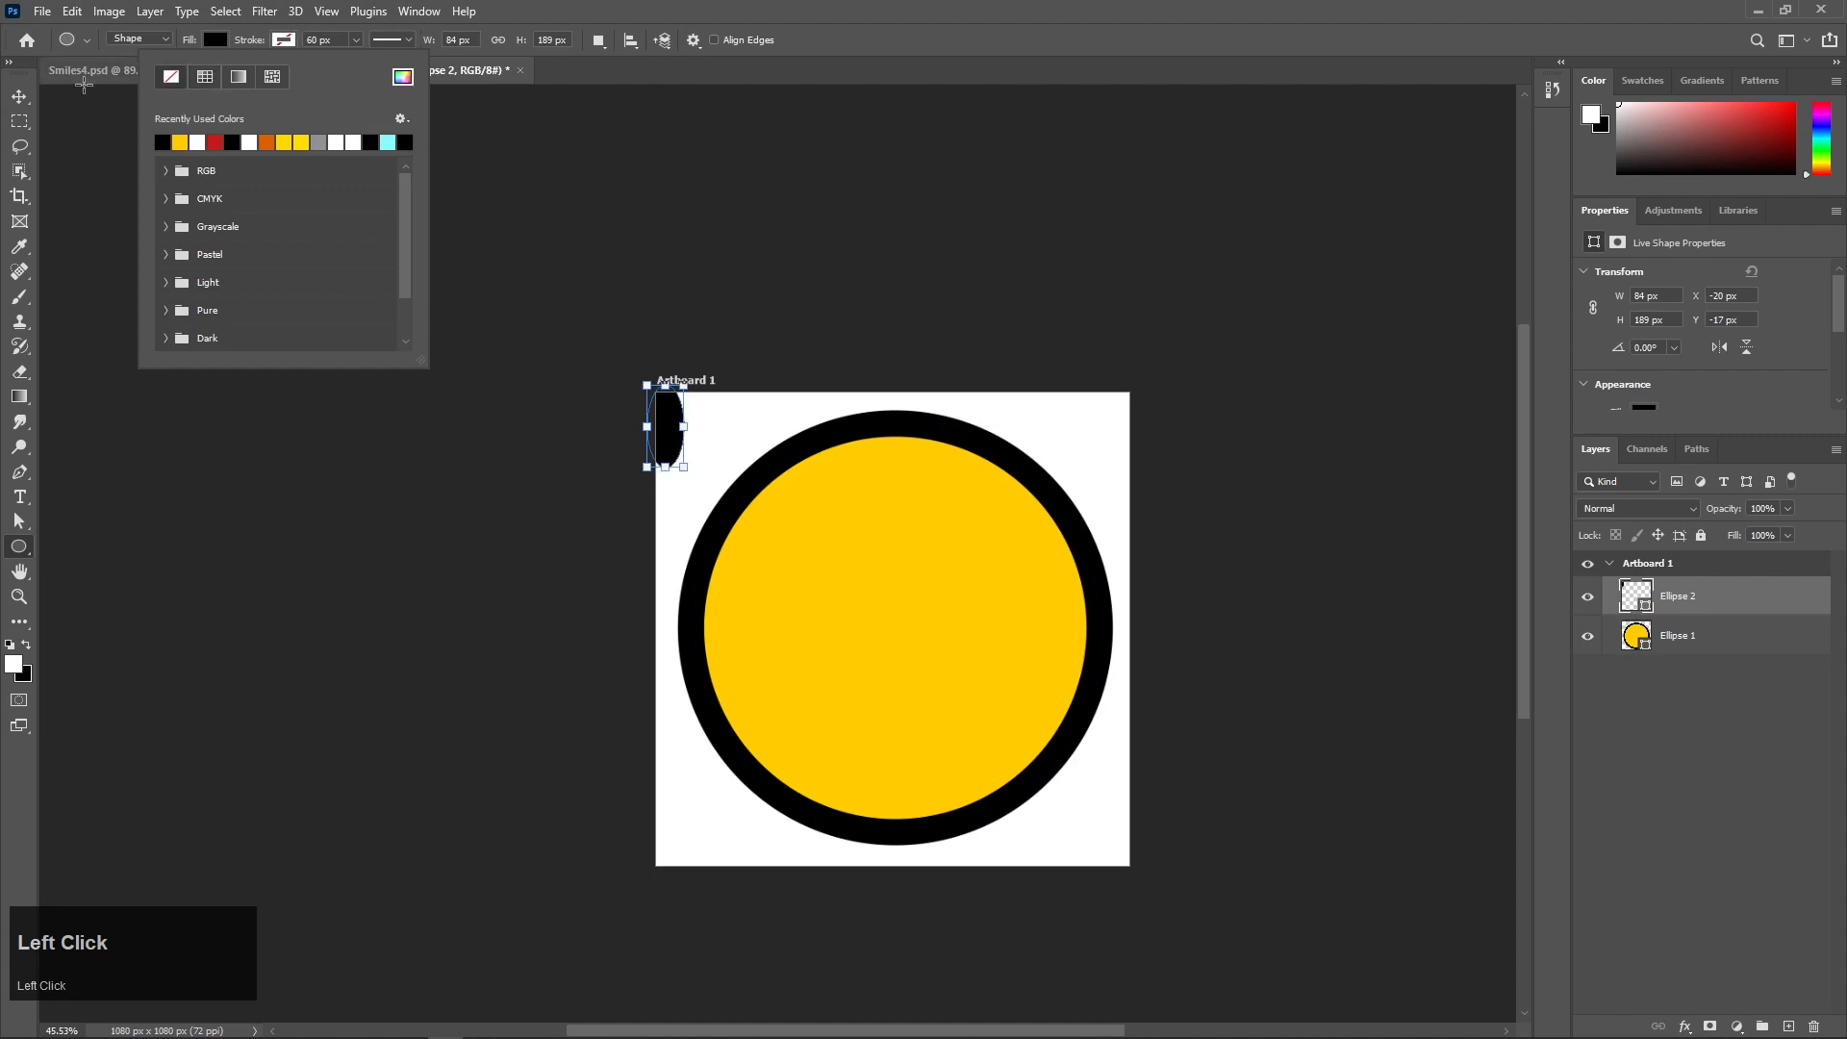
{"action": "key", "text": "Return"}
- Move the black ellipse onto the face as the left eye and place a copy at X 643 px, Y 348 px as the right eye
{"action": "key", "text": "v"}
{"action": "left_click_drag", "start_coordinate": [672, 429], "coordinate": [977, 604]}
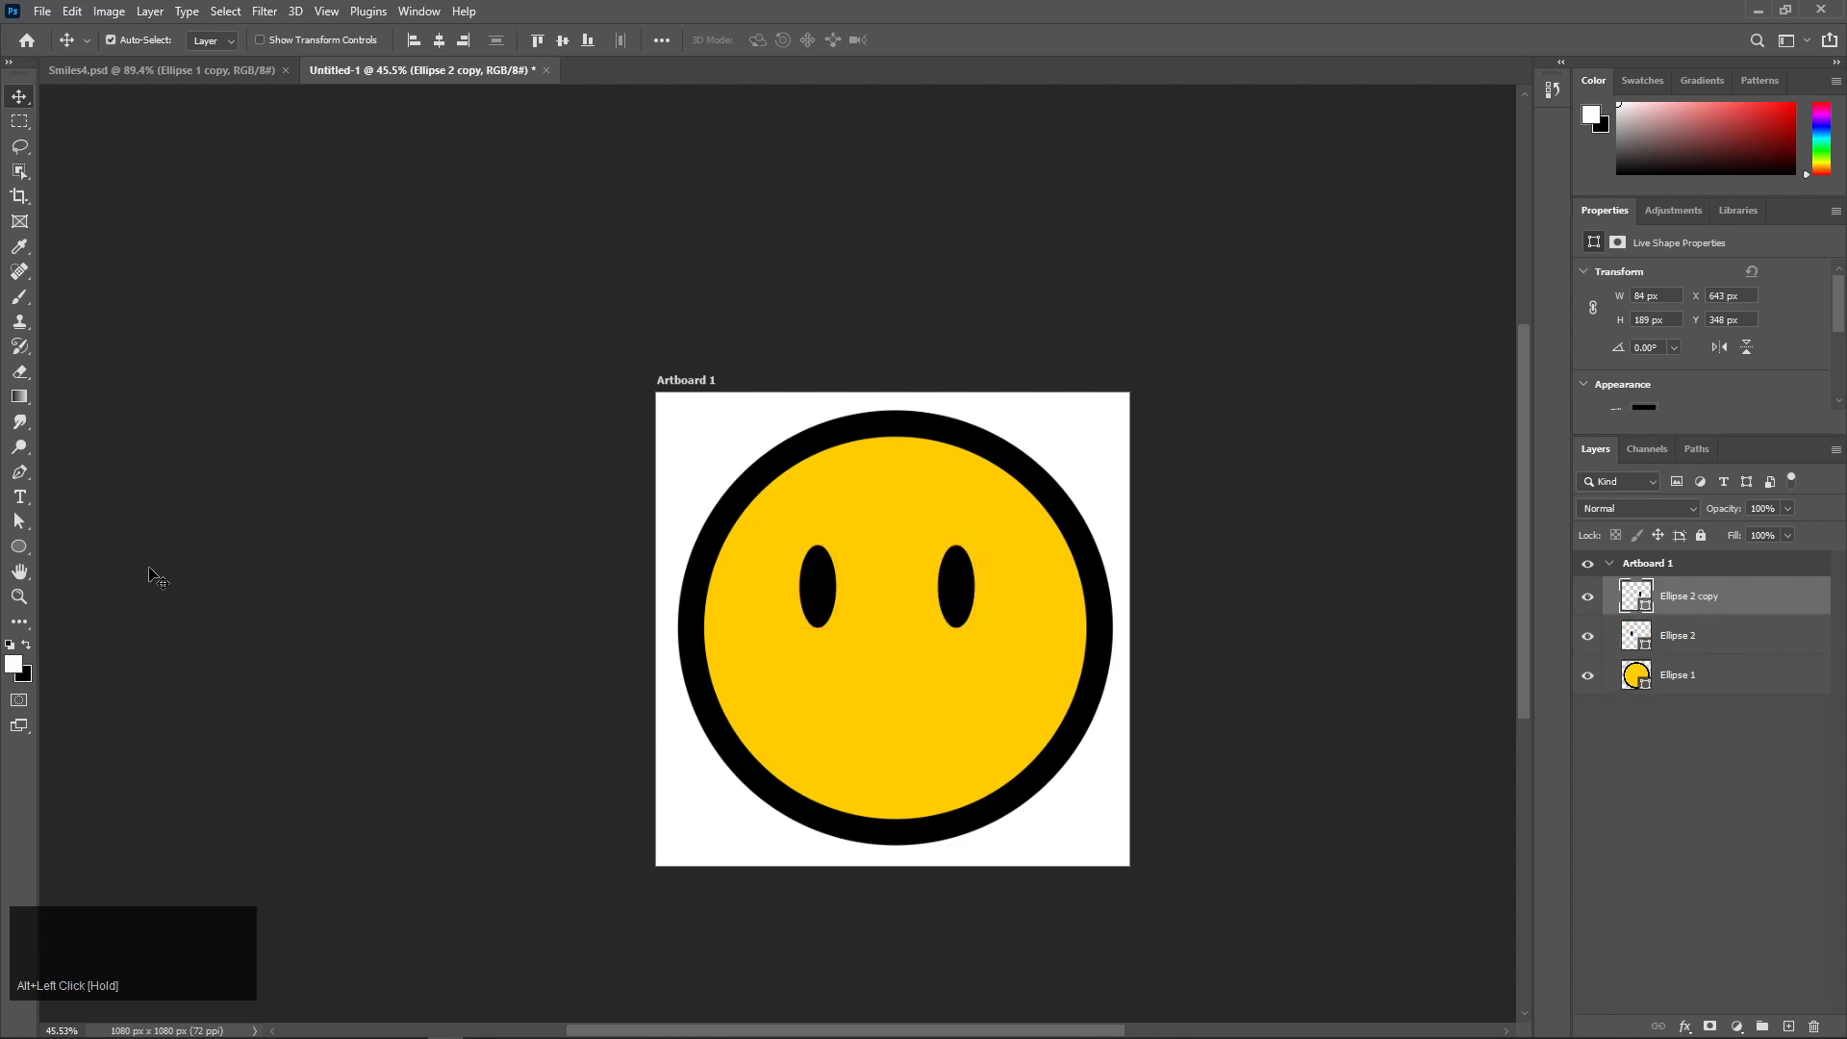
- Draw a wide black ellipse about 626 px across below the eyes and pull its top anchor down into a smile shape
{"action": "left_click", "coordinate": [18, 546]}
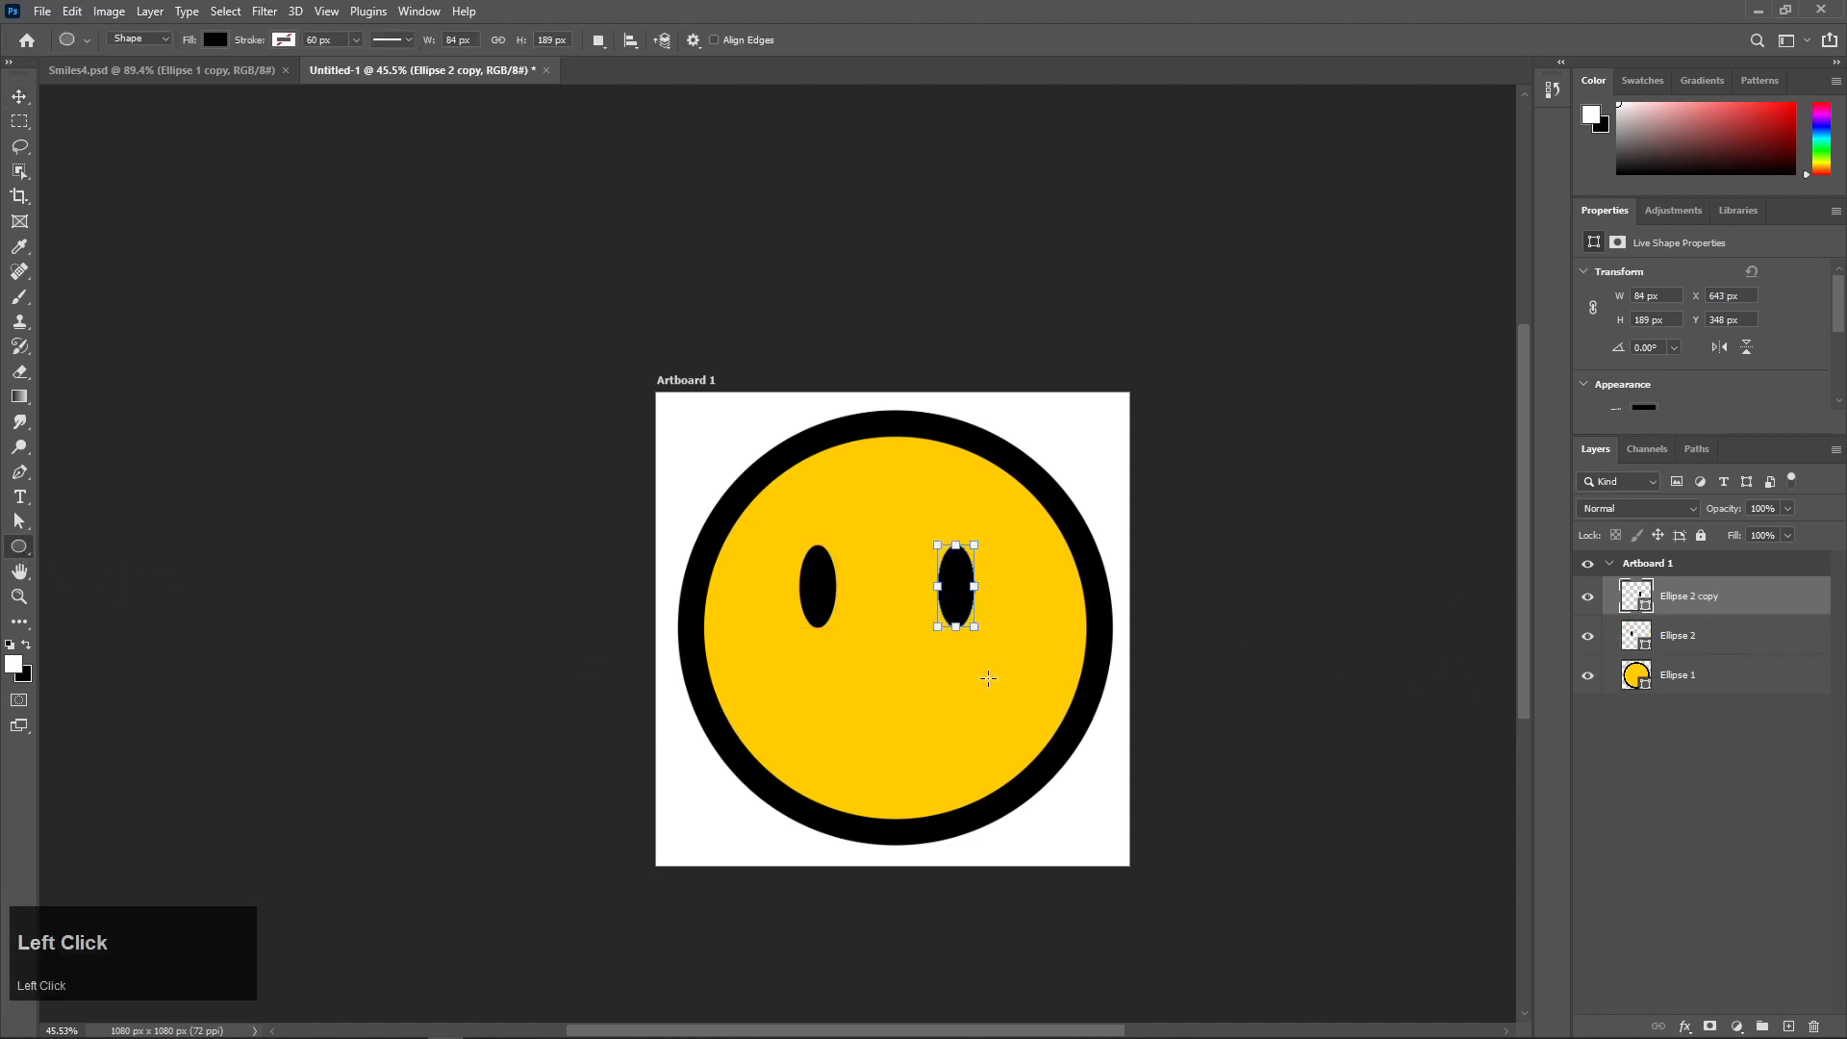
{"action": "left_click_drag", "start_coordinate": [740, 649], "coordinate": [1015, 766]}
{"action": "key", "text": "a"}
{"action": "left_click_drag", "start_coordinate": [878, 649], "coordinate": [876, 718]}
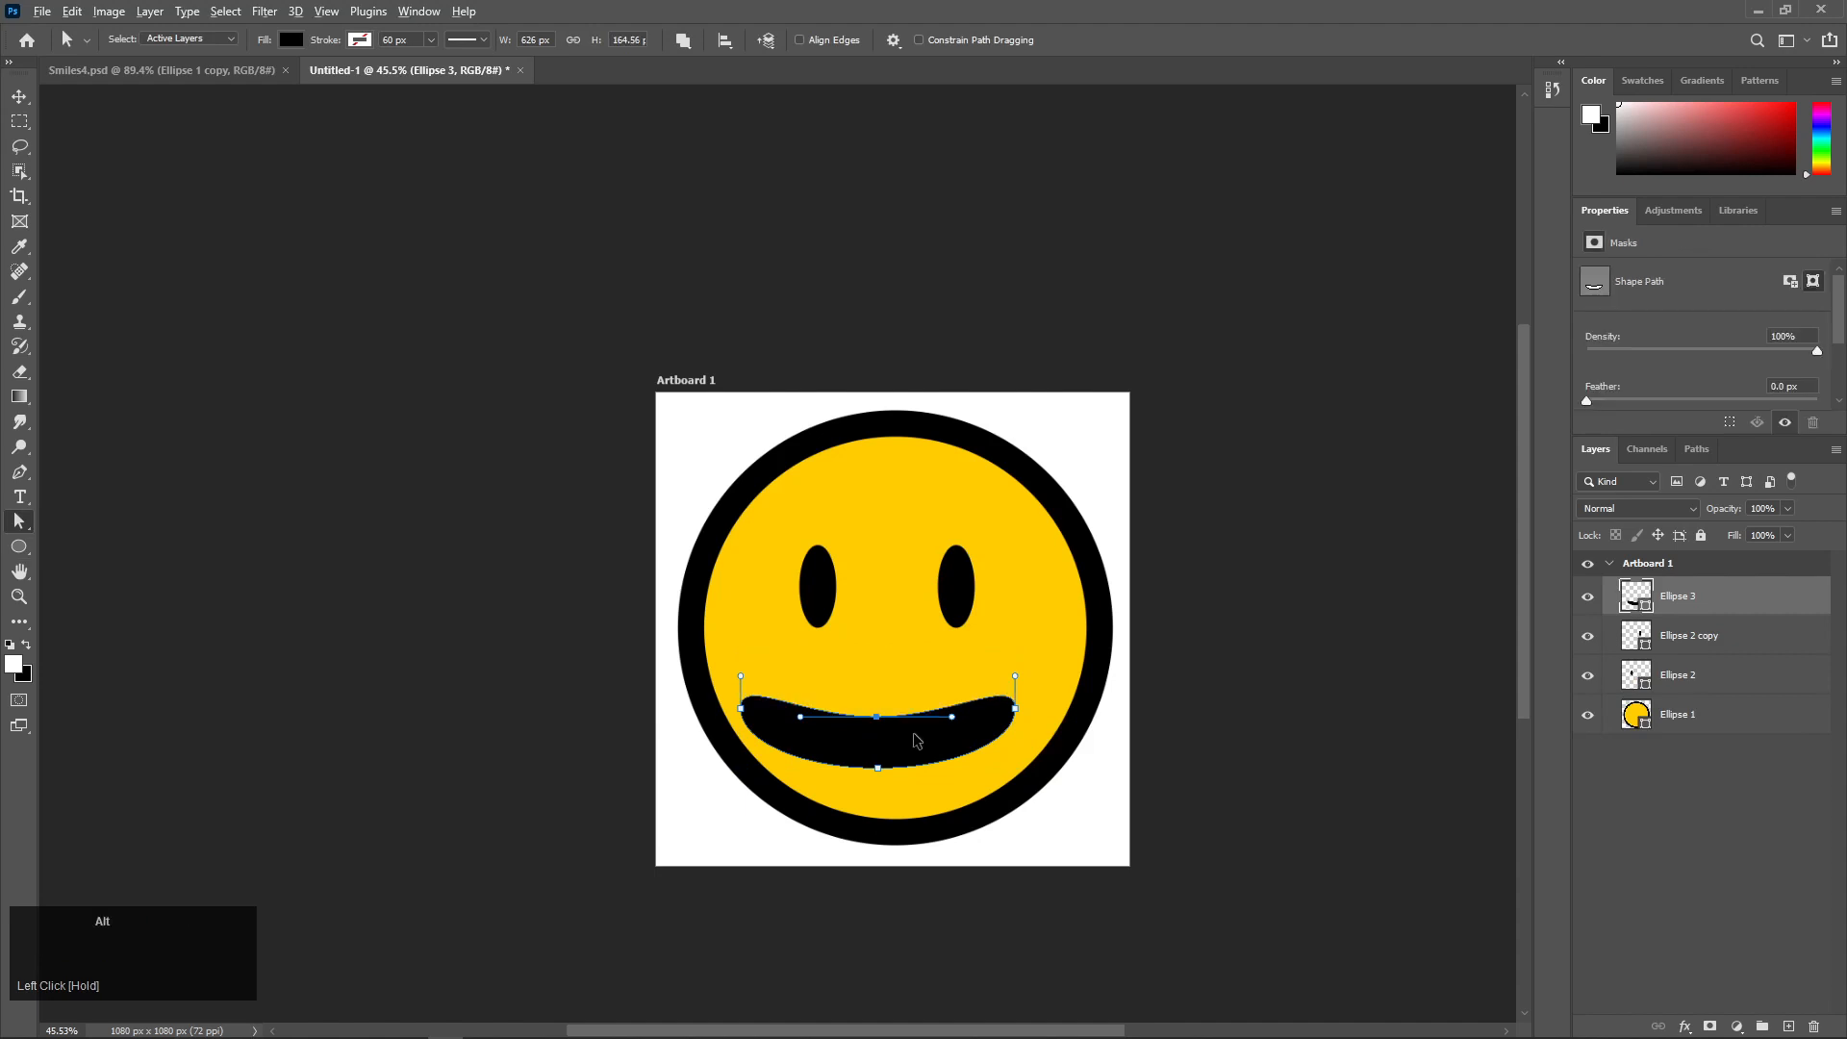
- Pull the mouth's top and bottom middle anchors down together to deepen the smile to about 255 px tall
{"action": "scroll", "coordinate": [912, 735], "scroll_direction": "up", "scroll_amount": 3, "text": "alt"}
{"action": "left_click", "coordinate": [851, 792]}
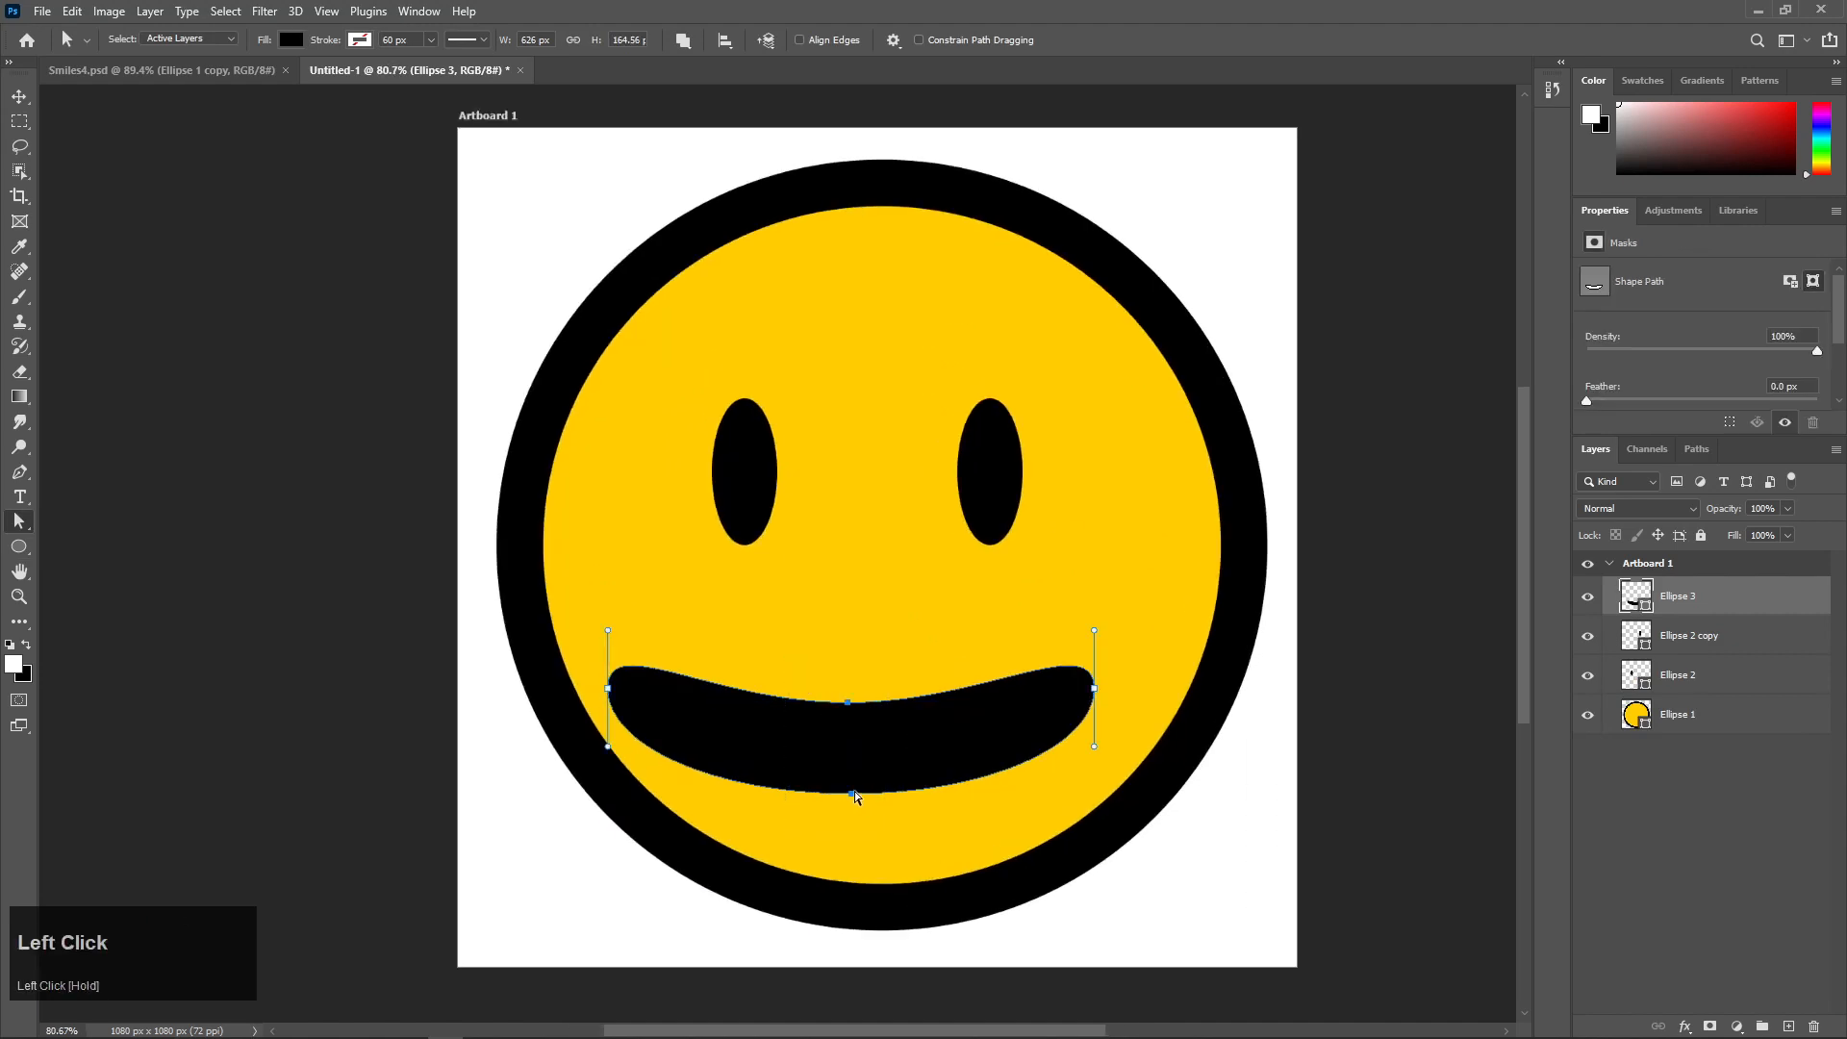
{"action": "left_click_drag", "start_coordinate": [852, 792], "coordinate": [851, 873]}
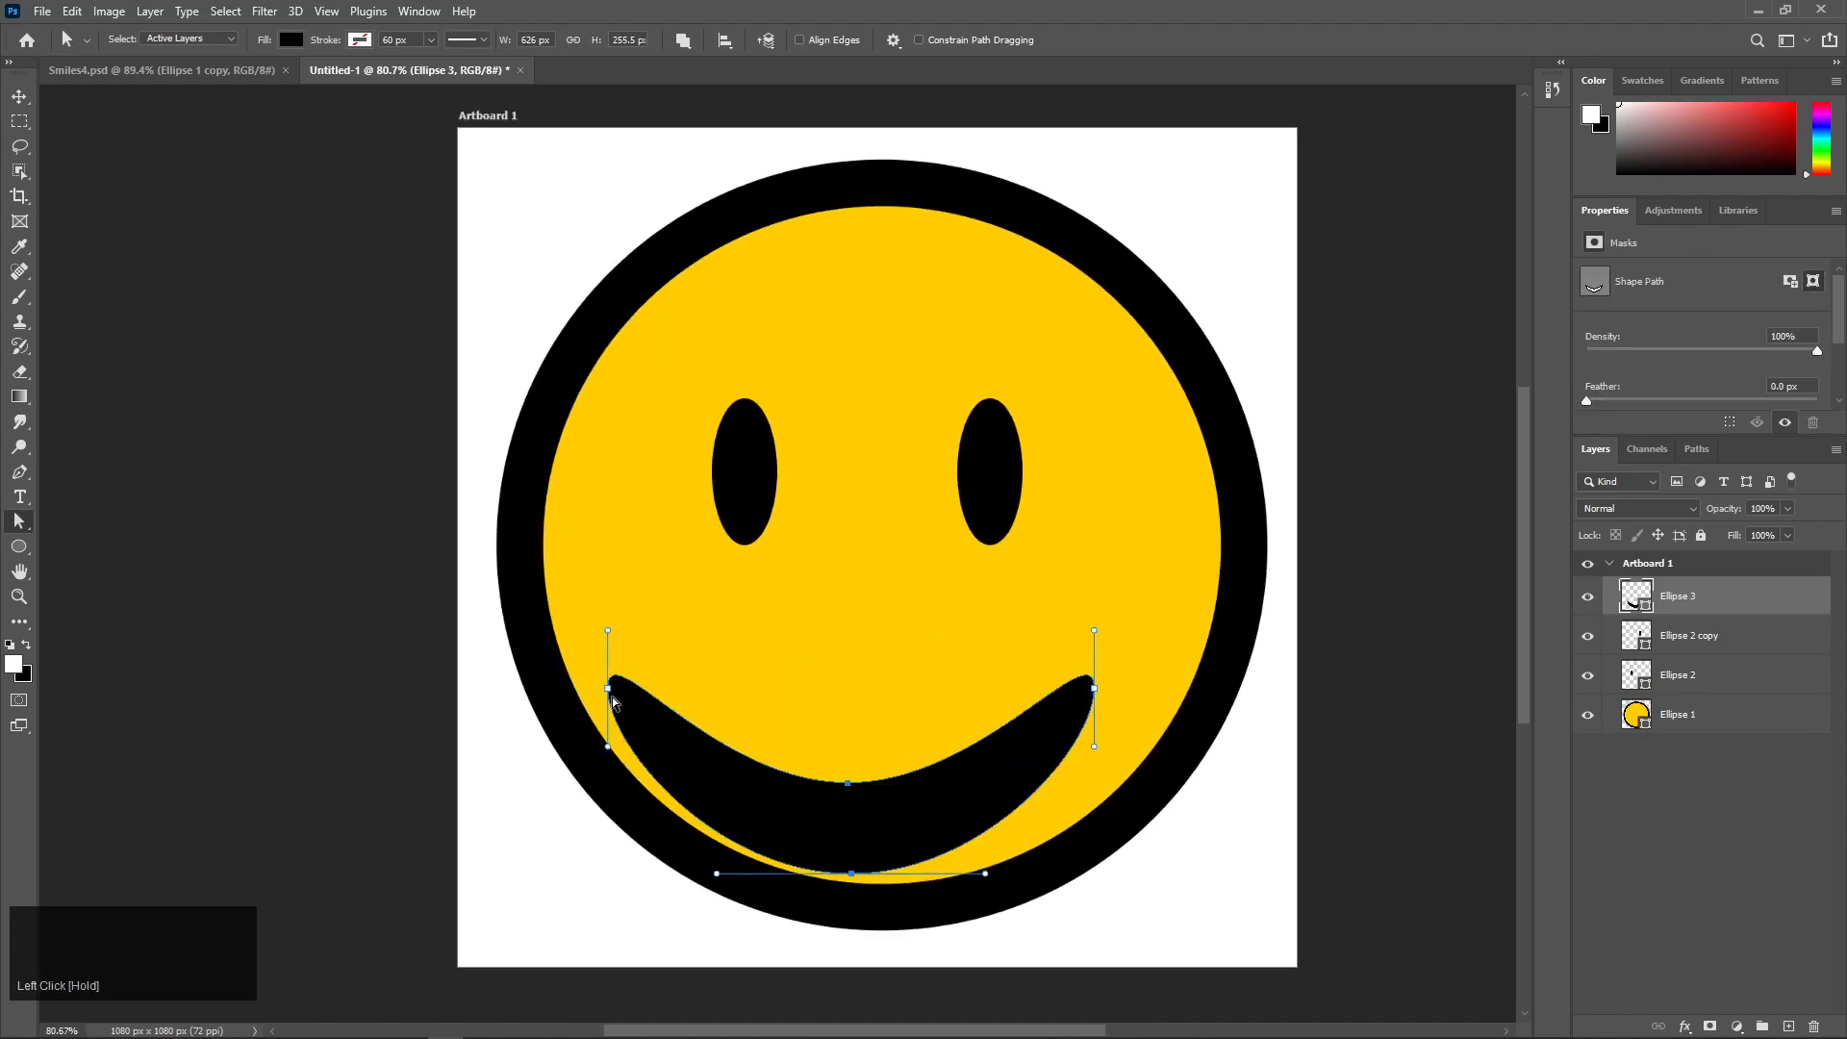
- Tilt the direction handles of the mouth's two end anchors inward to round off the corners of the smile
{"action": "left_click", "coordinate": [610, 693]}
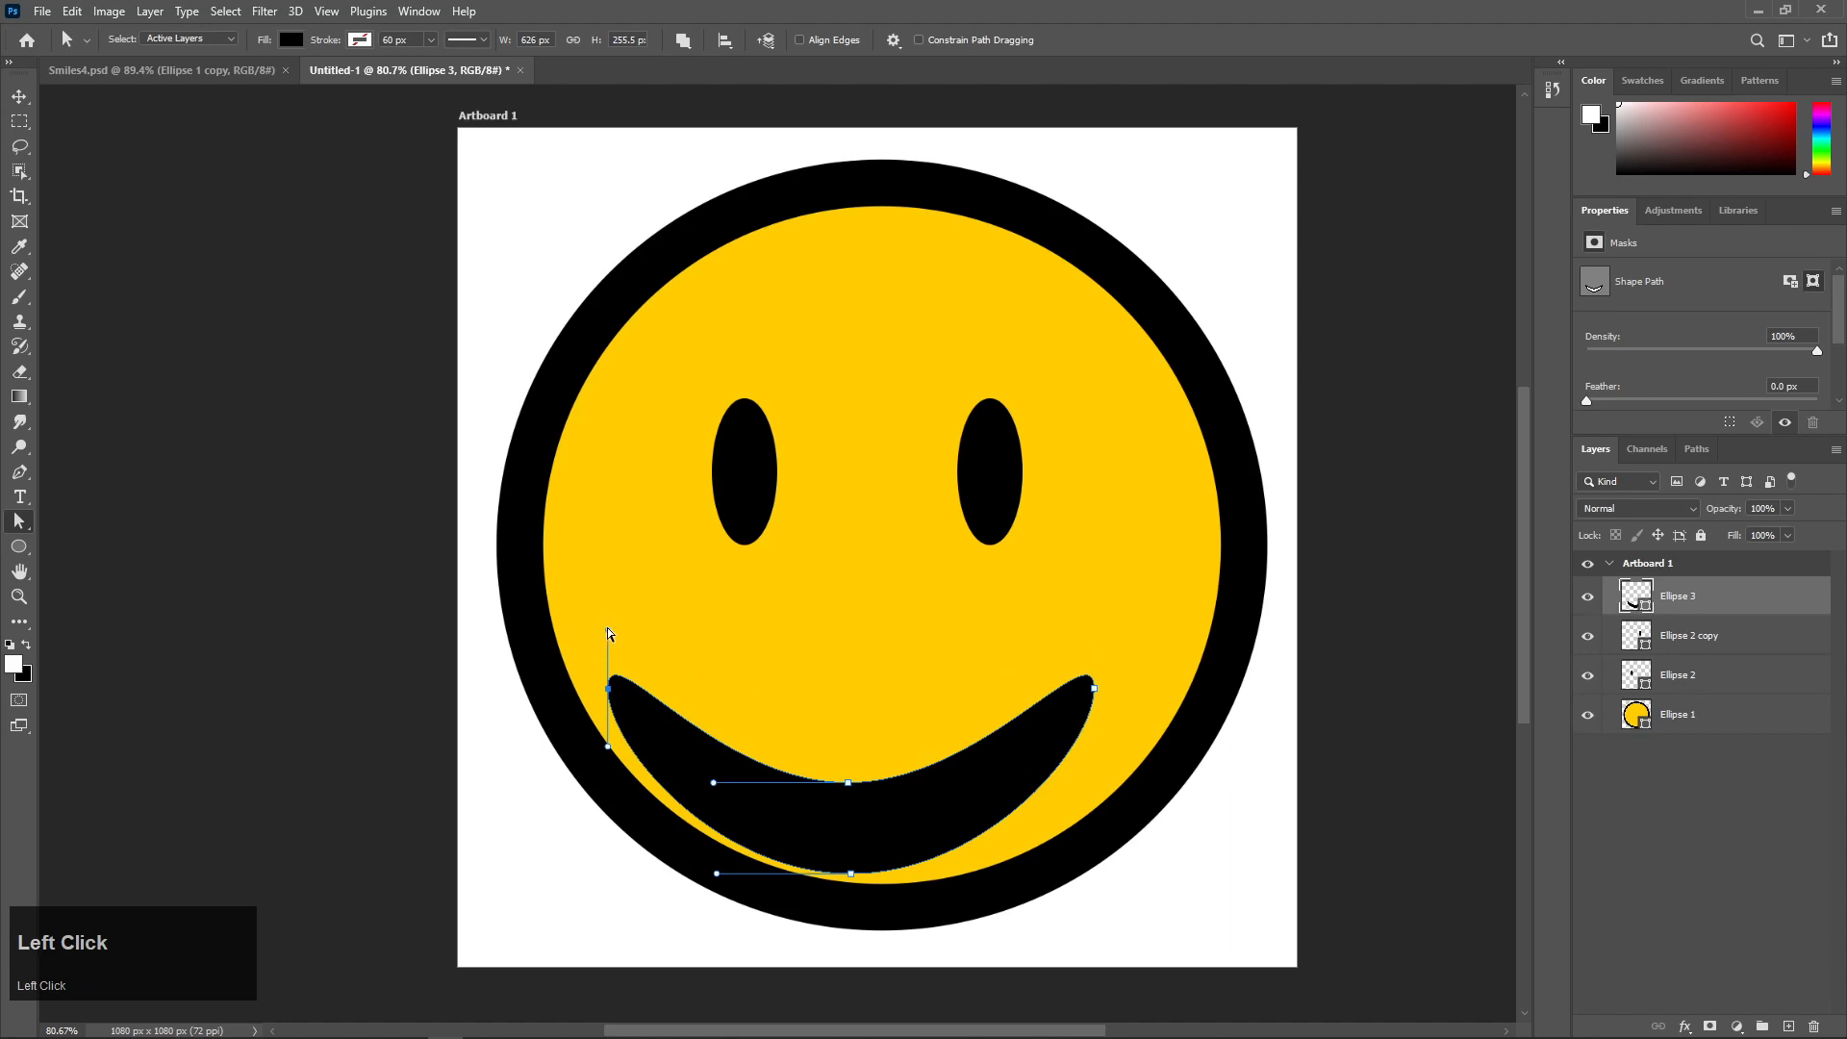
{"action": "left_click_drag", "start_coordinate": [608, 629], "coordinate": [639, 637]}
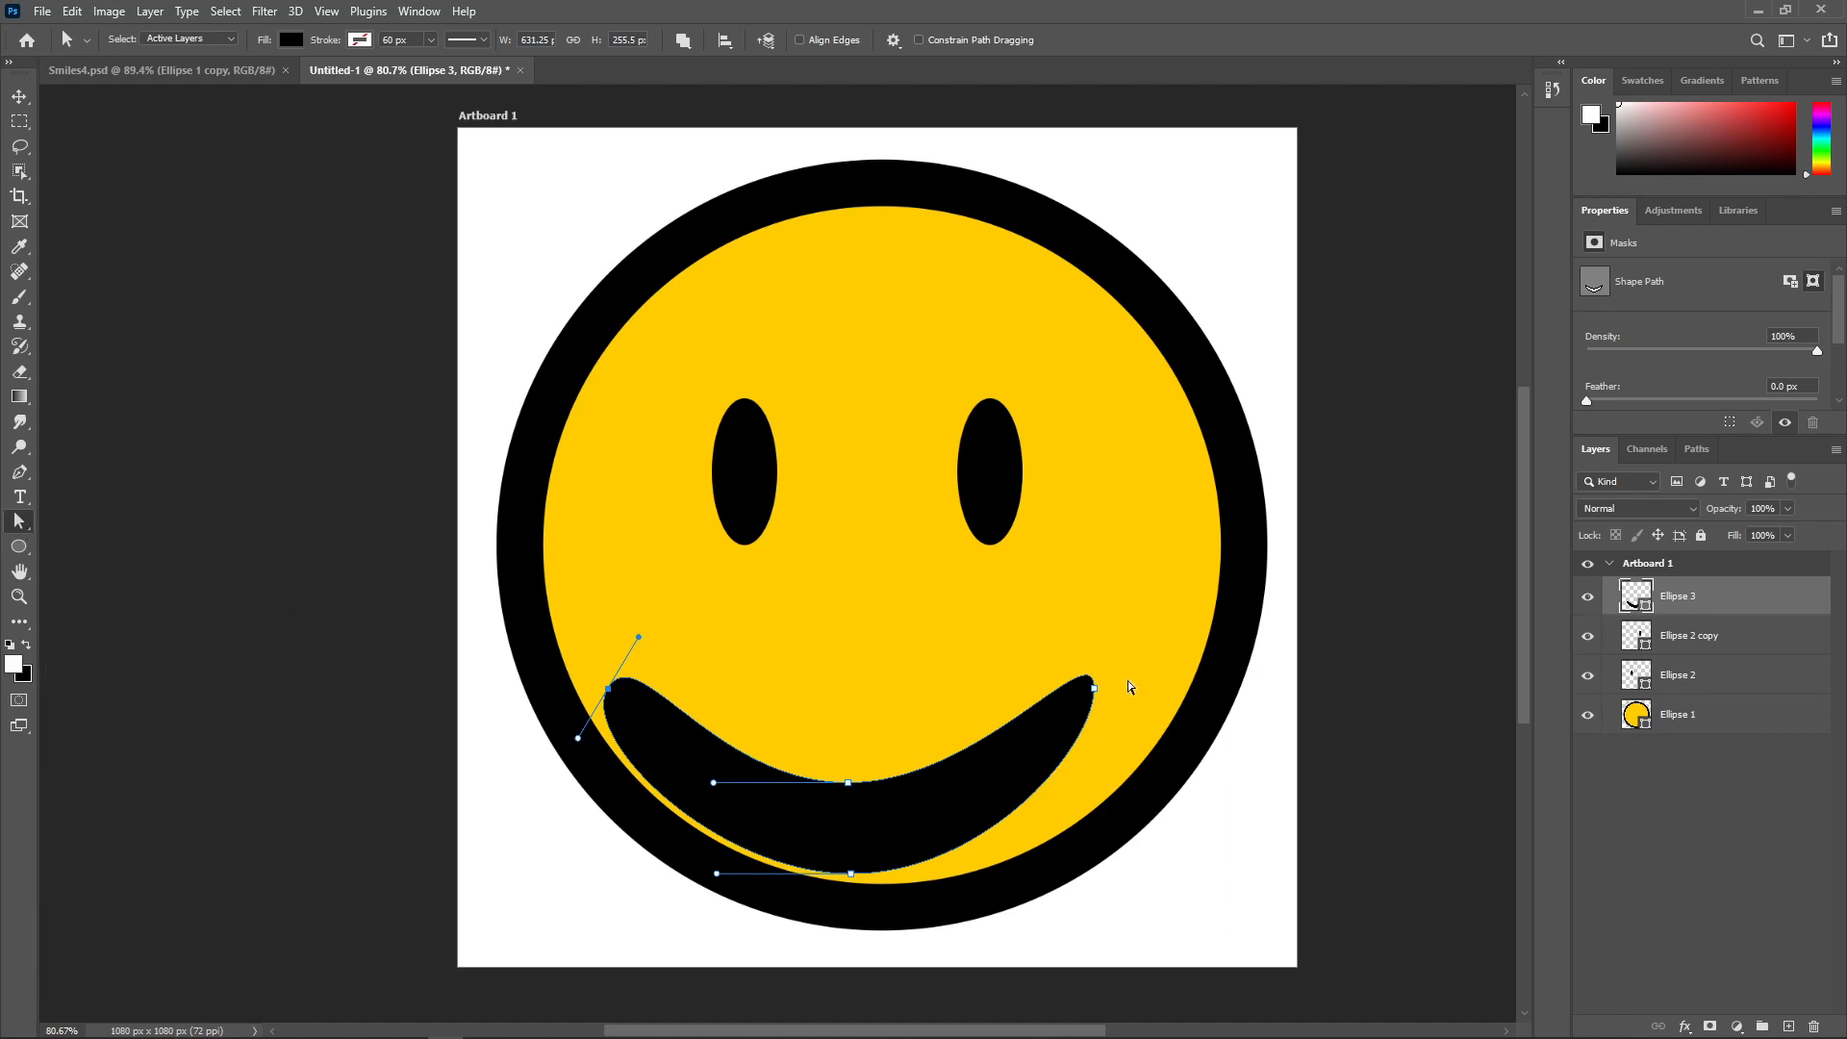
{"action": "left_click", "coordinate": [1092, 688]}
{"action": "left_click_drag", "start_coordinate": [1094, 632], "coordinate": [1052, 641]}
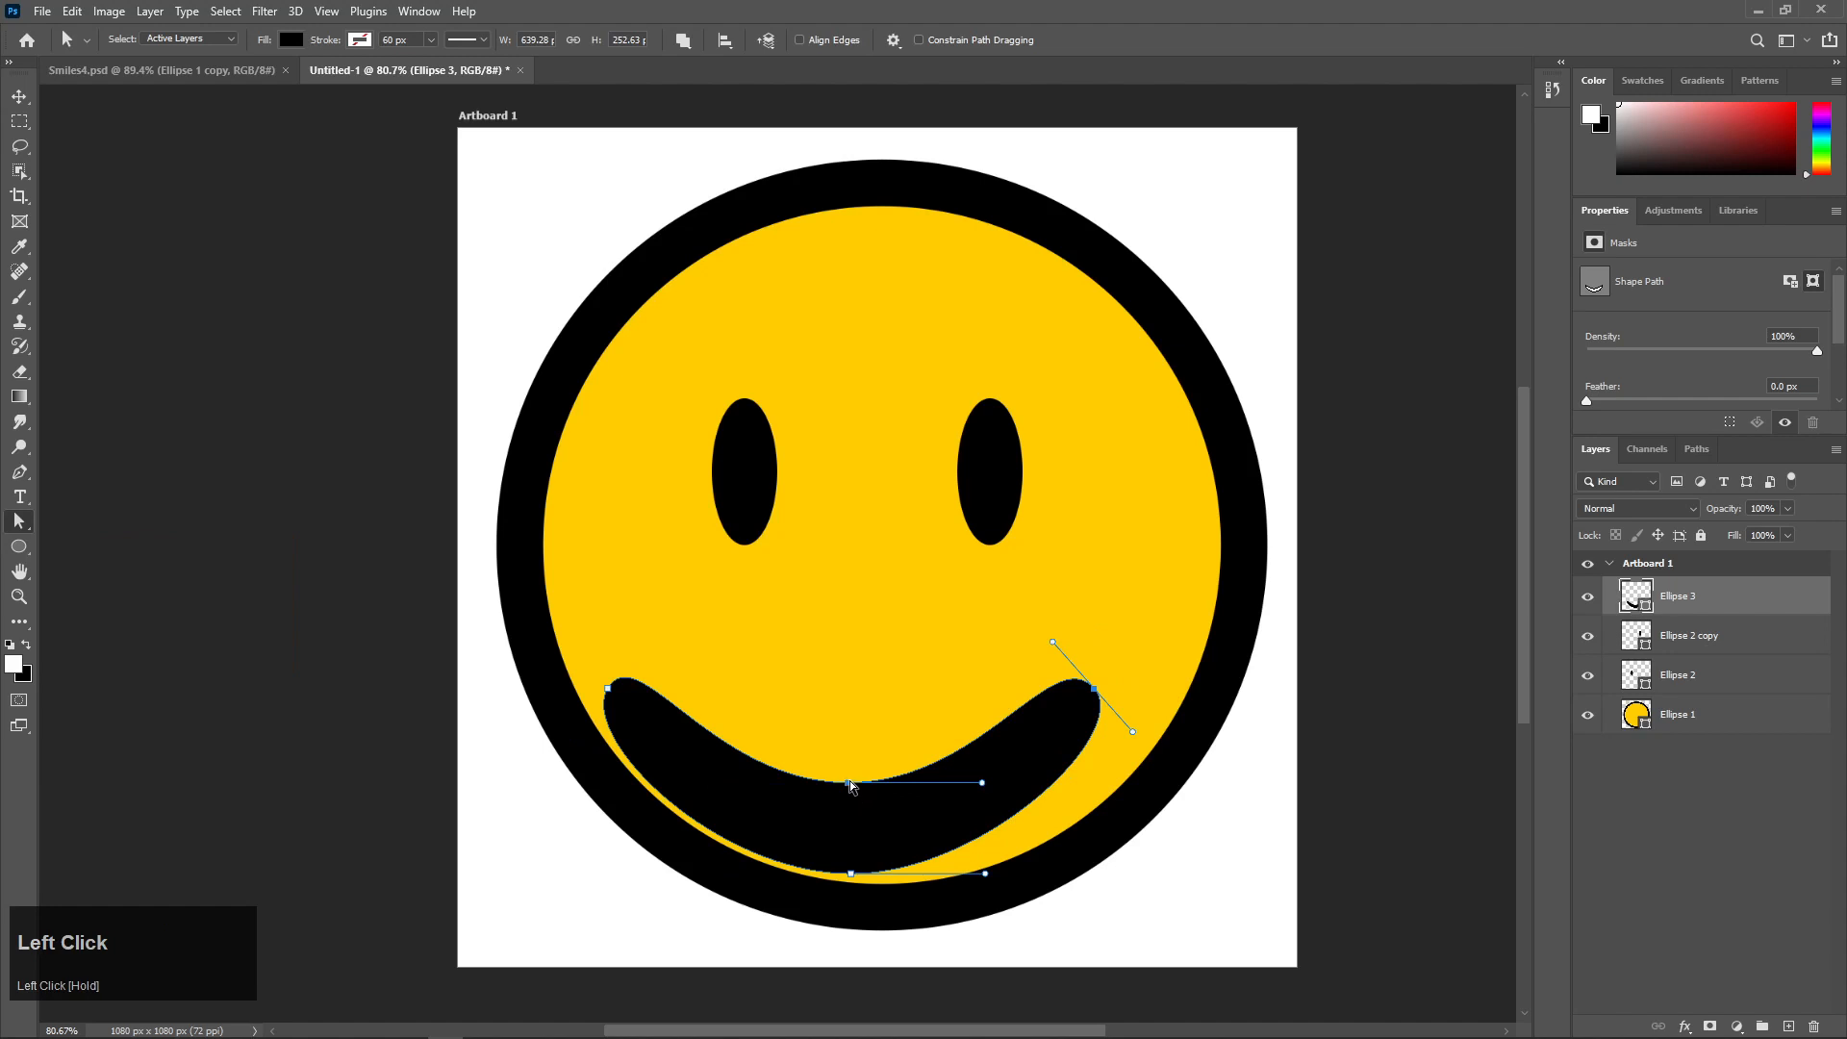
- Raise the mouth's top and bottom middle anchors together so the shape is about 221 px tall
{"action": "left_click_drag", "start_coordinate": [850, 781], "coordinate": [851, 861]}
{"action": "left_click_drag", "start_coordinate": [983, 775], "coordinate": [870, 779]}
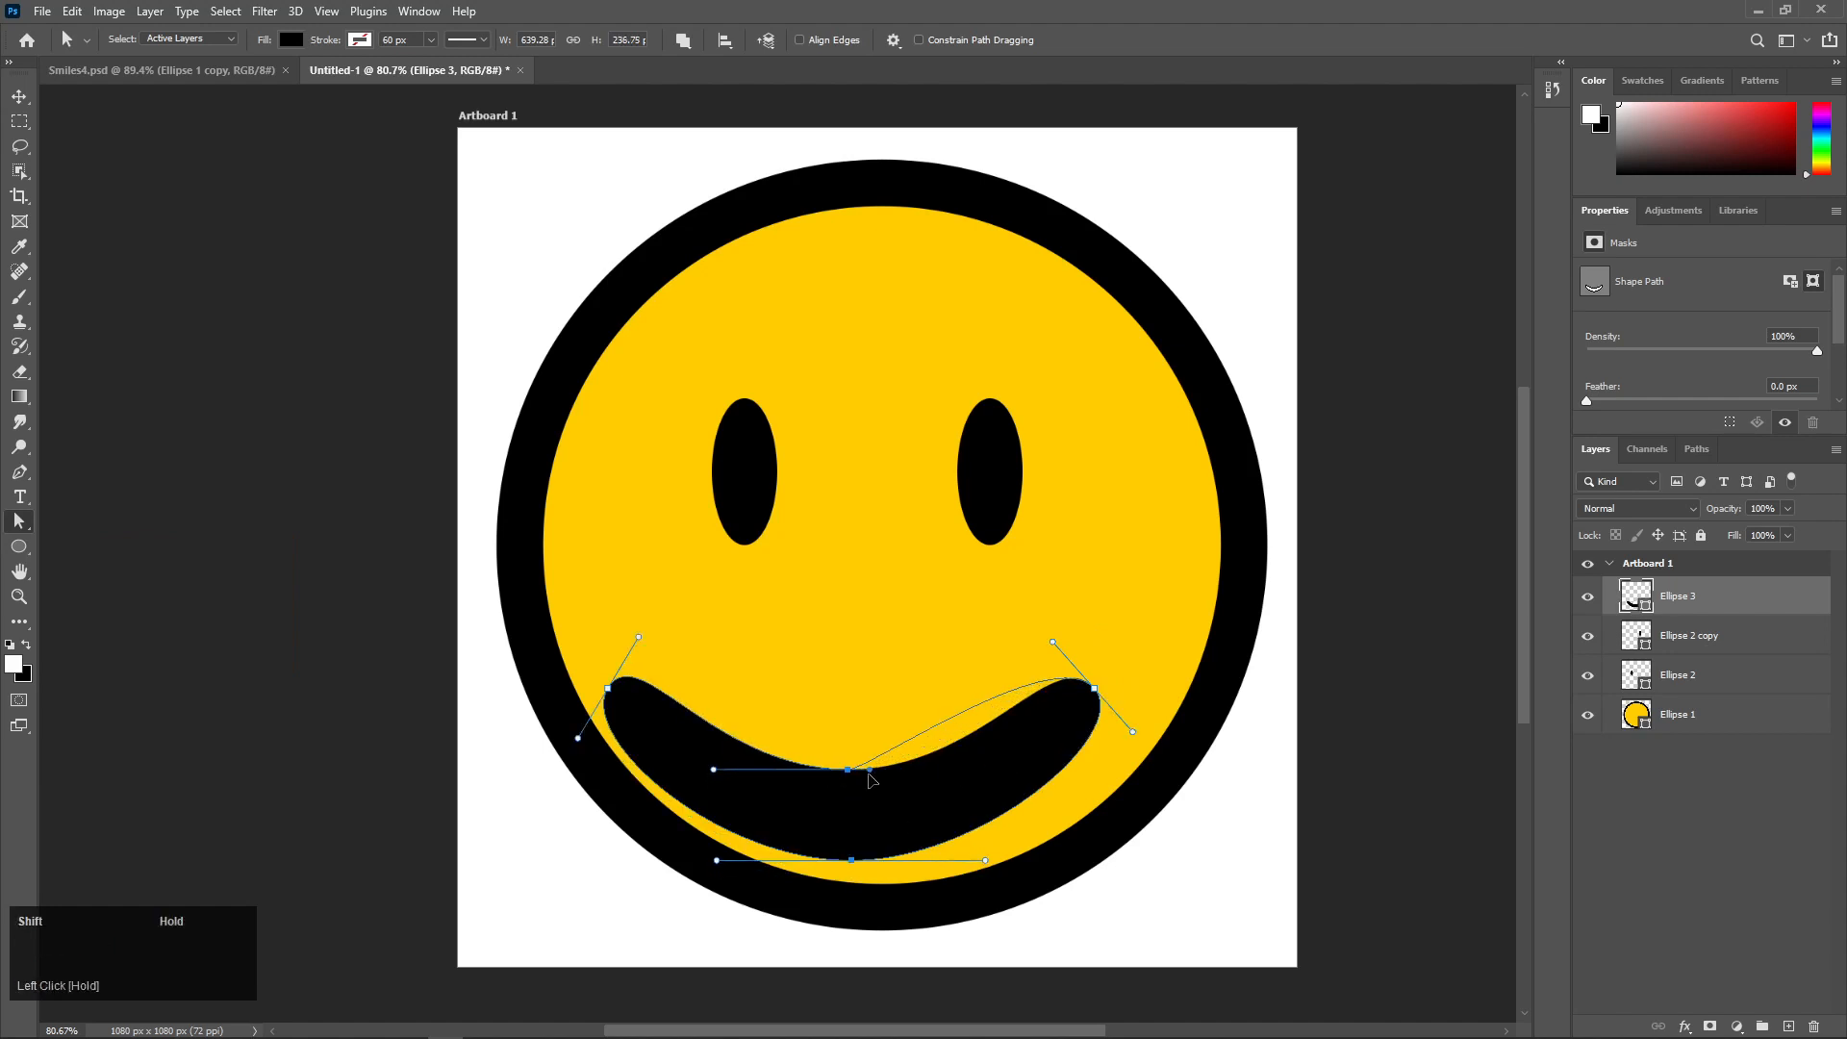
{"action": "key", "text": "ctrl+z"}
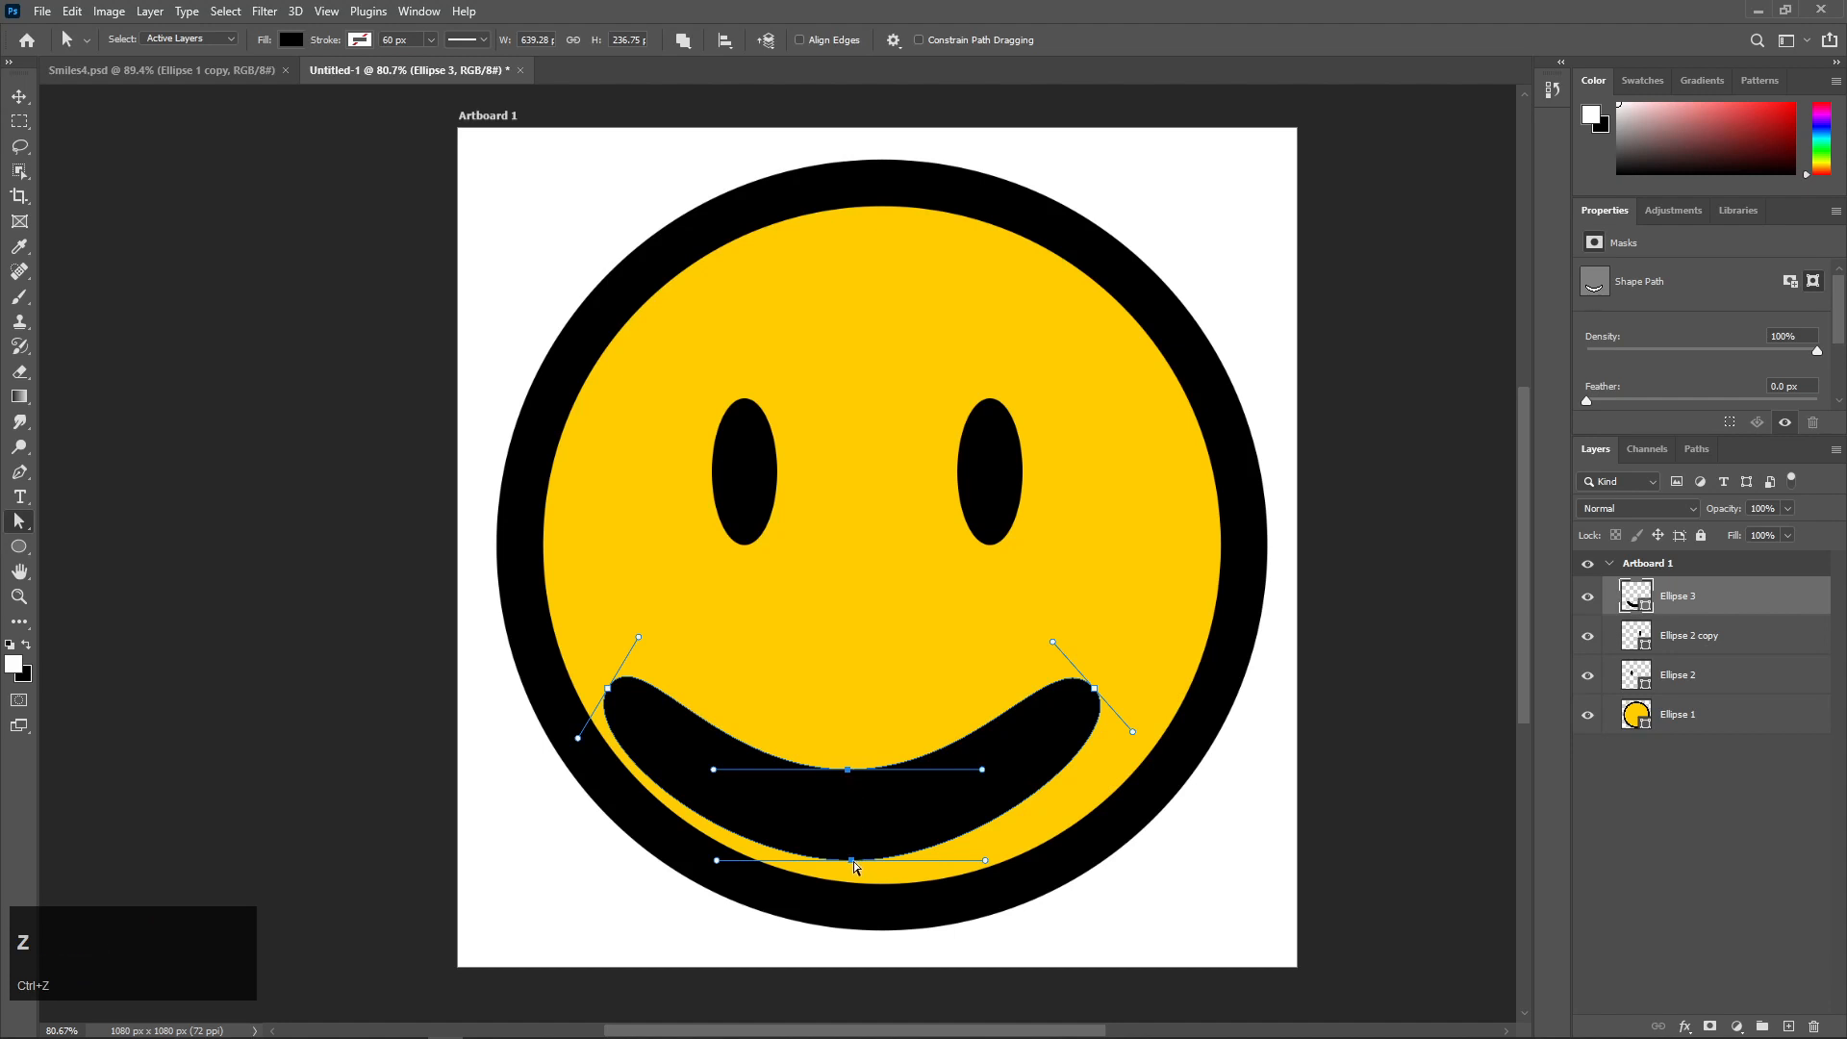
{"action": "left_click_drag", "start_coordinate": [852, 862], "coordinate": [851, 848]}
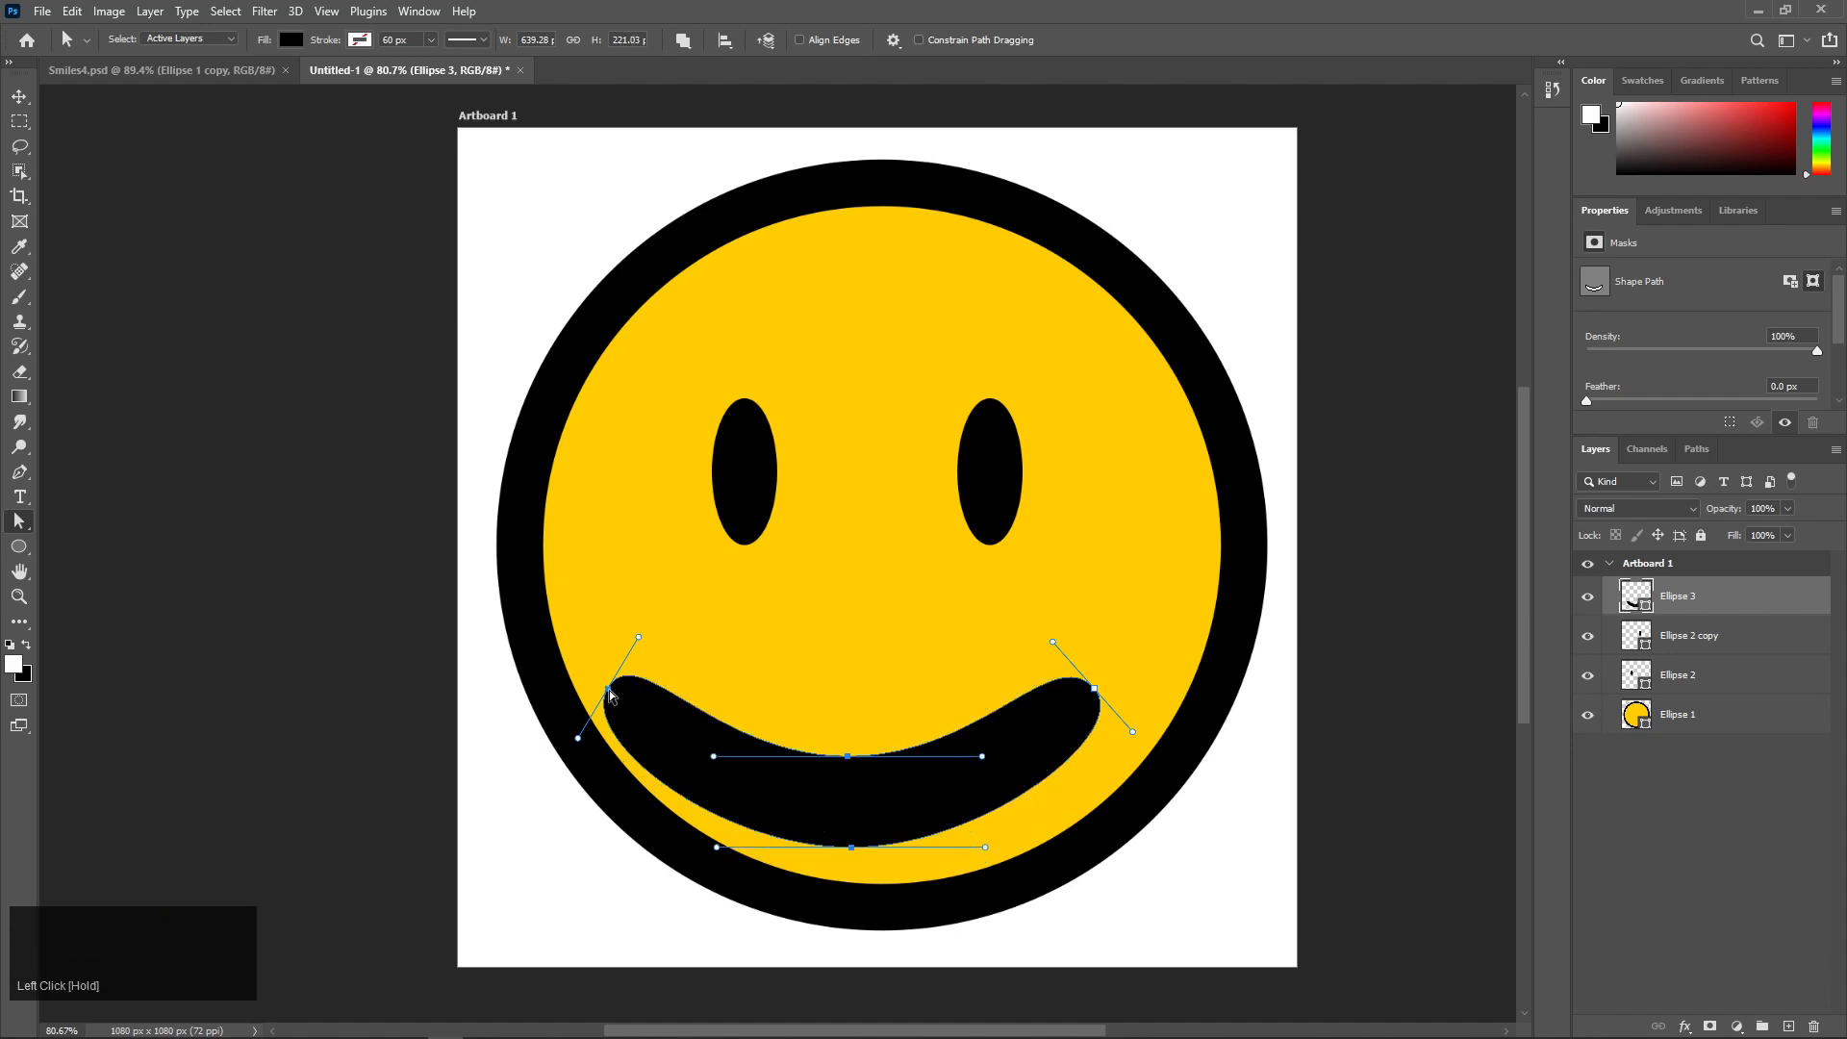
{"action": "left_click", "coordinate": [609, 691]}
{"action": "left_click", "coordinate": [1094, 690]}
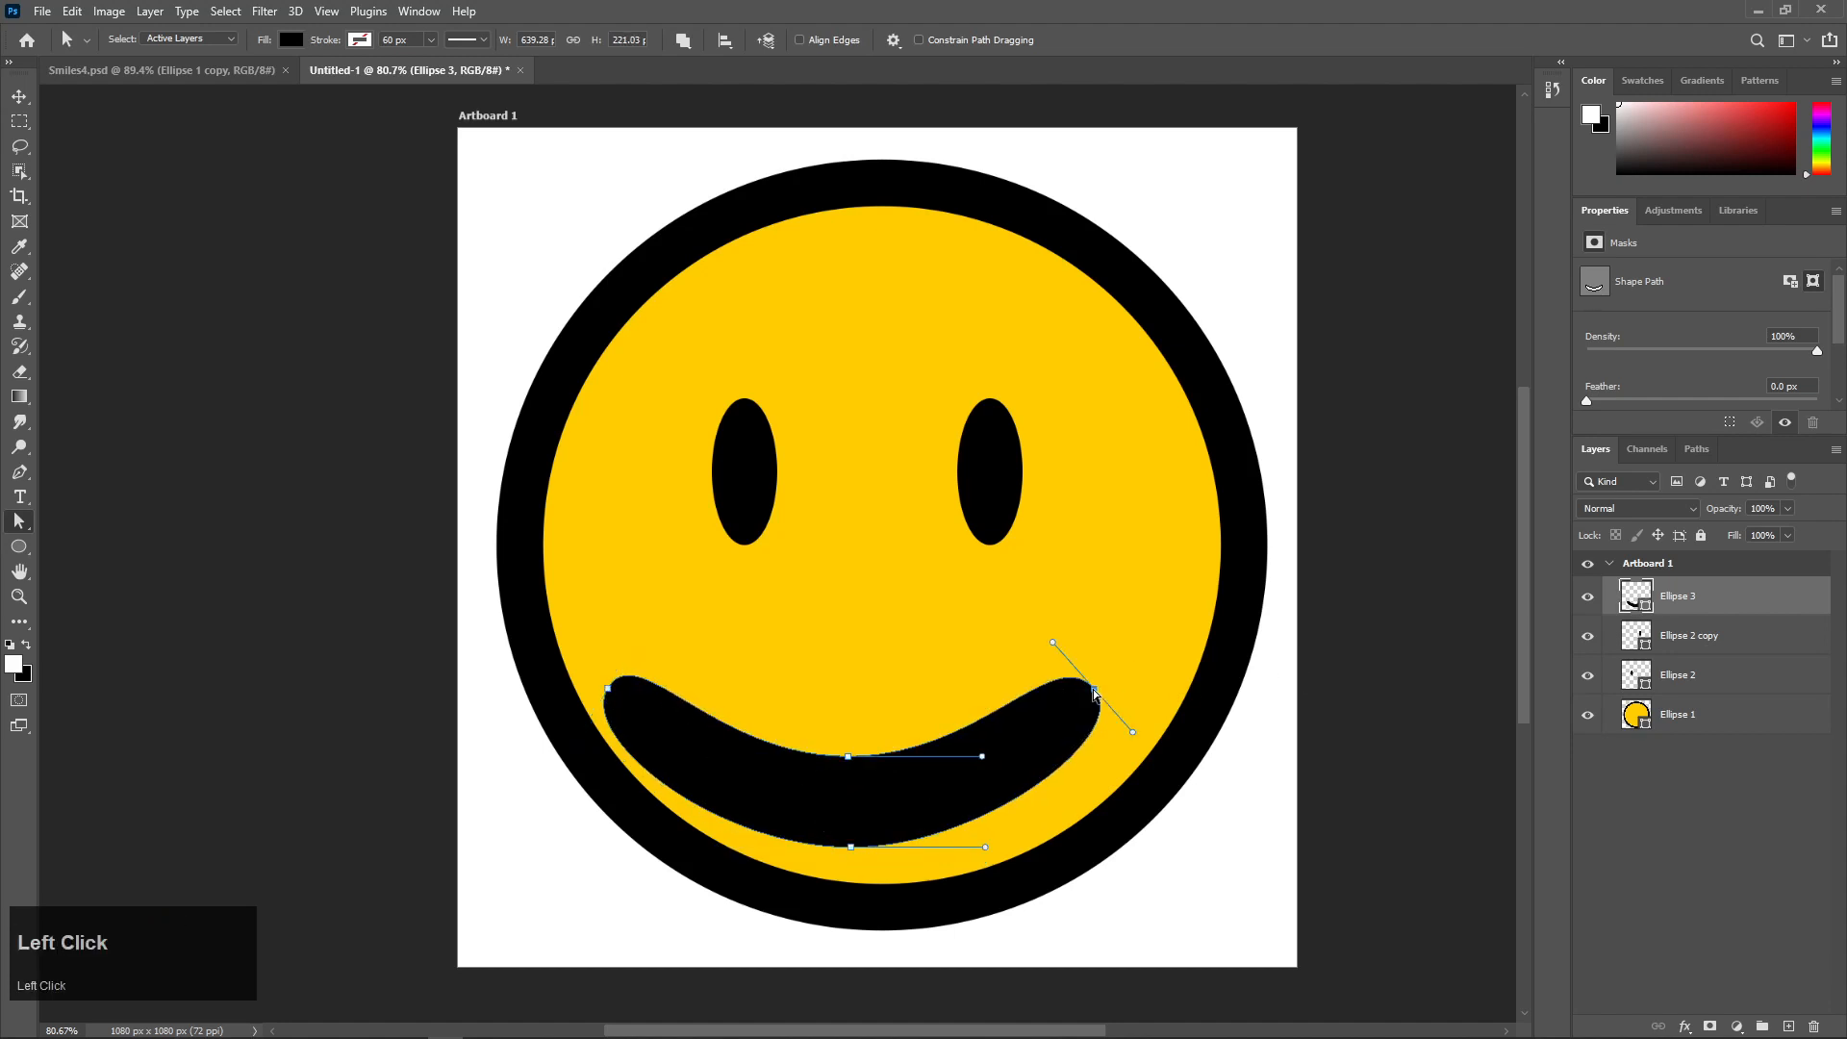
{"action": "left_click", "coordinate": [807, 770]}
- Reposition the mouth beneath the eyes inside the circle and scale it to about 89% around its centre
{"action": "key", "text": "v"}
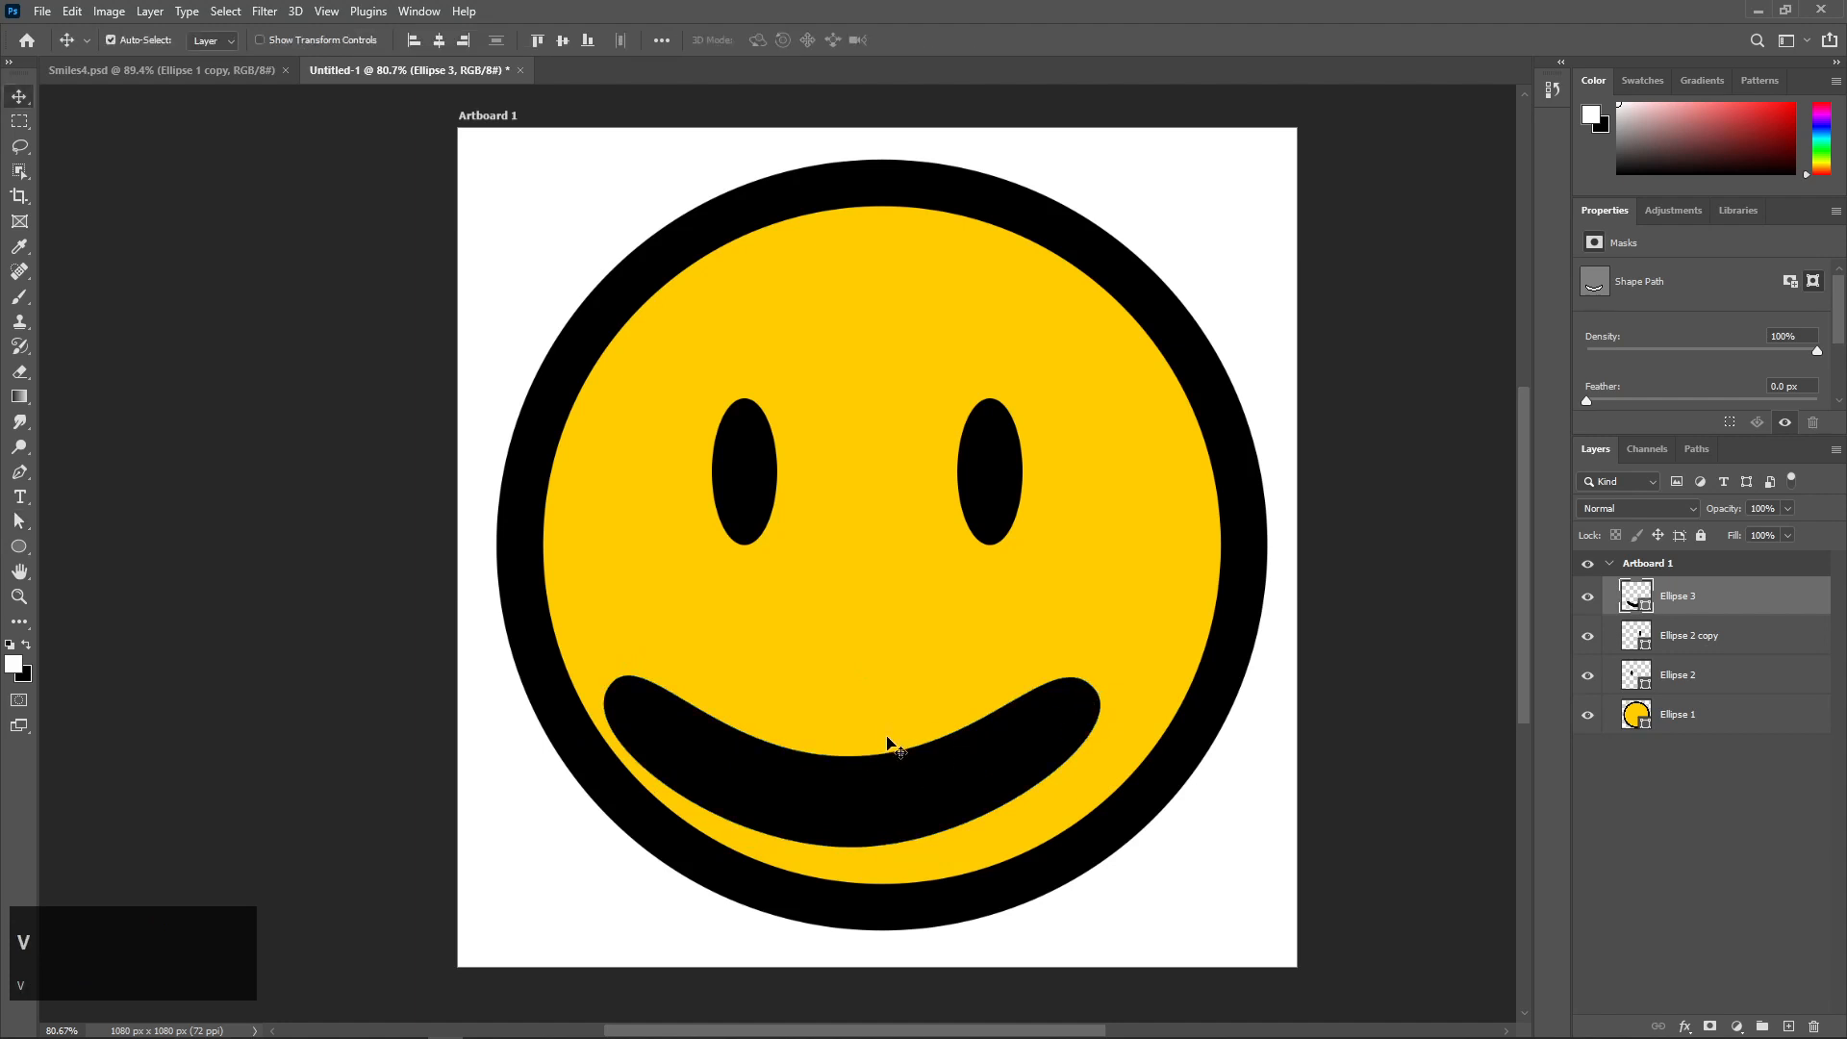
{"action": "left_click_drag", "start_coordinate": [875, 800], "coordinate": [896, 754]}
{"action": "key", "text": "ctrl+t"}
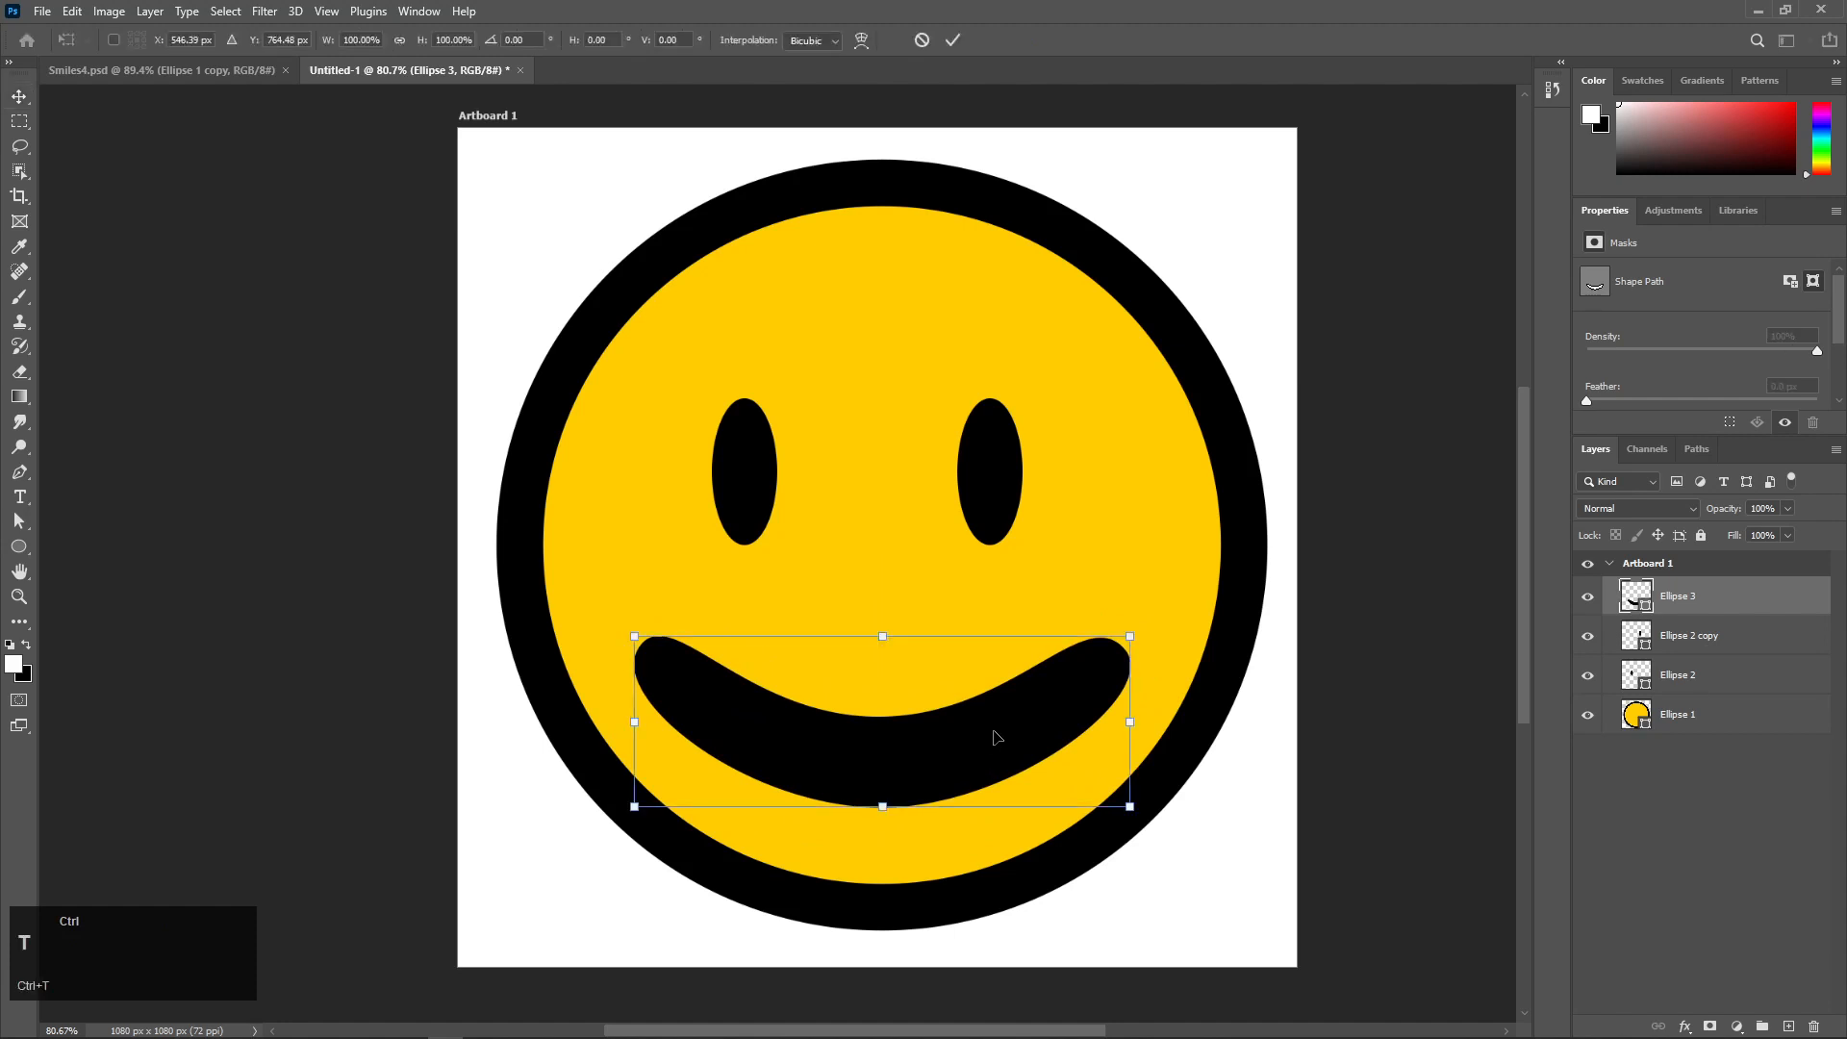
{"action": "left_click_drag", "start_coordinate": [1130, 635], "coordinate": [1103, 645]}
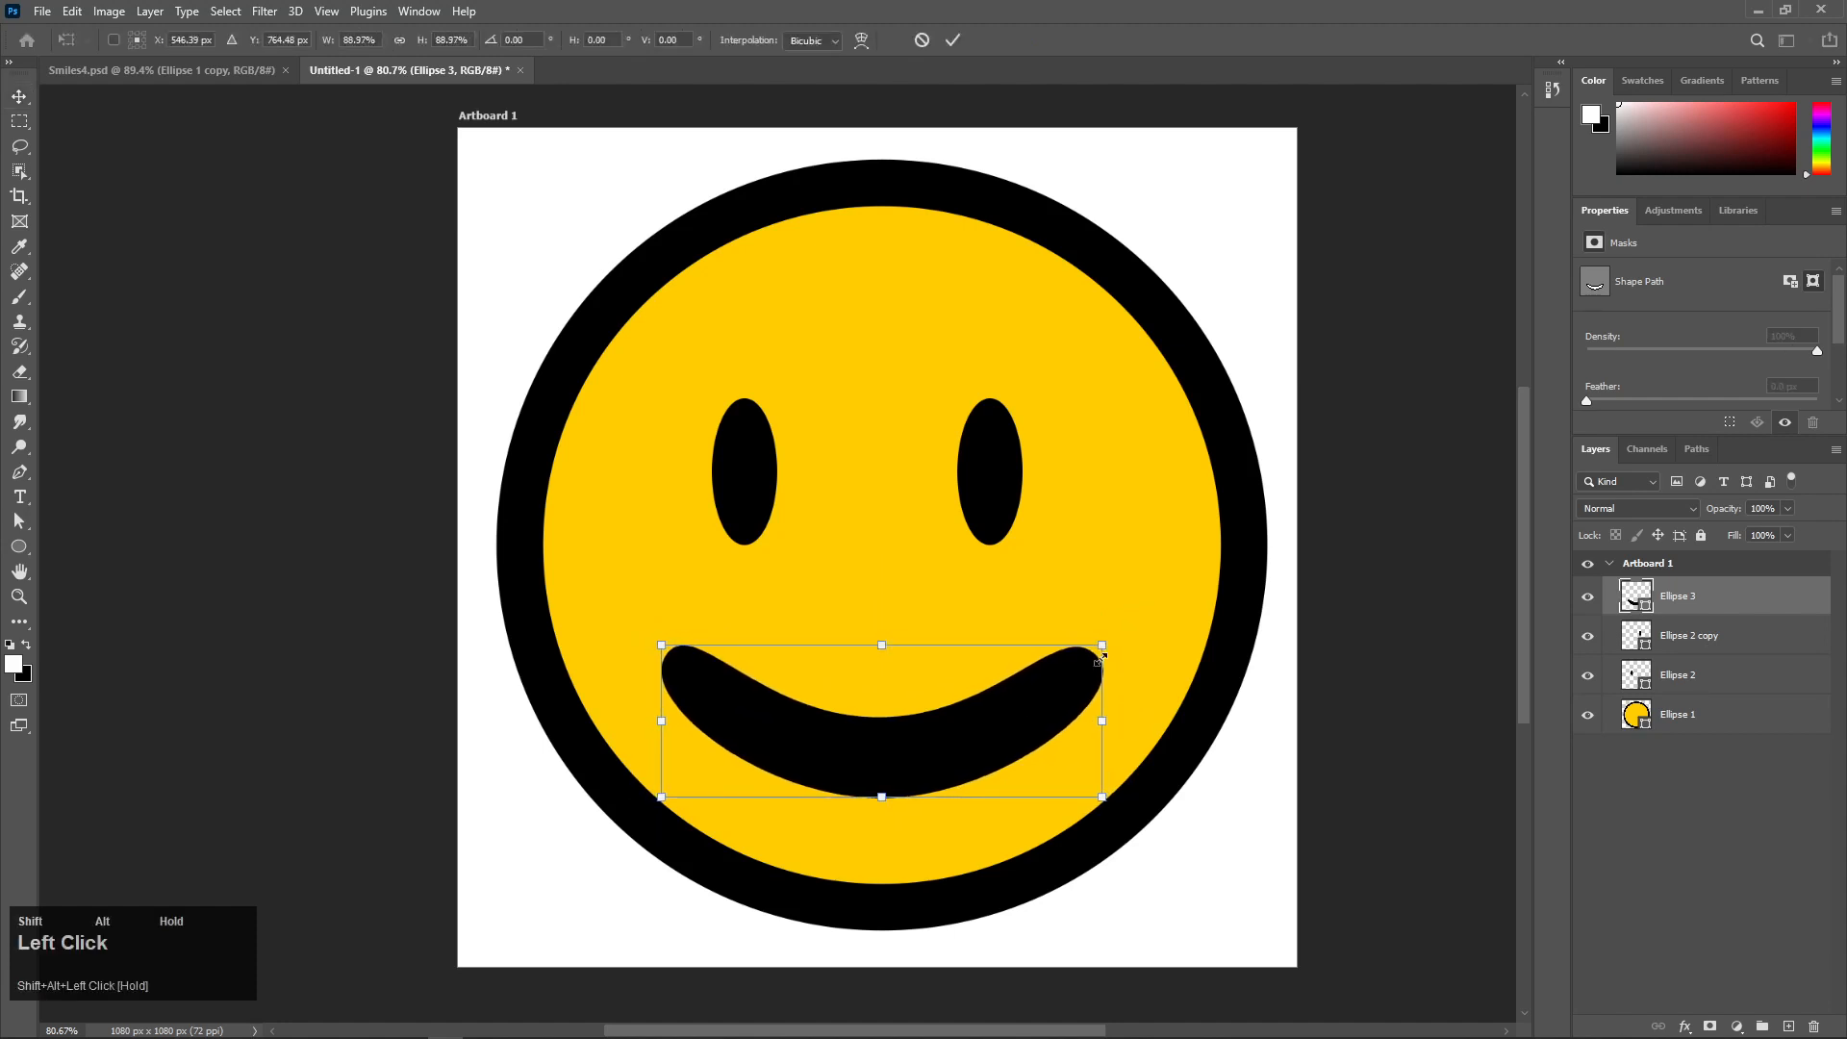
{"action": "mouse_move", "coordinate": [978, 733]}
{"action": "left_mouse_down"}
{"action": "mouse_move", "coordinate": [971, 700]}
{"action": "mouse_move", "coordinate": [967, 733]}
{"action": "left_mouse_up"}
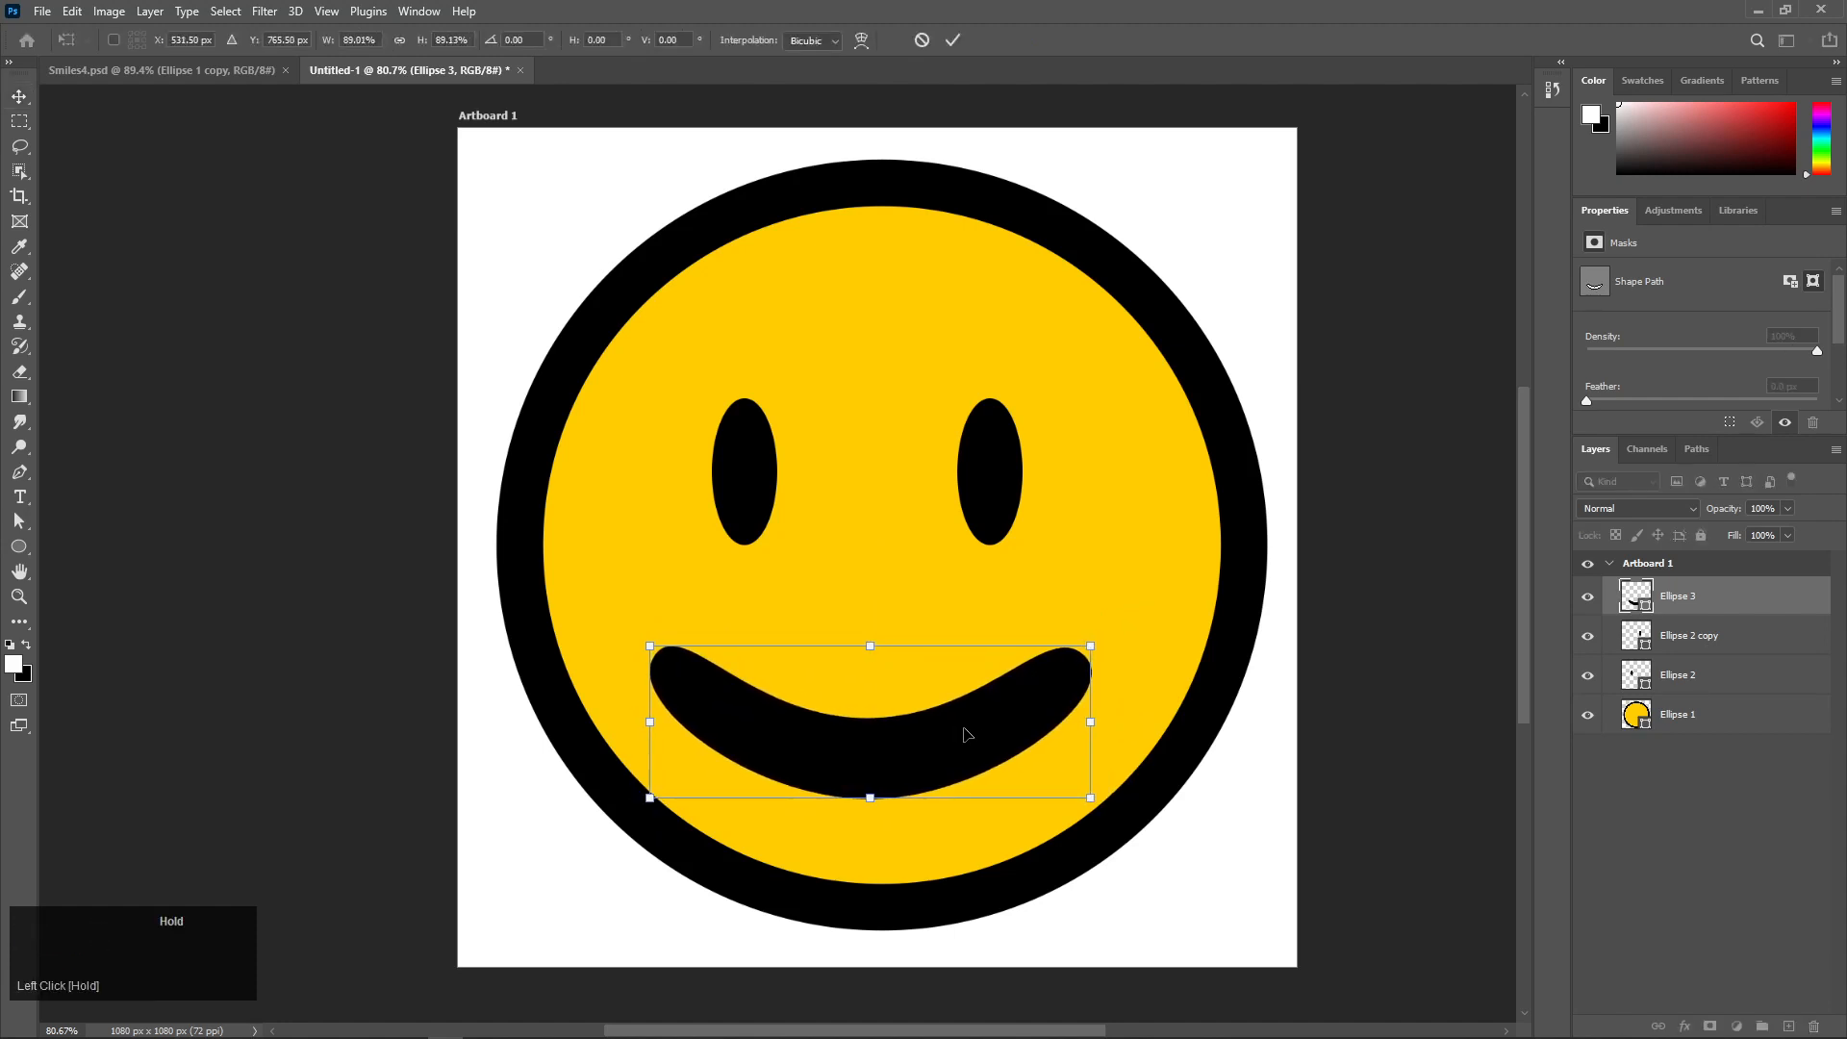
{"action": "key", "text": "Return"}
- Merge the Ellipse 2 and Ellipse 2 copy eye layers into one shape layer
{"action": "left_click", "coordinate": [1668, 674]}
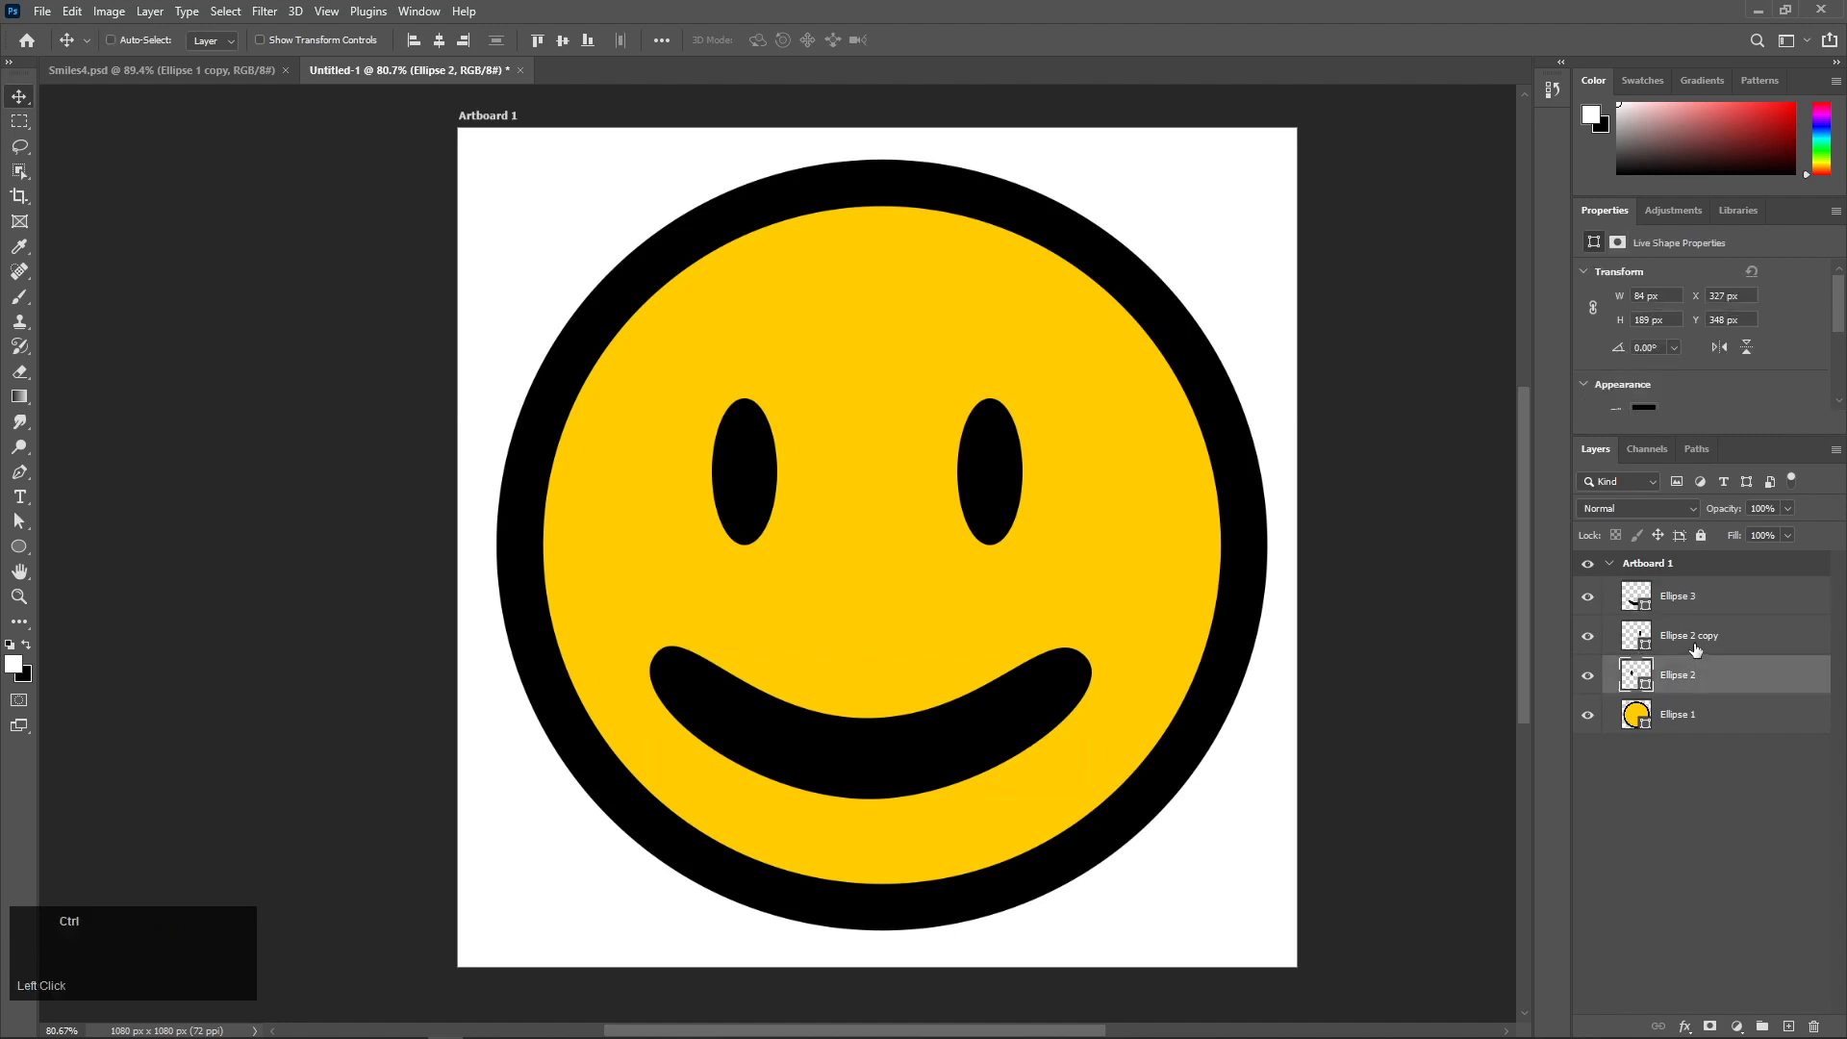
{"action": "left_click", "coordinate": [1726, 651], "text": "ctrl"}
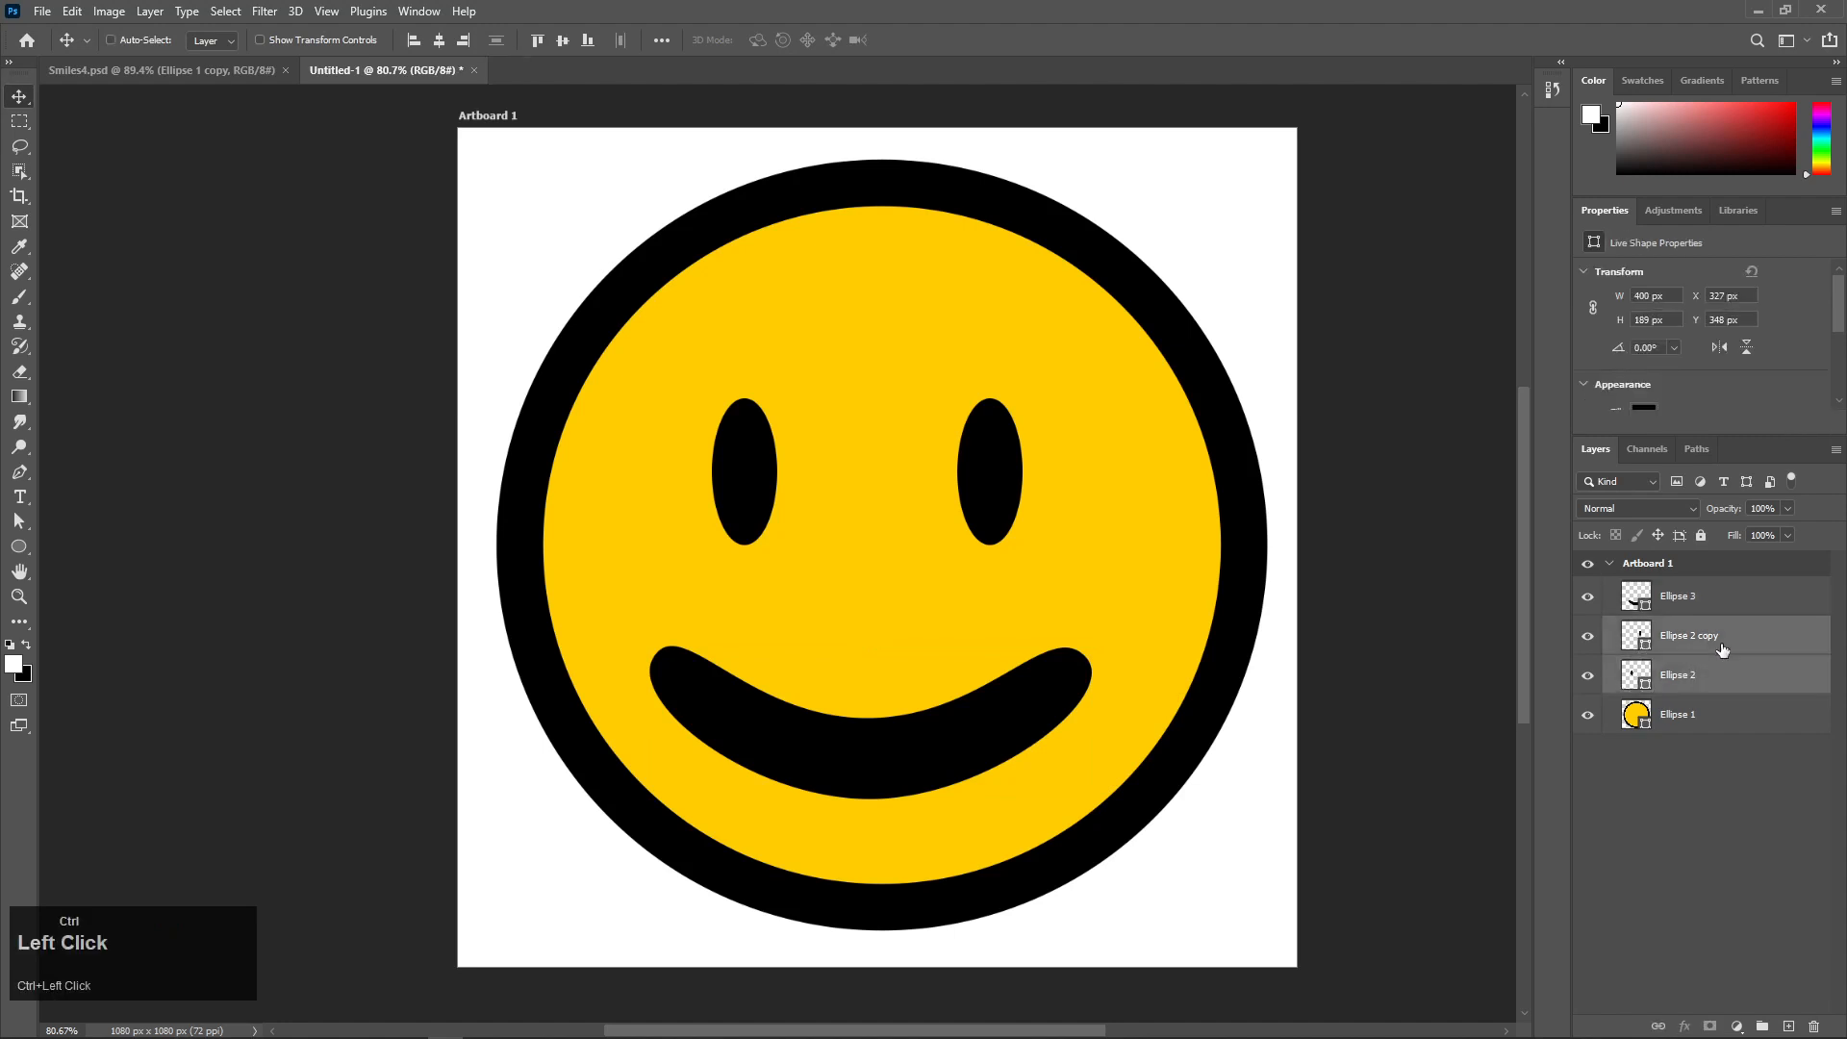
{"action": "key", "text": "ctrl+e"}
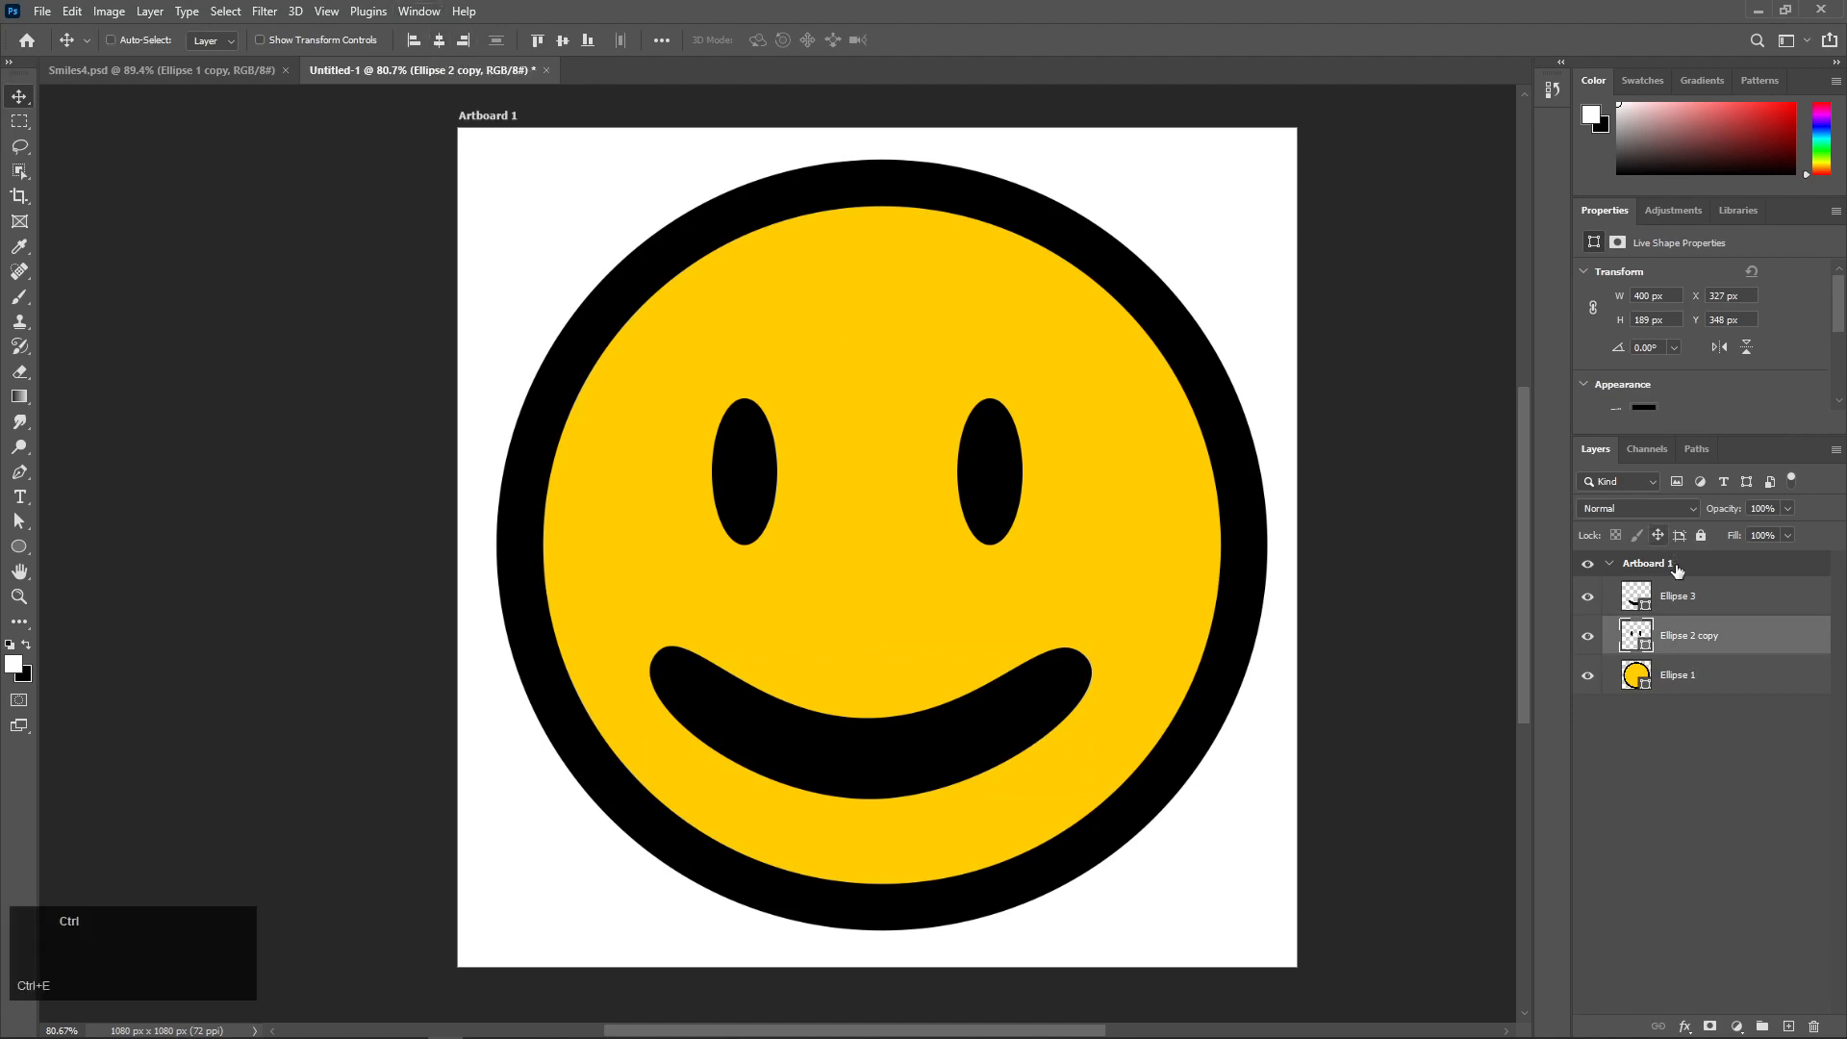
- Align the mouth, eyes and circle layers on their horizontal centres, leaving their vertical positions as they were
{"action": "left_click", "coordinate": [1700, 599], "text": "ctrl"}
{"action": "left_click", "coordinate": [1709, 679], "text": "ctrl"}
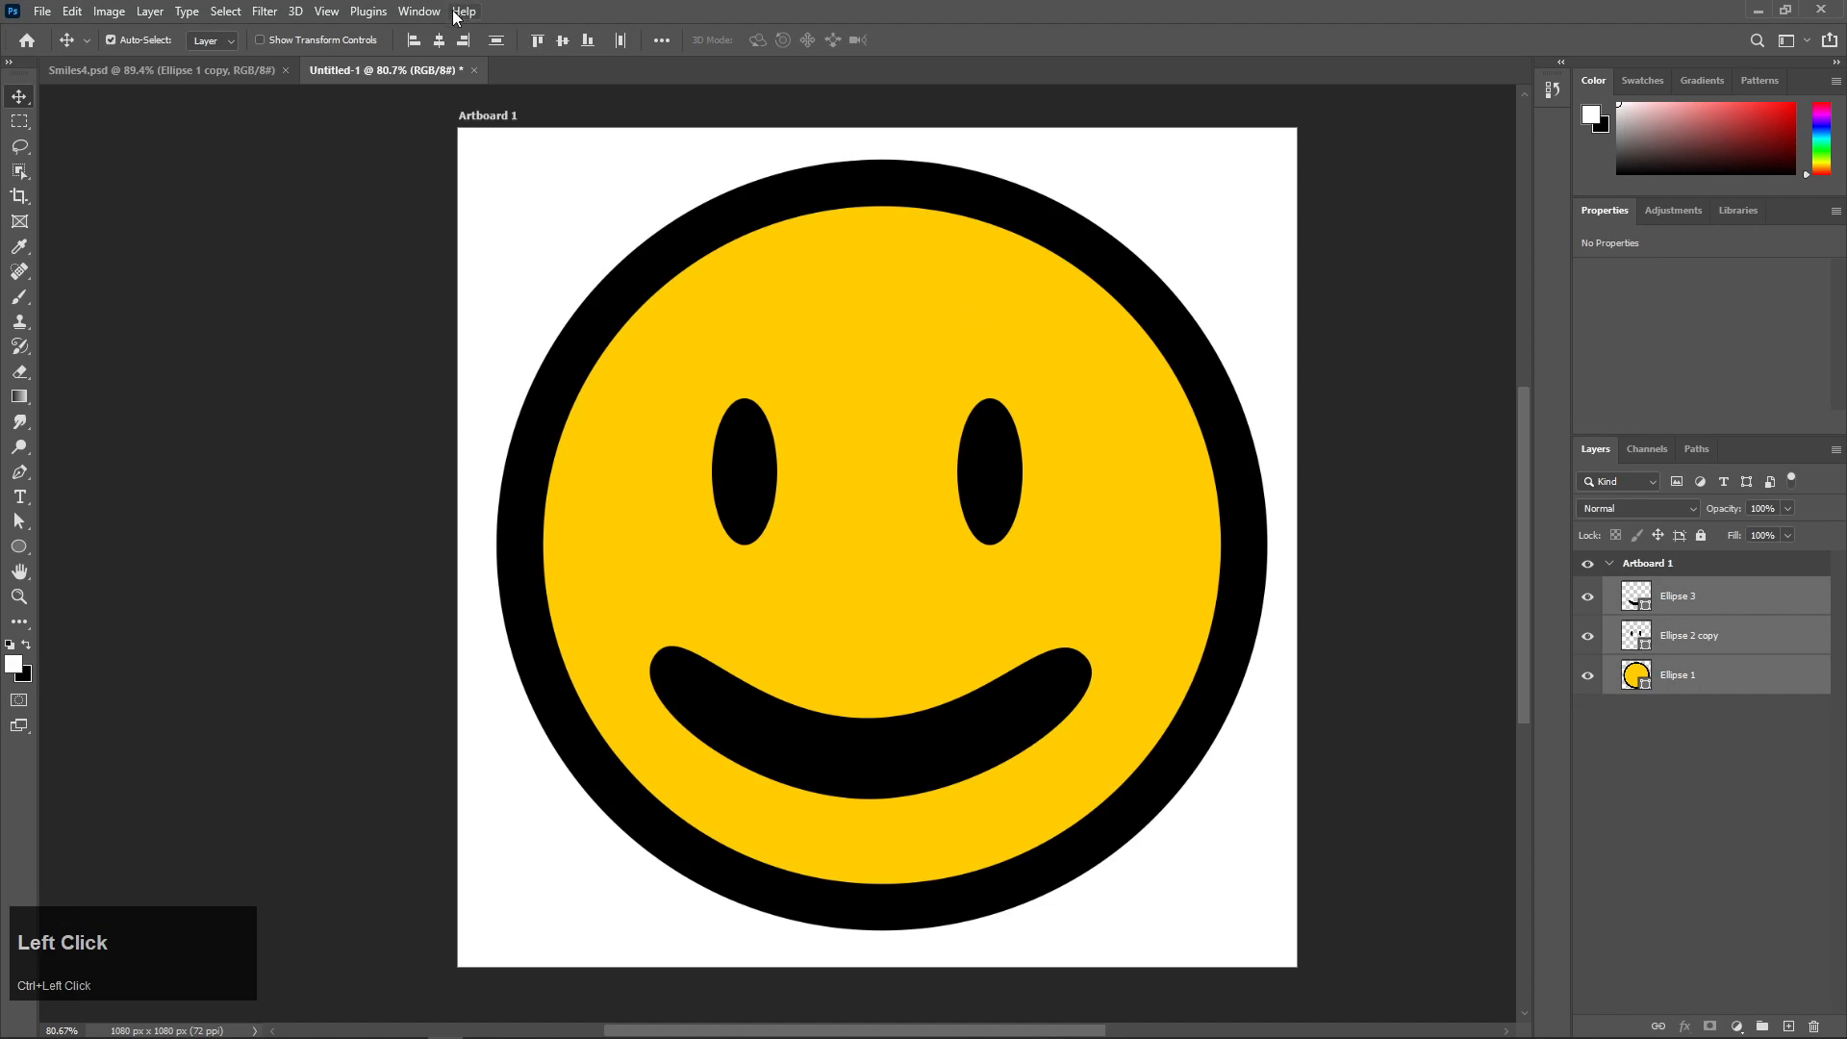
{"action": "left_click", "coordinate": [439, 40]}
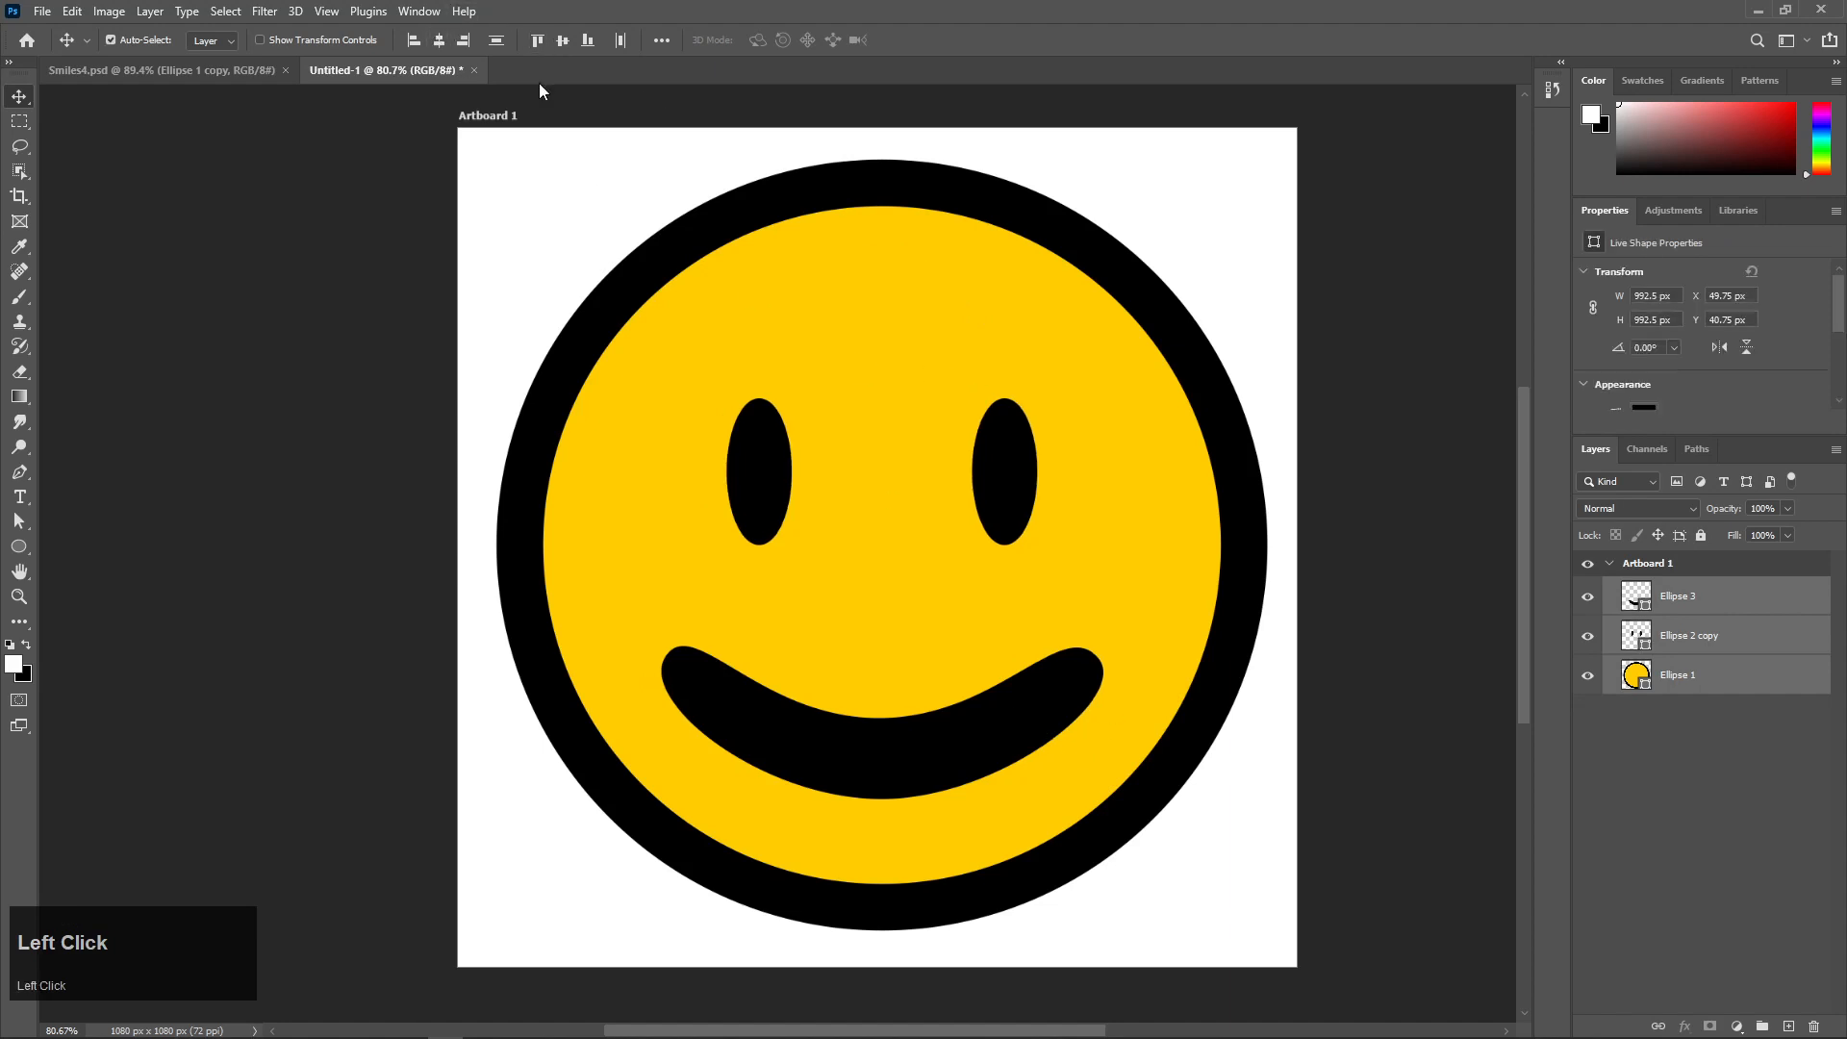
{"action": "left_click", "coordinate": [558, 40]}
{"action": "key", "text": "ctrl+z"}
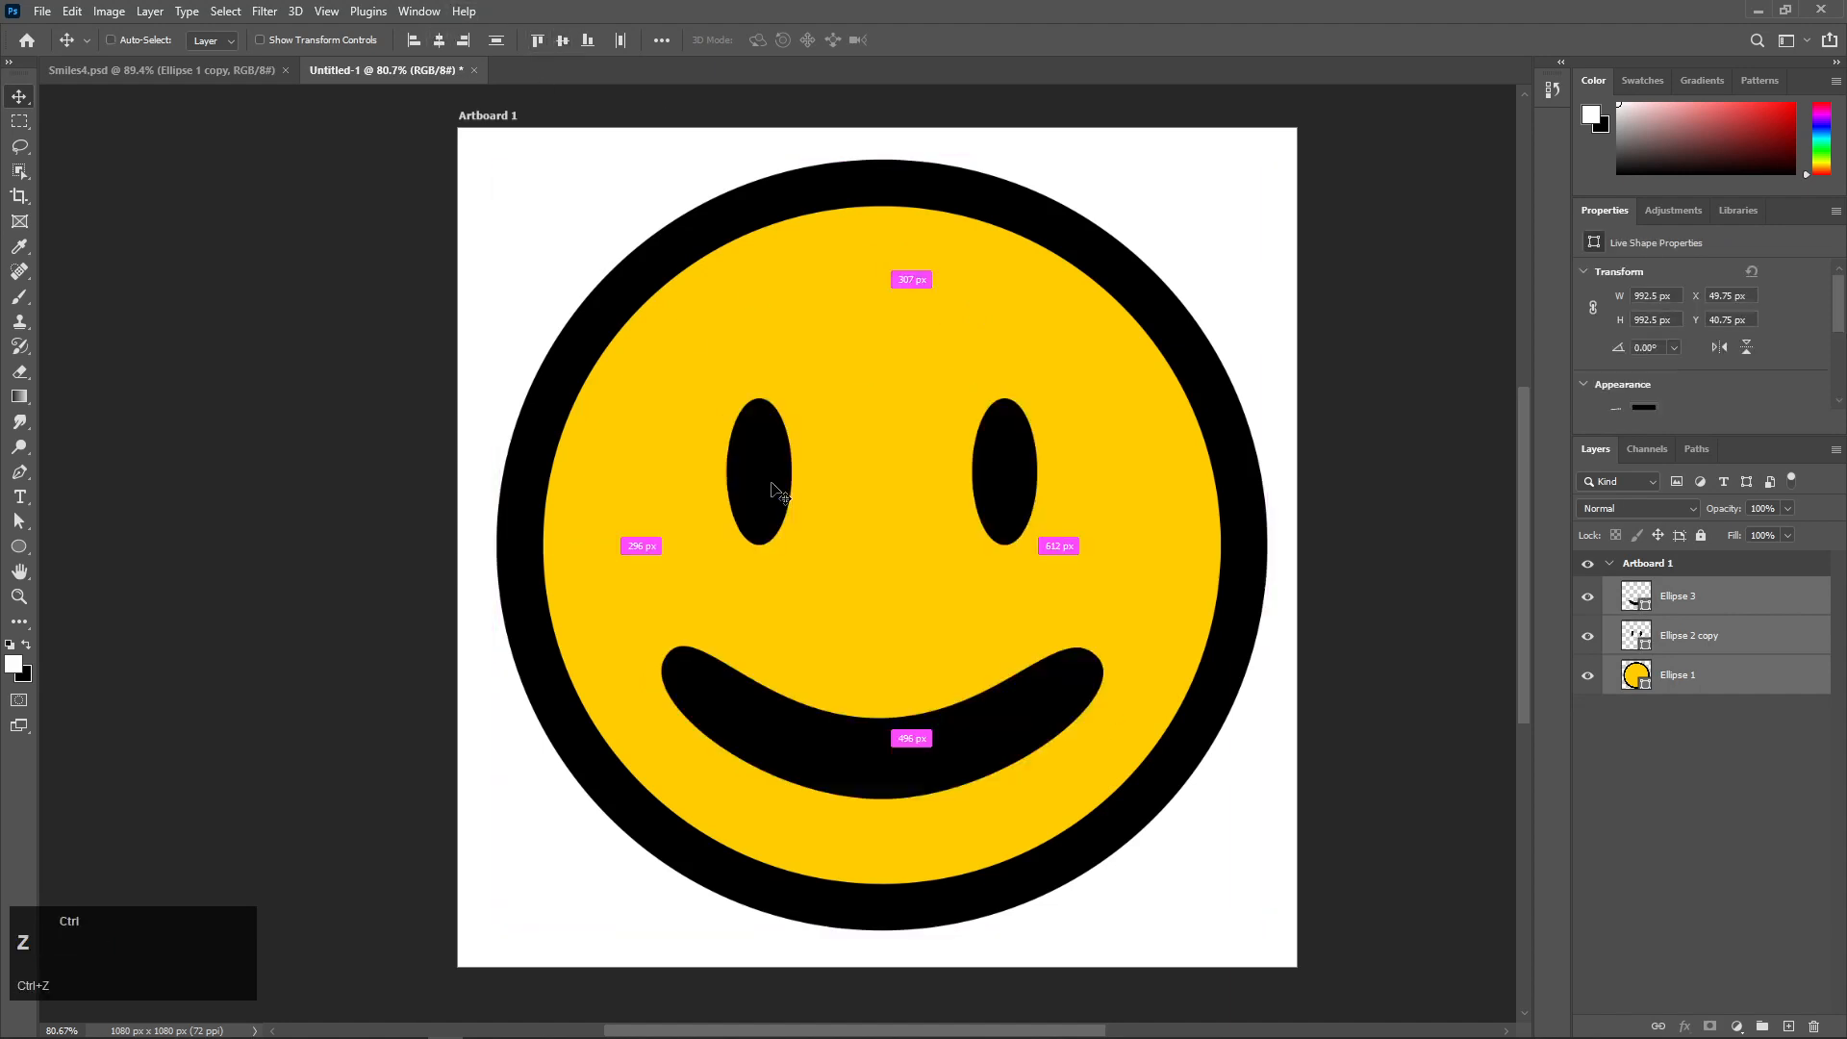
- Merge the eyes and mouth layers into a single shape layer
{"action": "left_click", "coordinate": [1788, 637]}
{"action": "left_click", "coordinate": [1734, 606], "text": "ctrl"}
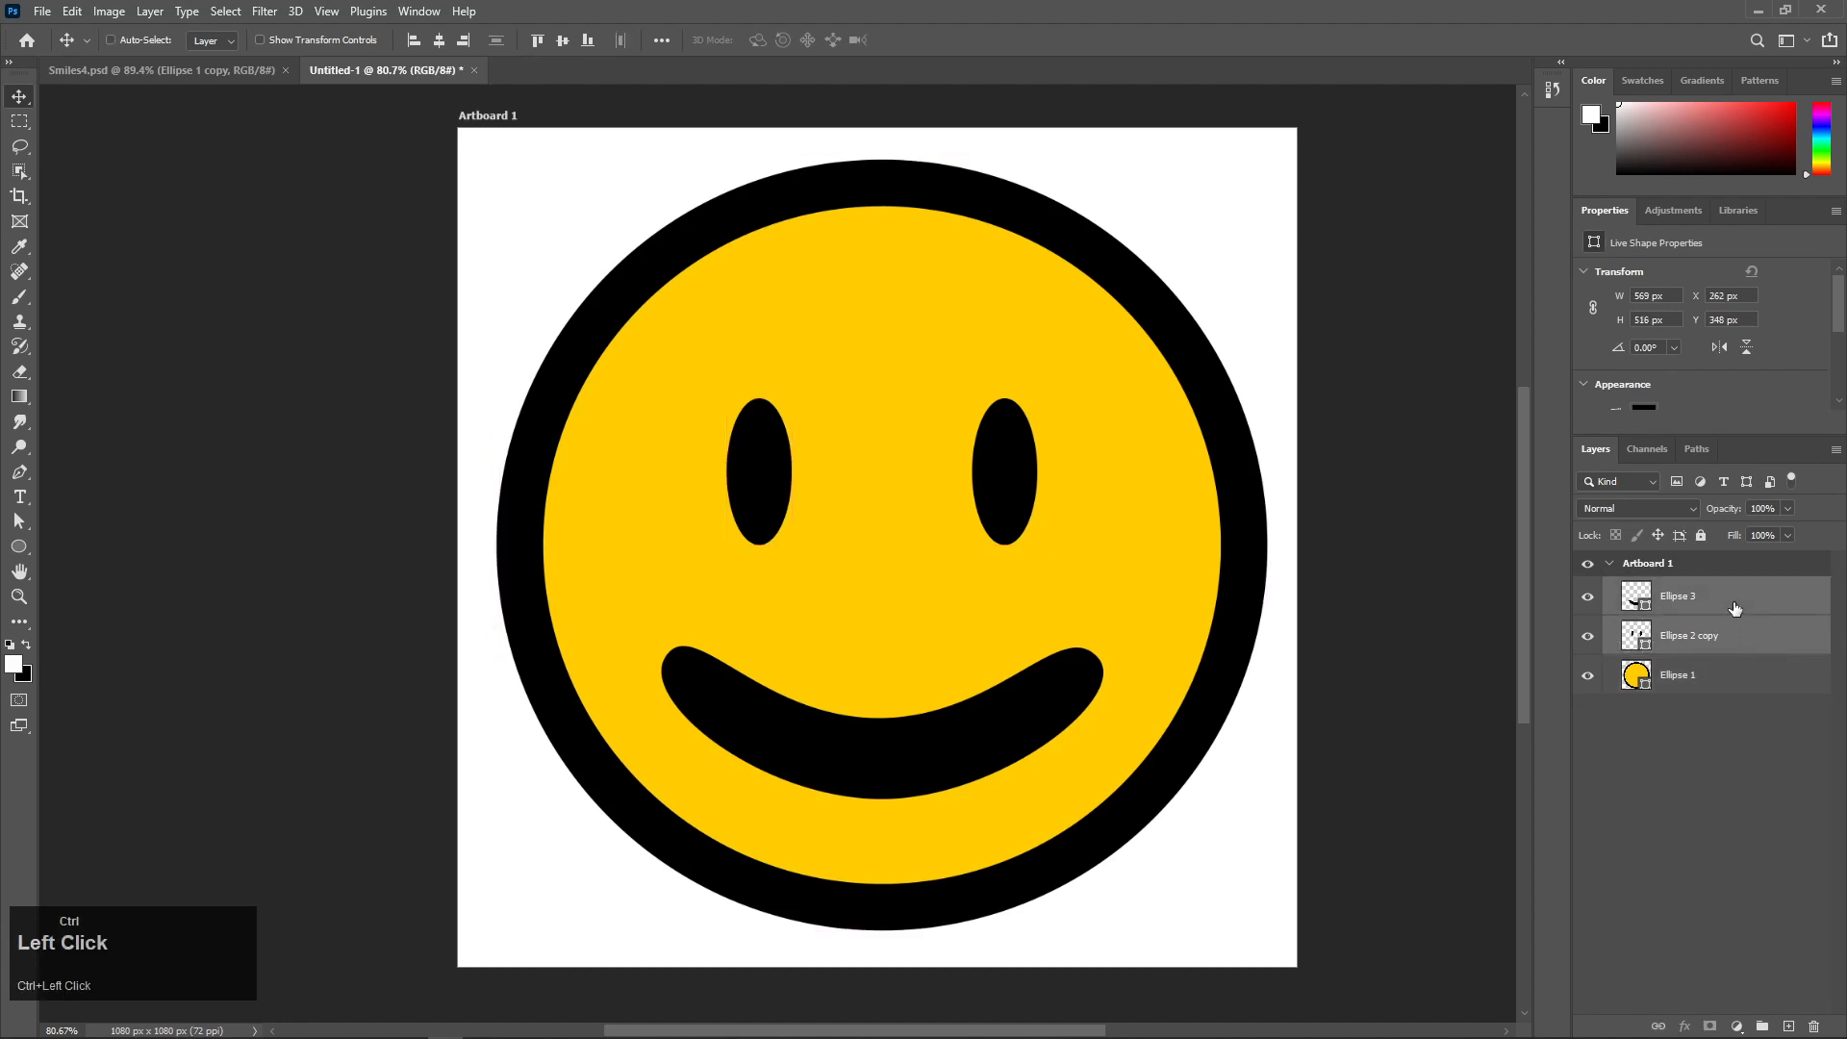
{"action": "key", "text": "ctrl+e"}
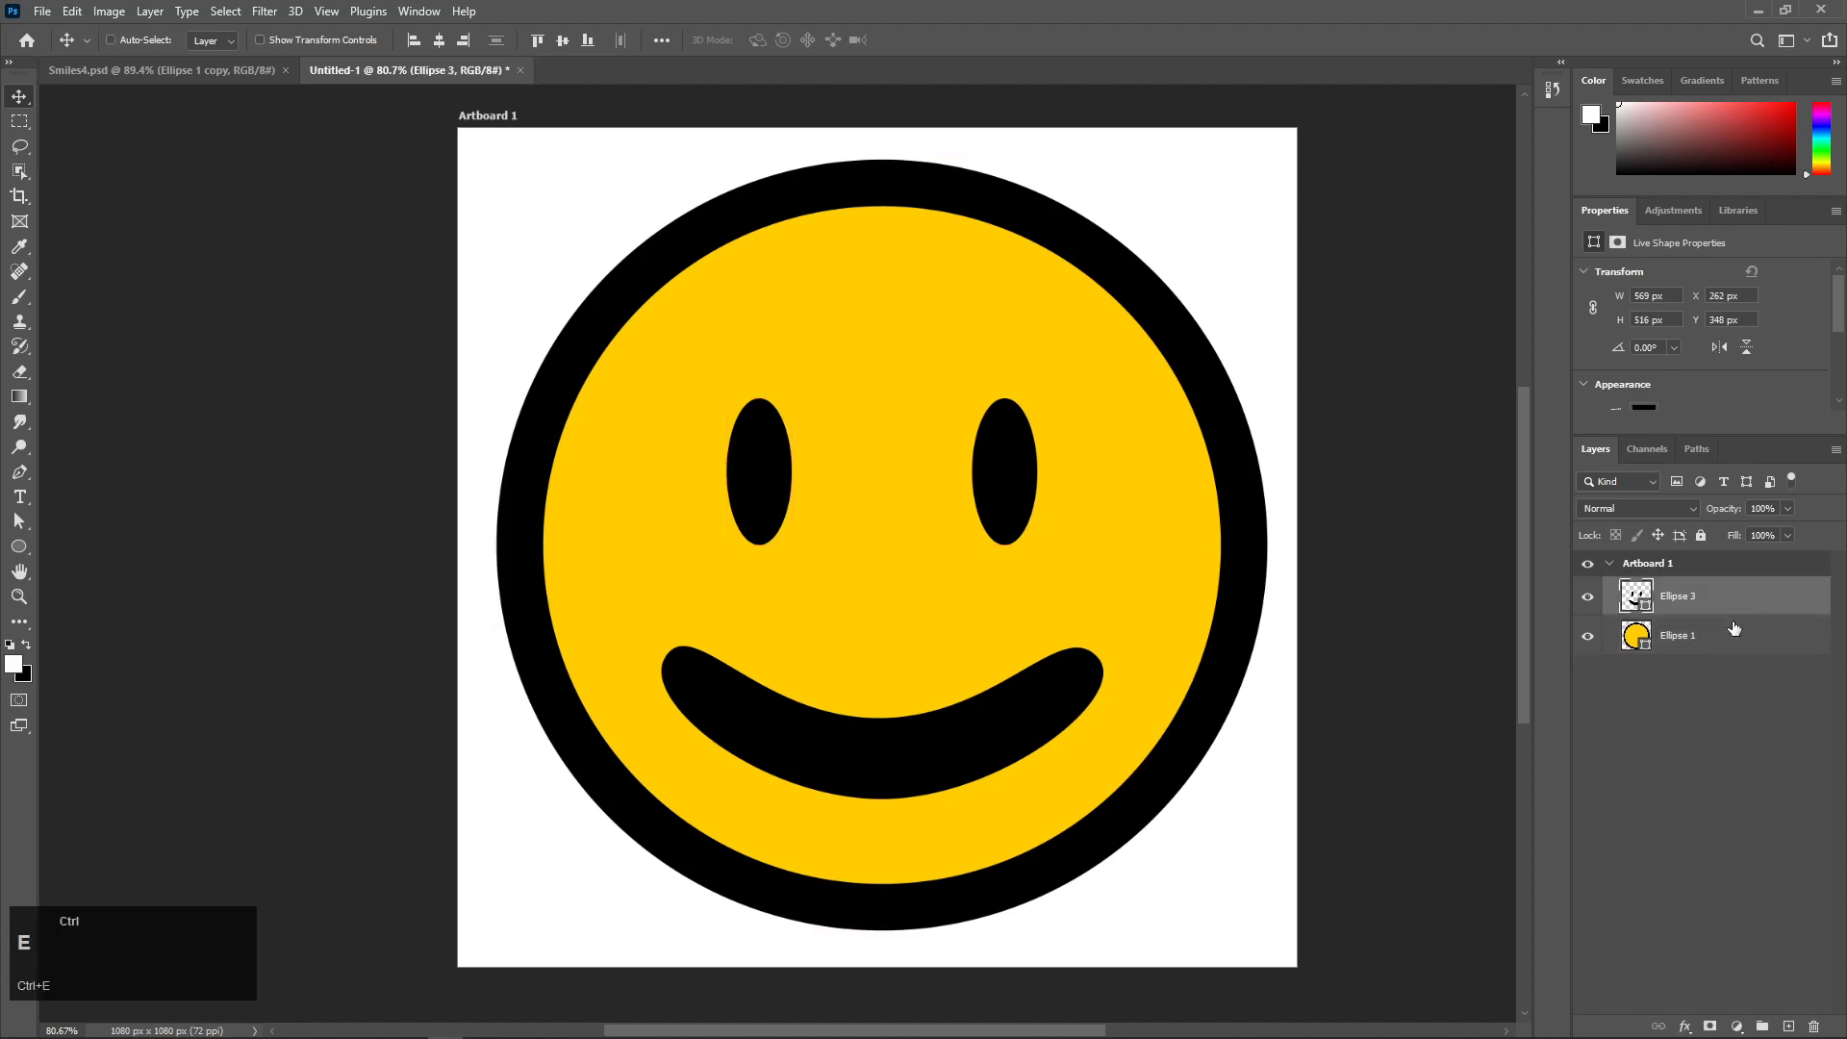
- Centre the merged eyes and mouth vertically on the artboard and shift them down to Y 320 px
{"action": "left_click", "coordinate": [559, 40]}
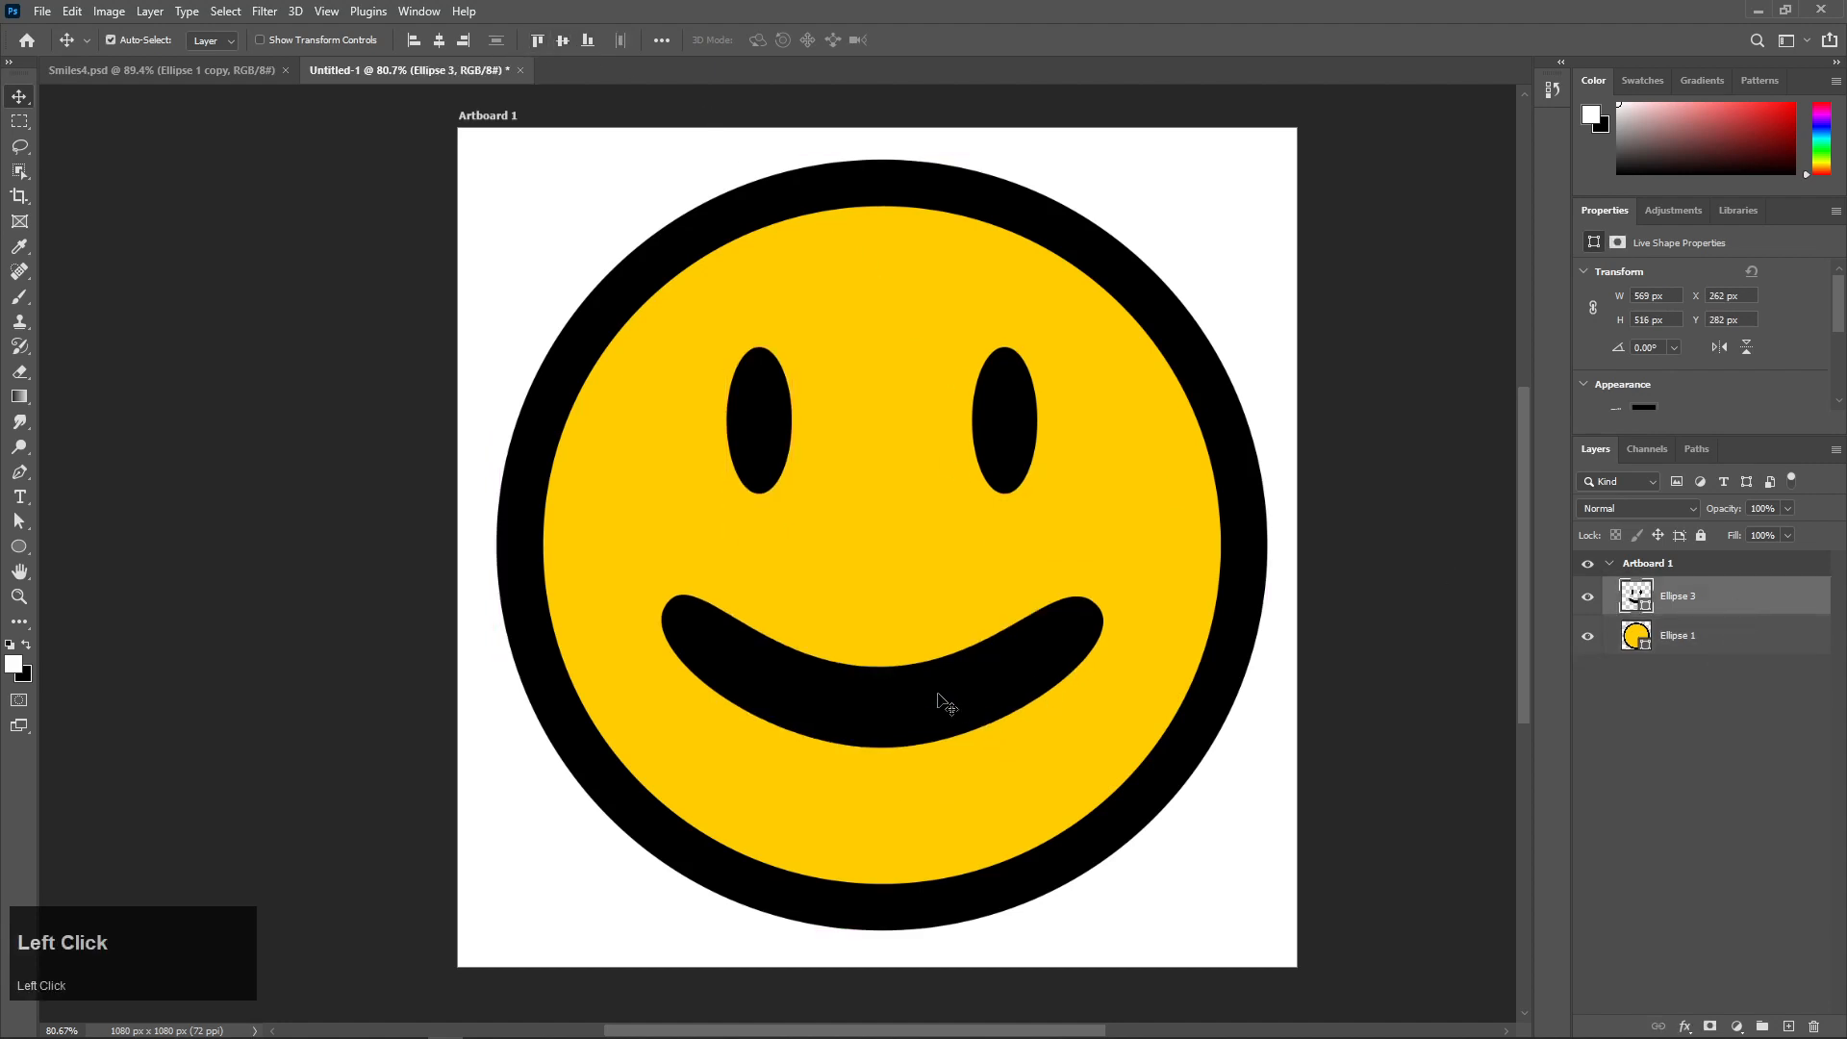
{"action": "left_click_drag", "start_coordinate": [936, 693], "coordinate": [938, 721]}
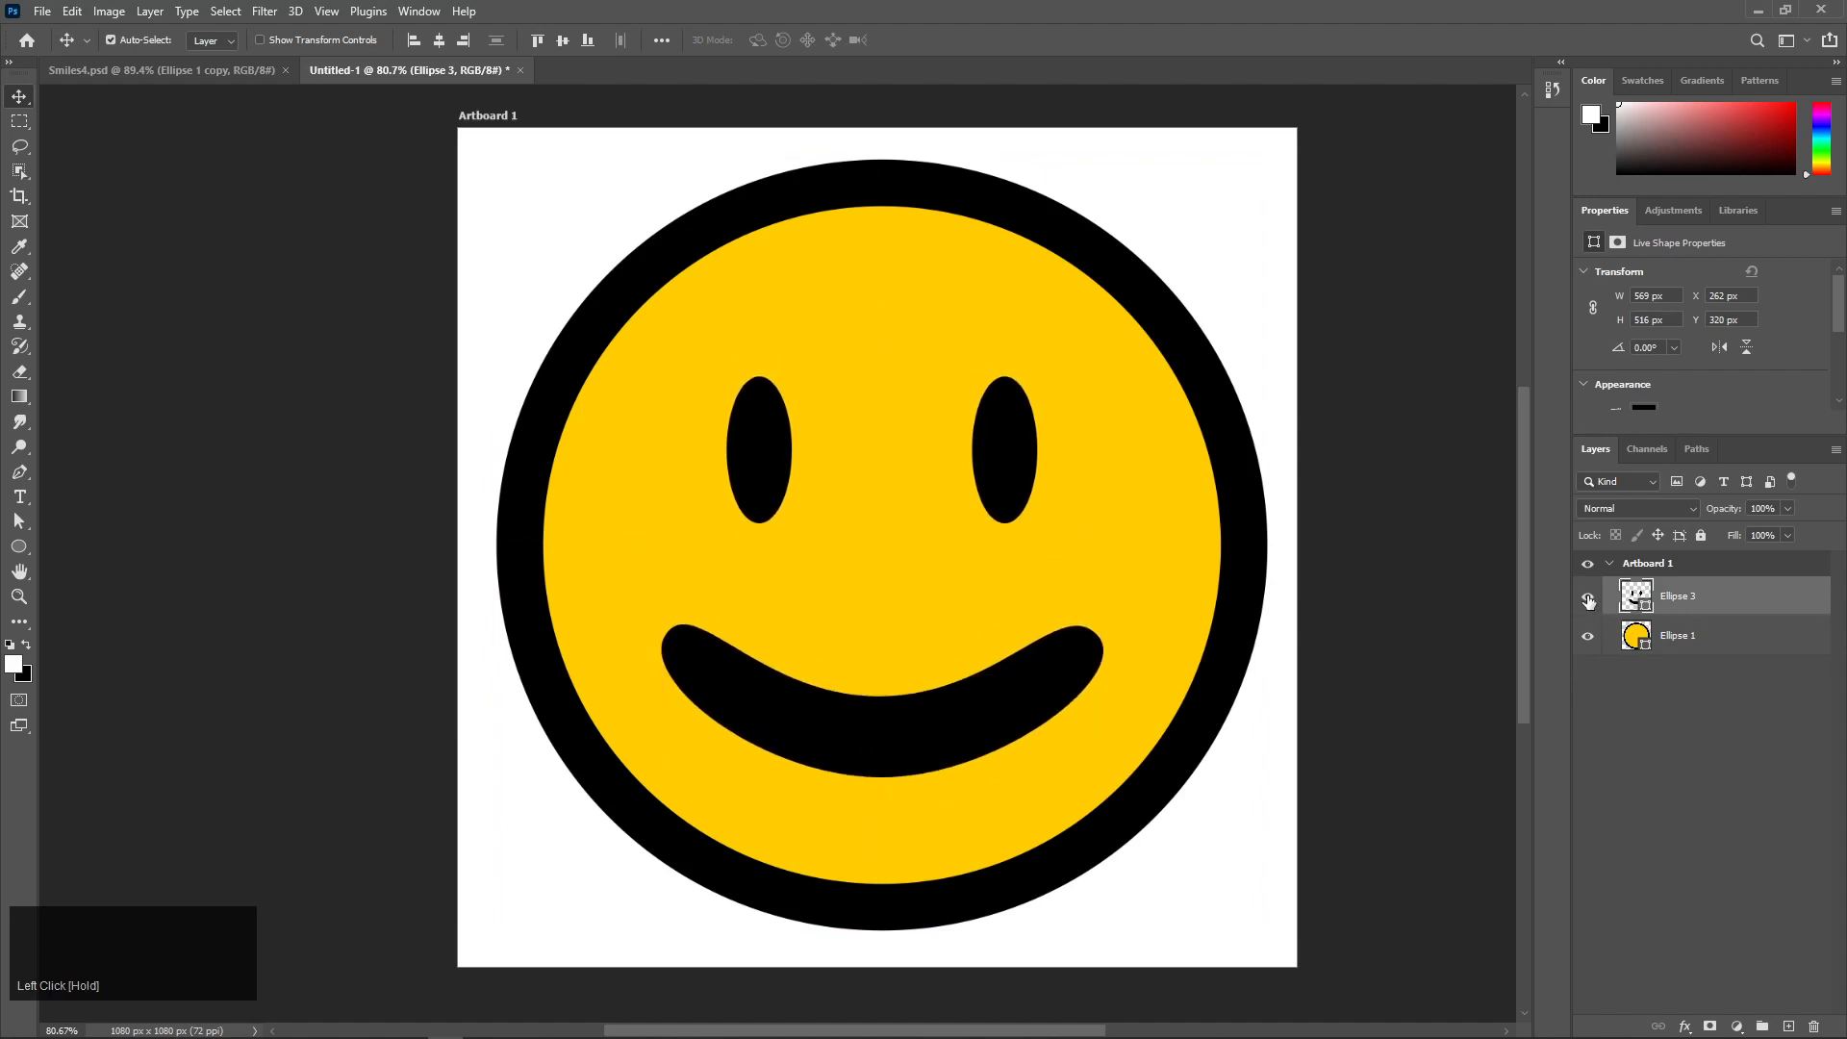
- Apply Bevel & Emboss to the eyes and mouth: Inner Bevel, Smooth, depth 625%, size 40 px, soften 8 px, highlight opacity 36%
{"action": "double_click", "coordinate": [1727, 604]}
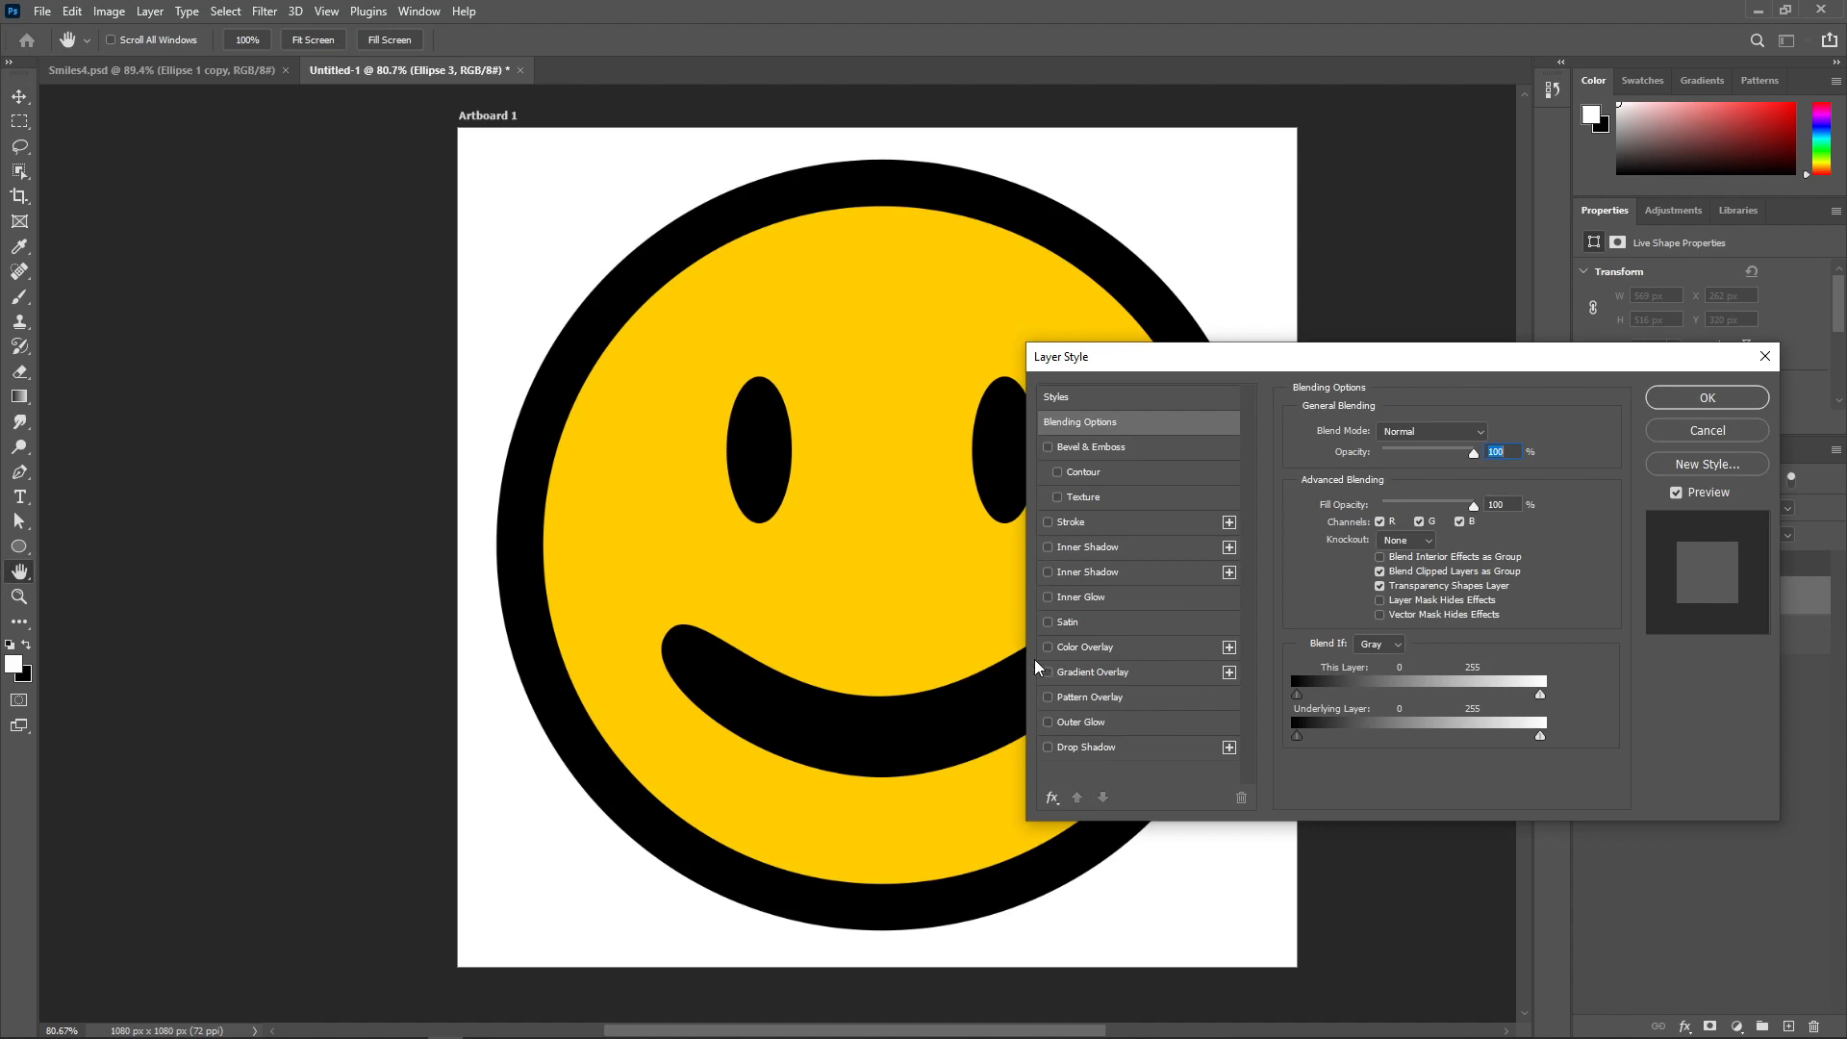
{"action": "left_click", "coordinate": [1100, 447]}
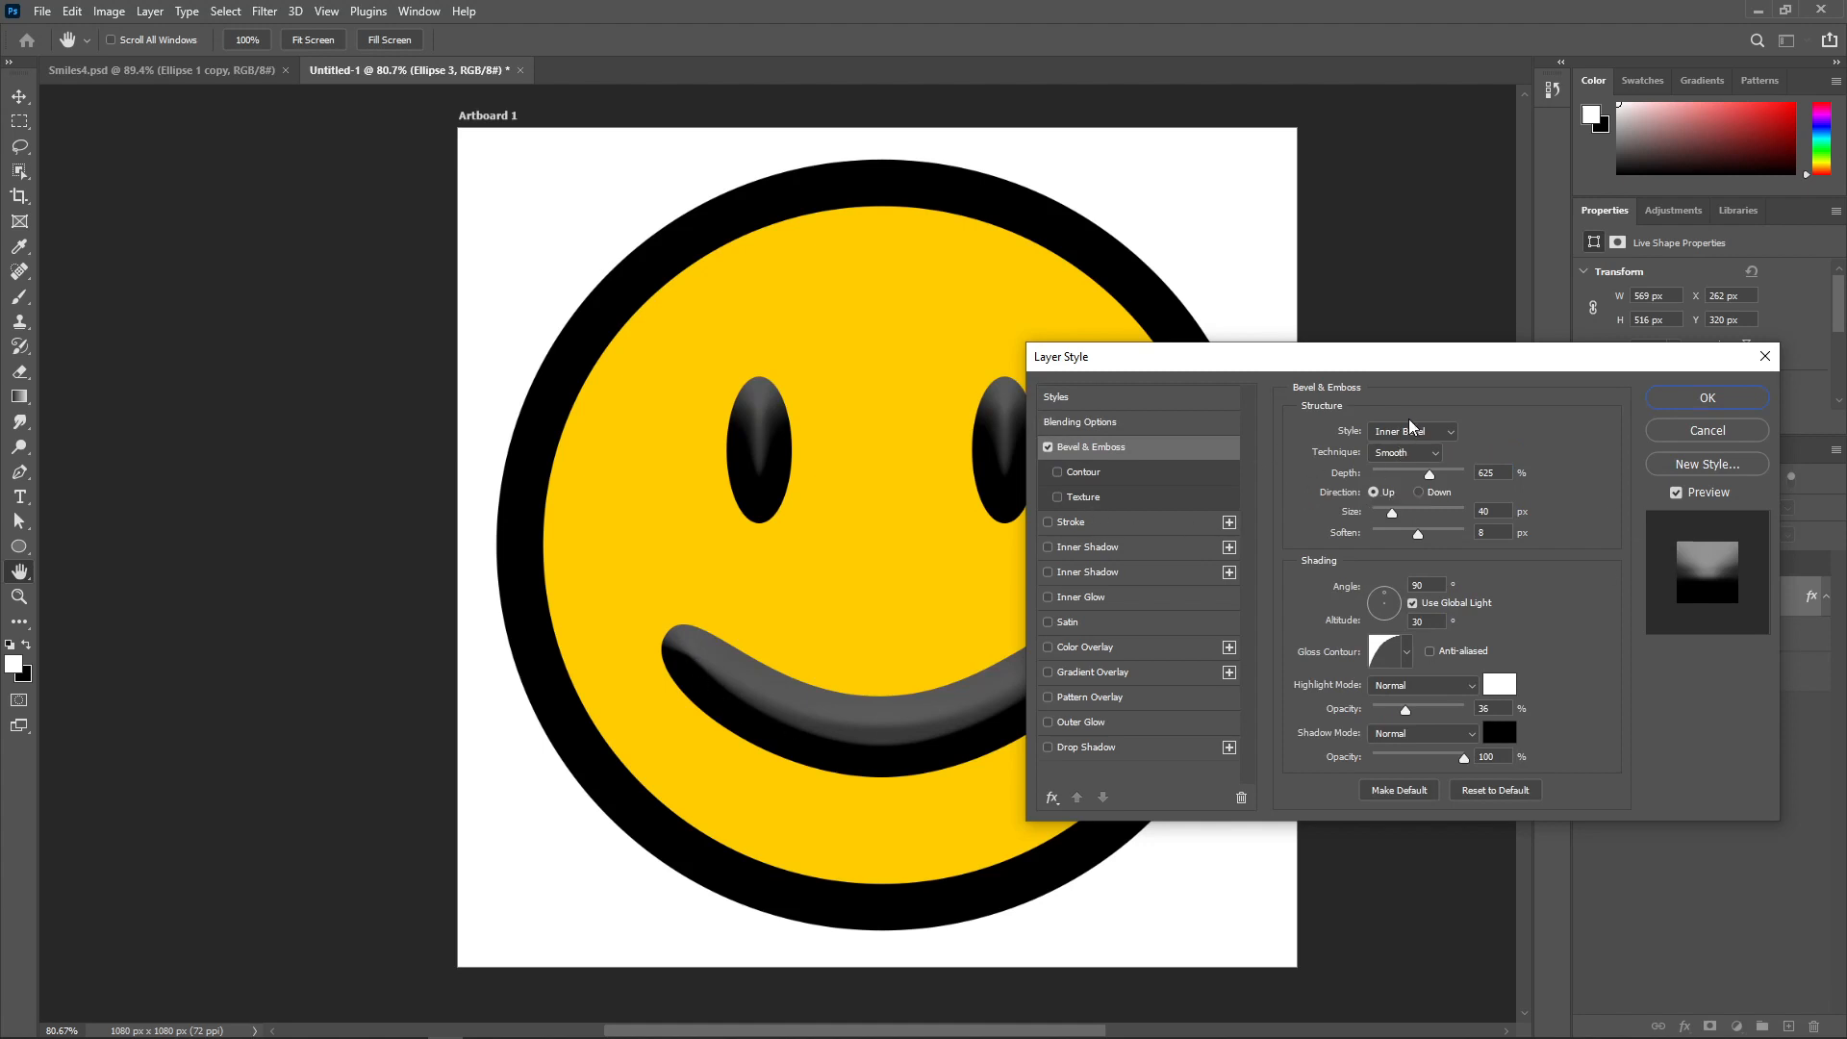
{"action": "left_click", "coordinate": [1747, 401]}
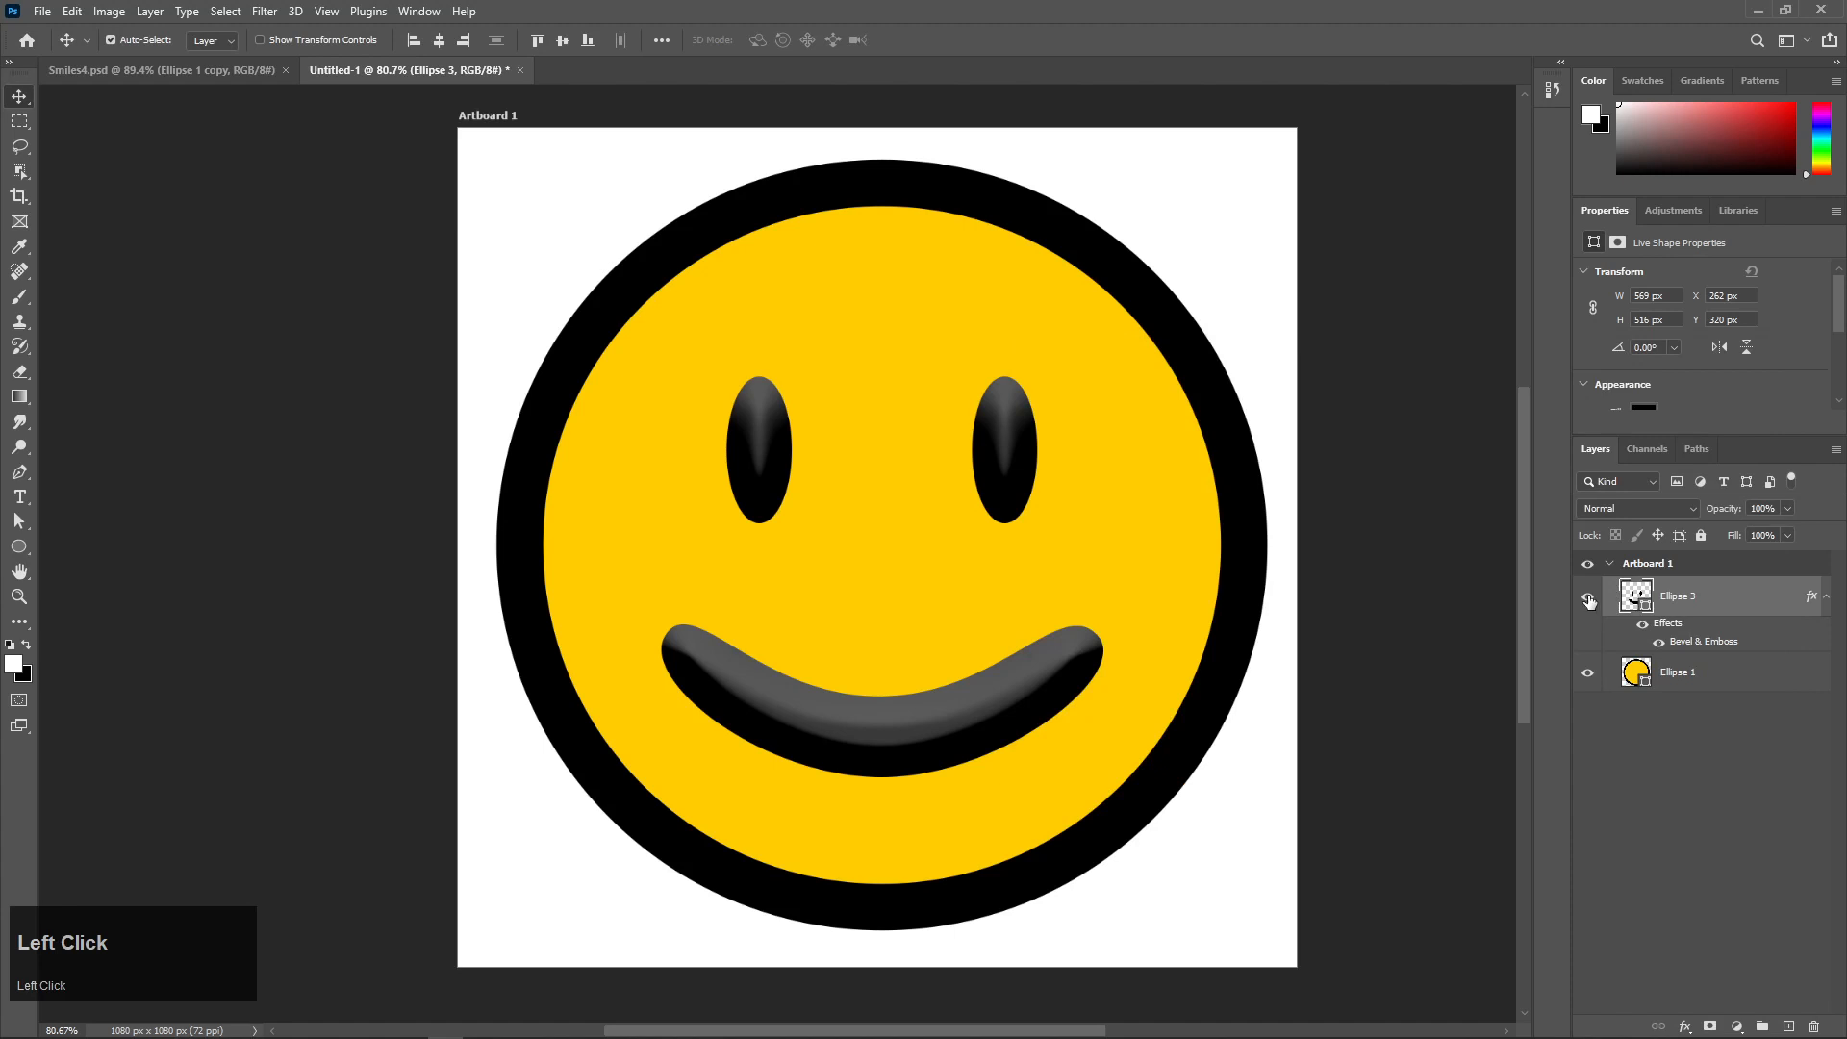
- Duplicate the merged eyes and mouth layer with its bevel effect and hide the copy
{"action": "double_click", "coordinate": [1748, 606]}
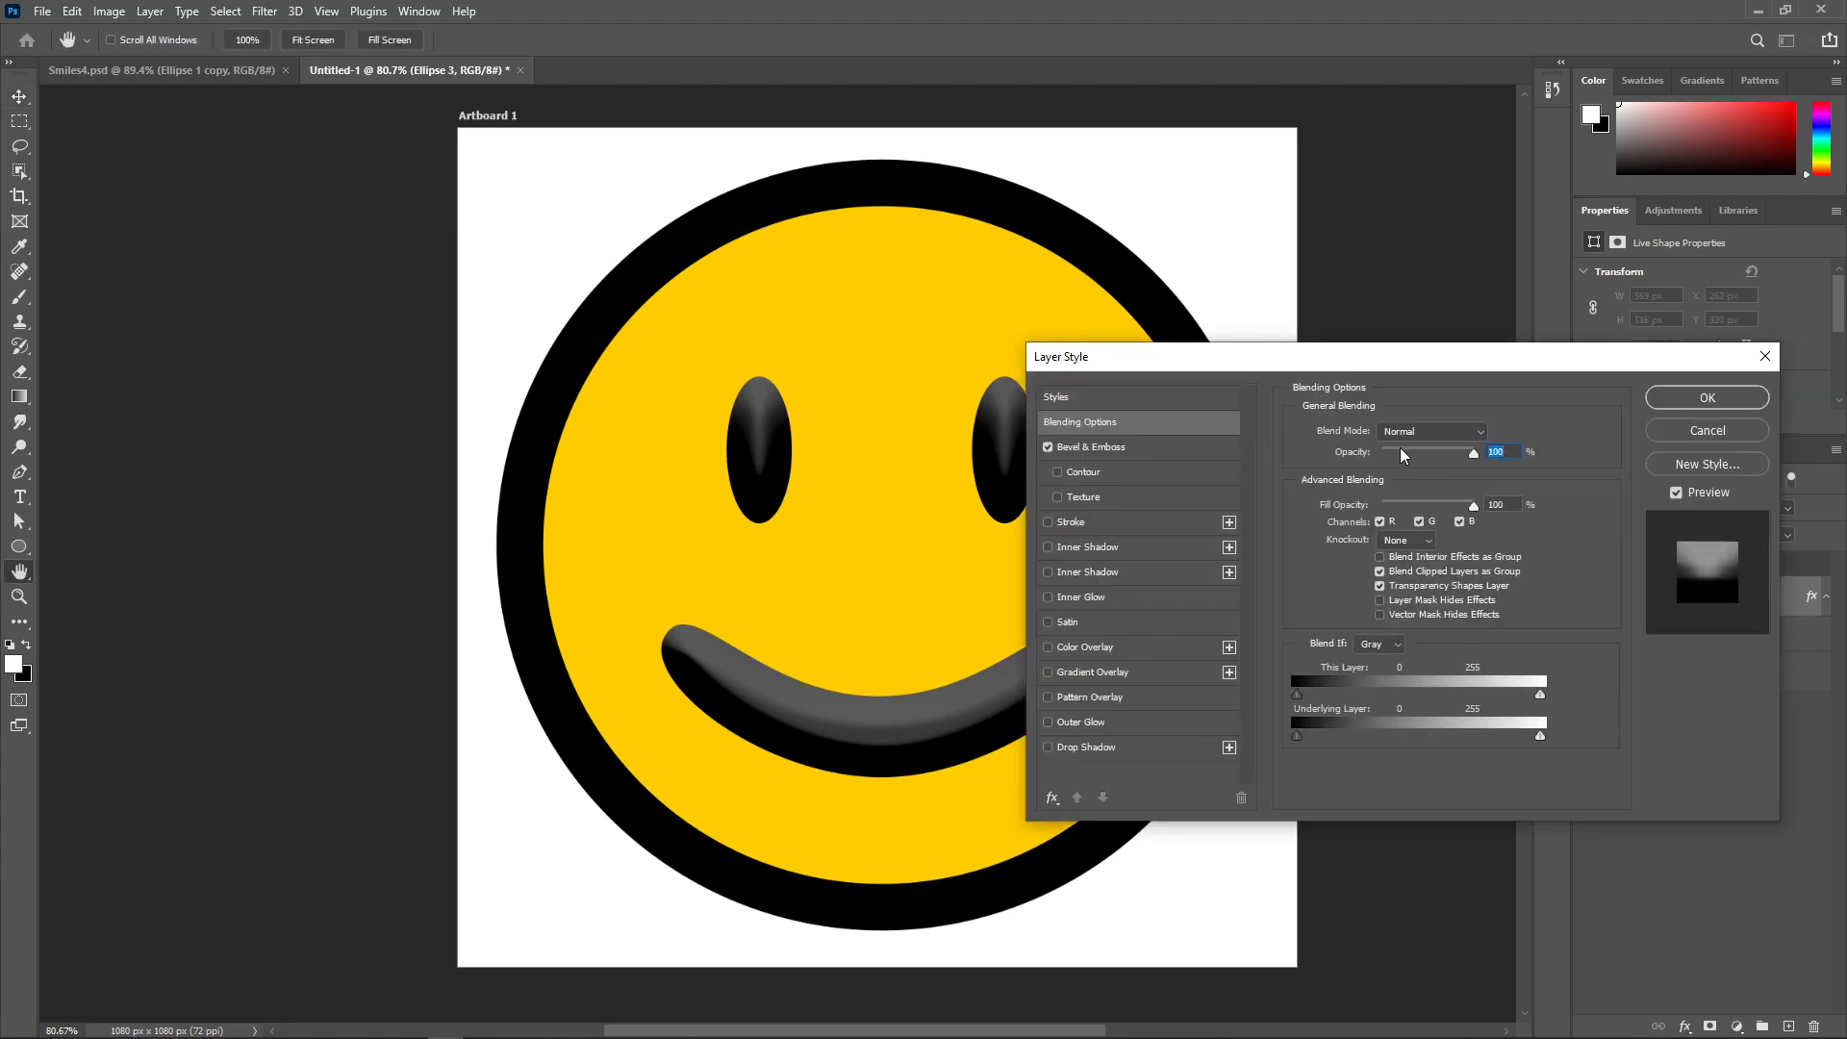
{"action": "left_click", "coordinate": [1710, 402]}
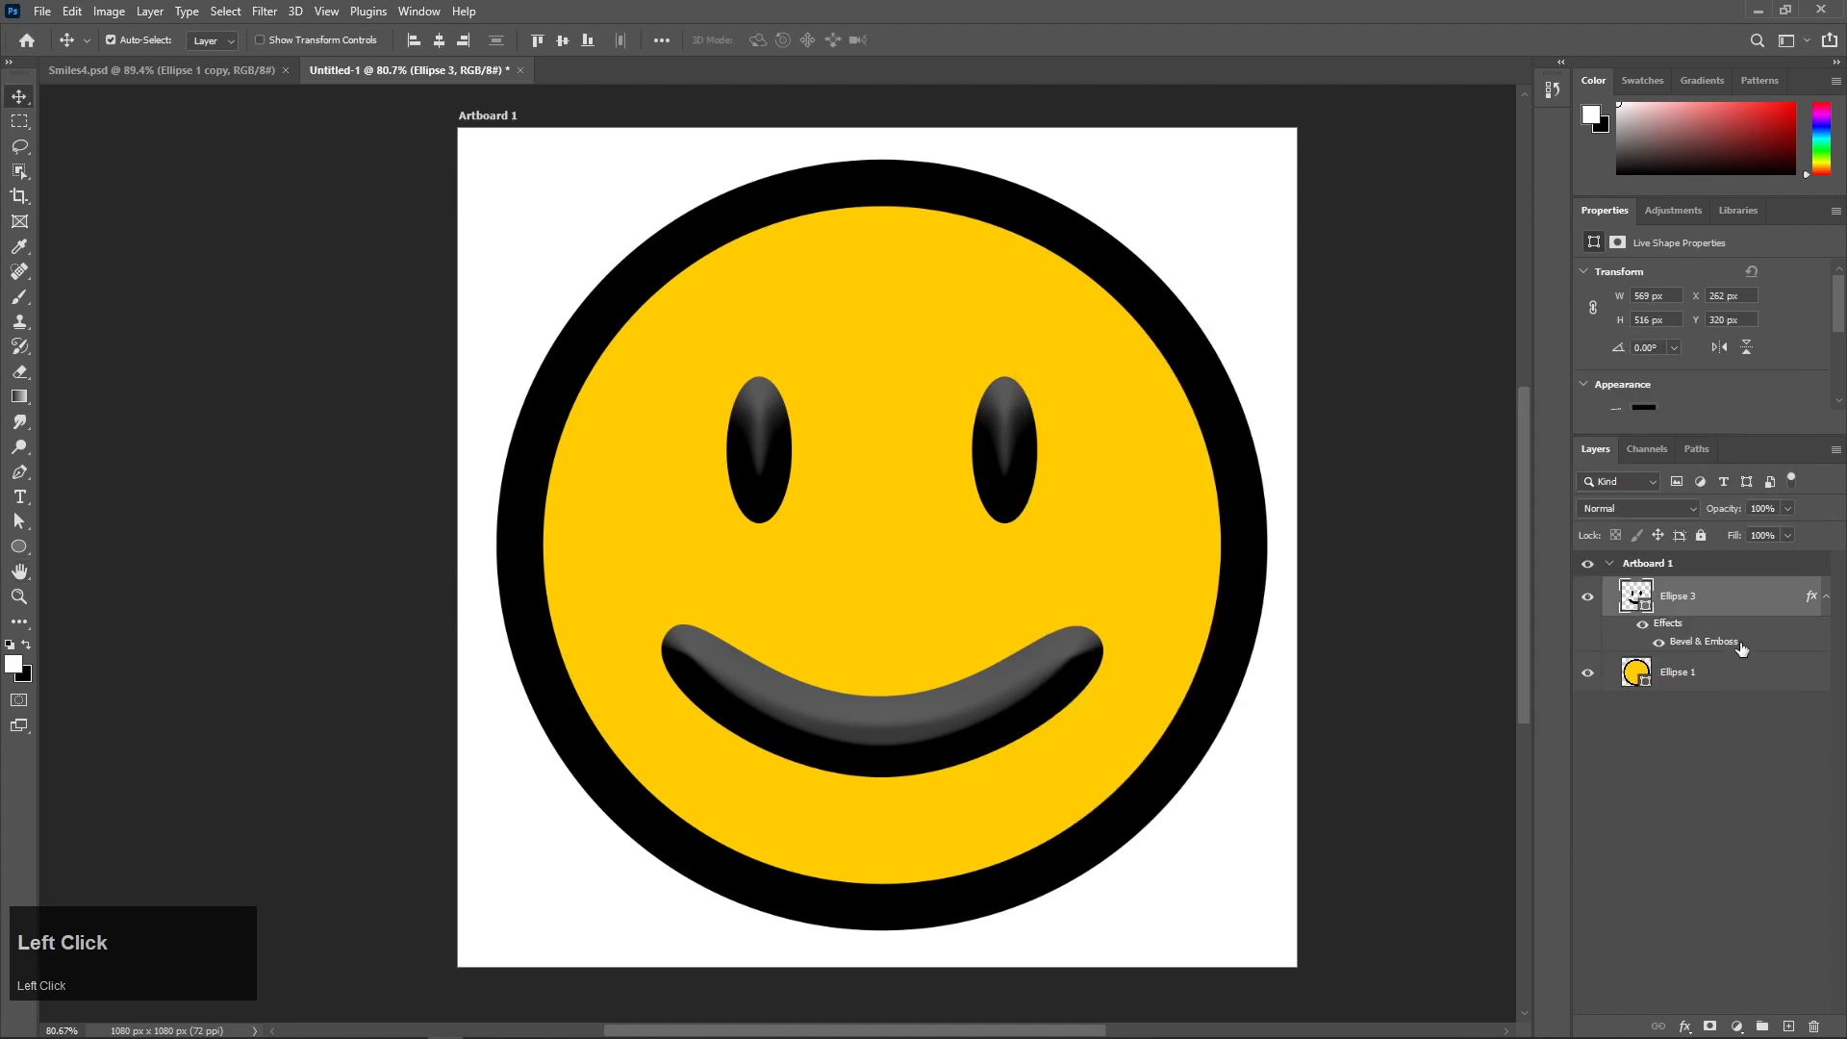
{"action": "key", "text": "ctrl"}
{"action": "key", "text": "ctrl+j"}
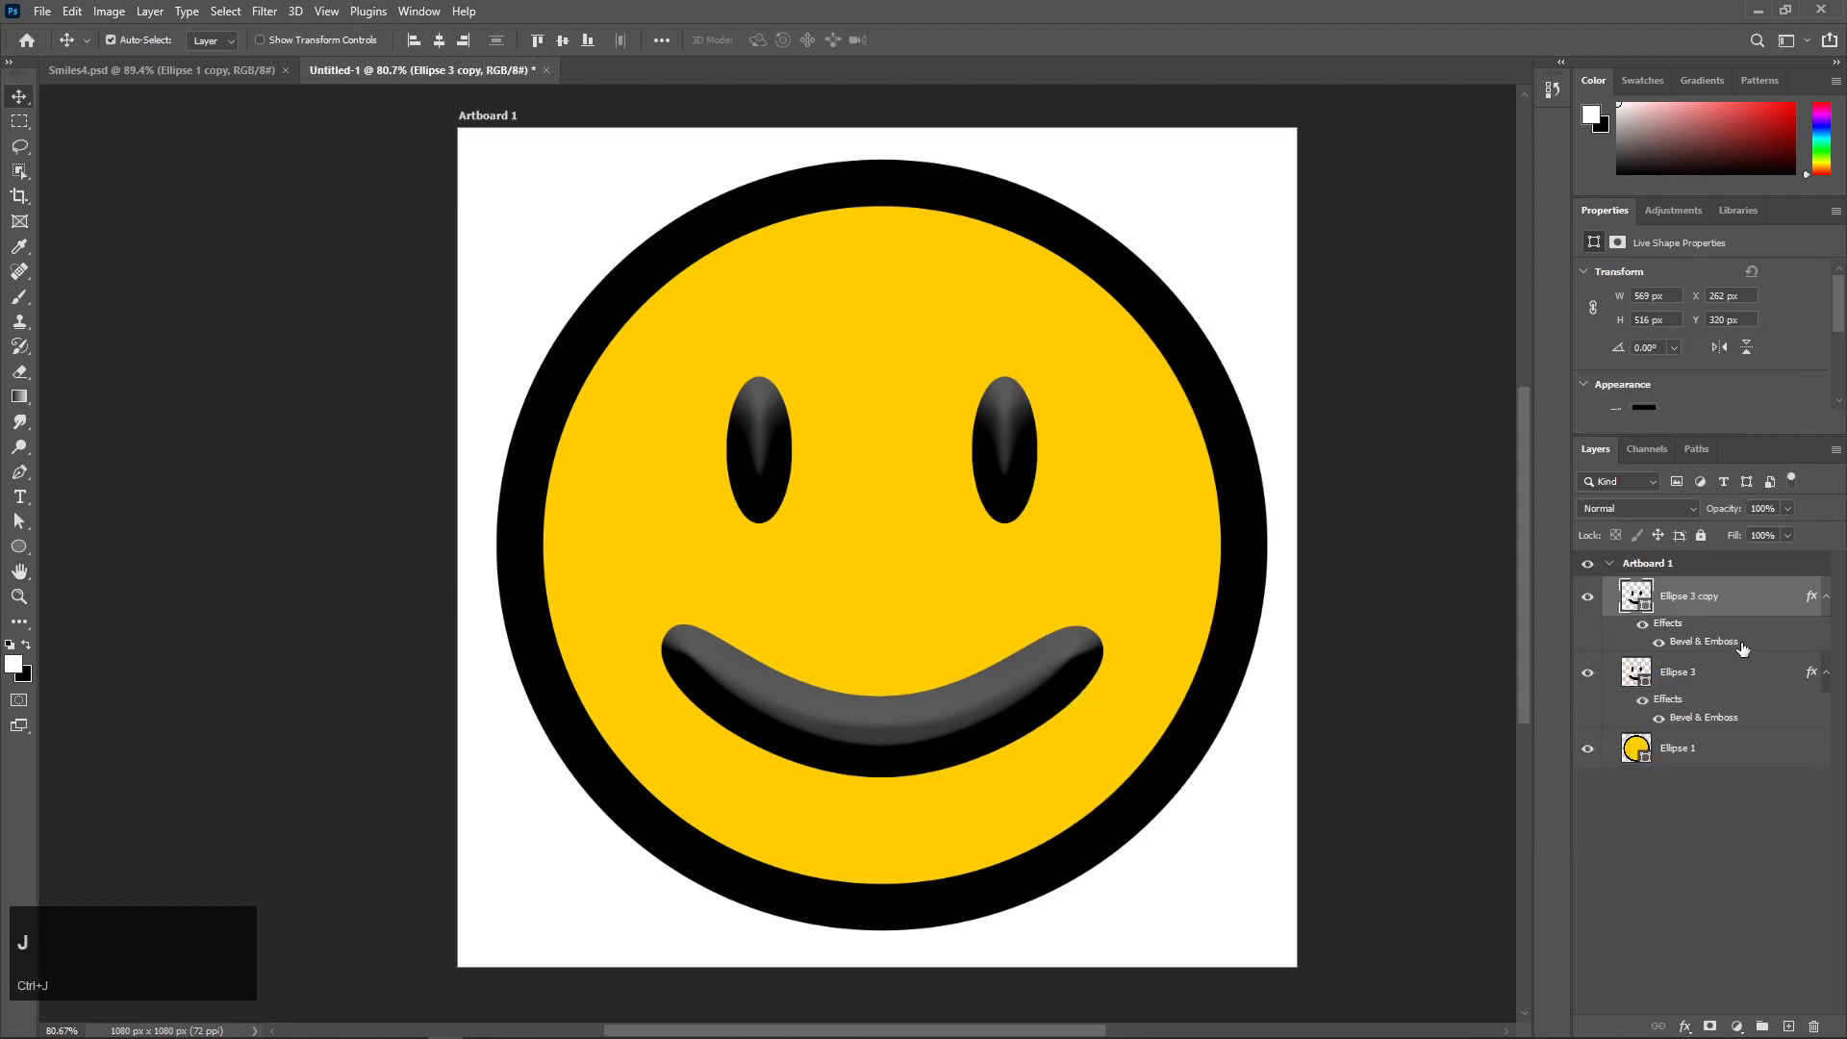
{"action": "left_click", "coordinate": [1587, 597]}
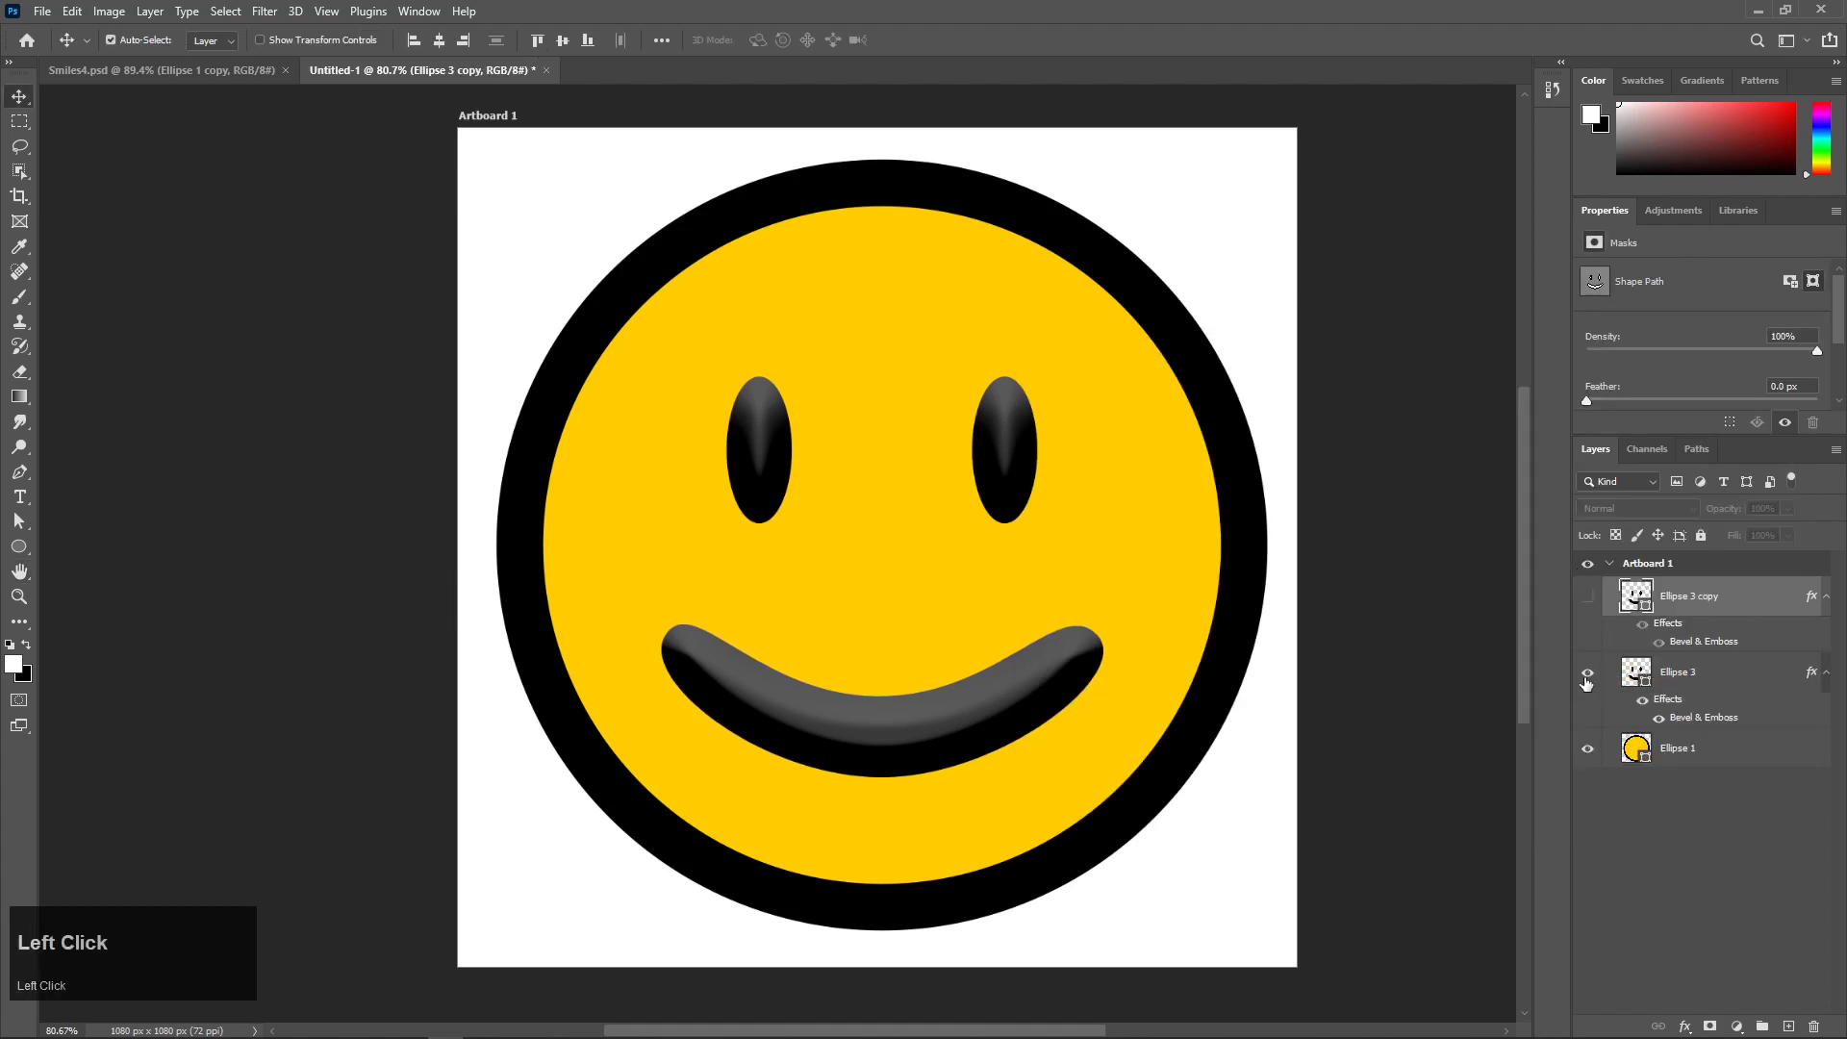
- Change the Bevel & Emboss style of the original eyes and mouth layer to Outer Bevel
{"action": "double_click", "coordinate": [1735, 685]}
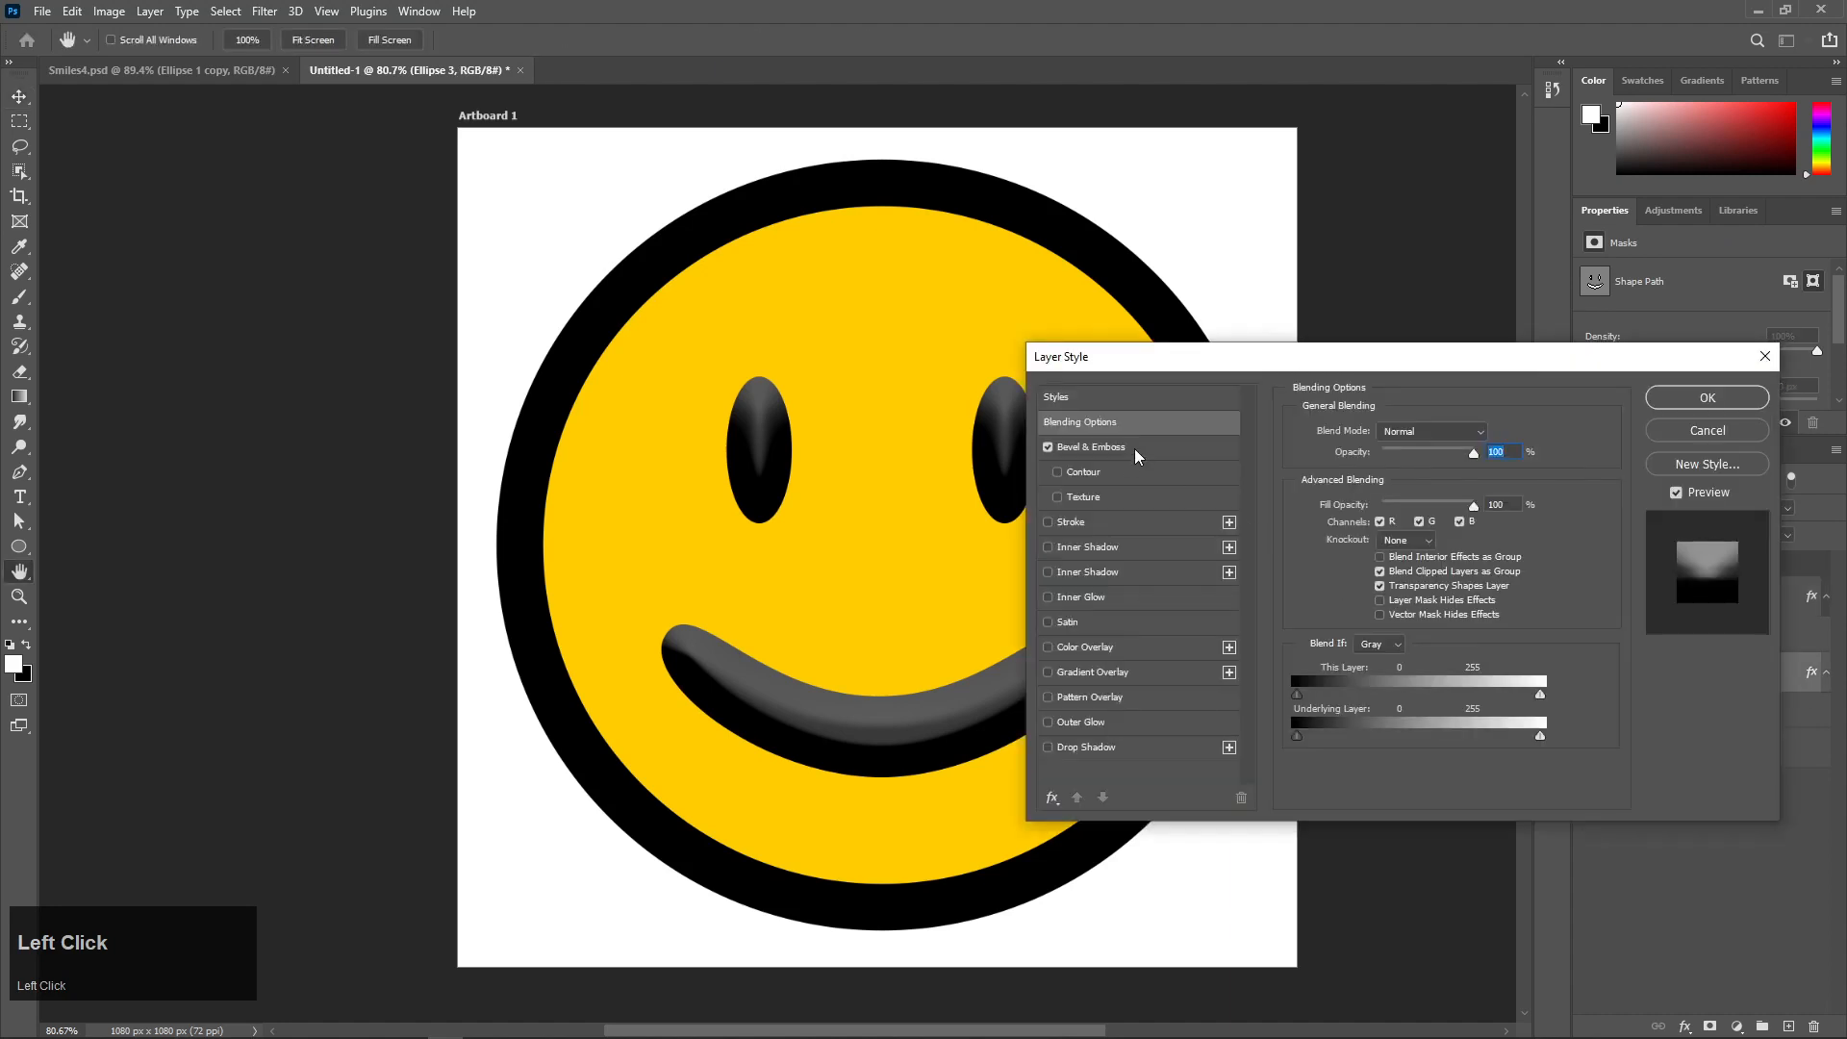
{"action": "left_click", "coordinate": [1137, 452]}
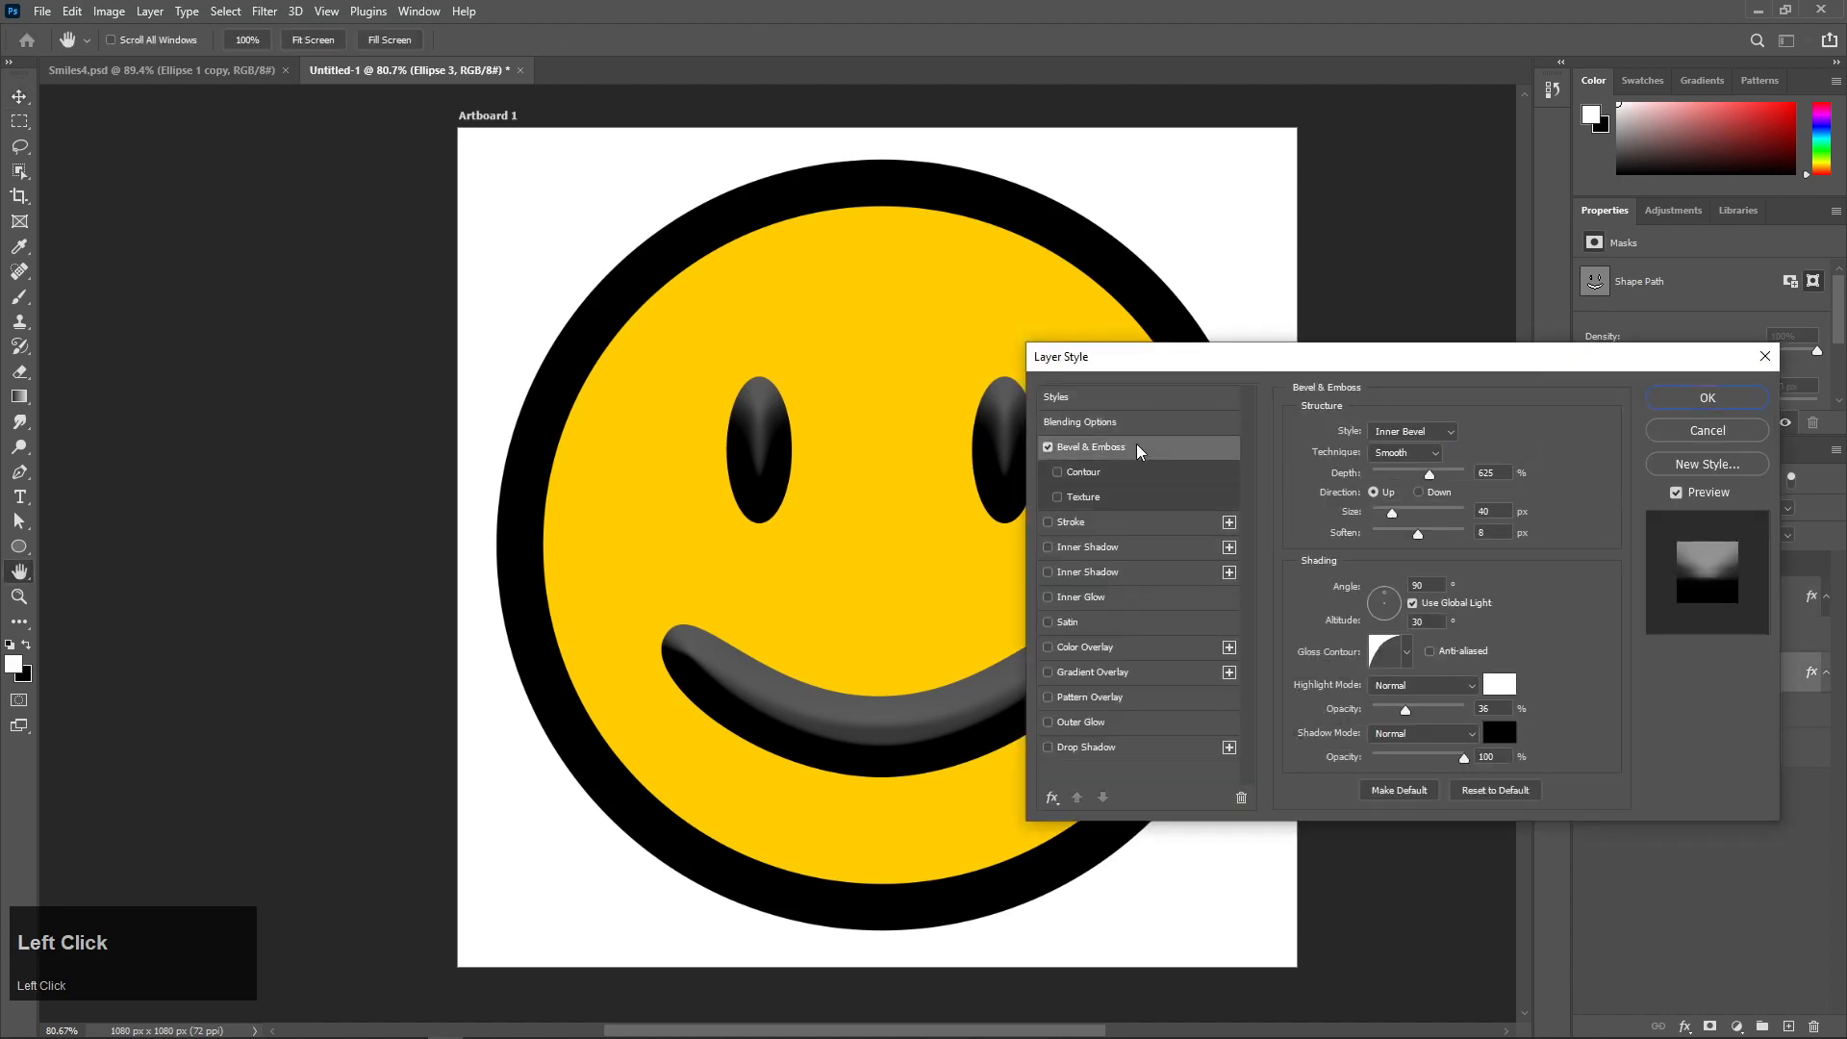
{"action": "left_click", "coordinate": [1408, 432]}
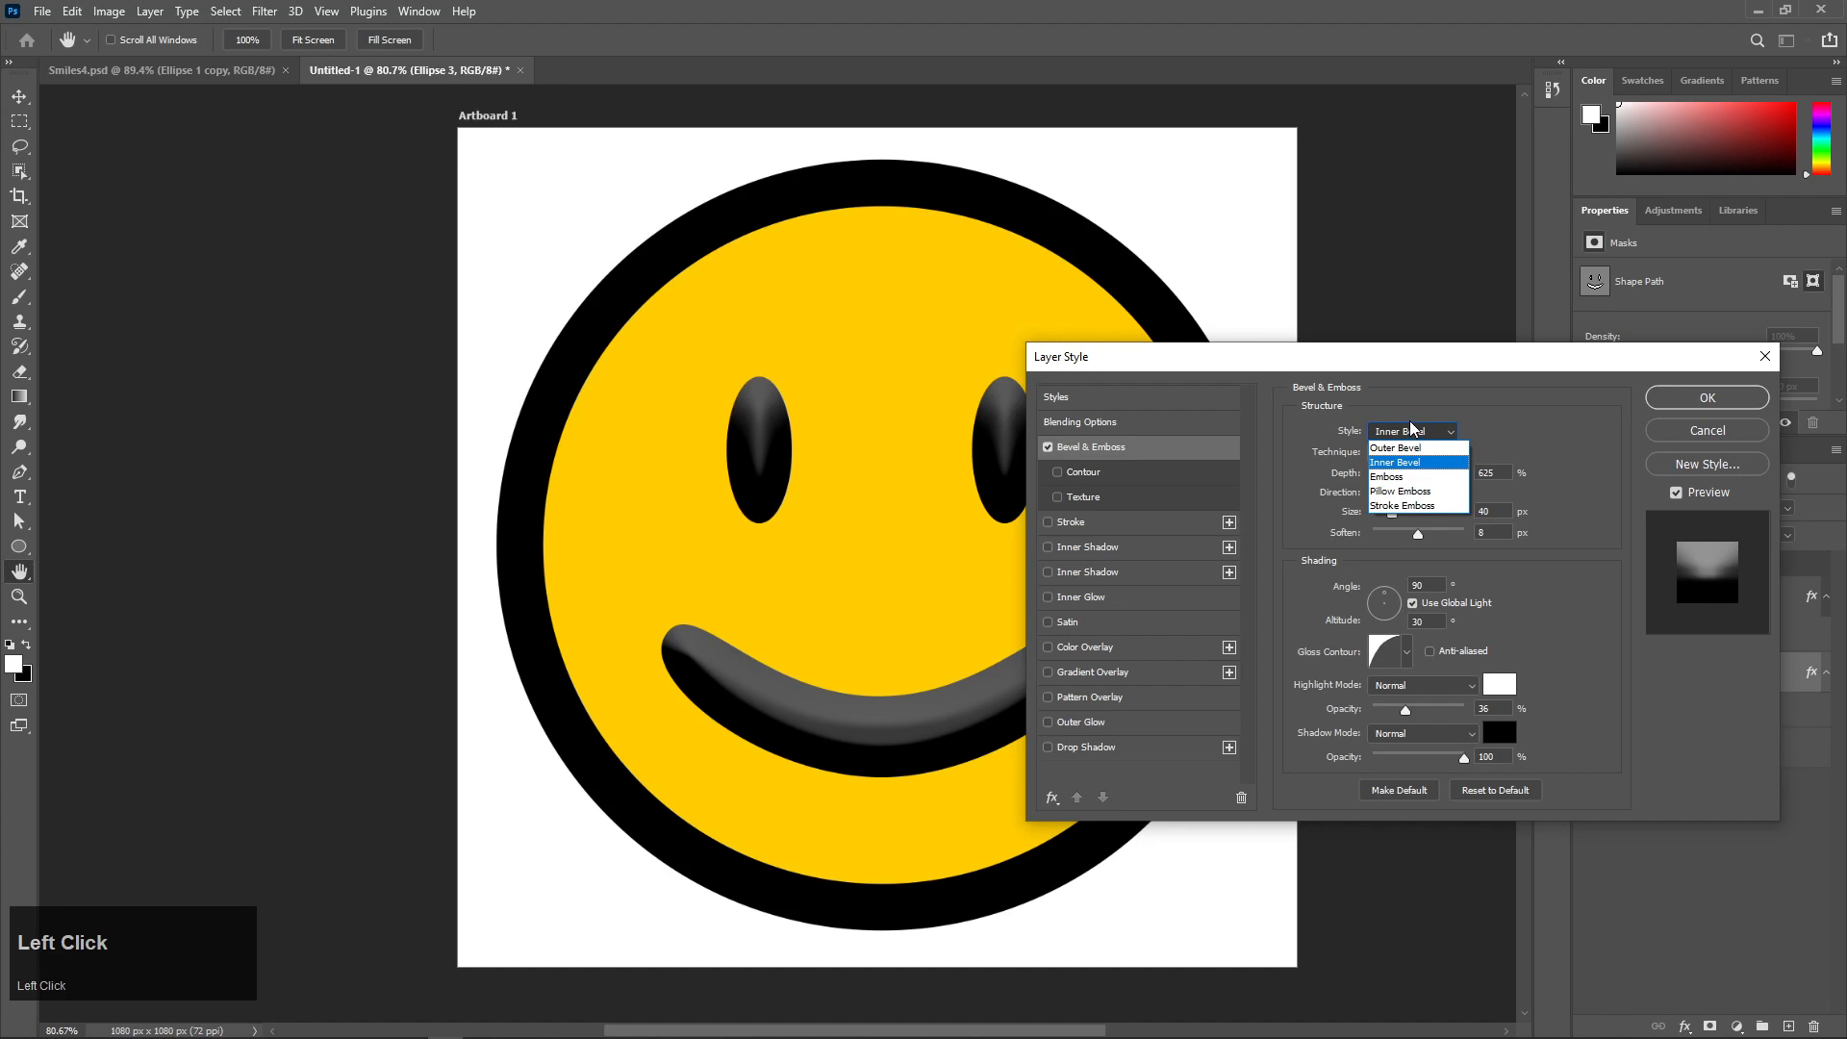
{"action": "left_click", "coordinate": [1408, 449]}
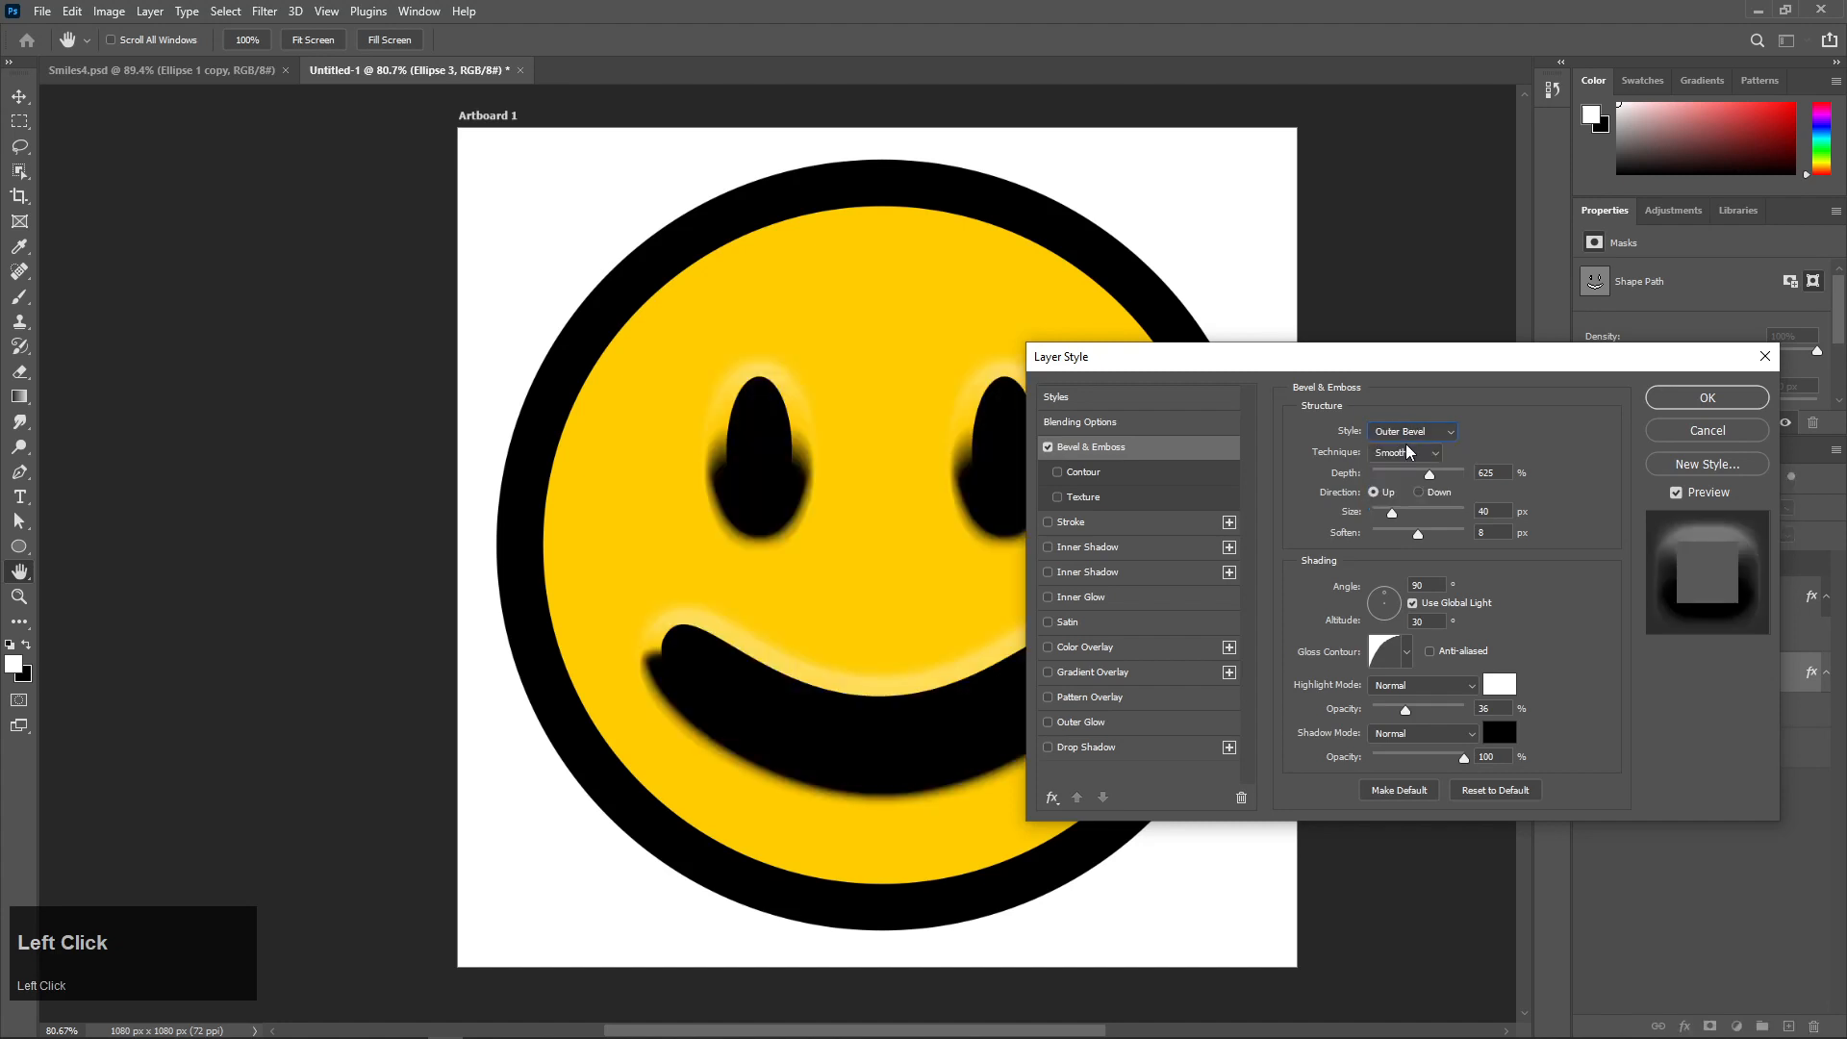
- Try the outer bevel's shadow in Overlay mode at 100% opacity
{"action": "left_click_drag", "start_coordinate": [1454, 760], "coordinate": [1407, 758]}
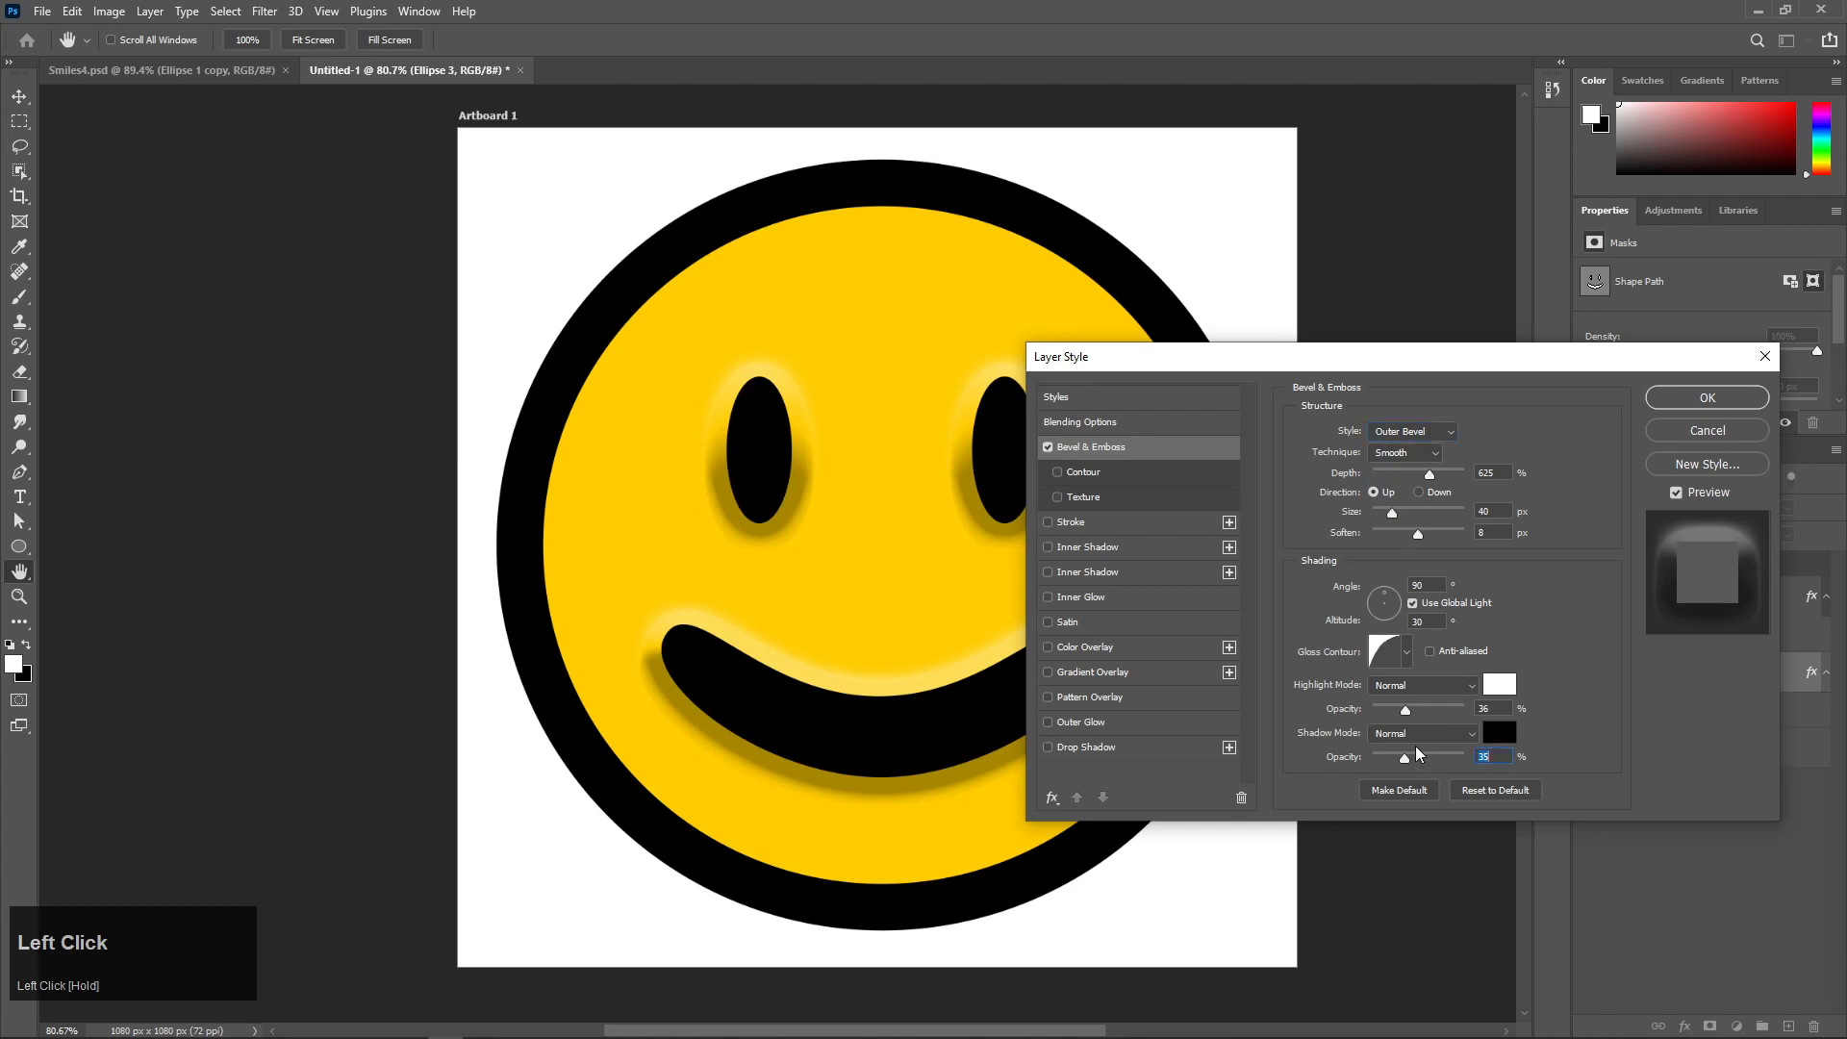
{"action": "left_click", "coordinate": [1416, 734]}
{"action": "left_click", "coordinate": [1396, 790]}
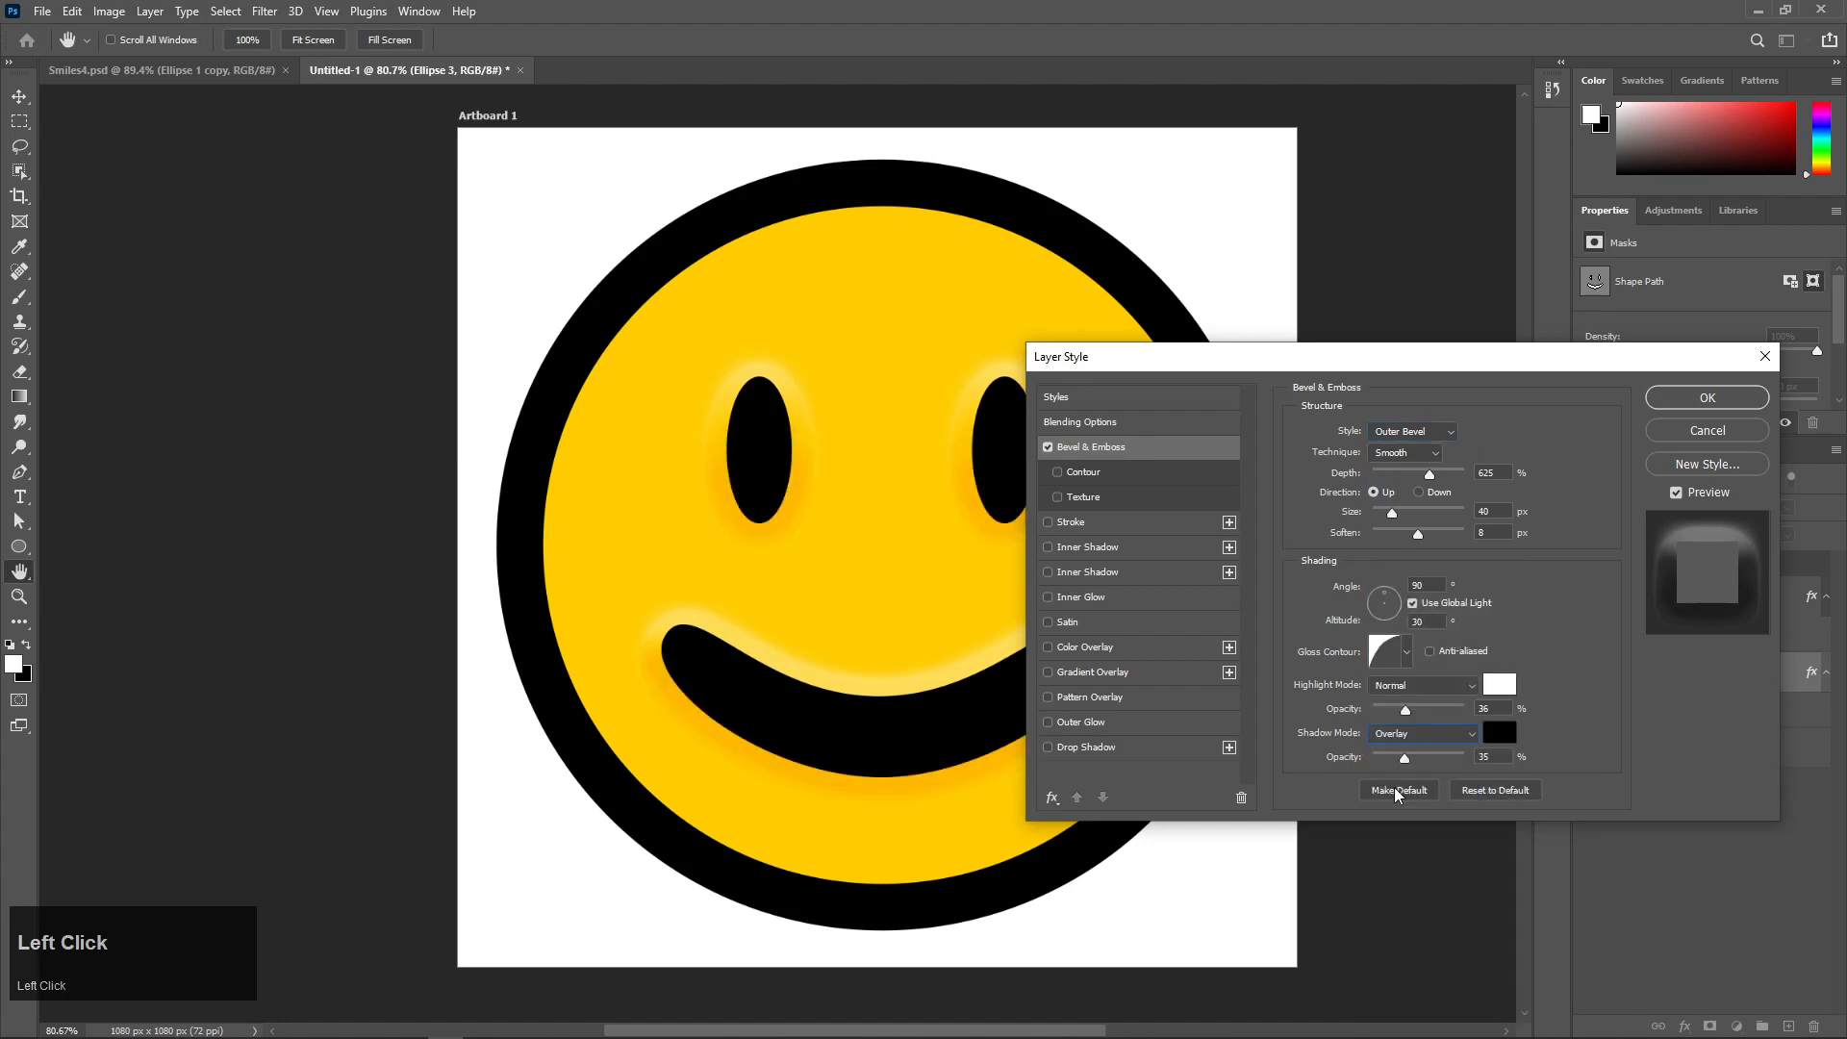
{"action": "left_click_drag", "start_coordinate": [1396, 762], "coordinate": [1523, 756]}
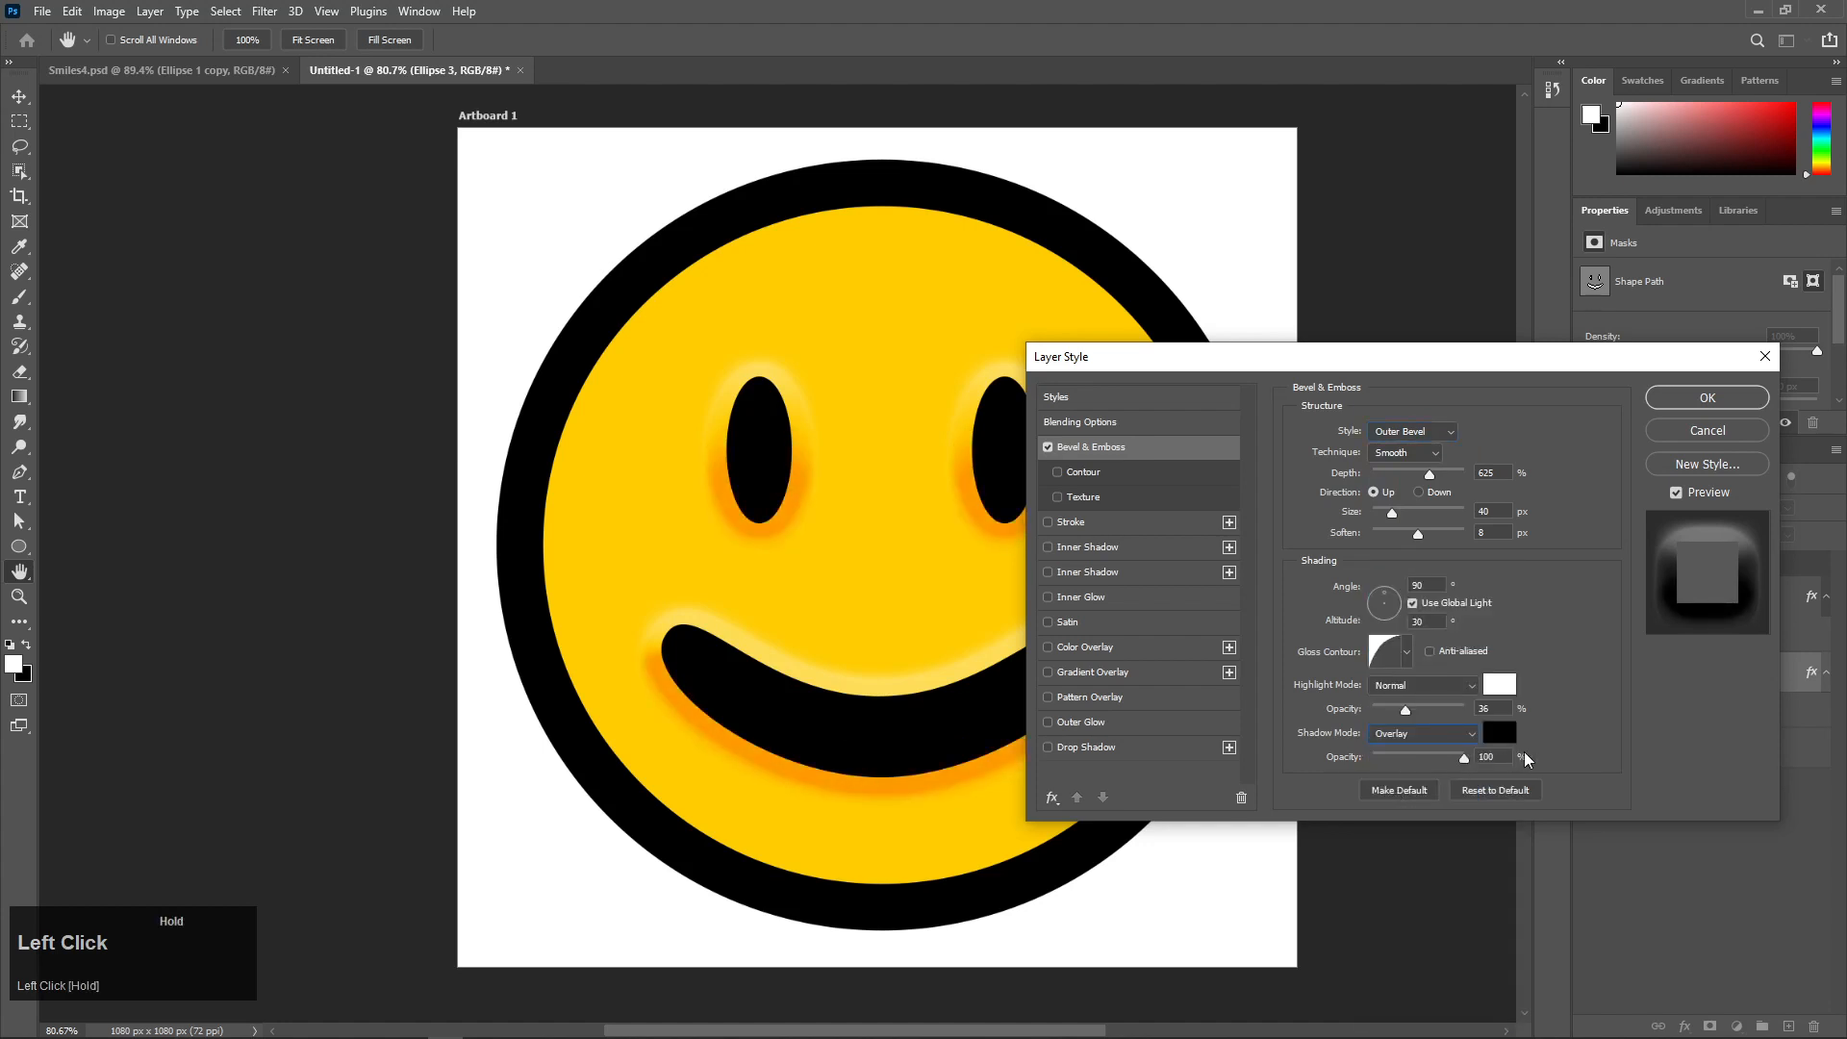
- Set the outer bevel's shadow mode to Darken with 34% opacity, after trying other blend modes
{"action": "left_click", "coordinate": [1434, 731]}
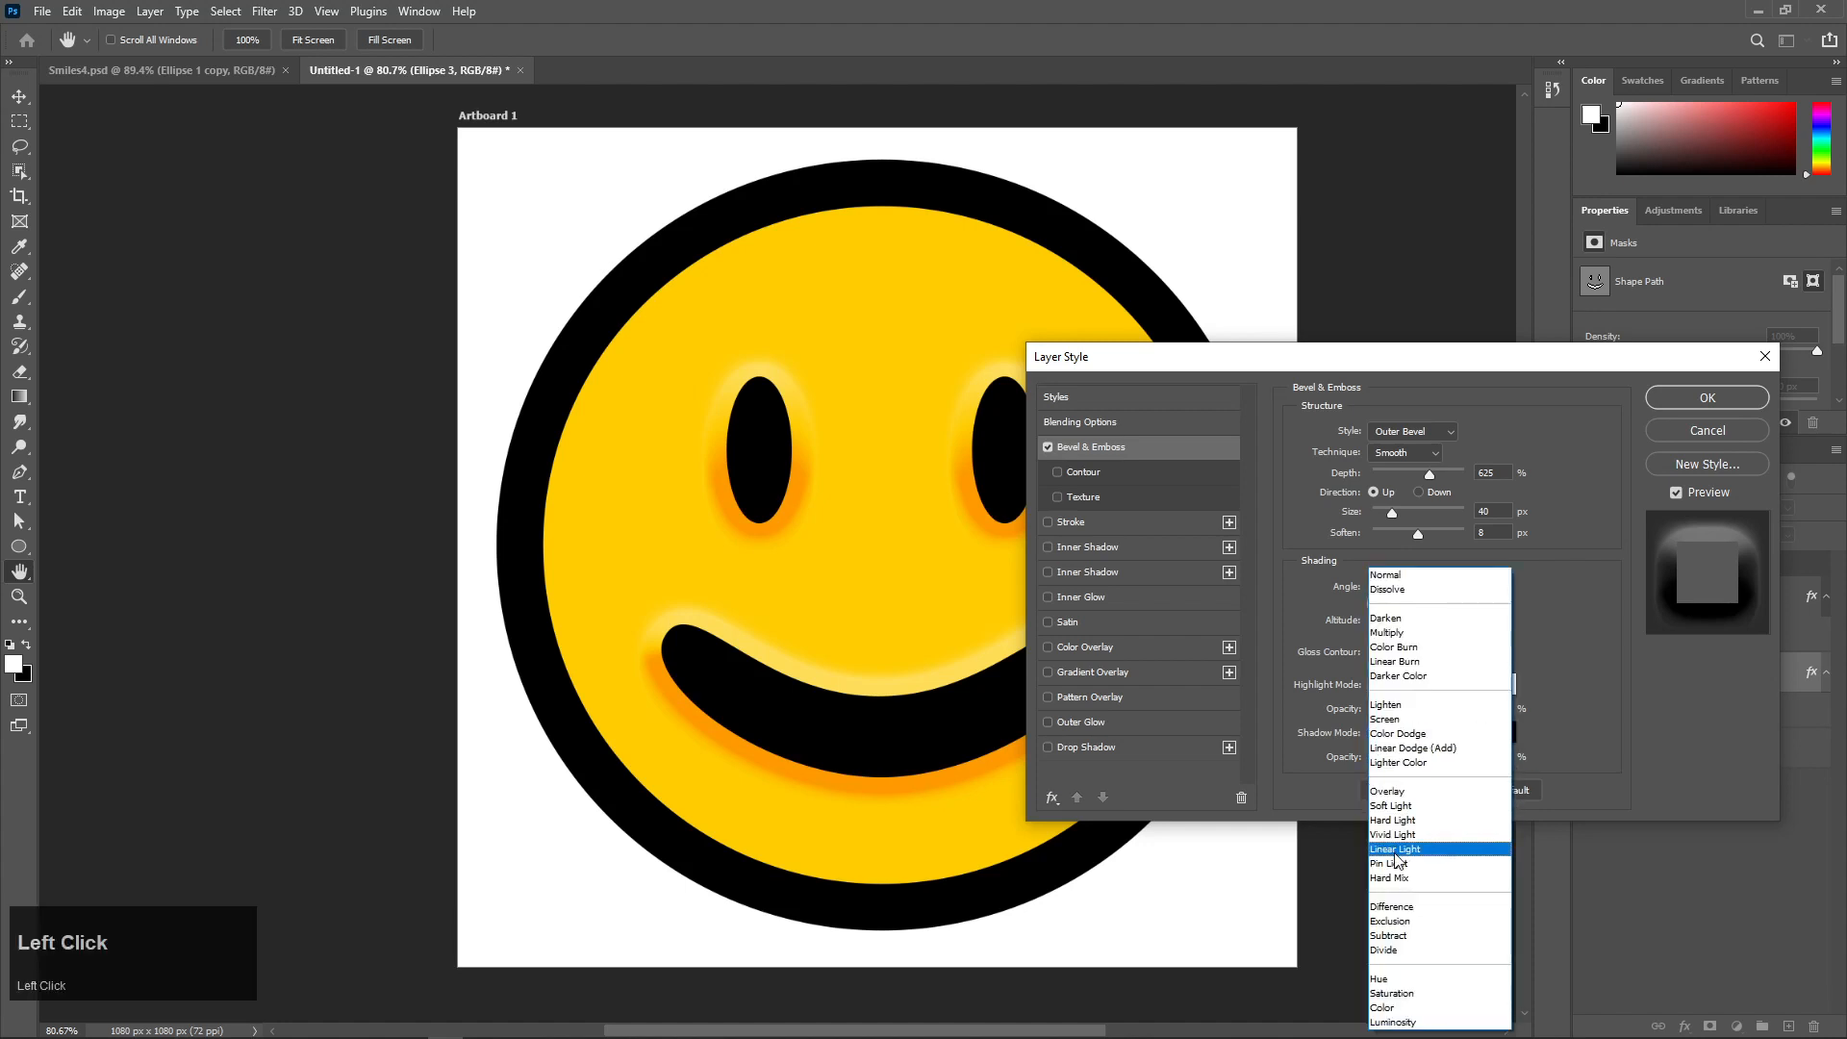
{"action": "left_click", "coordinate": [1400, 819]}
{"action": "left_click_drag", "start_coordinate": [1411, 761], "coordinate": [1408, 717]}
{"action": "left_click", "coordinate": [1411, 743]}
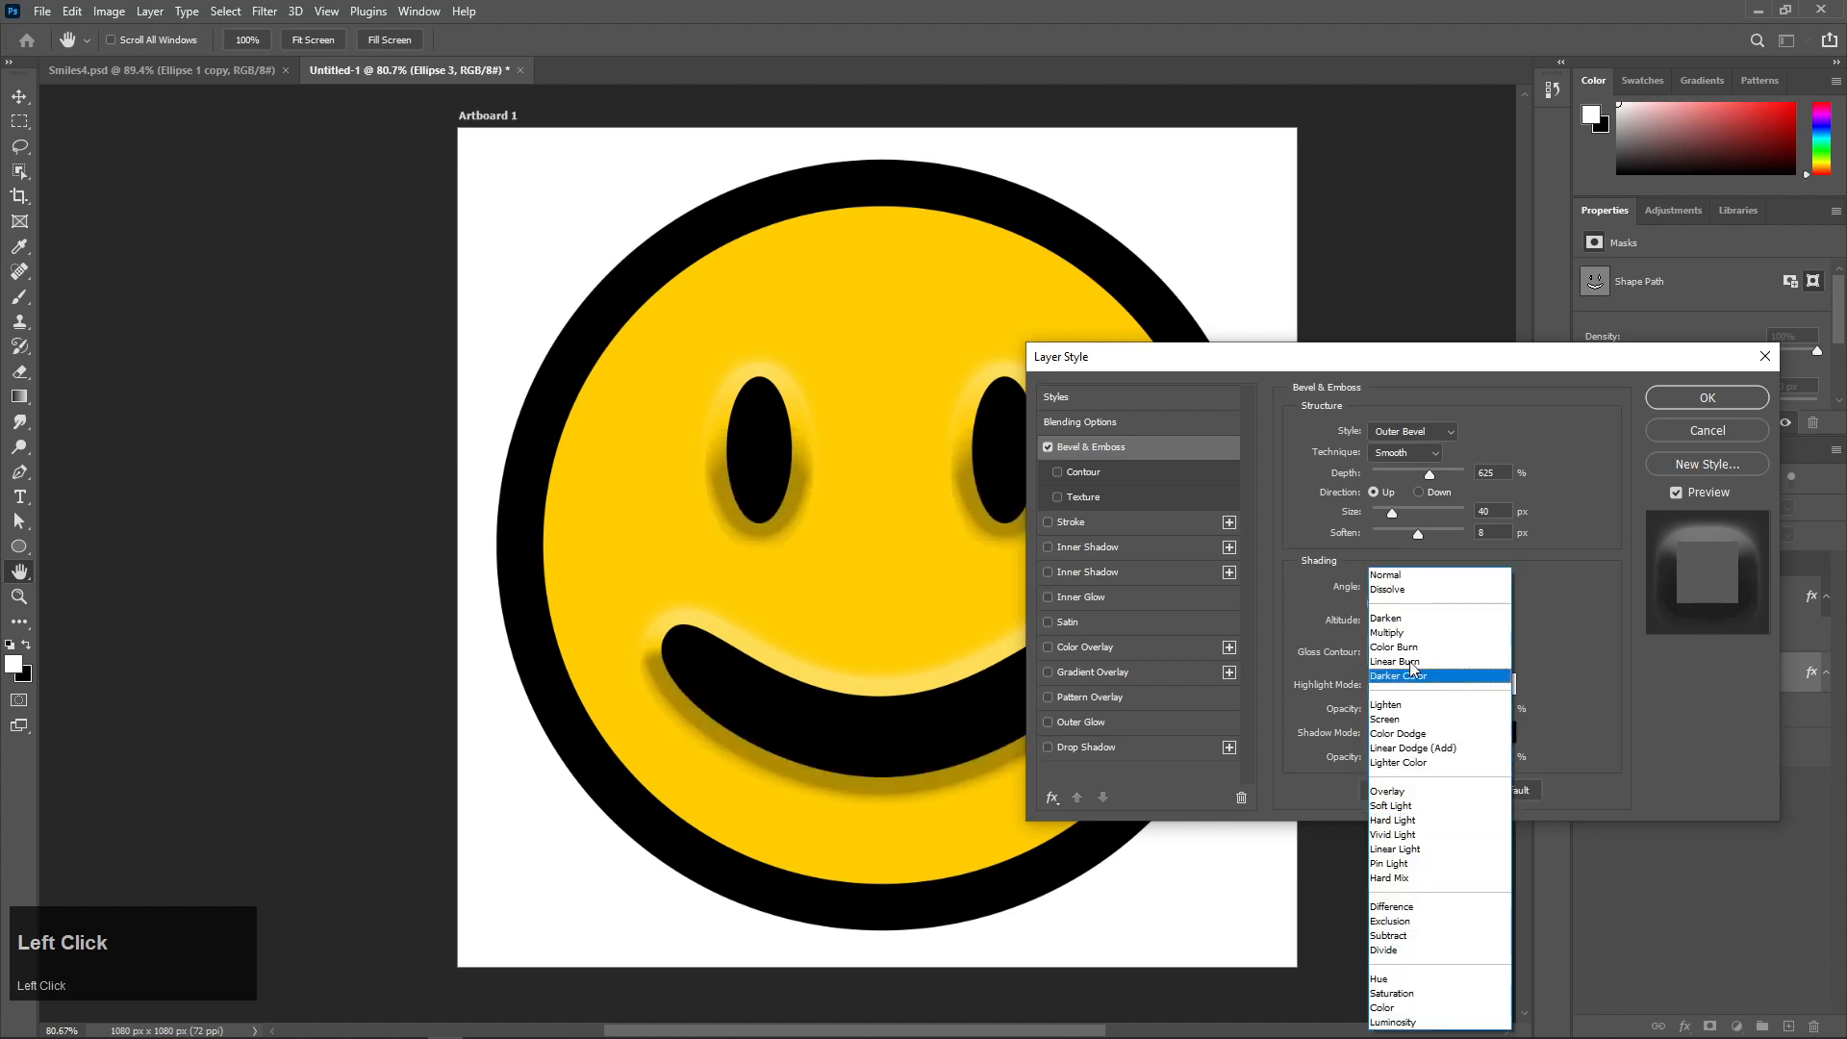
{"action": "left_click", "coordinate": [1401, 726]}
{"action": "left_click", "coordinate": [1401, 726]}
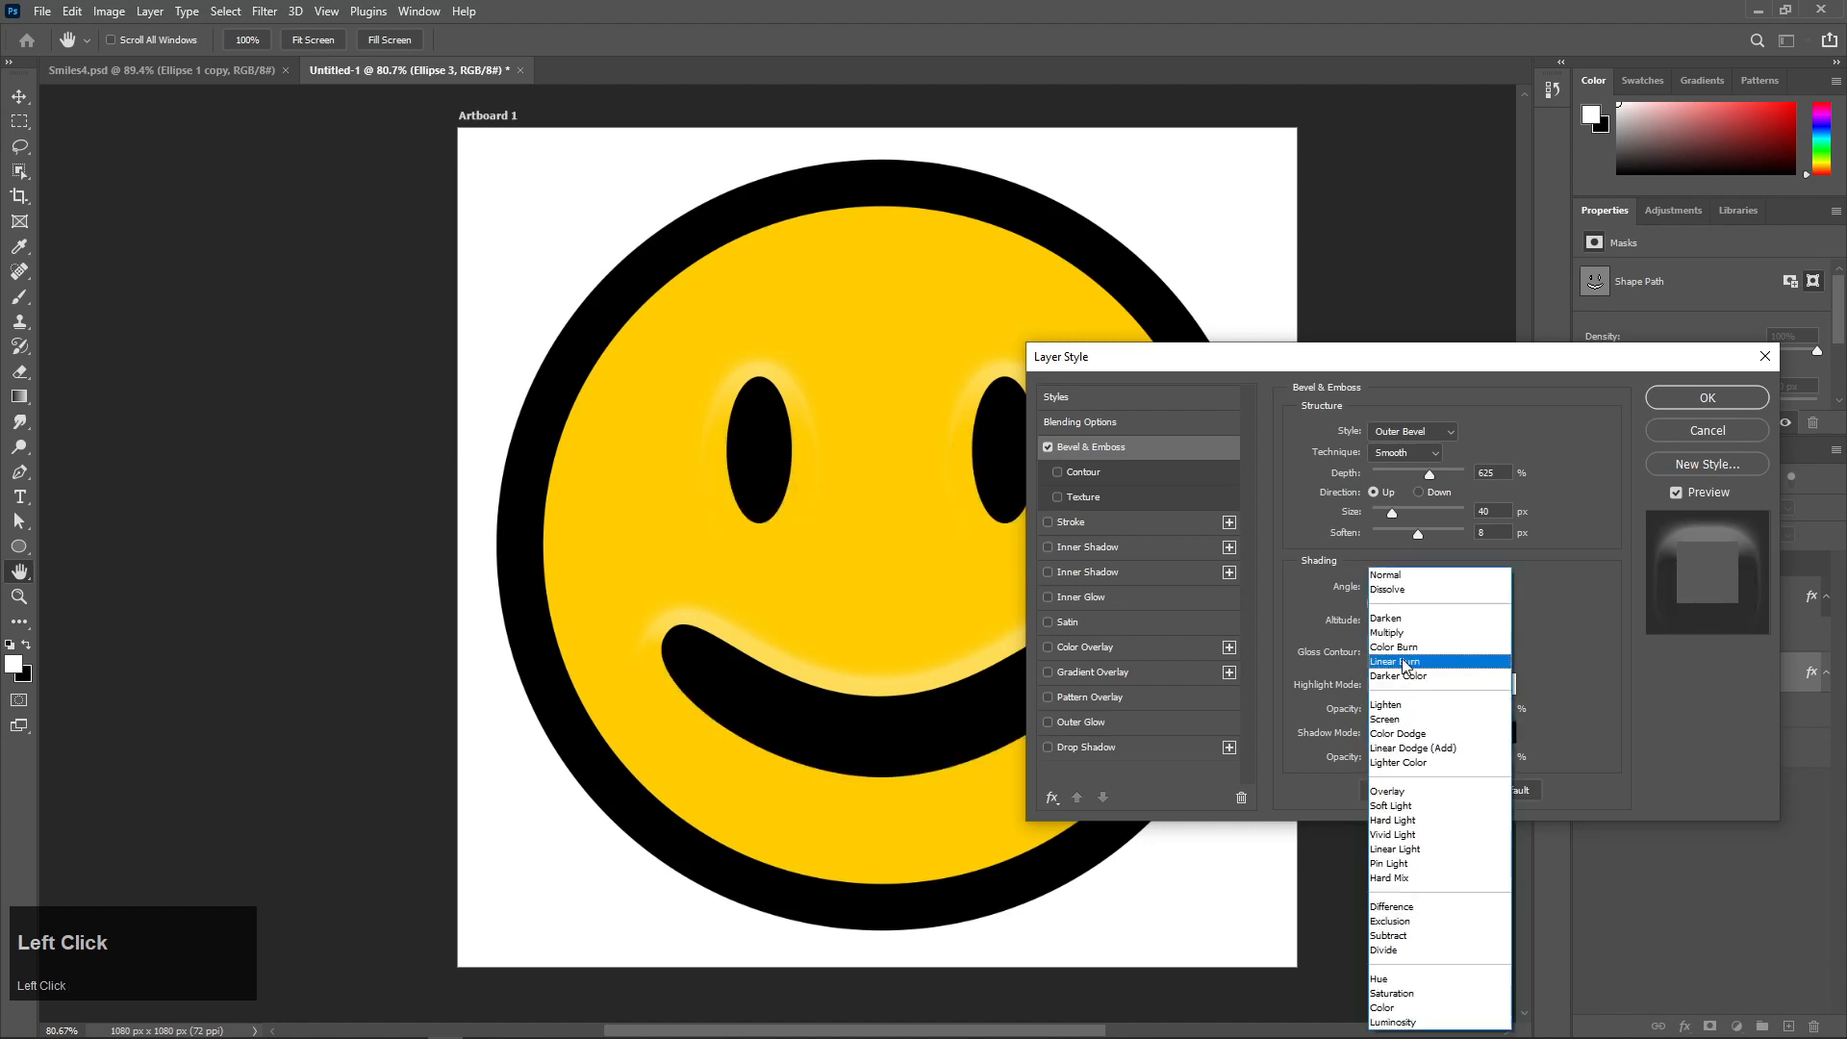
{"action": "left_click", "coordinate": [1400, 623]}
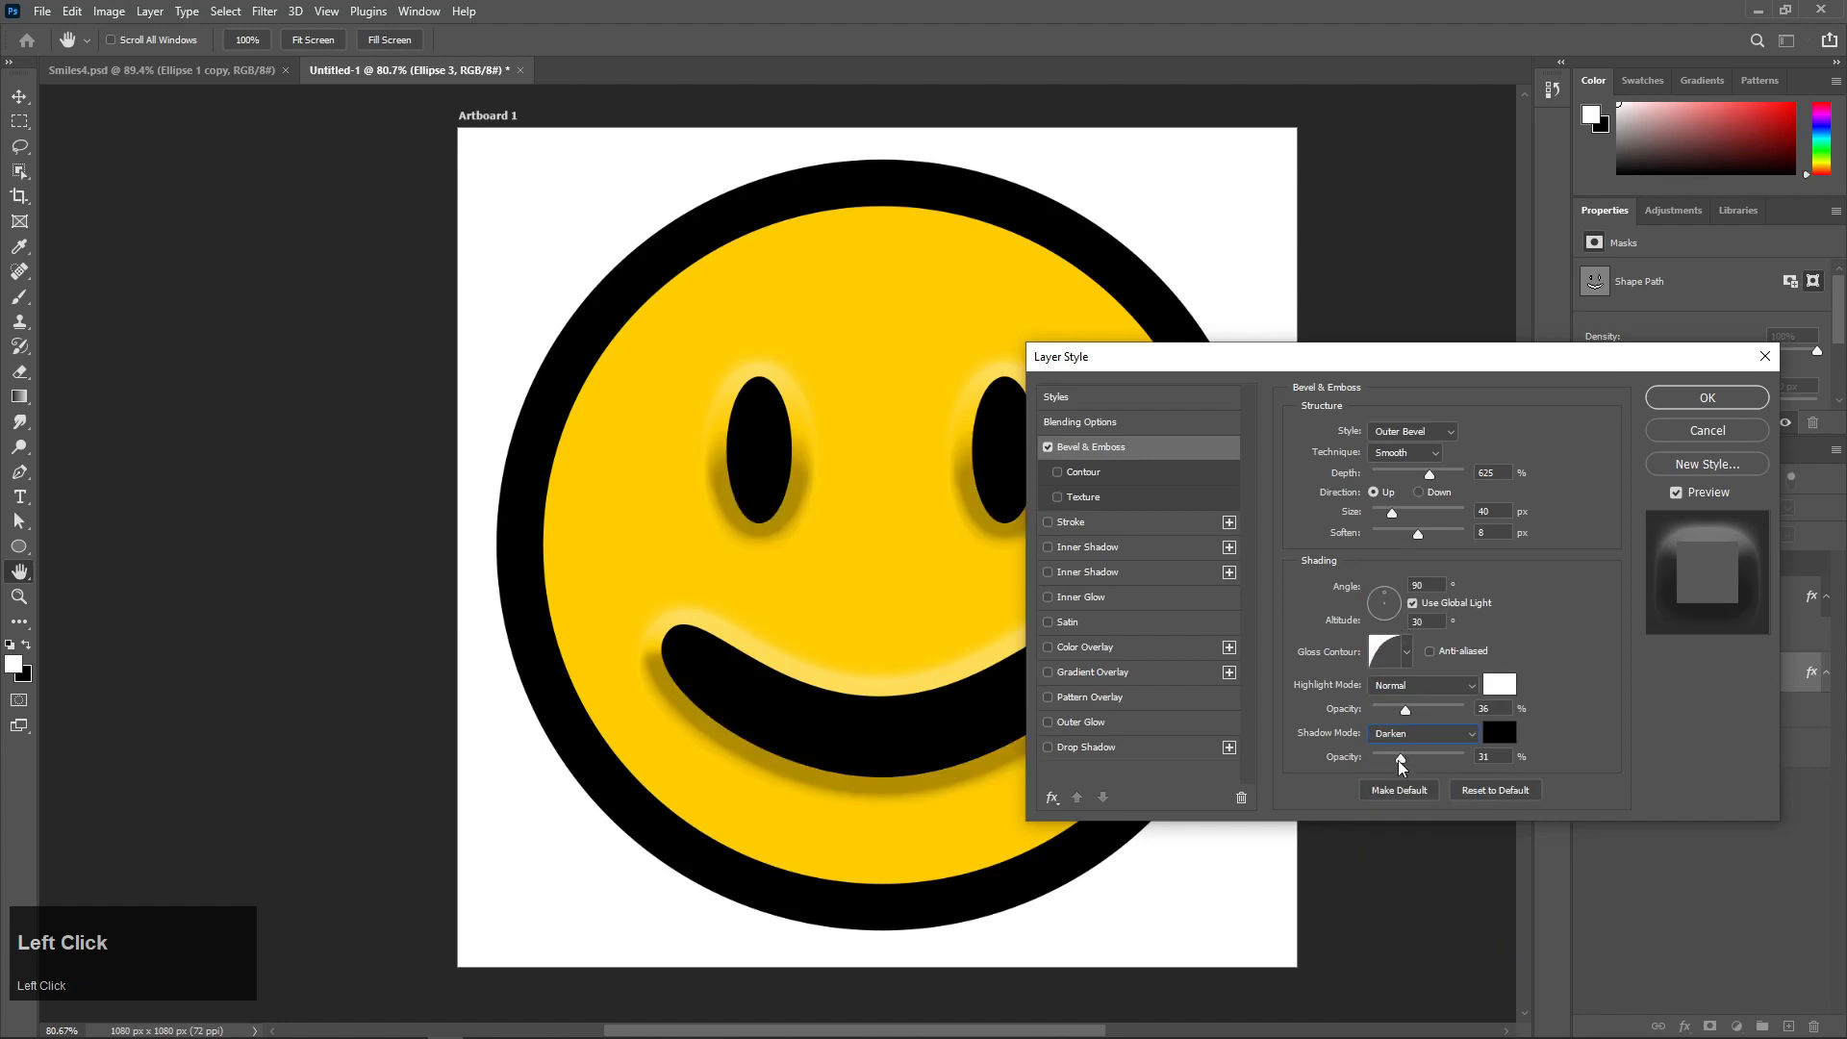
{"action": "left_click_drag", "start_coordinate": [1399, 760], "coordinate": [1404, 758]}
{"action": "left_click", "coordinate": [1390, 652]}
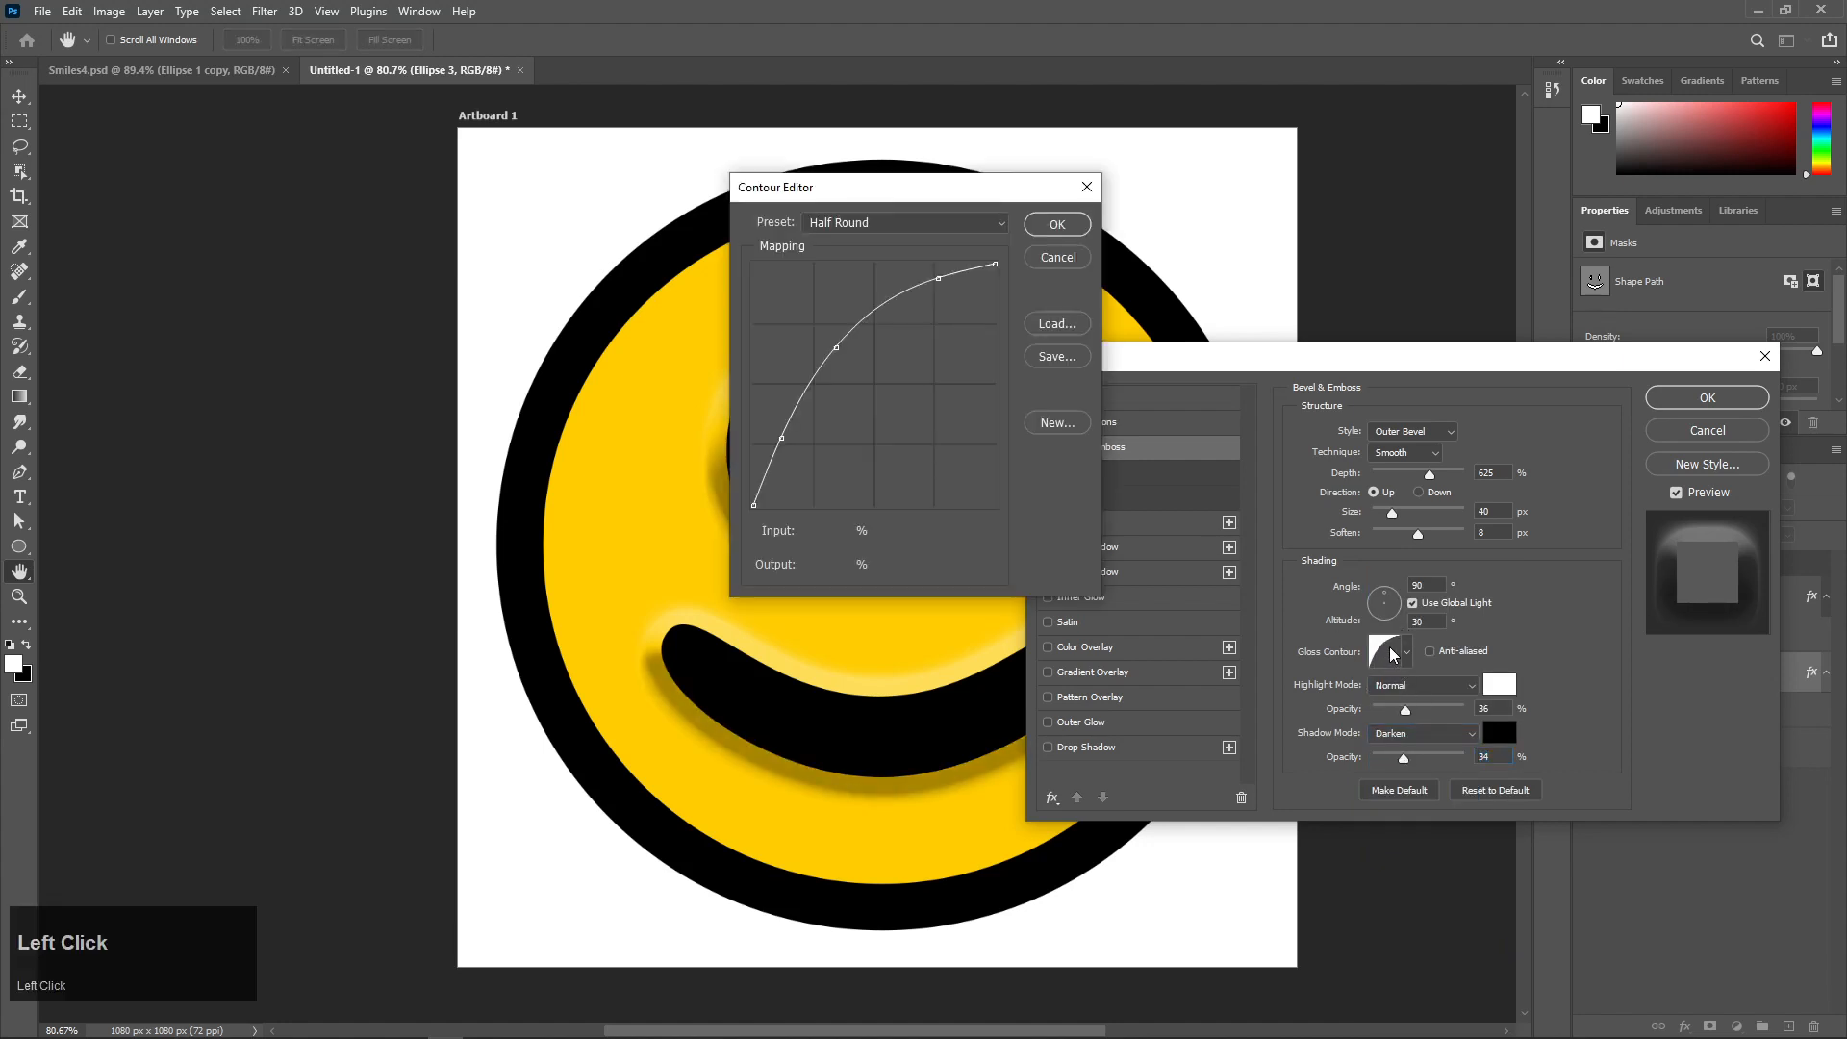
{"action": "left_click_drag", "start_coordinate": [836, 347], "coordinate": [881, 421]}
{"action": "left_click", "coordinate": [1064, 256]}
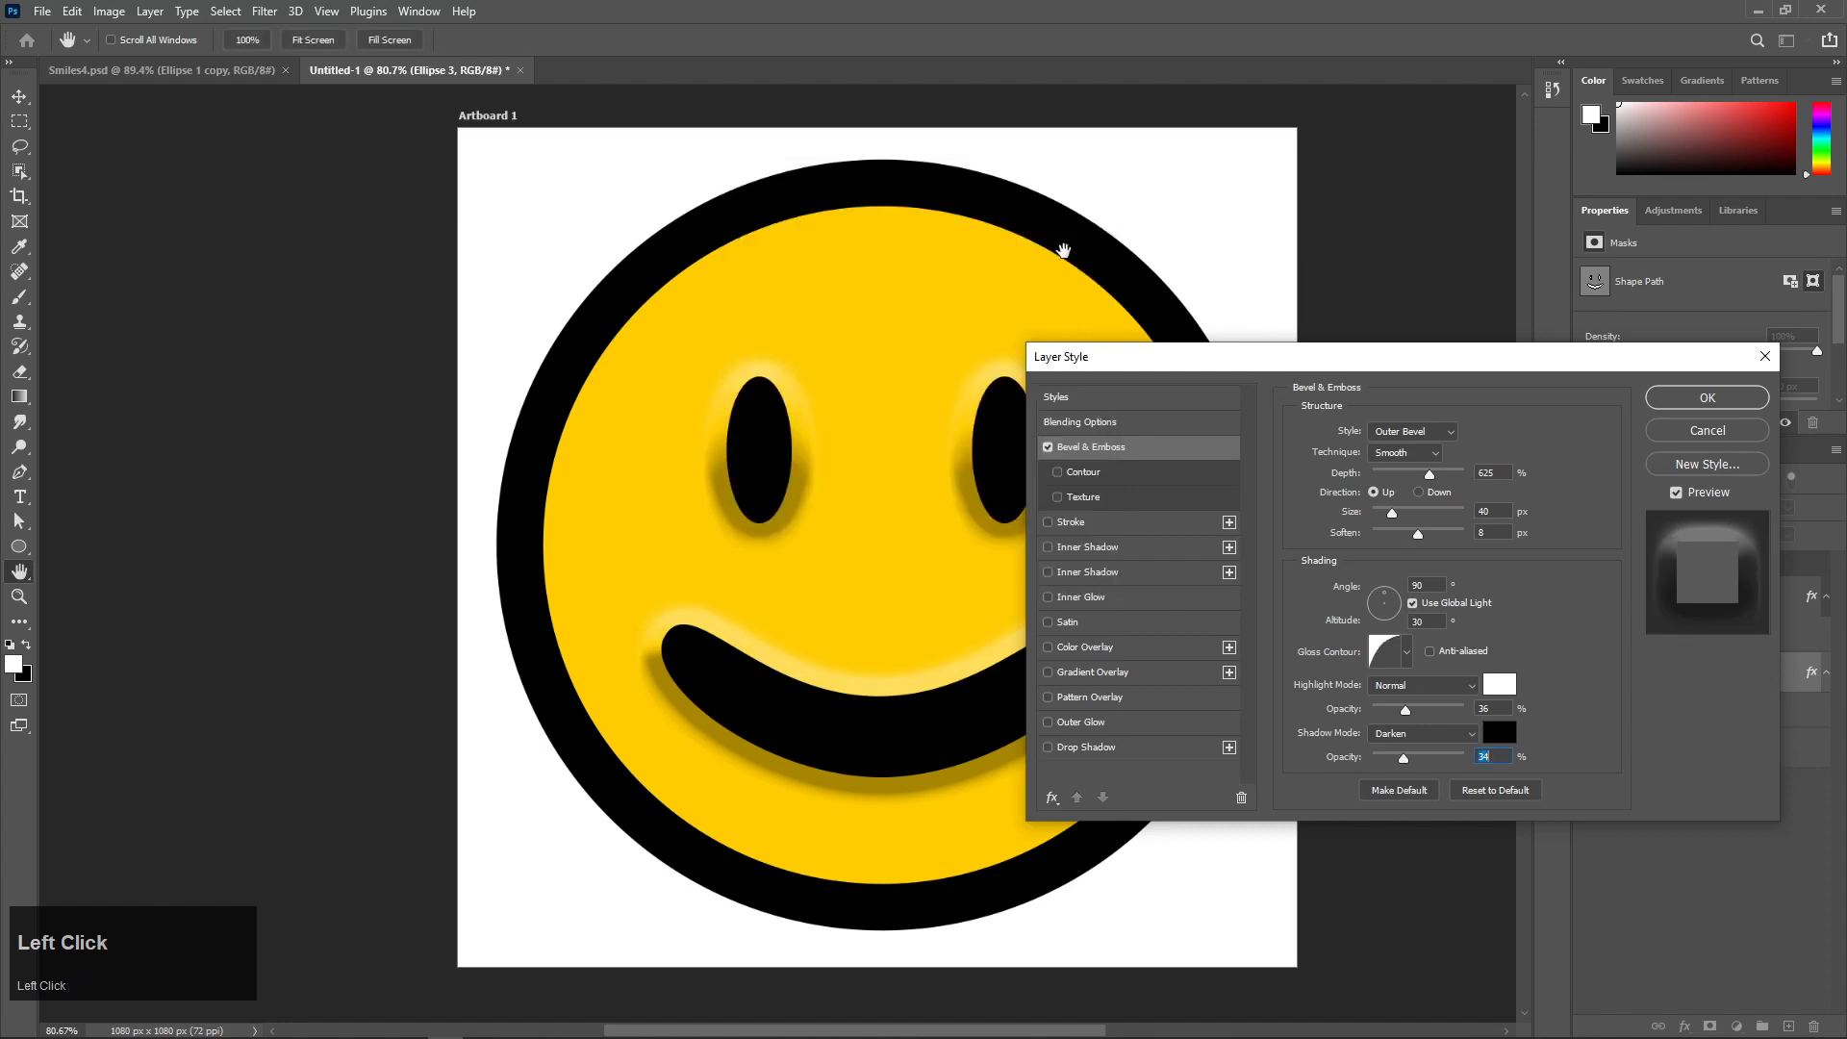
- Enable the bevel's Contour option and bend its curve downward with a point at input 69%, output 40%
{"action": "left_click", "coordinate": [1056, 473]}
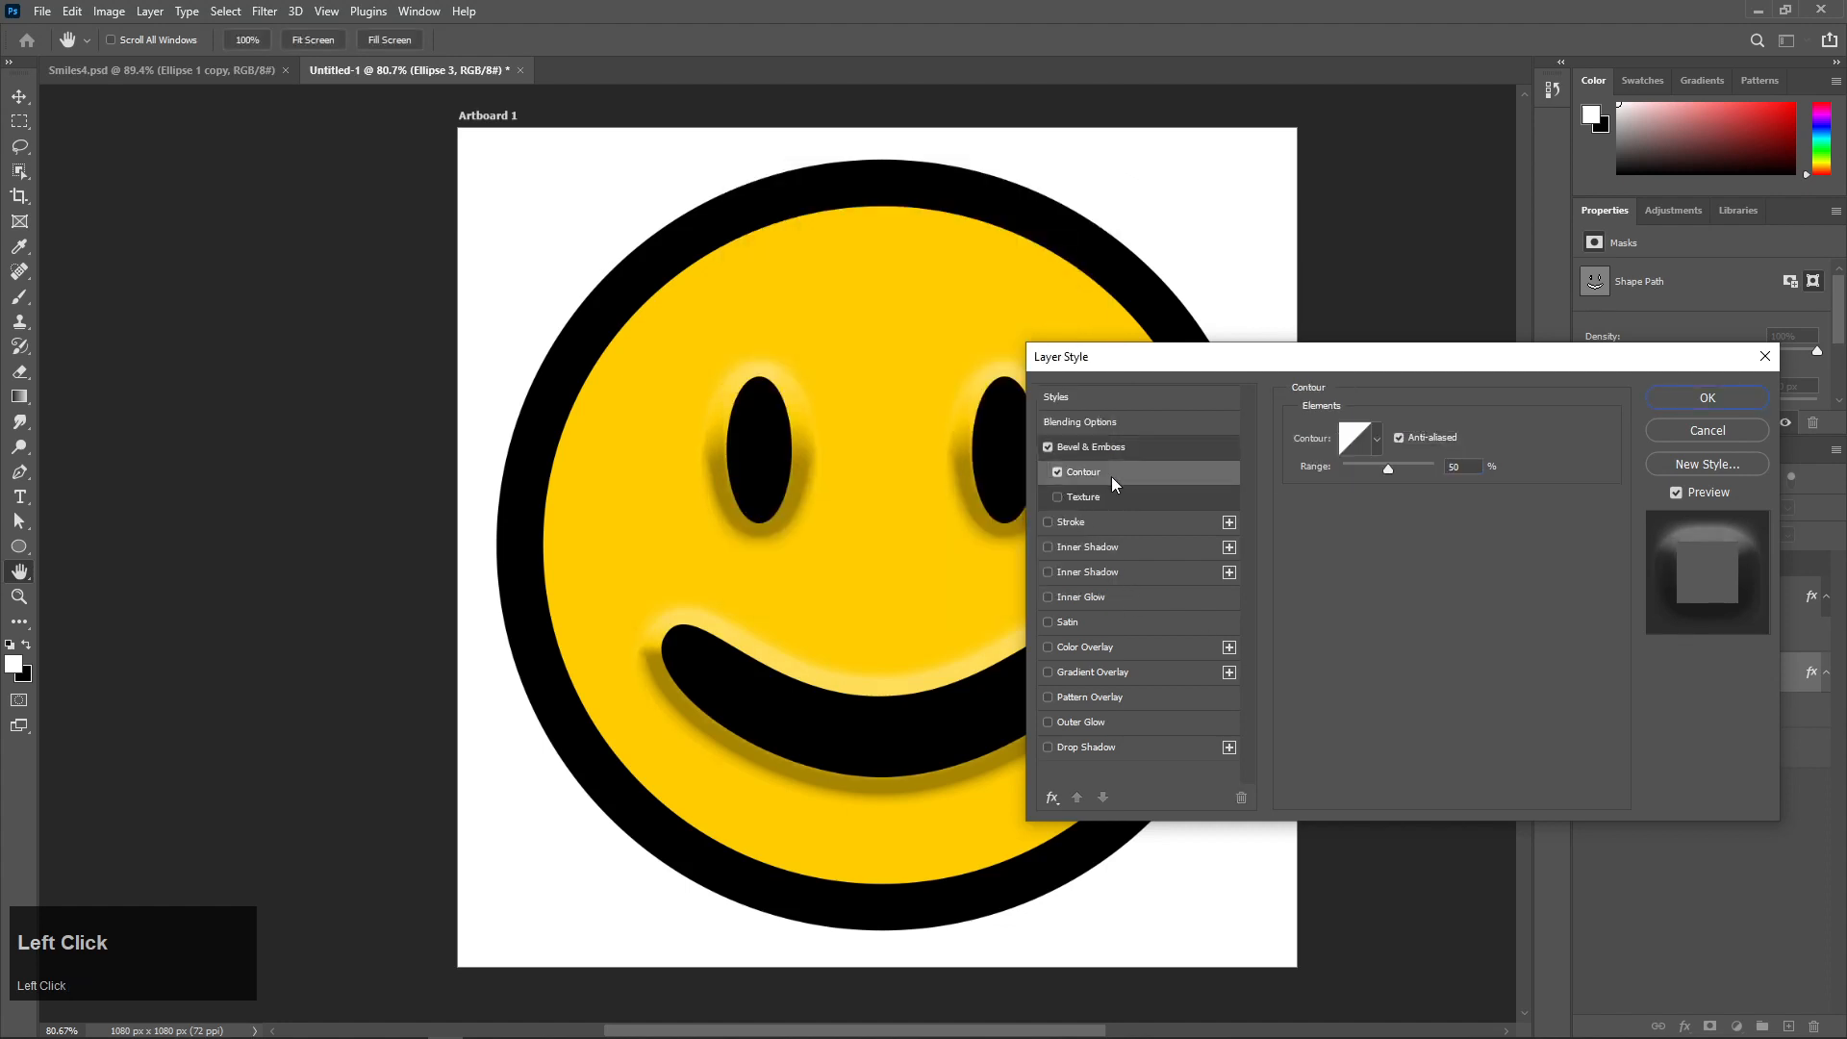
{"action": "left_click", "coordinate": [1352, 448]}
{"action": "left_click", "coordinate": [875, 386]}
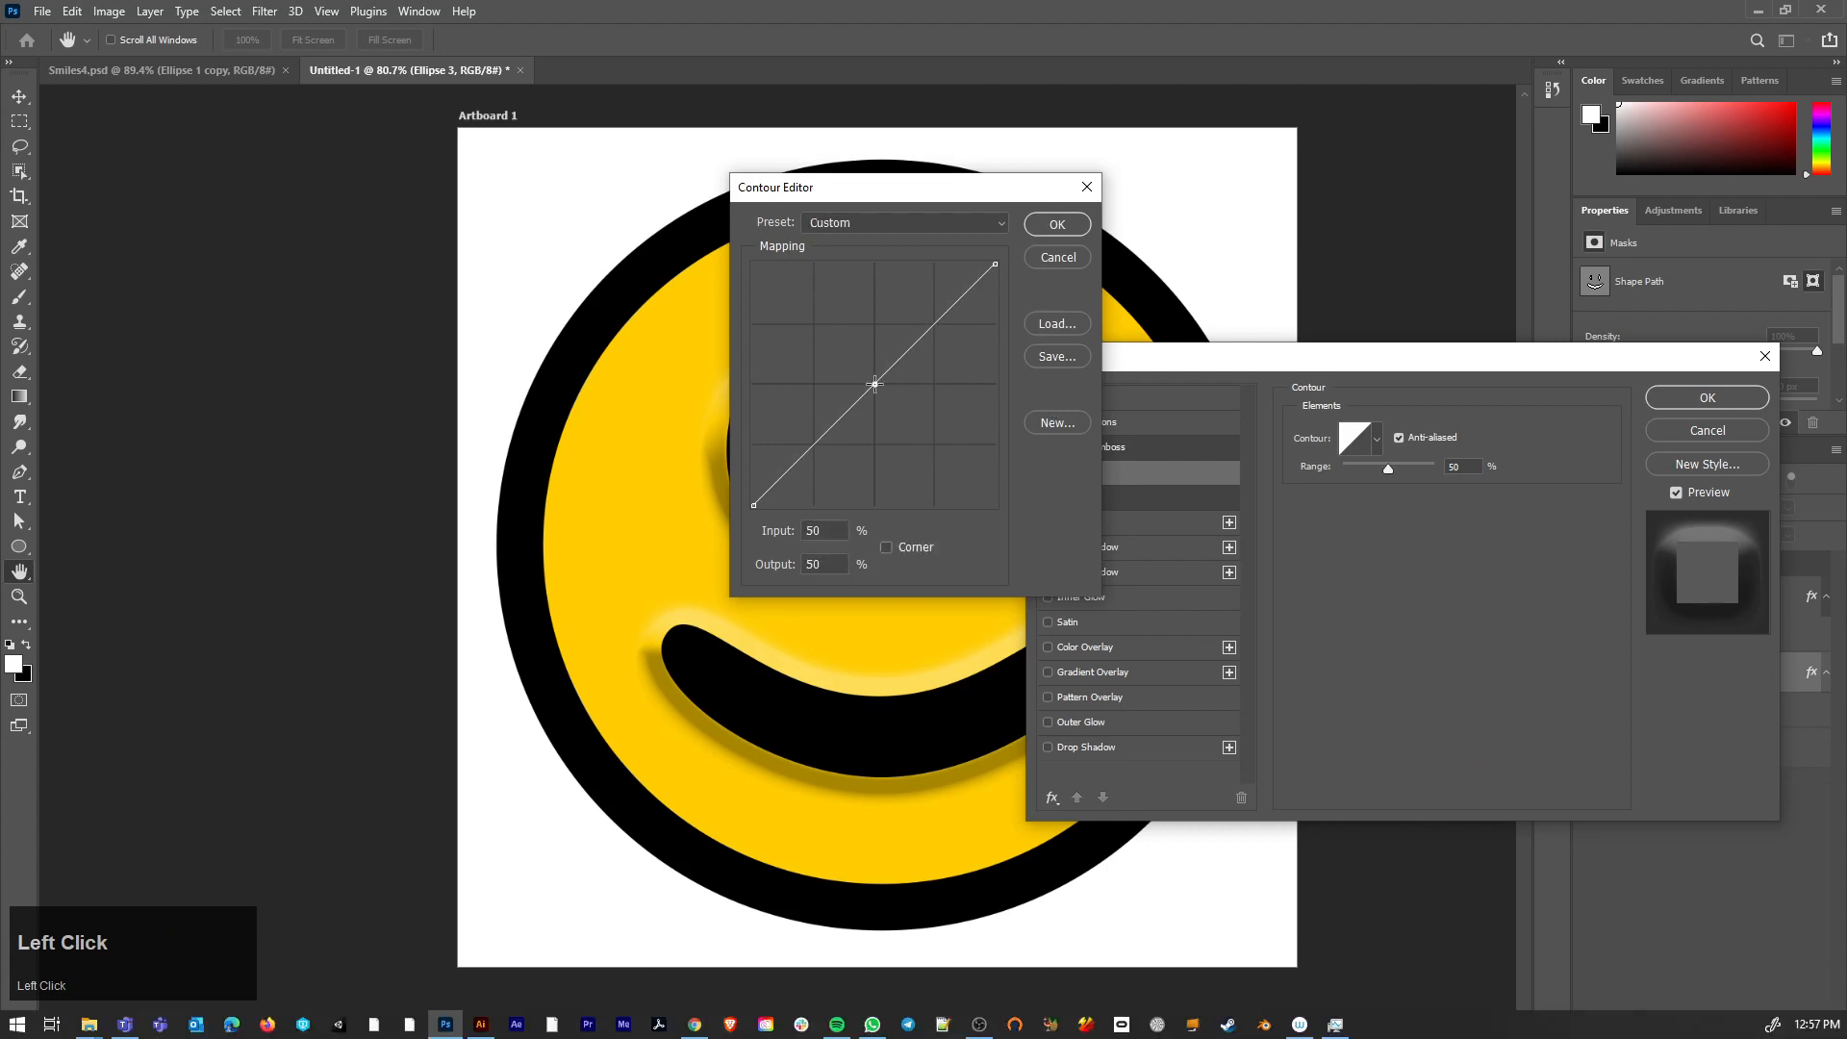
{"action": "left_click_drag", "start_coordinate": [878, 395], "coordinate": [920, 410]}
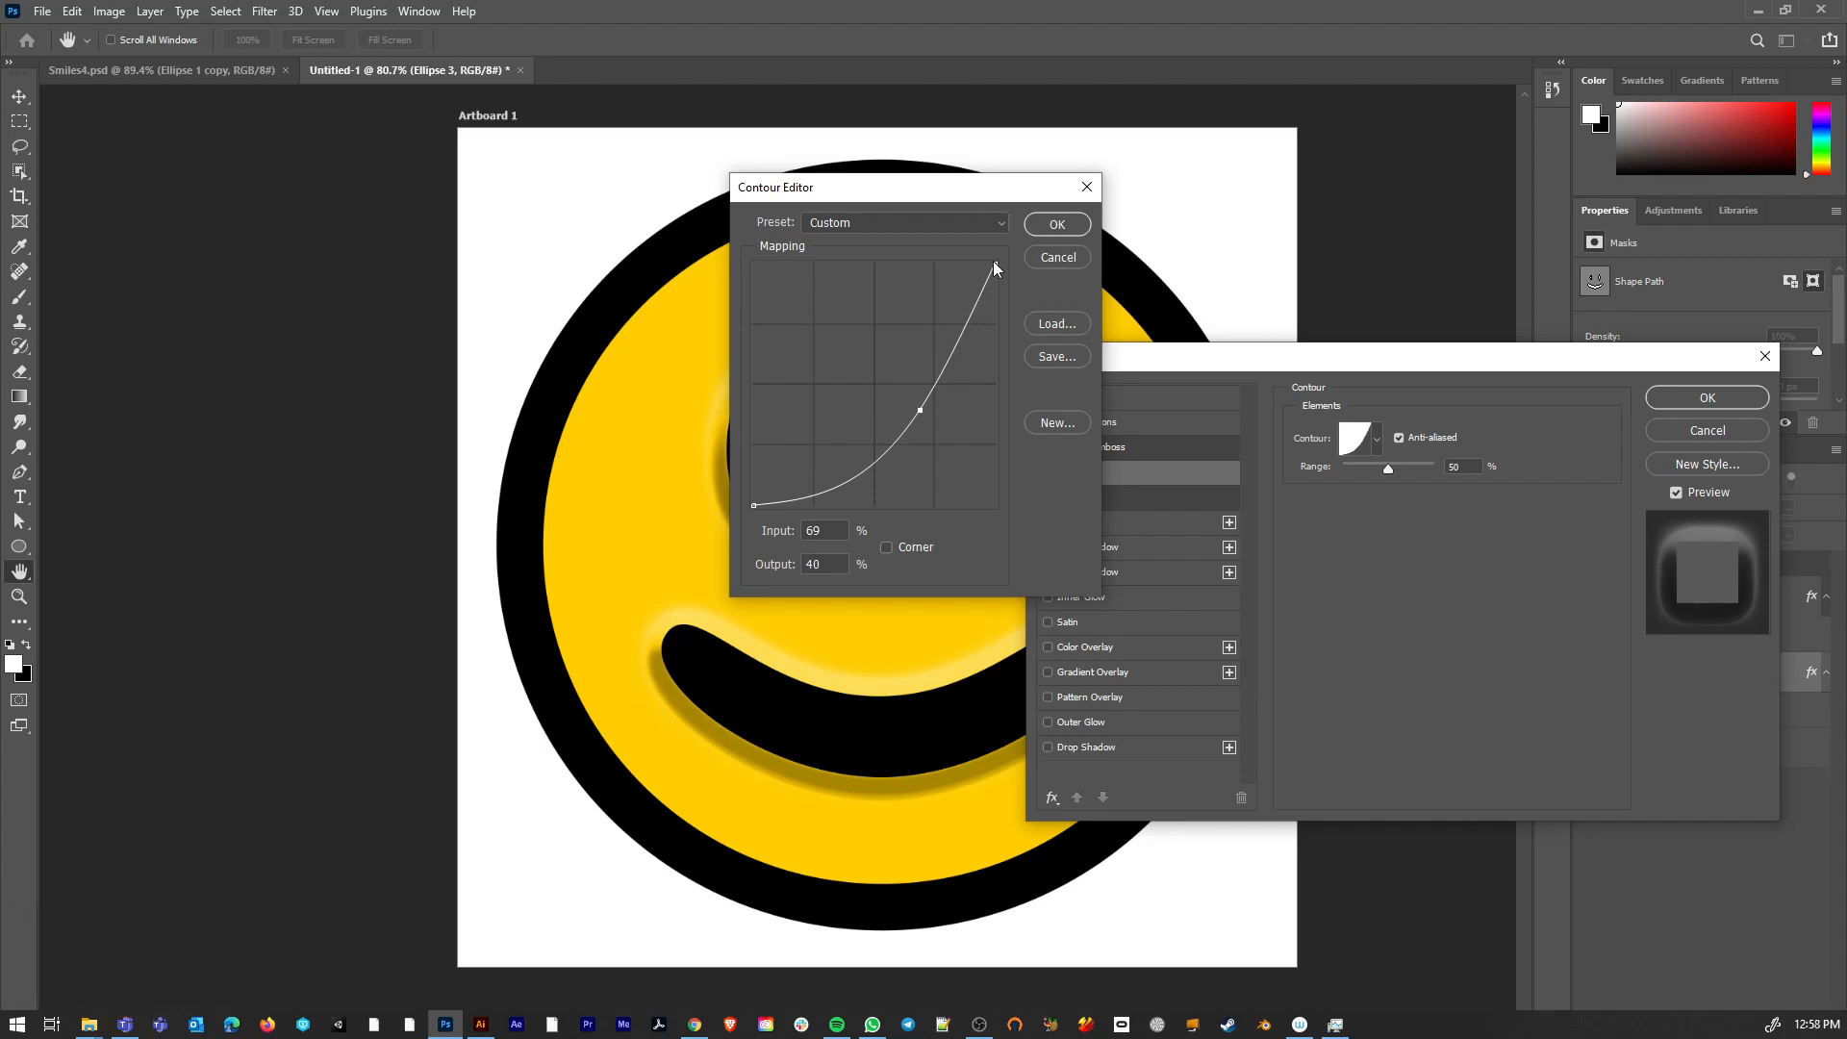
{"action": "left_click", "coordinate": [1052, 224]}
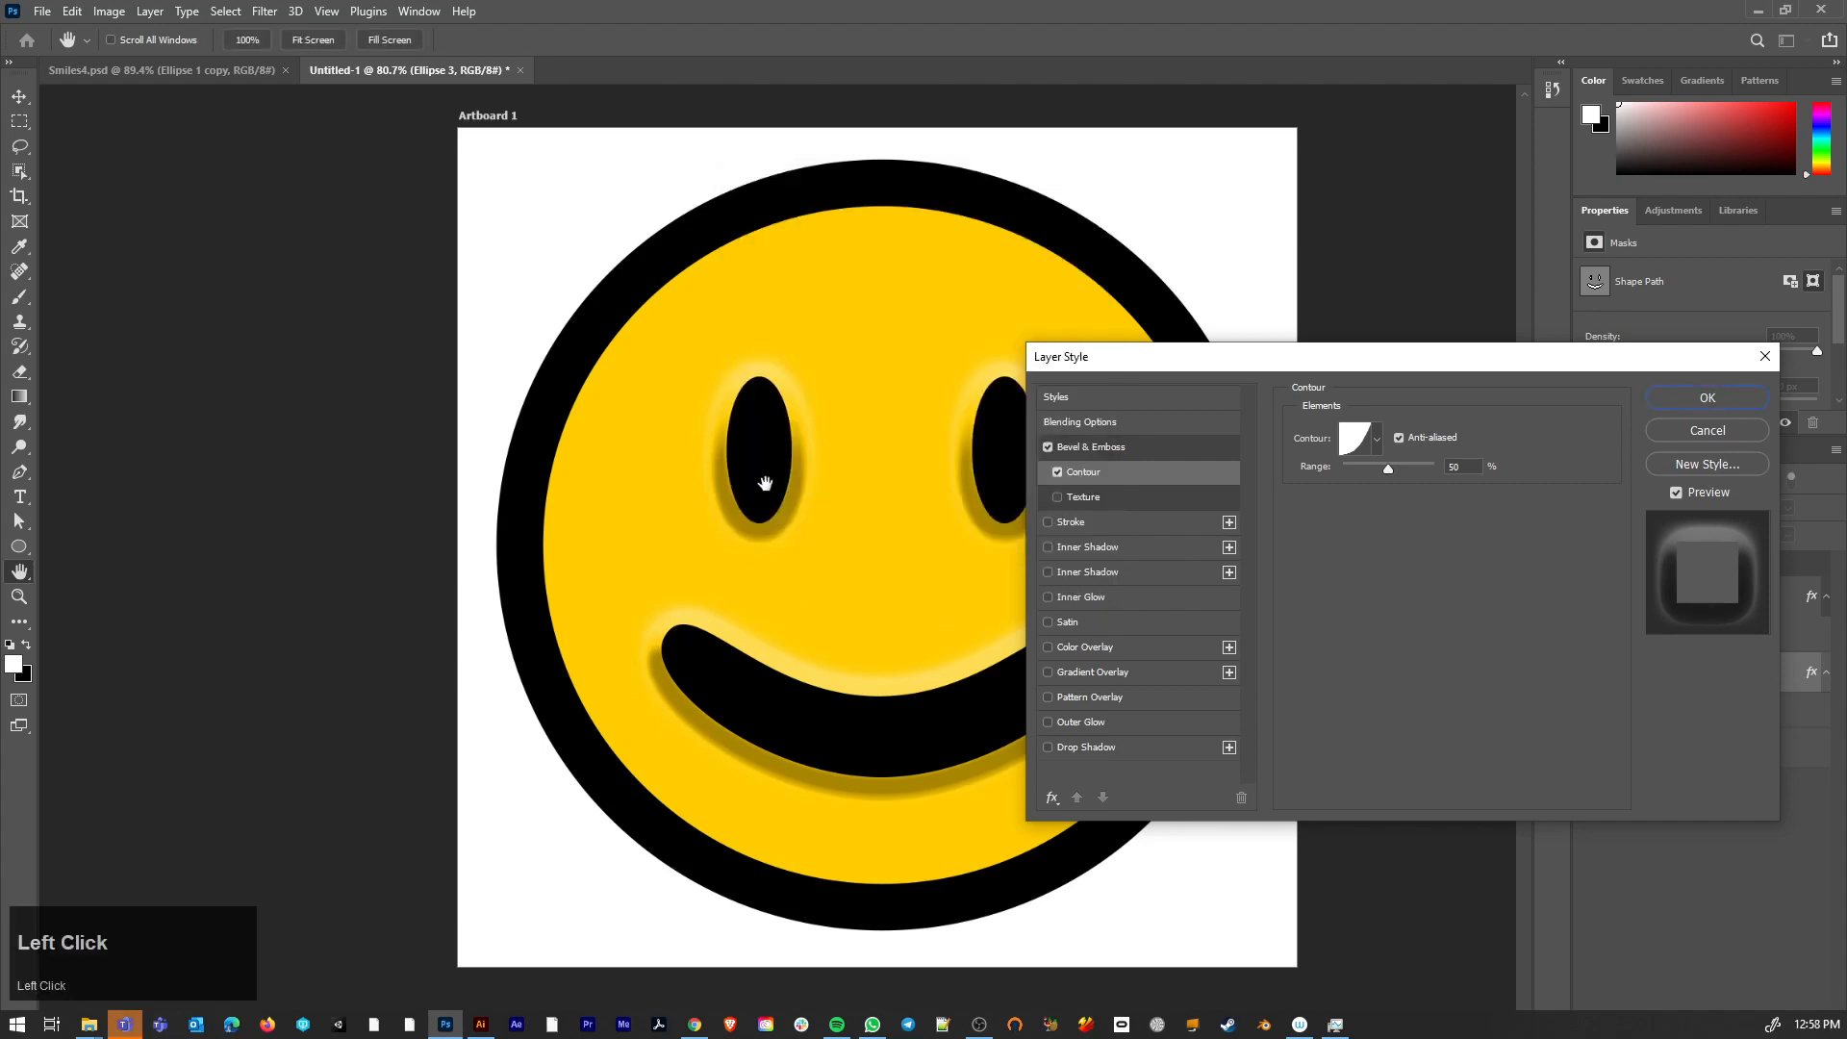
{"action": "left_click", "coordinate": [1375, 439]}
{"action": "left_click", "coordinate": [1360, 441]}
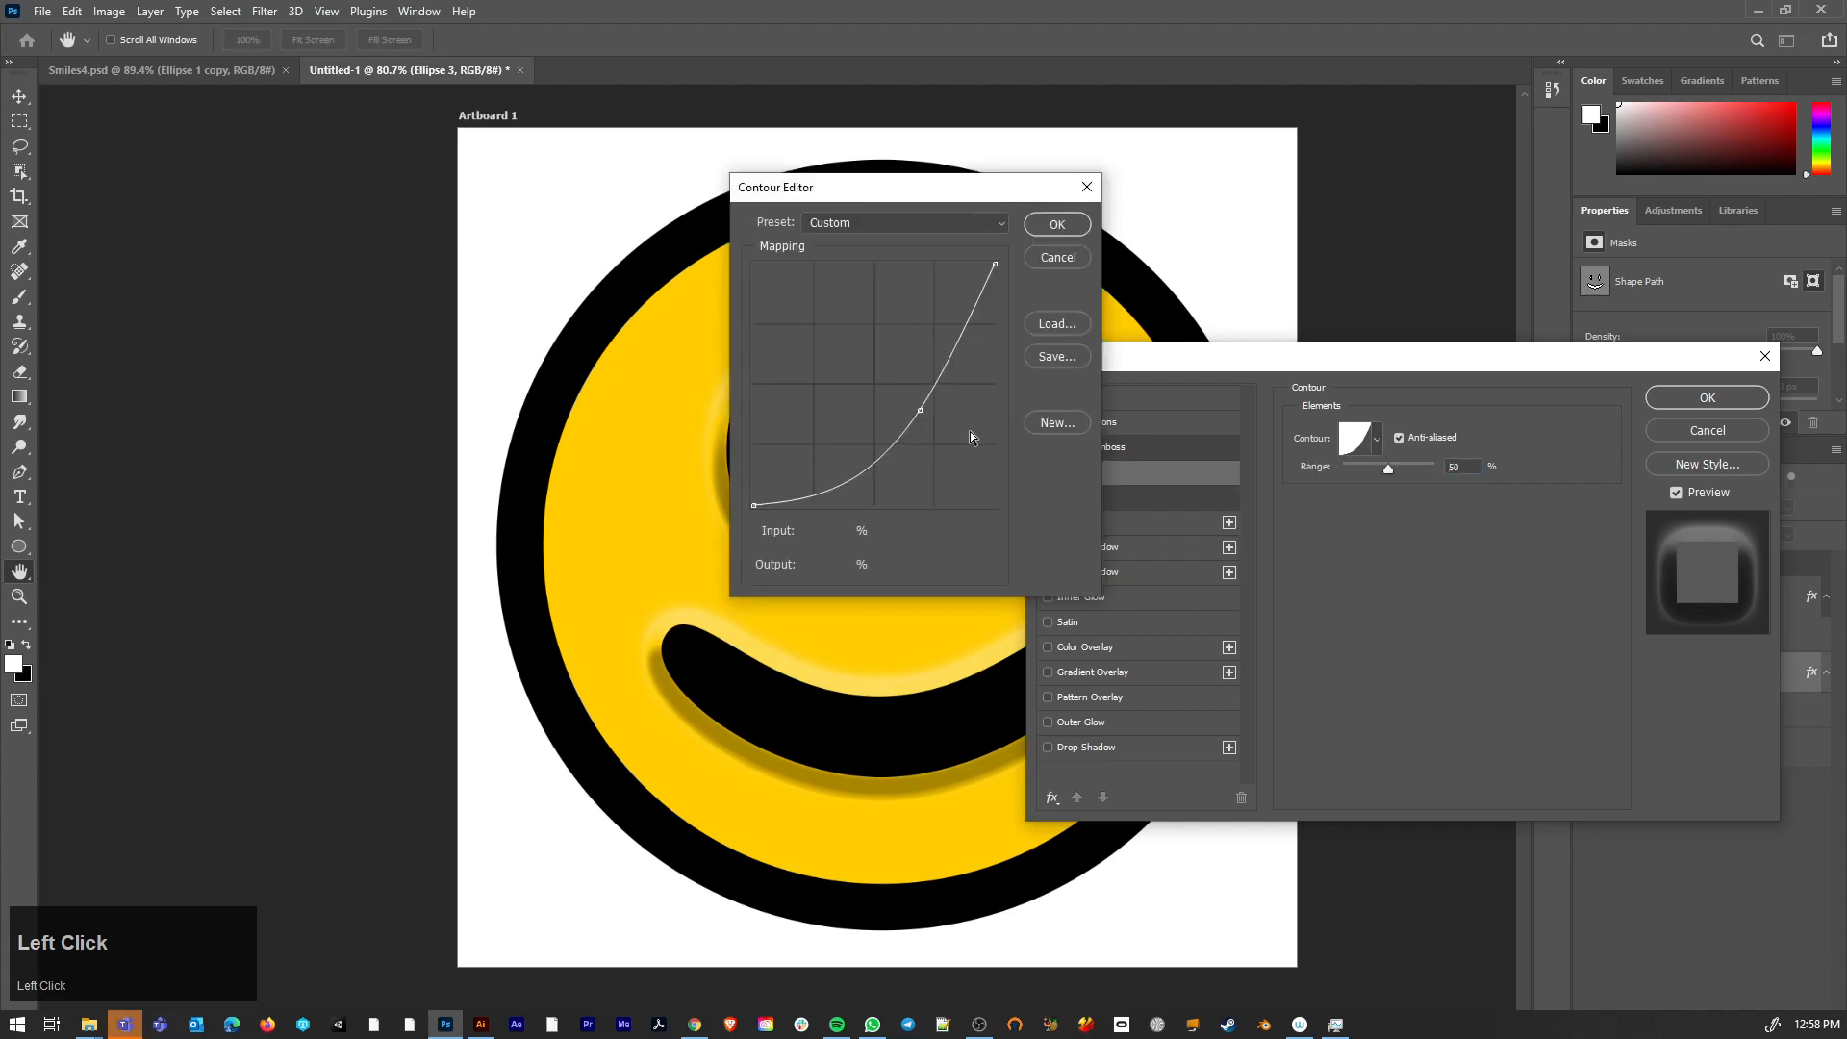
{"action": "left_click", "coordinate": [1068, 253]}
{"action": "left_click", "coordinate": [1356, 441]}
{"action": "left_click", "coordinate": [1058, 257]}
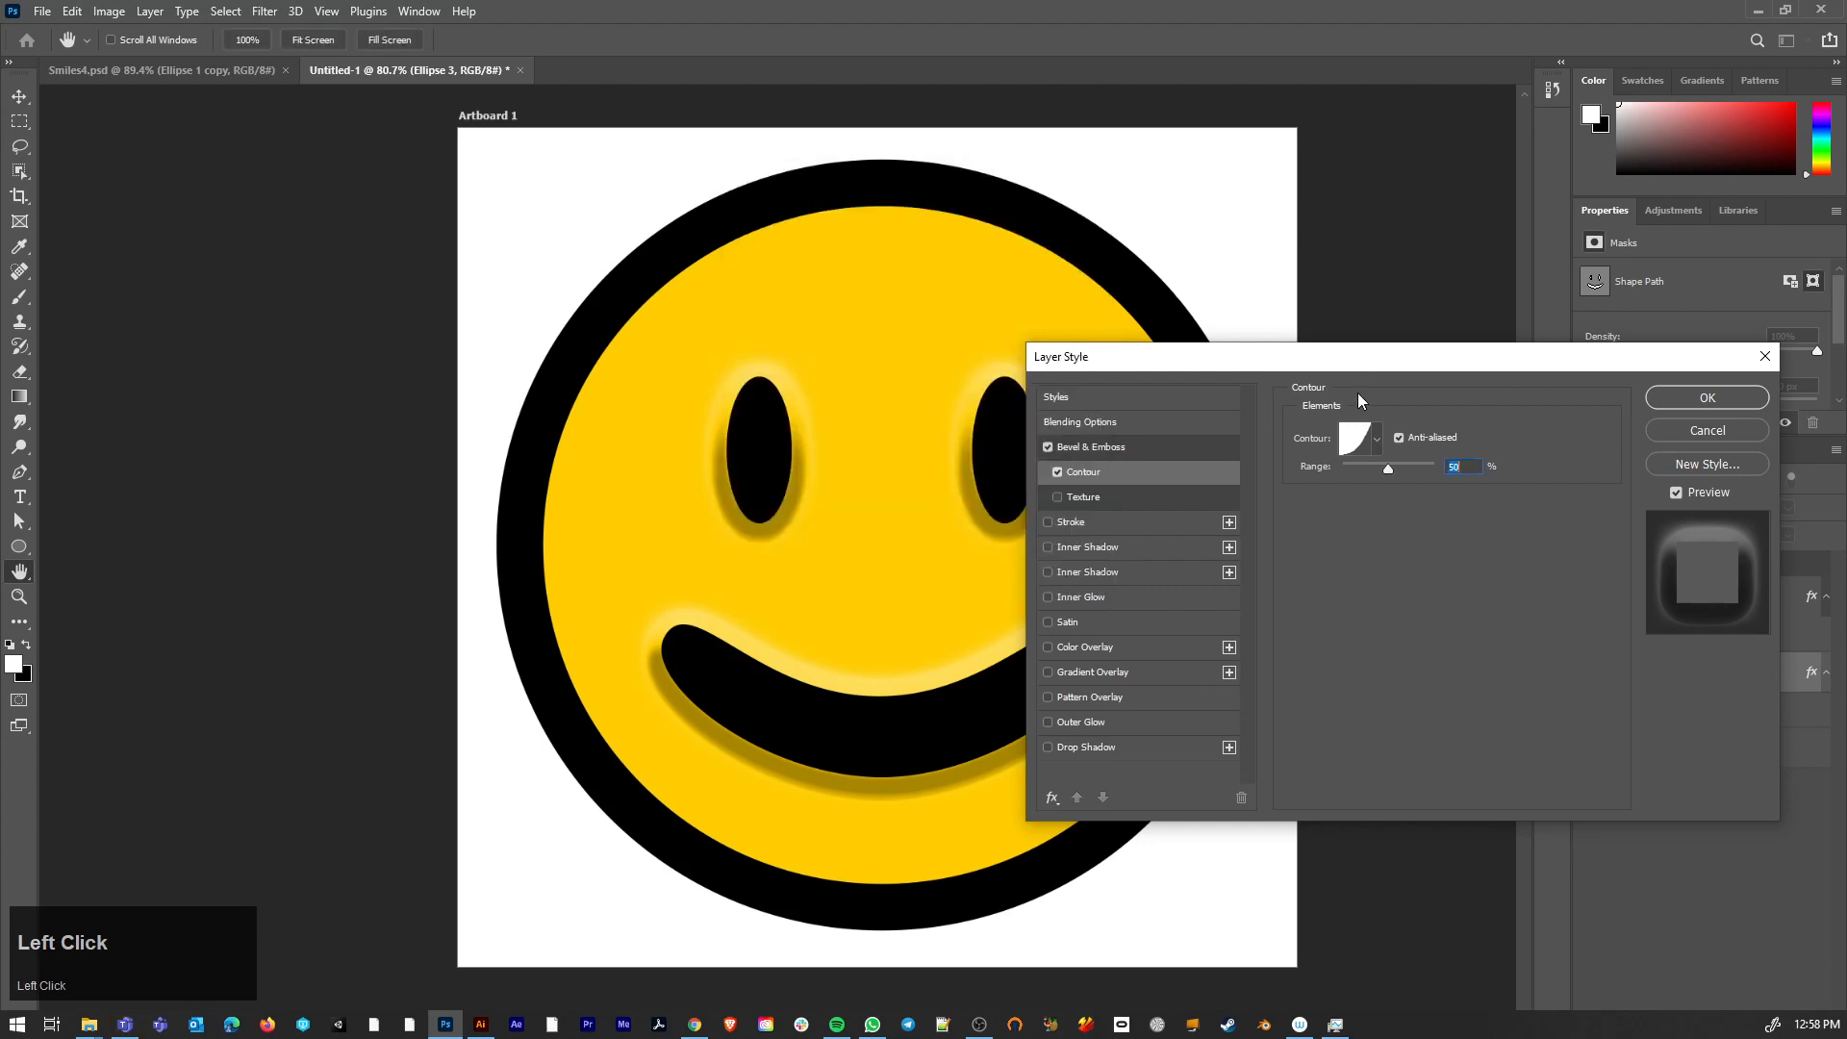
- Switch the bevel contour to Half Round, reshape it into a smooth S-curve through input/output points 25/8 and about 85/89, and apply the style
{"action": "left_click", "coordinate": [1379, 439]}
{"action": "left_click", "coordinate": [1260, 516]}
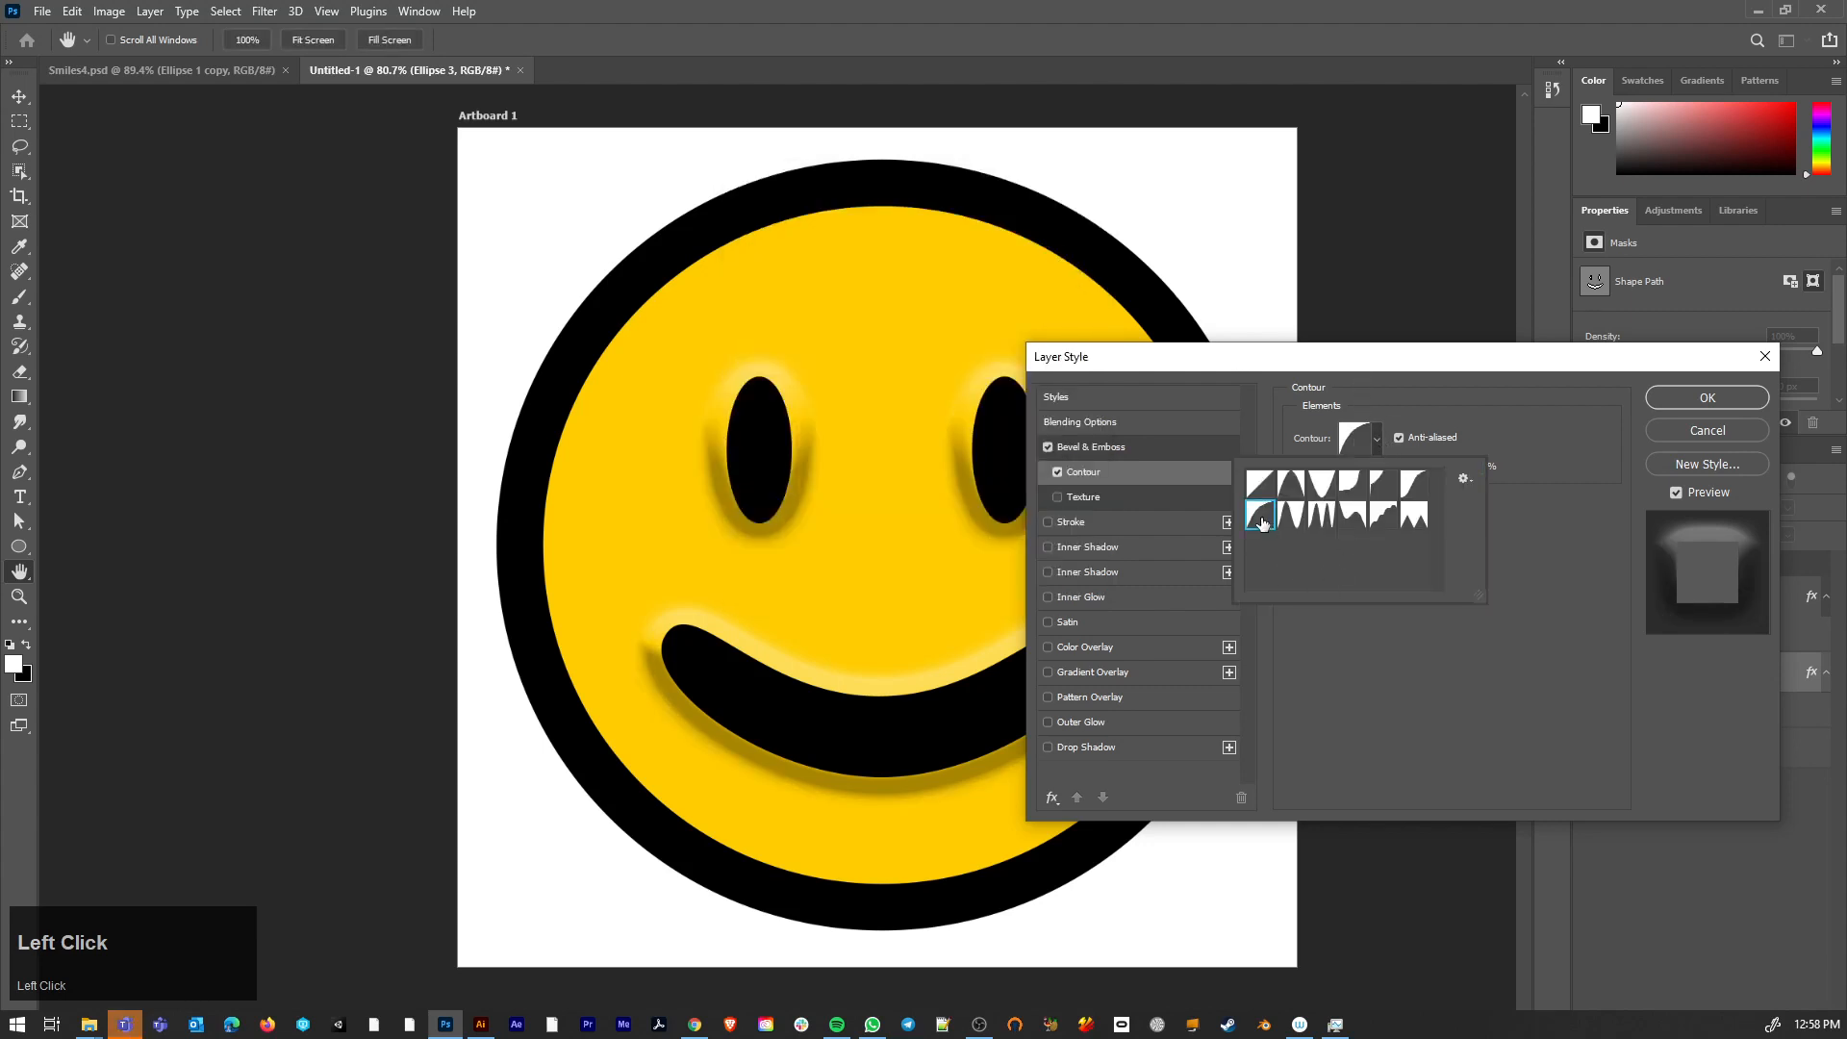
{"action": "left_click", "coordinate": [1355, 439]}
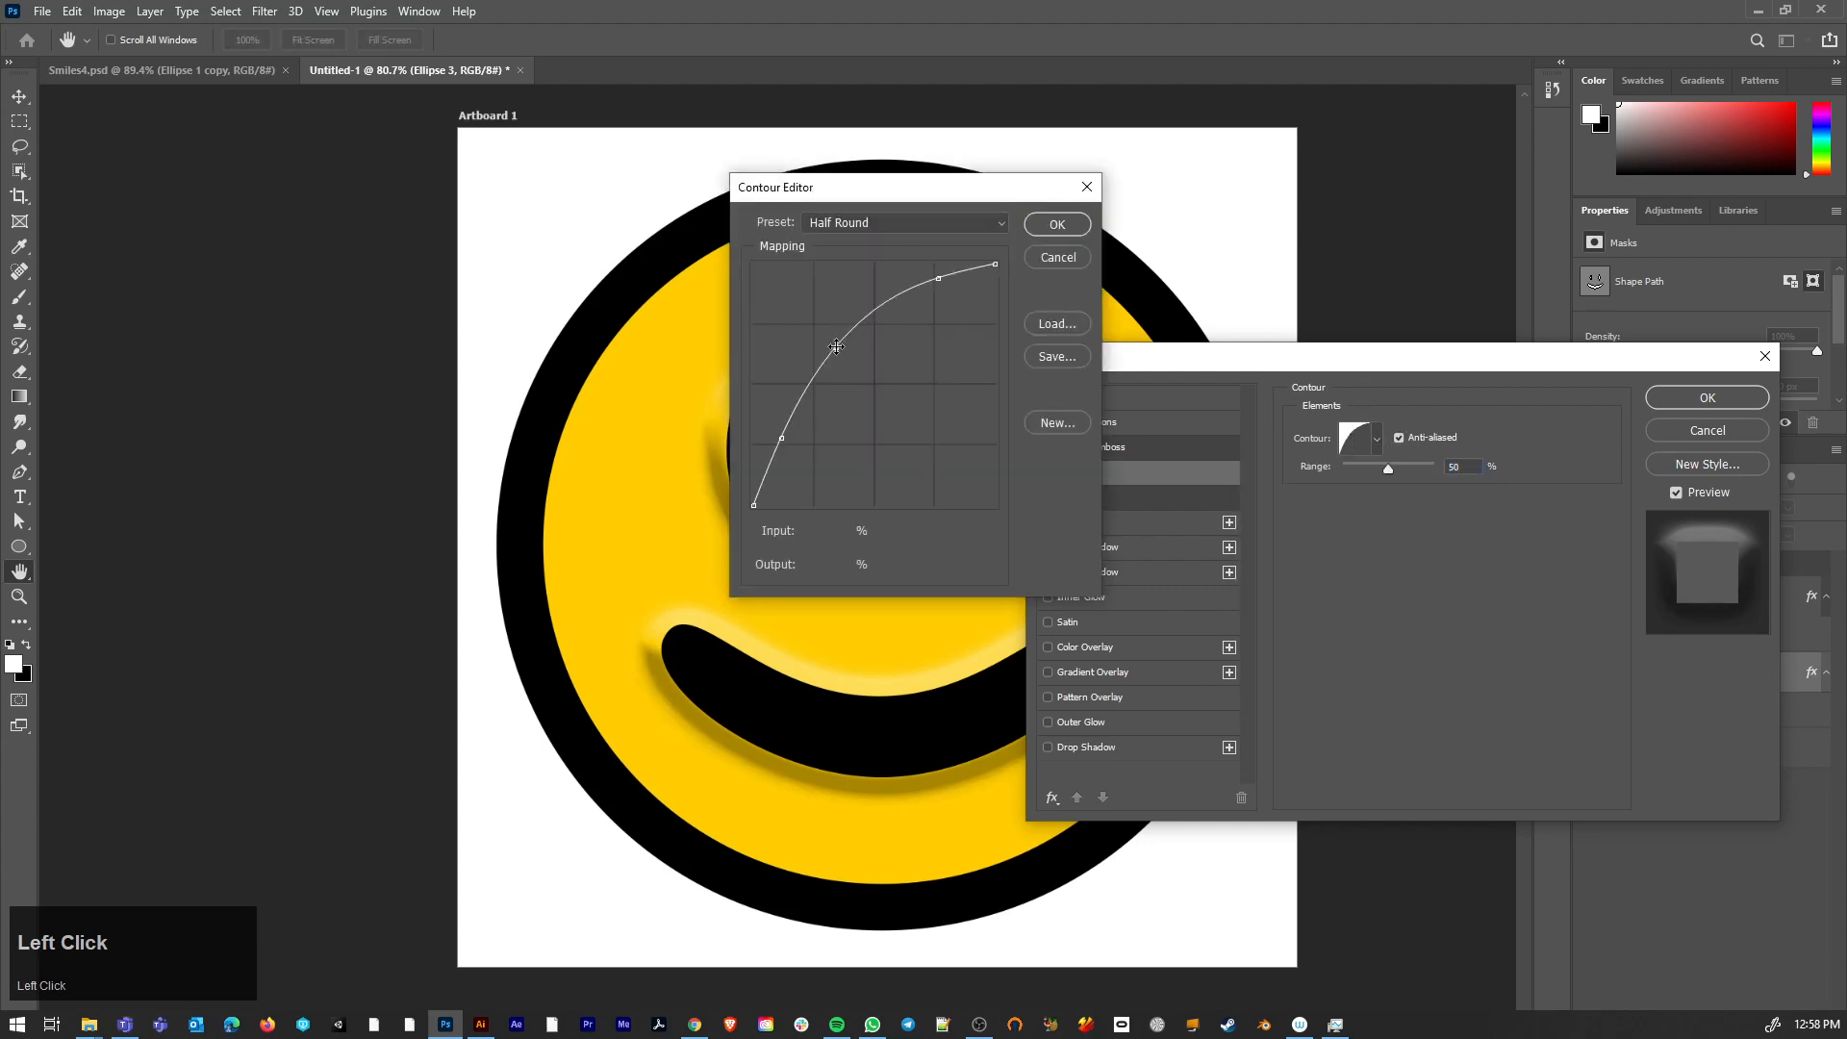
{"action": "left_click_drag", "start_coordinate": [836, 349], "coordinate": [901, 414]}
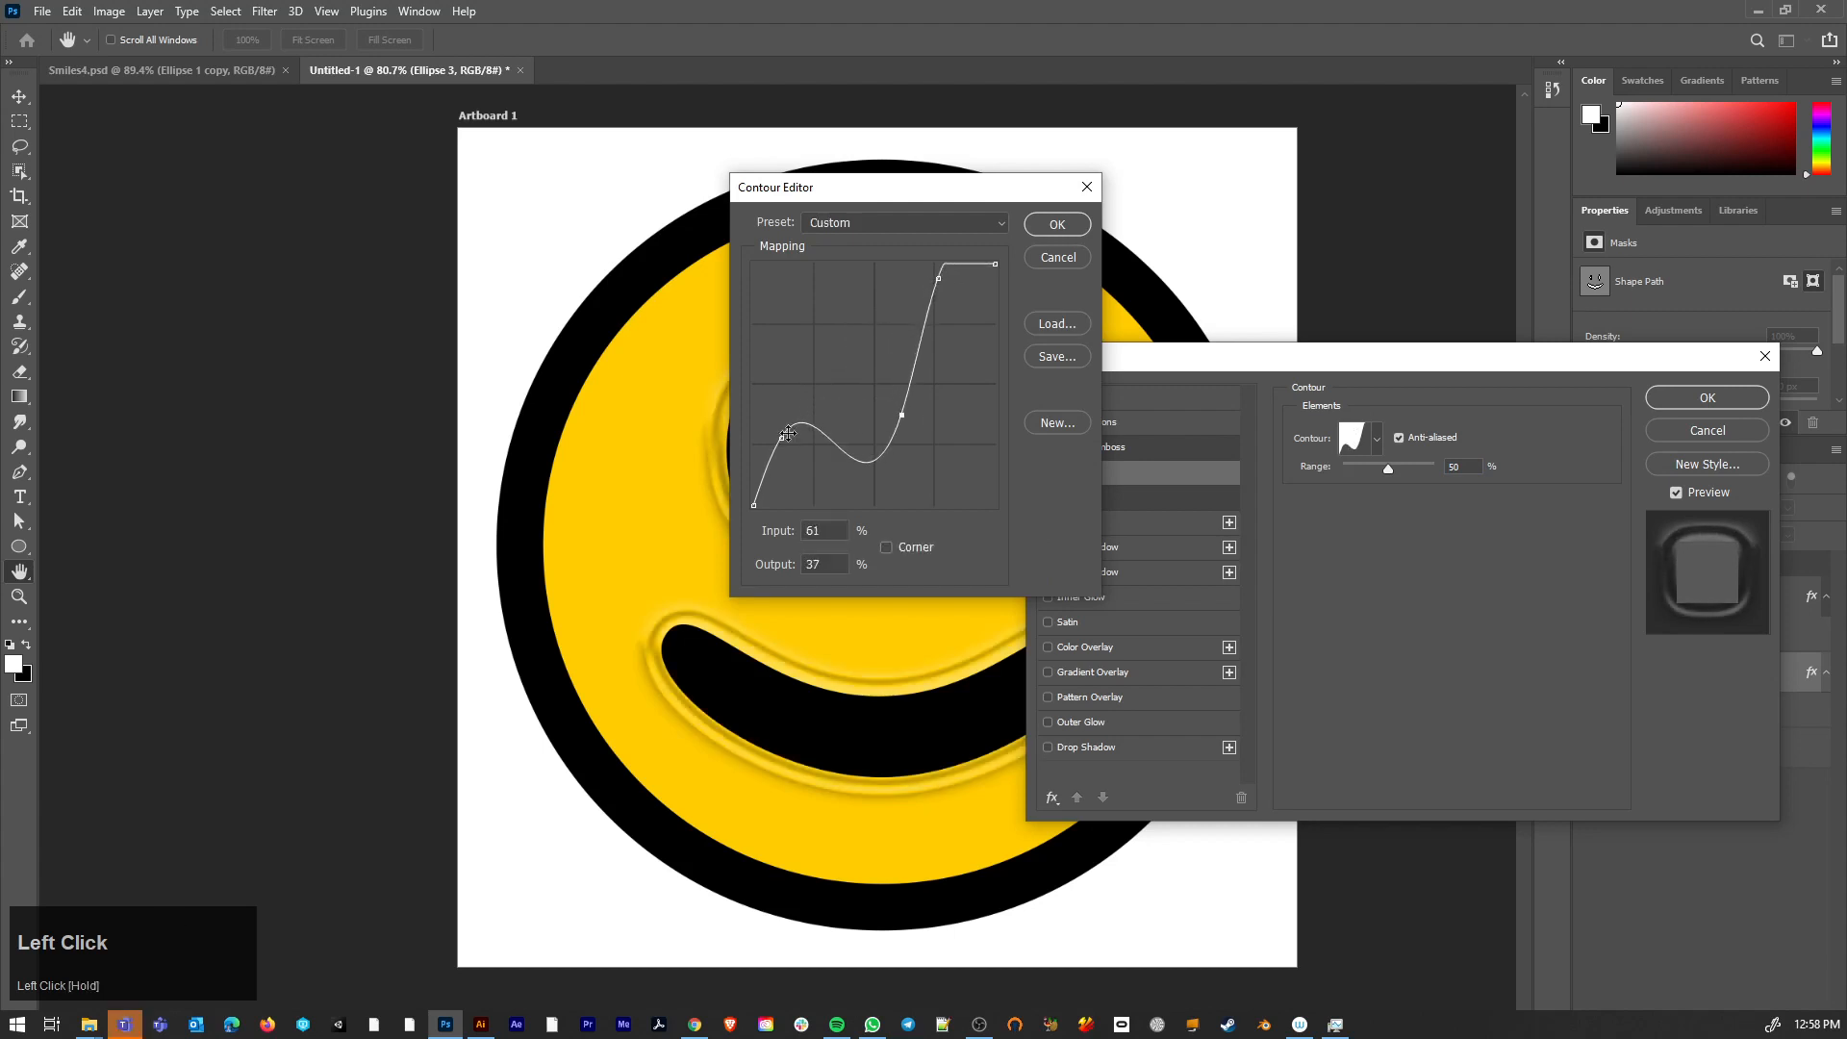
{"action": "left_click_drag", "start_coordinate": [781, 438], "coordinate": [819, 497]}
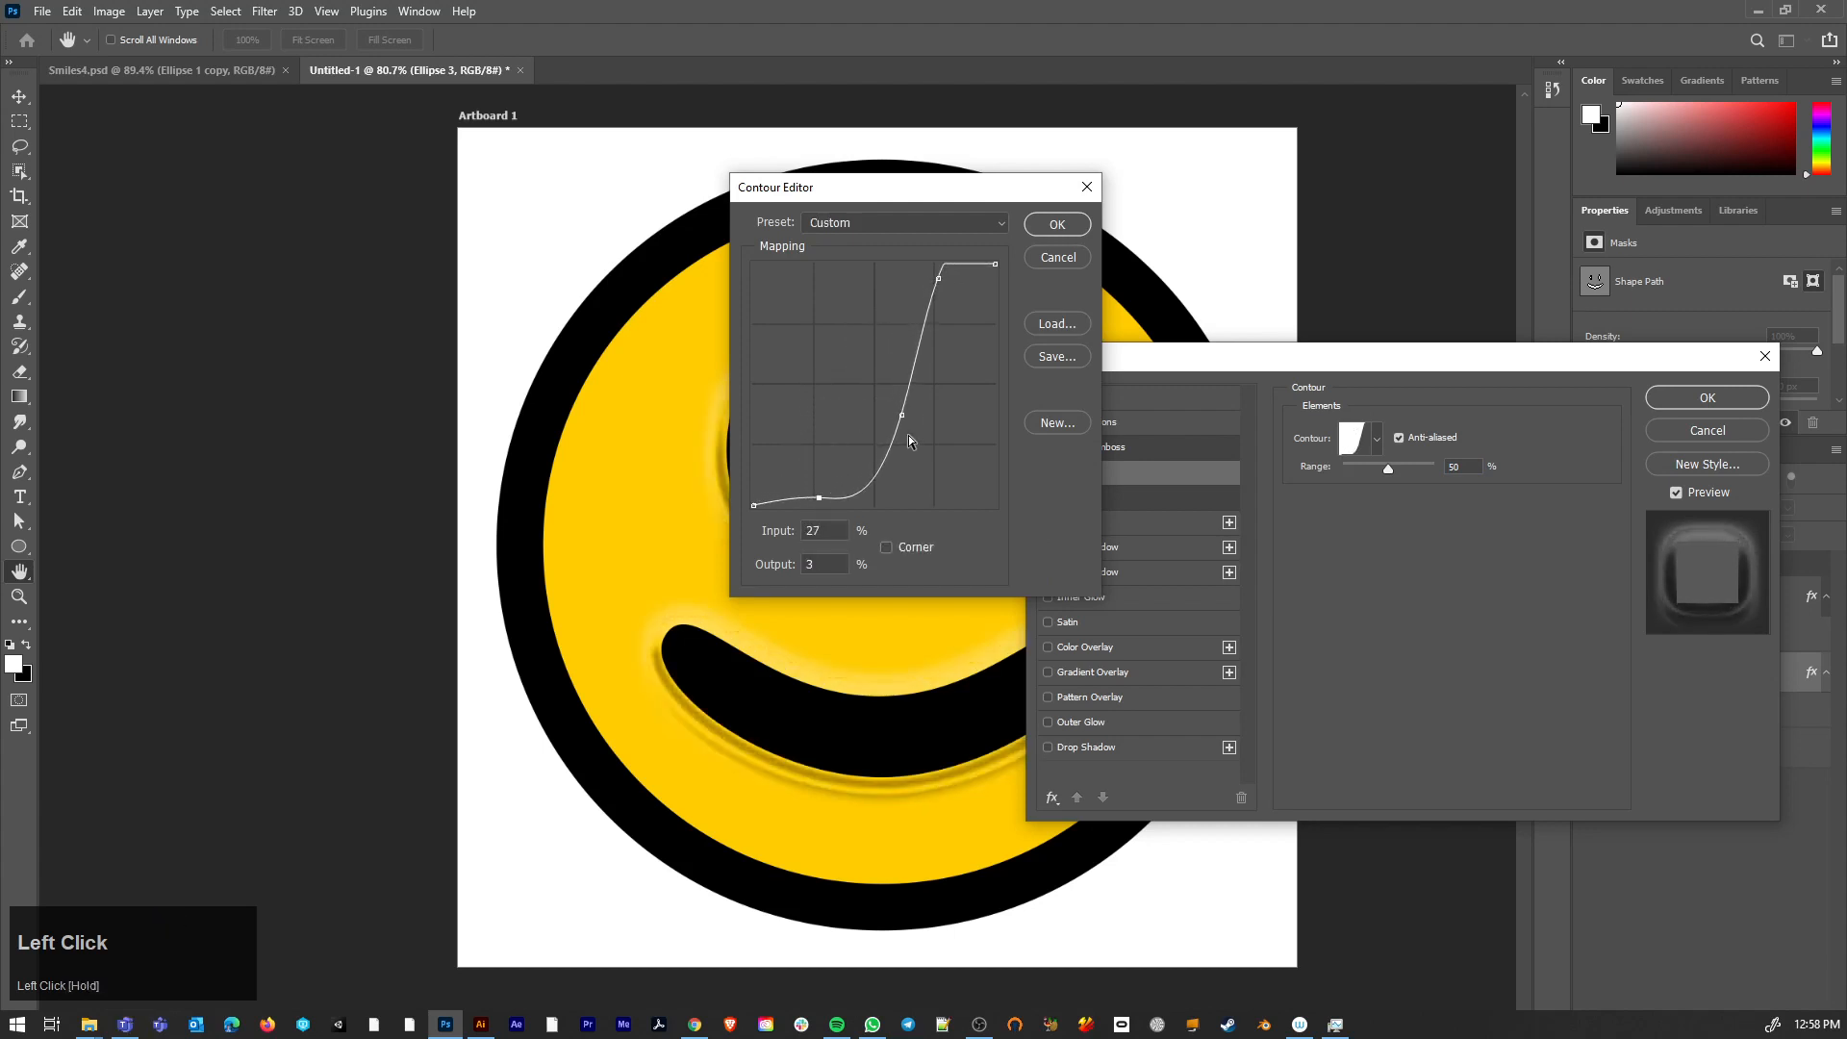
{"action": "left_click_drag", "start_coordinate": [900, 415], "coordinate": [899, 387]}
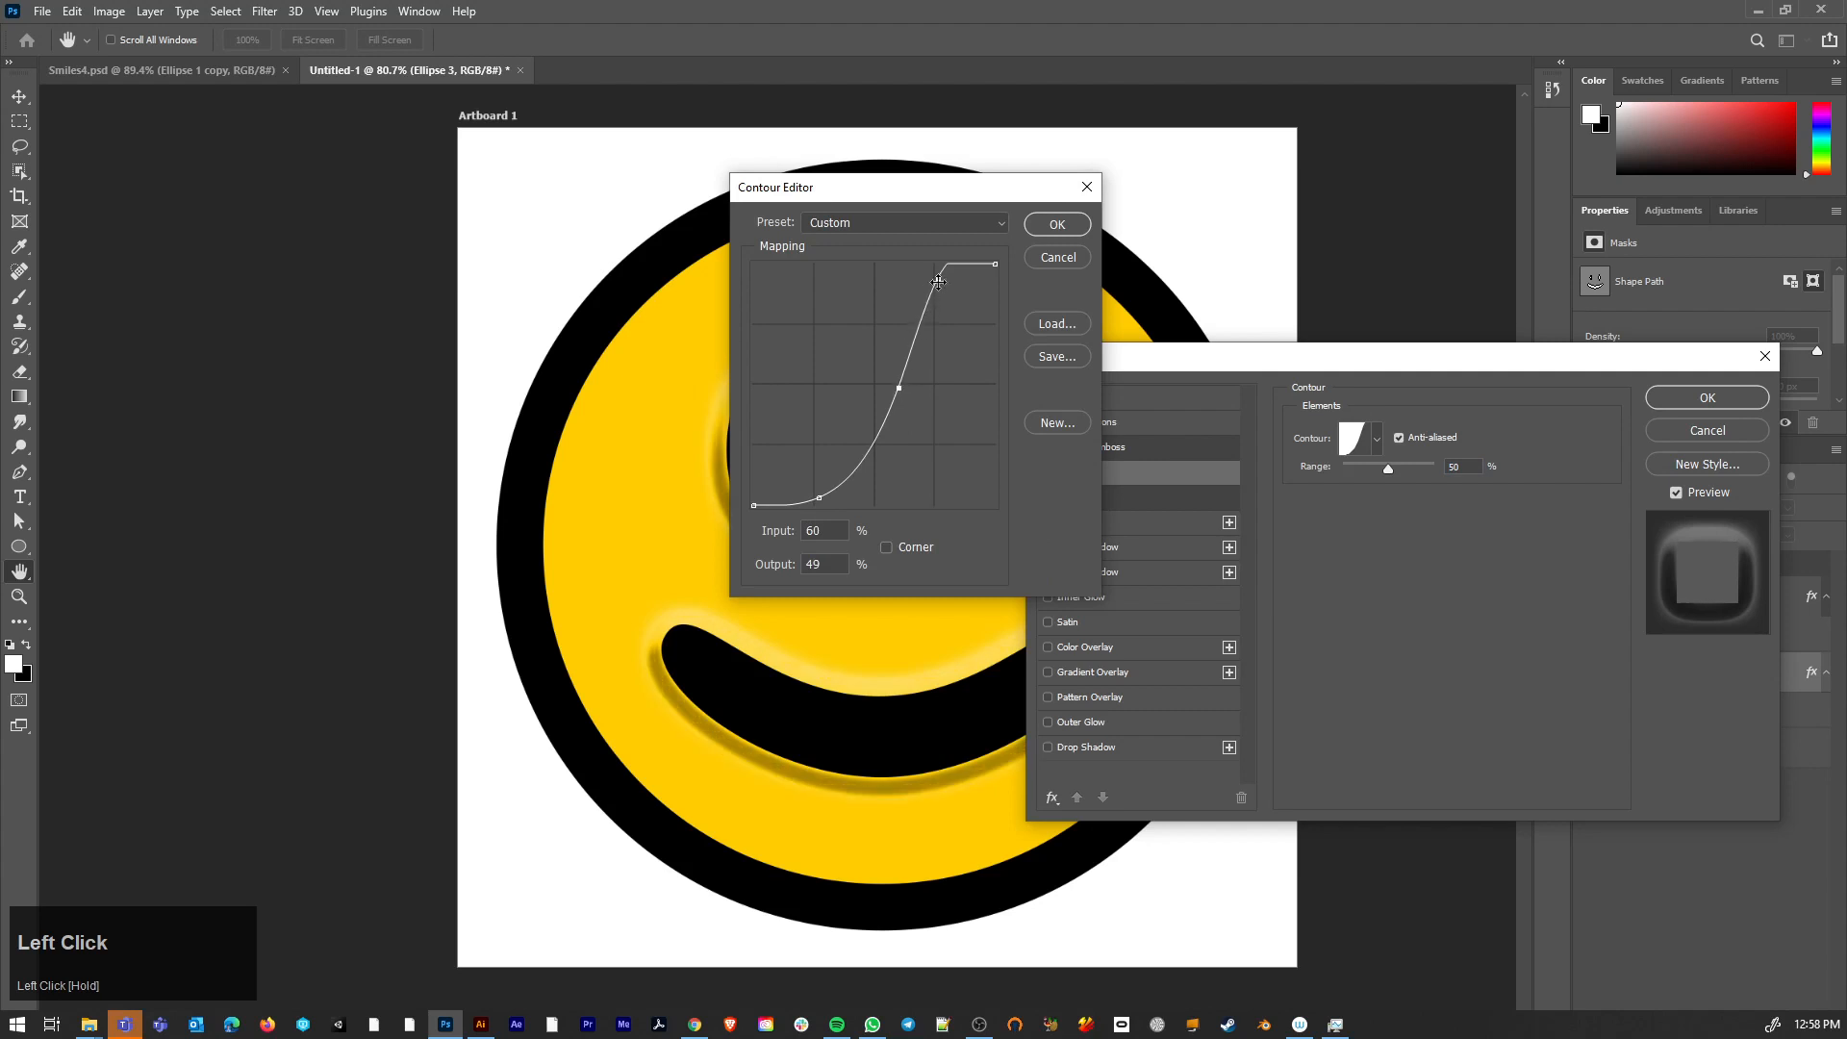
{"action": "left_click_drag", "start_coordinate": [938, 278], "coordinate": [953, 288]}
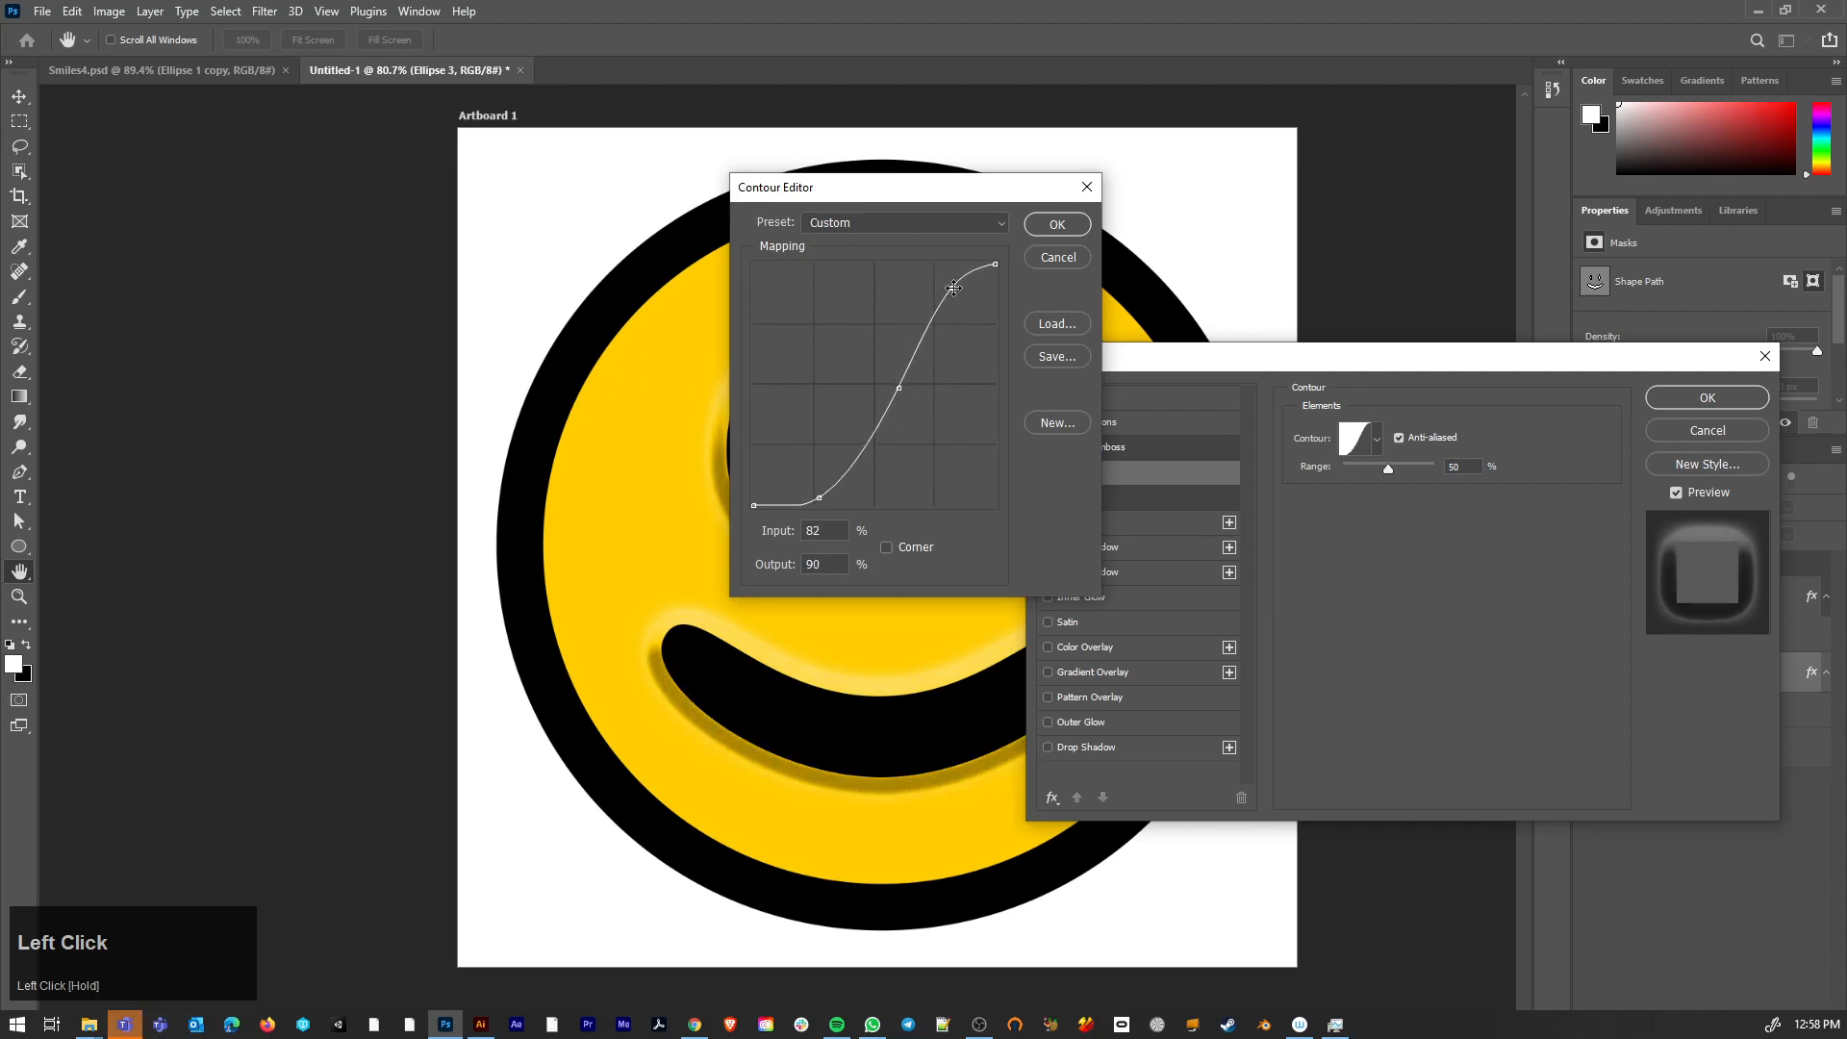
{"action": "left_click_drag", "start_coordinate": [905, 393], "coordinate": [891, 384]}
{"action": "left_click_drag", "start_coordinate": [951, 291], "coordinate": [959, 290]}
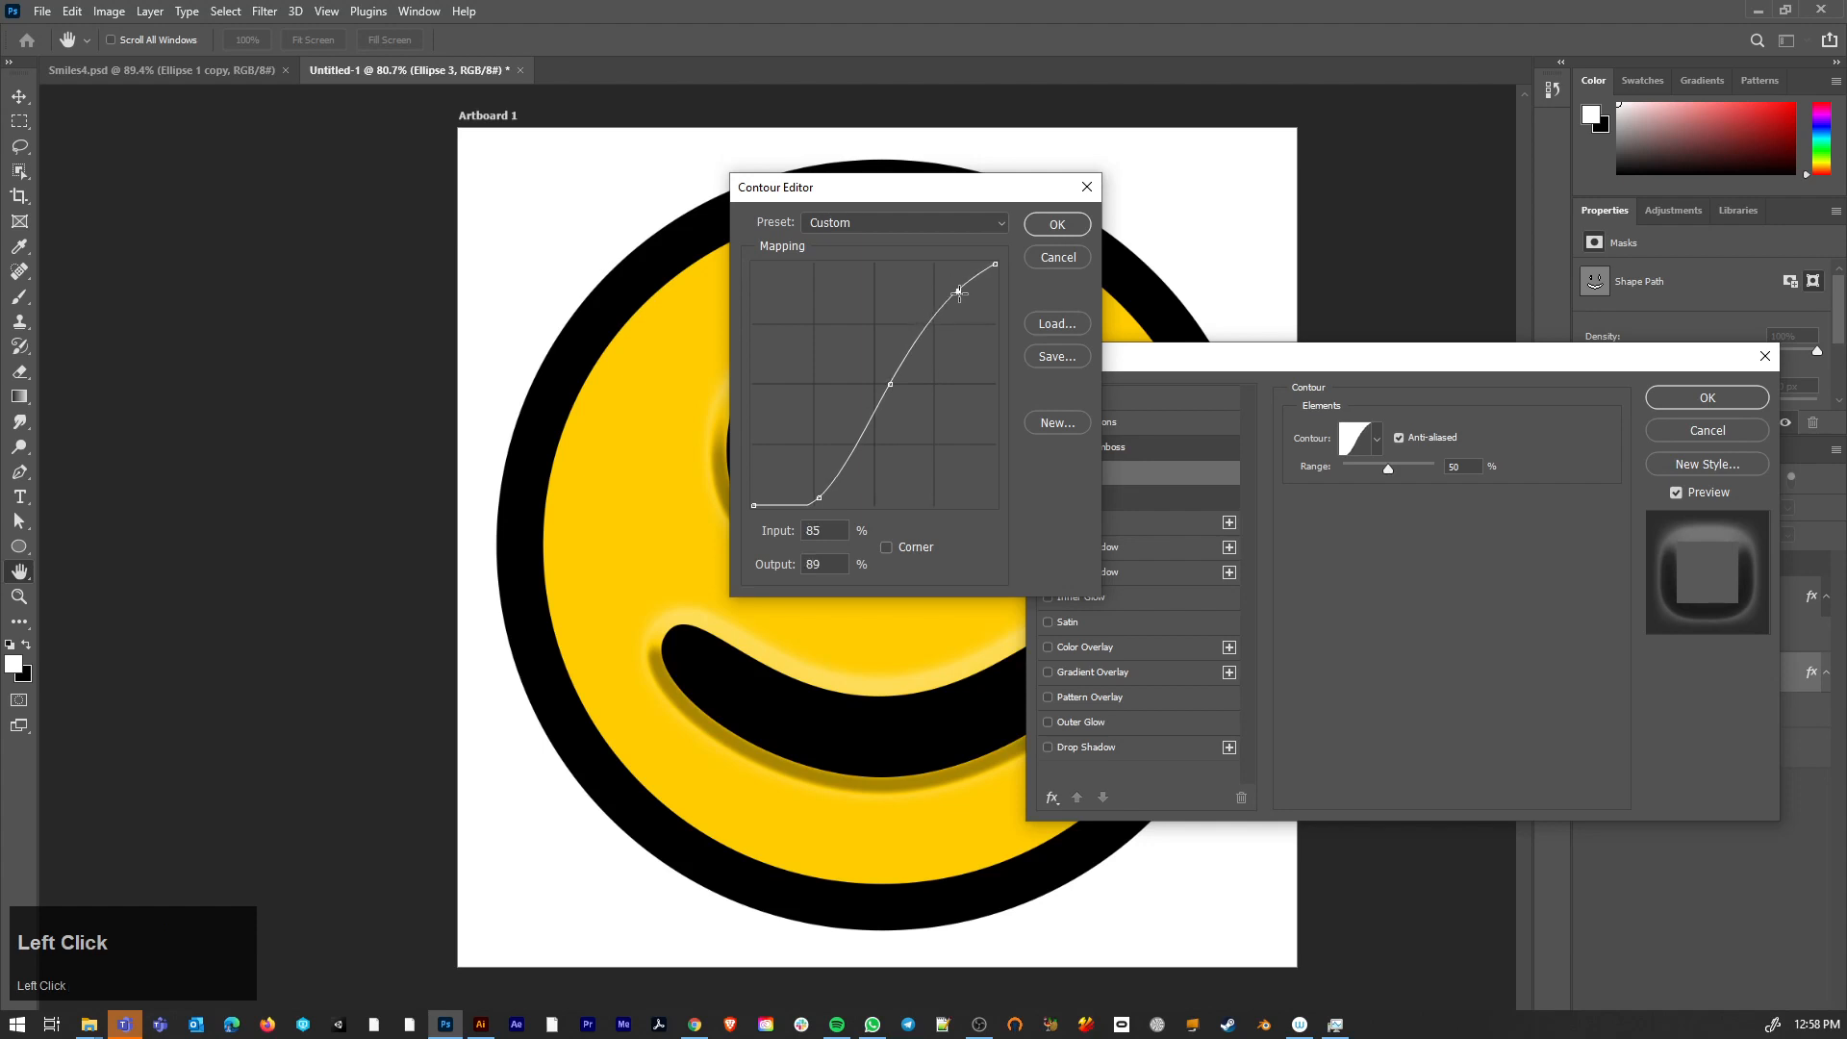
{"action": "left_click_drag", "start_coordinate": [819, 497], "coordinate": [814, 484]}
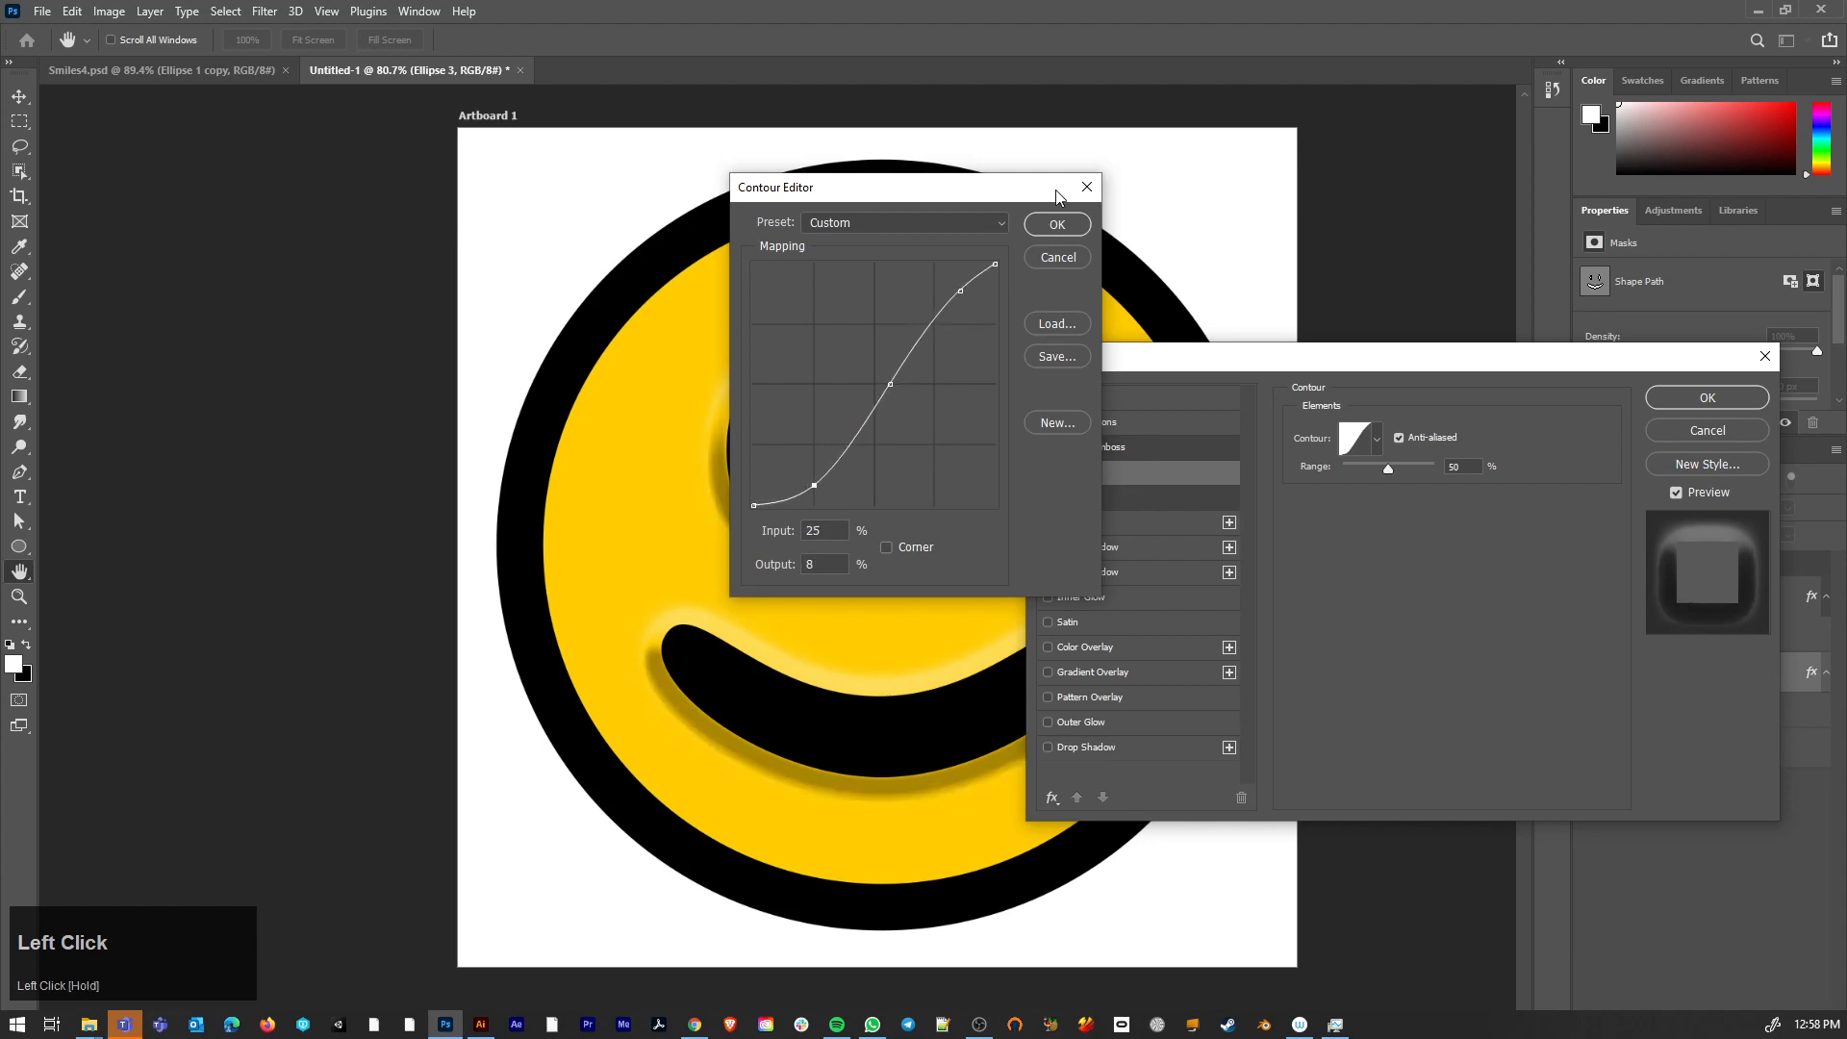
{"action": "left_click", "coordinate": [1038, 229]}
{"action": "left_click", "coordinate": [1721, 404]}
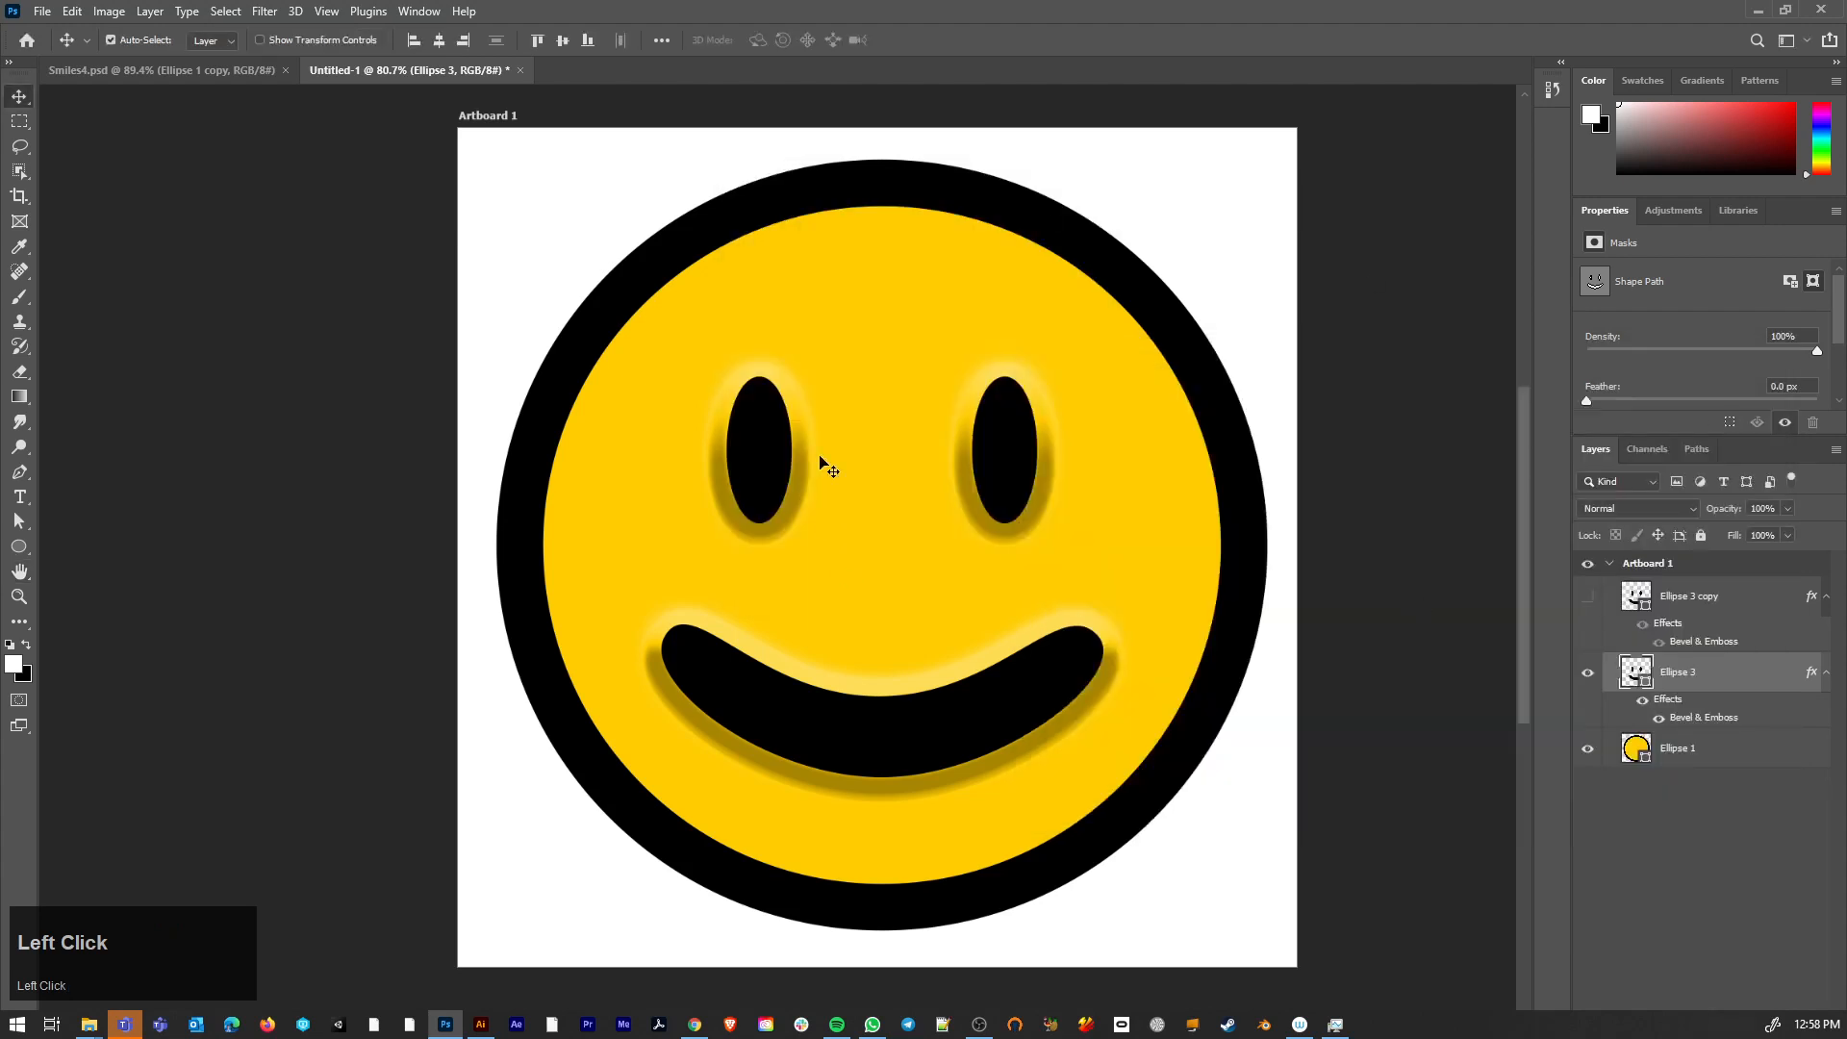
- Reduce the outer bevel on the eyes and mouth to 24 px size and raise its softening to 12 px
{"action": "double_click", "coordinate": [1741, 680]}
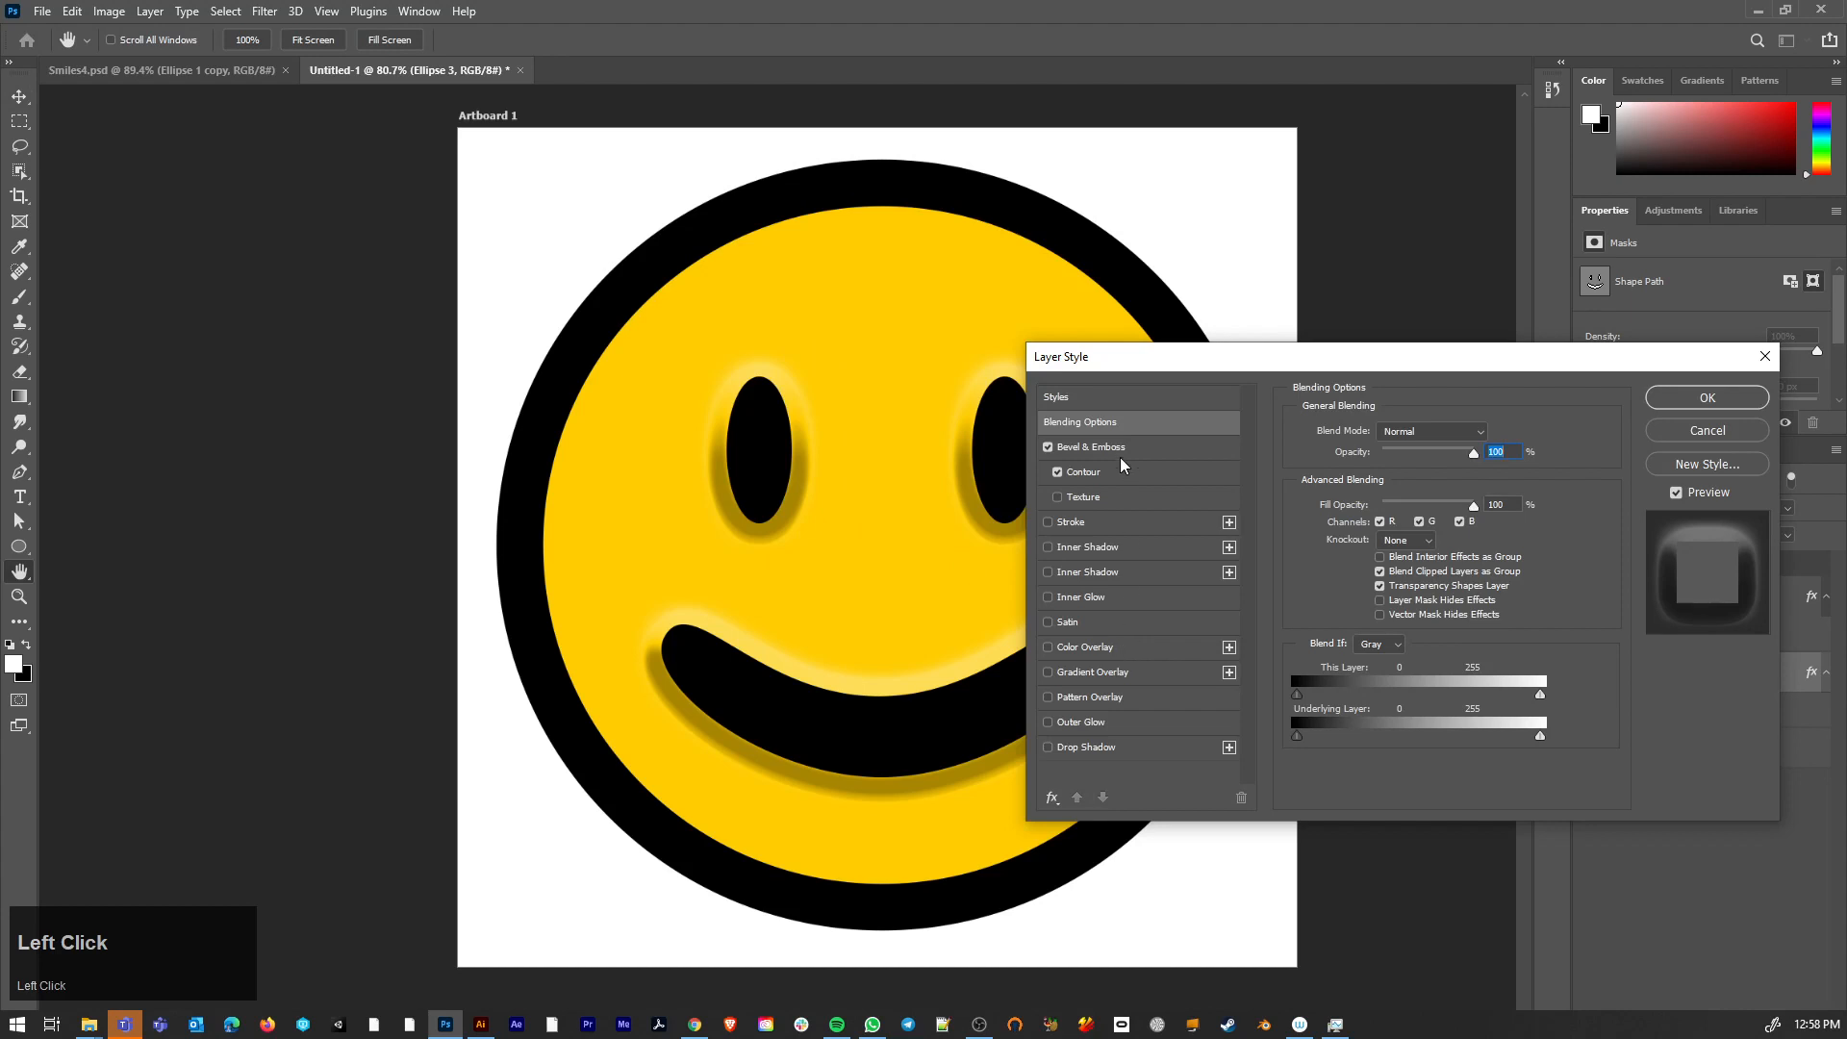
{"action": "left_click", "coordinate": [1123, 448]}
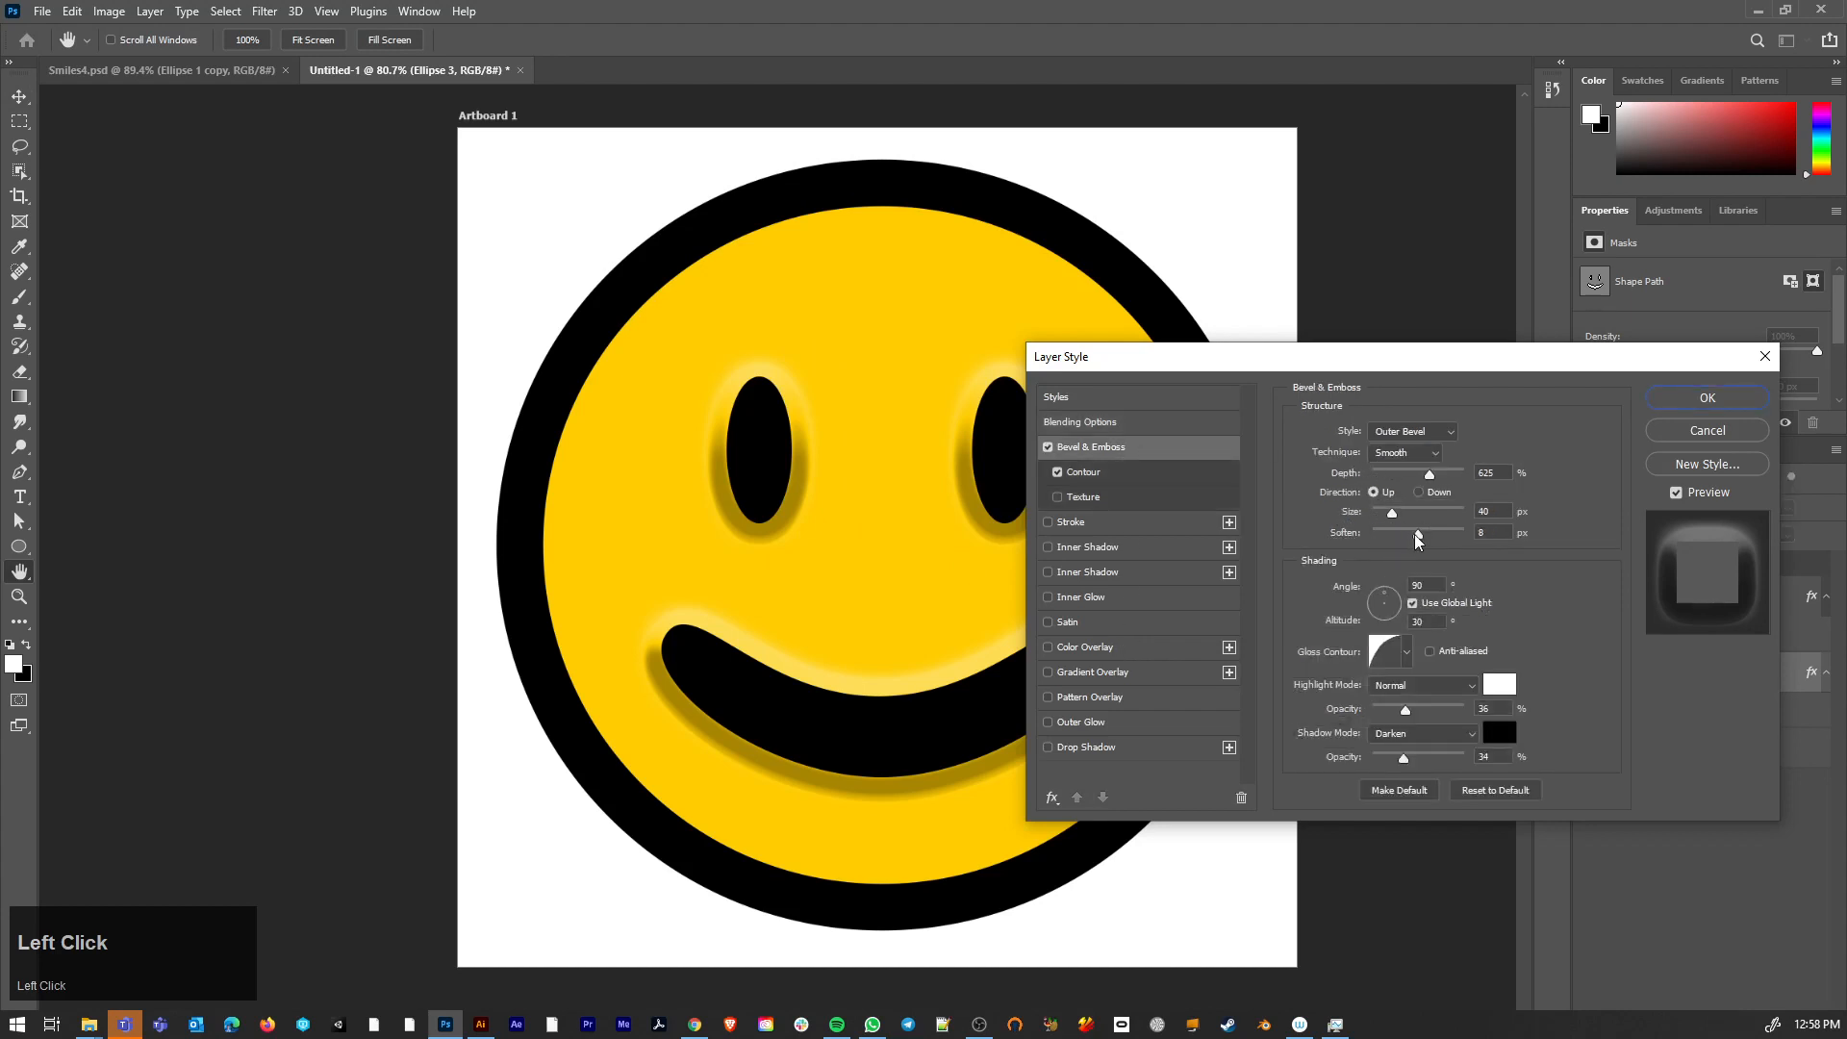
{"action": "left_click_drag", "start_coordinate": [1417, 540], "coordinate": [1387, 515]}
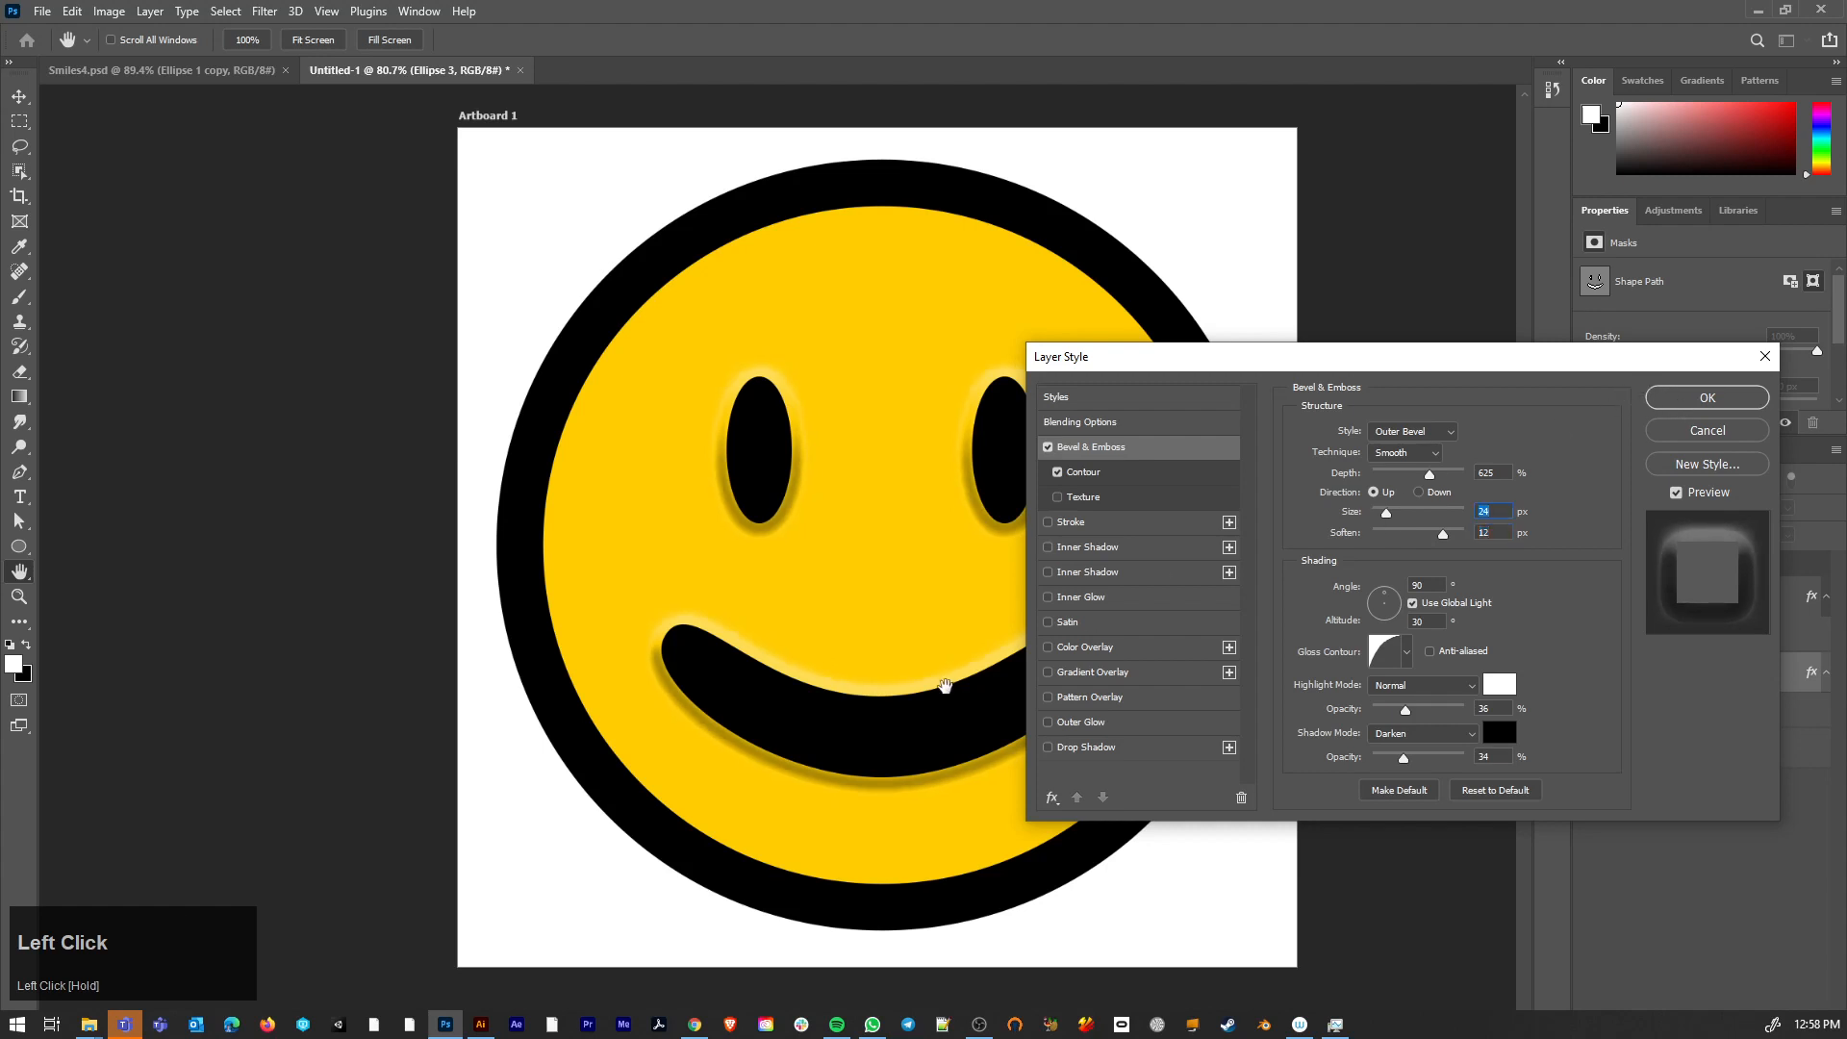
- Add a linear black-to-white Gradient Overlay to the eyes and mouth in Normal mode, with 28% opacity, 124° angle and 116% scale
{"action": "left_click", "coordinate": [1106, 670]}
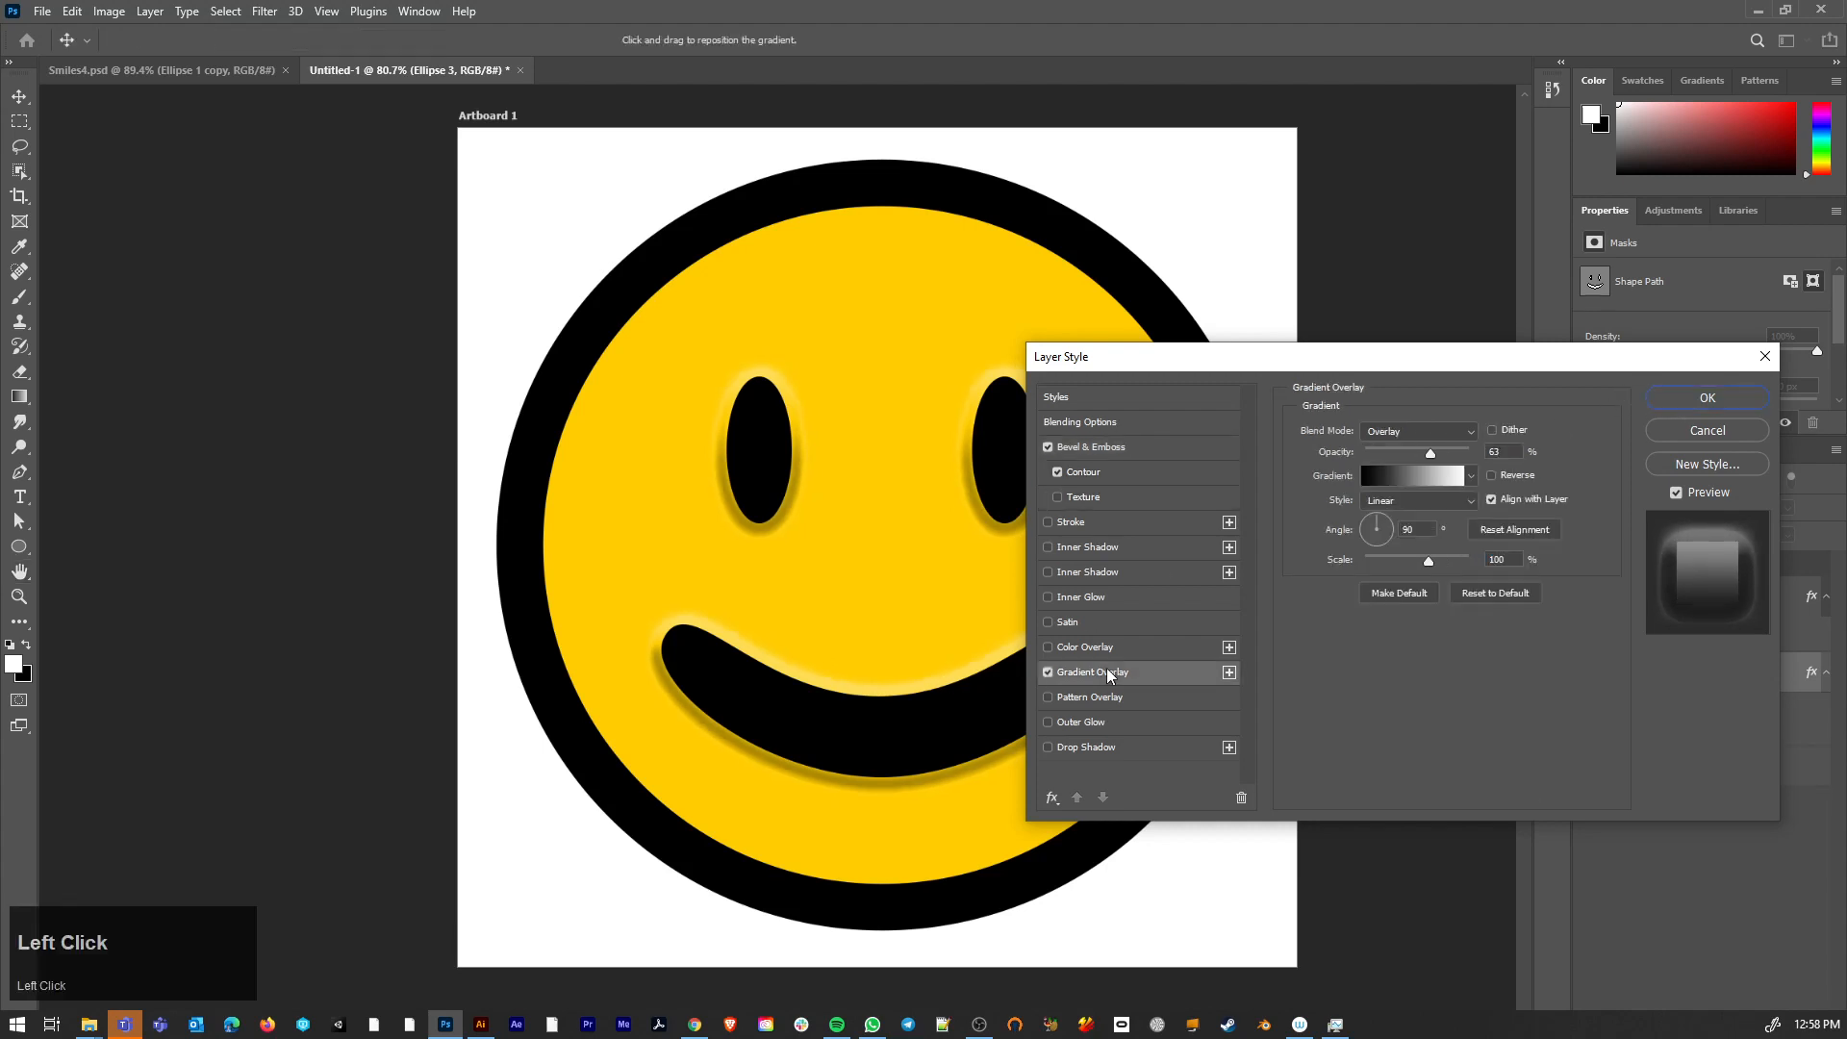
{"action": "left_click", "coordinate": [1400, 440]}
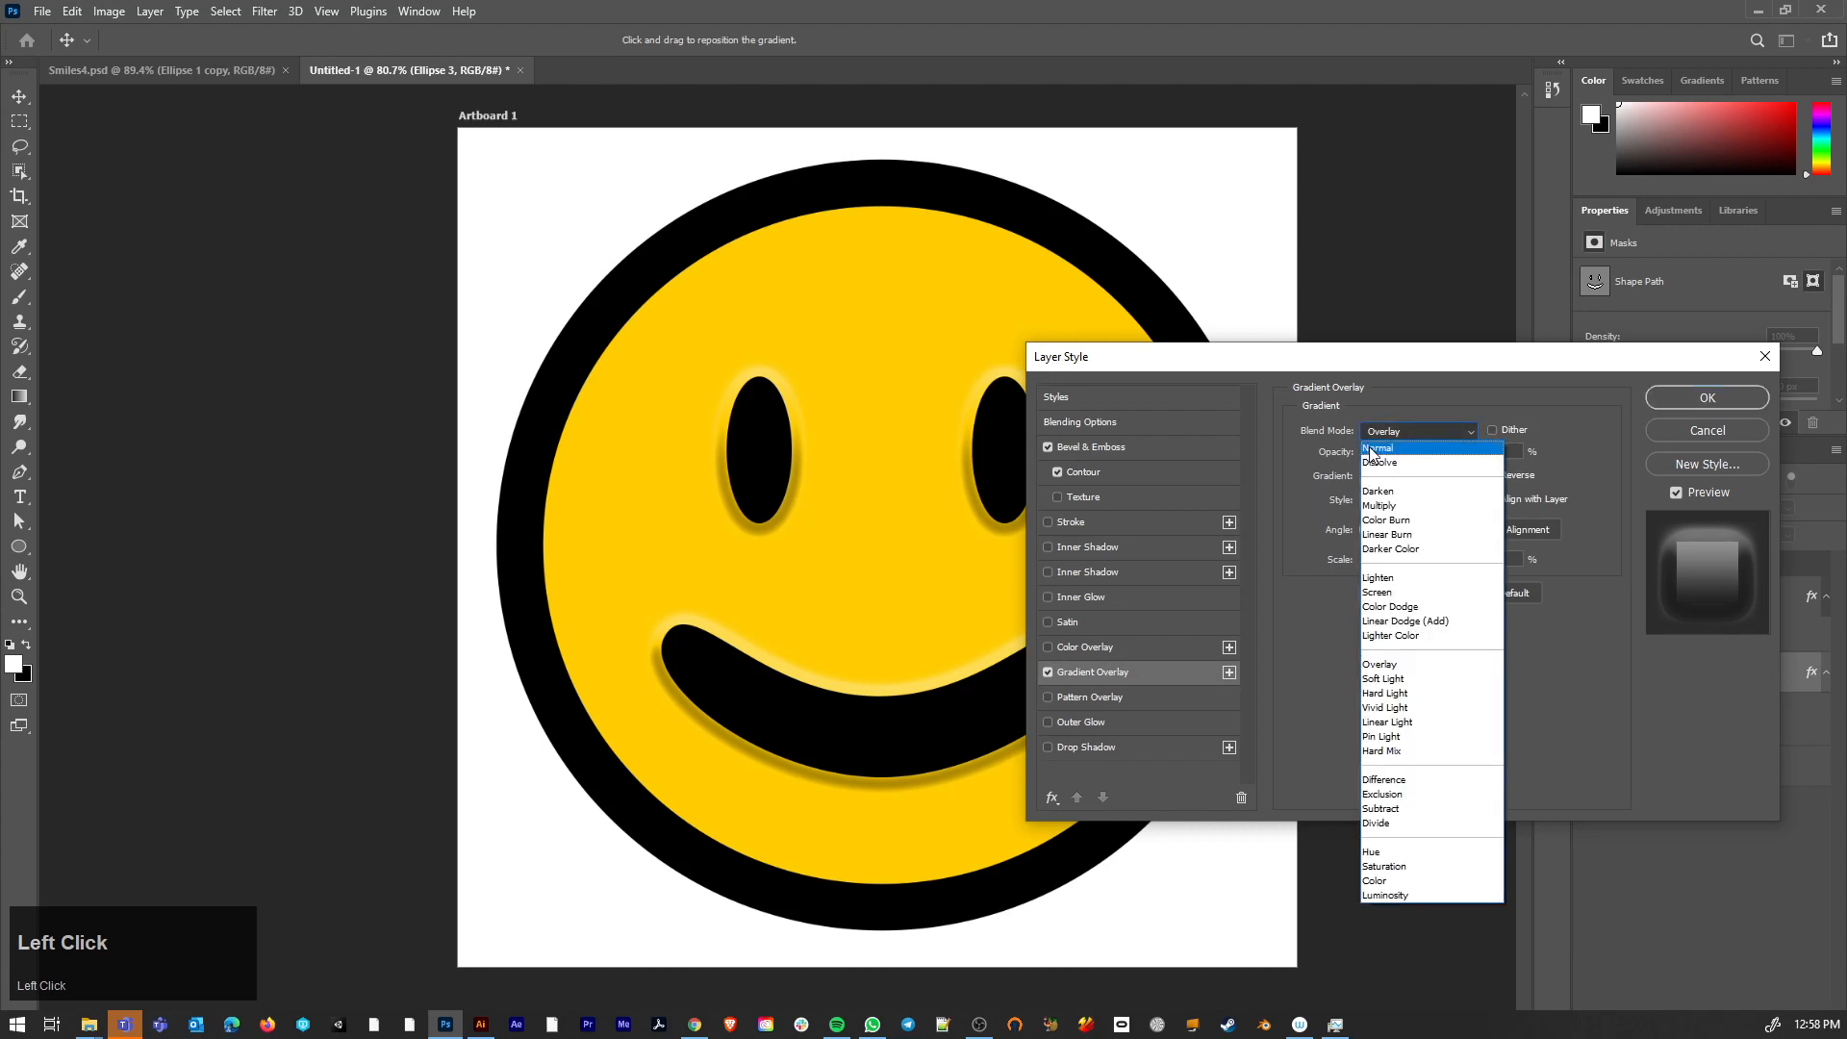
{"action": "left_click", "coordinate": [1395, 449]}
{"action": "mouse_move", "coordinate": [1407, 561]}
{"action": "left_mouse_down"}
{"action": "mouse_move", "coordinate": [1383, 557]}
{"action": "mouse_move", "coordinate": [1441, 556]}
{"action": "mouse_move", "coordinate": [1373, 525]}
{"action": "left_mouse_up"}
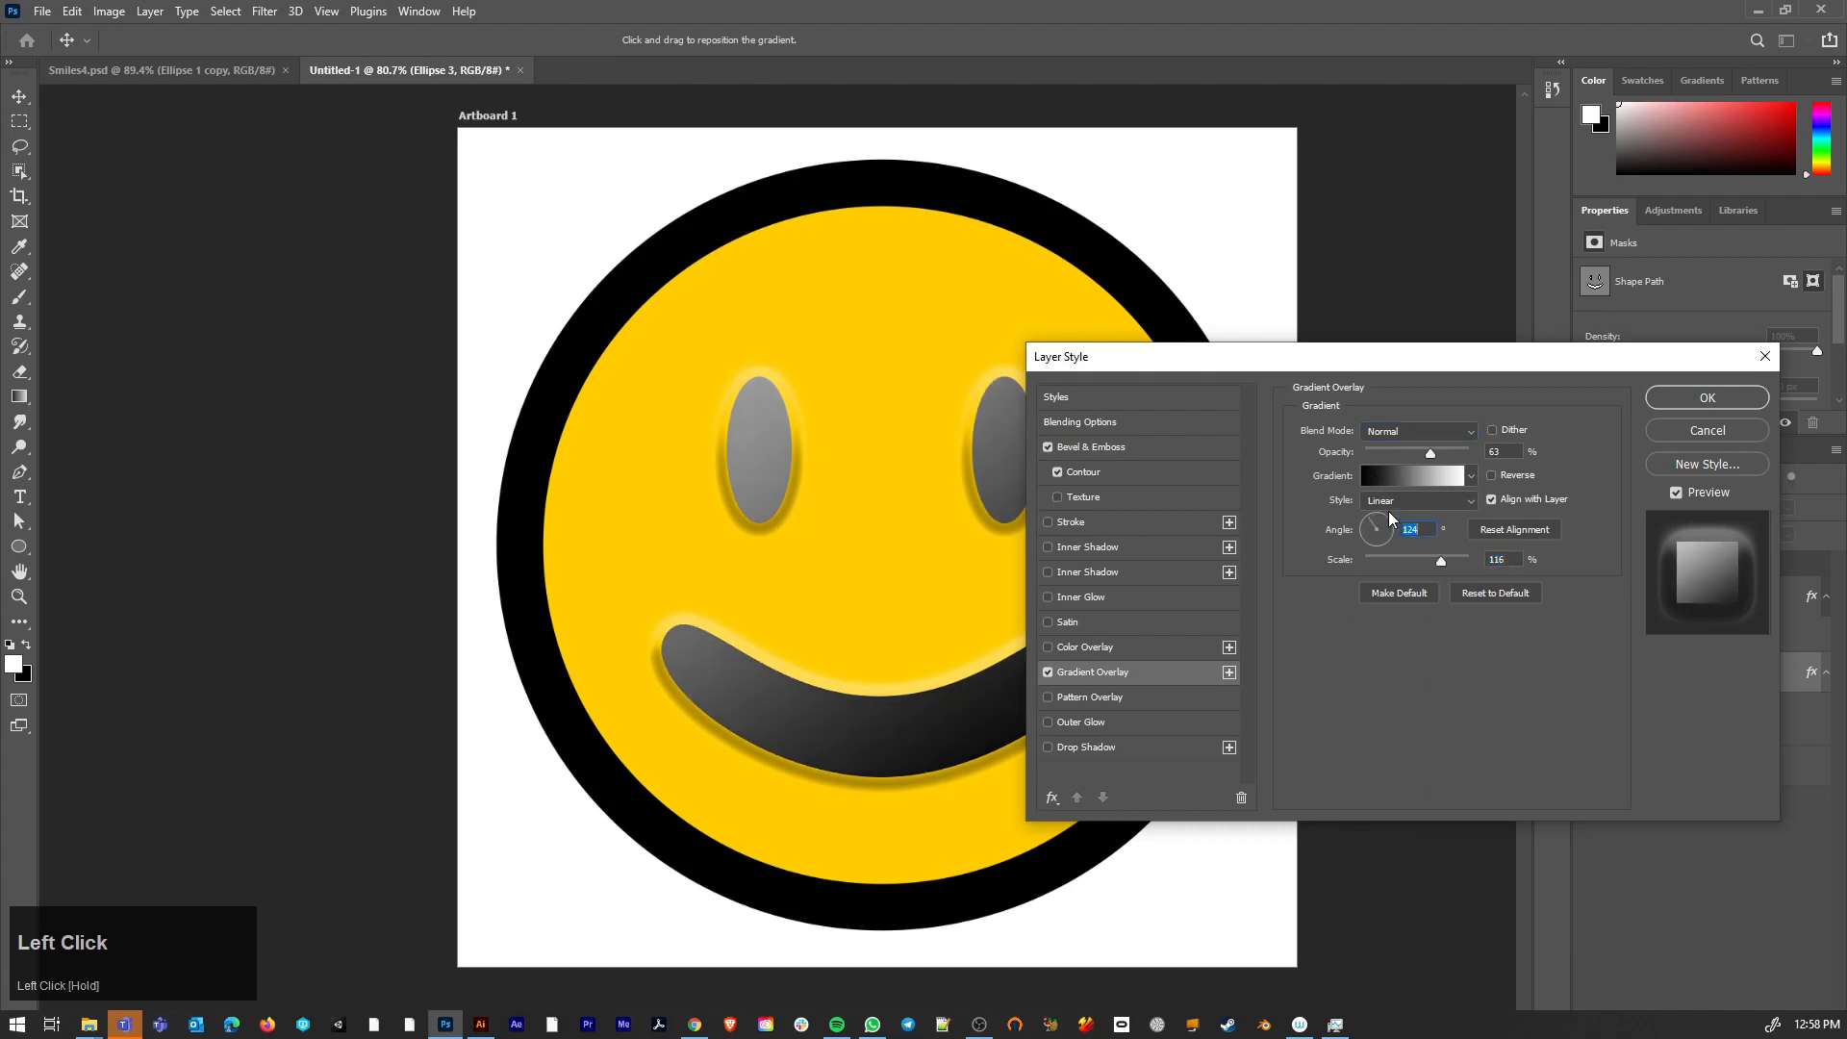
{"action": "left_click_drag", "start_coordinate": [1418, 452], "coordinate": [1394, 453]}
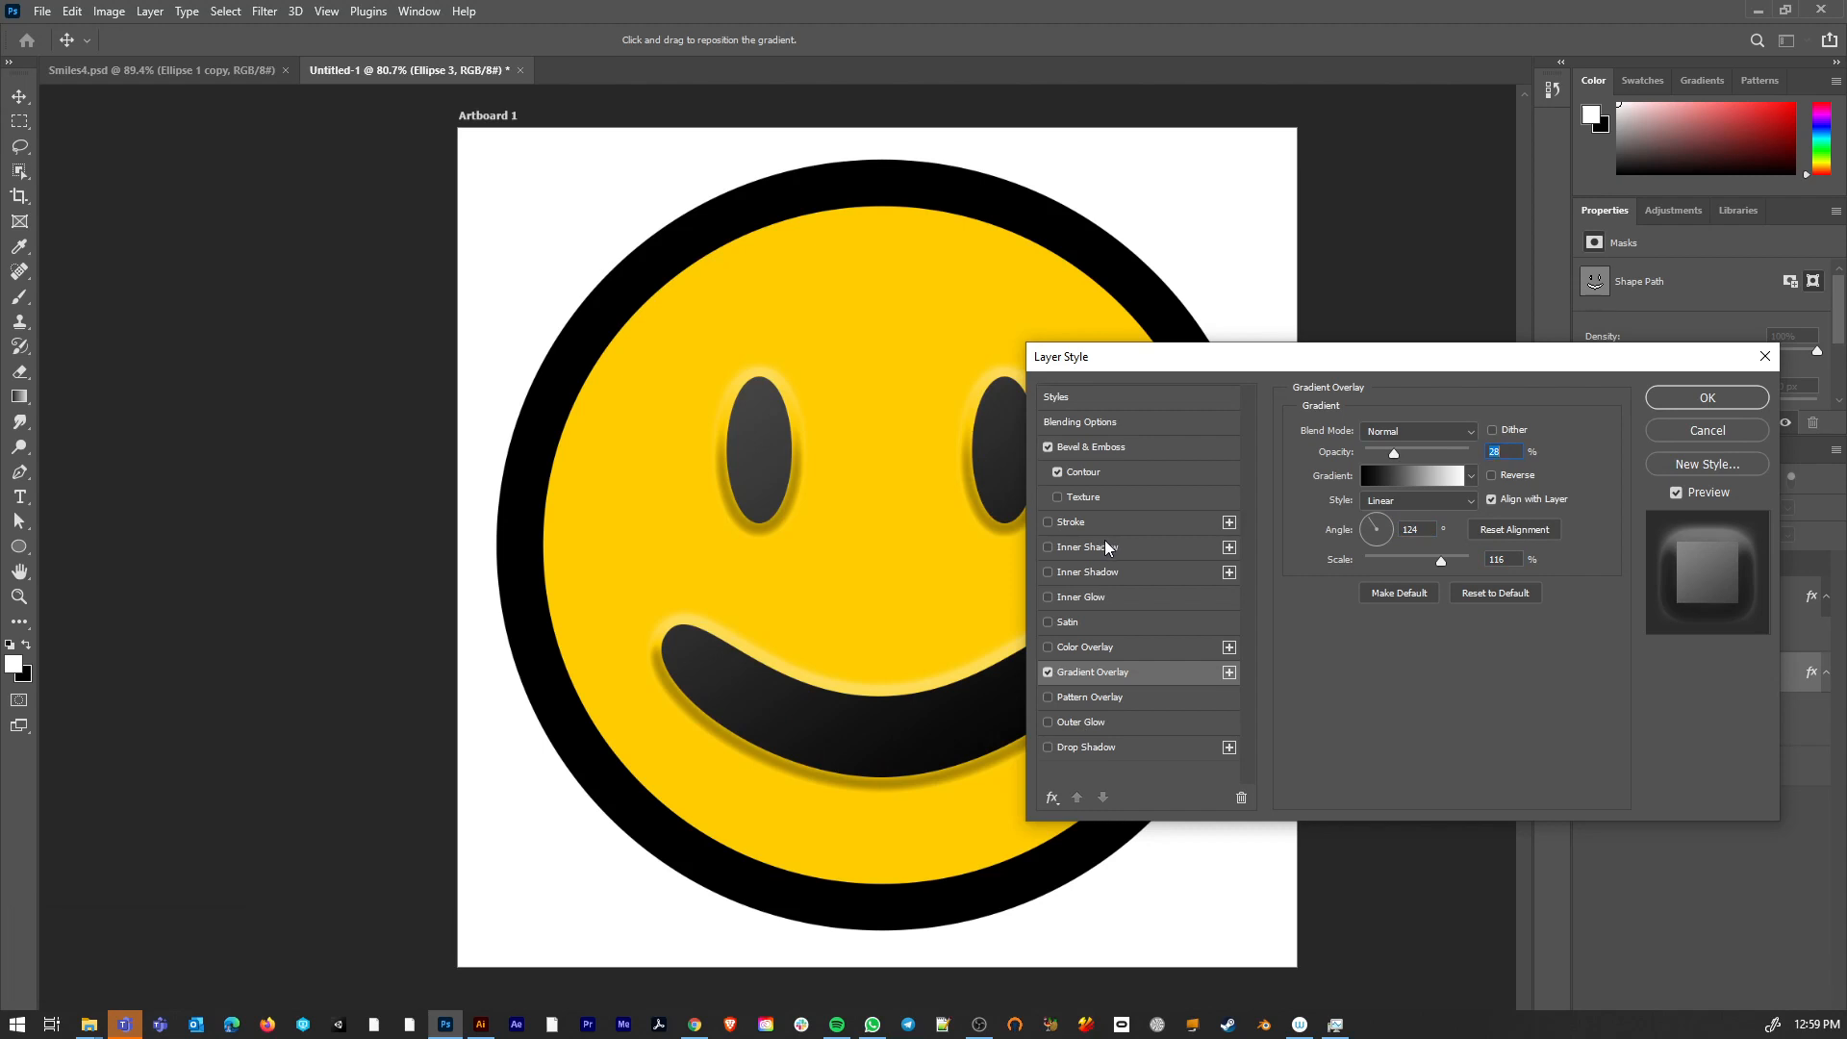
- Enable Inner Glow on the eyes and mouth and make the glow color white
{"action": "left_click", "coordinate": [1048, 597]}
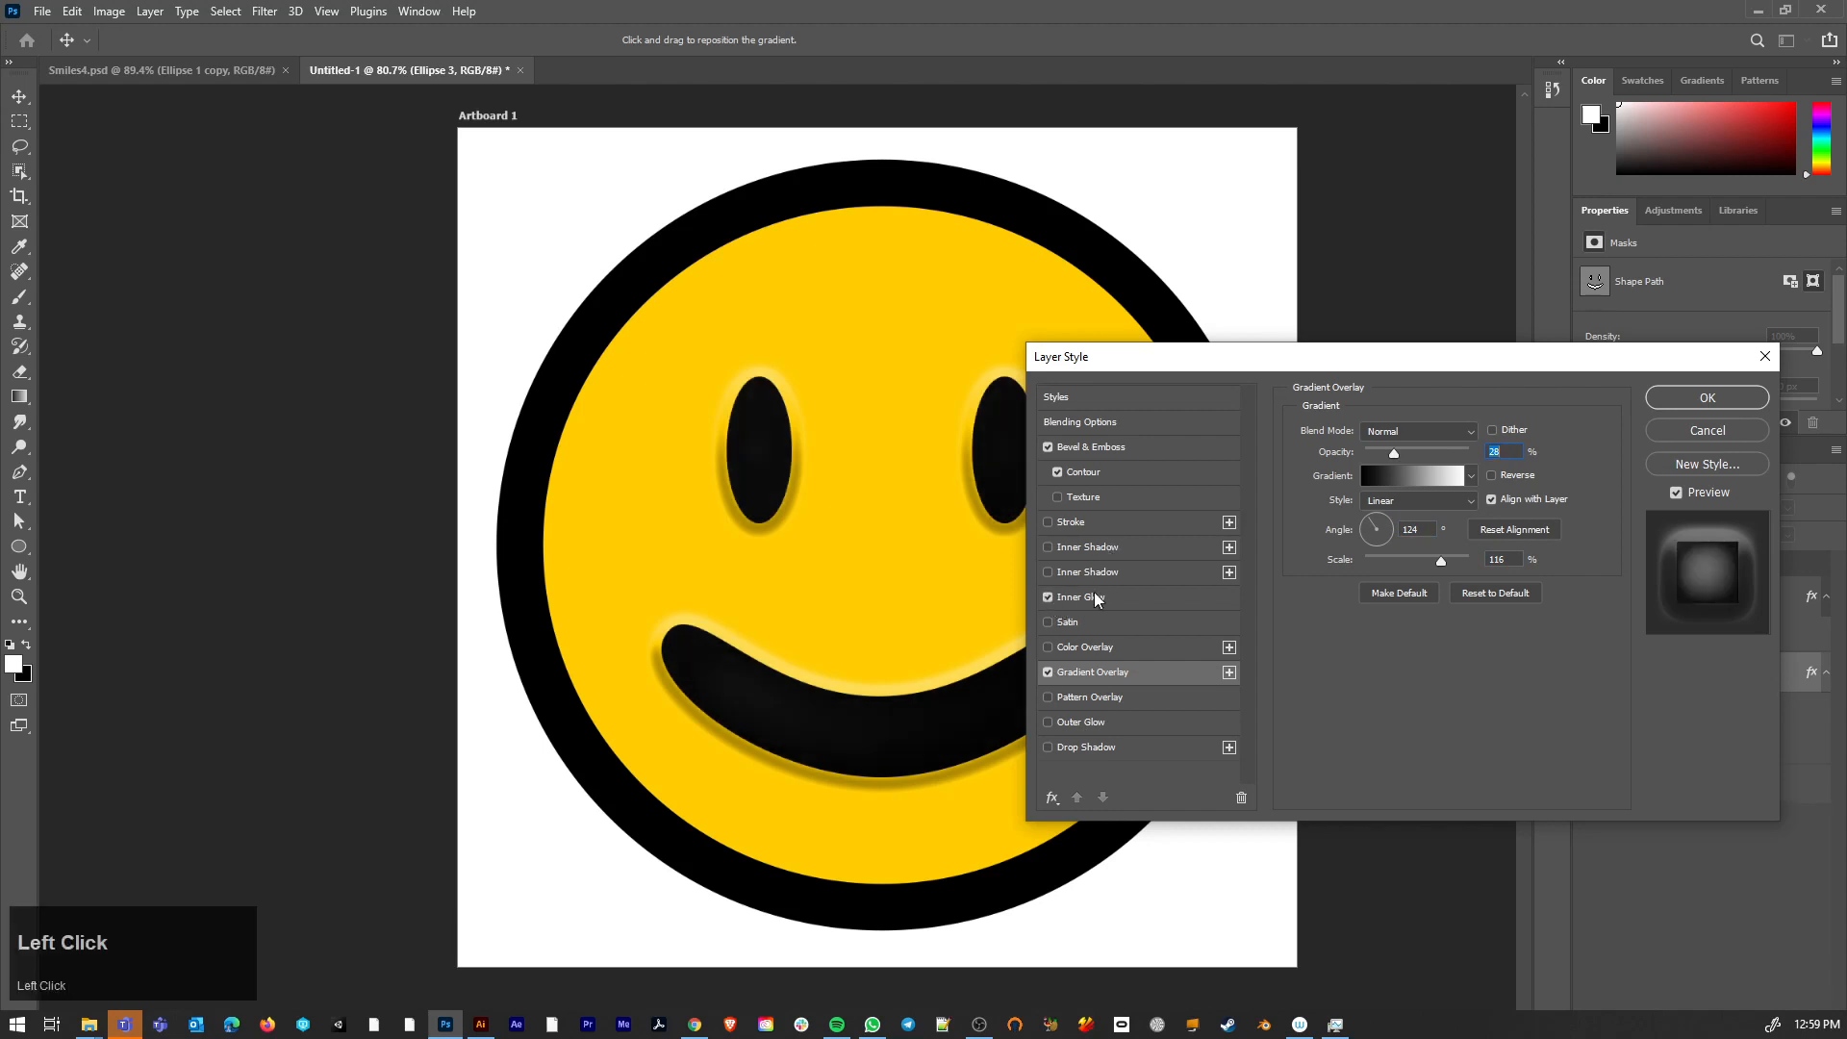
{"action": "left_click", "coordinate": [1126, 602]}
{"action": "left_click", "coordinate": [1341, 498]}
{"action": "left_click_drag", "start_coordinate": [789, 412], "coordinate": [669, 244]}
{"action": "left_click", "coordinate": [1116, 241]}
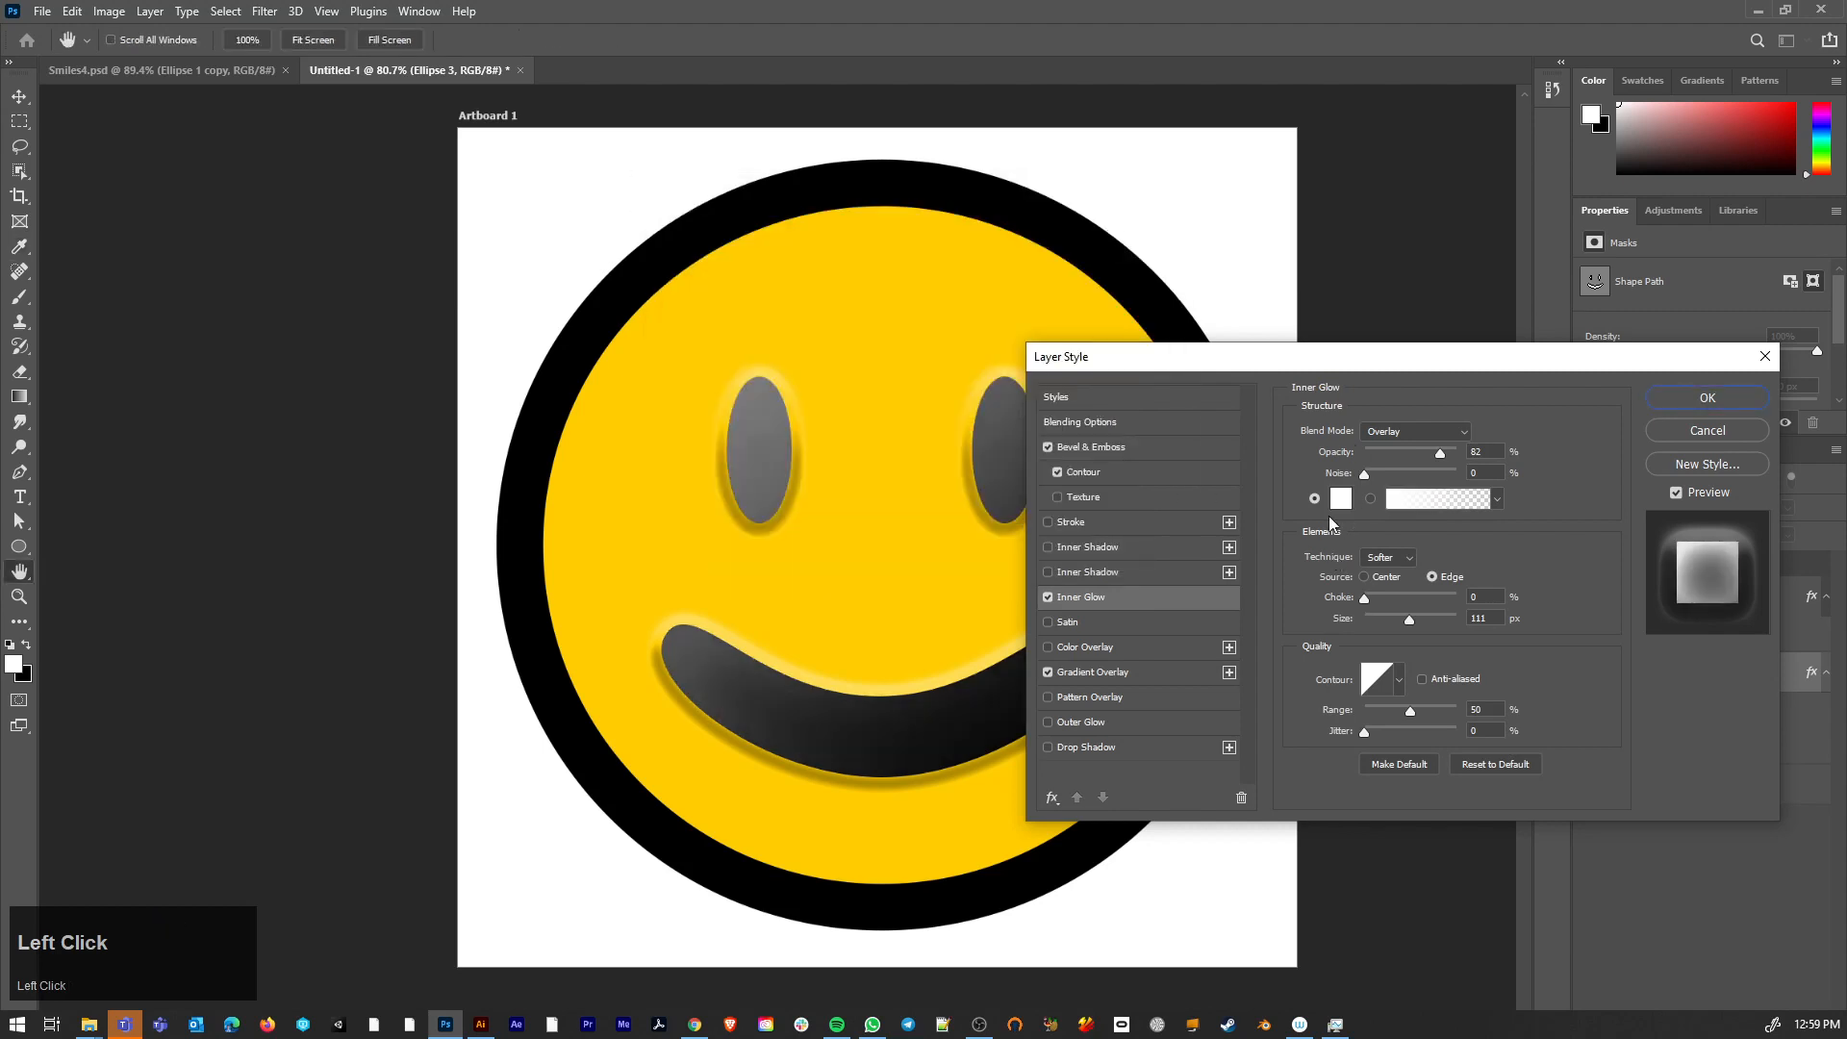
- Set the inner glow to Normal mode, 21 px size and 11% opacity, compare it on and off, and apply the style
{"action": "left_click", "coordinate": [1392, 429]}
{"action": "left_click", "coordinate": [1383, 447]}
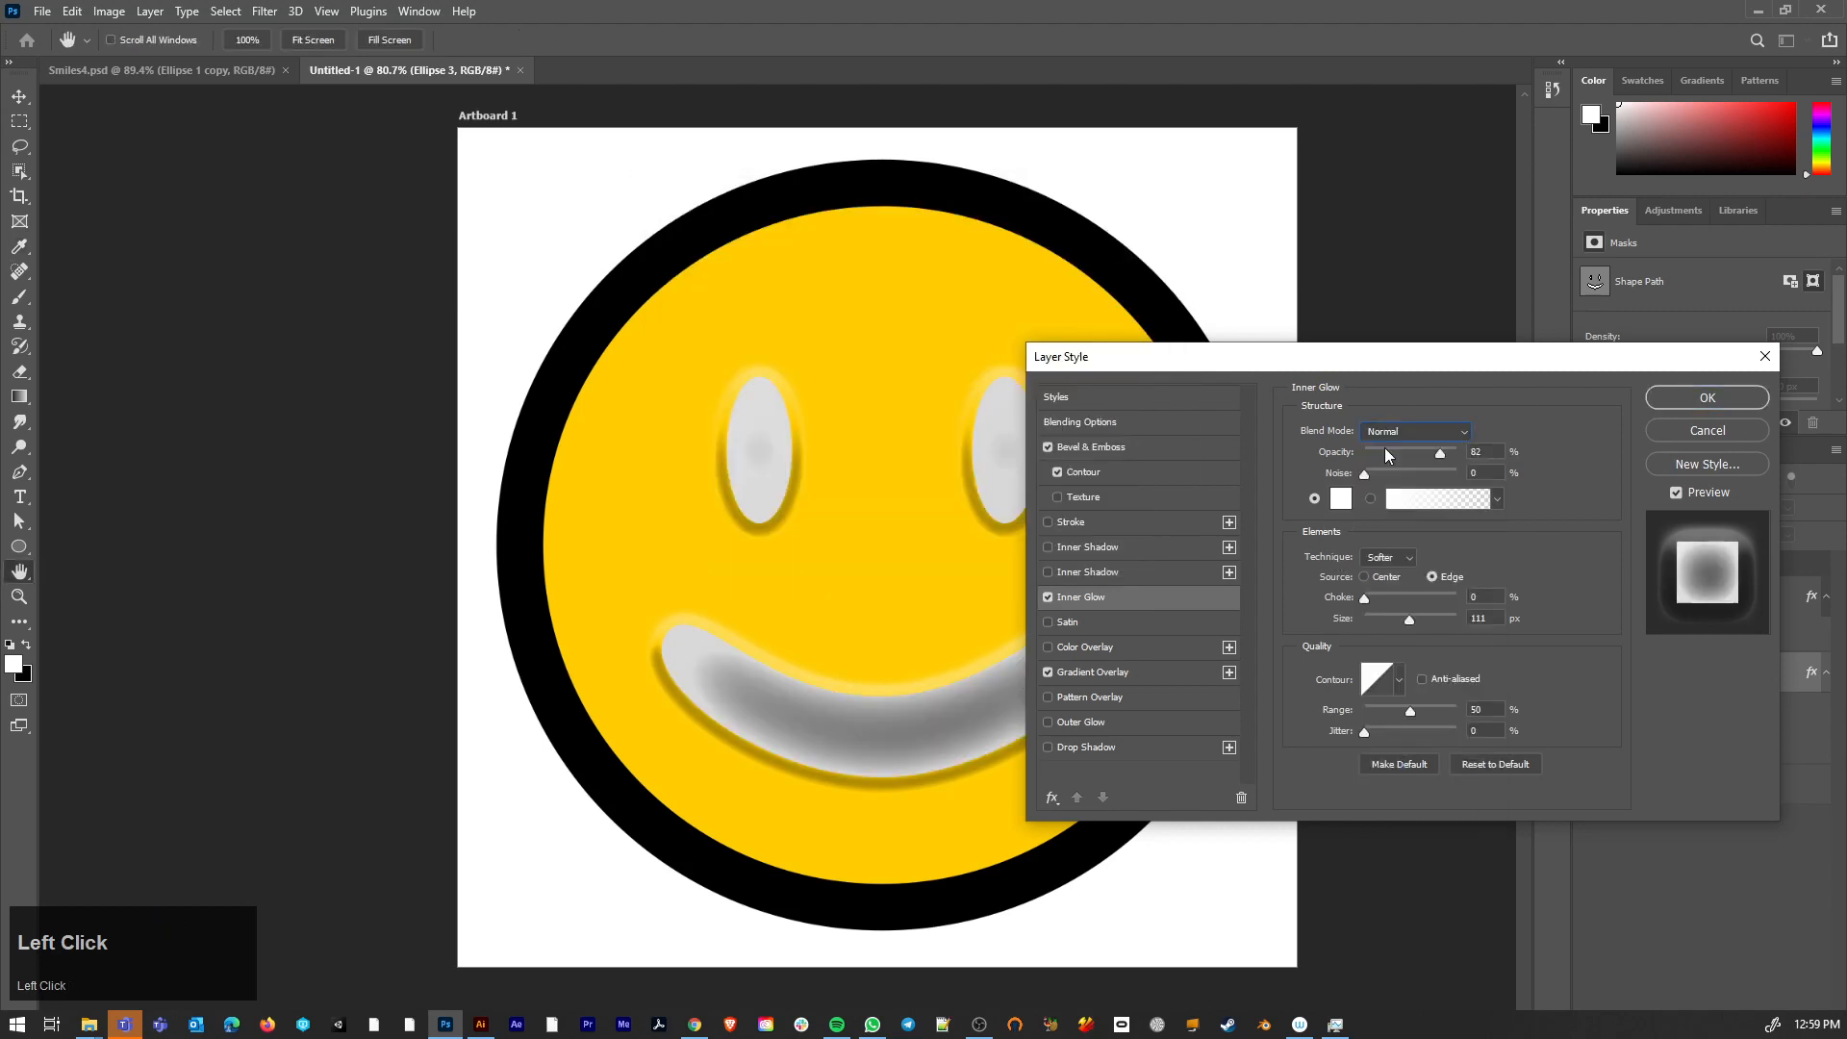
{"action": "left_click_drag", "start_coordinate": [1403, 616], "coordinate": [1377, 616]}
{"action": "left_click_drag", "start_coordinate": [1401, 450], "coordinate": [1379, 455]}
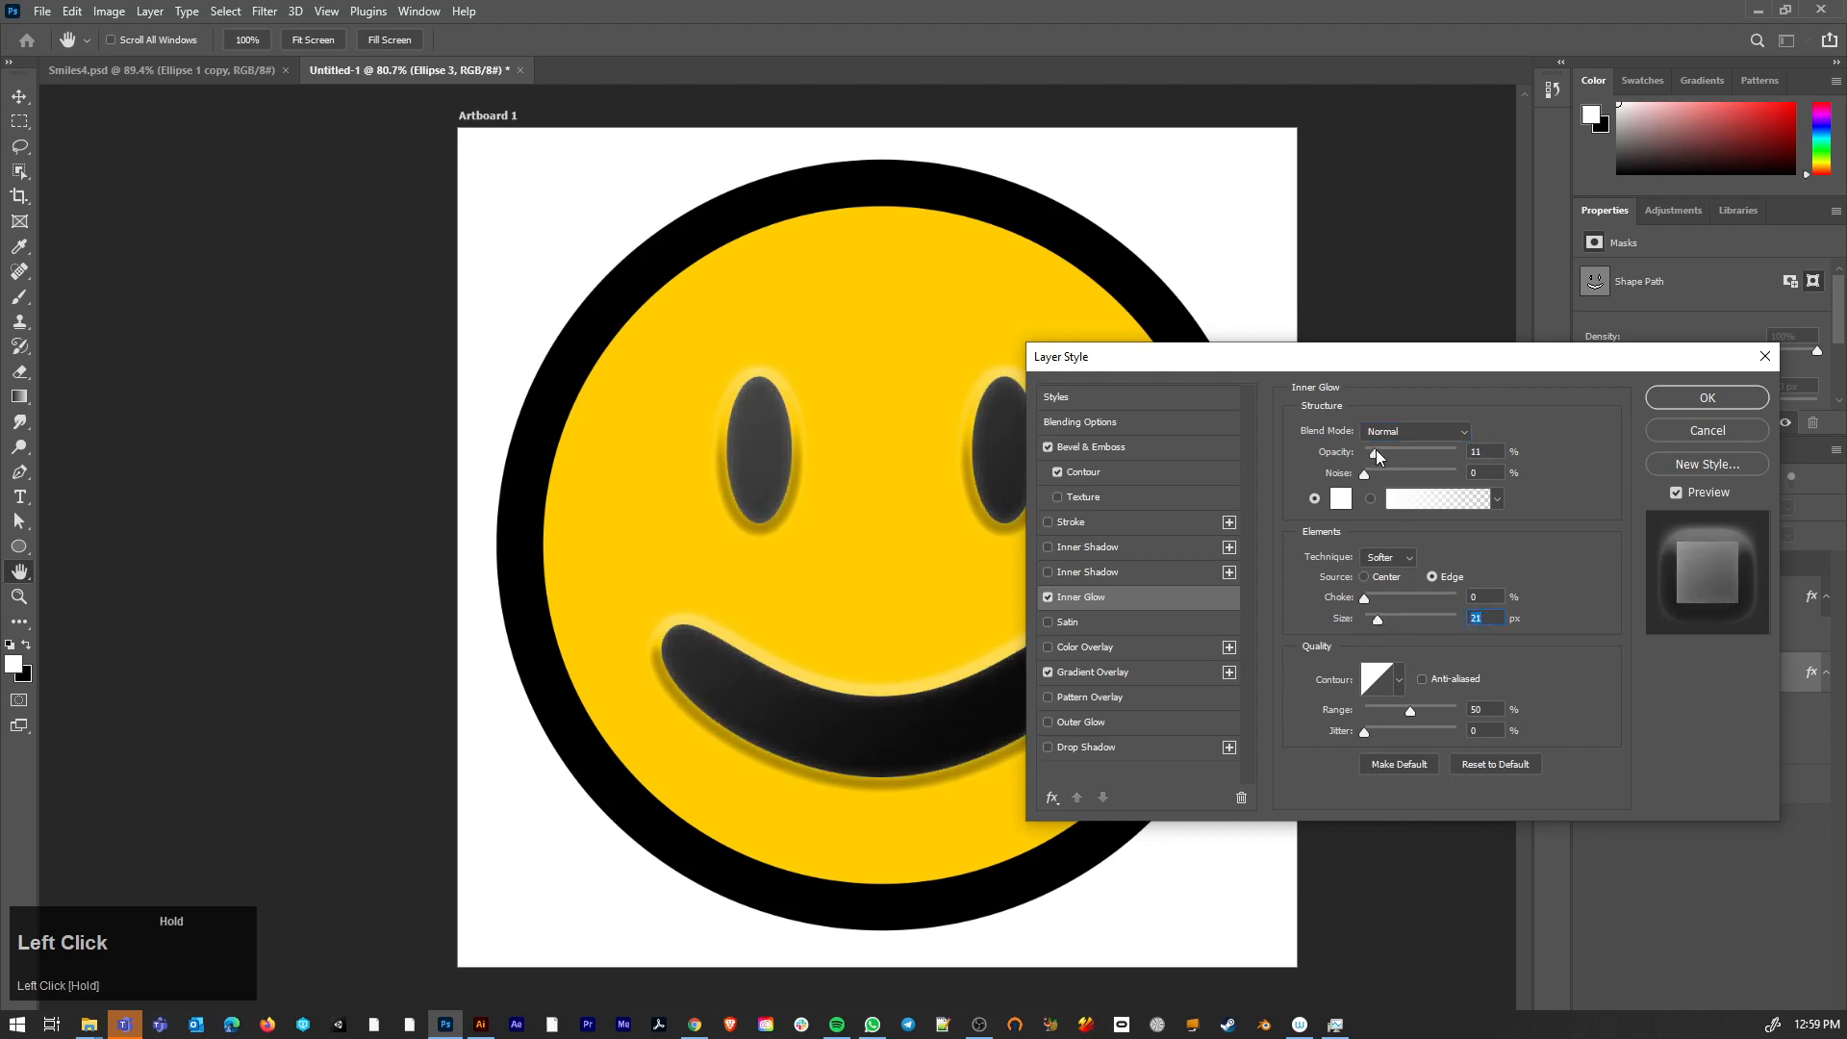
{"action": "left_click", "coordinate": [1048, 597]}
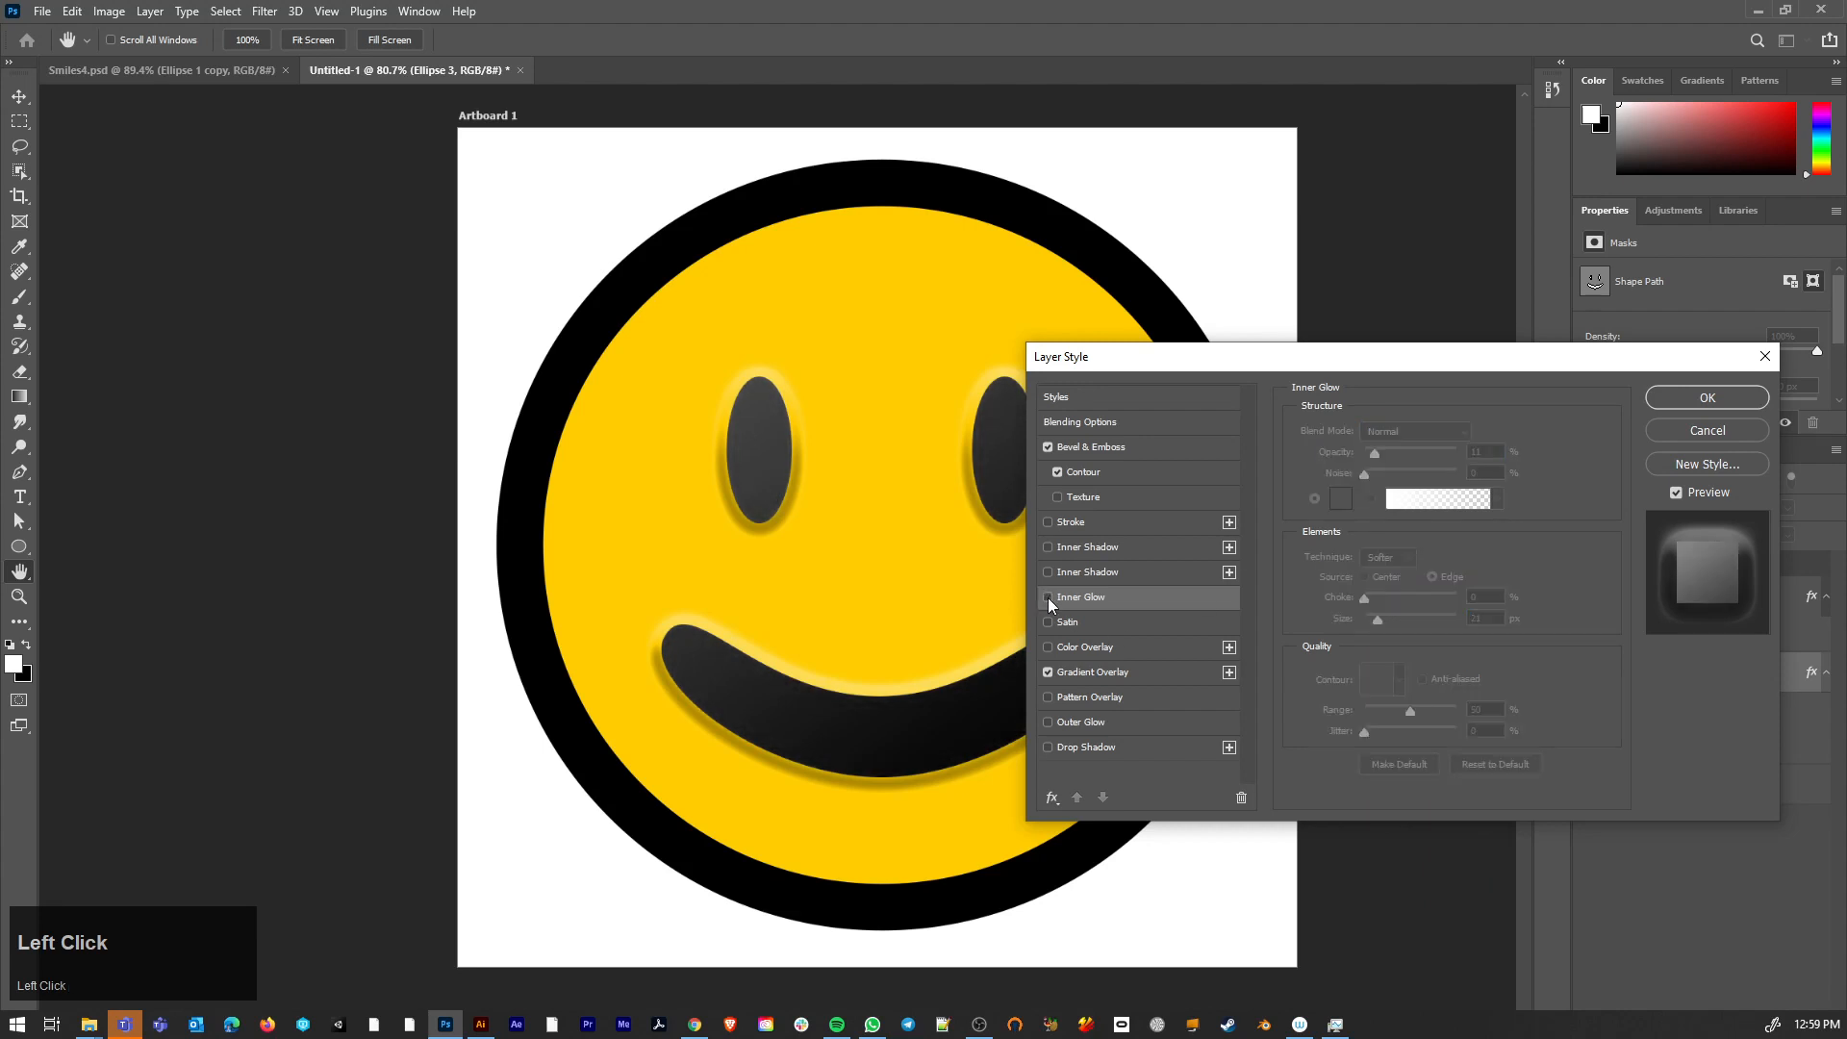
{"action": "left_click", "coordinate": [1047, 597]}
{"action": "left_click", "coordinate": [1047, 597]}
{"action": "left_click", "coordinate": [1048, 597]}
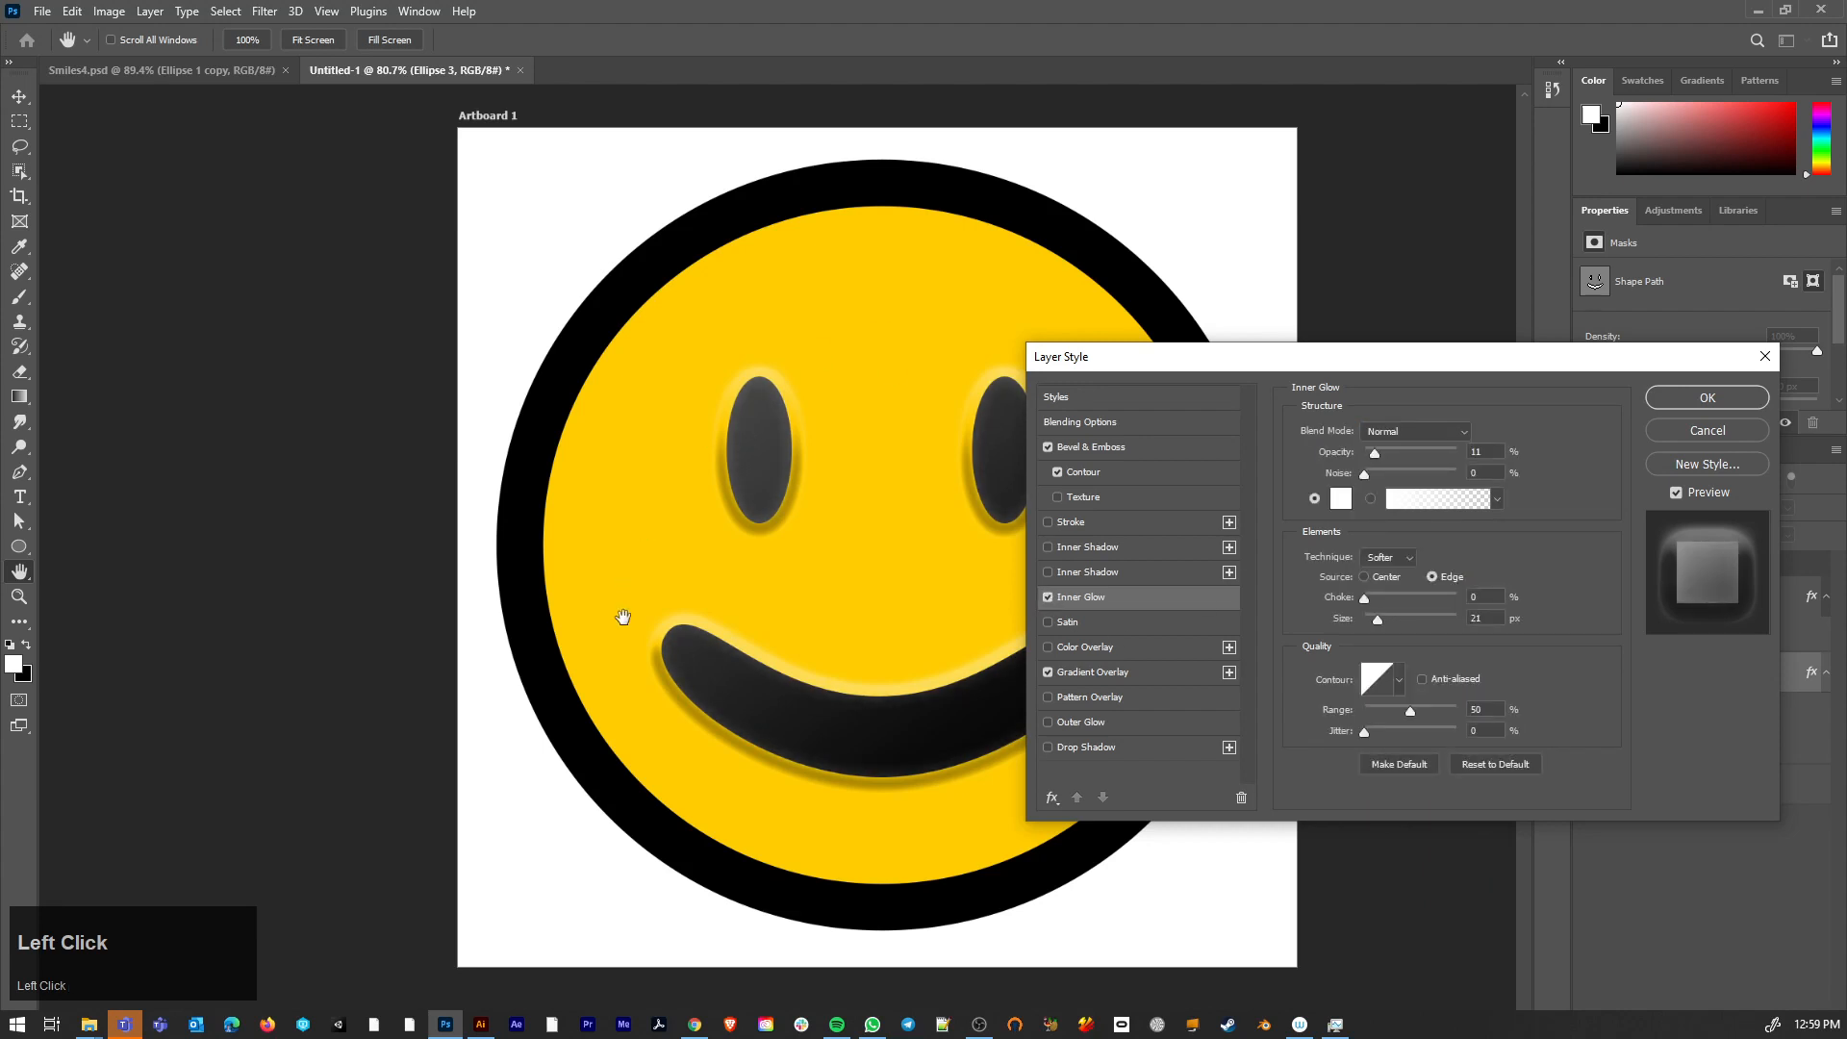
{"action": "left_click", "coordinate": [1704, 400]}
- Change the Gradient Overlay on the eyes and mouth to the Reflected style with the gradient reversed
{"action": "scroll", "coordinate": [923, 746], "scroll_direction": "up", "scroll_amount": 5}
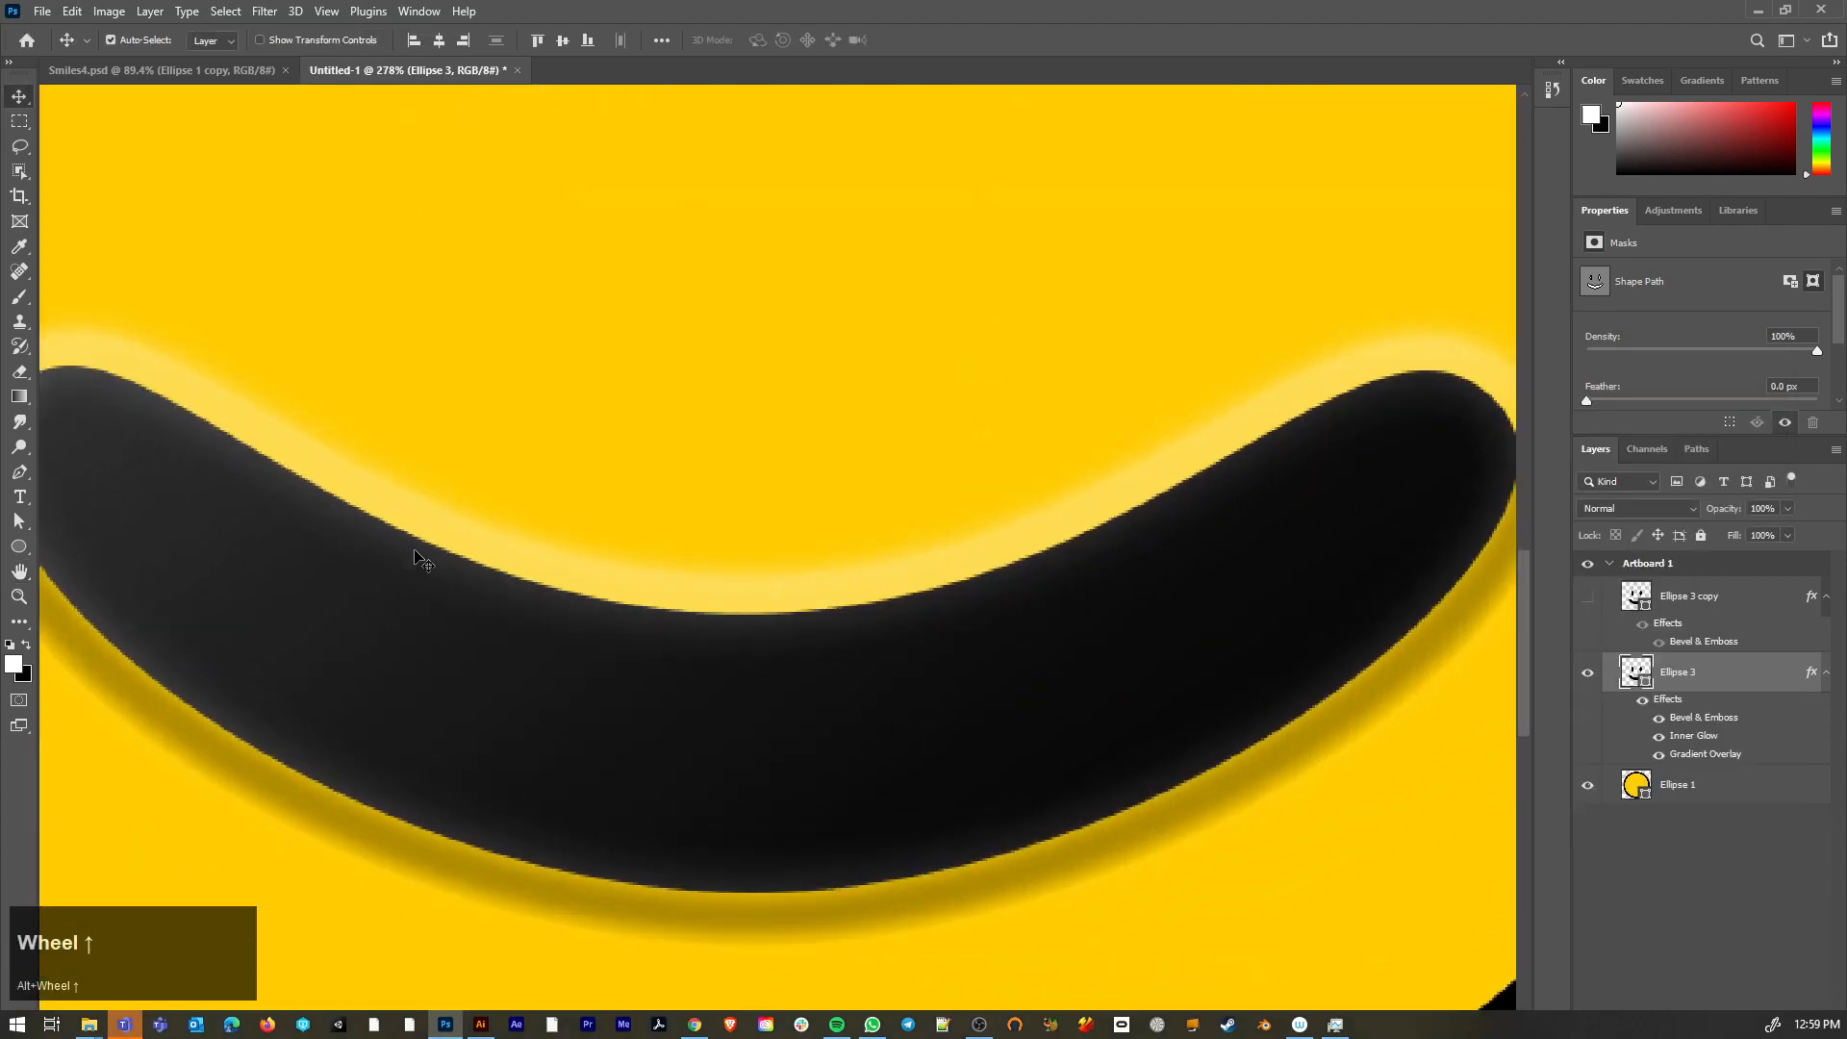
{"action": "scroll", "coordinate": [424, 560], "scroll_direction": "down", "scroll_amount": 5}
{"action": "key", "text": "space"}
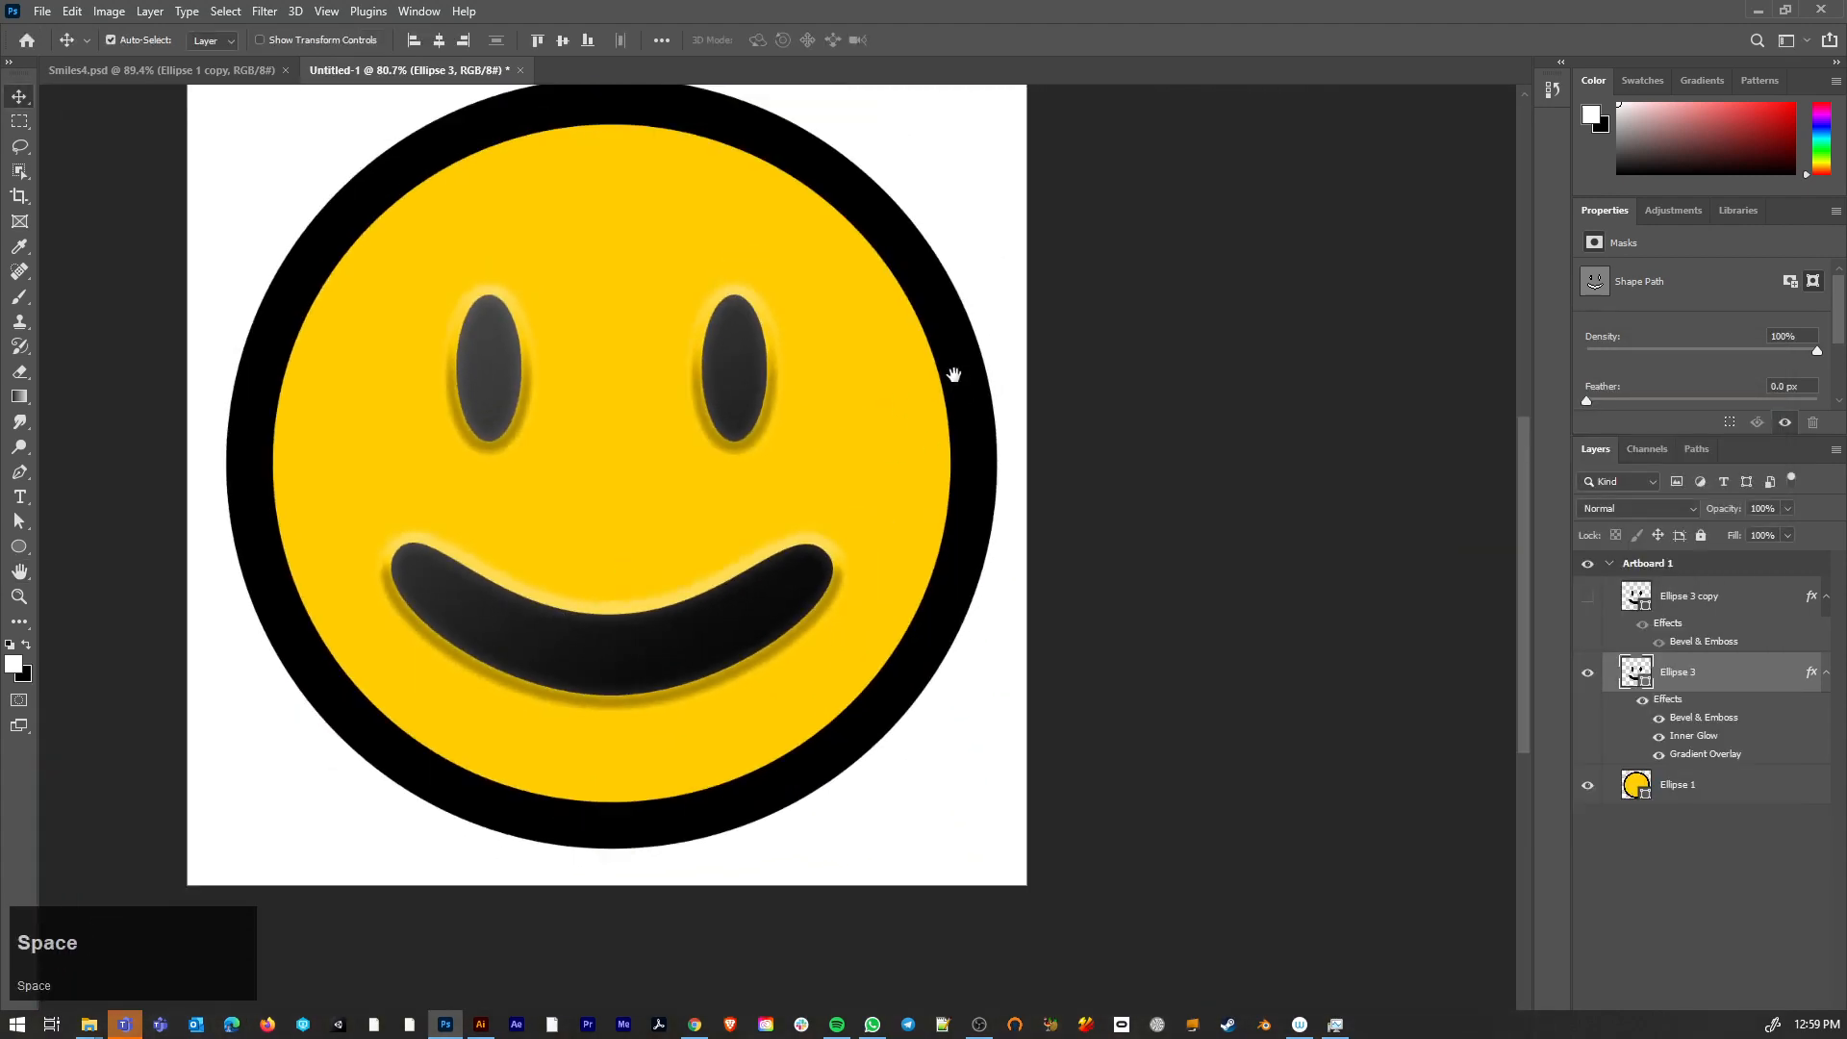
{"action": "left_click_drag", "start_coordinate": [953, 374], "coordinate": [1092, 503]}
{"action": "left_click", "coordinate": [1757, 683]}
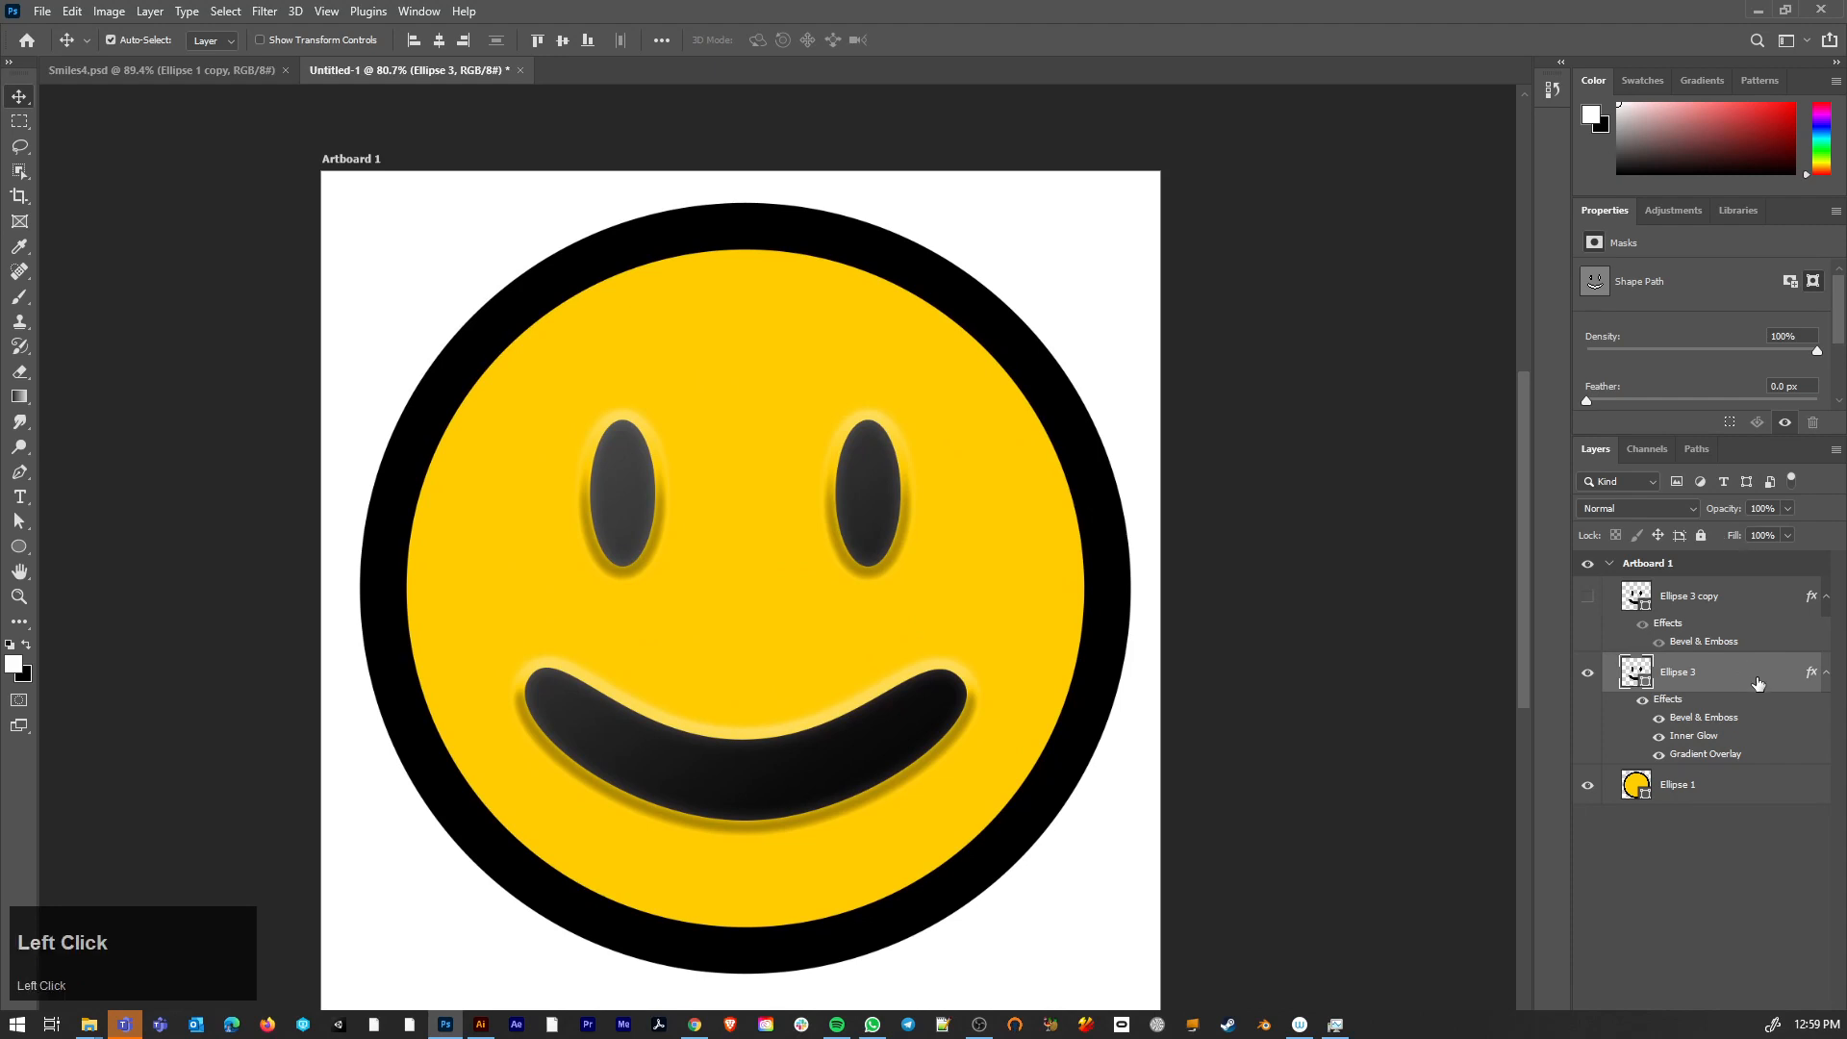
{"action": "double_click", "coordinate": [1757, 683]}
{"action": "left_click", "coordinate": [1154, 675]}
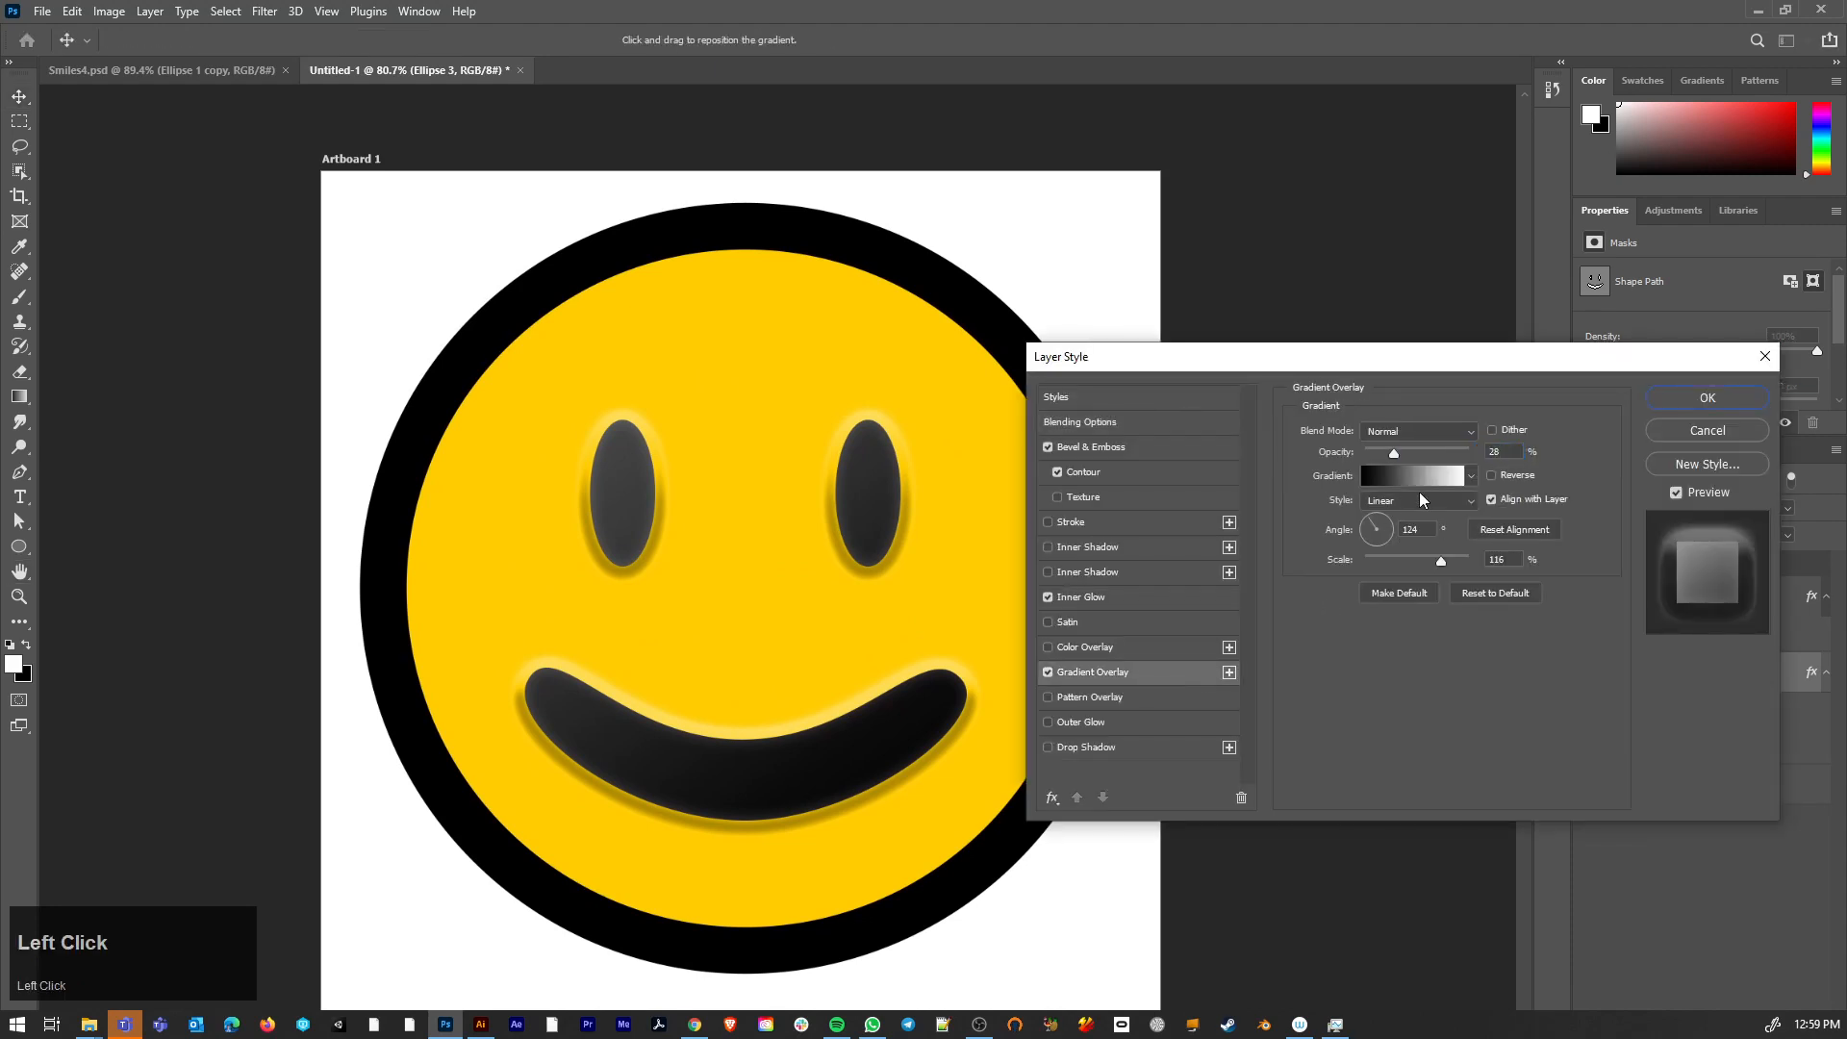
{"action": "left_click", "coordinate": [1421, 500]}
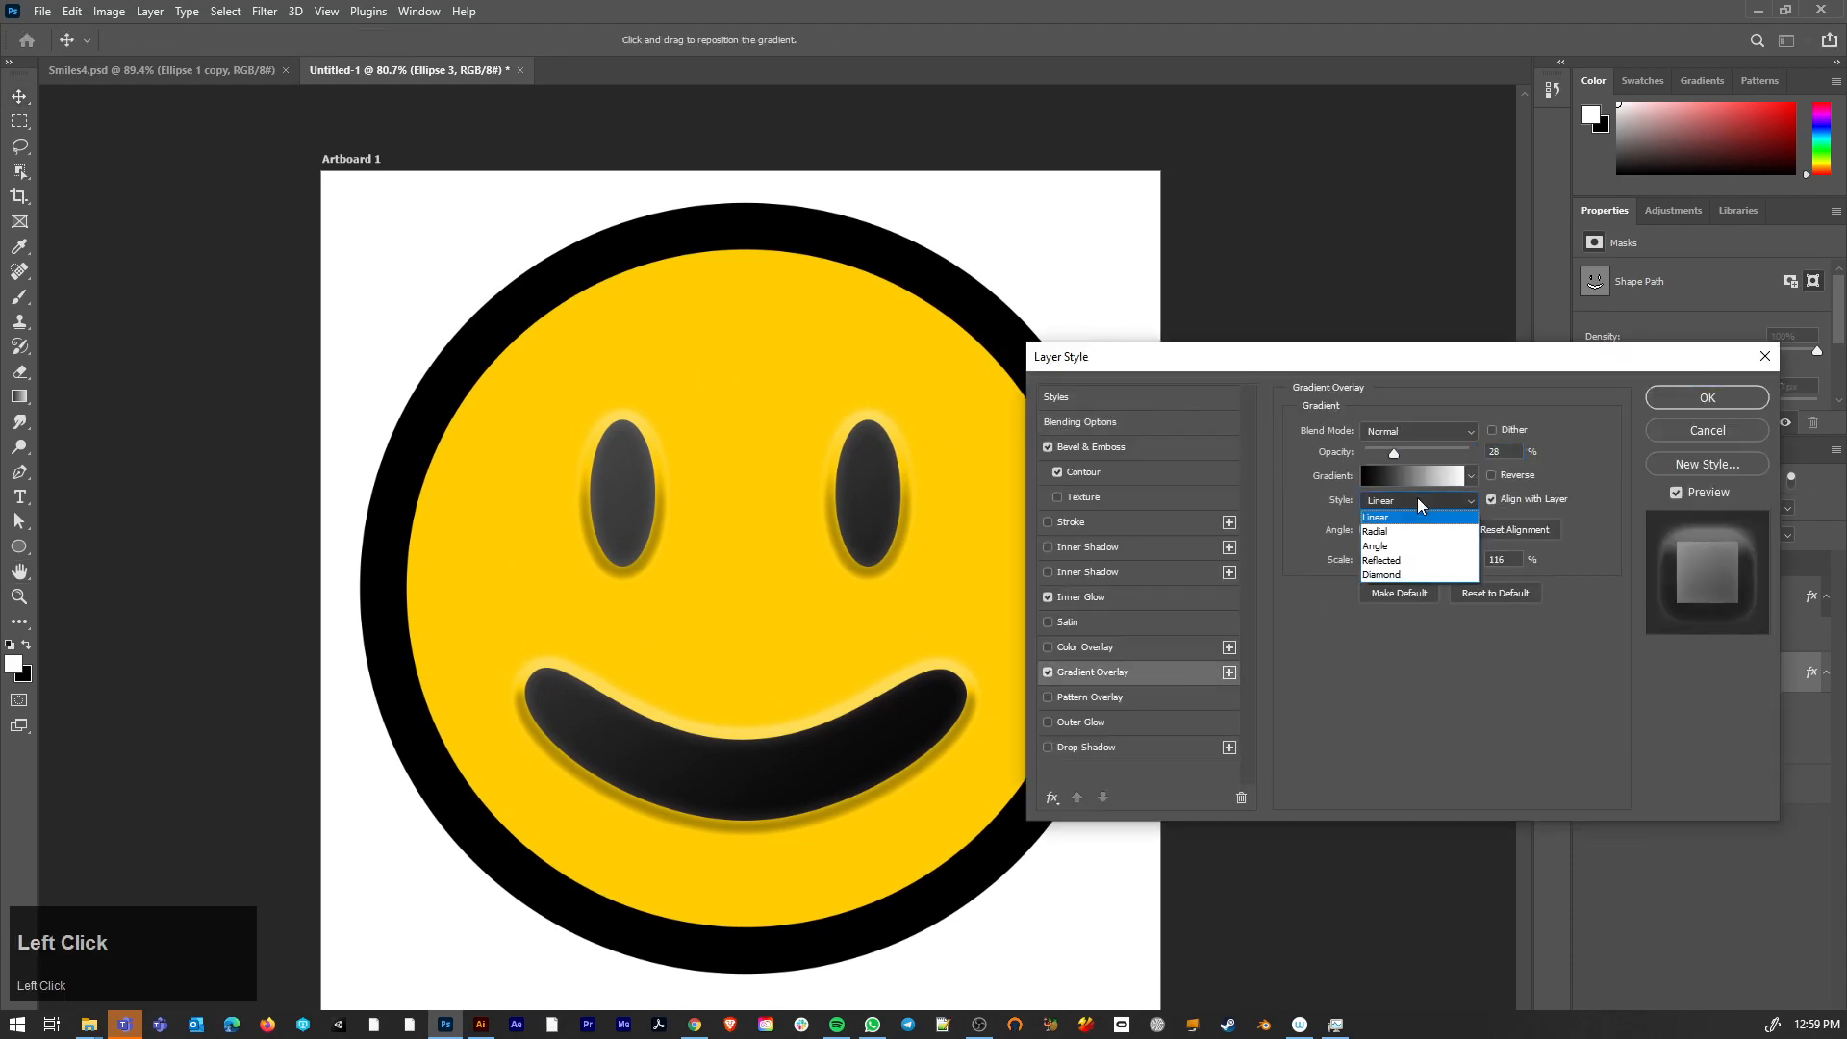
{"action": "left_click", "coordinate": [1394, 561]}
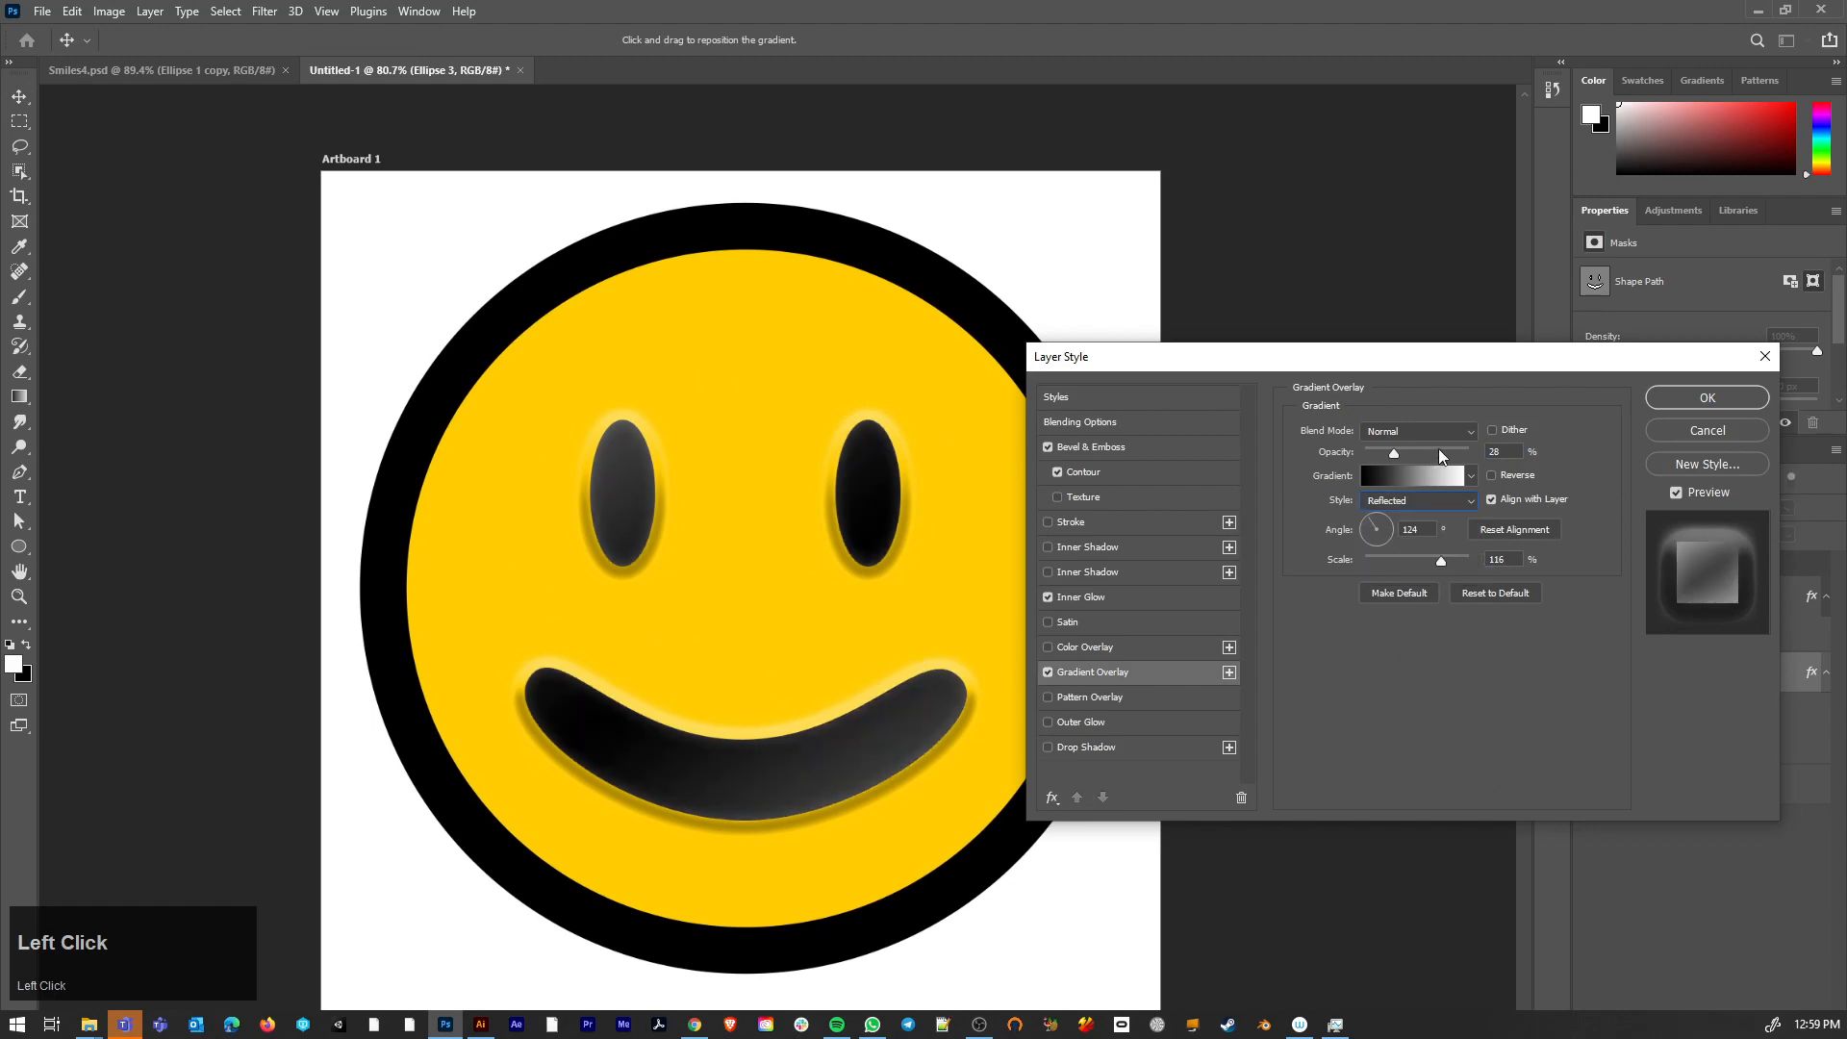
{"action": "left_click", "coordinate": [1493, 476]}
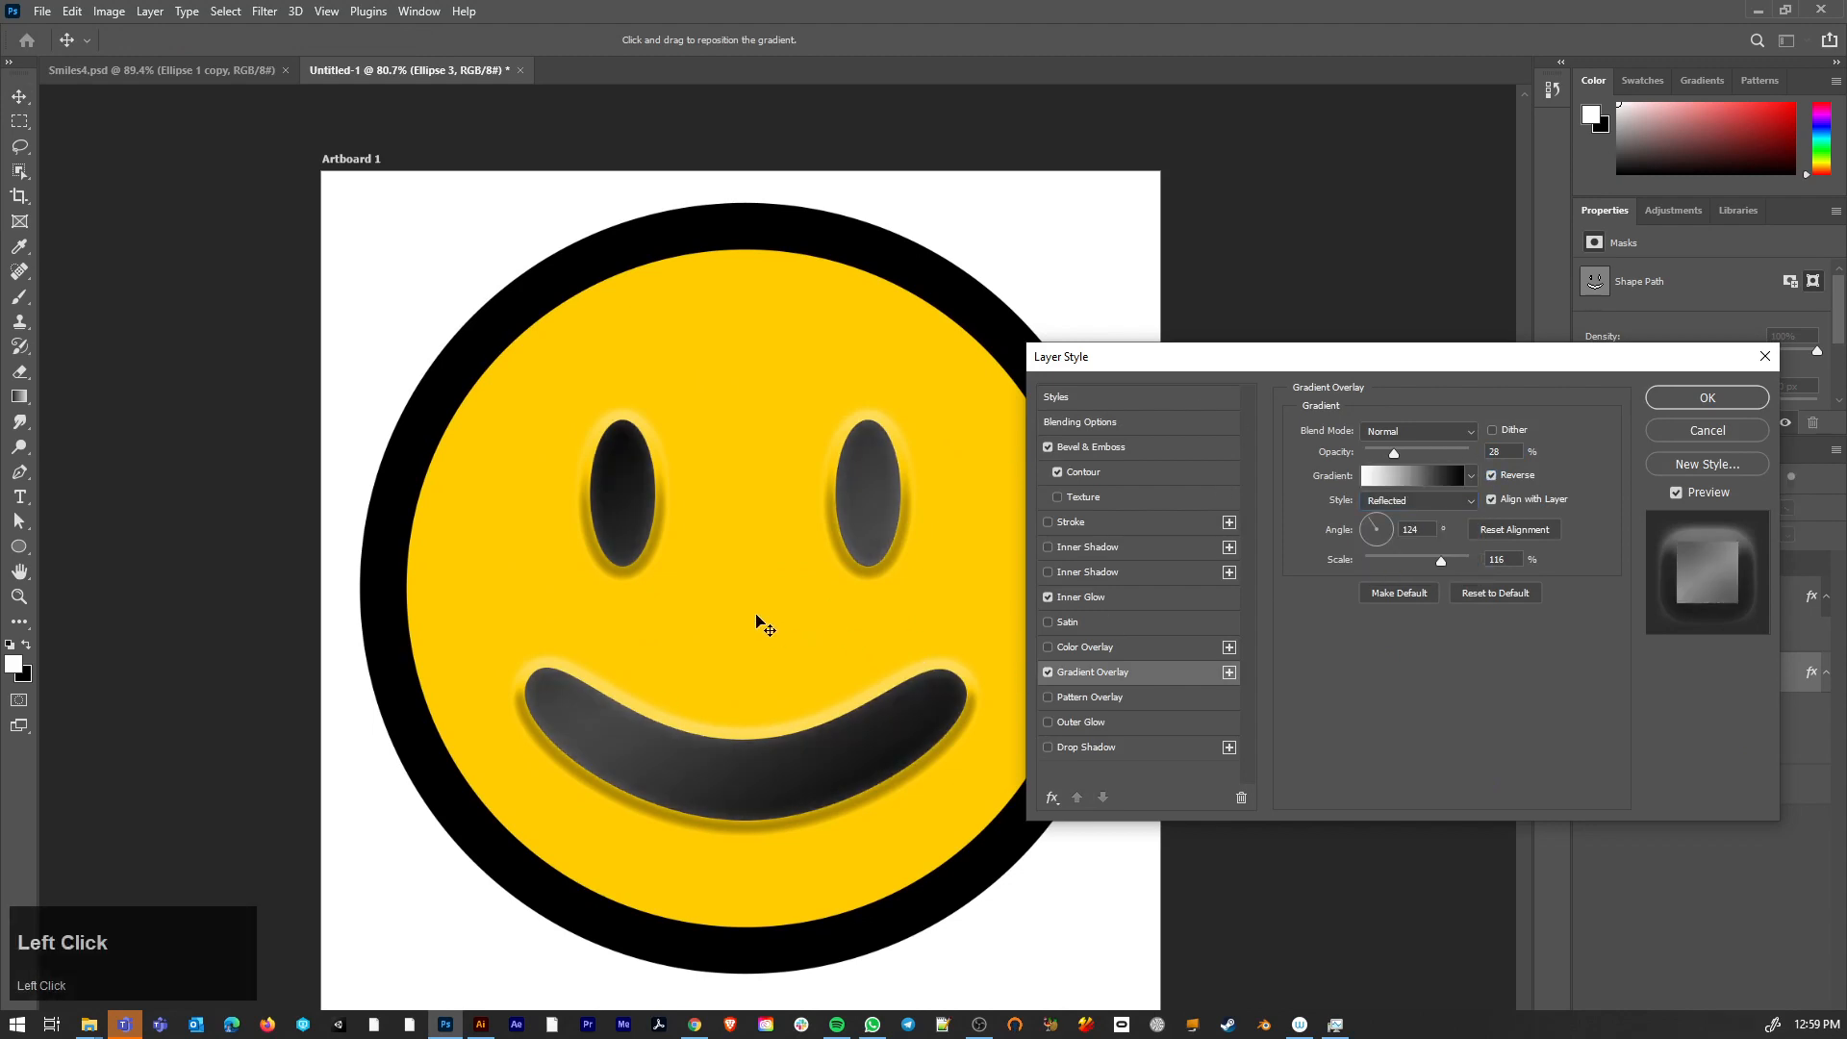
- Reposition the reflected gradient across the eyes and mouth, set its angle to -34°, and apply the style
{"action": "left_click_drag", "start_coordinate": [759, 622], "coordinate": [745, 603]}
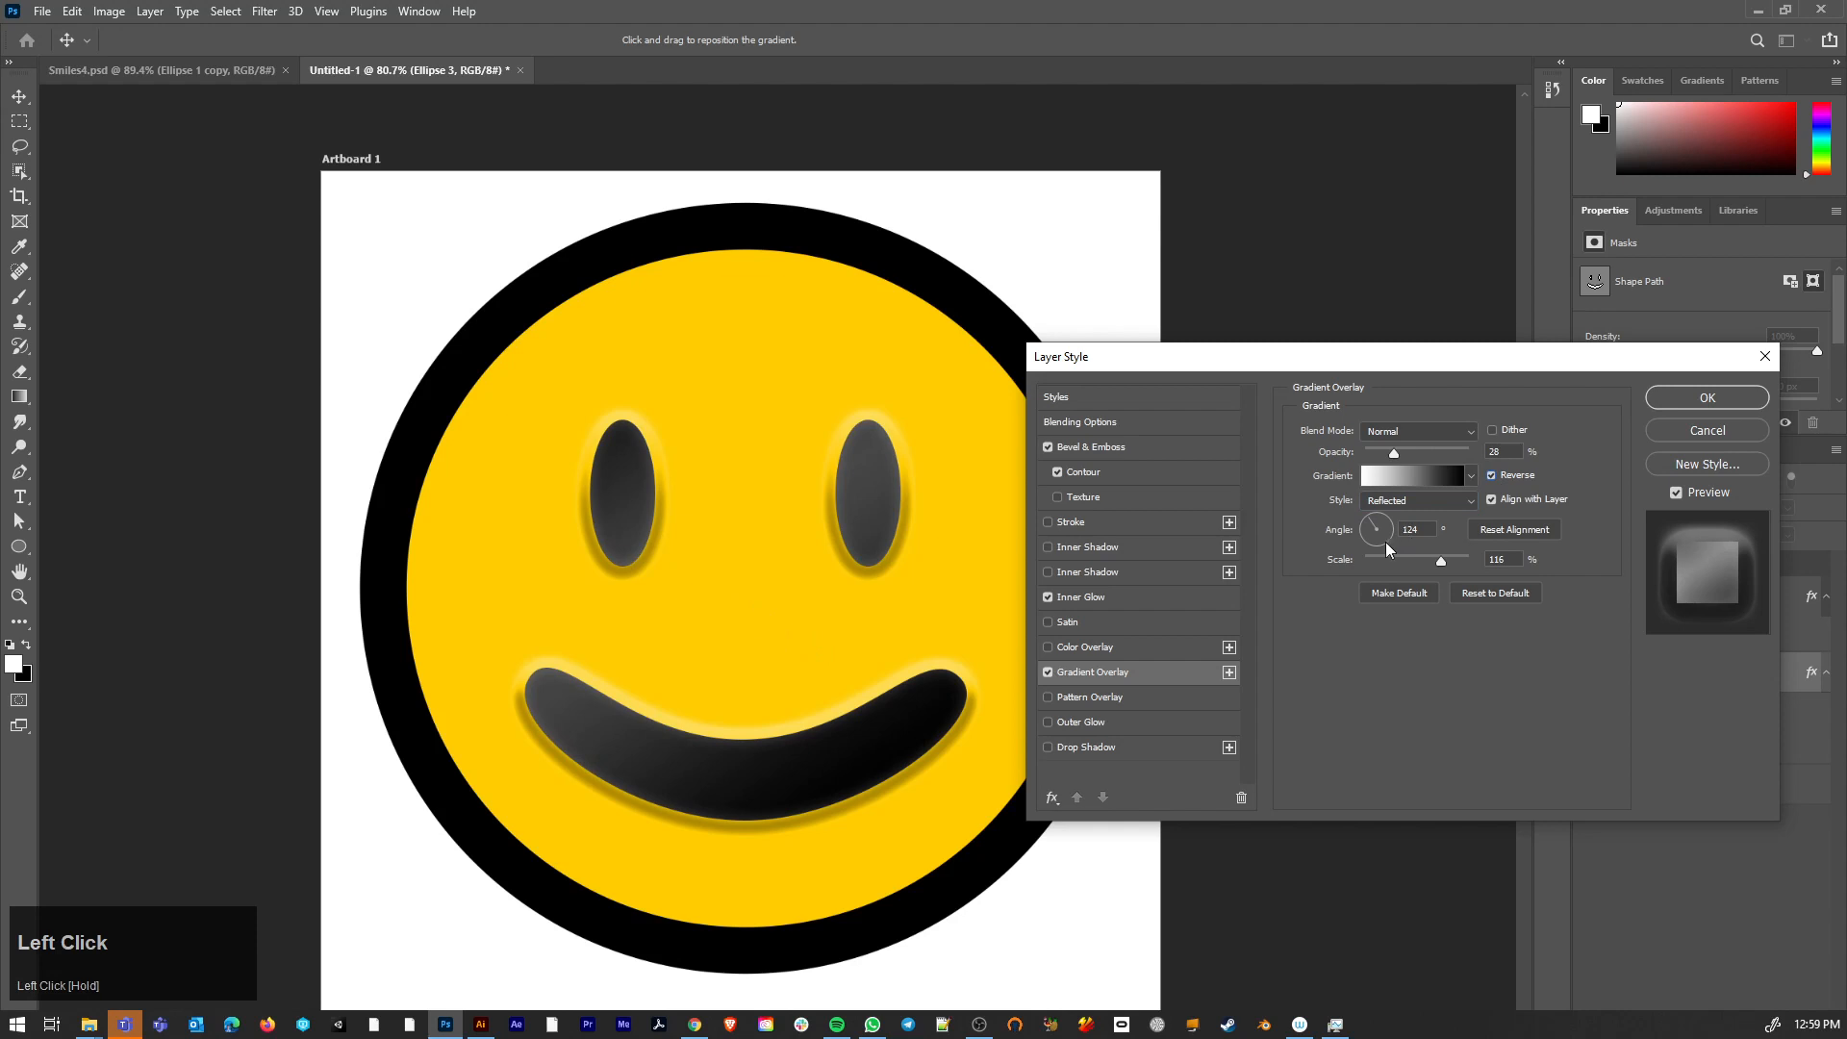
{"action": "left_click_drag", "start_coordinate": [1388, 551], "coordinate": [1399, 535]}
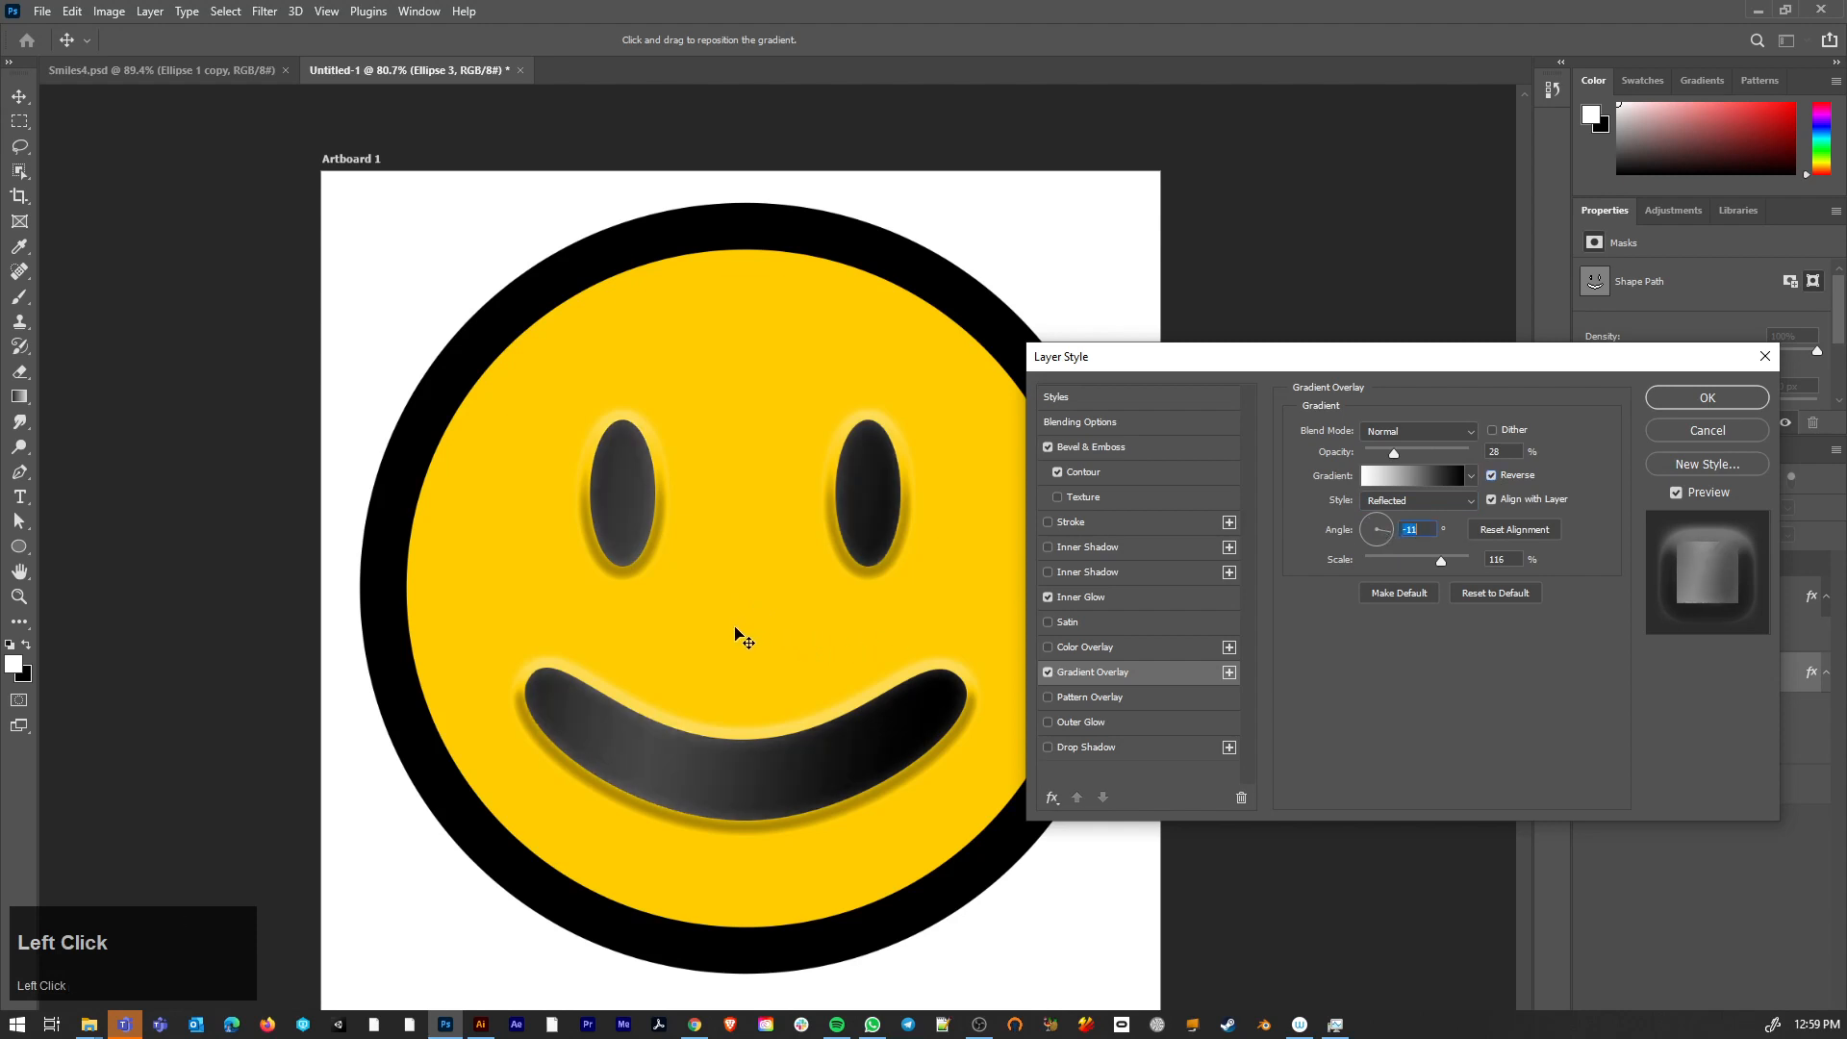
{"action": "left_click_drag", "start_coordinate": [735, 627], "coordinate": [669, 611]}
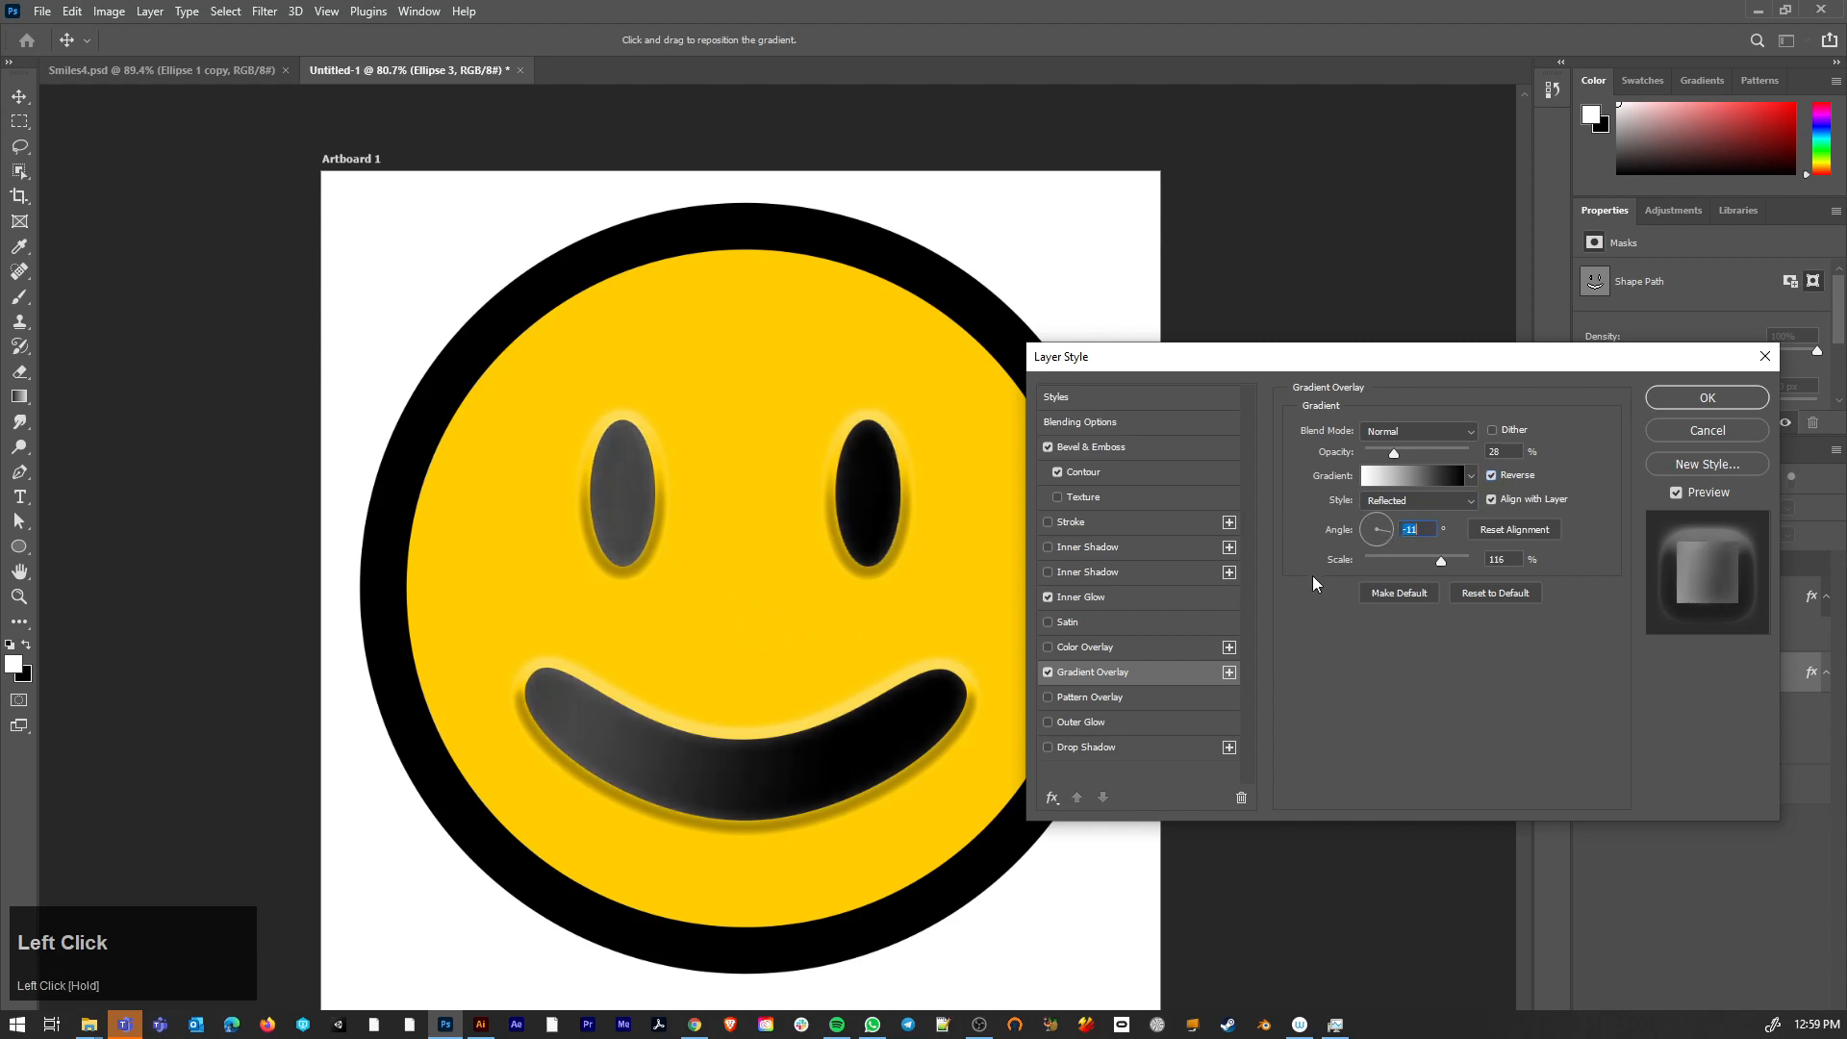
{"action": "left_click", "coordinate": [1391, 540]}
{"action": "left_click_drag", "start_coordinate": [762, 577], "coordinate": [833, 626]}
{"action": "left_click", "coordinate": [1704, 398]}
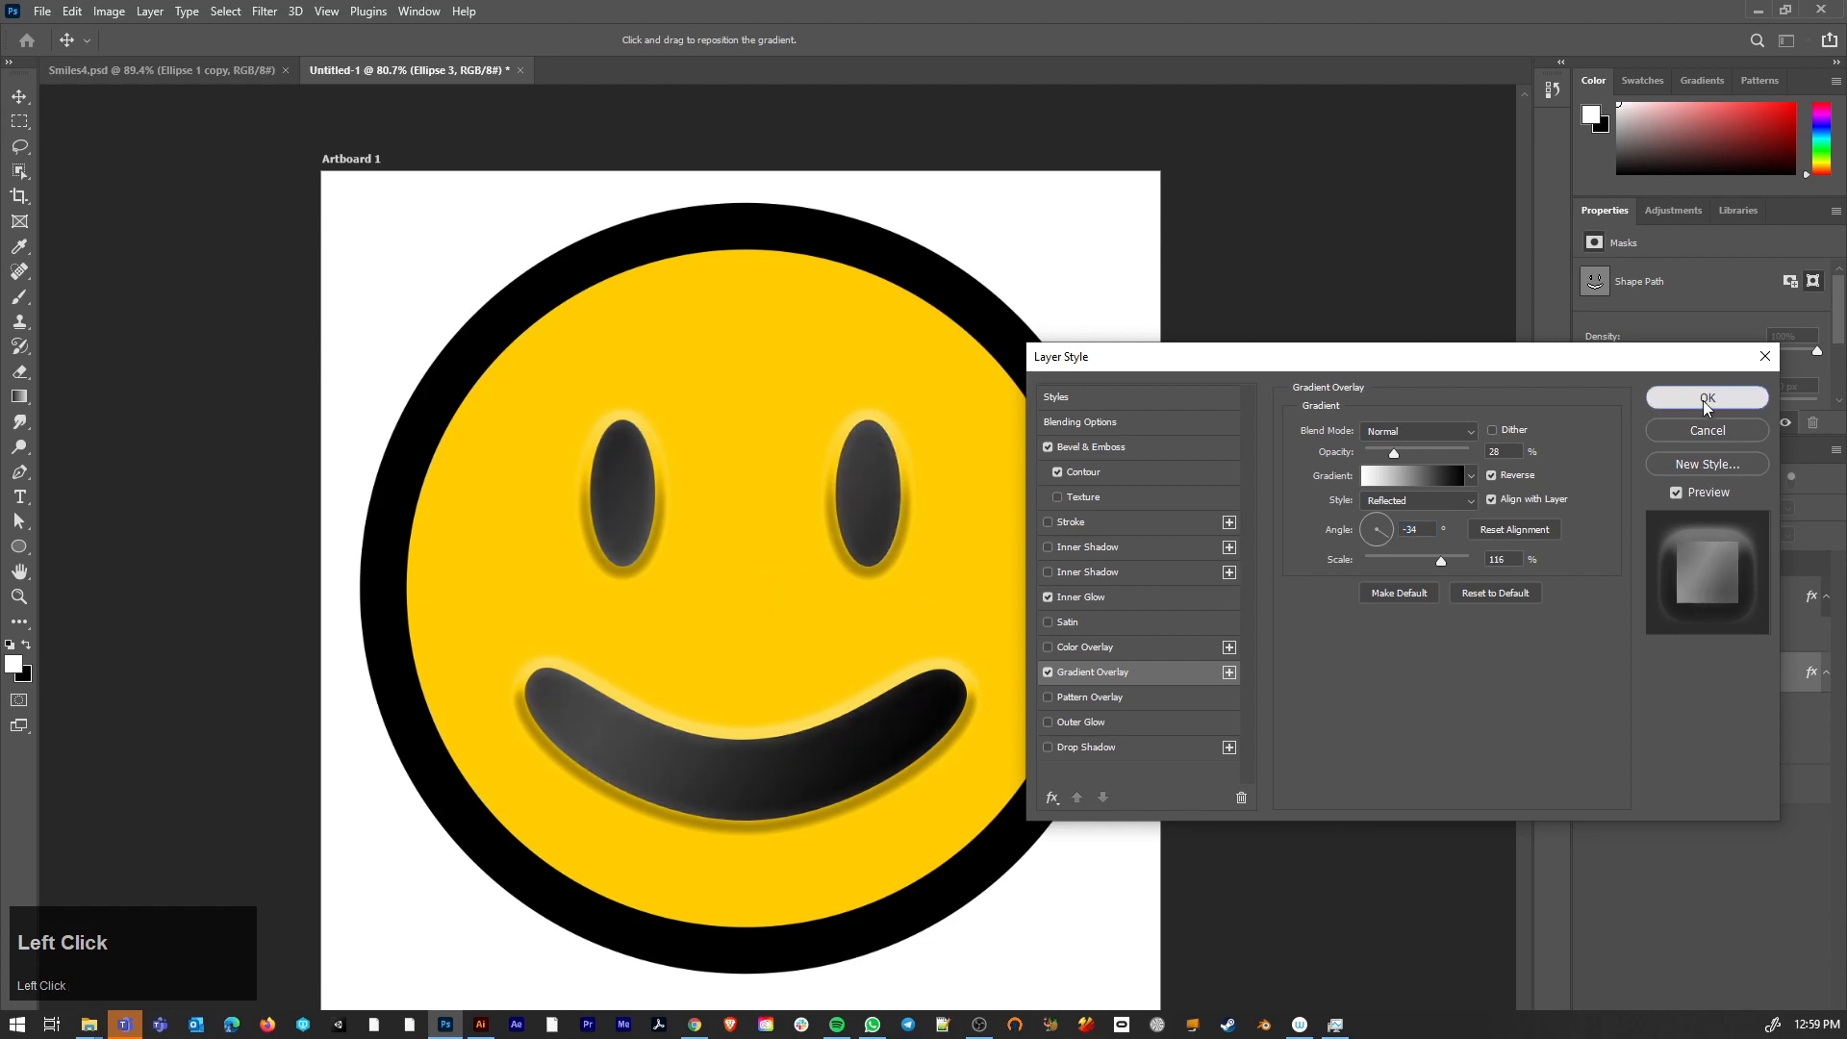
- Enable Bevel & Emboss on the Ellipse 1 face circle and show its settings
{"action": "left_click", "coordinate": [1585, 786]}
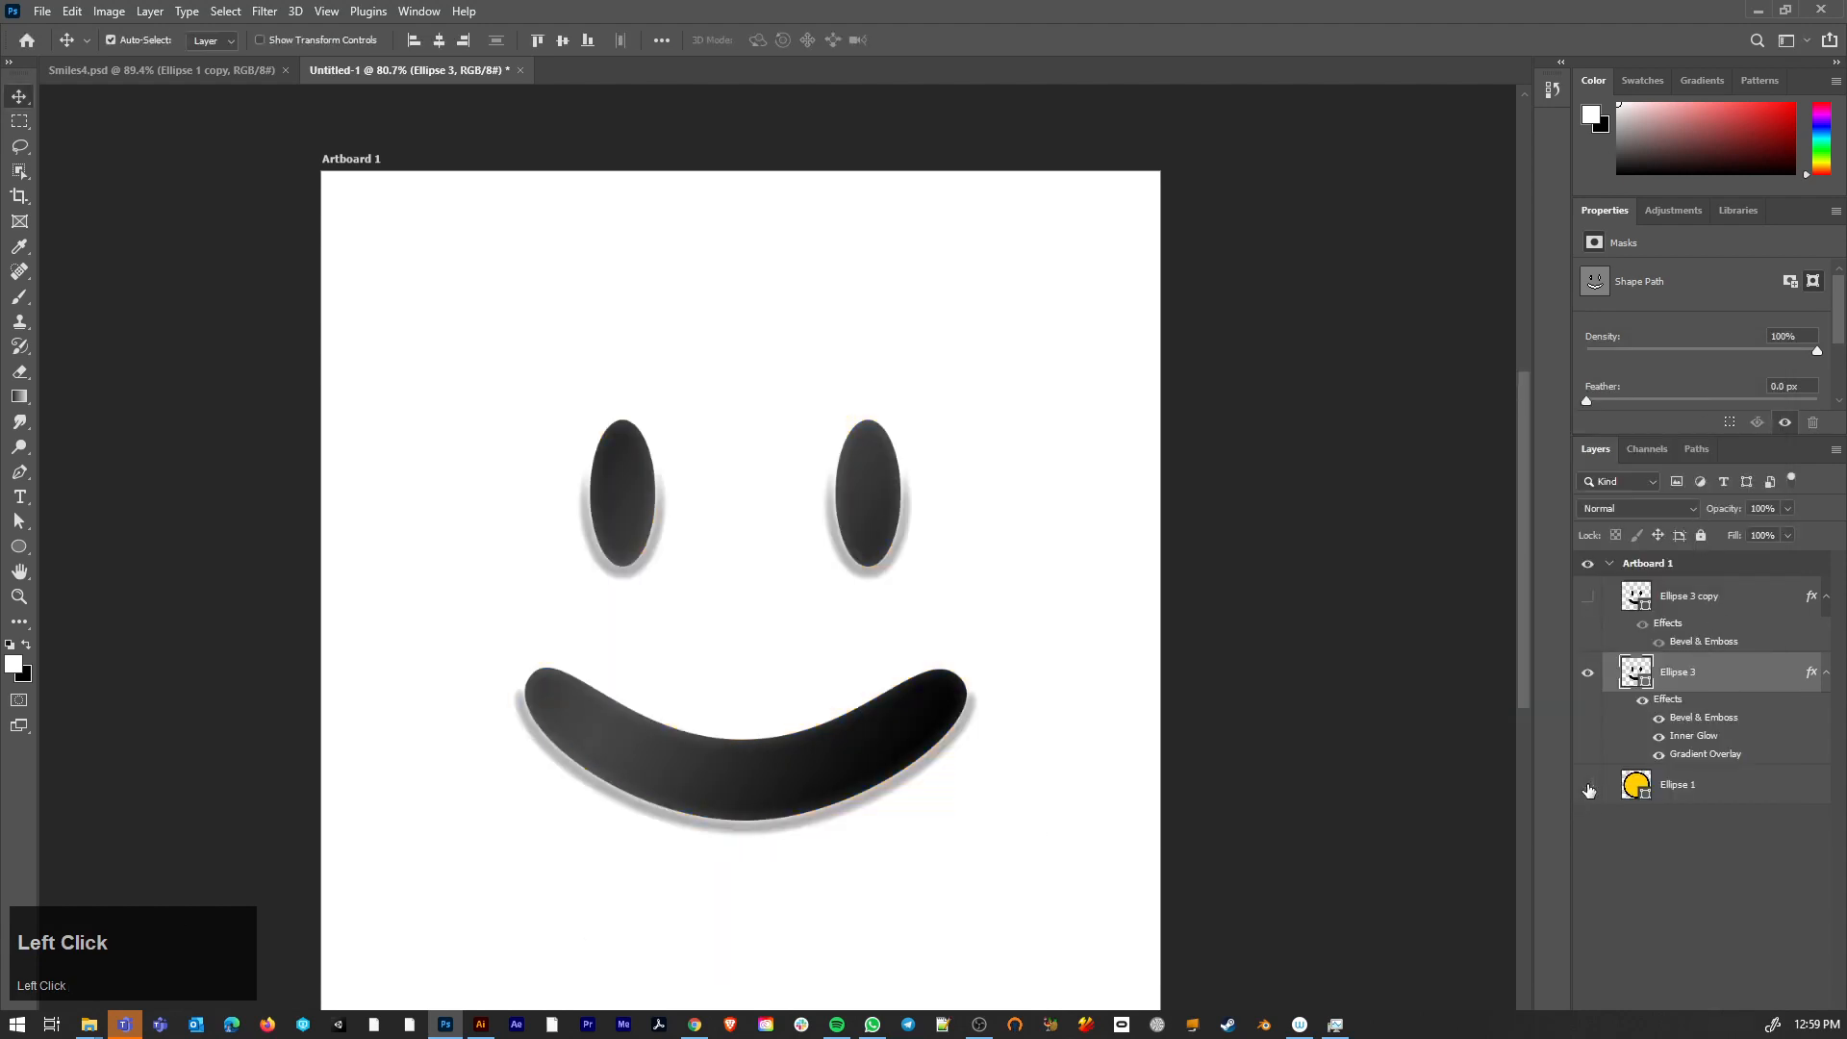
{"action": "left_click", "coordinate": [1587, 787]}
{"action": "left_click", "coordinate": [1758, 791]}
{"action": "double_click", "coordinate": [1758, 791]}
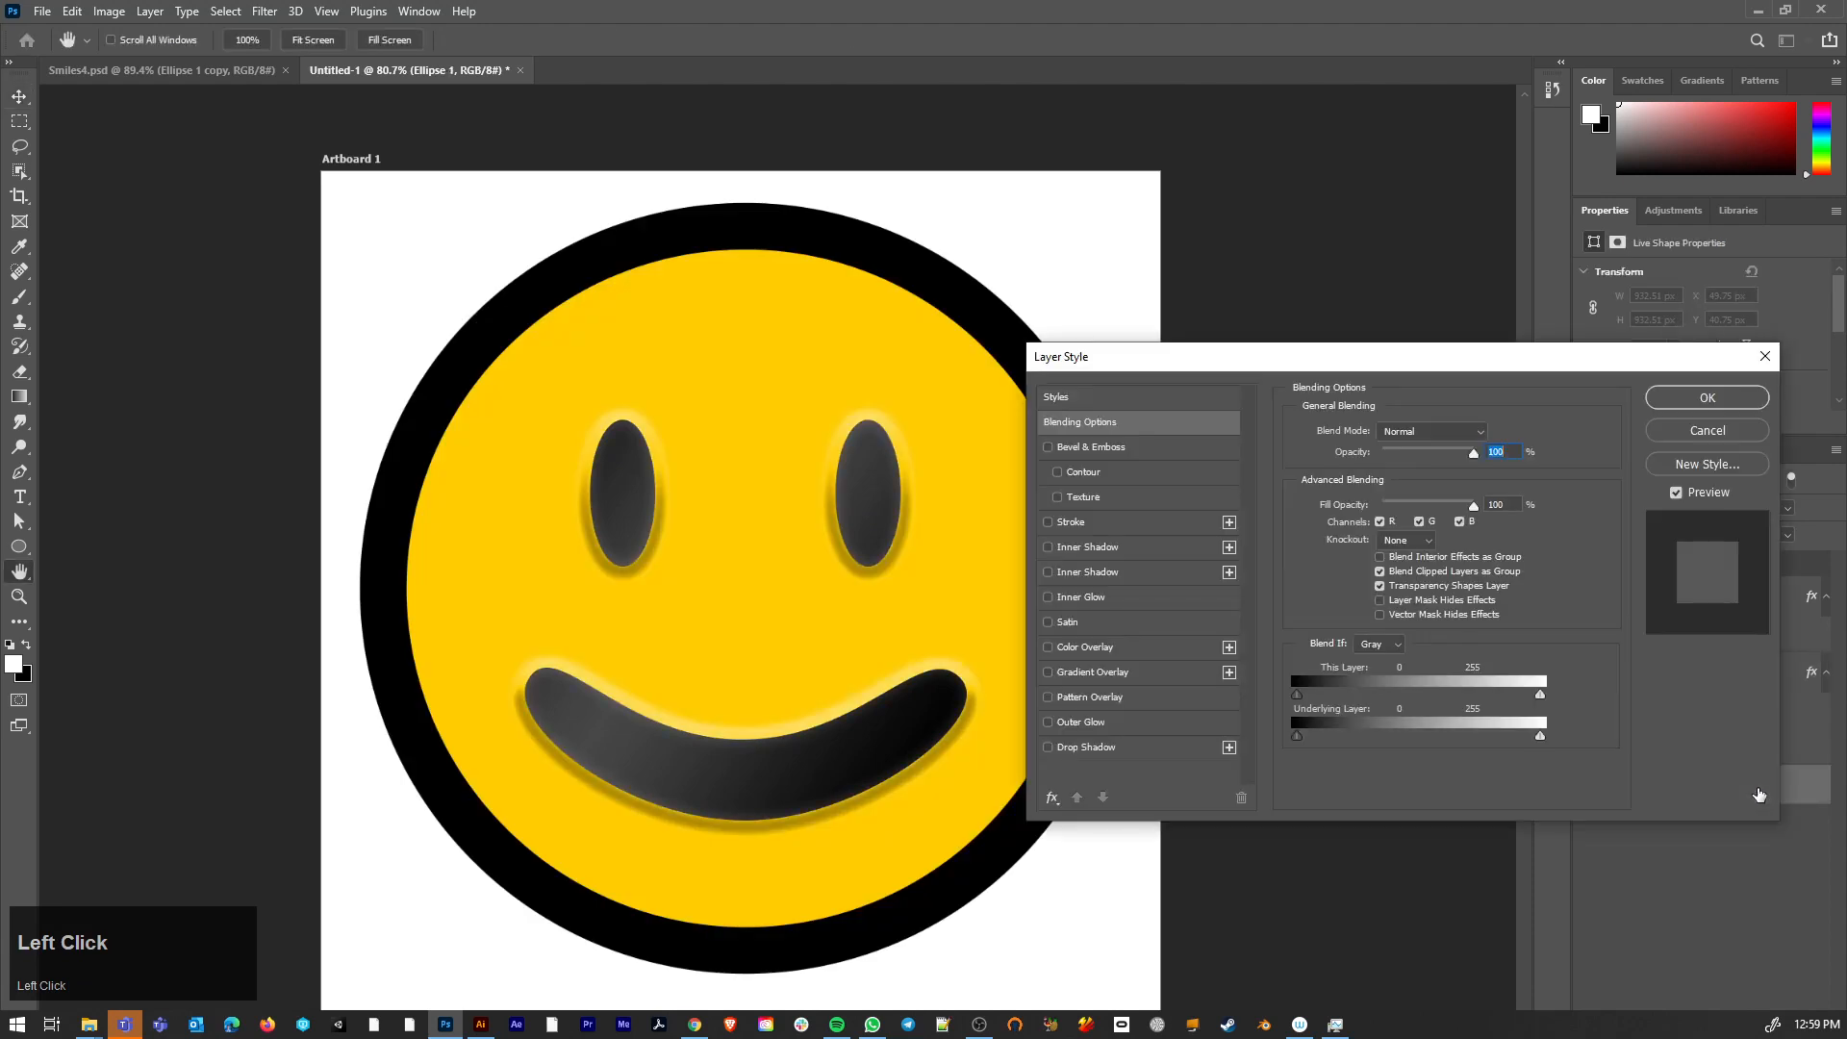
{"action": "left_click", "coordinate": [1048, 447]}
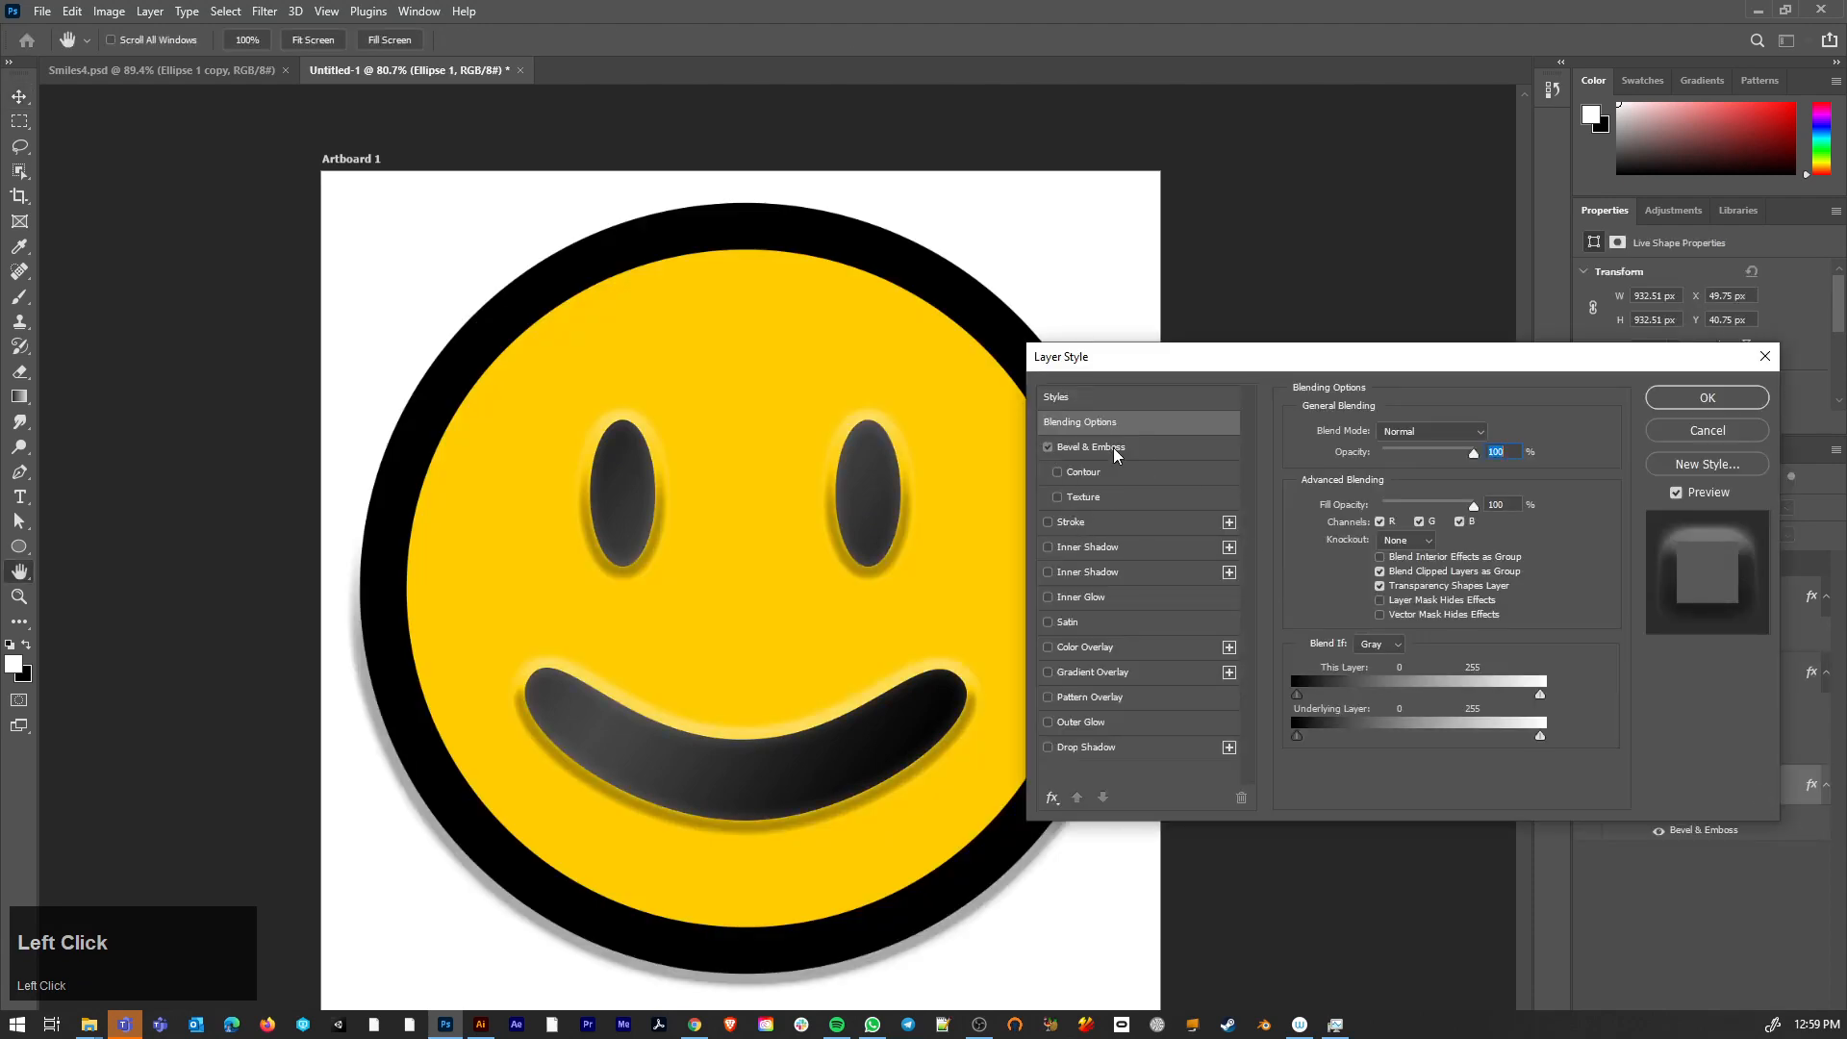
{"action": "left_click", "coordinate": [1111, 452]}
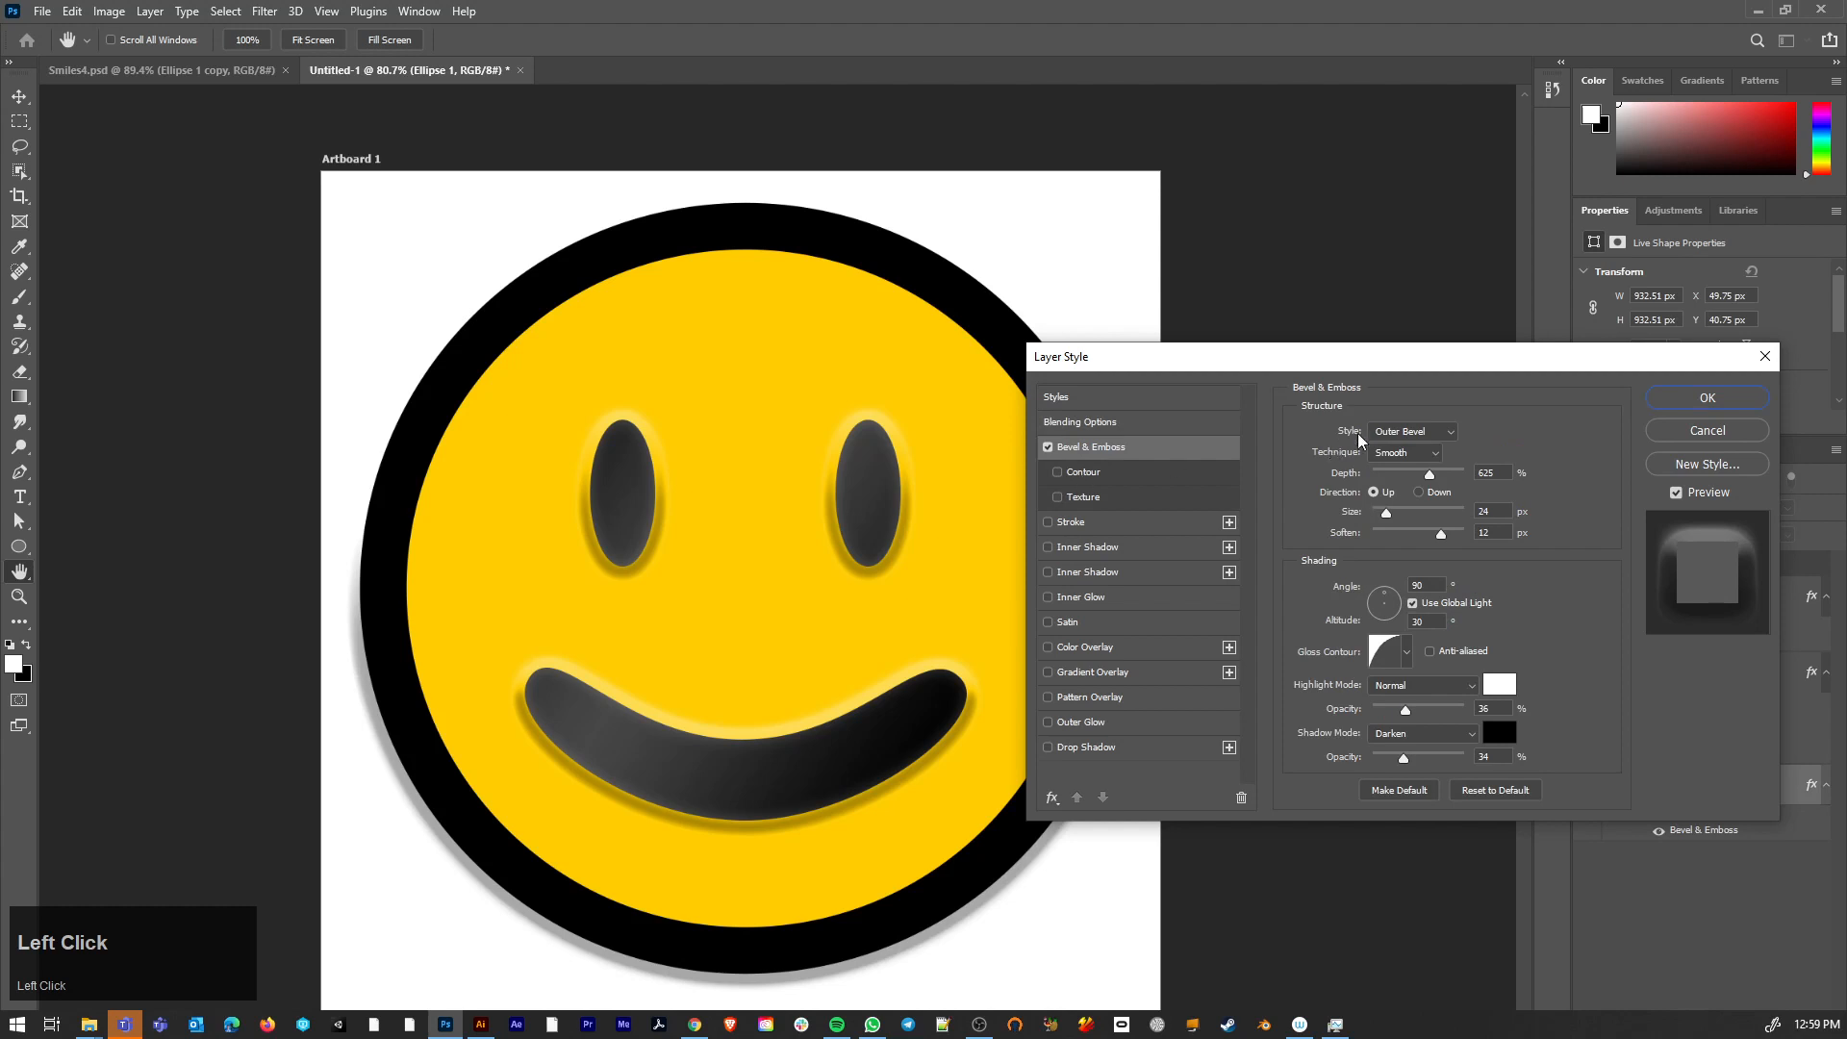
- Set the face circle's bevel style to Stroke Emboss, leave the Stroke effect off, and apply the style
{"action": "left_click", "coordinate": [1419, 430]}
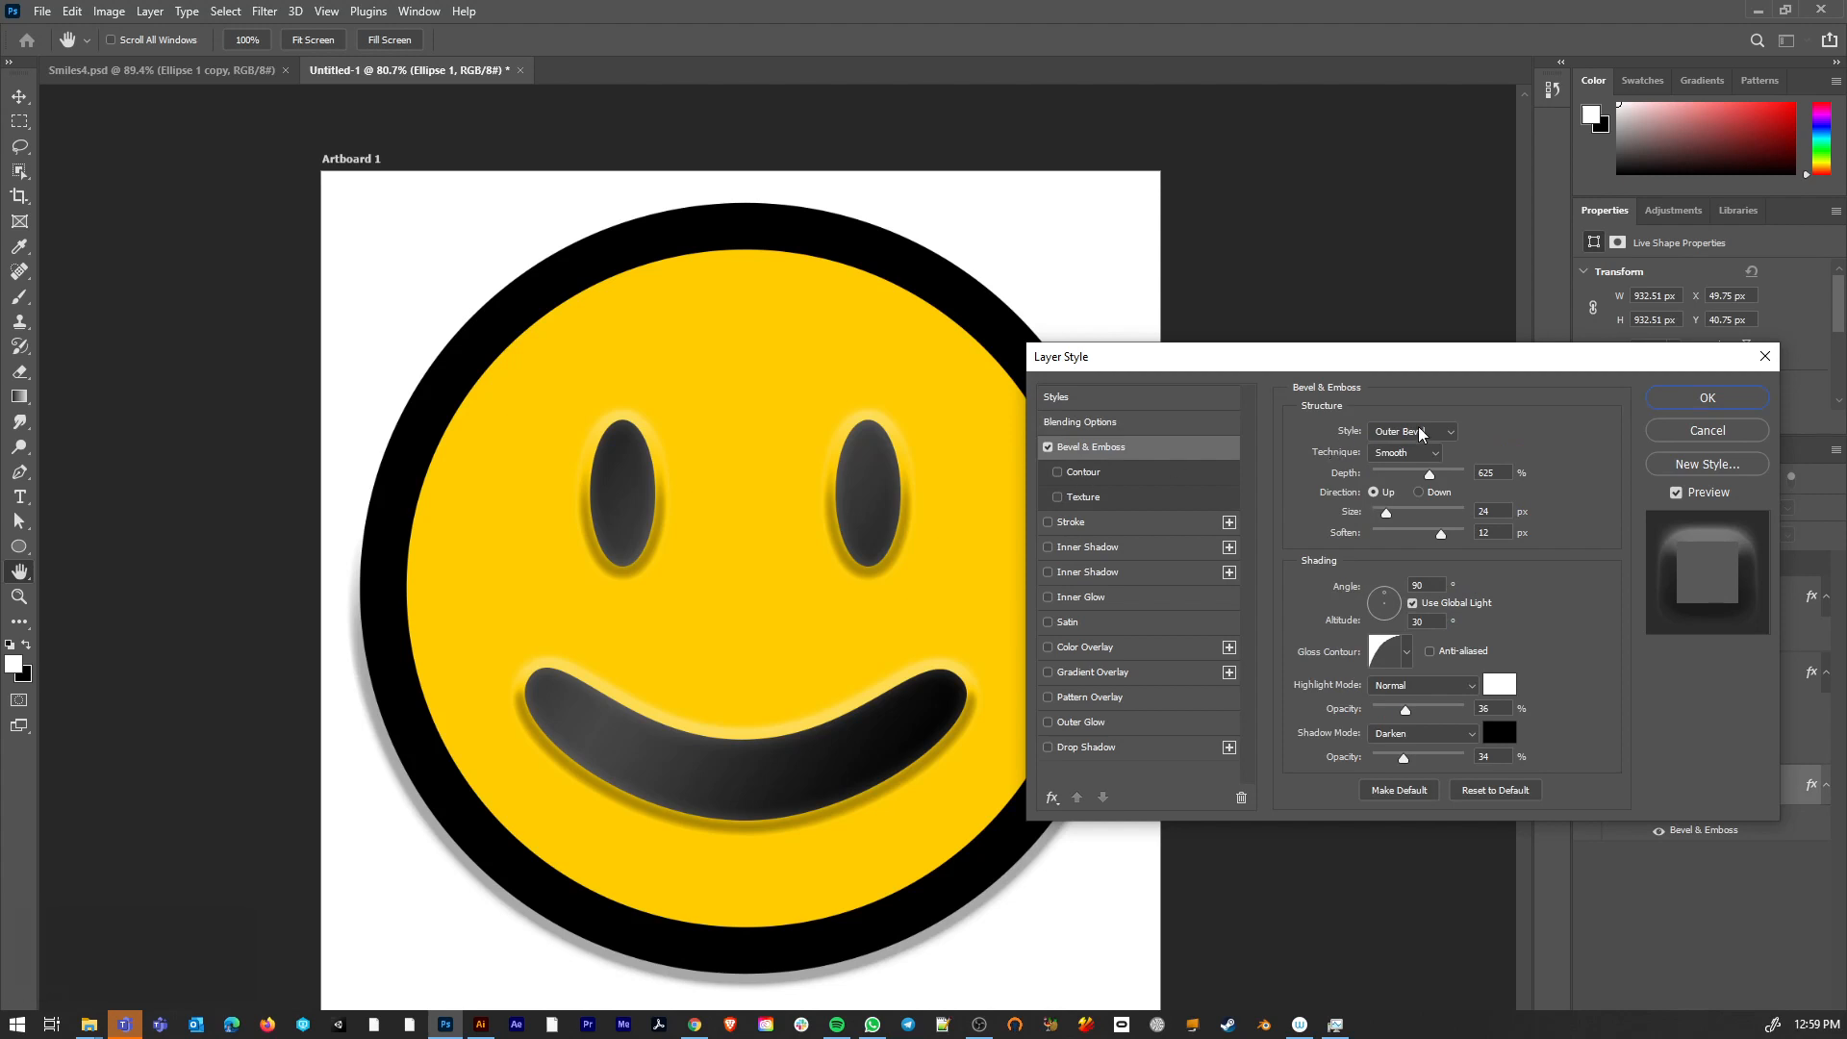
{"action": "left_click", "coordinate": [1047, 522]}
{"action": "left_click", "coordinate": [1047, 521]}
{"action": "left_click", "coordinate": [1048, 448]}
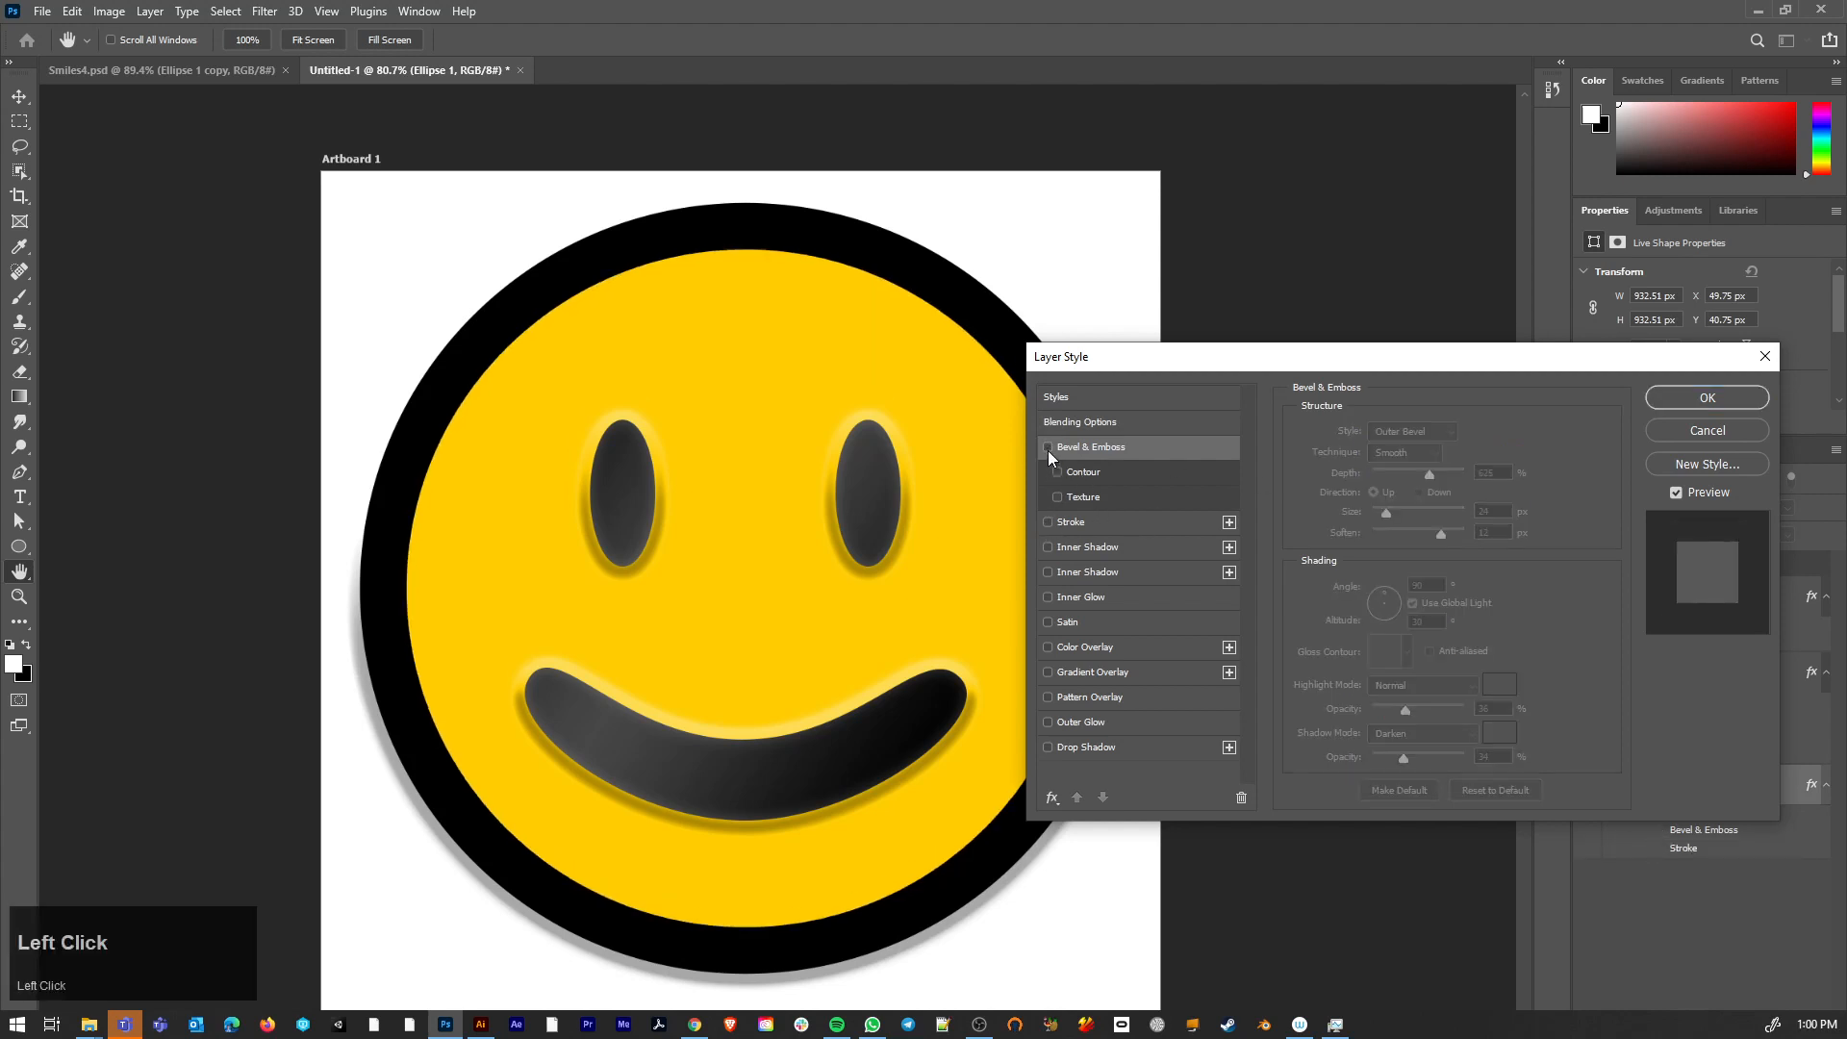
{"action": "left_click", "coordinate": [1047, 447]}
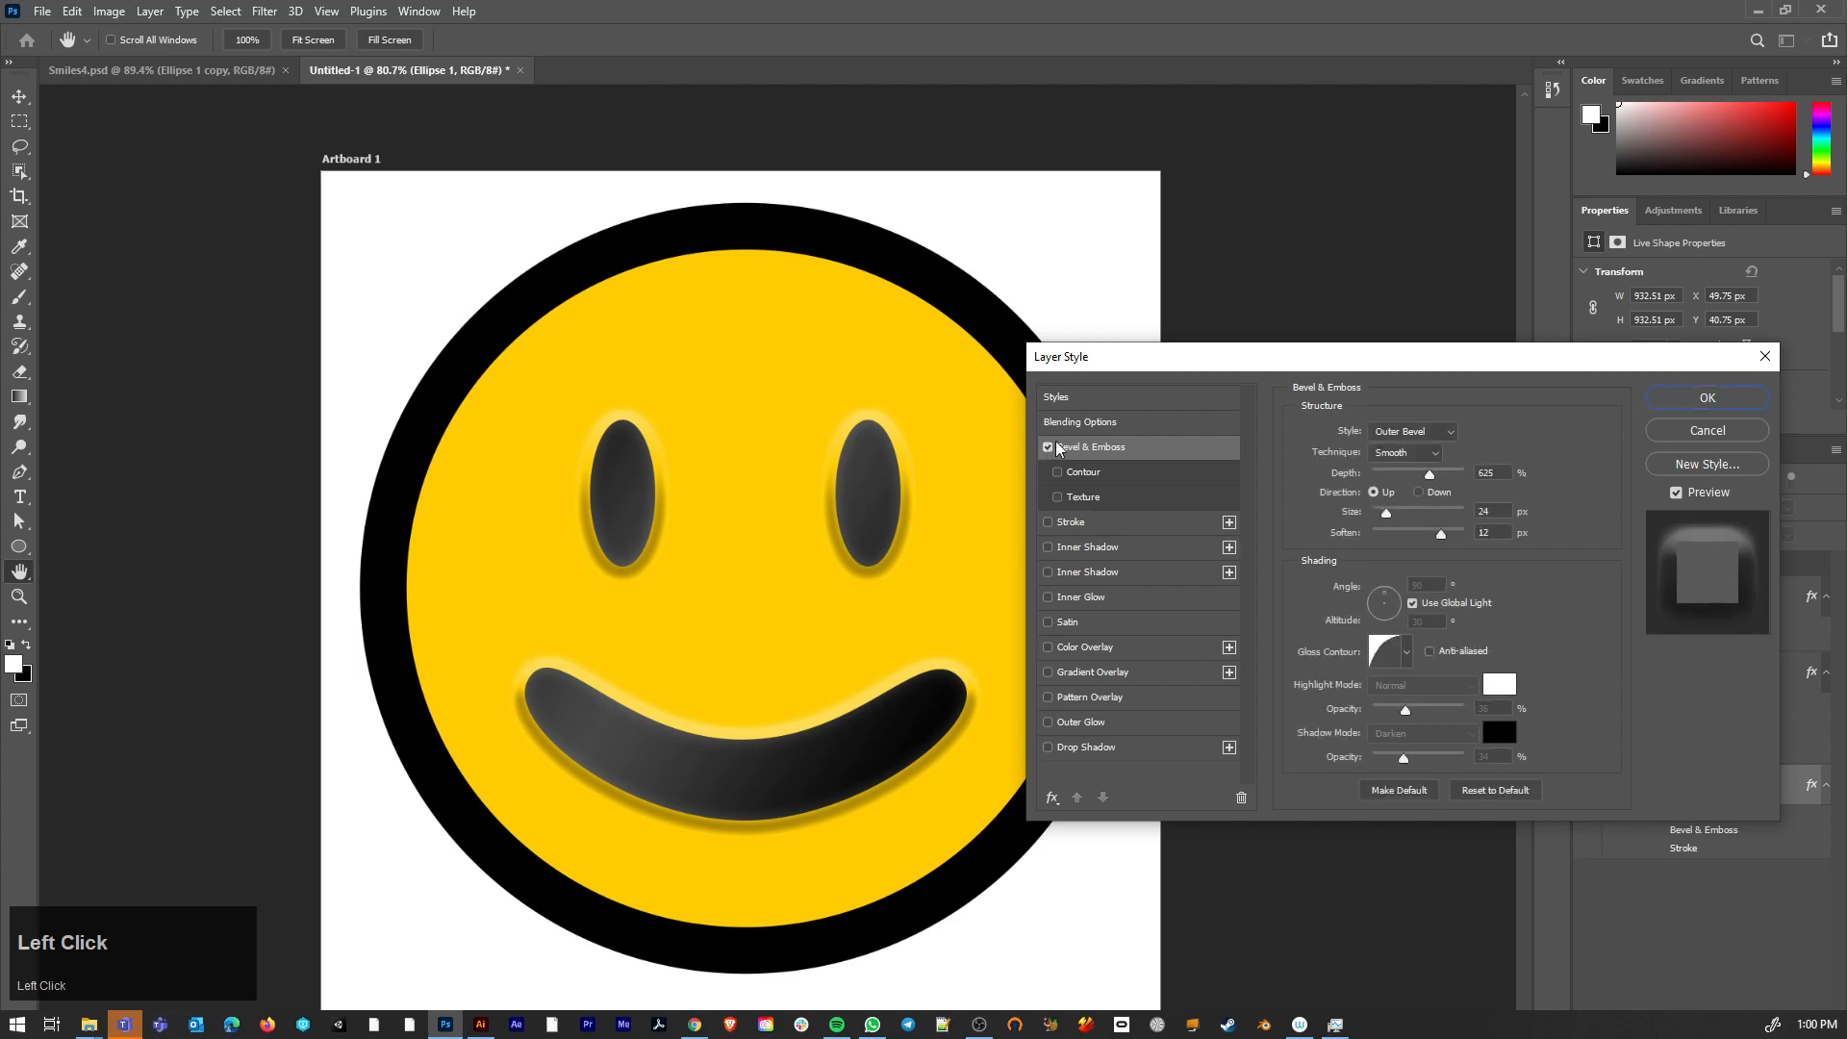
{"action": "left_click", "coordinate": [1421, 431]}
{"action": "left_click", "coordinate": [1421, 505]}
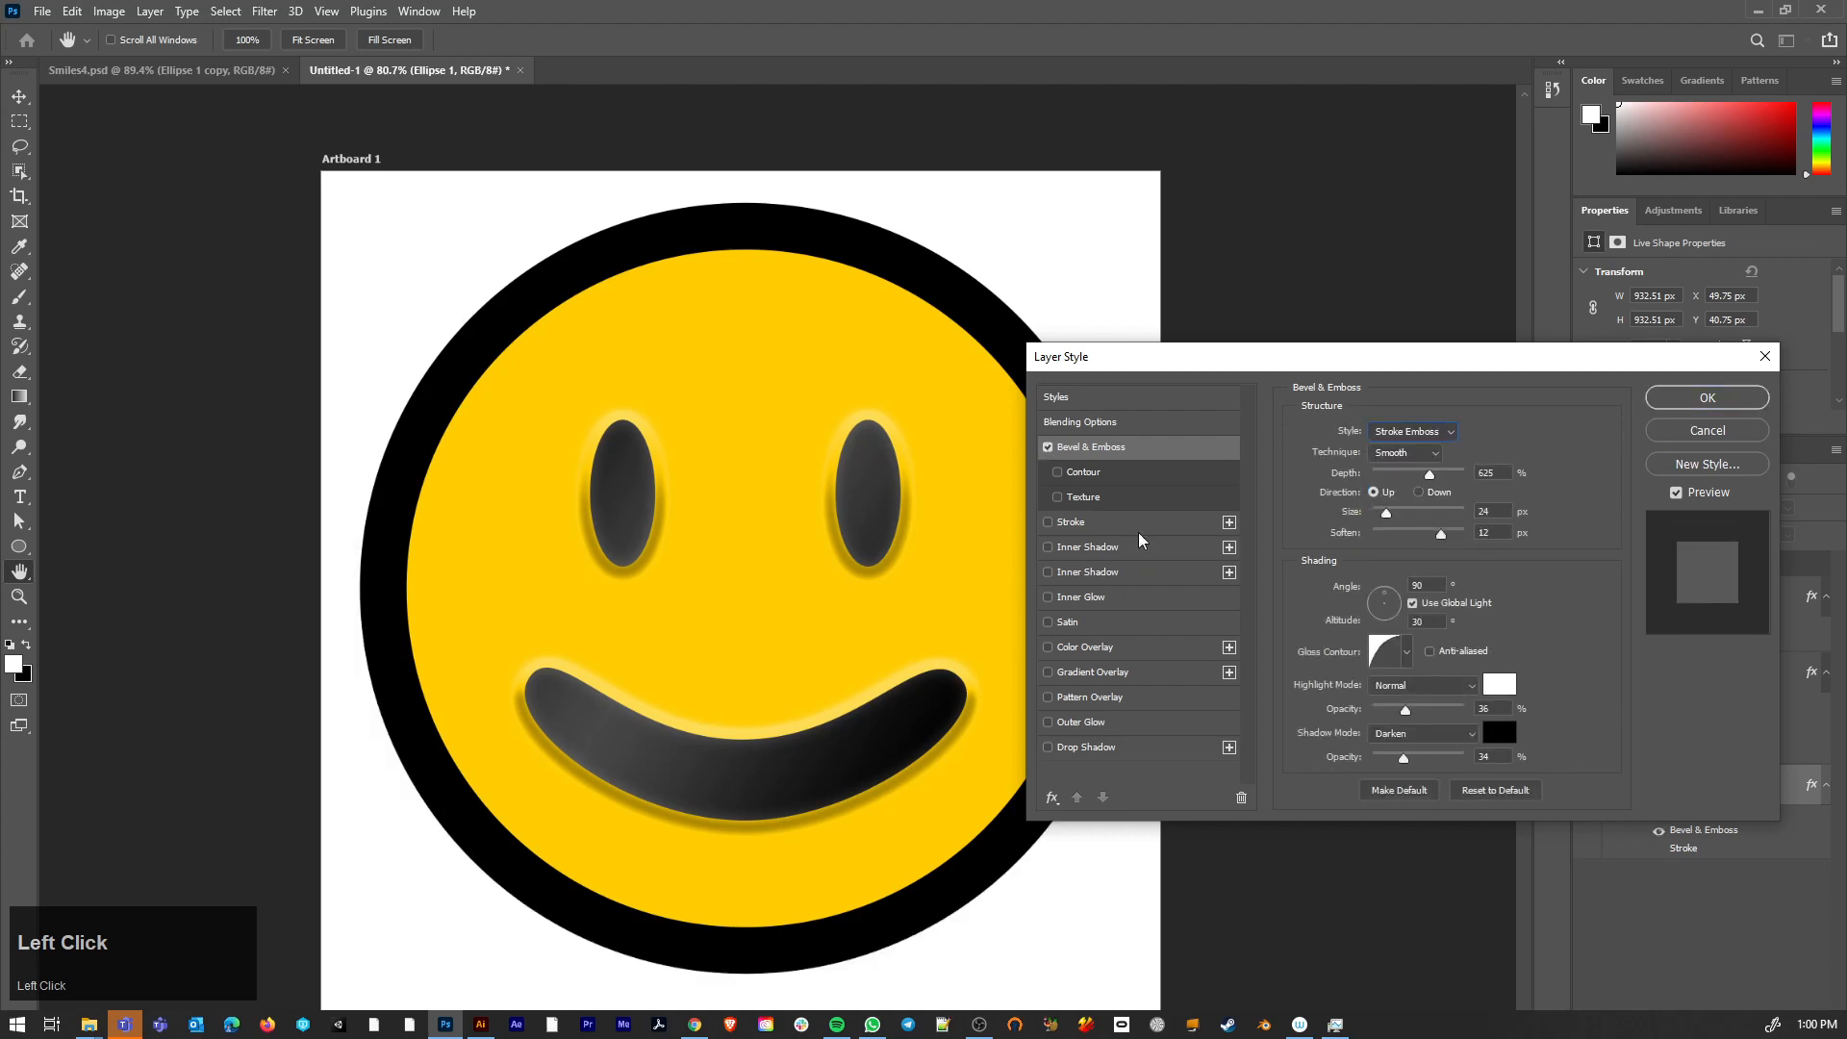
{"action": "left_click", "coordinate": [1675, 394]}
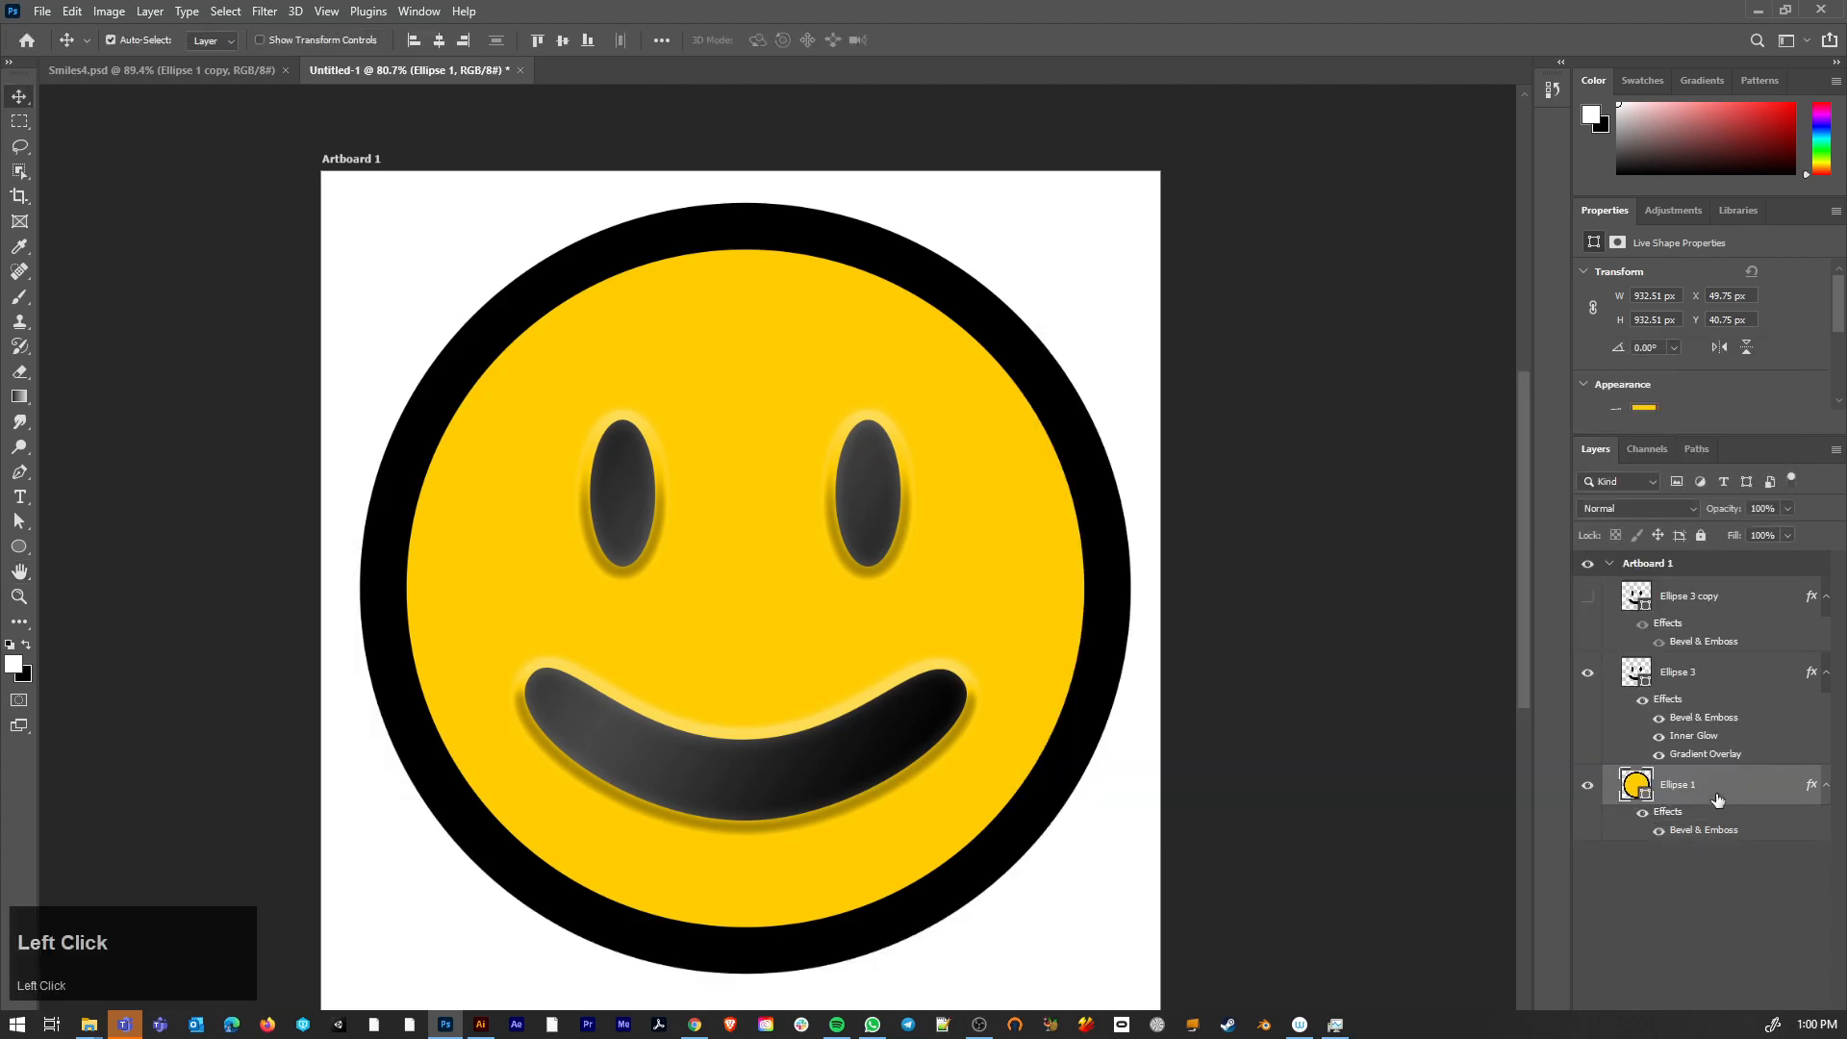
- Remove the black 60 px stroke from the yellow face circle
{"action": "key", "text": "p"}
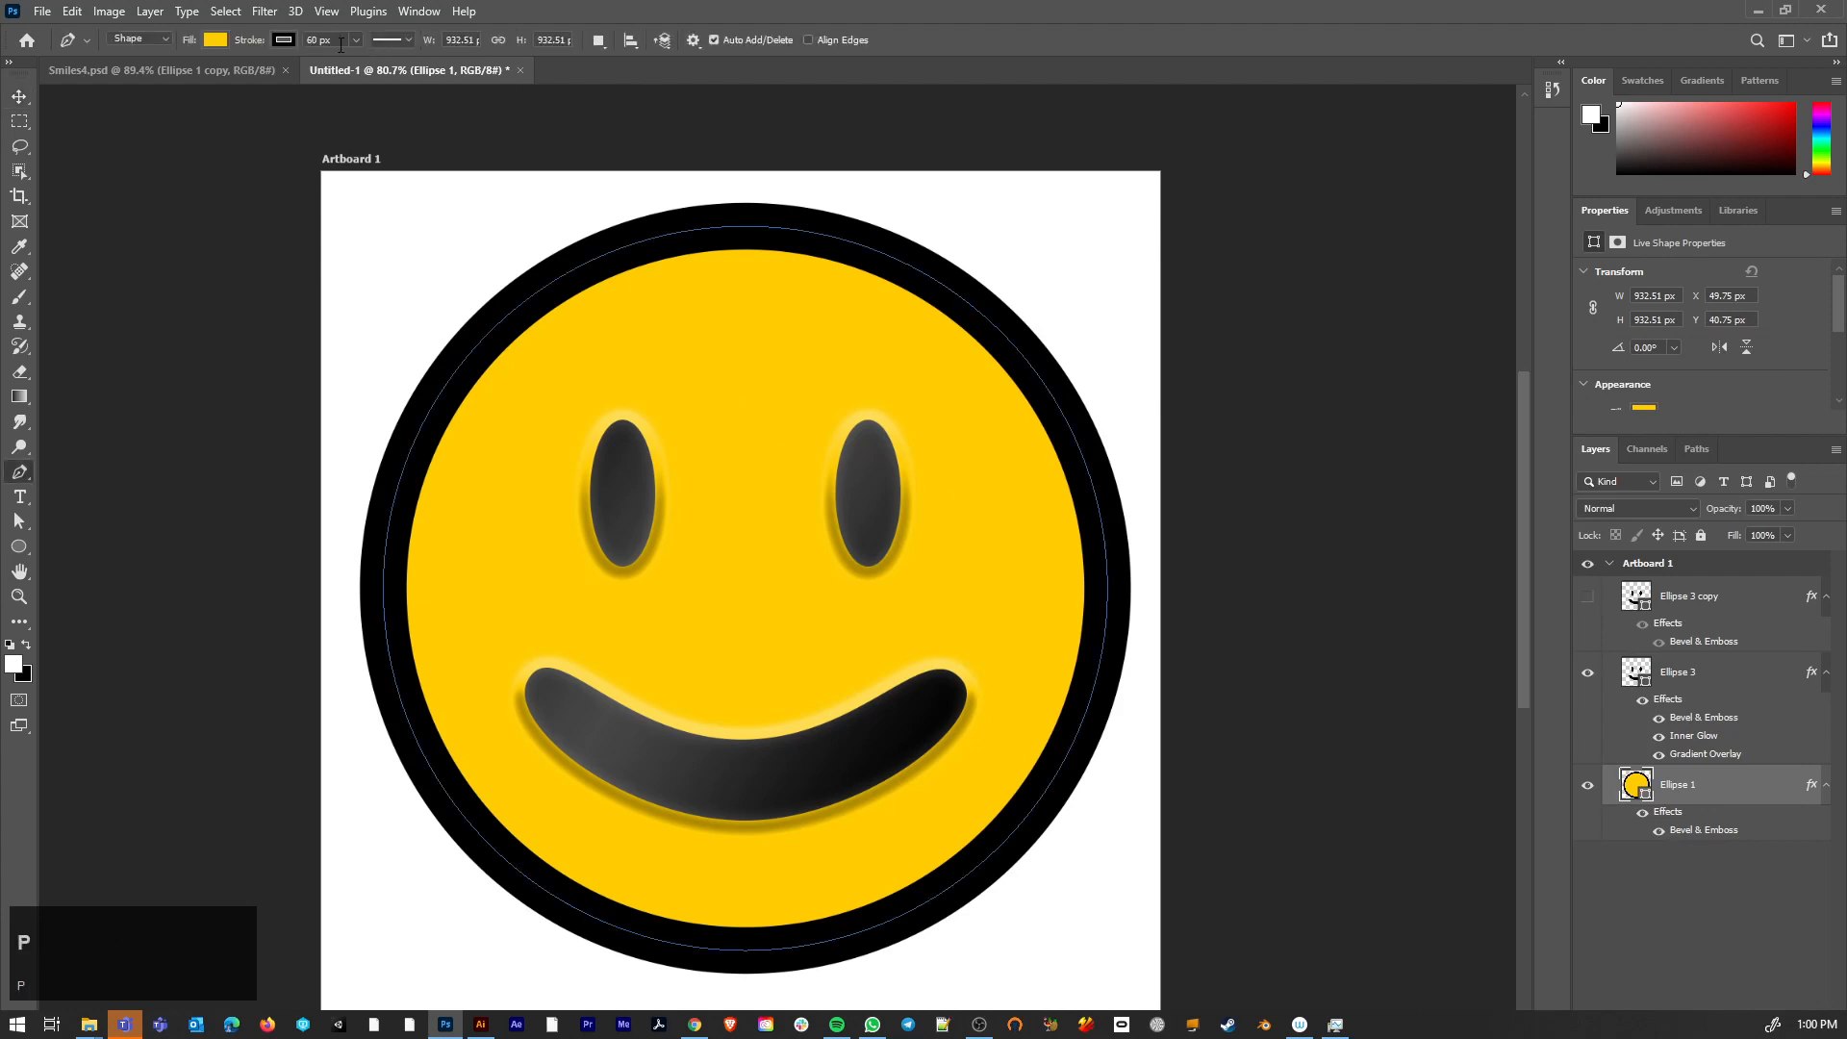
{"action": "left_click", "coordinate": [281, 41]}
{"action": "left_click", "coordinate": [170, 75]}
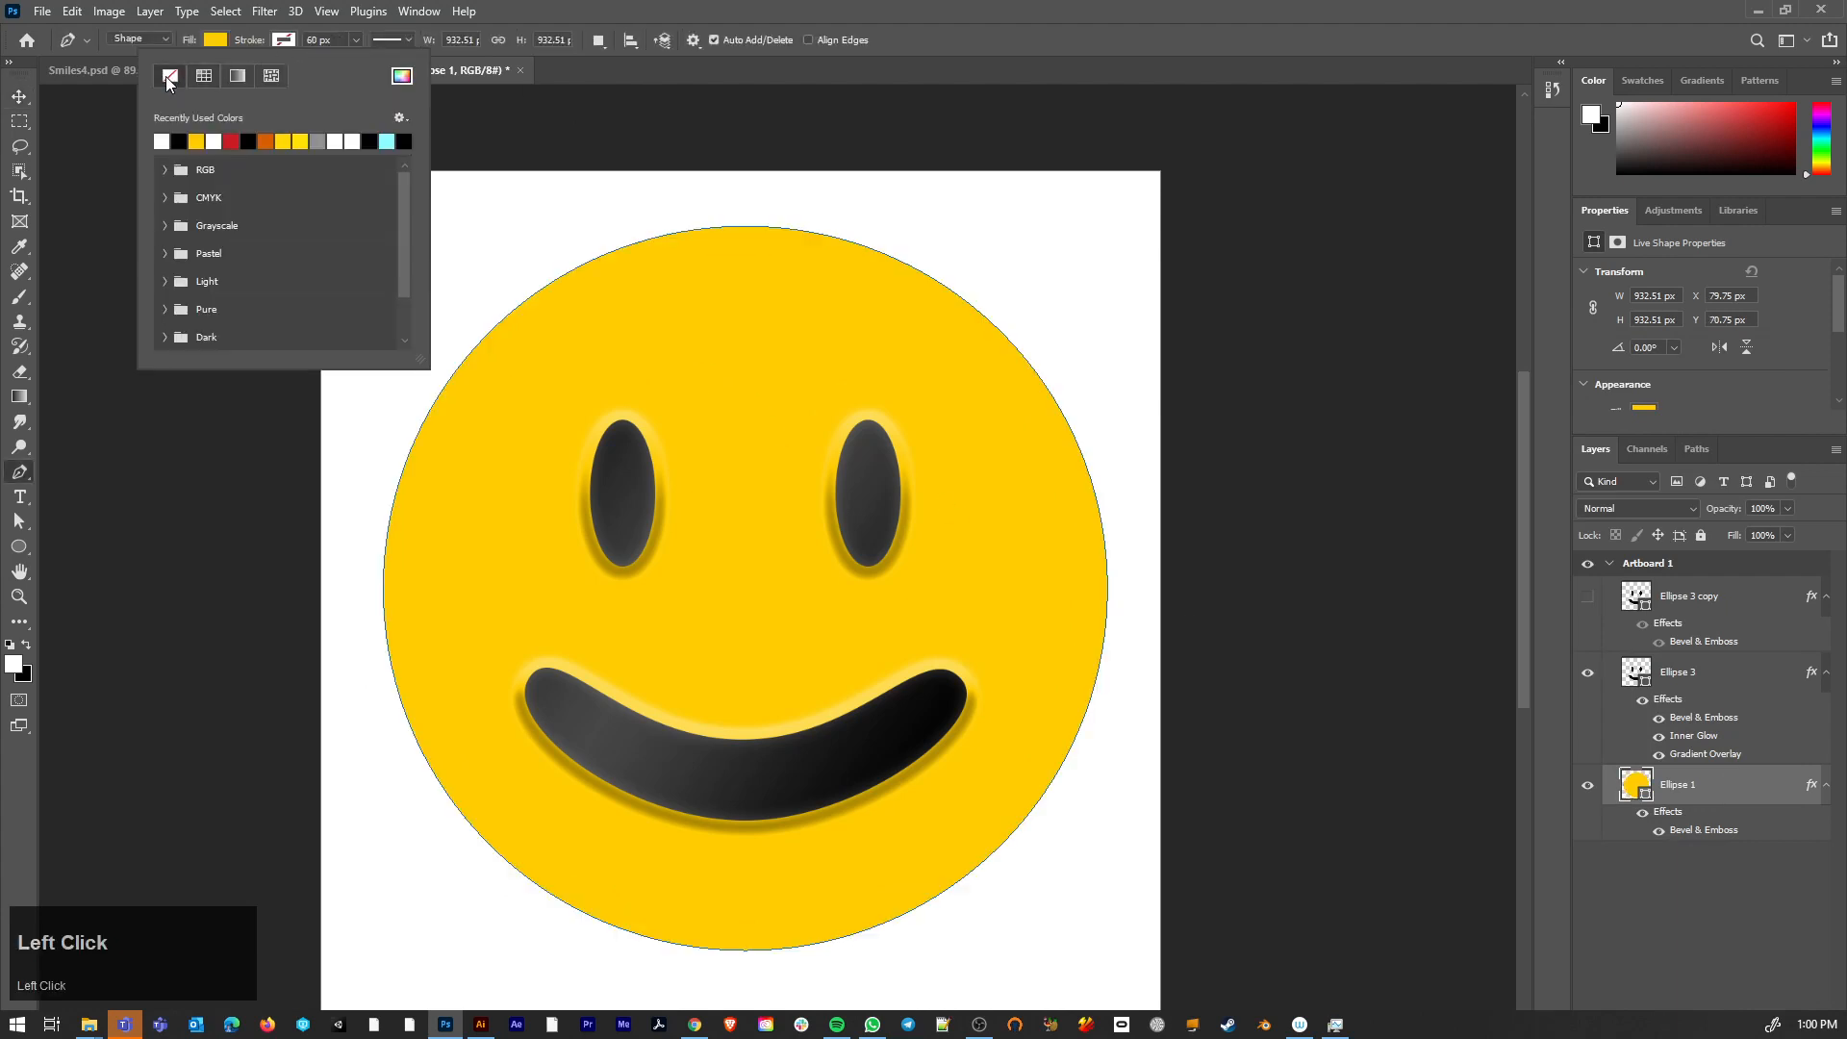
- Add a black 59 px Stroke effect positioned Inside to the face circle and show its Bevel & Emboss settings
{"action": "double_click", "coordinate": [1751, 792]}
{"action": "left_click", "coordinate": [1048, 523]}
{"action": "left_click", "coordinate": [1092, 524]}
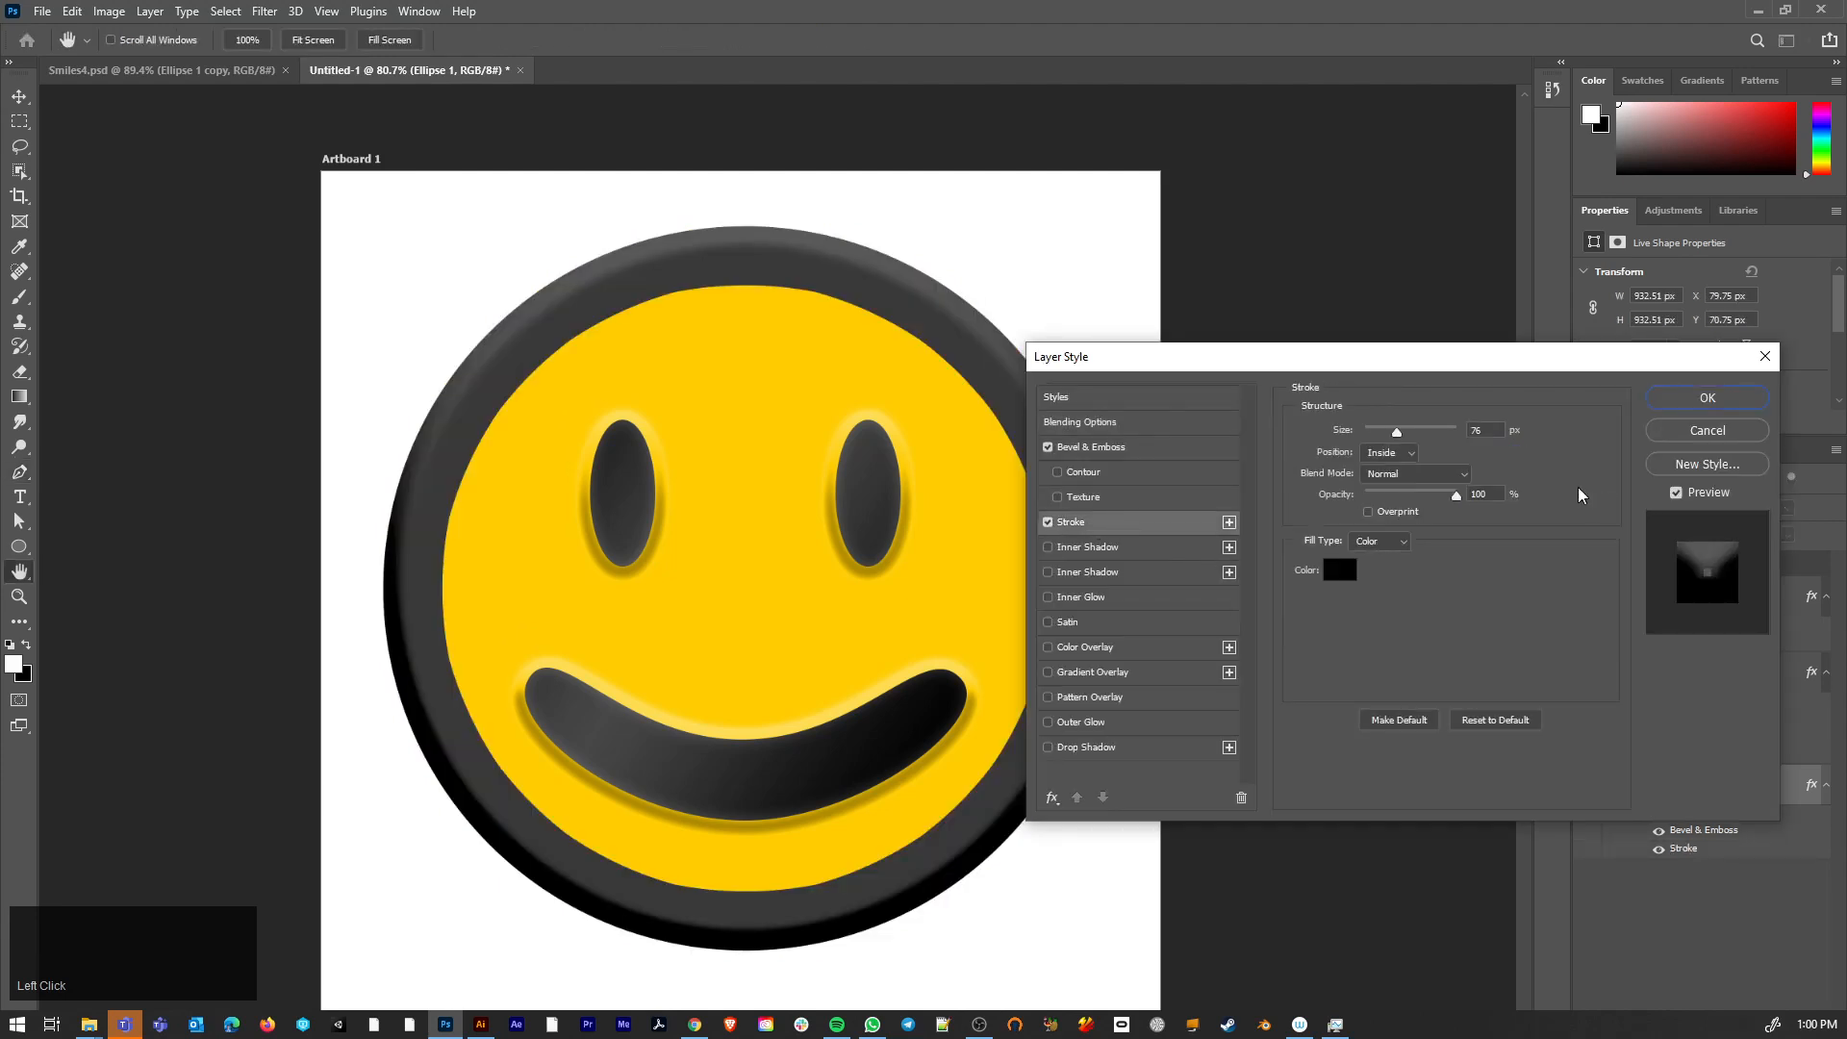
{"action": "left_click", "coordinate": [1375, 452]}
{"action": "left_click", "coordinate": [1378, 464]}
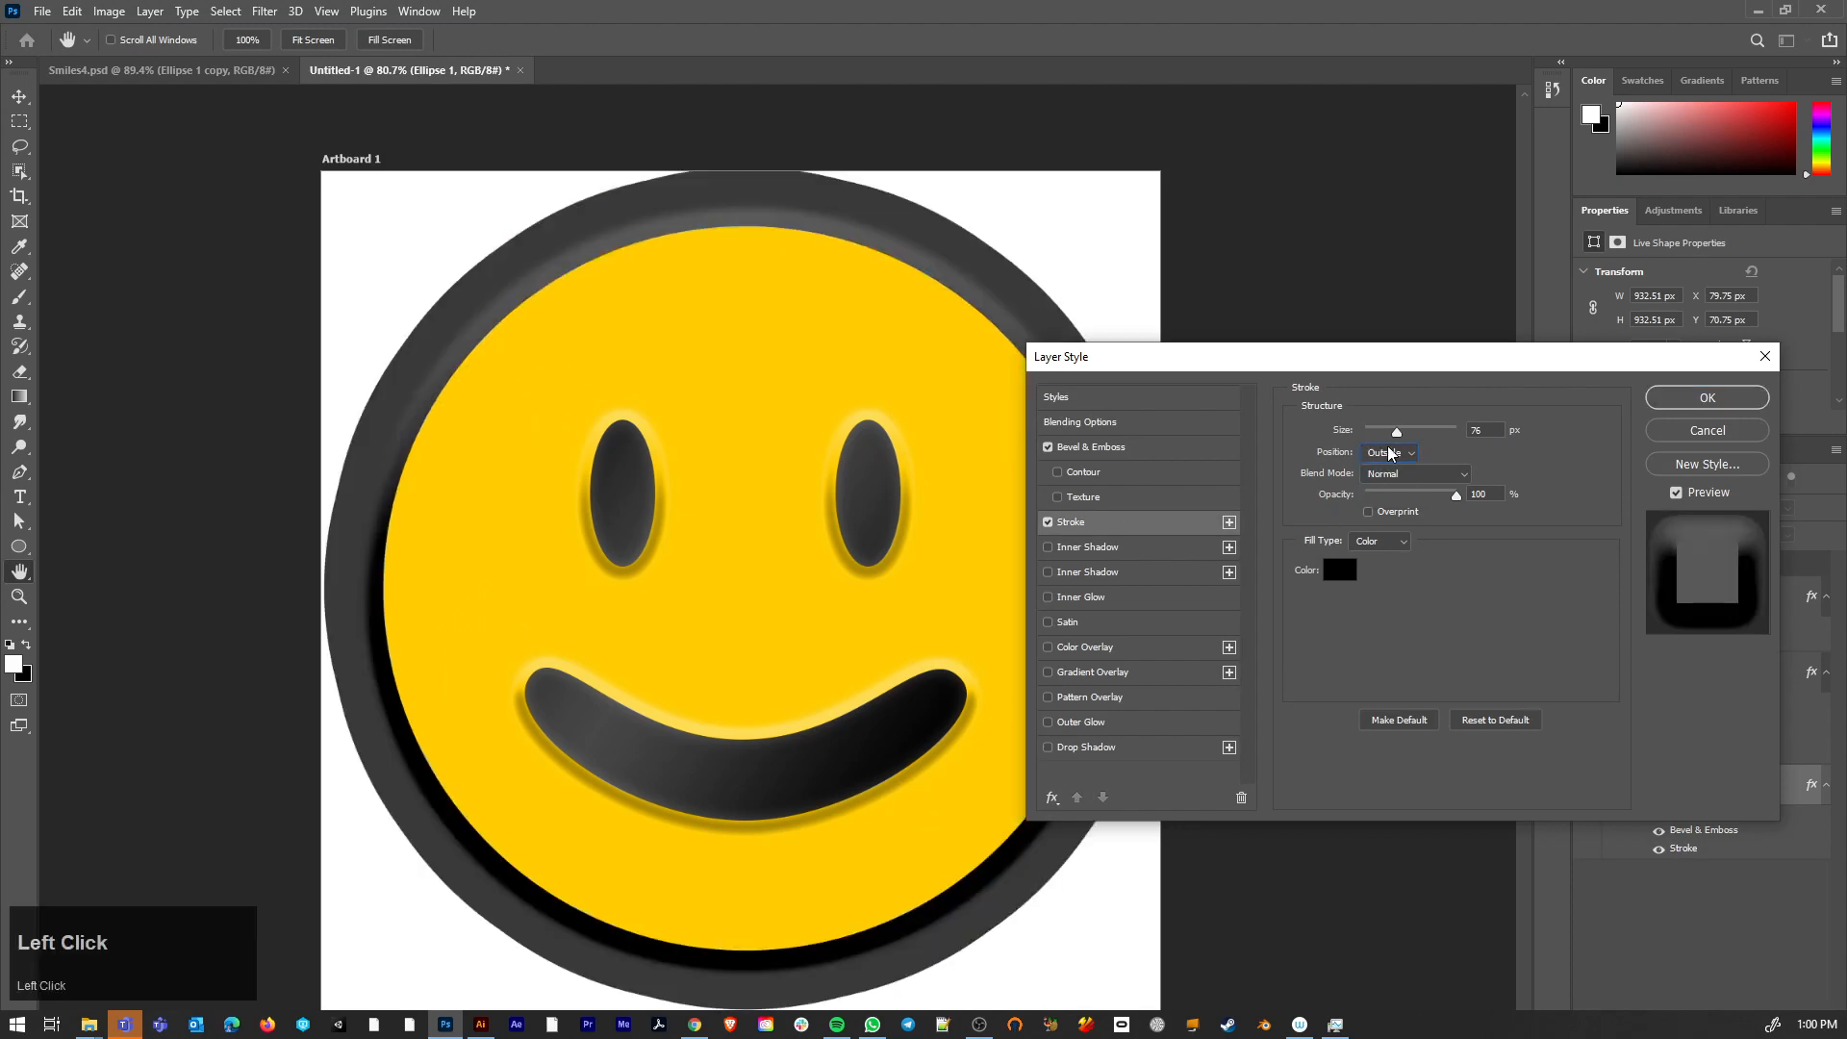
{"action": "left_click", "coordinate": [1387, 450]}
{"action": "left_click", "coordinate": [1381, 498]}
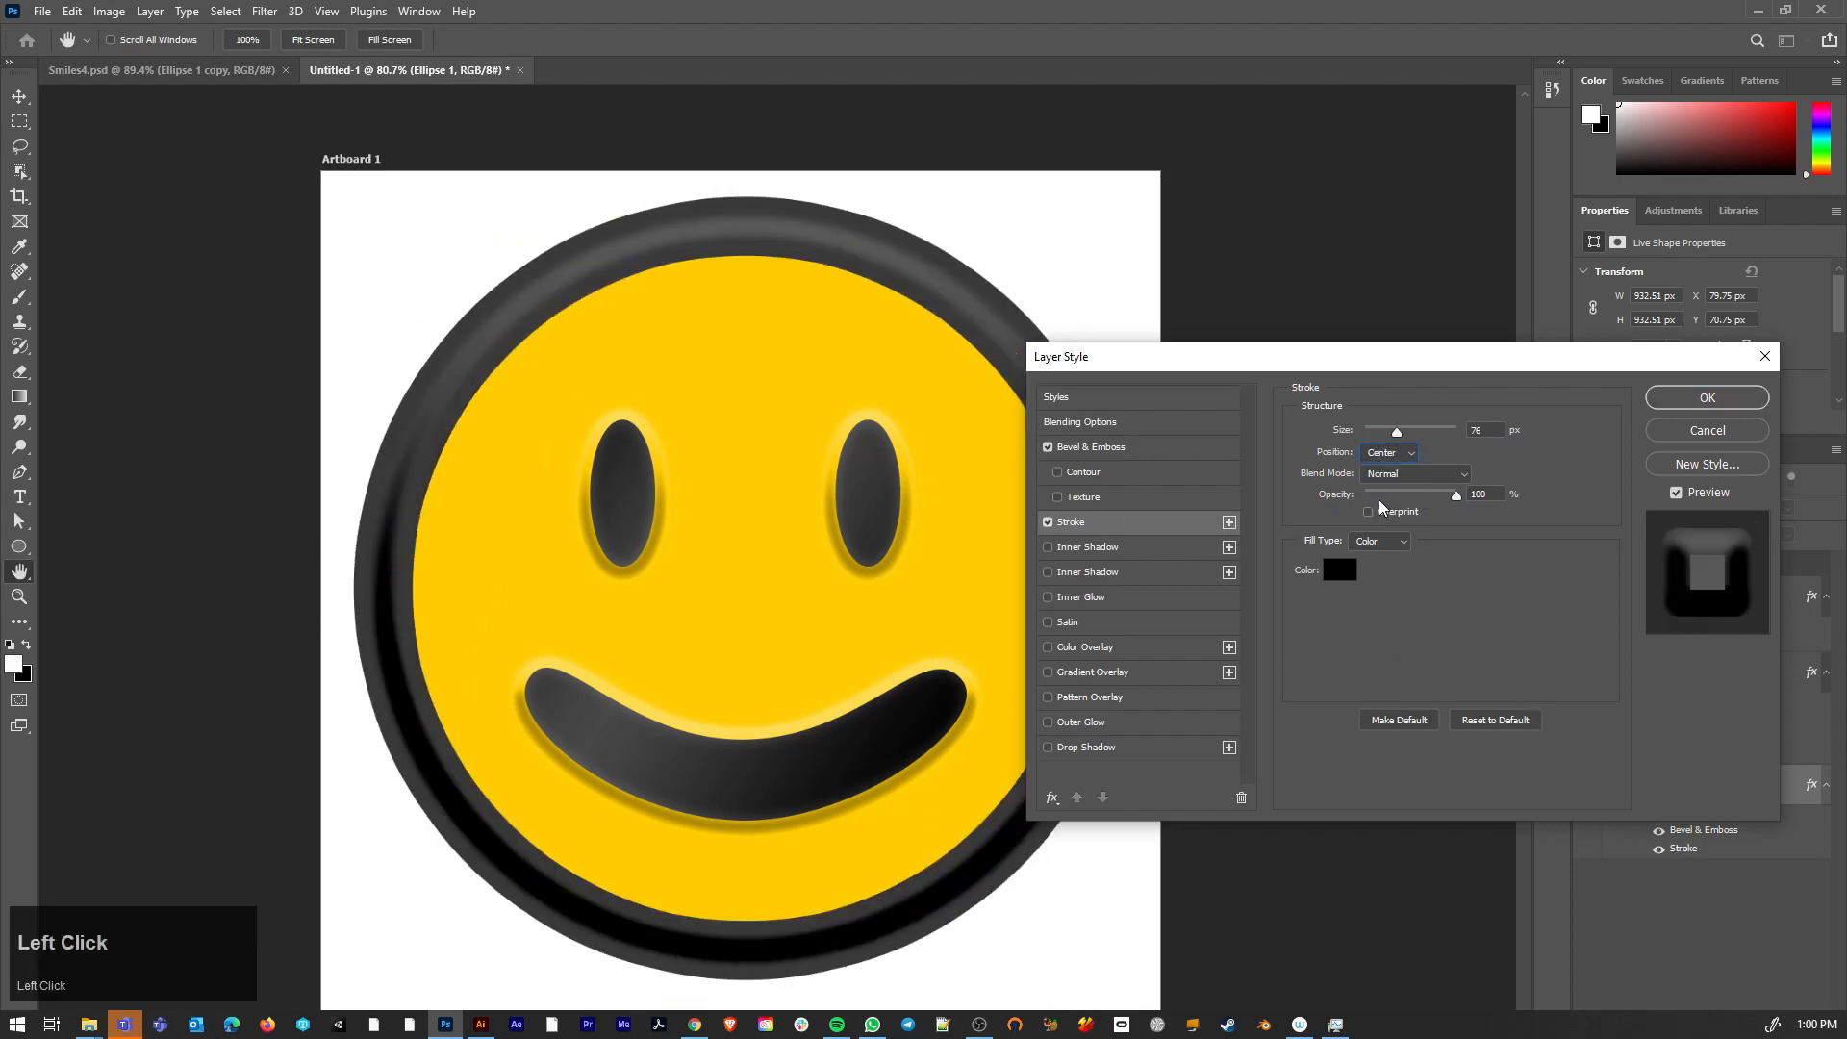
{"action": "left_click", "coordinate": [1376, 456]}
{"action": "left_click", "coordinate": [1376, 479]}
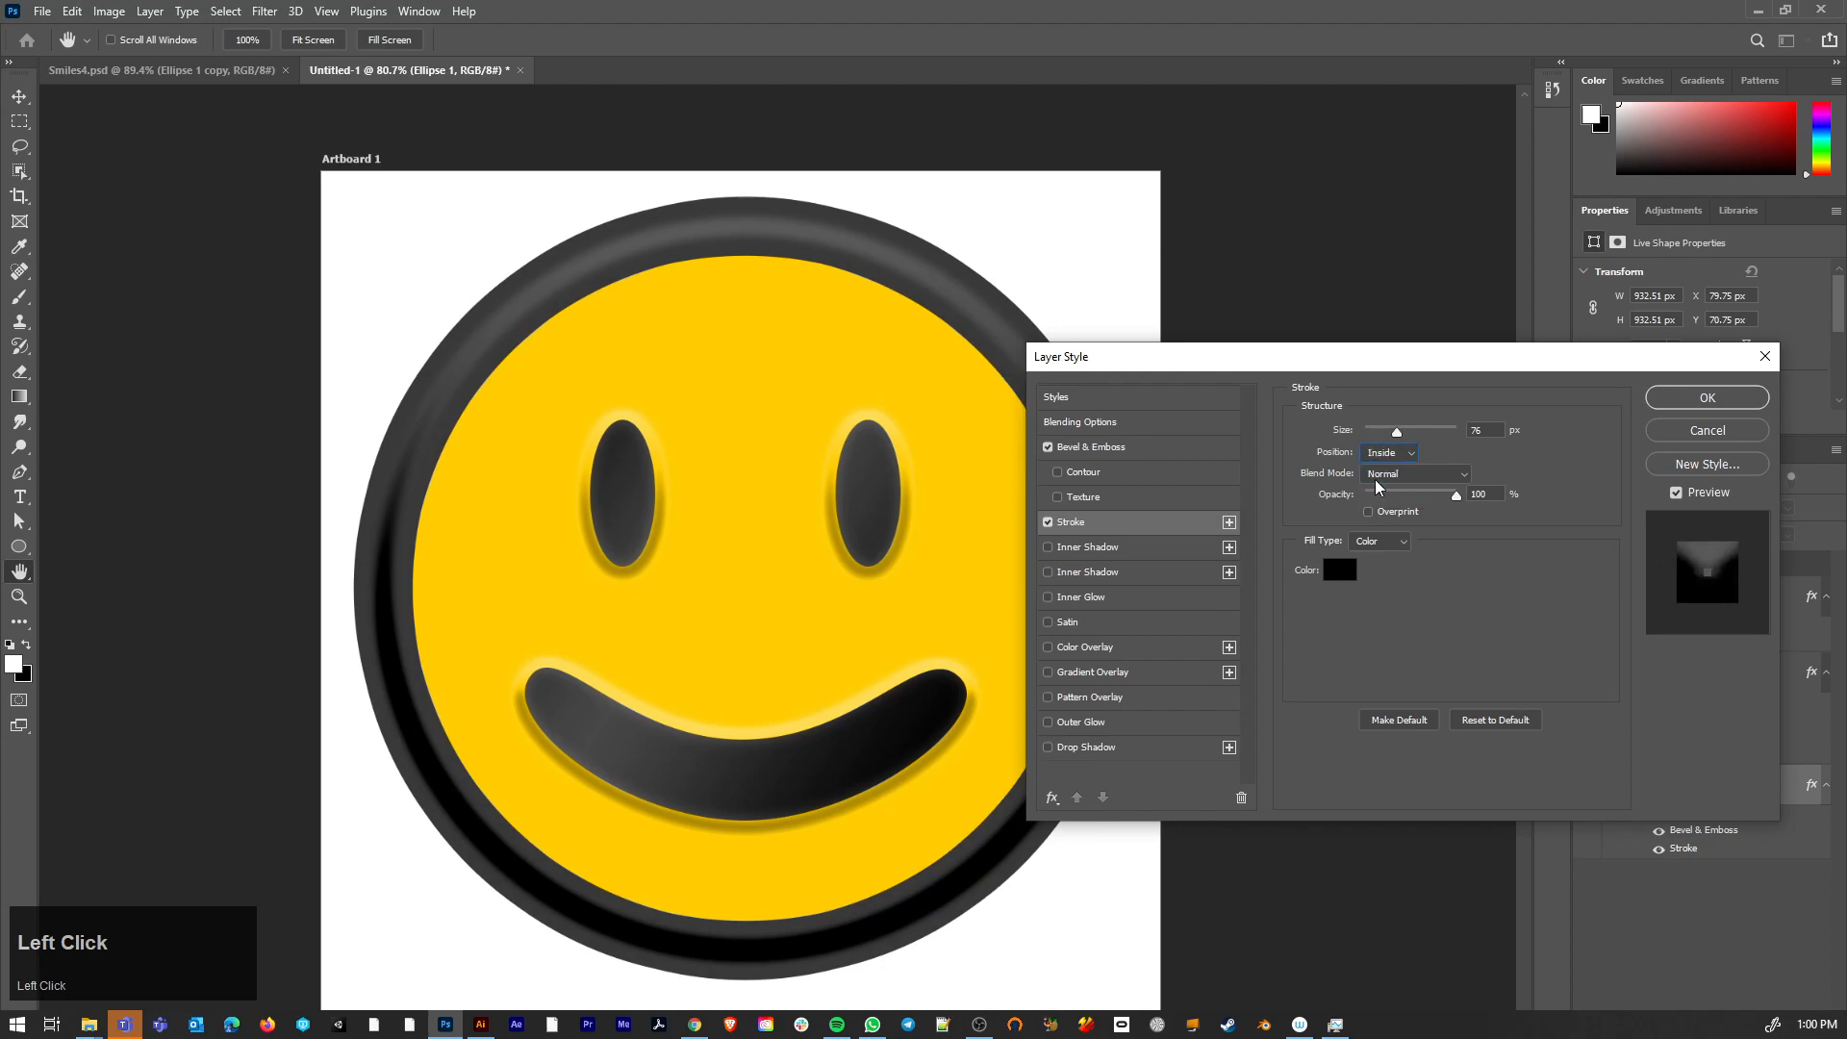
{"action": "left_click_drag", "start_coordinate": [1395, 430], "coordinate": [1393, 431]}
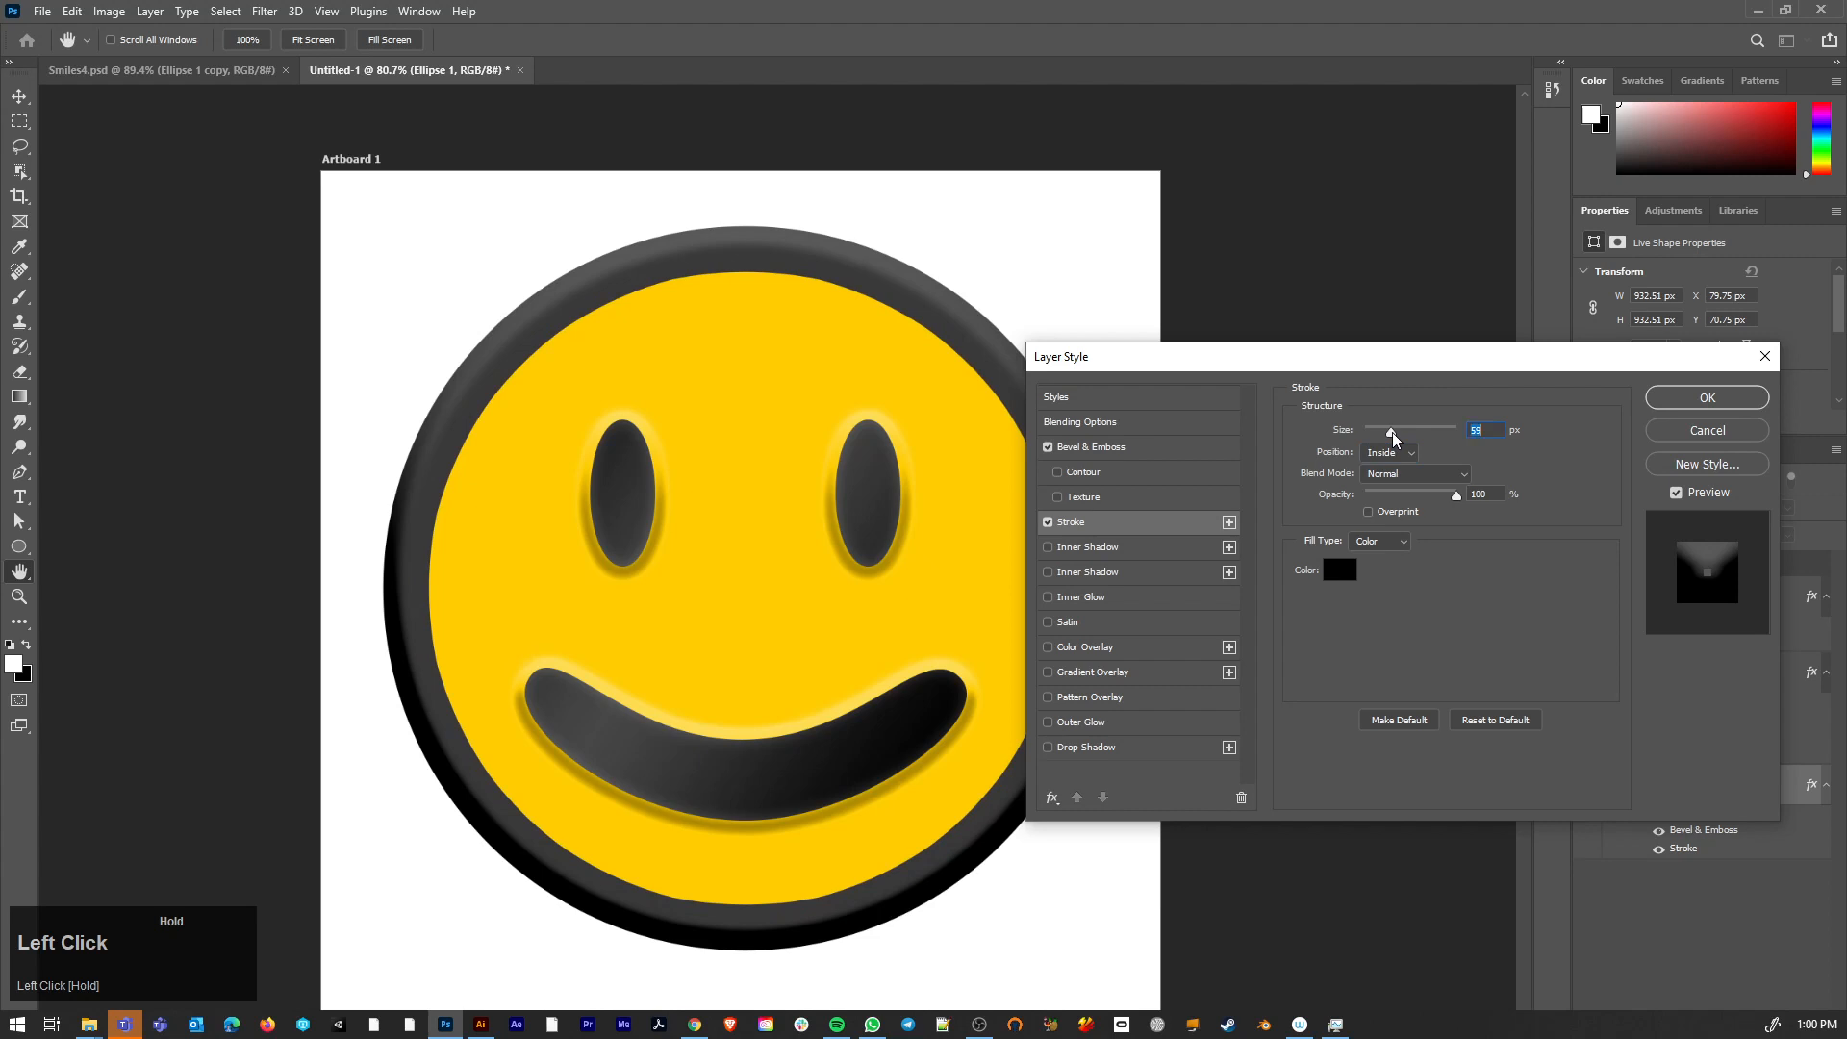
{"action": "left_click", "coordinate": [1093, 444]}
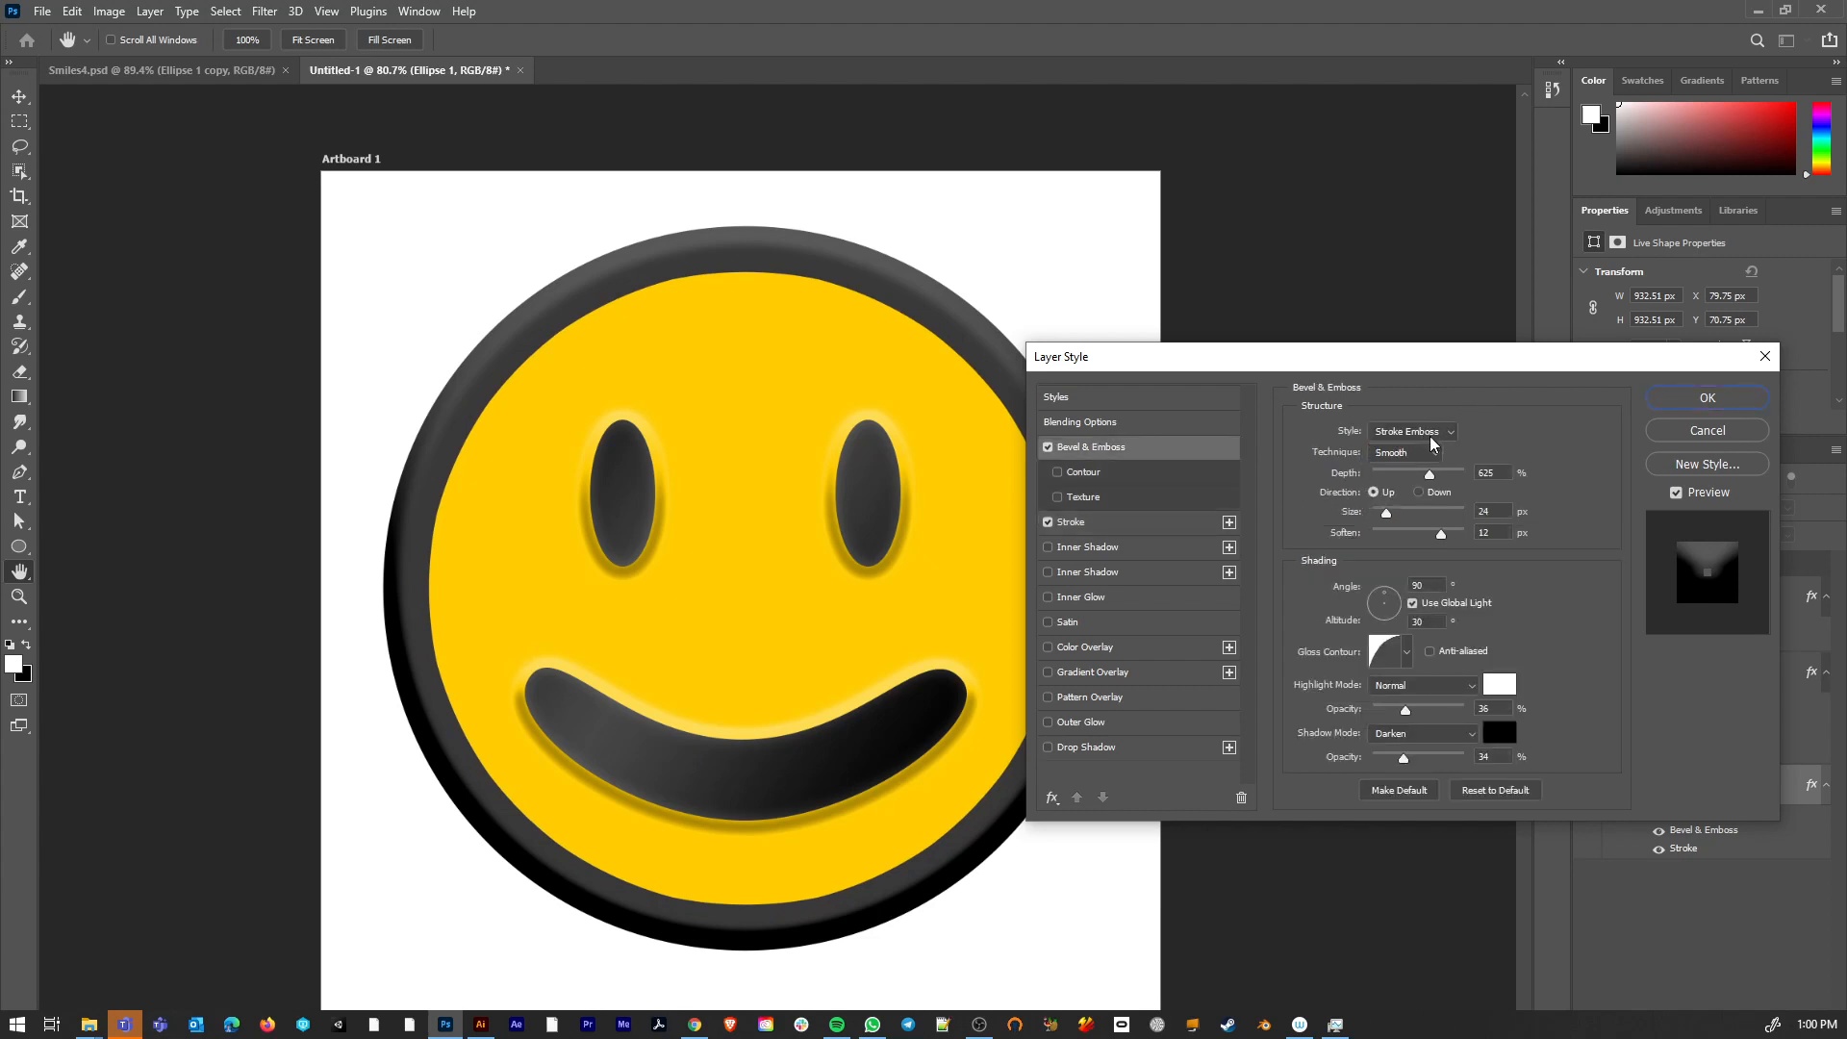
- Try the Outer Bevel style on the face circle's outline and return to Stroke Emboss
{"action": "left_click", "coordinate": [1433, 440]}
{"action": "left_click", "coordinate": [1423, 432]}
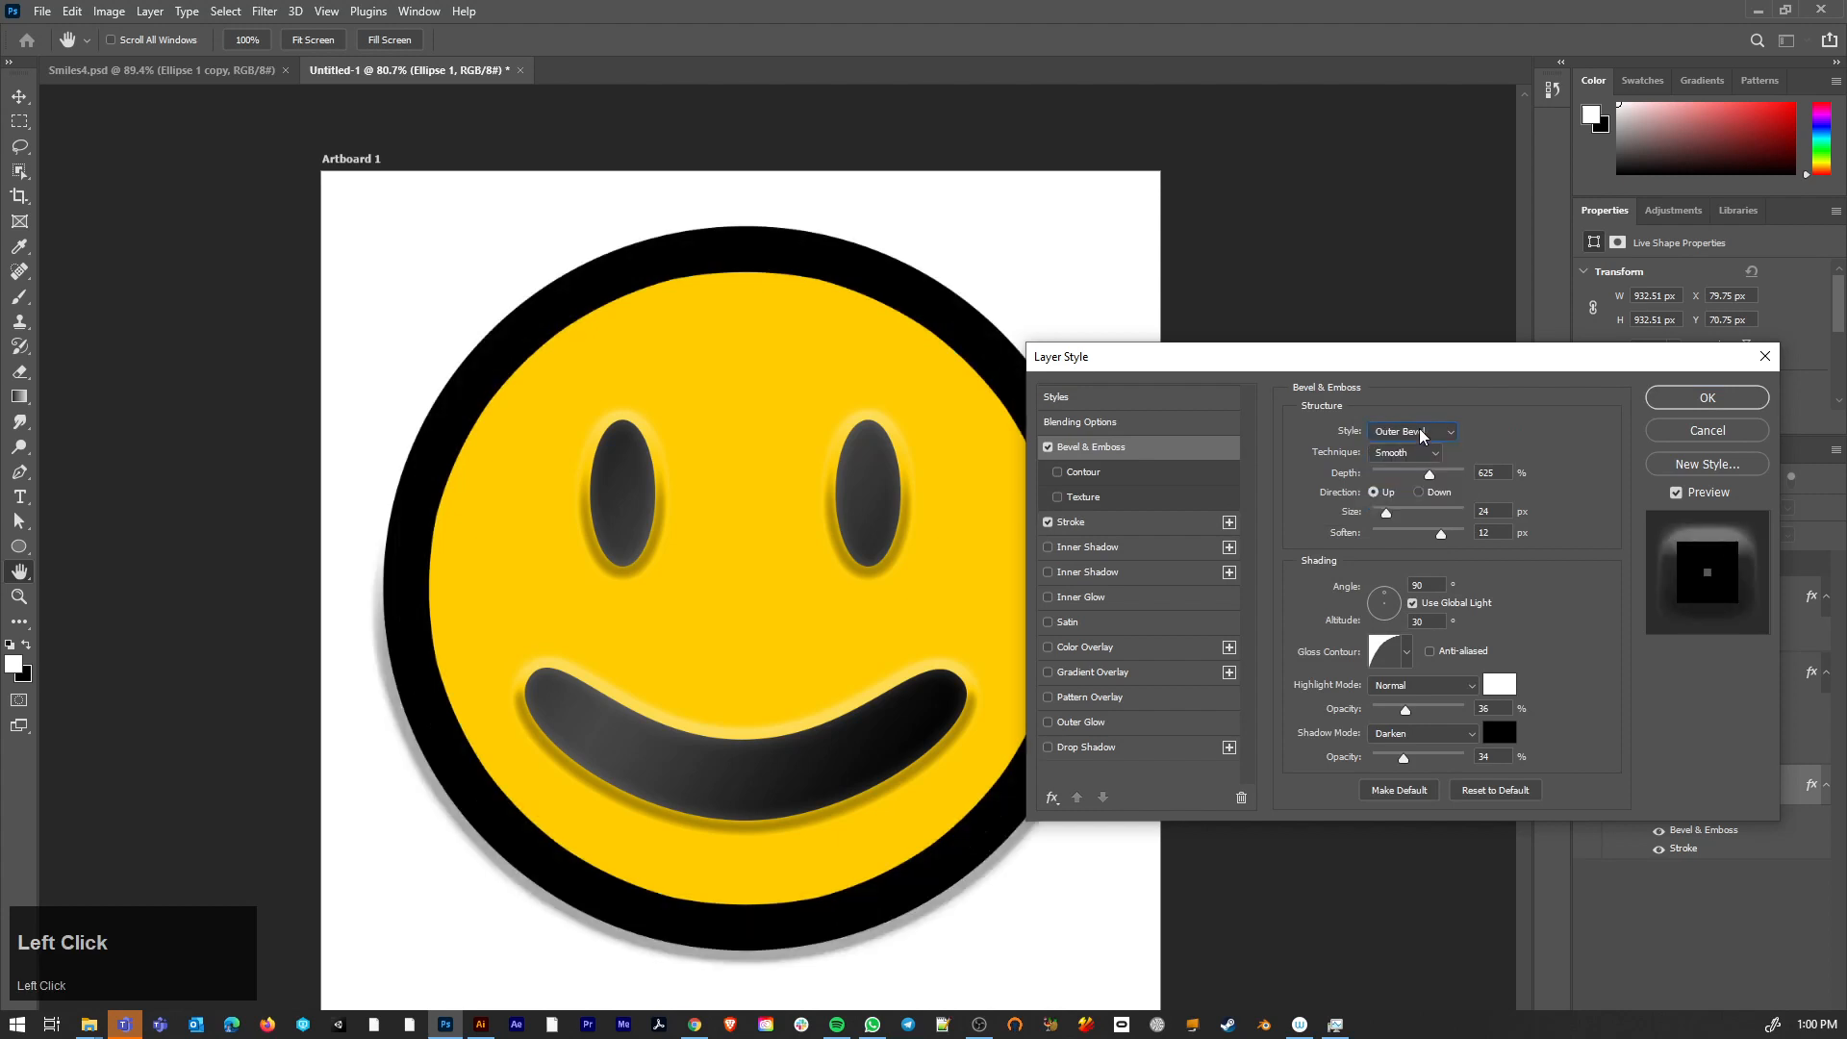
{"action": "left_click", "coordinate": [1423, 435]}
{"action": "left_click", "coordinate": [1396, 511]}
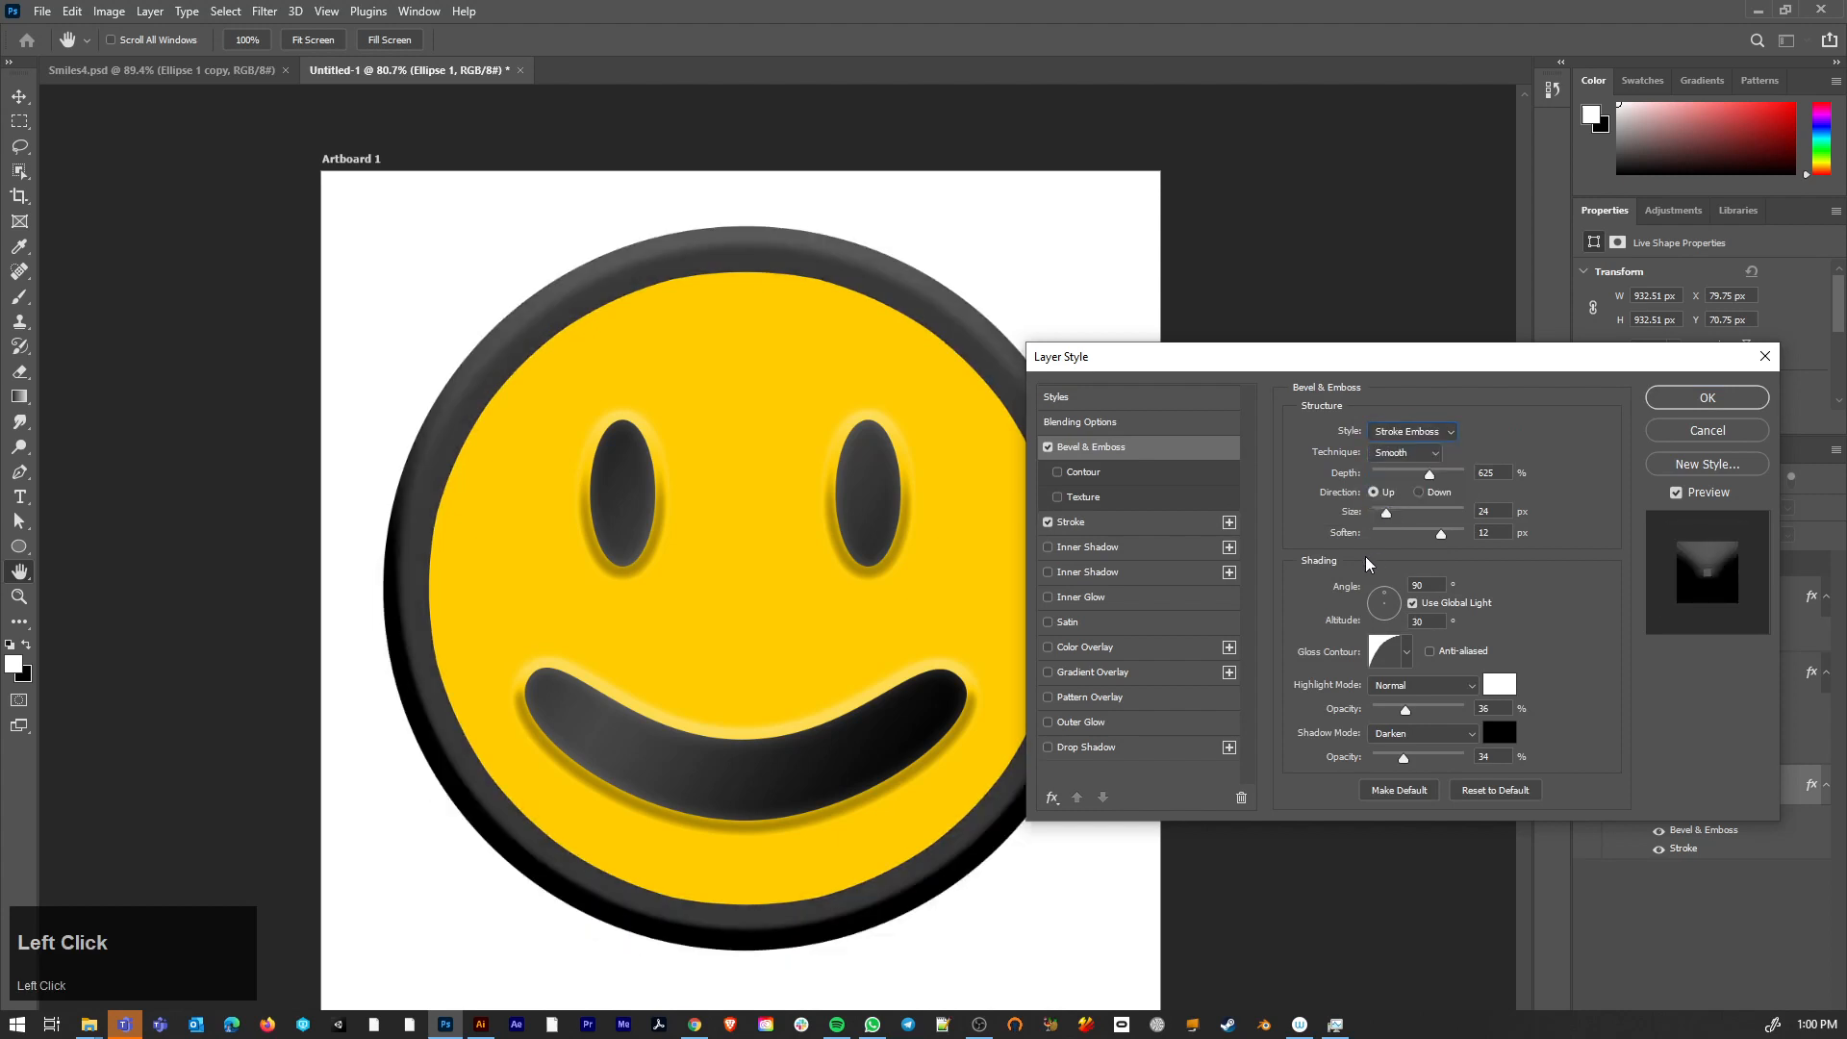
- Set the outline bevel's size to 38 px, highlight opacity to 48%, angle to 132° and altitude to 26°
{"action": "left_click_drag", "start_coordinate": [1388, 513], "coordinate": [1393, 516]}
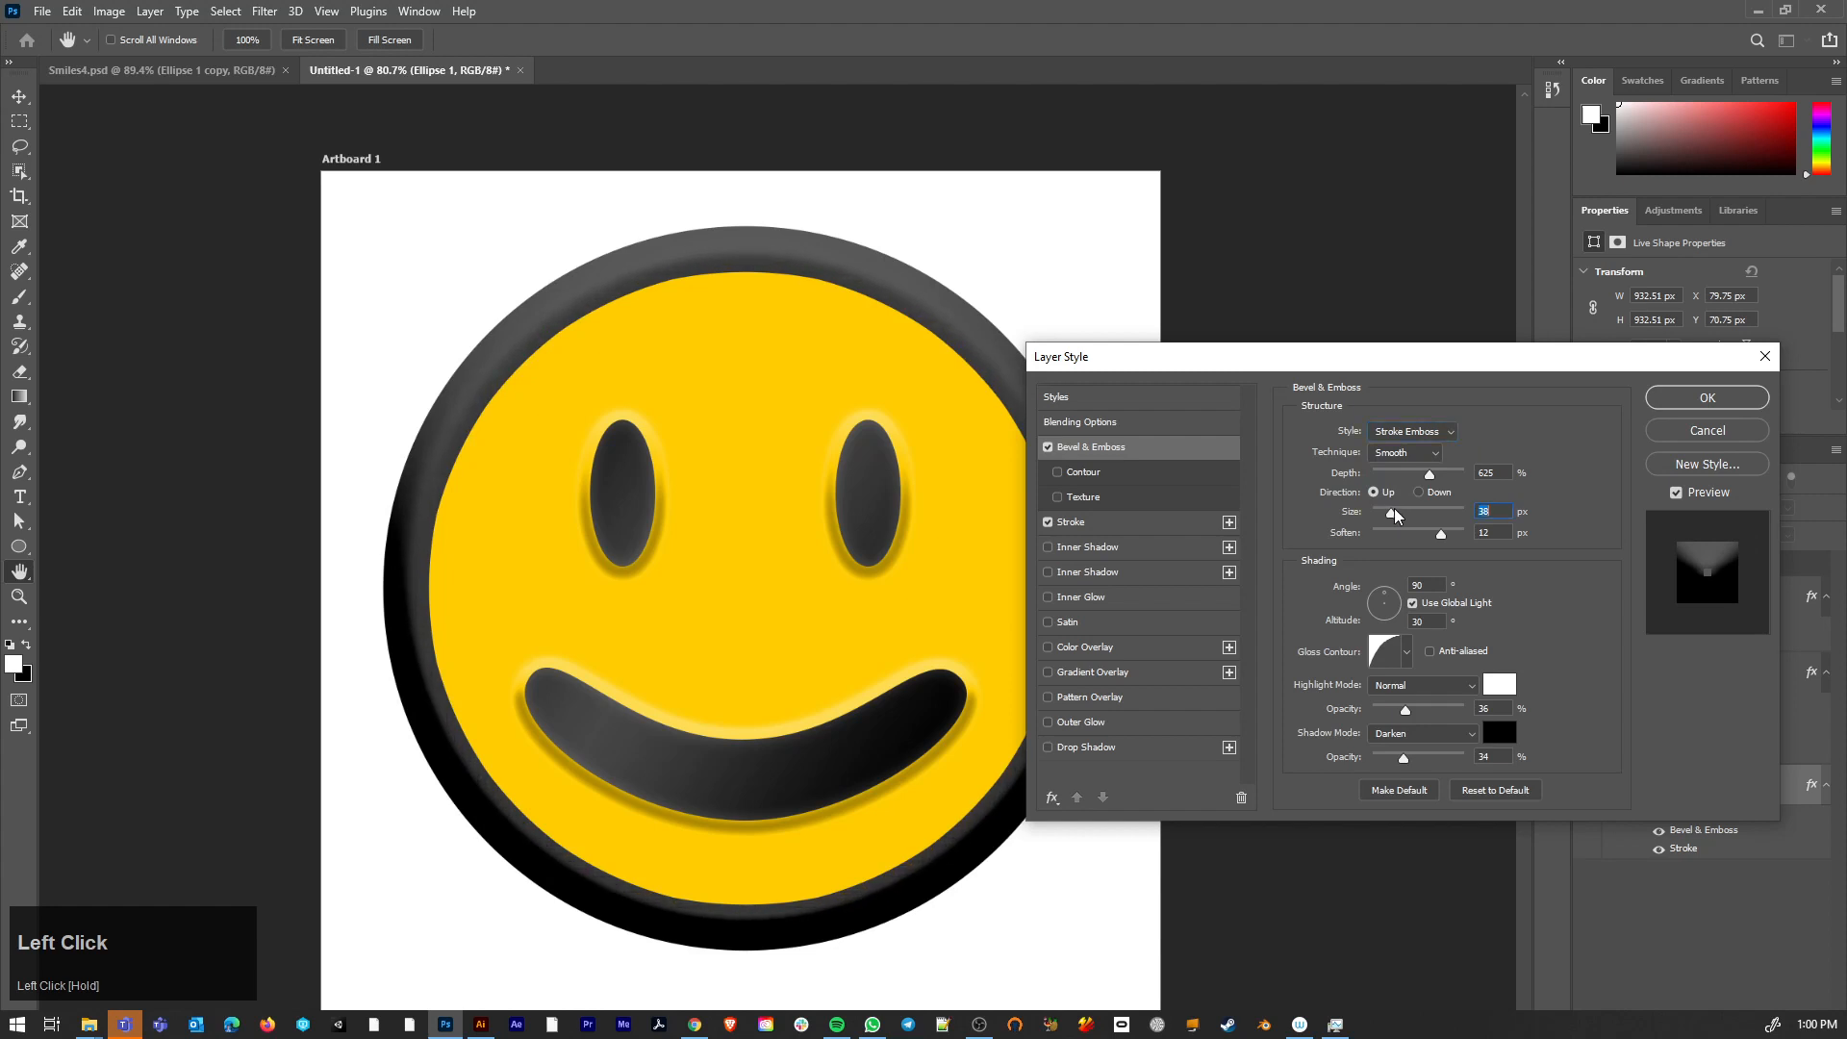
{"action": "left_click_drag", "start_coordinate": [1406, 711], "coordinate": [1417, 711]}
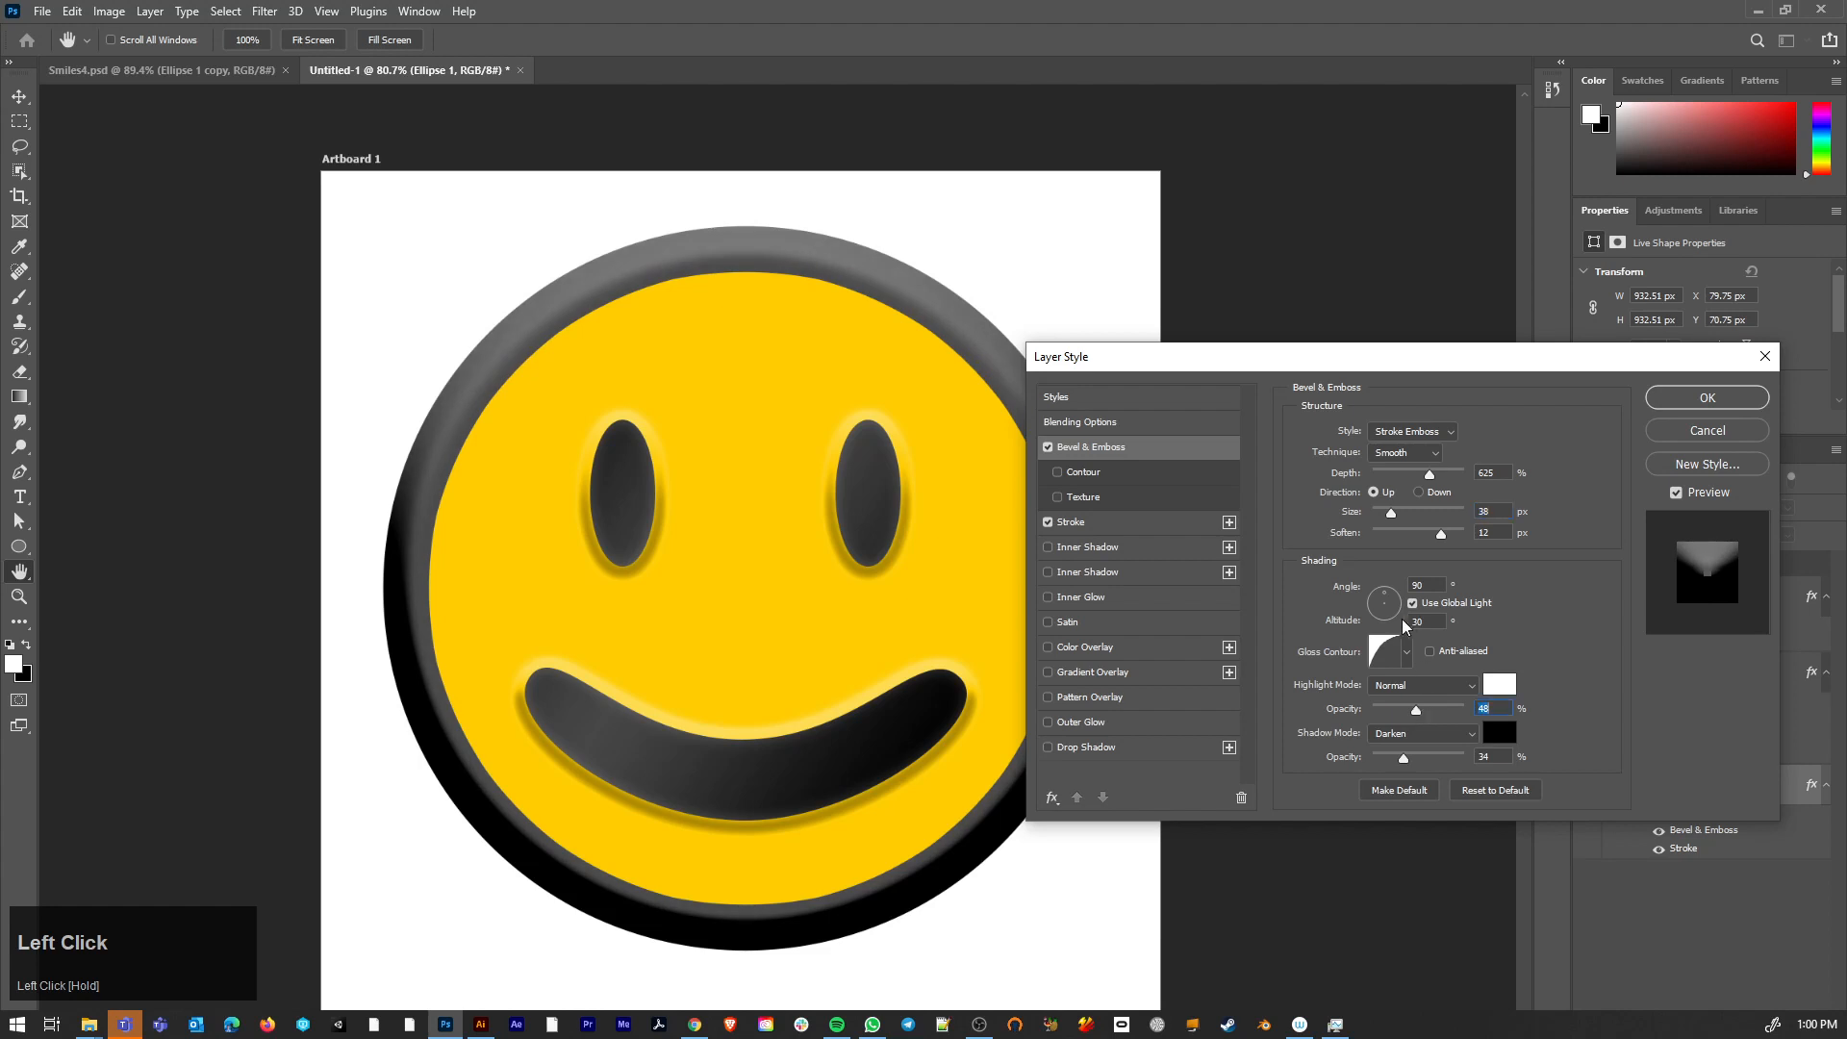
{"action": "mouse_move", "coordinate": [1421, 616]}
{"action": "left_mouse_down"}
{"action": "mouse_move", "coordinate": [1383, 598]}
{"action": "mouse_move", "coordinate": [1381, 622]}
{"action": "mouse_move", "coordinate": [1382, 606]}
{"action": "left_mouse_up"}
{"action": "left_click", "coordinate": [1385, 604]}
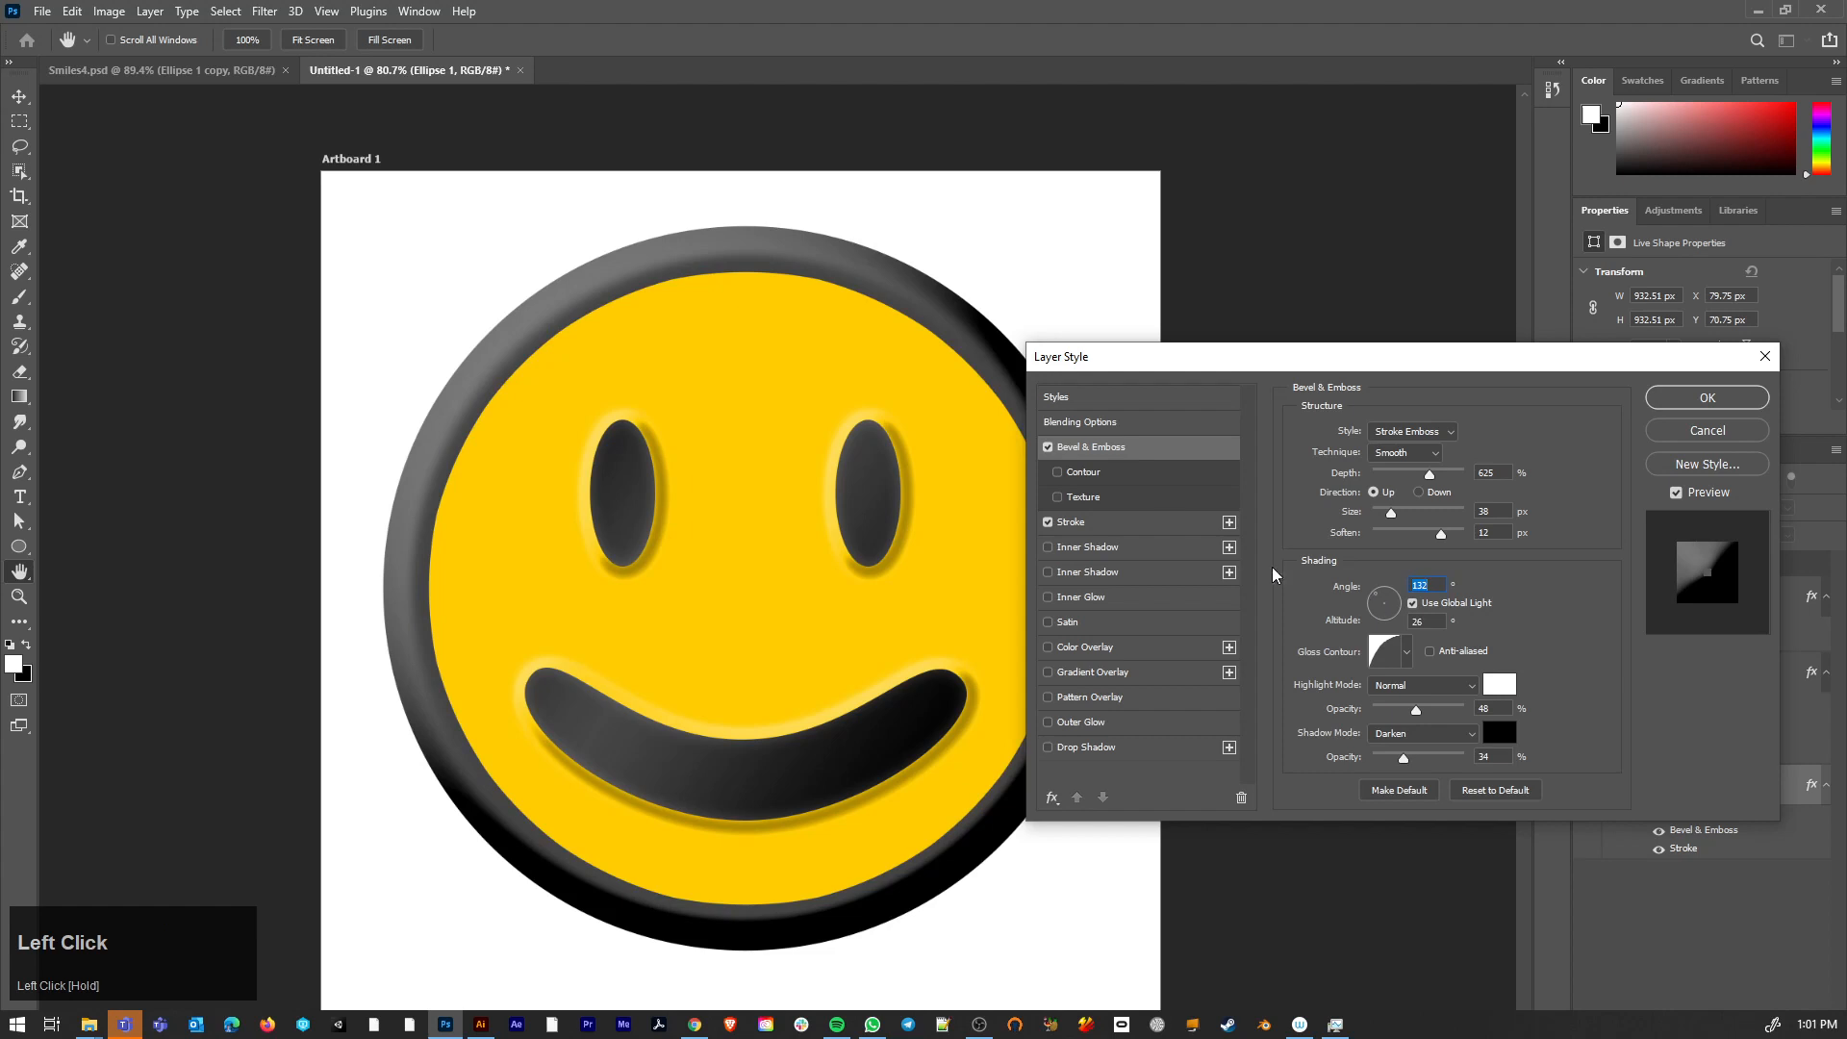
- Enable the outline bevel's Contour with the three-peak preset, set its range to 13%, and apply the style
{"action": "left_click", "coordinate": [1057, 472]}
{"action": "left_click", "coordinate": [1081, 472]}
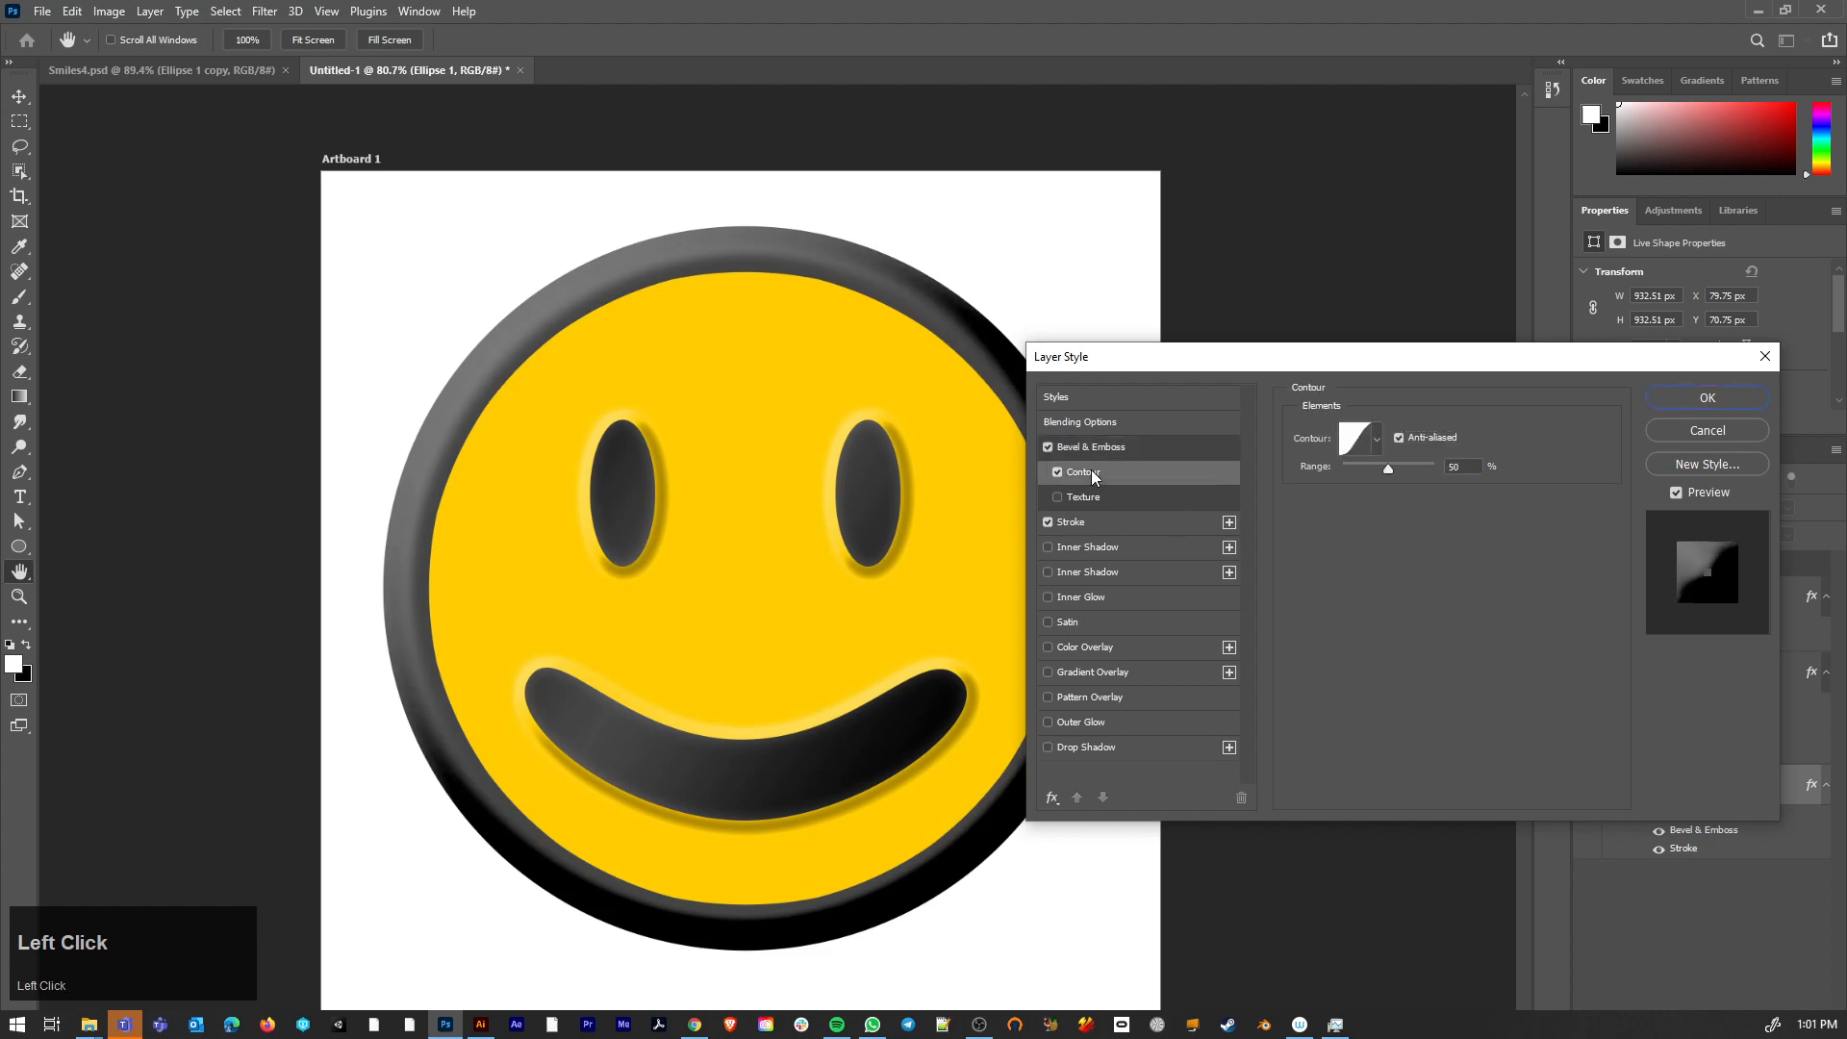
{"action": "left_click", "coordinate": [1376, 442]}
{"action": "left_click", "coordinate": [1291, 517]}
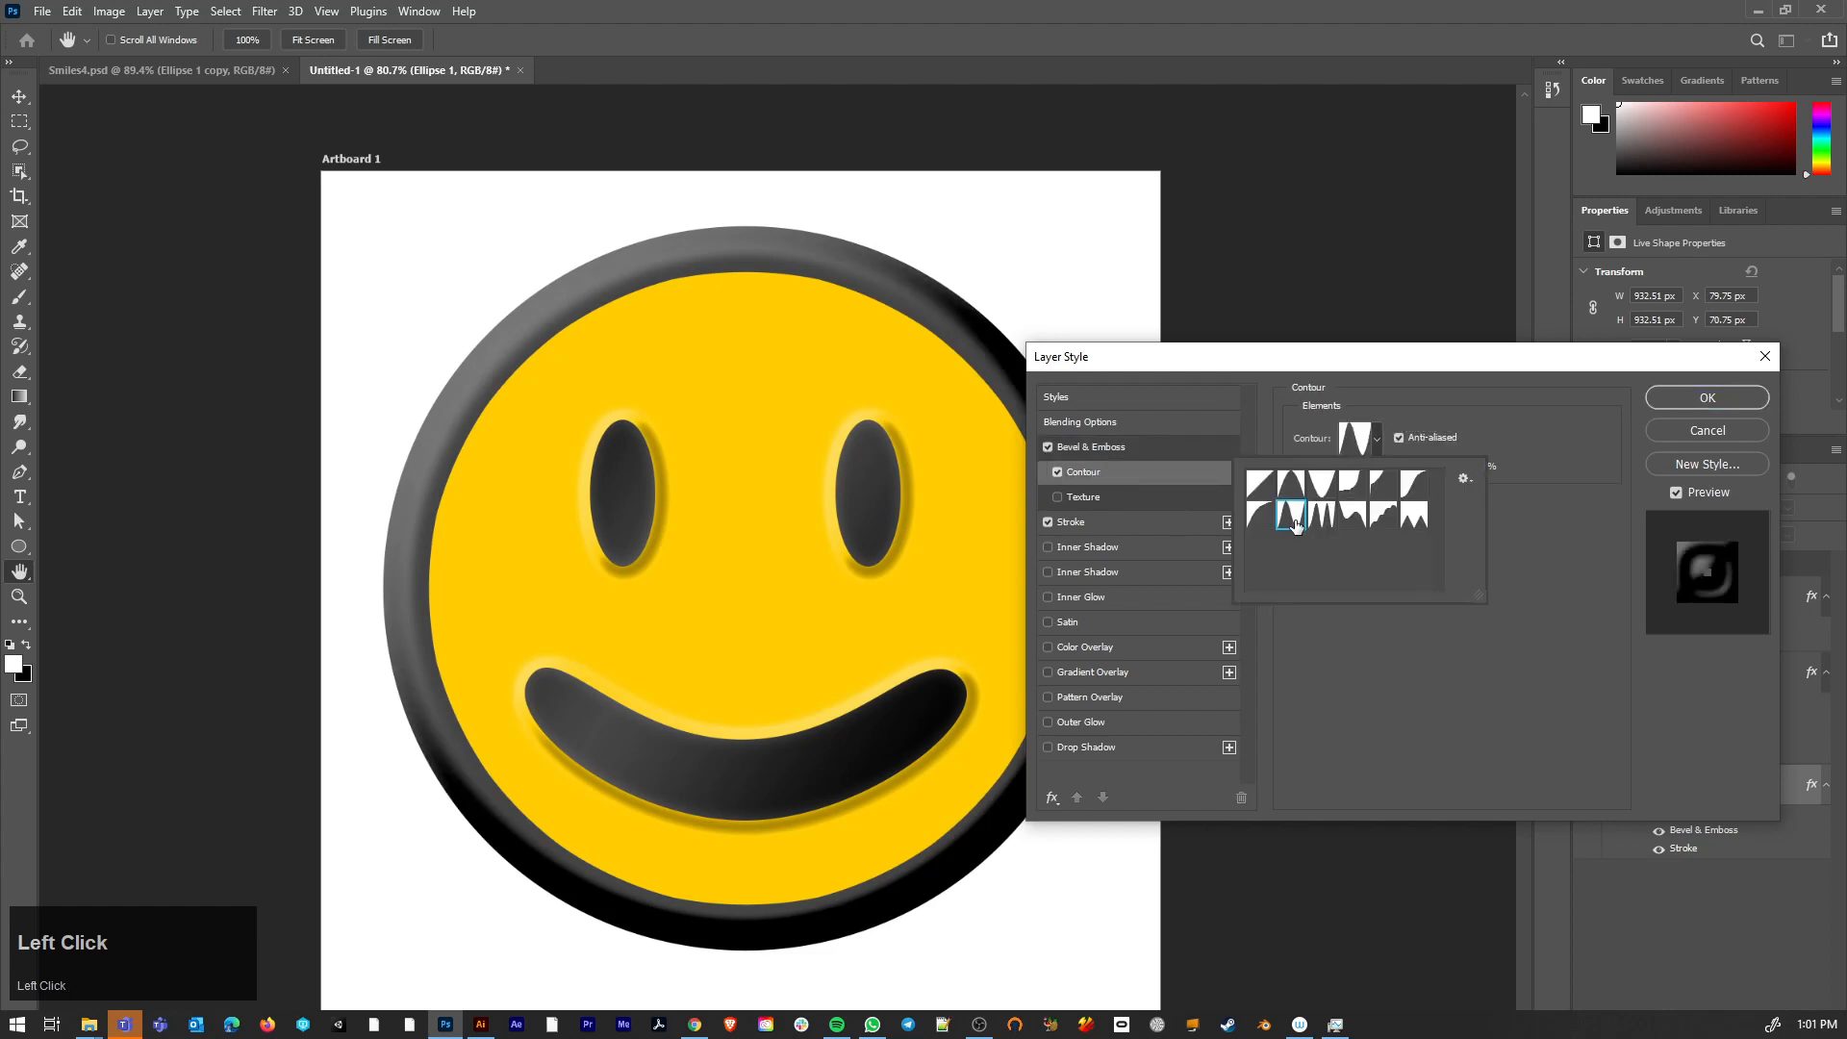
{"action": "left_click", "coordinate": [1318, 524]}
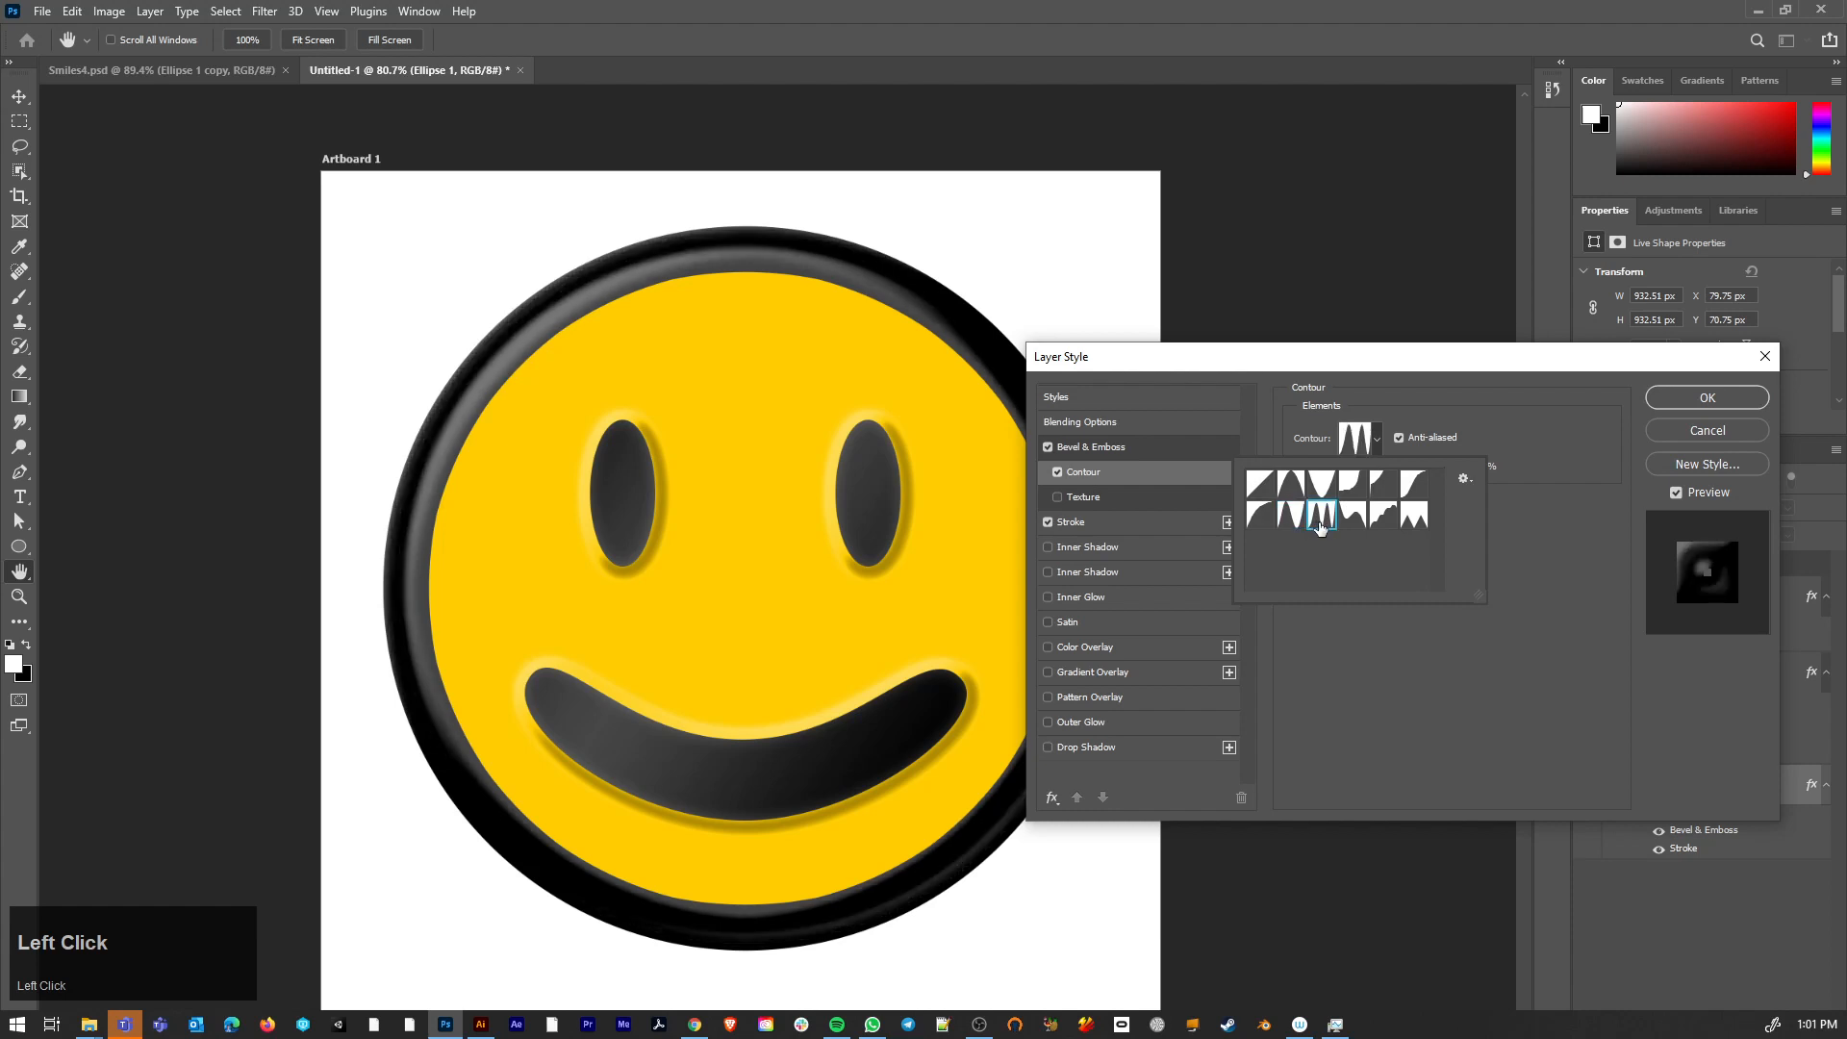
{"action": "left_click", "coordinate": [1345, 520]}
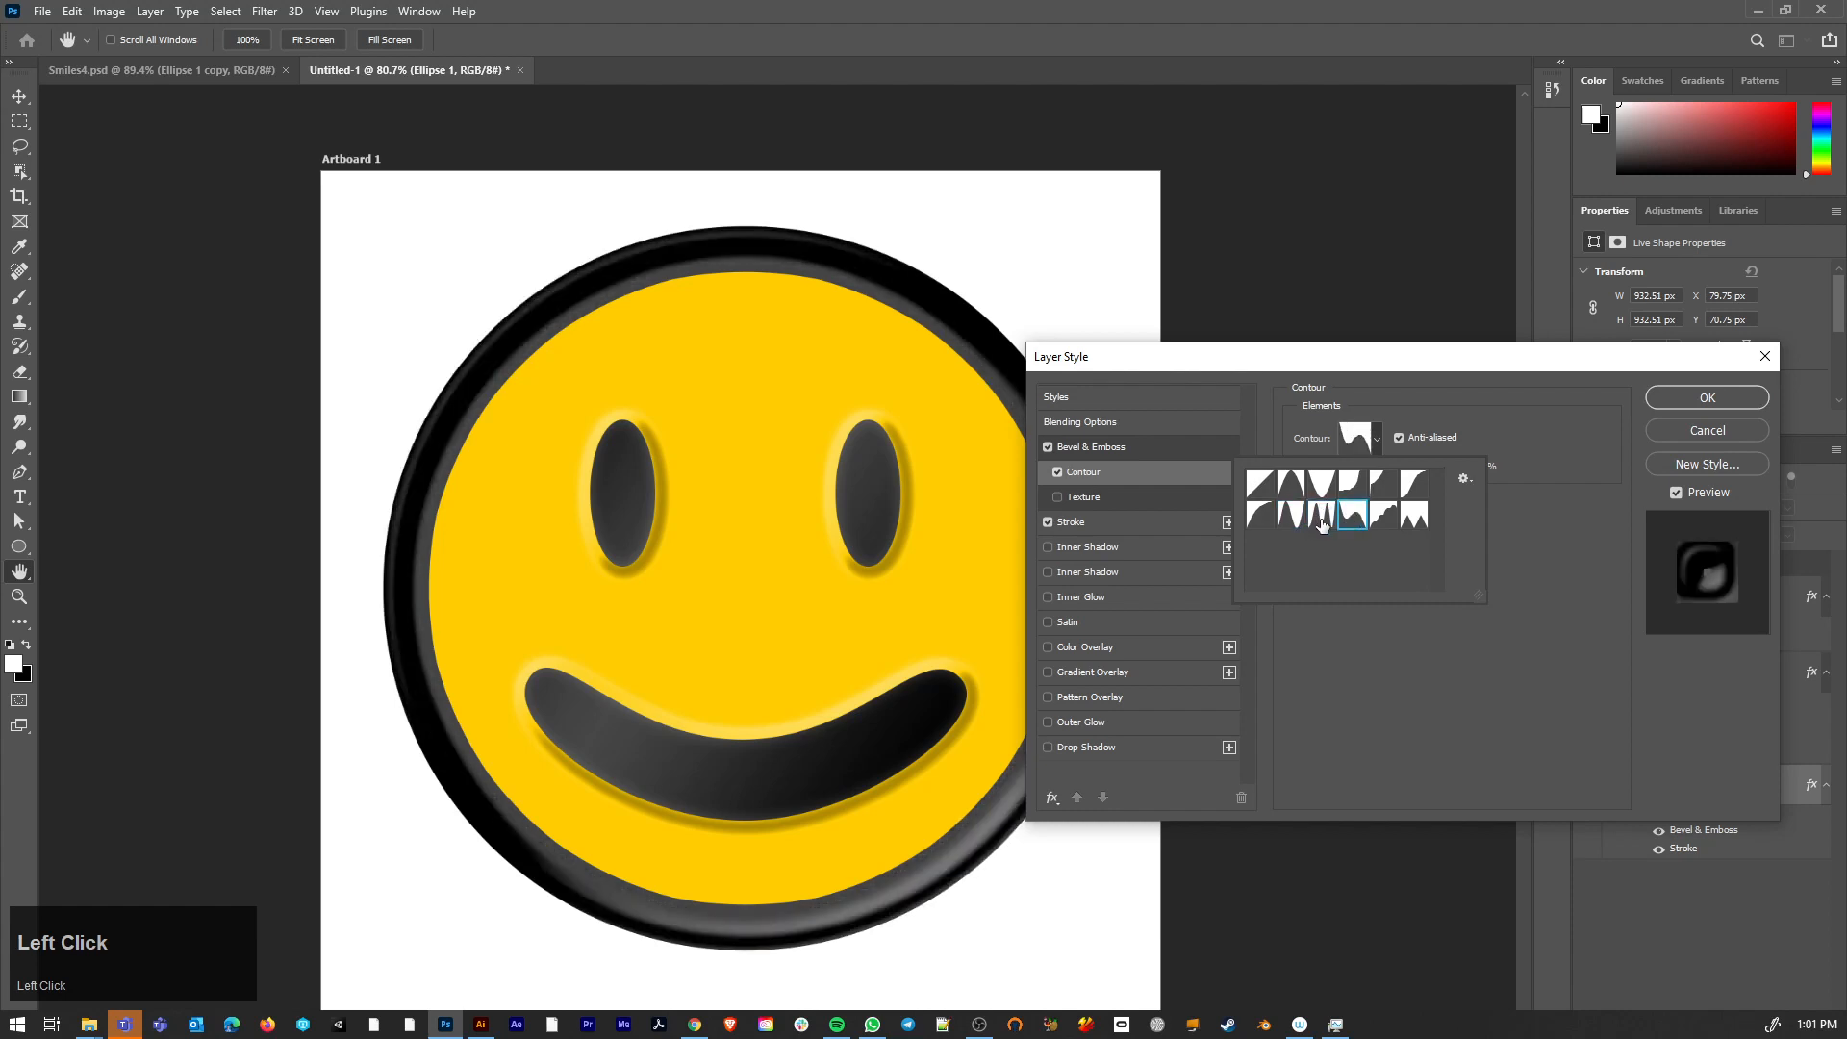
{"action": "left_click", "coordinate": [1323, 519]}
{"action": "left_click", "coordinate": [1549, 423]}
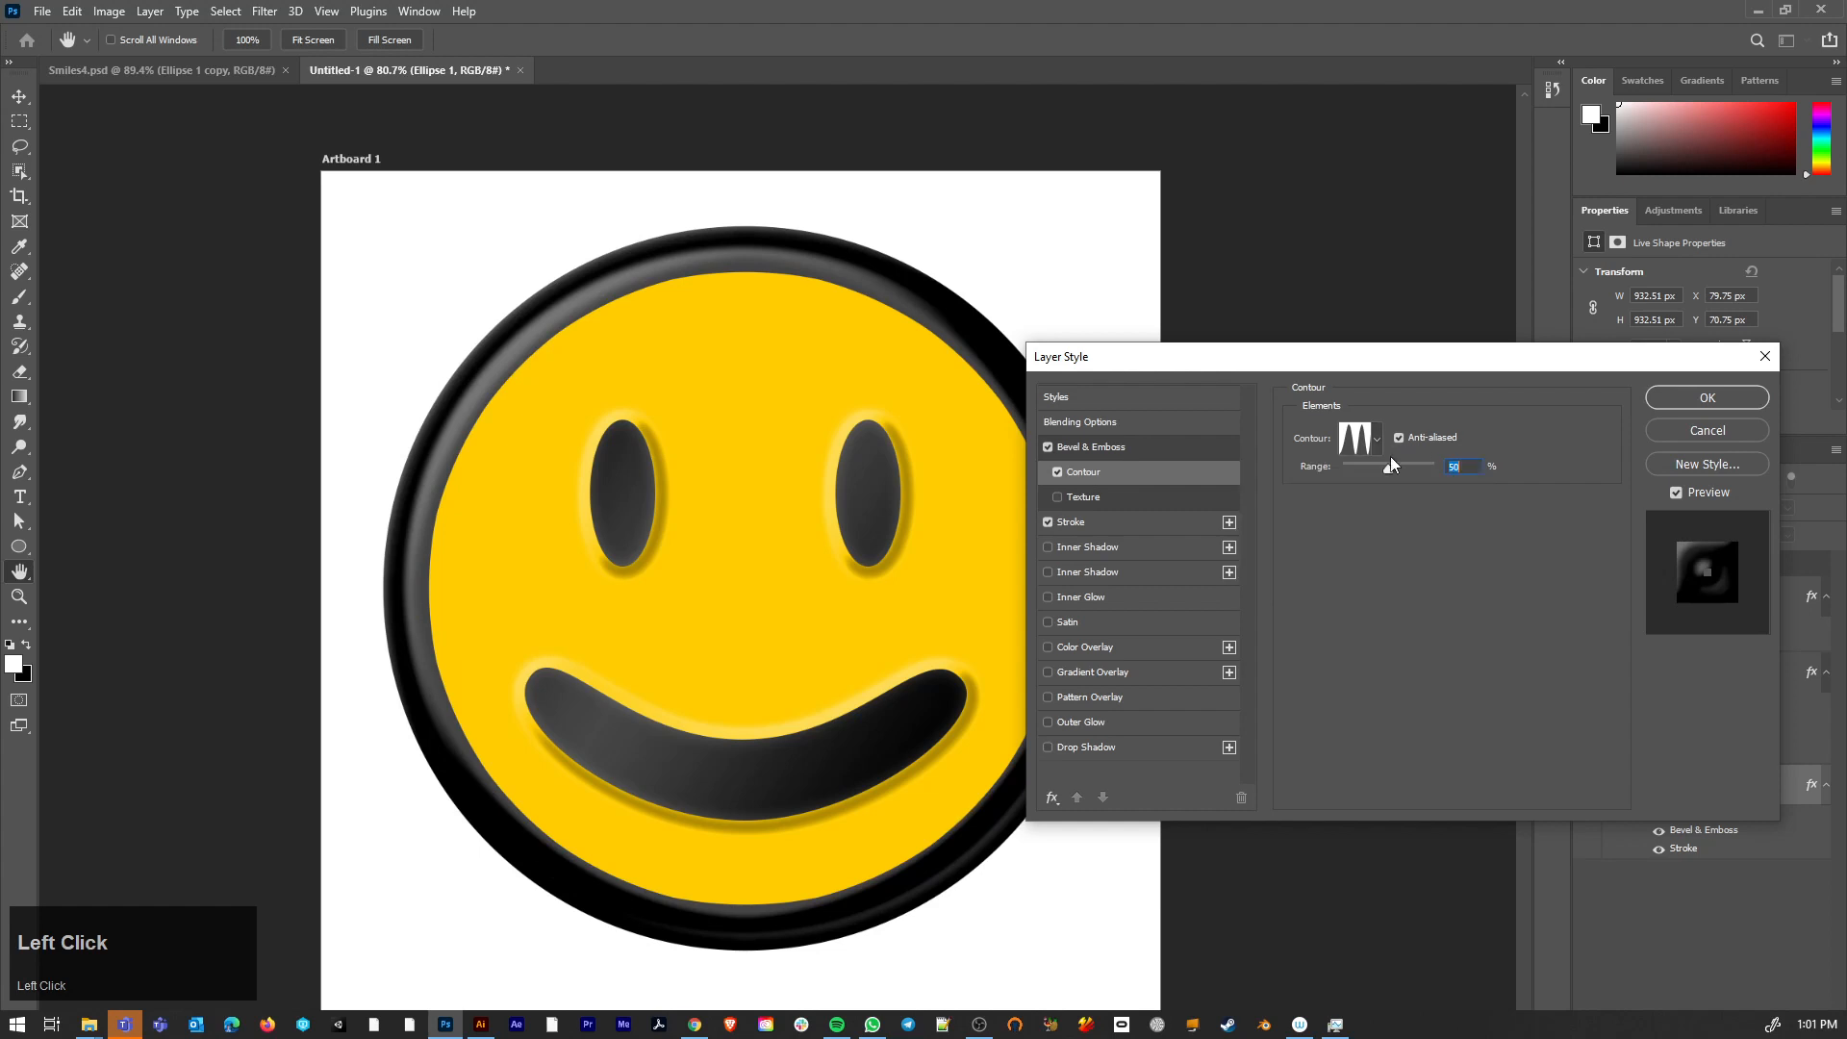
{"action": "mouse_move", "coordinate": [1385, 468]}
{"action": "left_mouse_down"}
{"action": "mouse_move", "coordinate": [1415, 469]}
{"action": "mouse_move", "coordinate": [1354, 476]}
{"action": "left_mouse_up"}
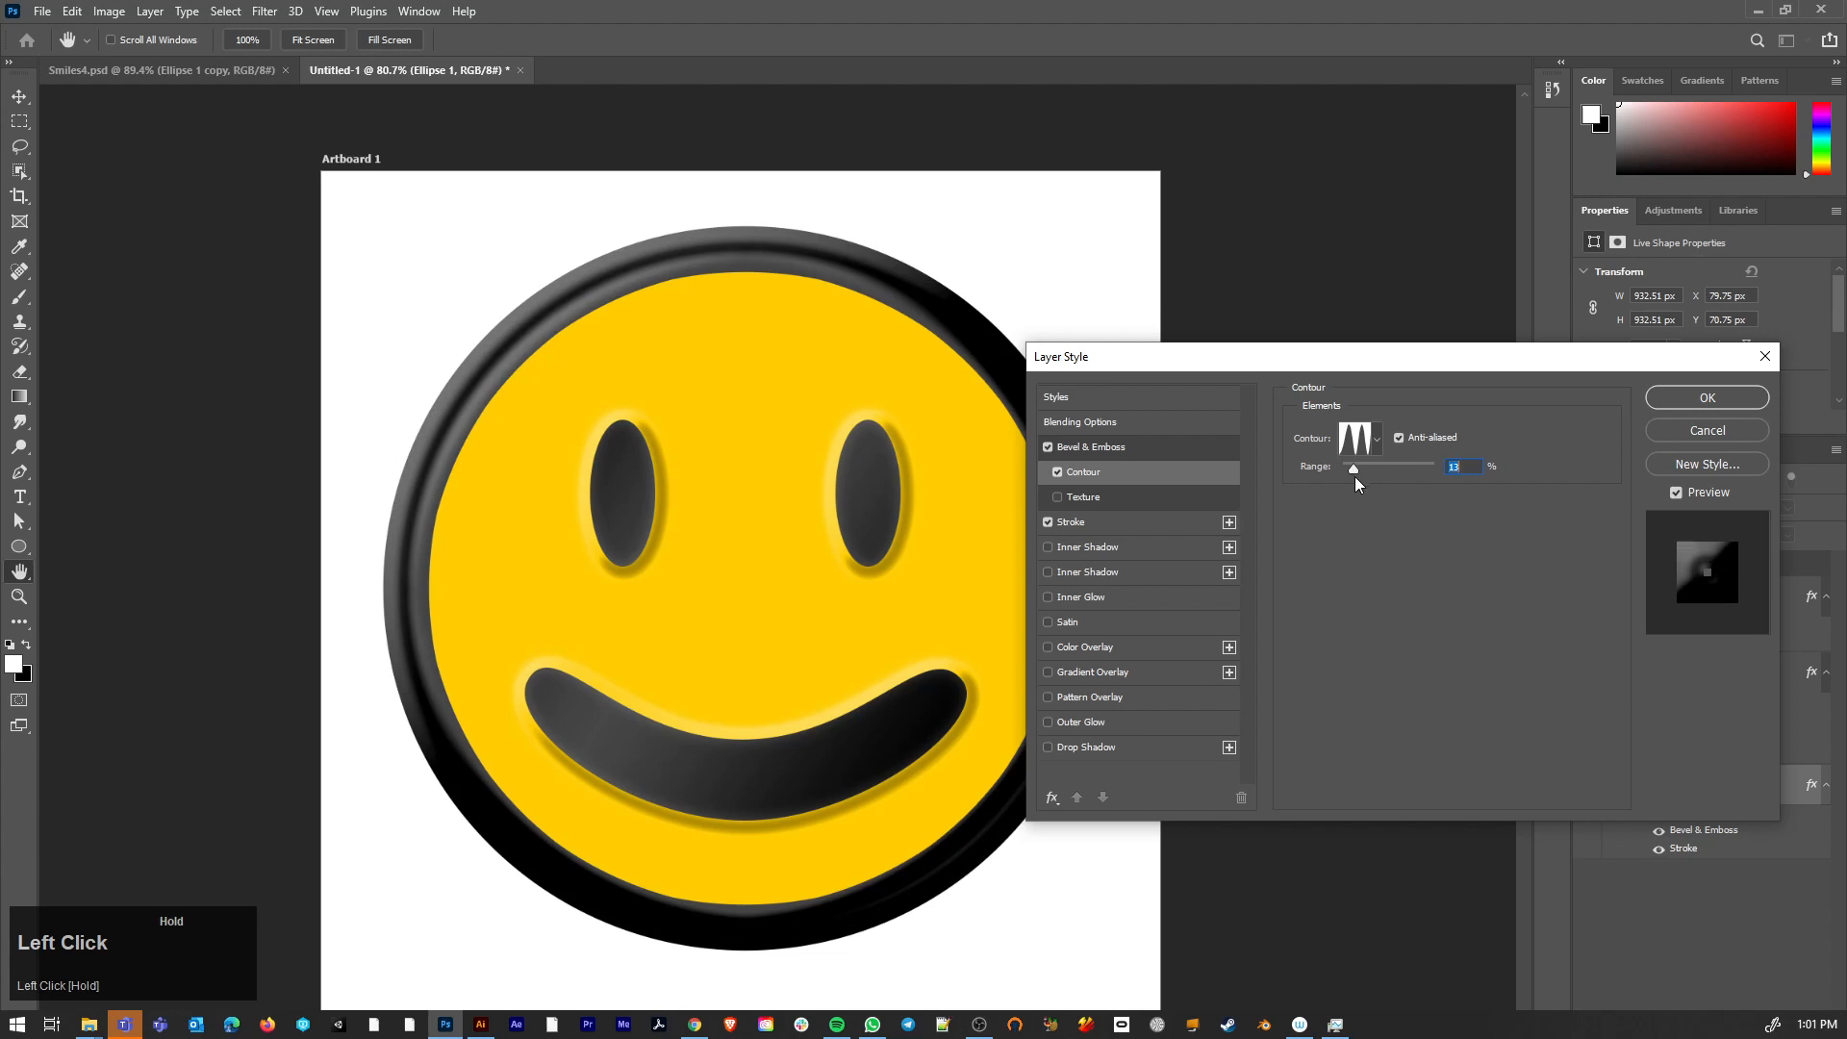
{"action": "left_click", "coordinate": [1707, 398]}
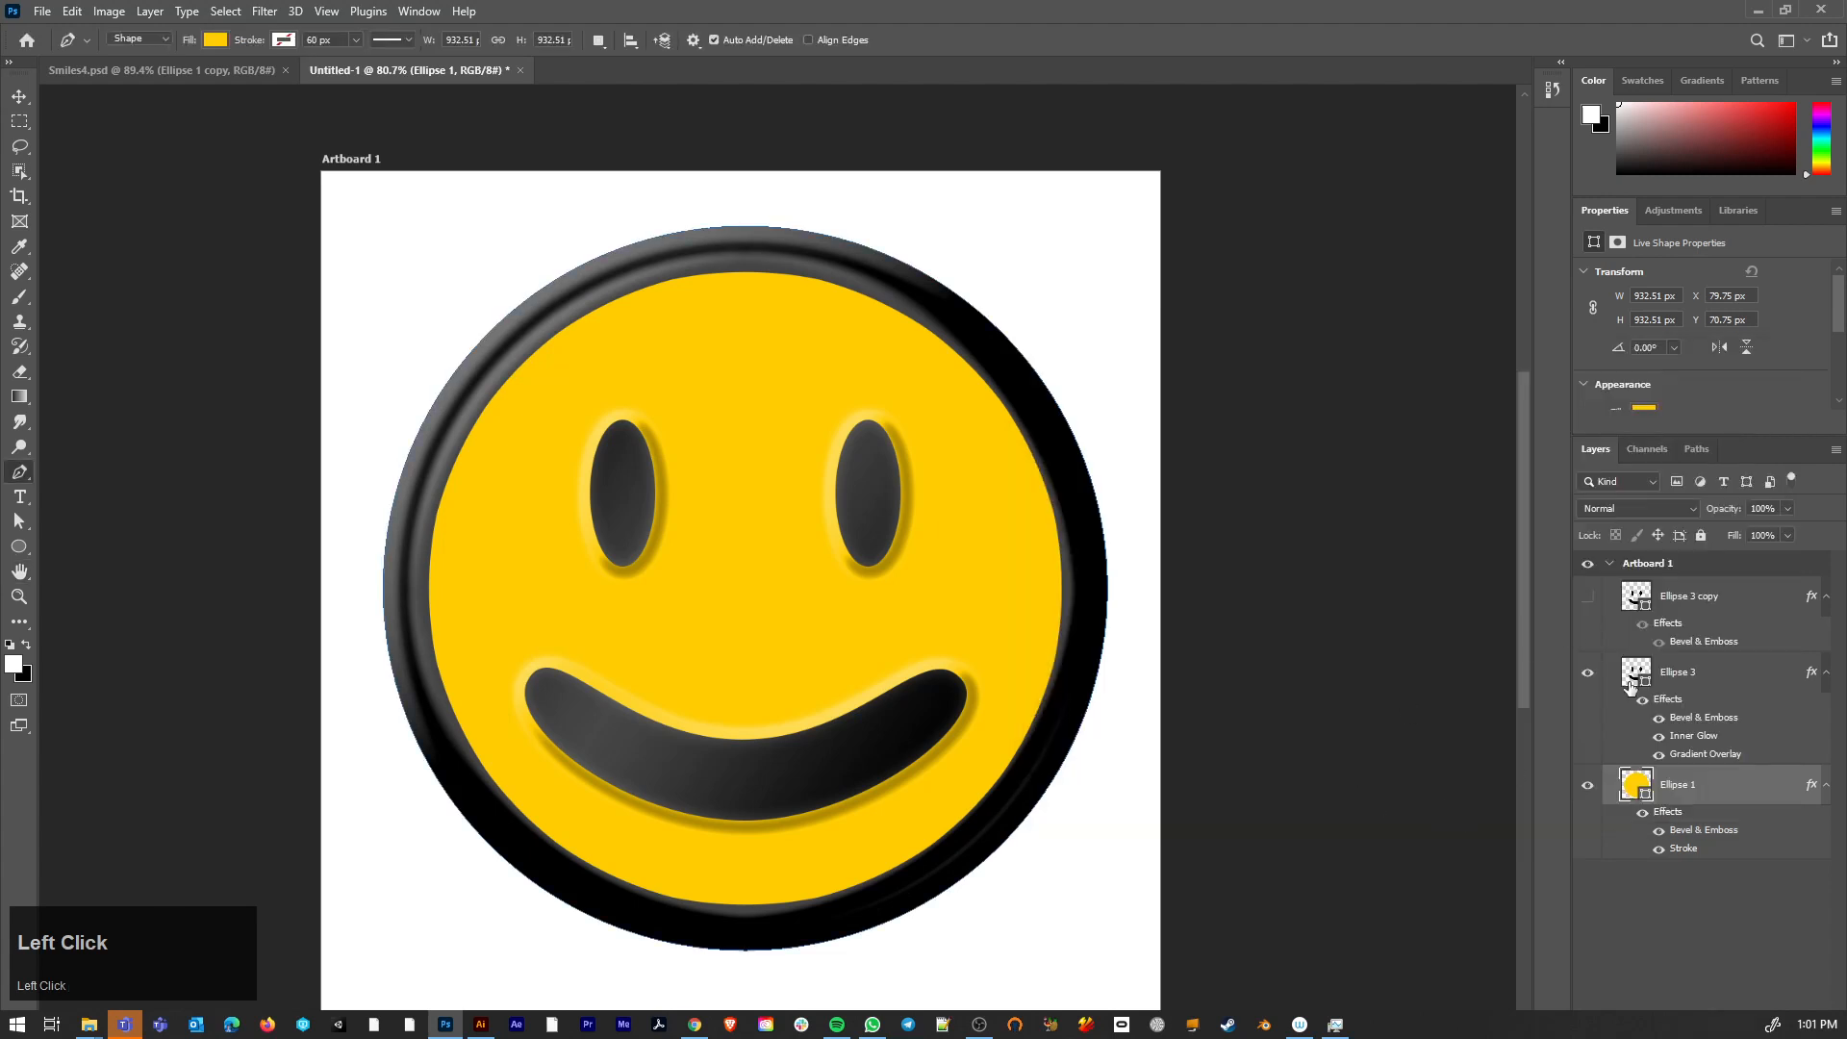
- Show the Ellipse 3 copy layer, set its opacity to 55%, and compare the eyes and mouth with and without it
{"action": "left_click", "coordinate": [1587, 600]}
{"action": "left_click", "coordinate": [1729, 606]}
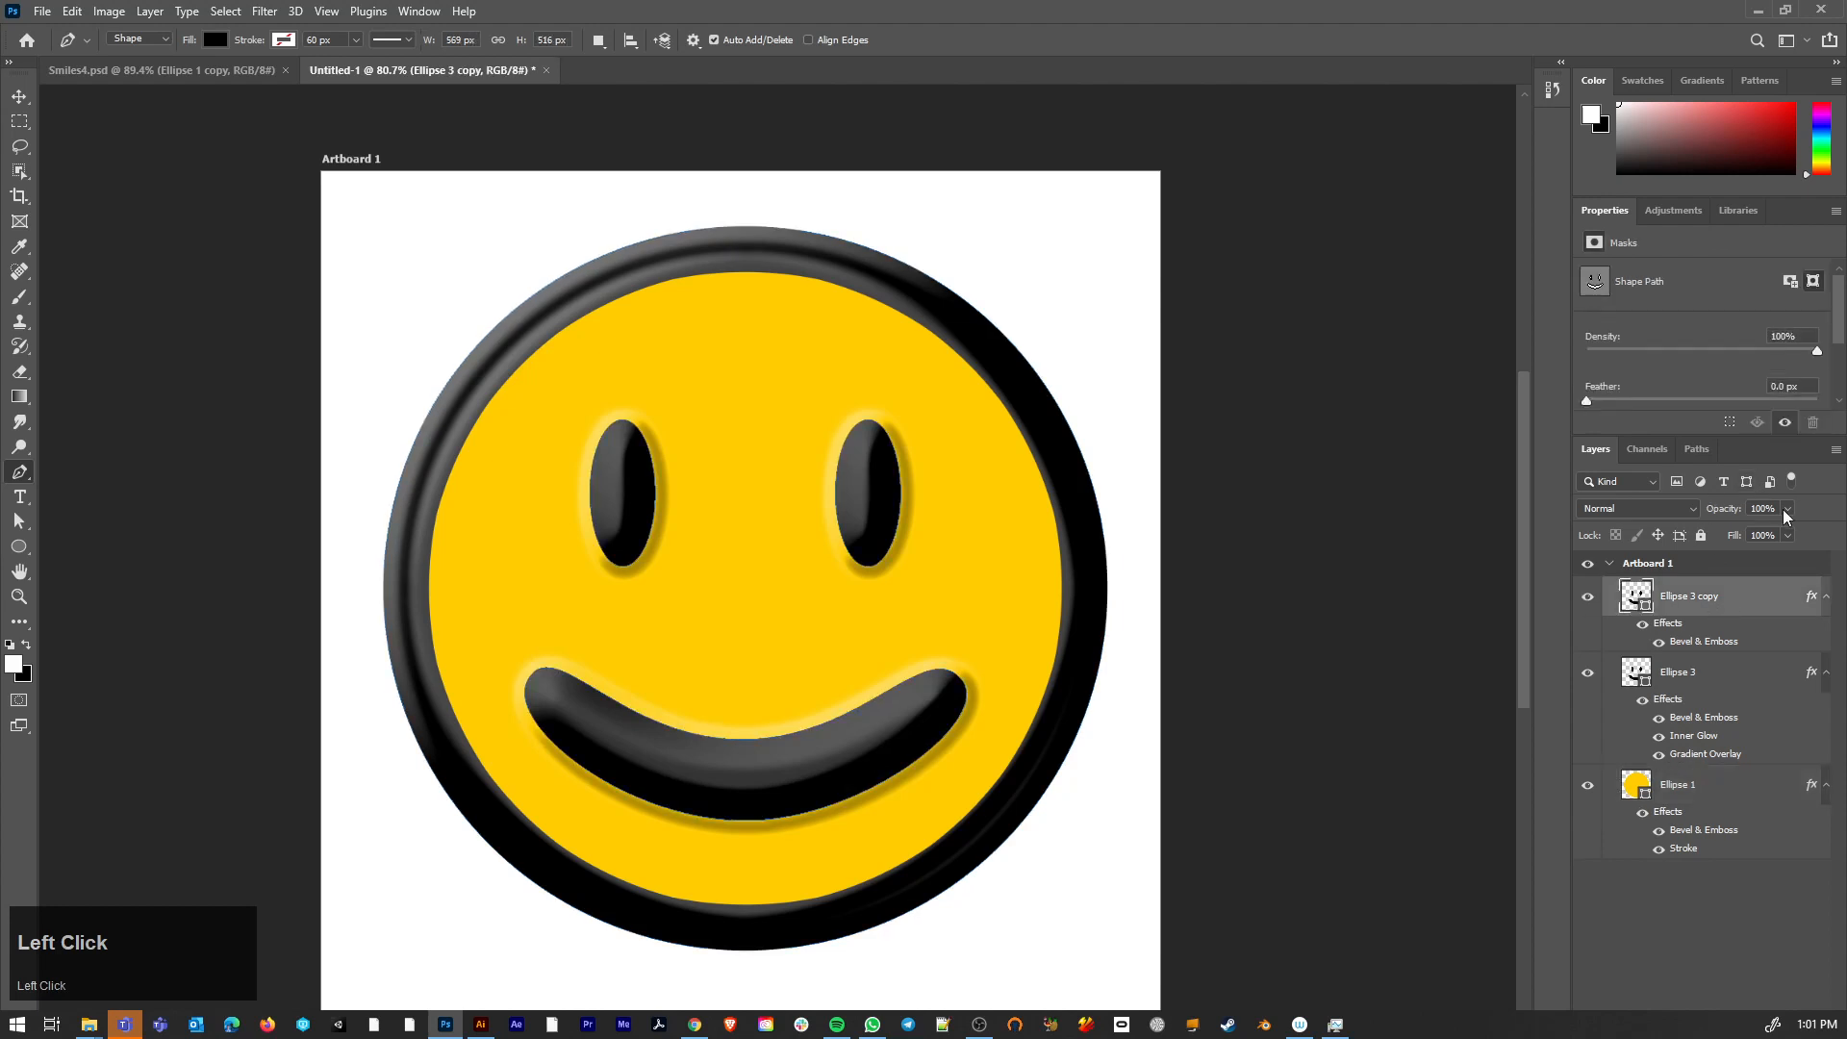
{"action": "left_click", "coordinate": [1691, 505]}
{"action": "left_click", "coordinate": [1775, 505]}
{"action": "left_click_drag", "start_coordinate": [1787, 508], "coordinate": [1747, 529]}
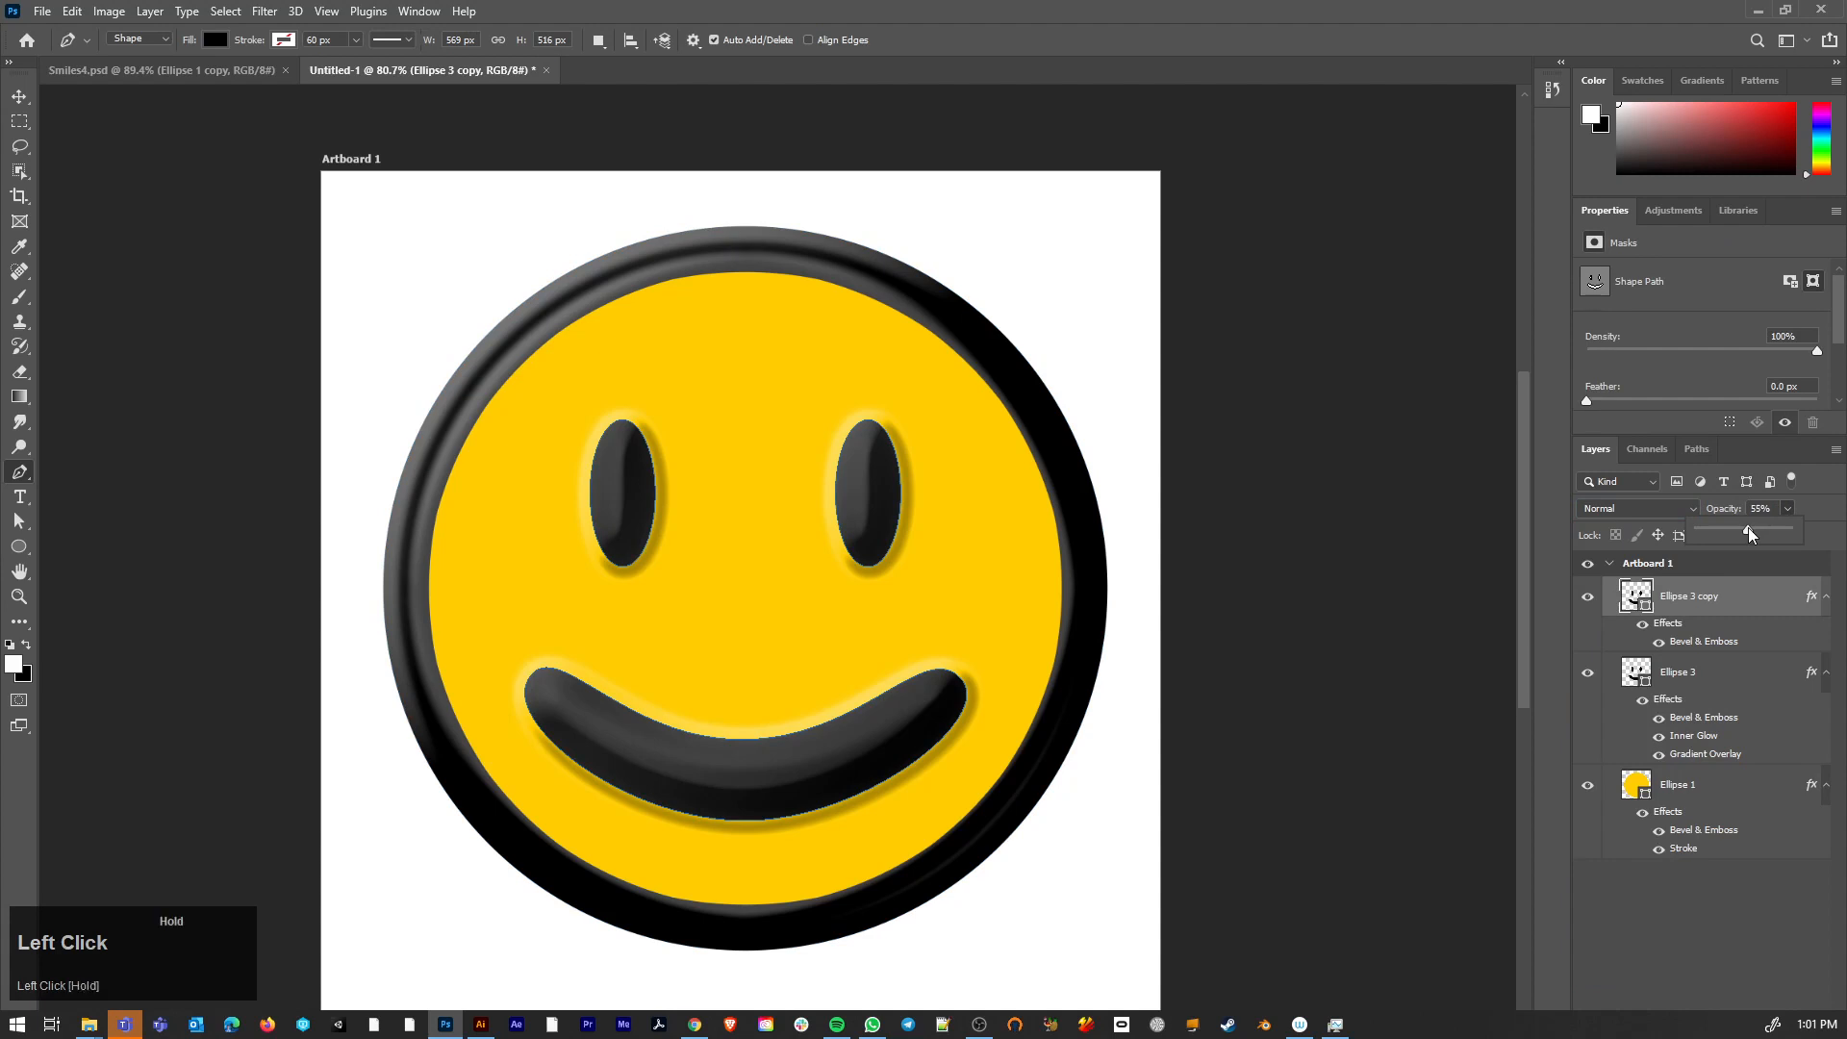
{"action": "left_click", "coordinate": [1588, 596]}
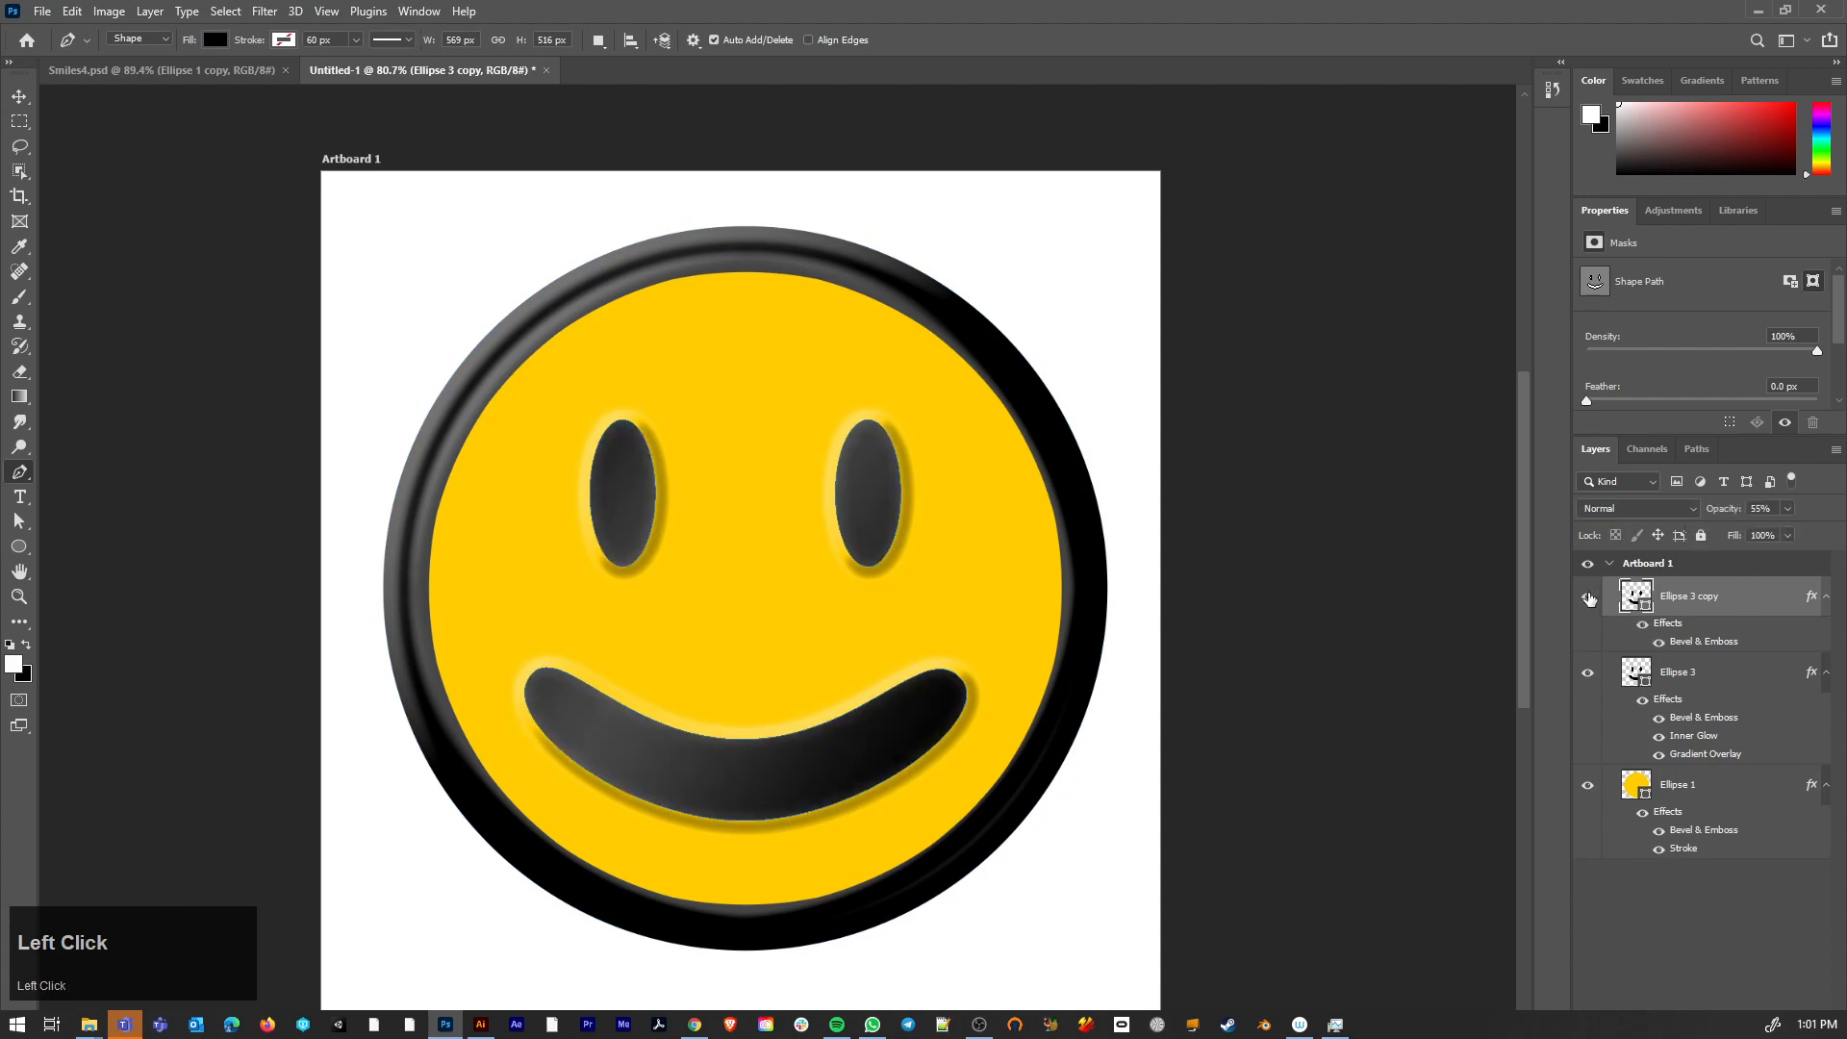
{"action": "left_click", "coordinate": [1588, 597]}
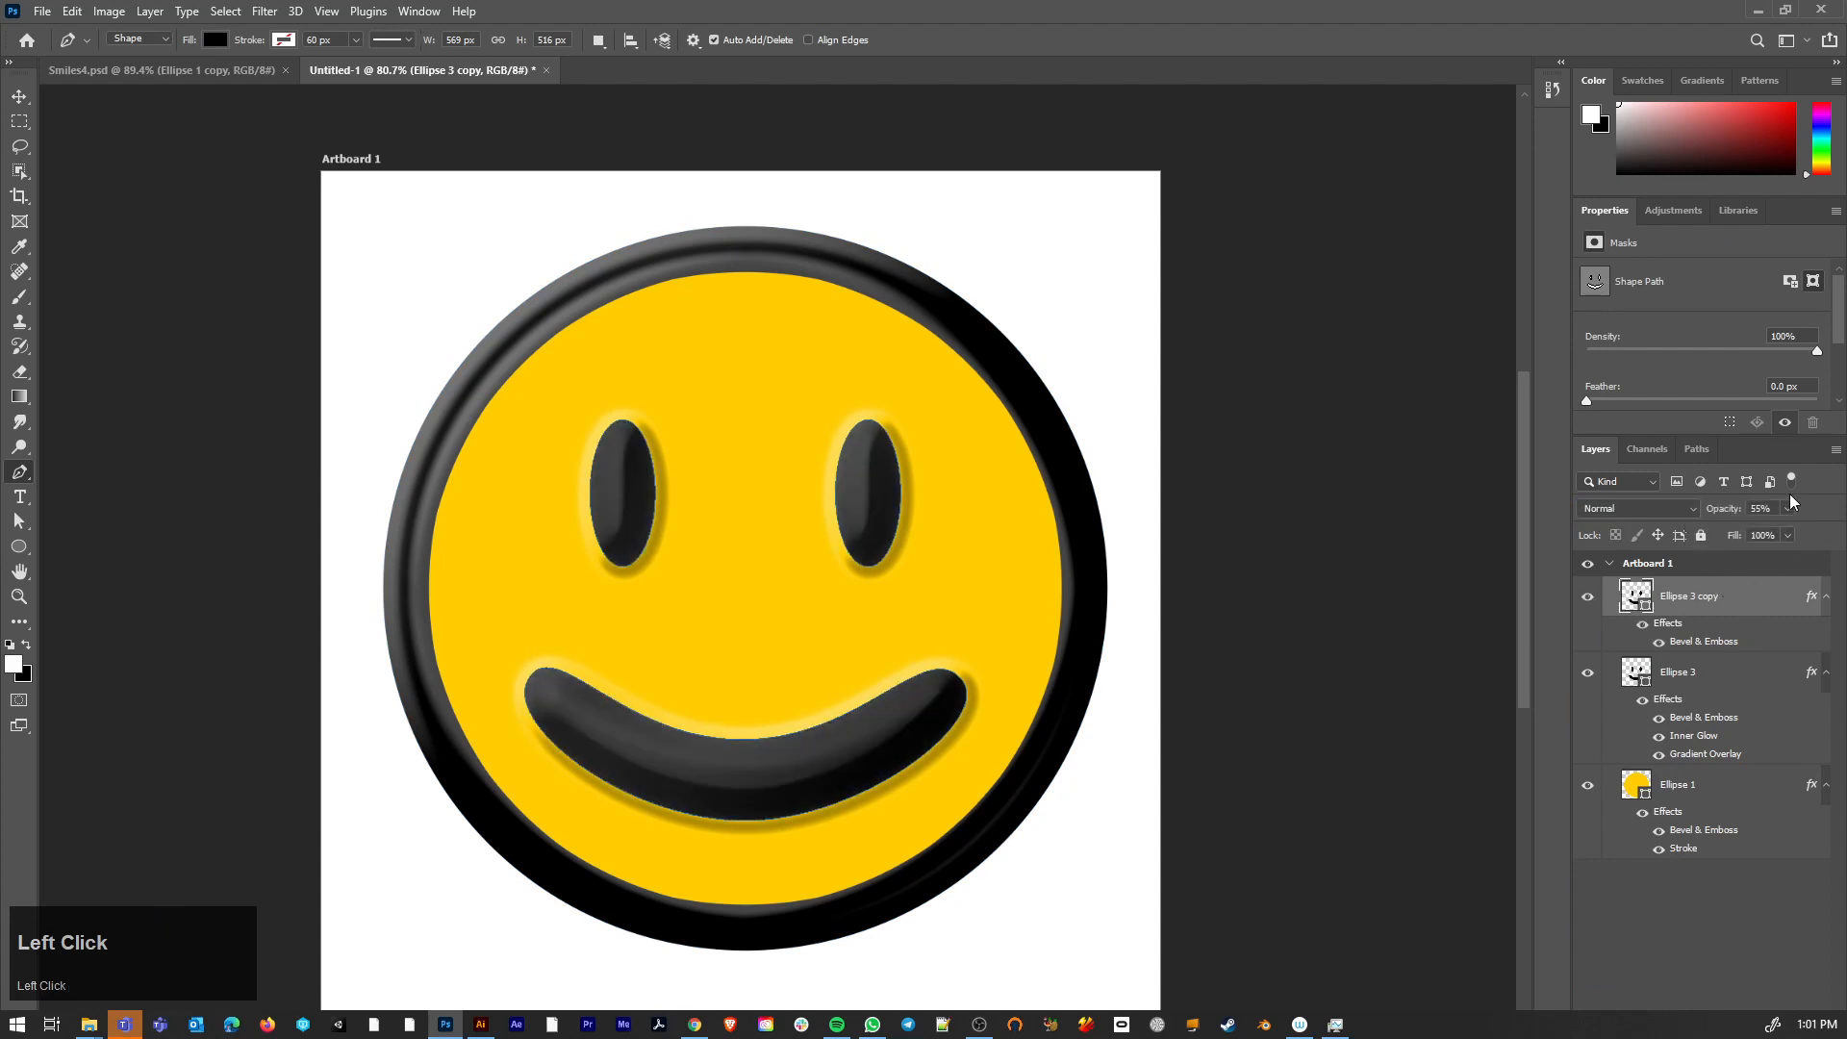
- Set the Ellipse 3 copy layer's blend mode to Overlay and its opacity to 64%, and deselect the layer
{"action": "left_click", "coordinate": [1631, 508]}
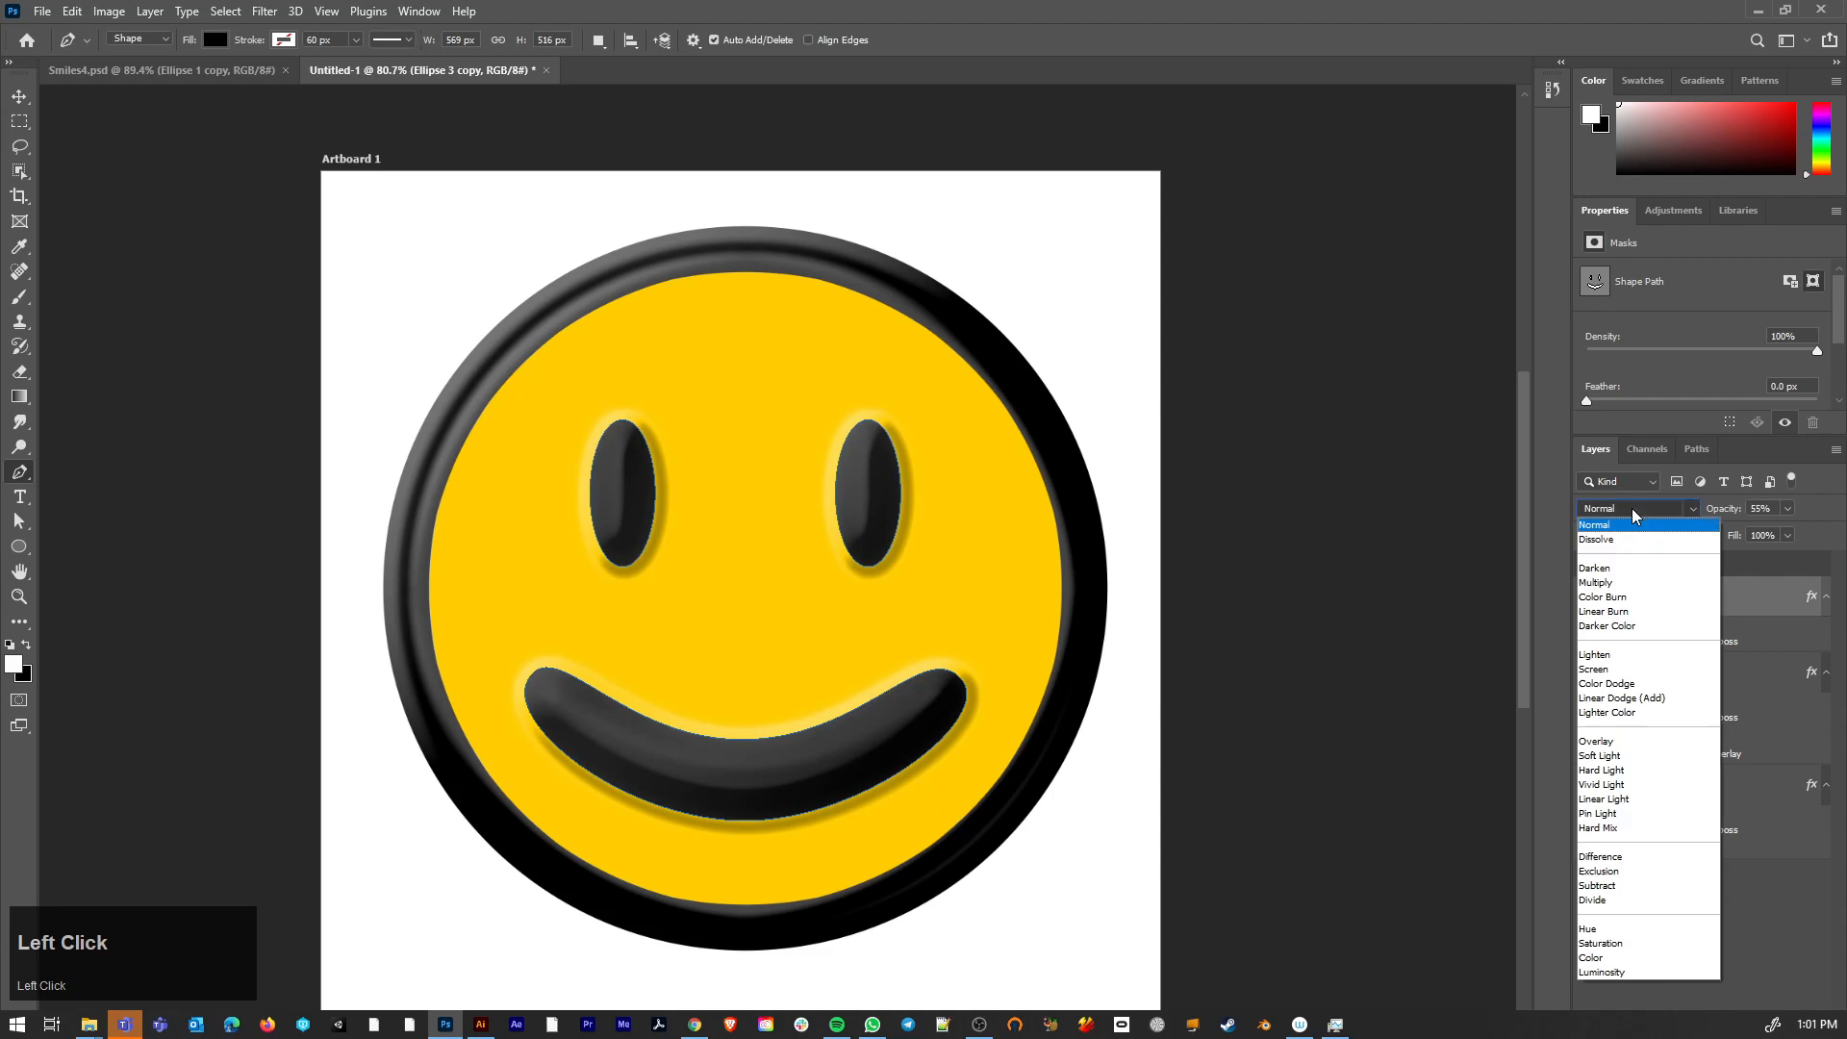
{"action": "left_click", "coordinate": [1599, 741]}
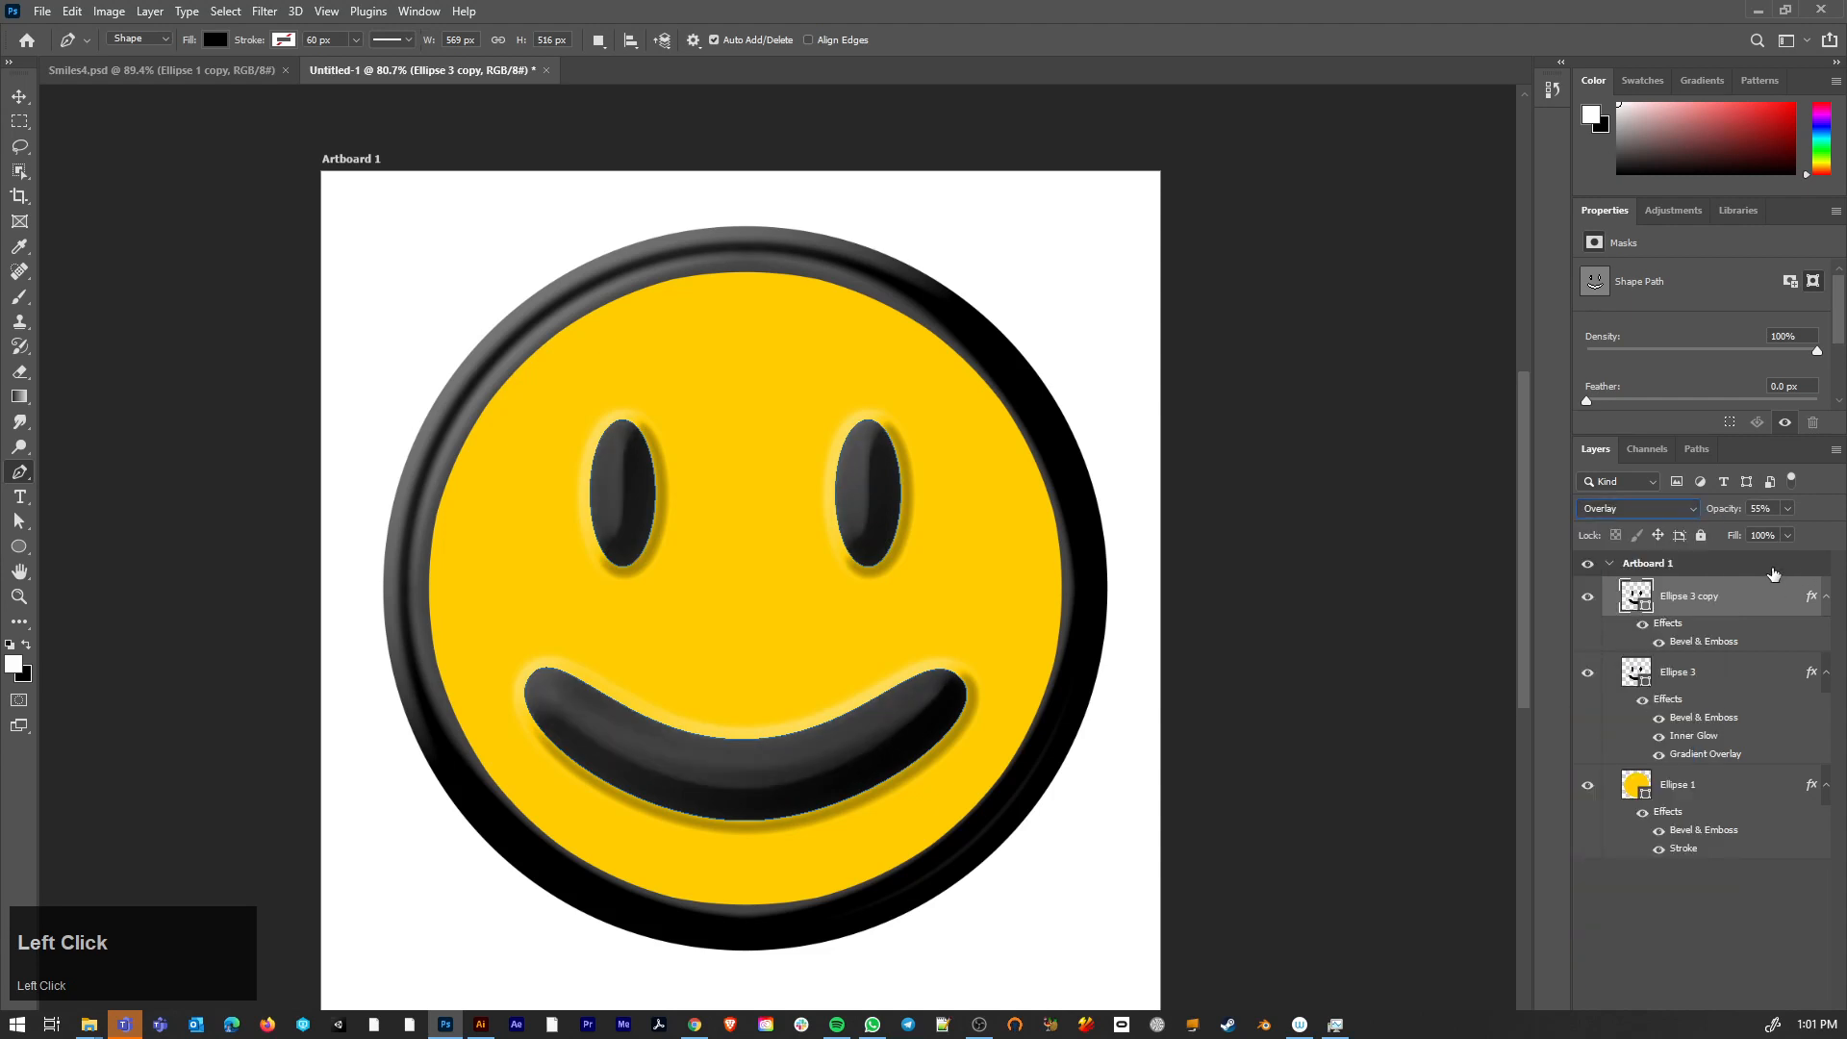
{"action": "left_click", "coordinate": [1788, 507]}
{"action": "mouse_move", "coordinate": [1787, 528]}
{"action": "left_mouse_down"}
{"action": "mouse_move", "coordinate": [1841, 529]}
{"action": "mouse_move", "coordinate": [1796, 534]}
{"action": "left_mouse_up"}
{"action": "key", "text": "ctrl+z"}
{"action": "left_click", "coordinate": [12, 96]}
{"action": "left_click", "coordinate": [974, 259]}
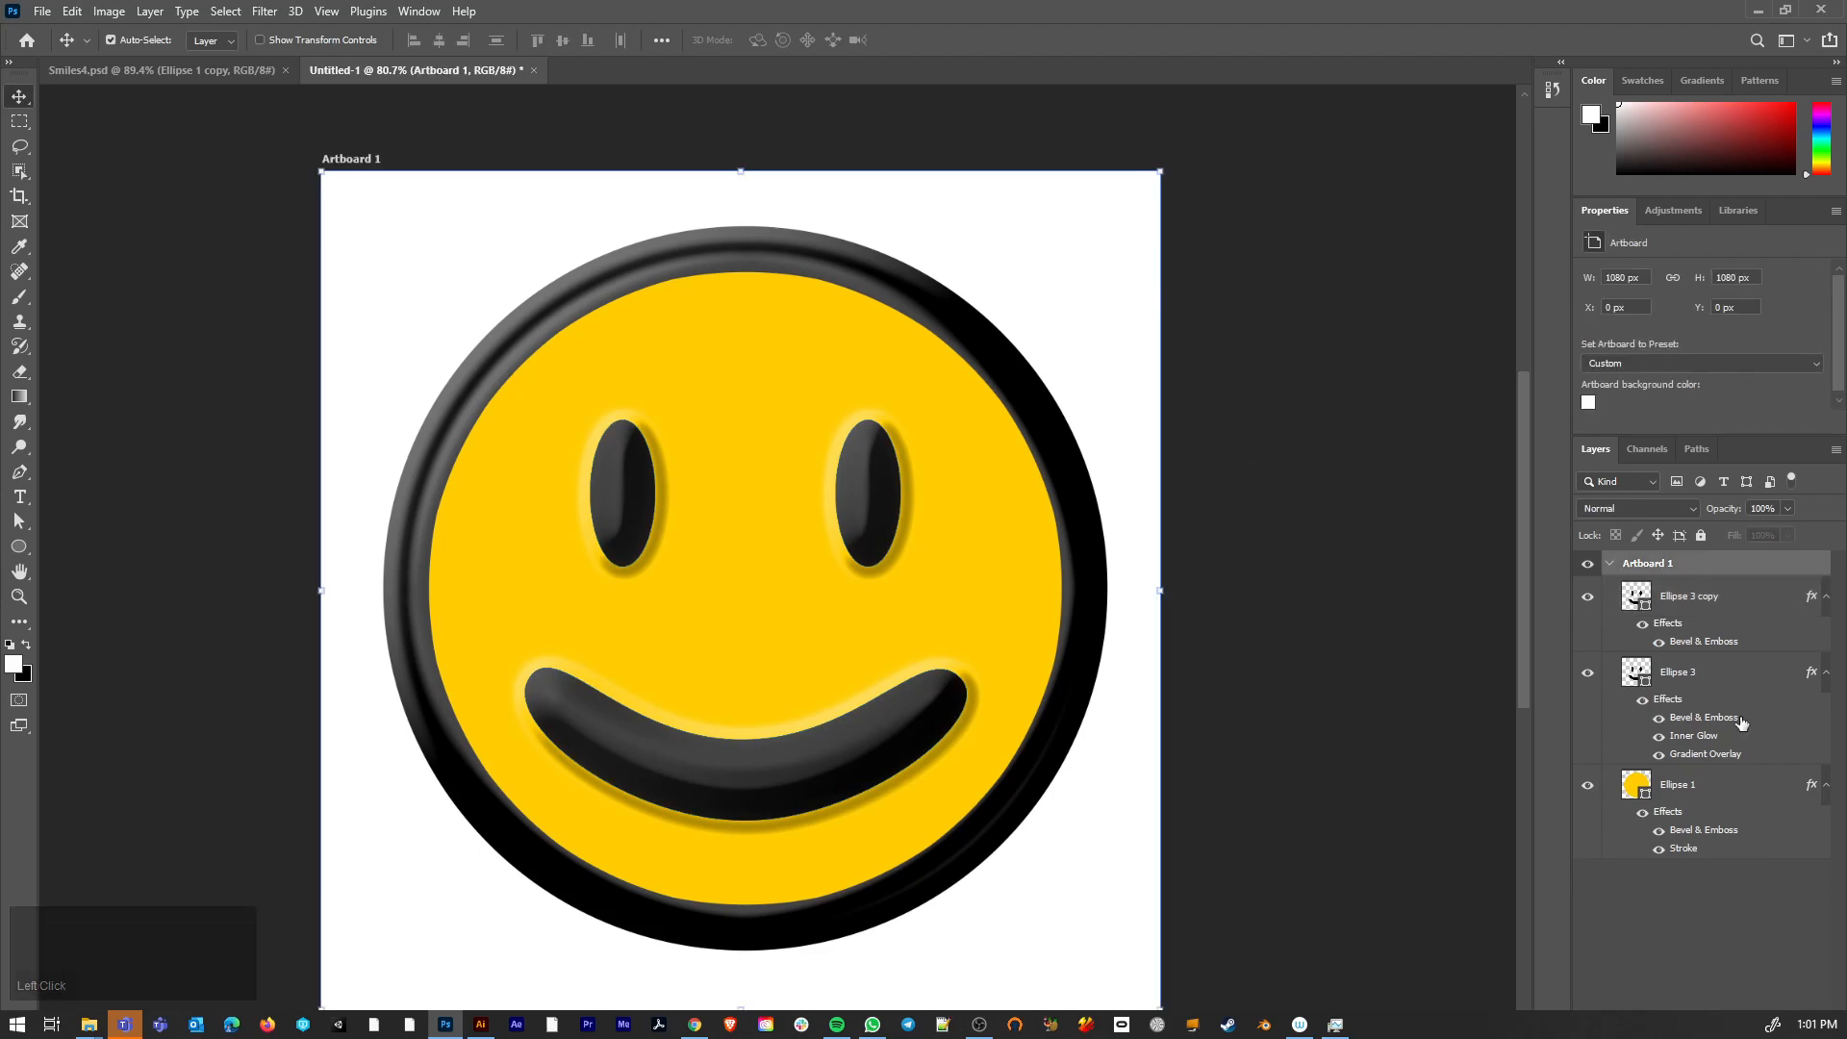
- Try a reflected Gradient Overlay on the face circle in Overlay and Normal modes at 53% scale, and switch it off
{"action": "double_click", "coordinate": [1733, 788]}
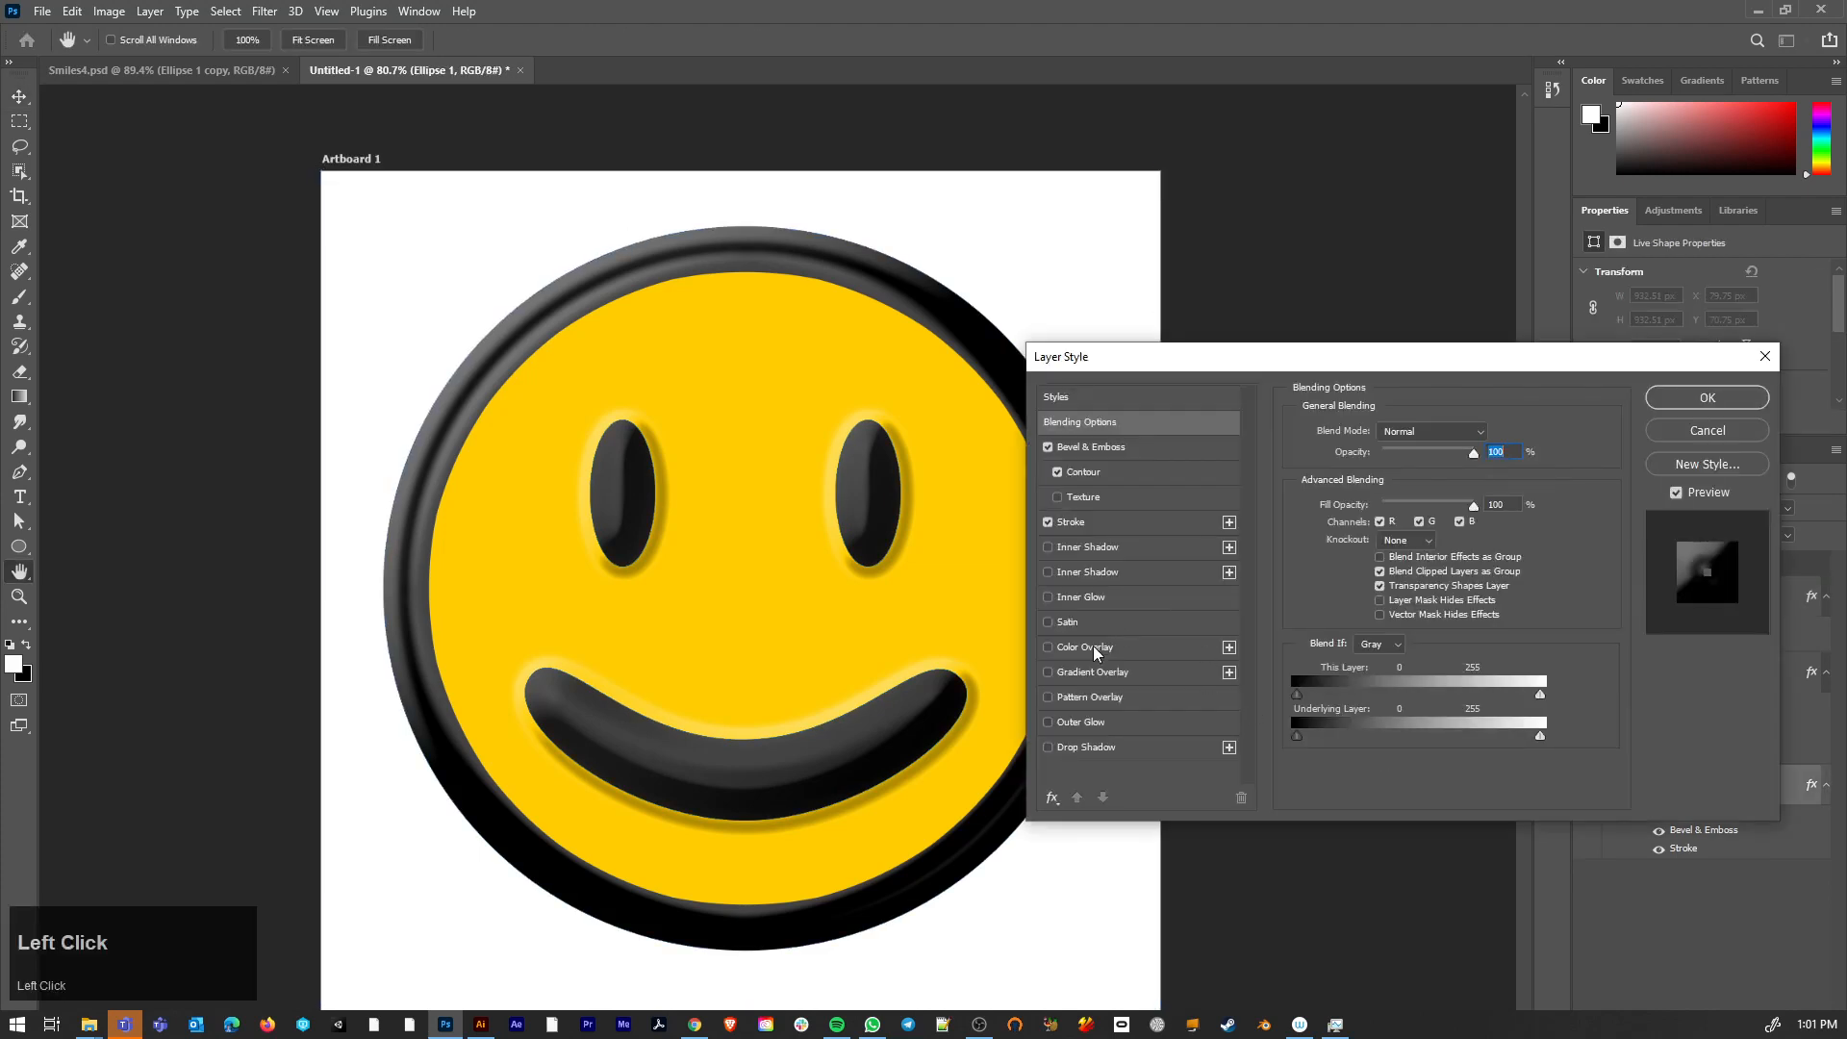
{"action": "left_click", "coordinate": [1064, 673]}
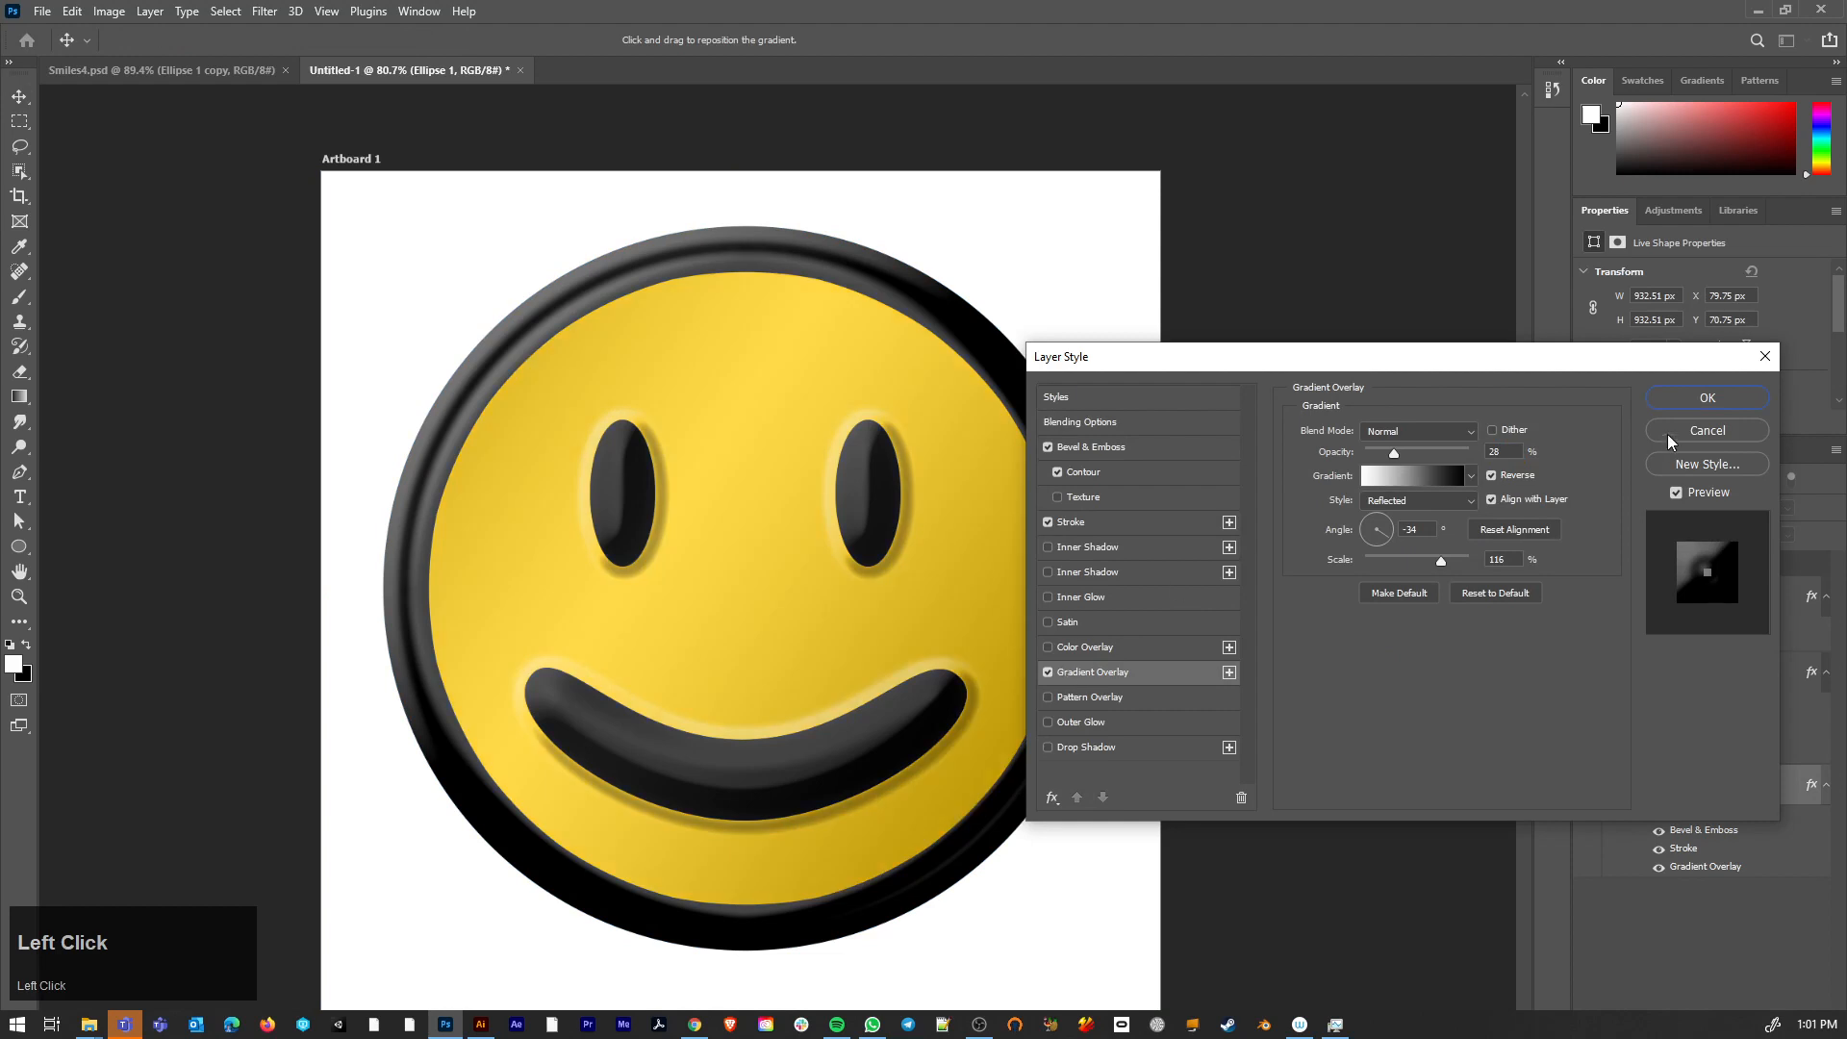
{"action": "left_click", "coordinate": [1400, 432]}
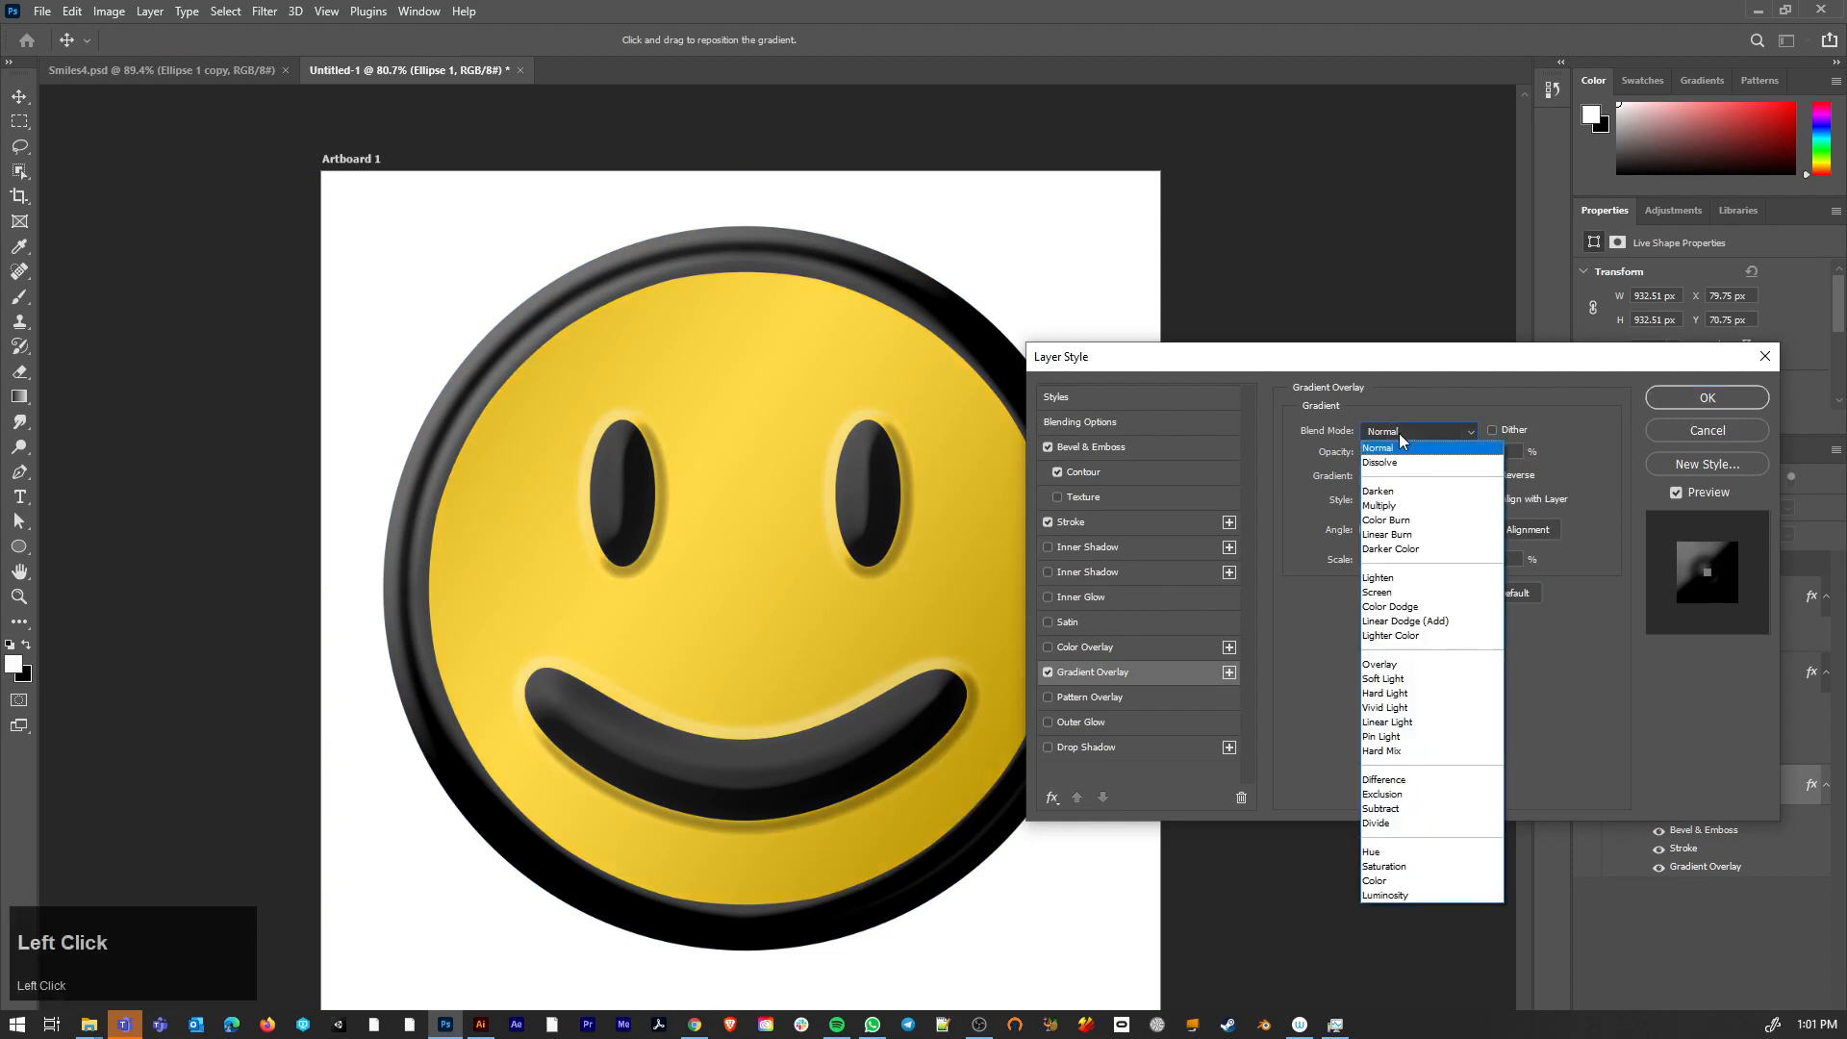
{"action": "left_click", "coordinate": [1378, 664]}
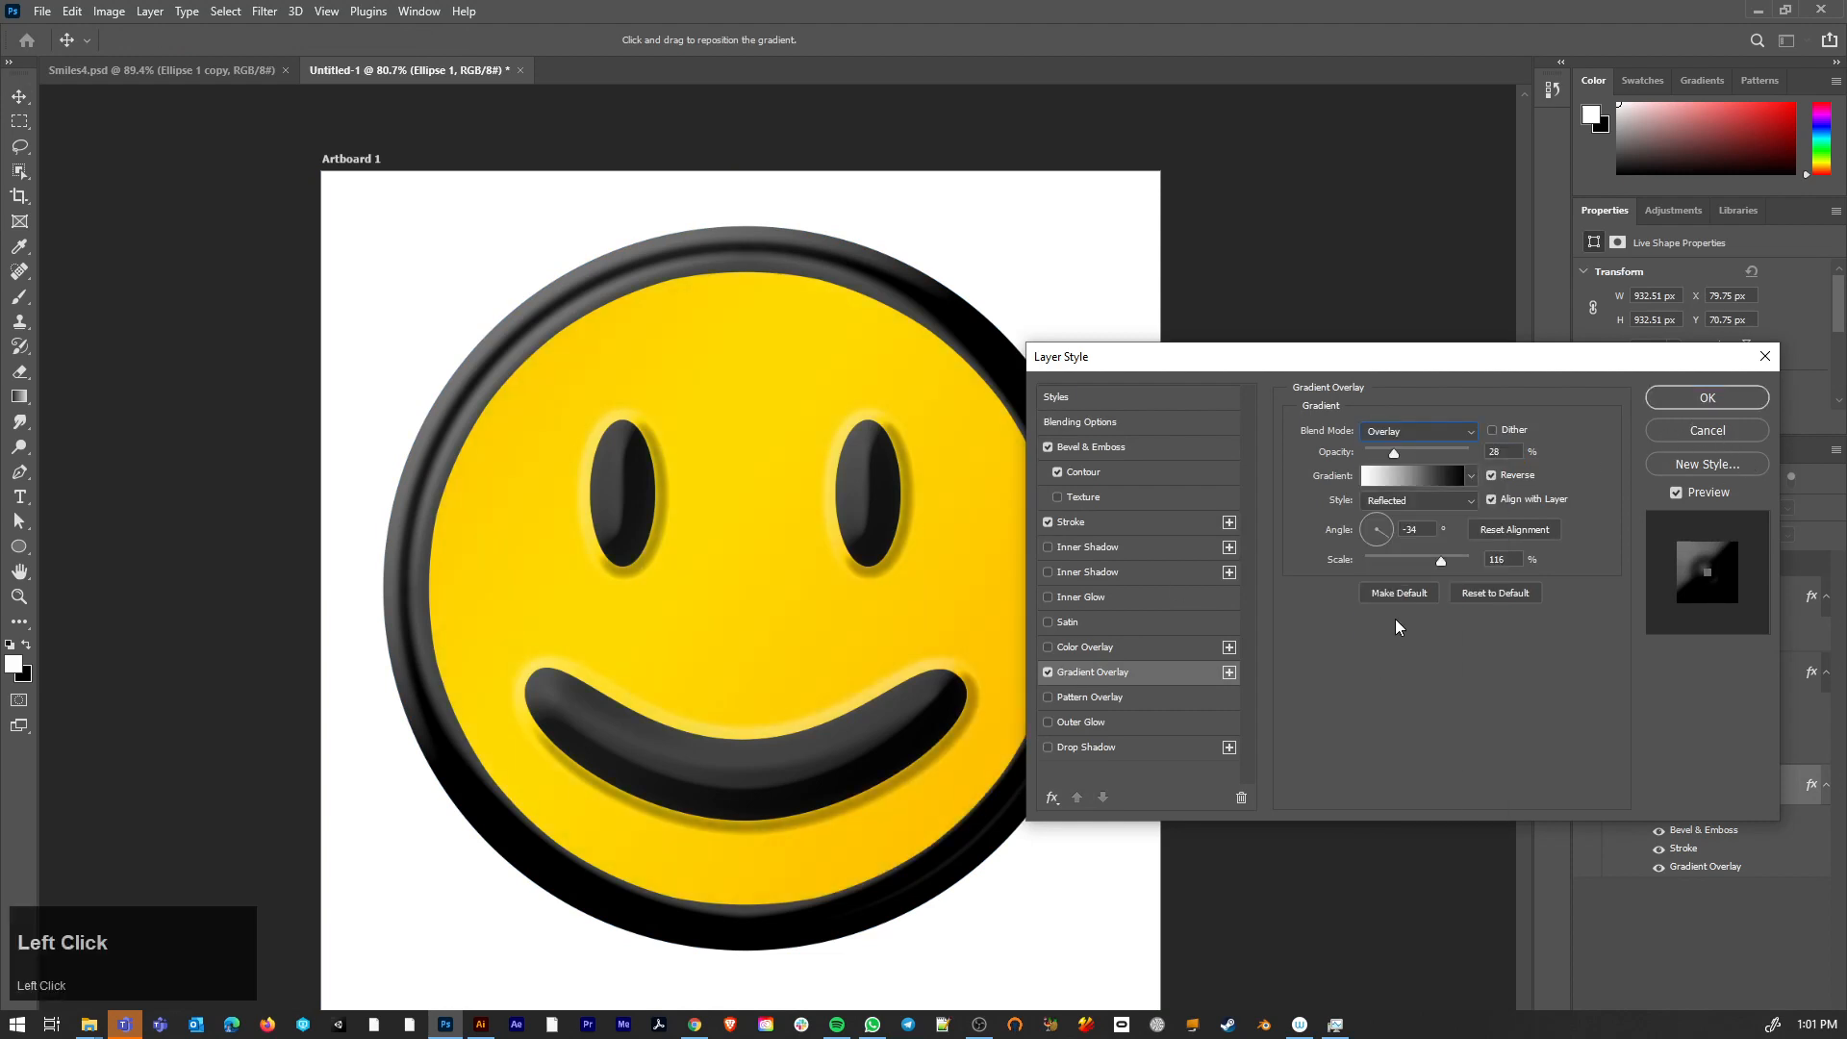
{"action": "left_click", "coordinate": [1395, 432]}
{"action": "left_click", "coordinate": [1392, 432]}
{"action": "left_click_drag", "start_coordinate": [1439, 561], "coordinate": [1416, 566]}
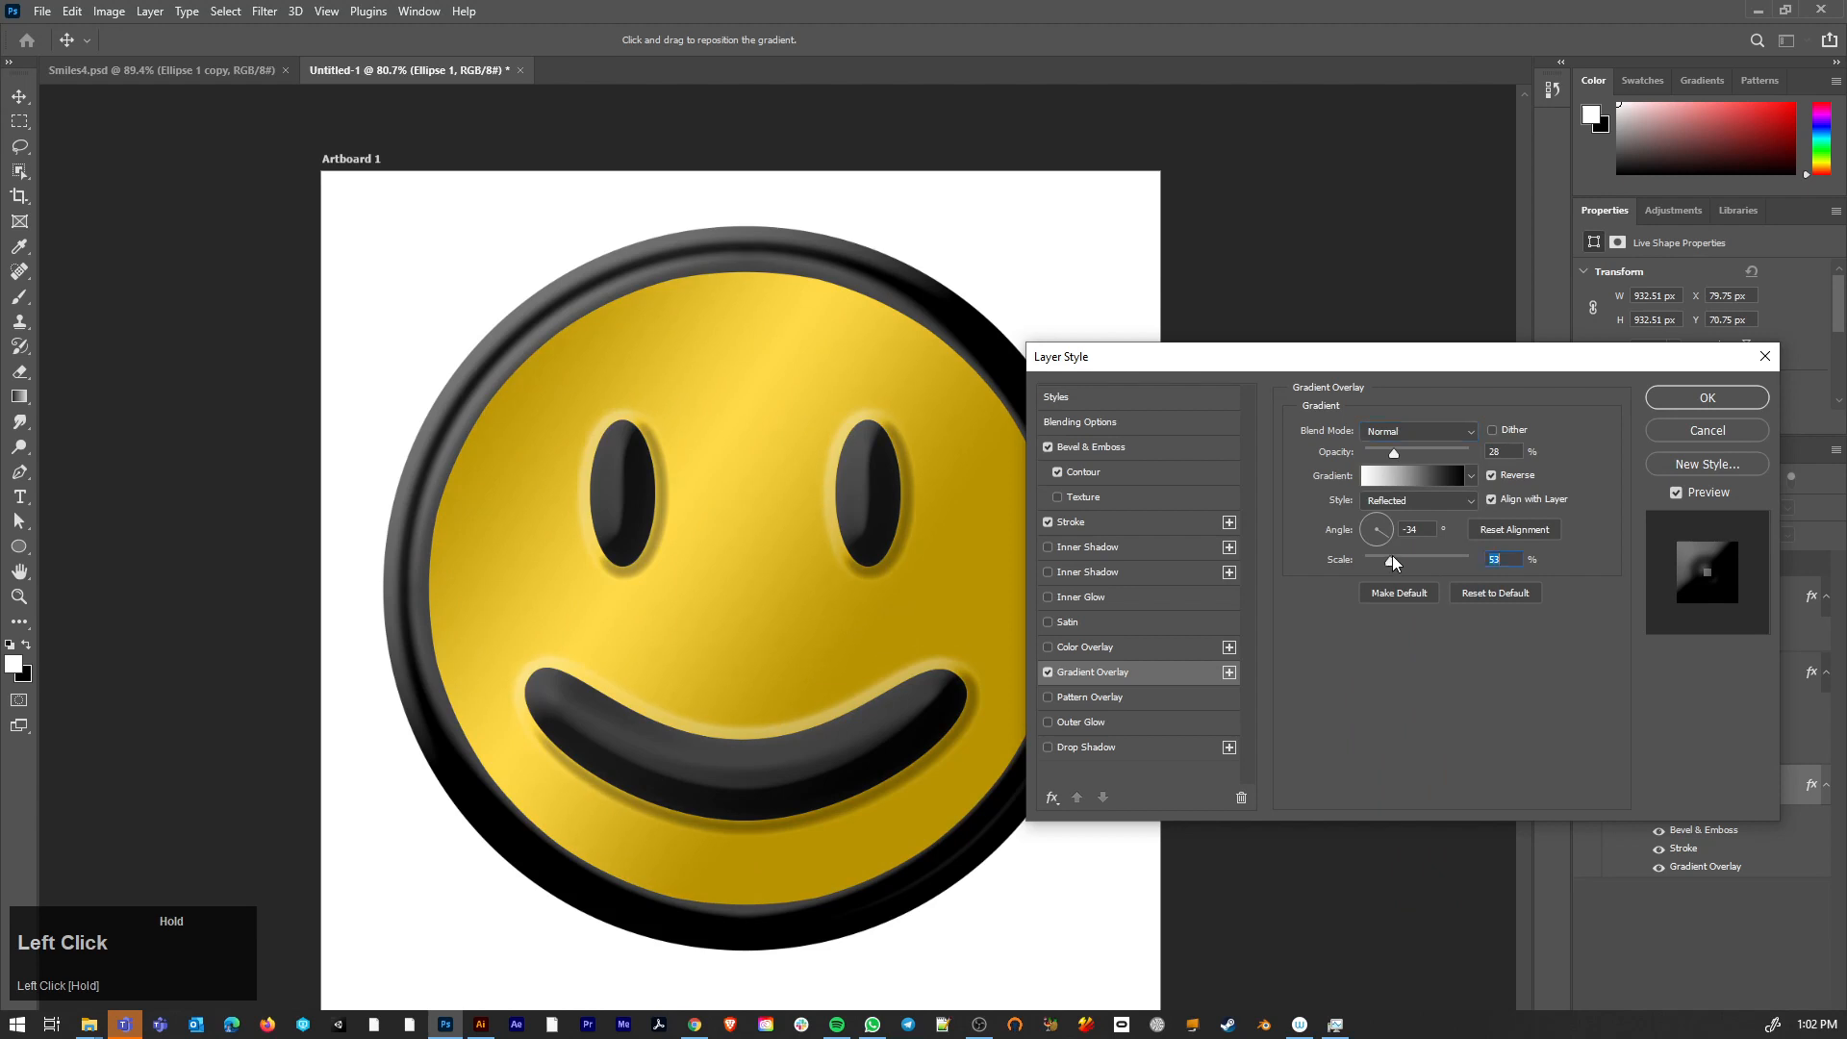
{"action": "left_click_drag", "start_coordinate": [1392, 563], "coordinate": [1393, 563]}
{"action": "left_click_drag", "start_coordinate": [1404, 452], "coordinate": [1402, 452]}
{"action": "left_click", "coordinate": [1046, 670]}
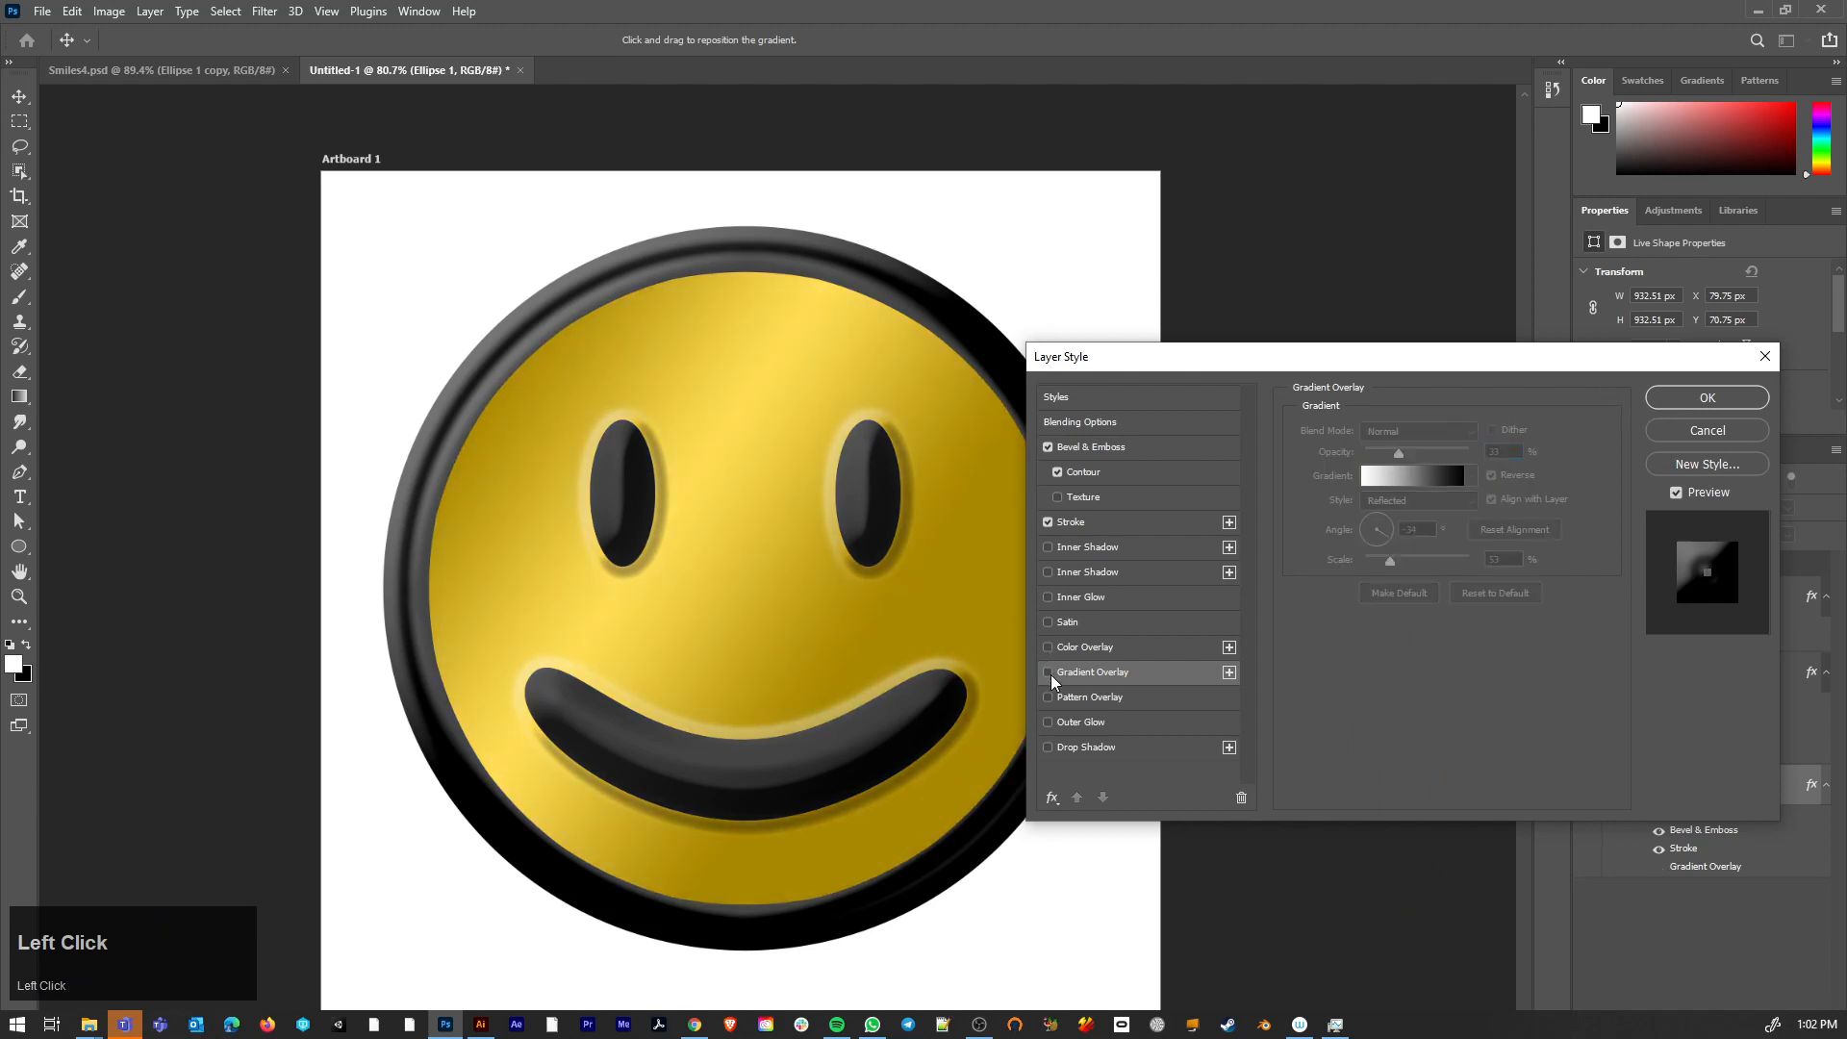
{"action": "left_click", "coordinate": [1682, 408]}
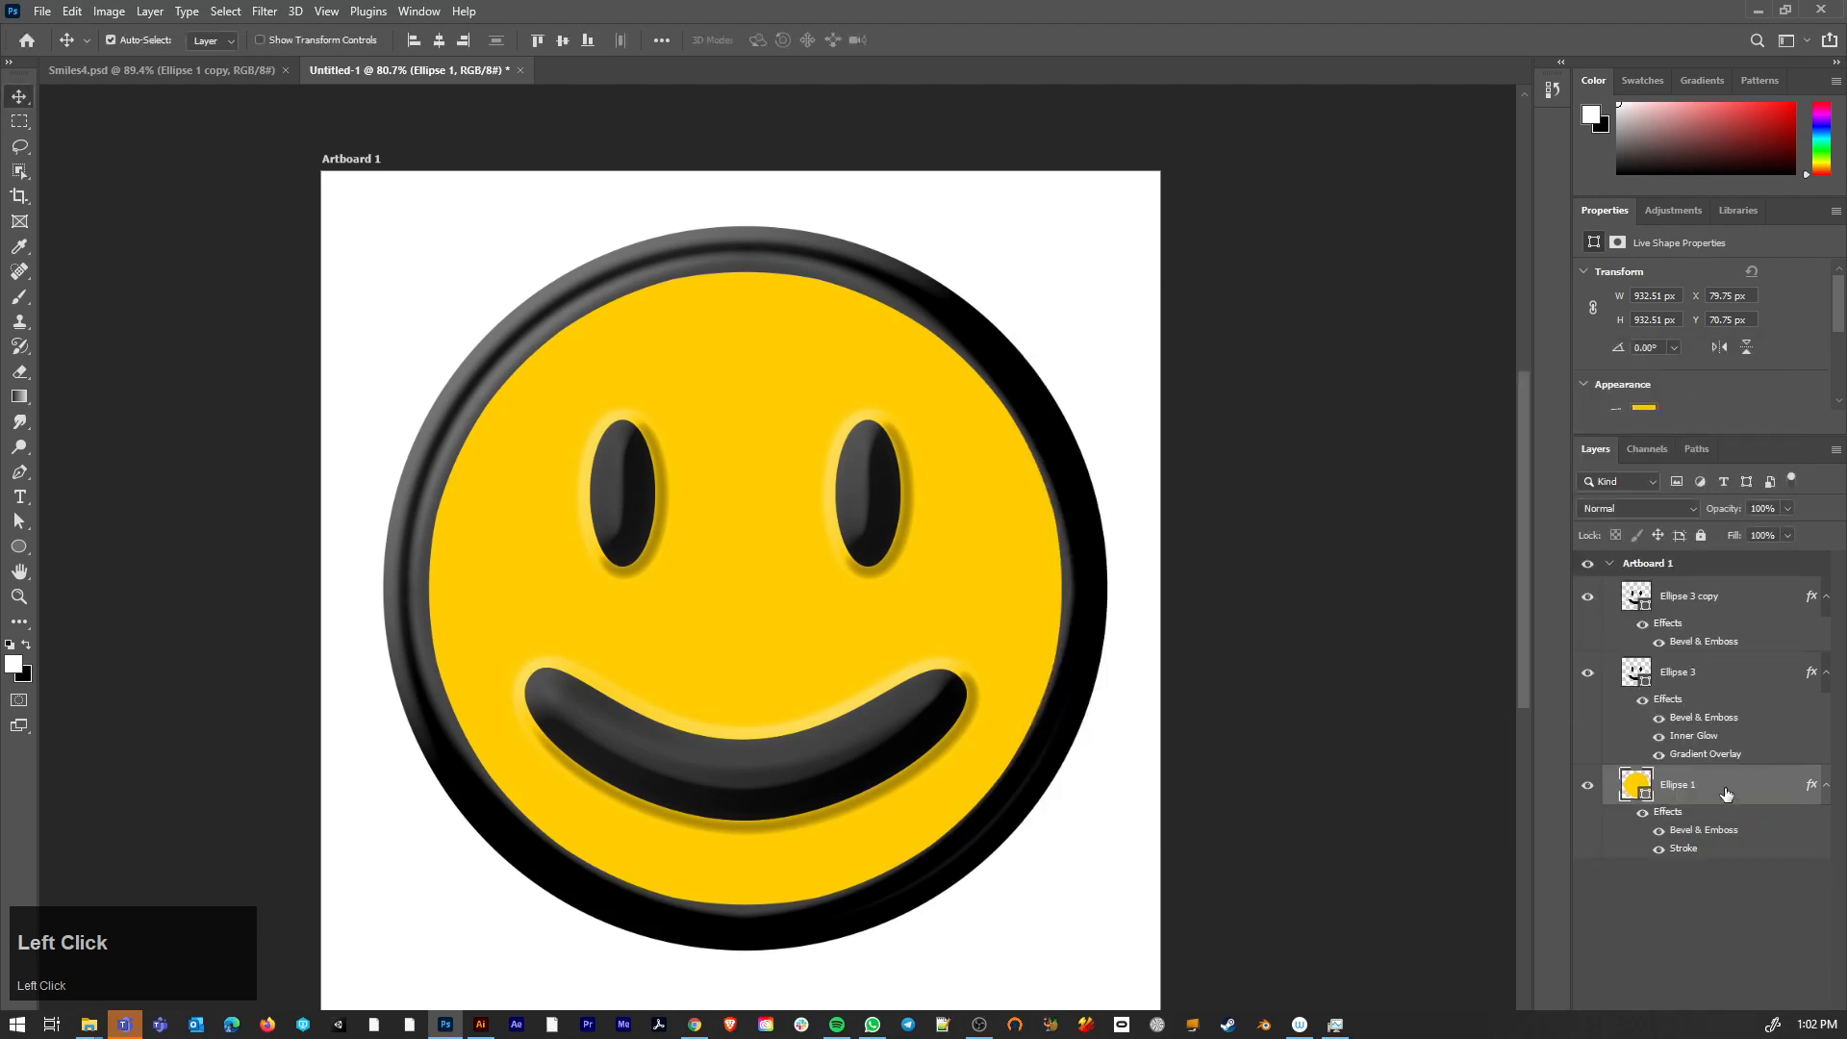
- Select the Ellipse 3 copy layer, choose the Brush tool, and add a new Normal layer at 100% opacity above it
{"action": "left_click", "coordinate": [1714, 617]}
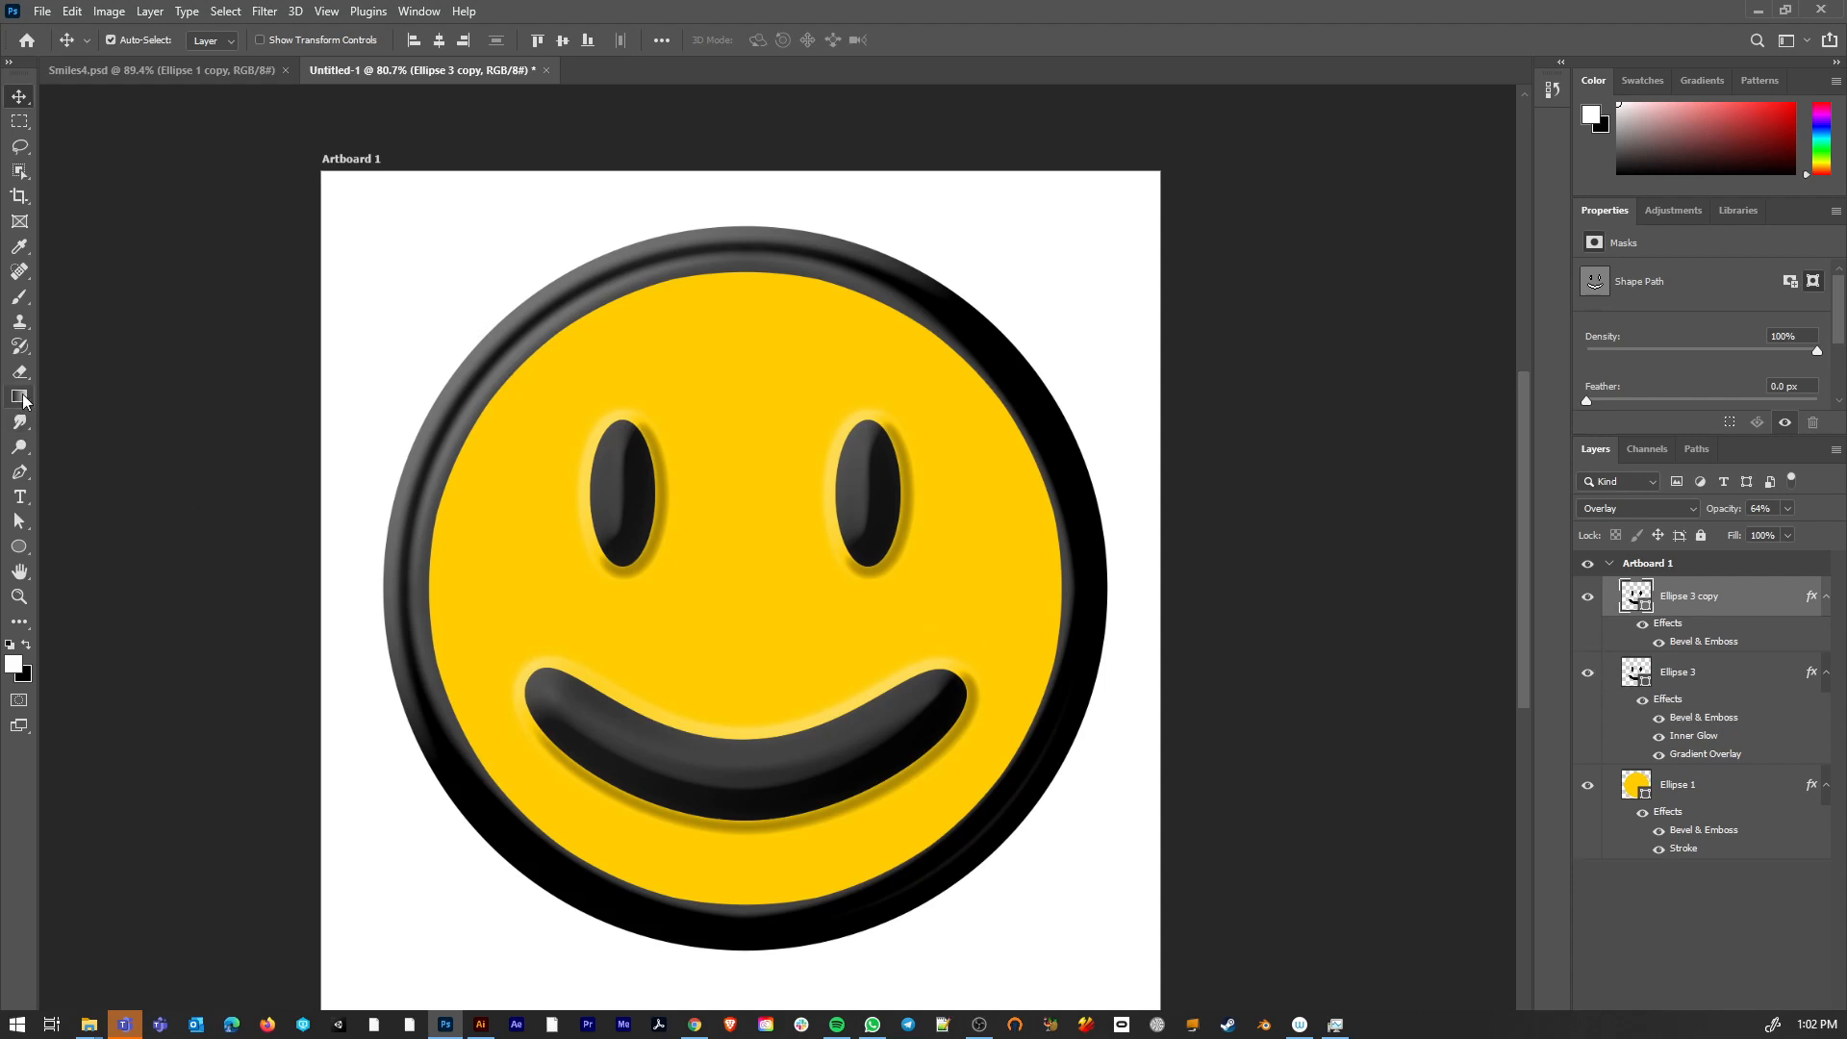
{"action": "left_click", "coordinate": [13, 305]}
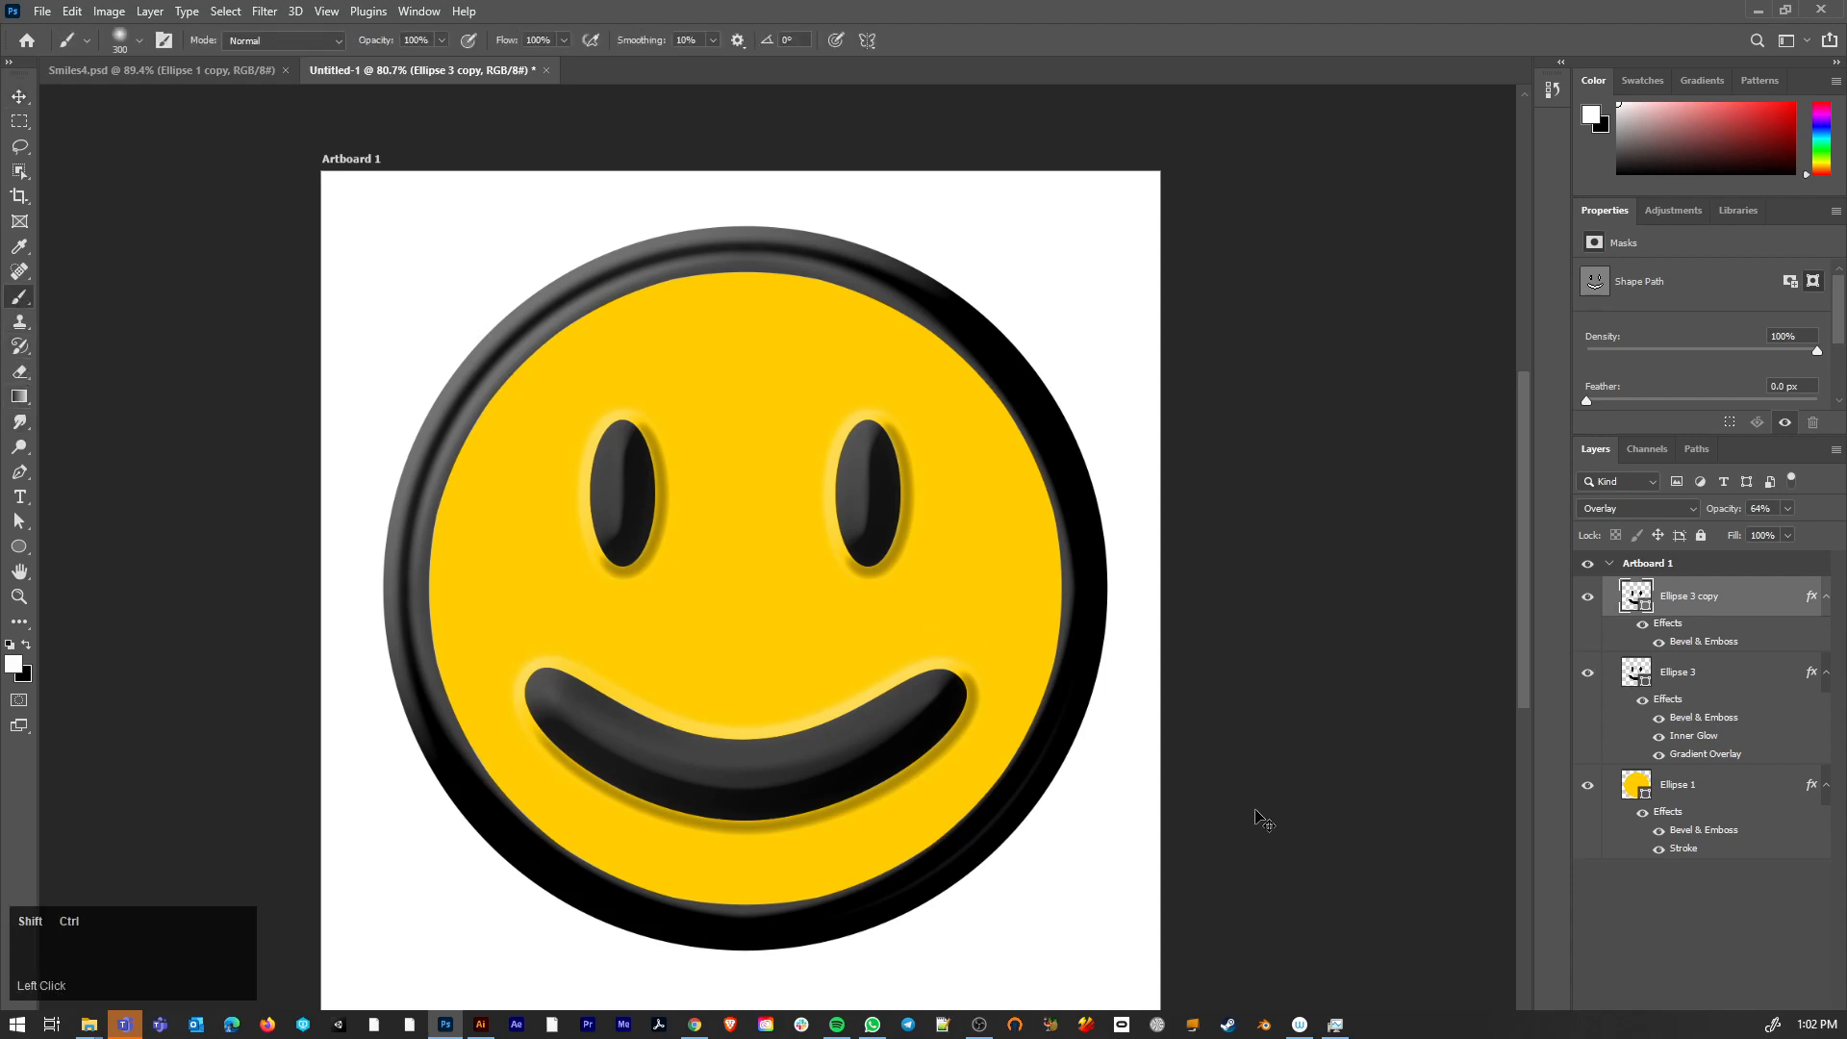
{"action": "key", "text": "ctrl+shift+n"}
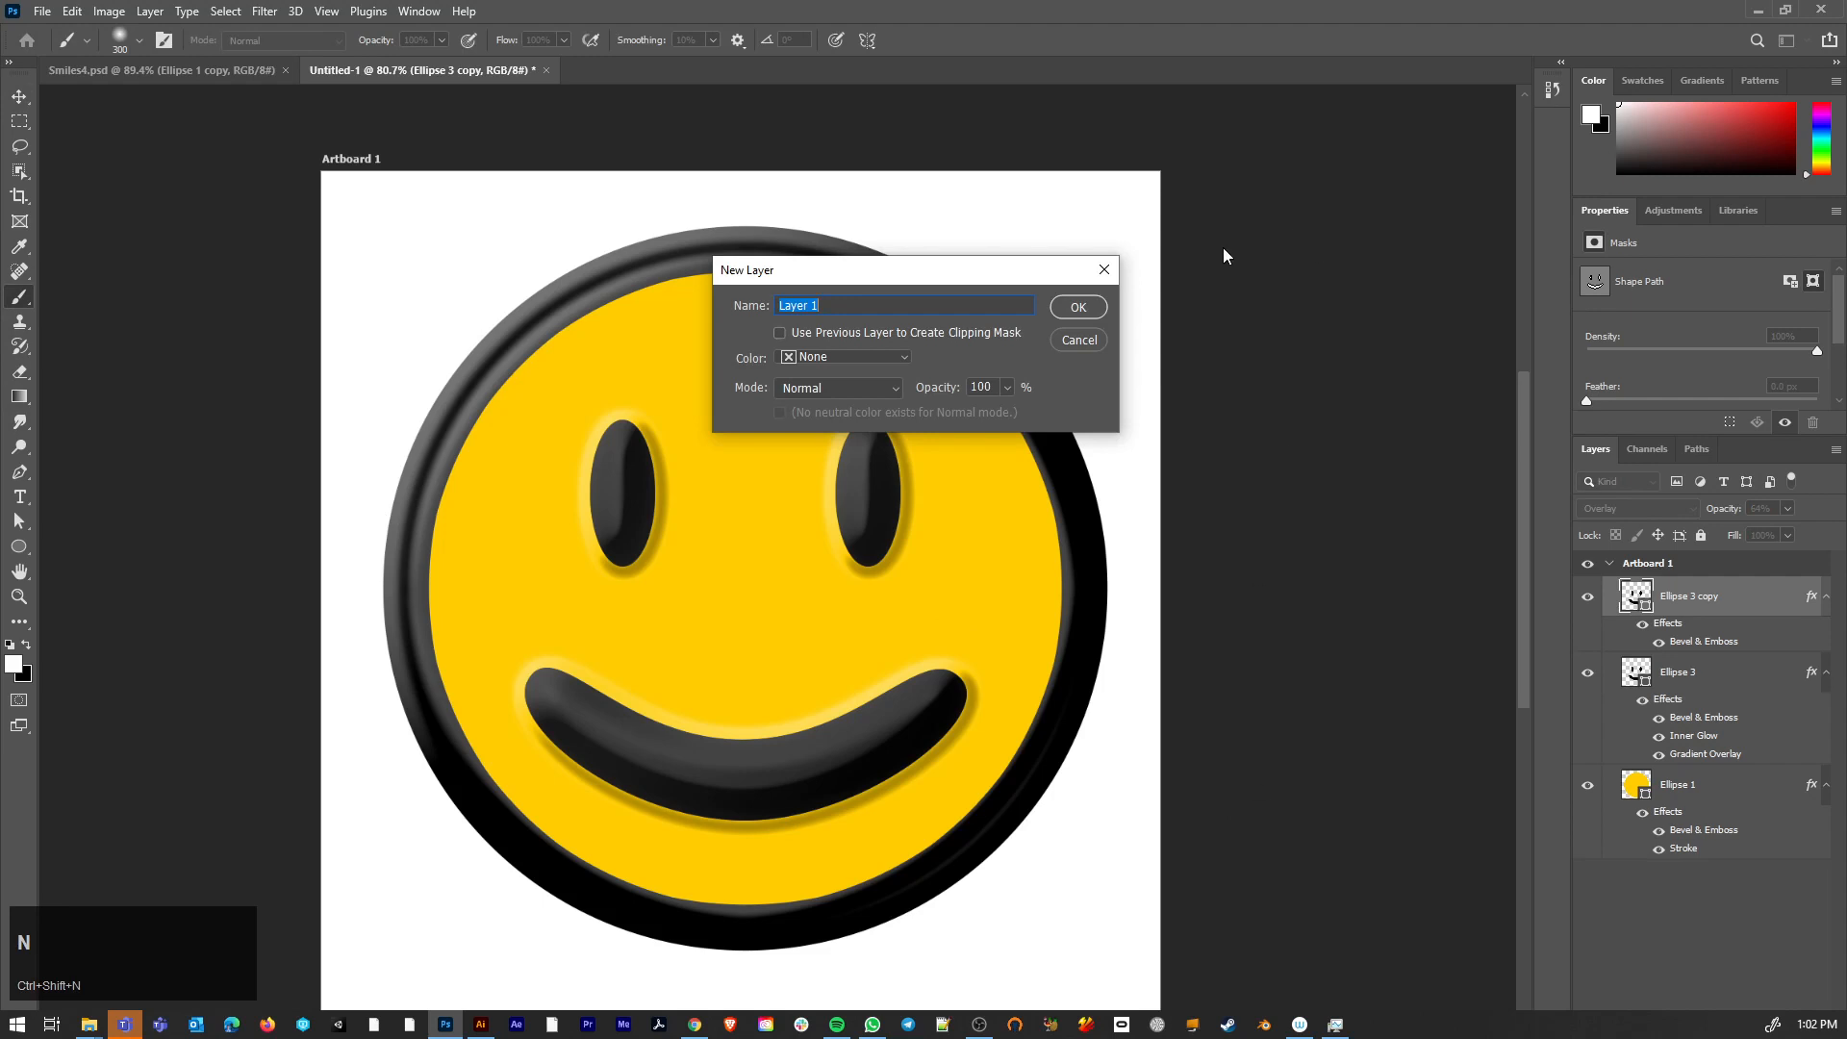
{"action": "left_click", "coordinate": [1080, 308]}
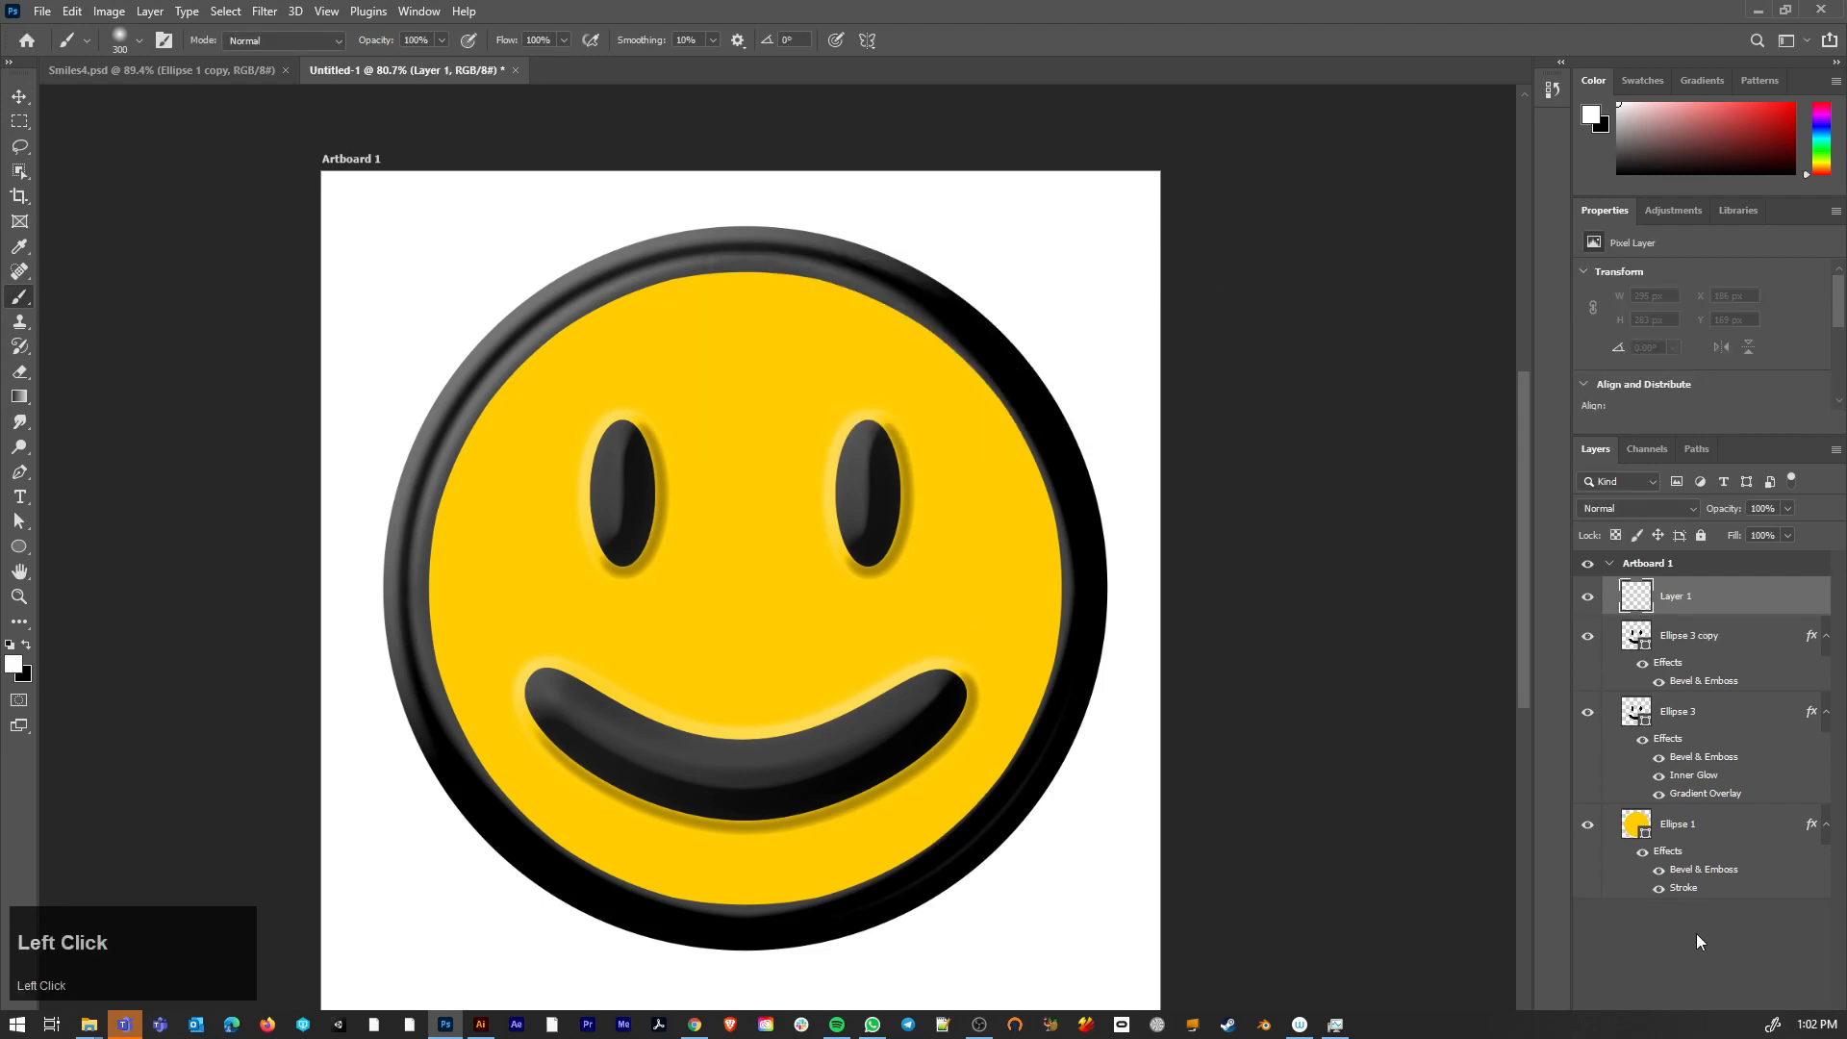
- Undock the Layers panel, lengthen it to fit all the layers, and place it beside the artboard
{"action": "right_click", "coordinate": [1609, 1031]}
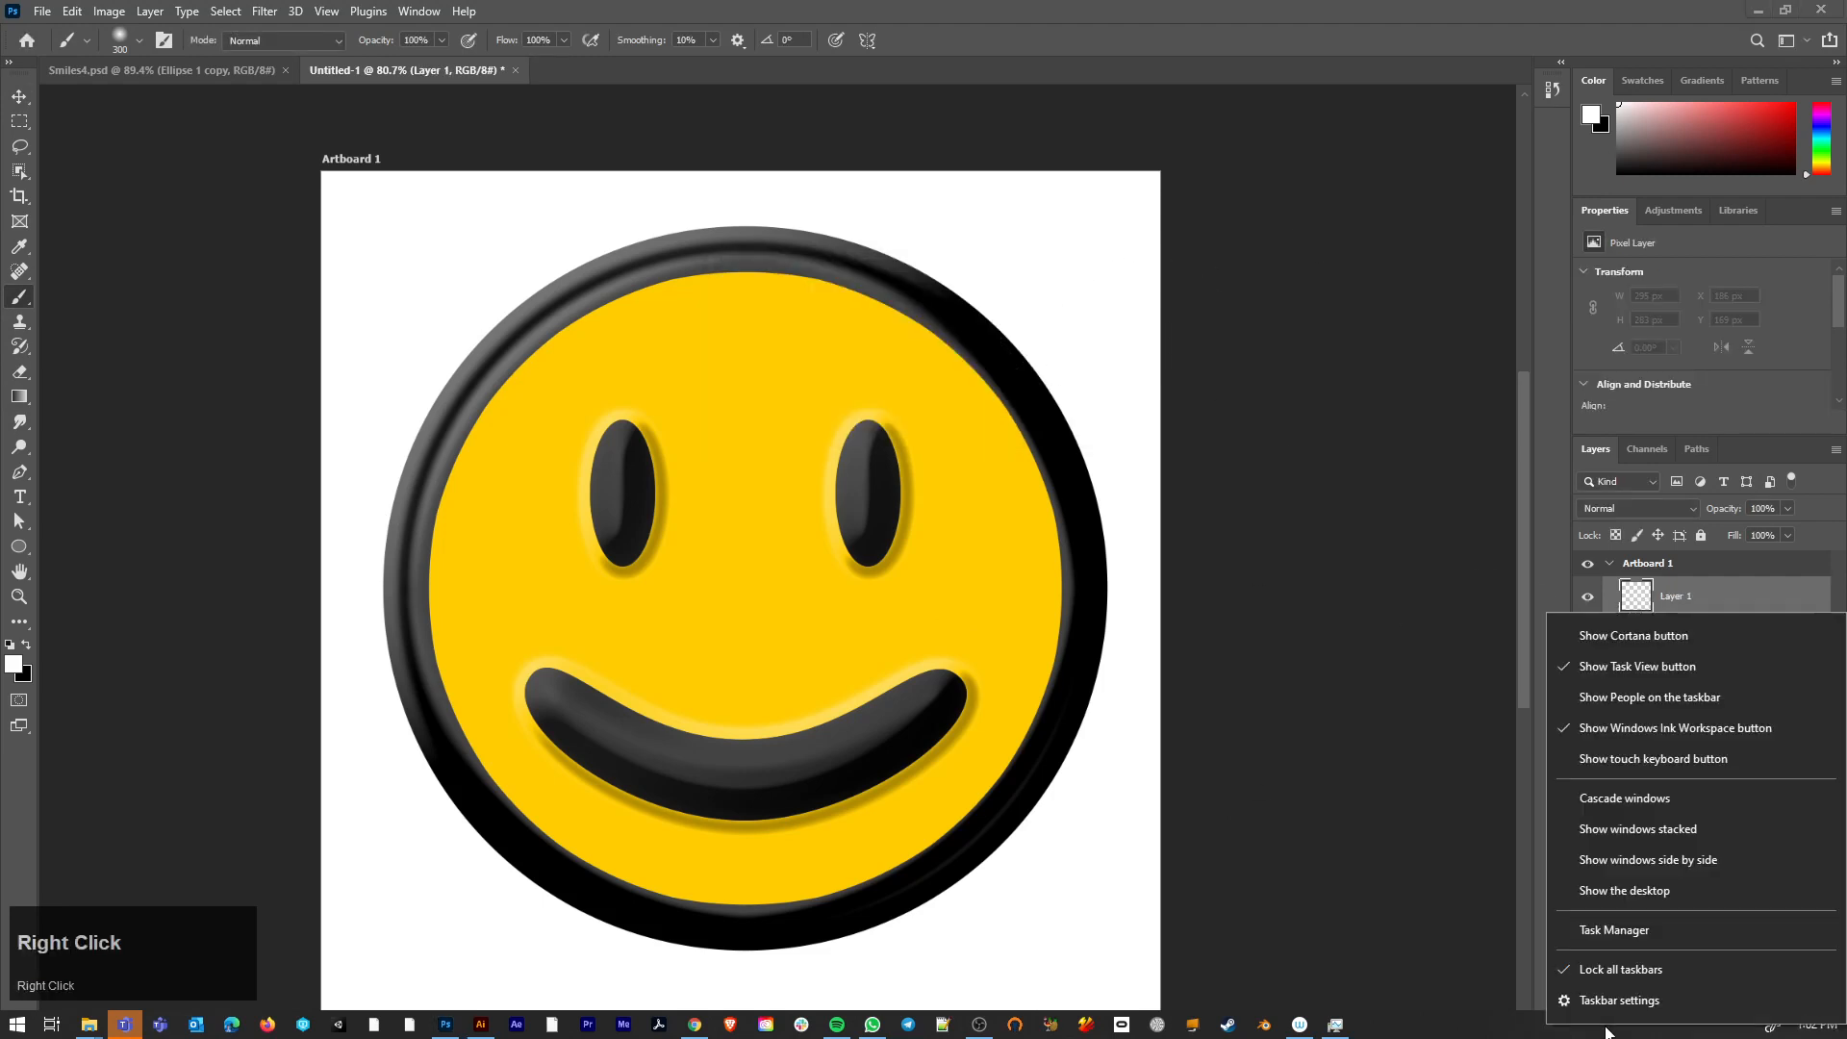
{"action": "left_click", "coordinate": [1430, 626]}
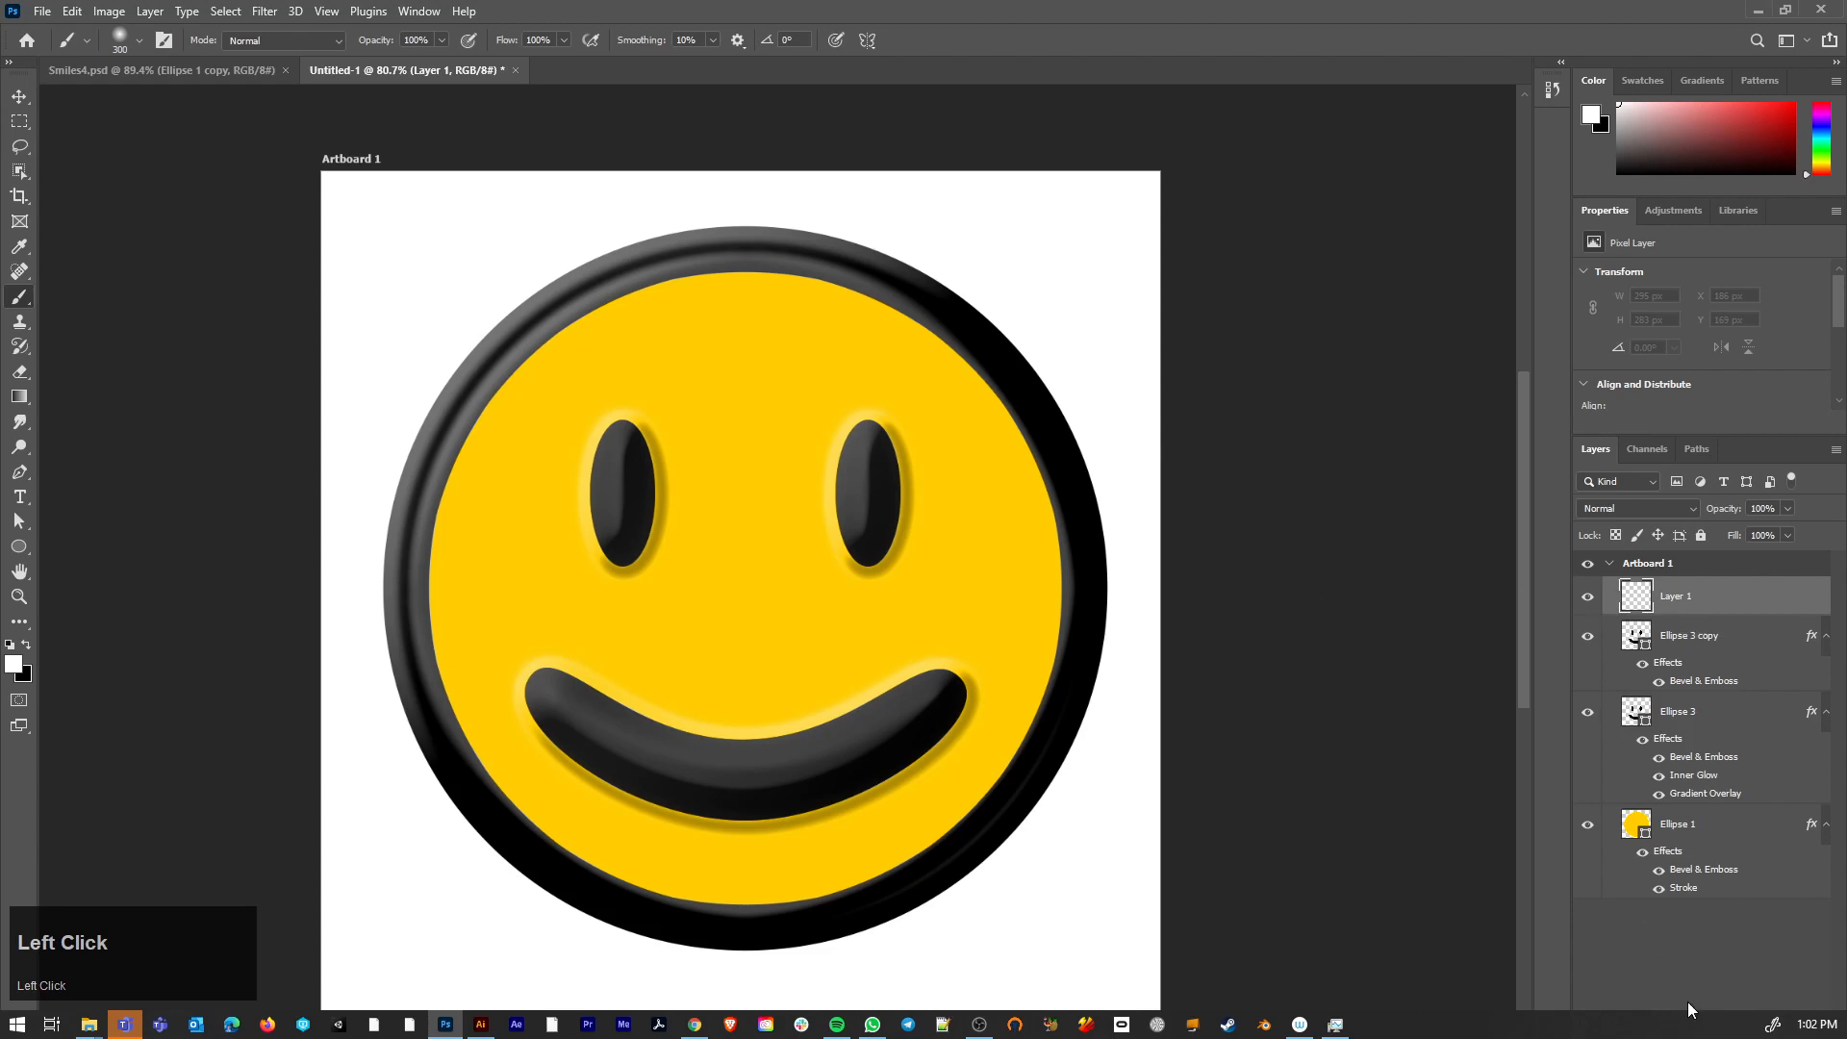
{"action": "left_click_drag", "start_coordinate": [1591, 448], "coordinate": [1301, 67]}
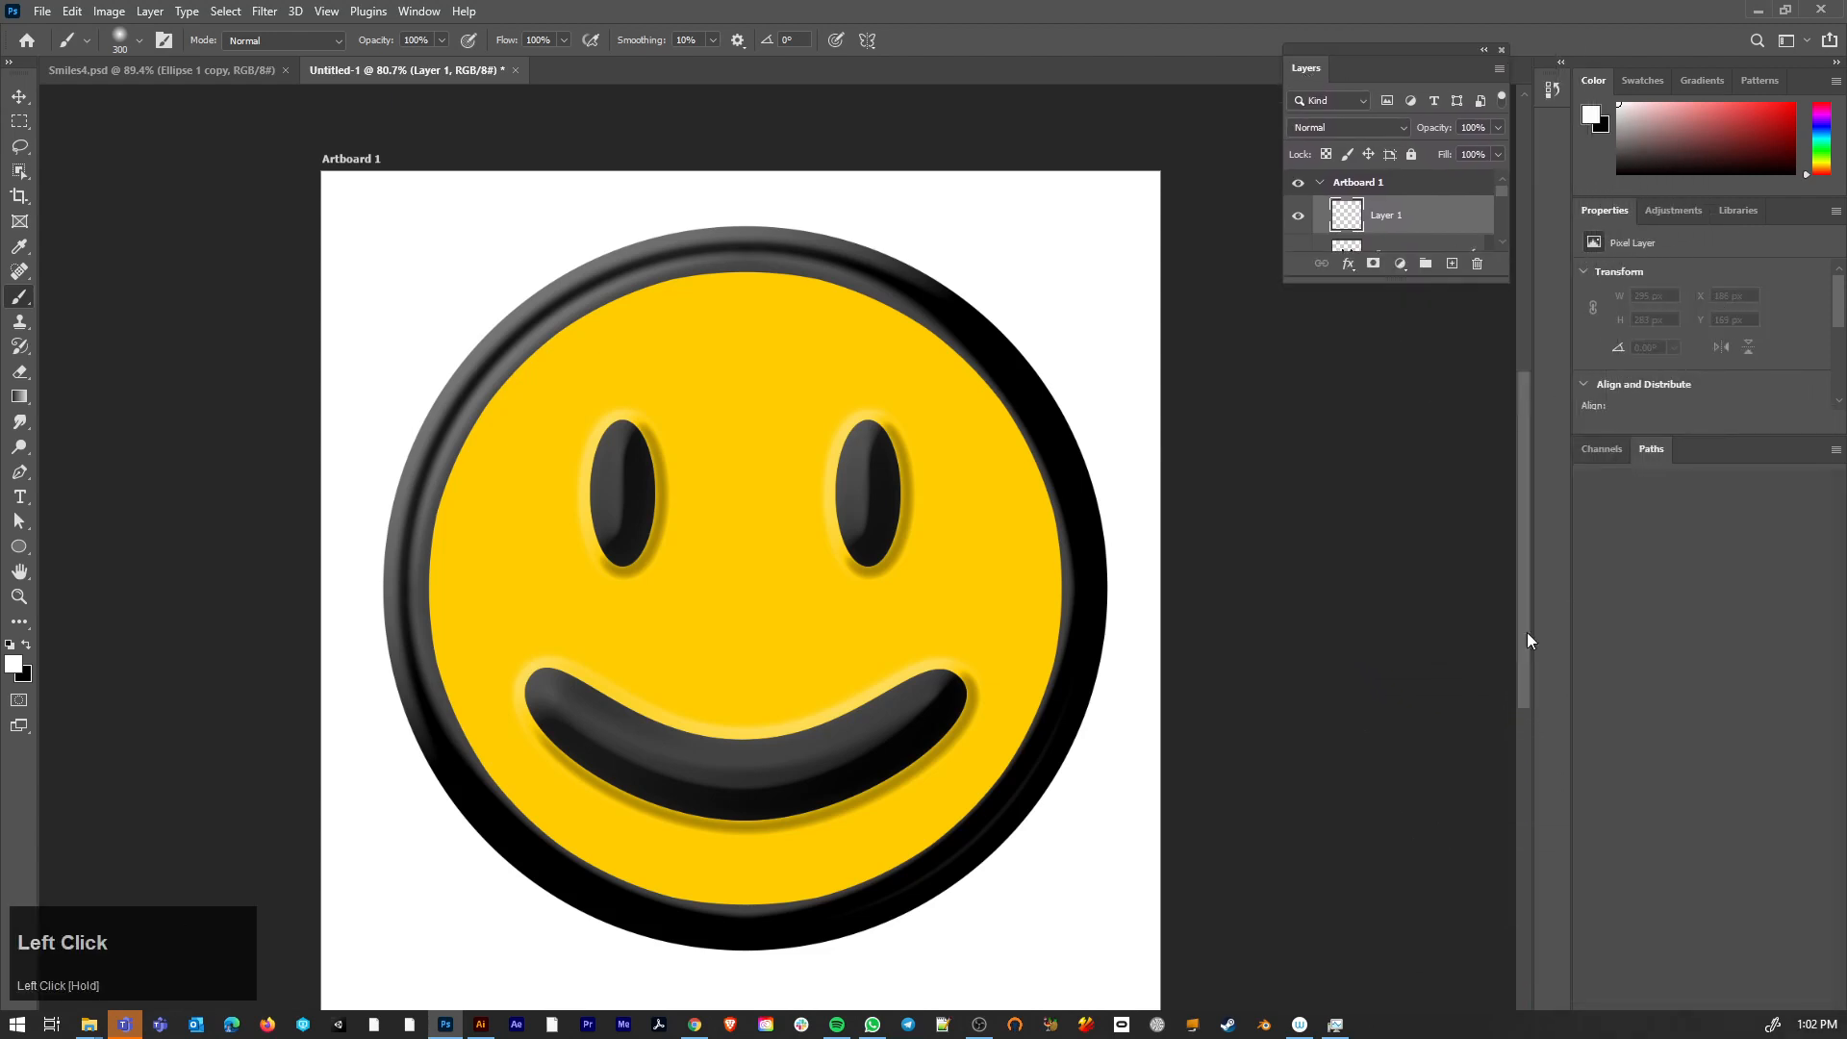
{"action": "left_click_drag", "start_coordinate": [1495, 279], "coordinate": [1407, 722]}
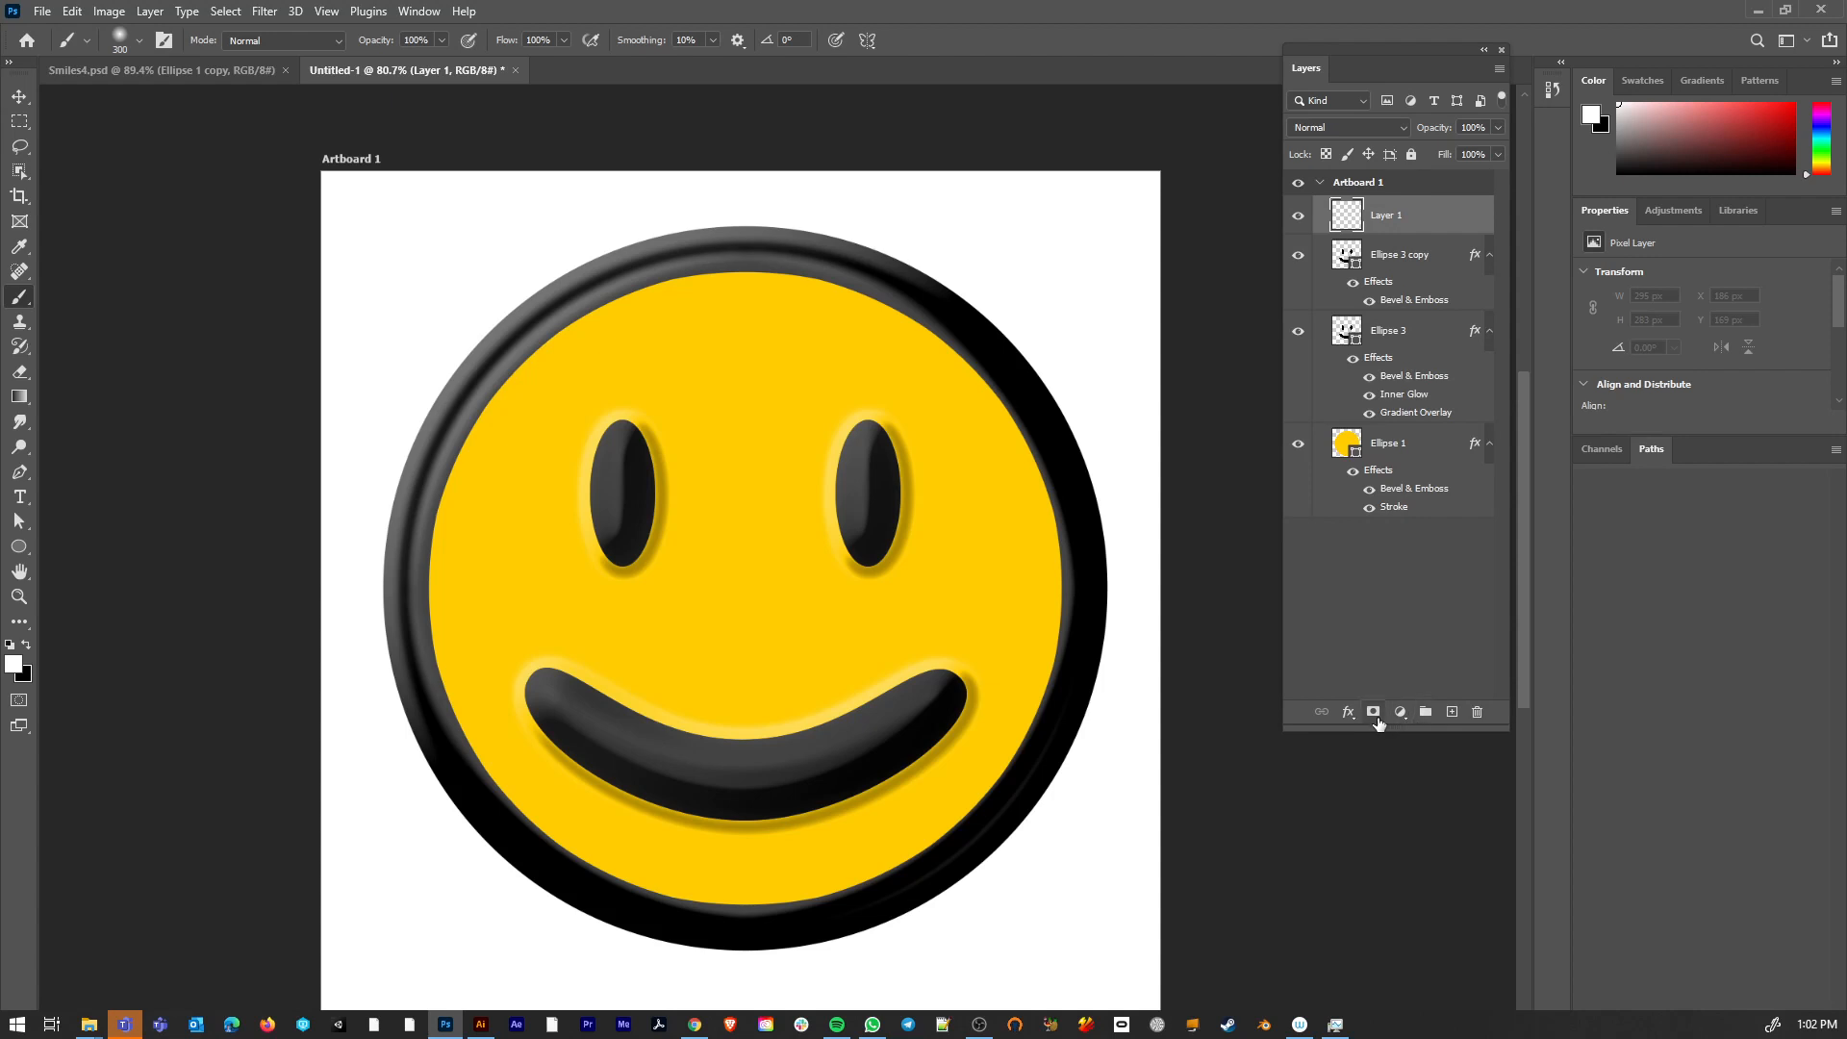
{"action": "left_click_drag", "start_coordinate": [1387, 48], "coordinate": [1400, 65]}
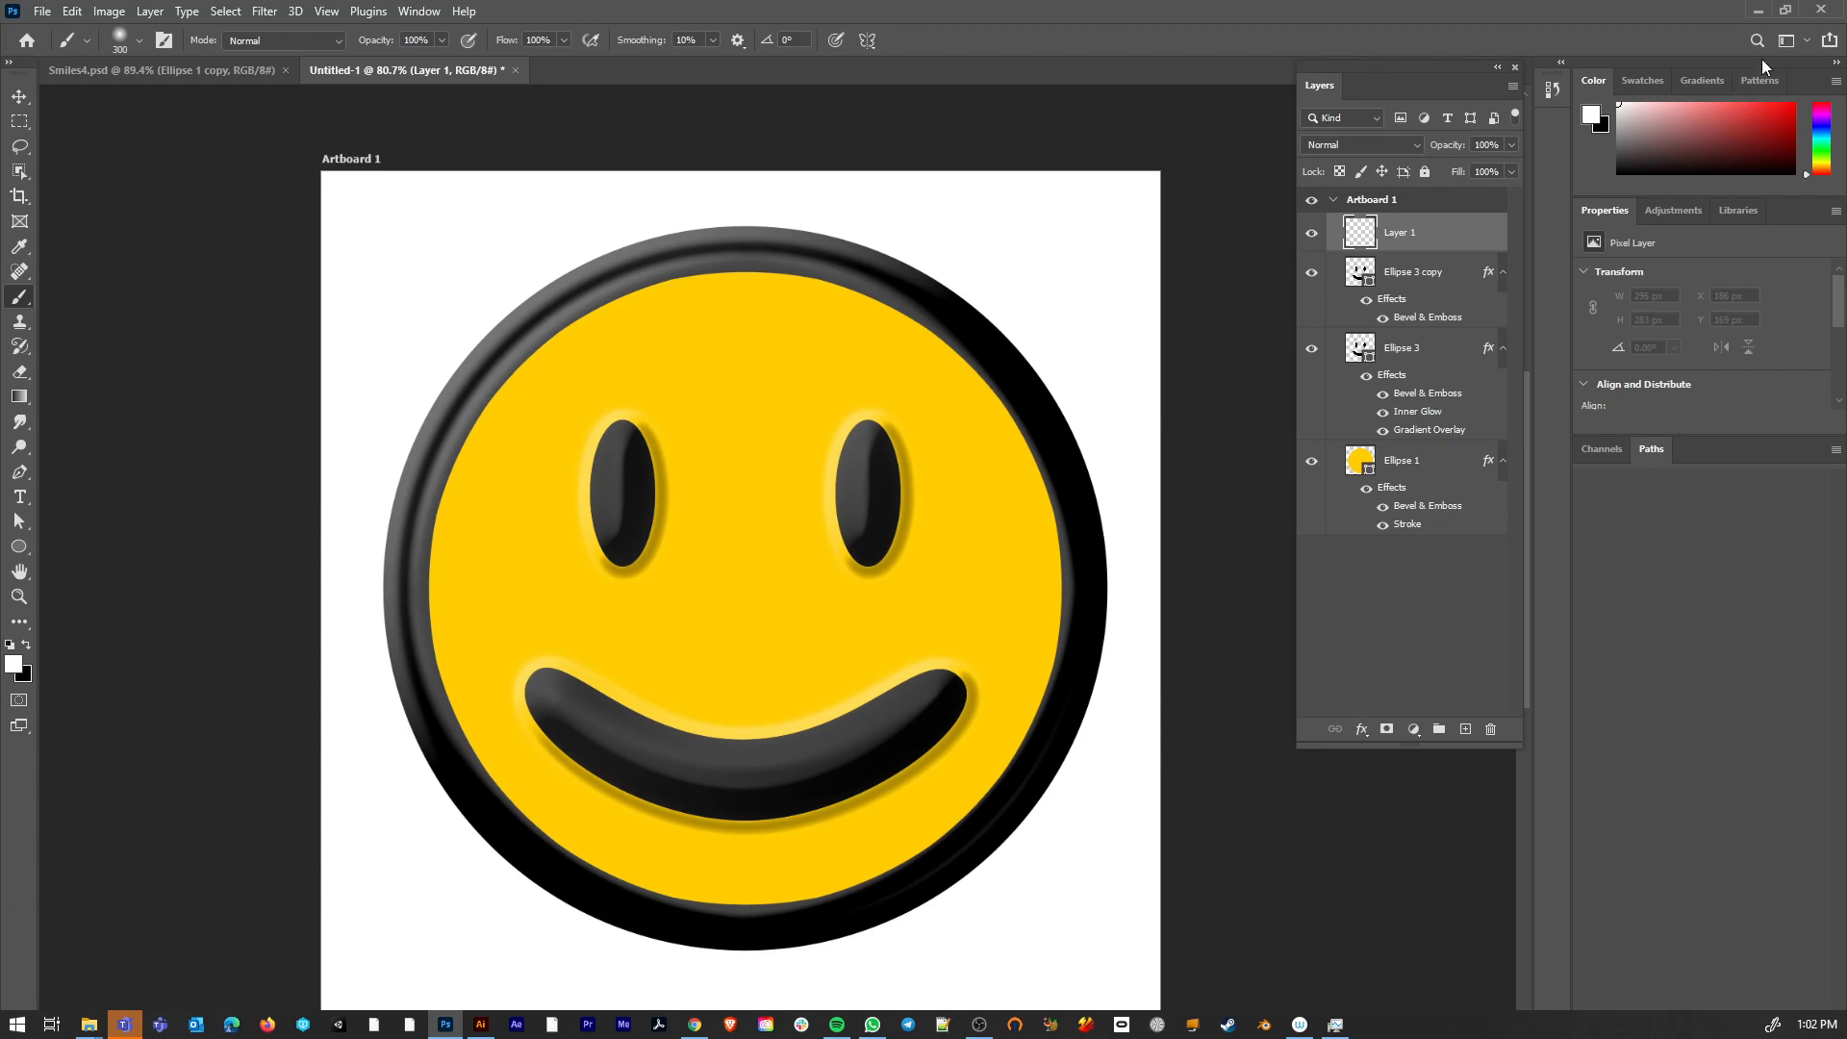
- Try the arty workspace and return to Essentials
{"action": "left_click", "coordinate": [1788, 41]}
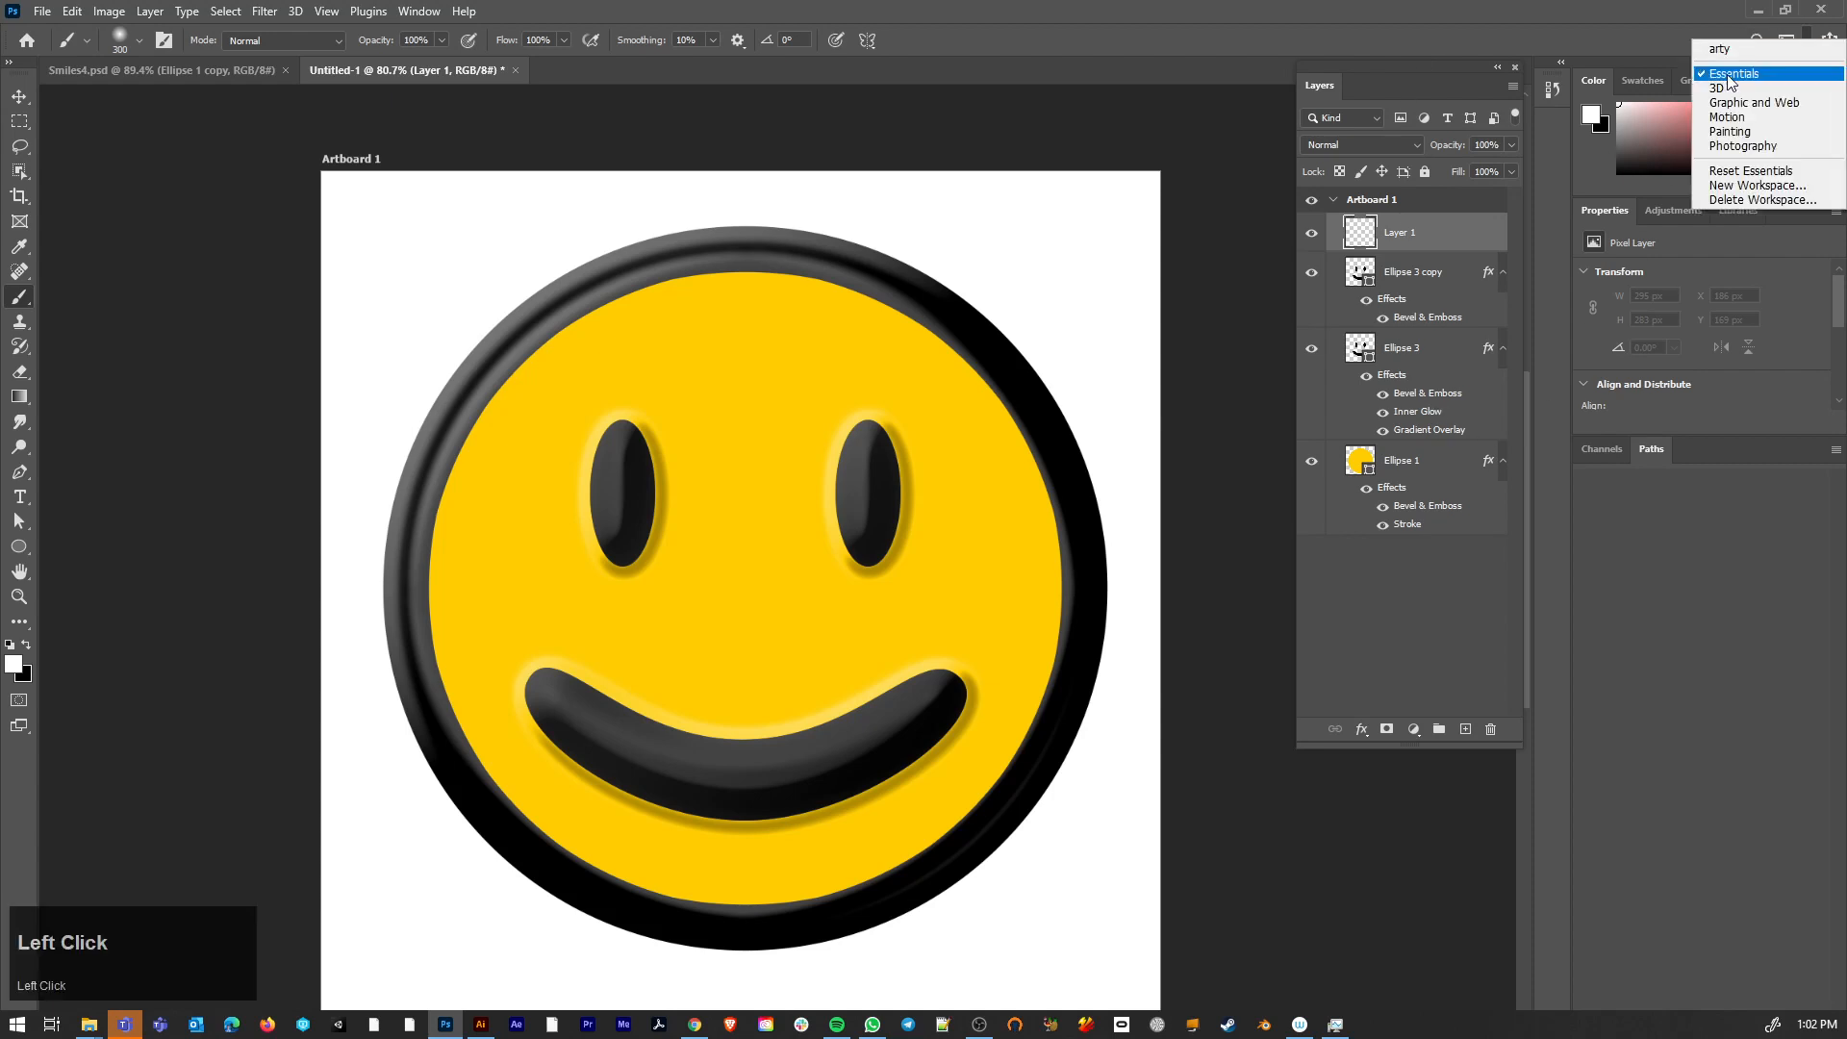
{"action": "left_click", "coordinate": [1722, 49]}
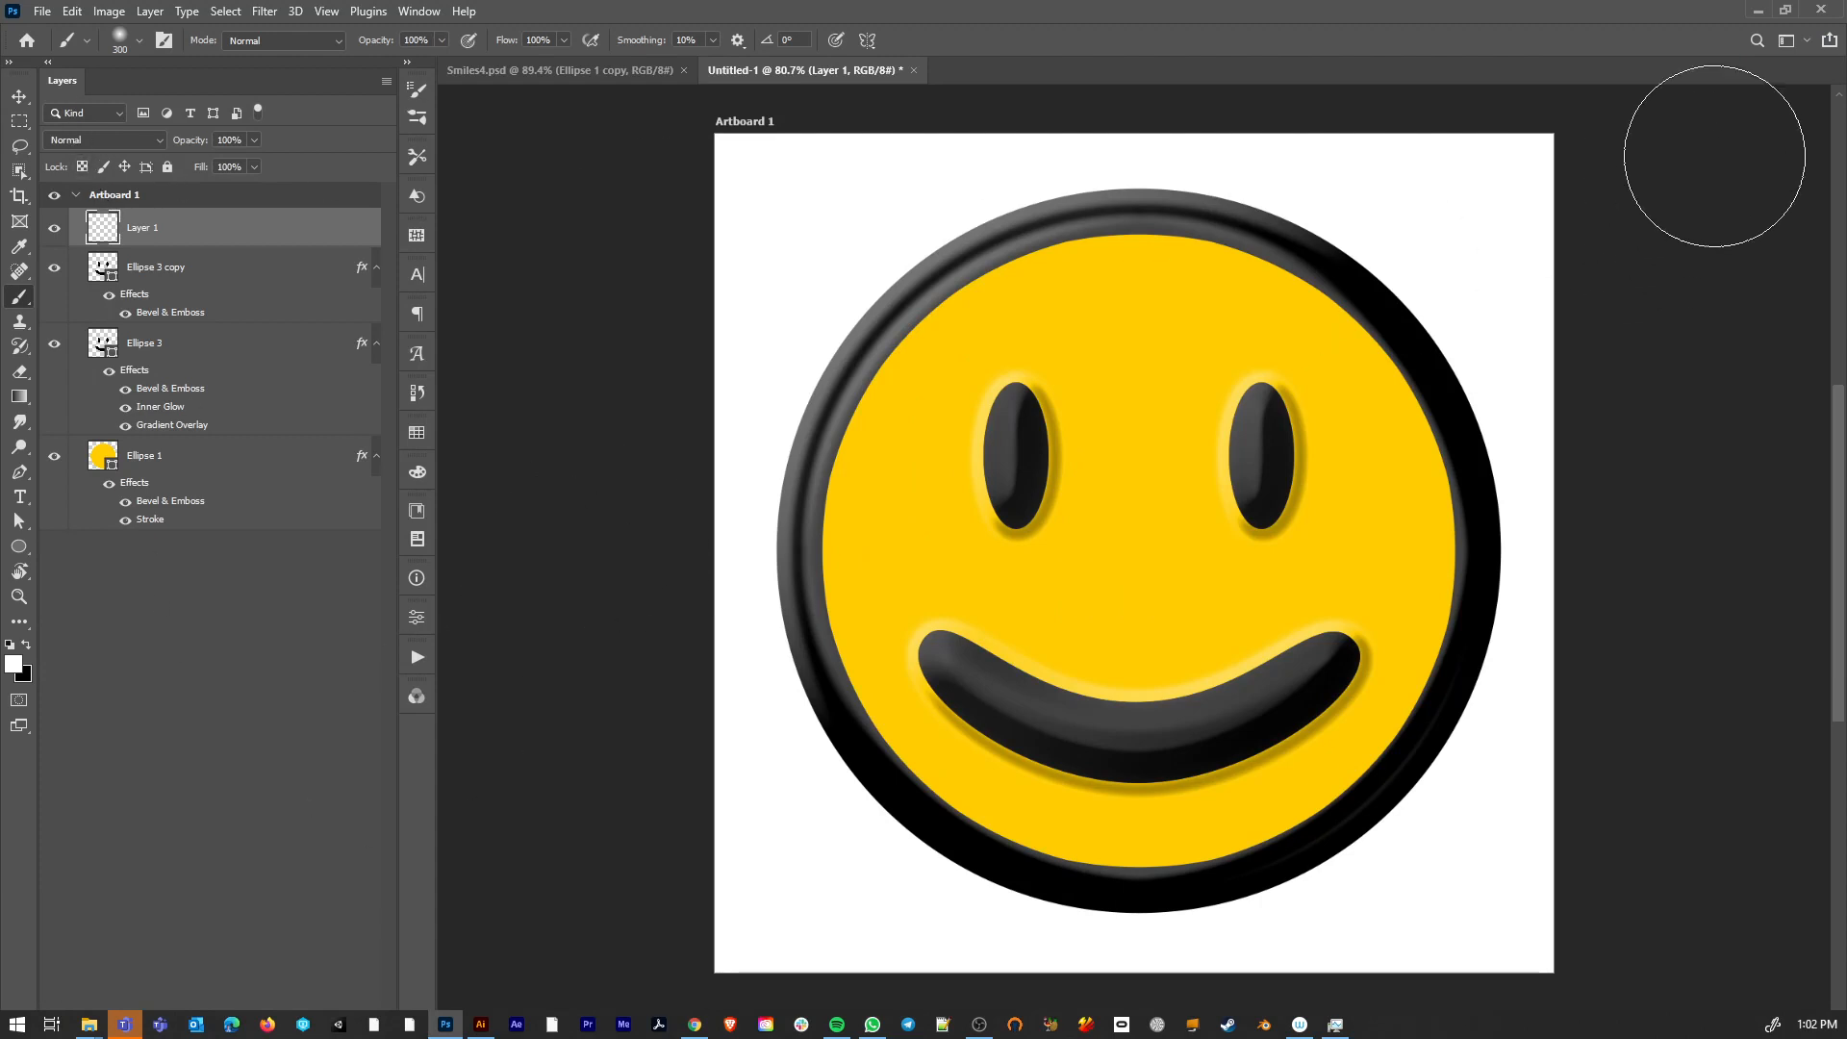
{"action": "left_click", "coordinate": [1803, 42]}
{"action": "left_click", "coordinate": [1761, 84]}
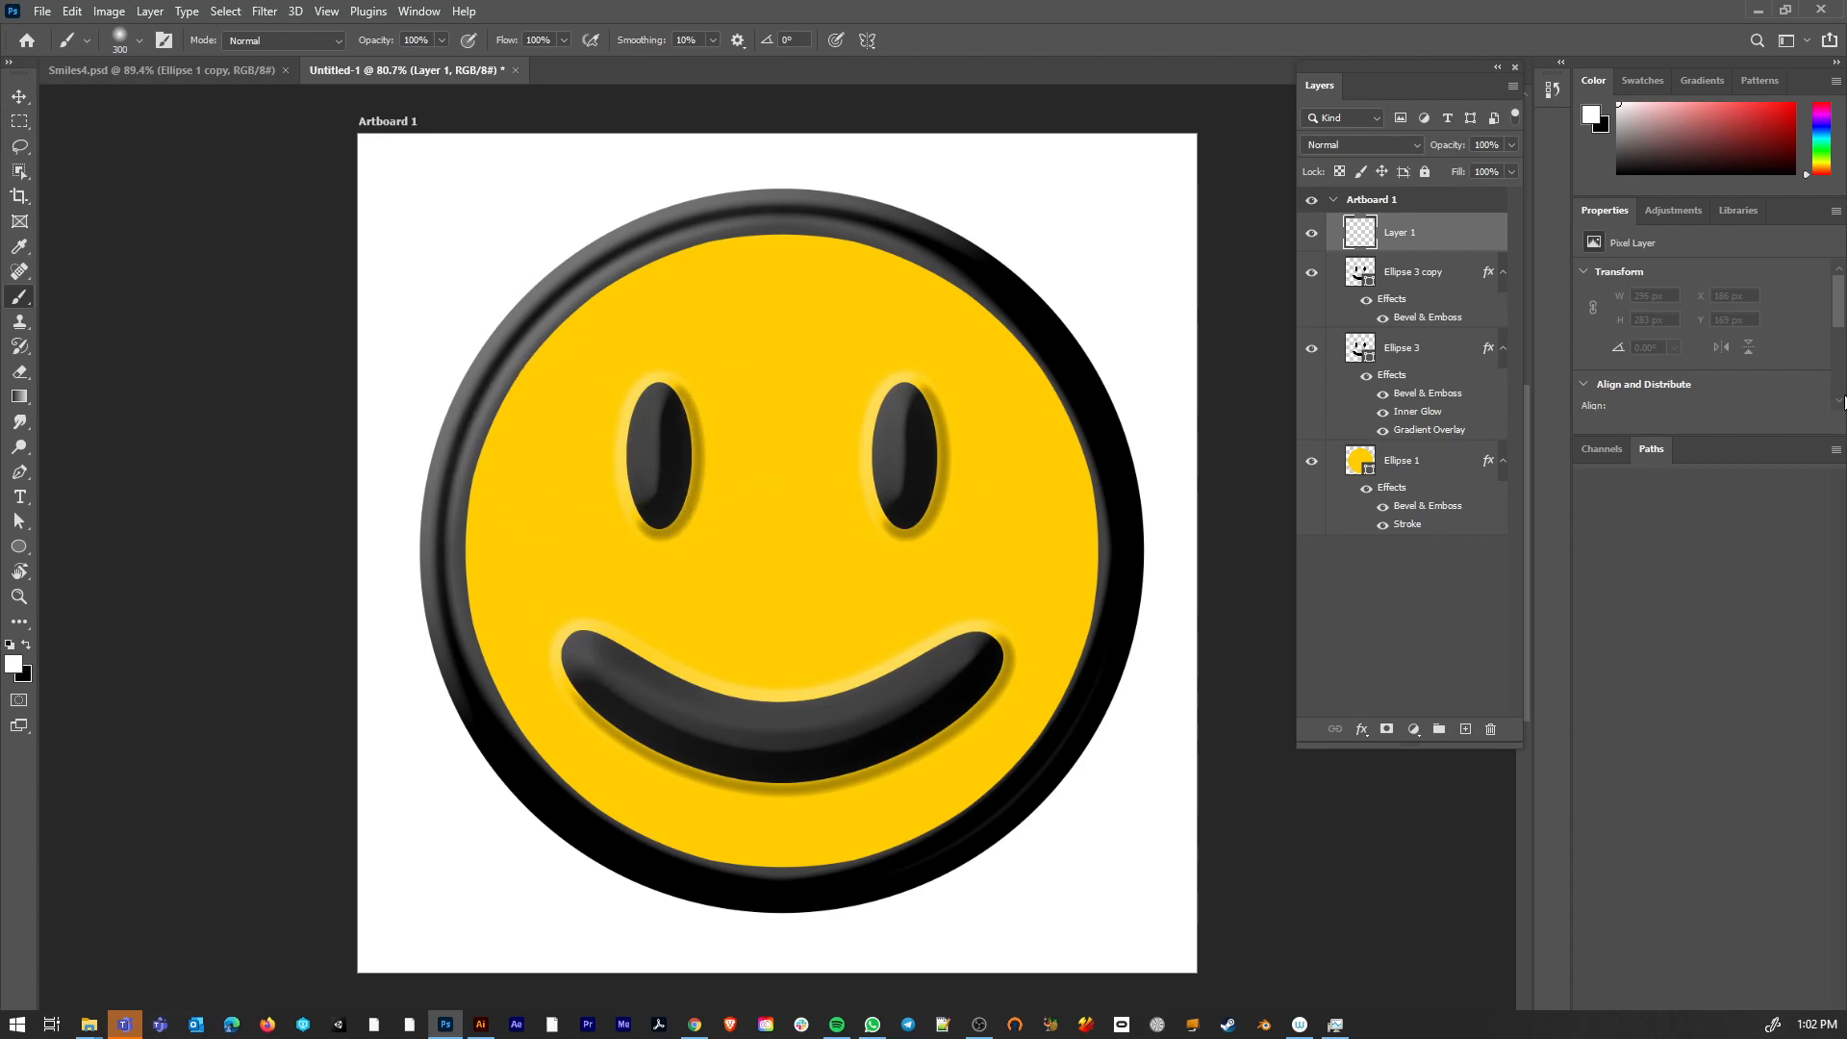
- Try painting a soft white dab and streak on the face with a smaller brush, and undo them along with the new layer
{"action": "key", "text": "bracketleft"}
{"action": "key", "text": "bracketleft"}
{"action": "key", "text": "bracketleft"}
{"action": "key", "text": "bracketleft"}
{"action": "key", "text": "bracketleft"}
{"action": "key", "text": "bracketleft"}
{"action": "key", "text": "bracketleft"}
{"action": "key", "text": "bracketleft"}
{"action": "key", "text": "bracketleft"}
{"action": "key", "text": "bracketleft"}
{"action": "key", "text": "bracketleft"}
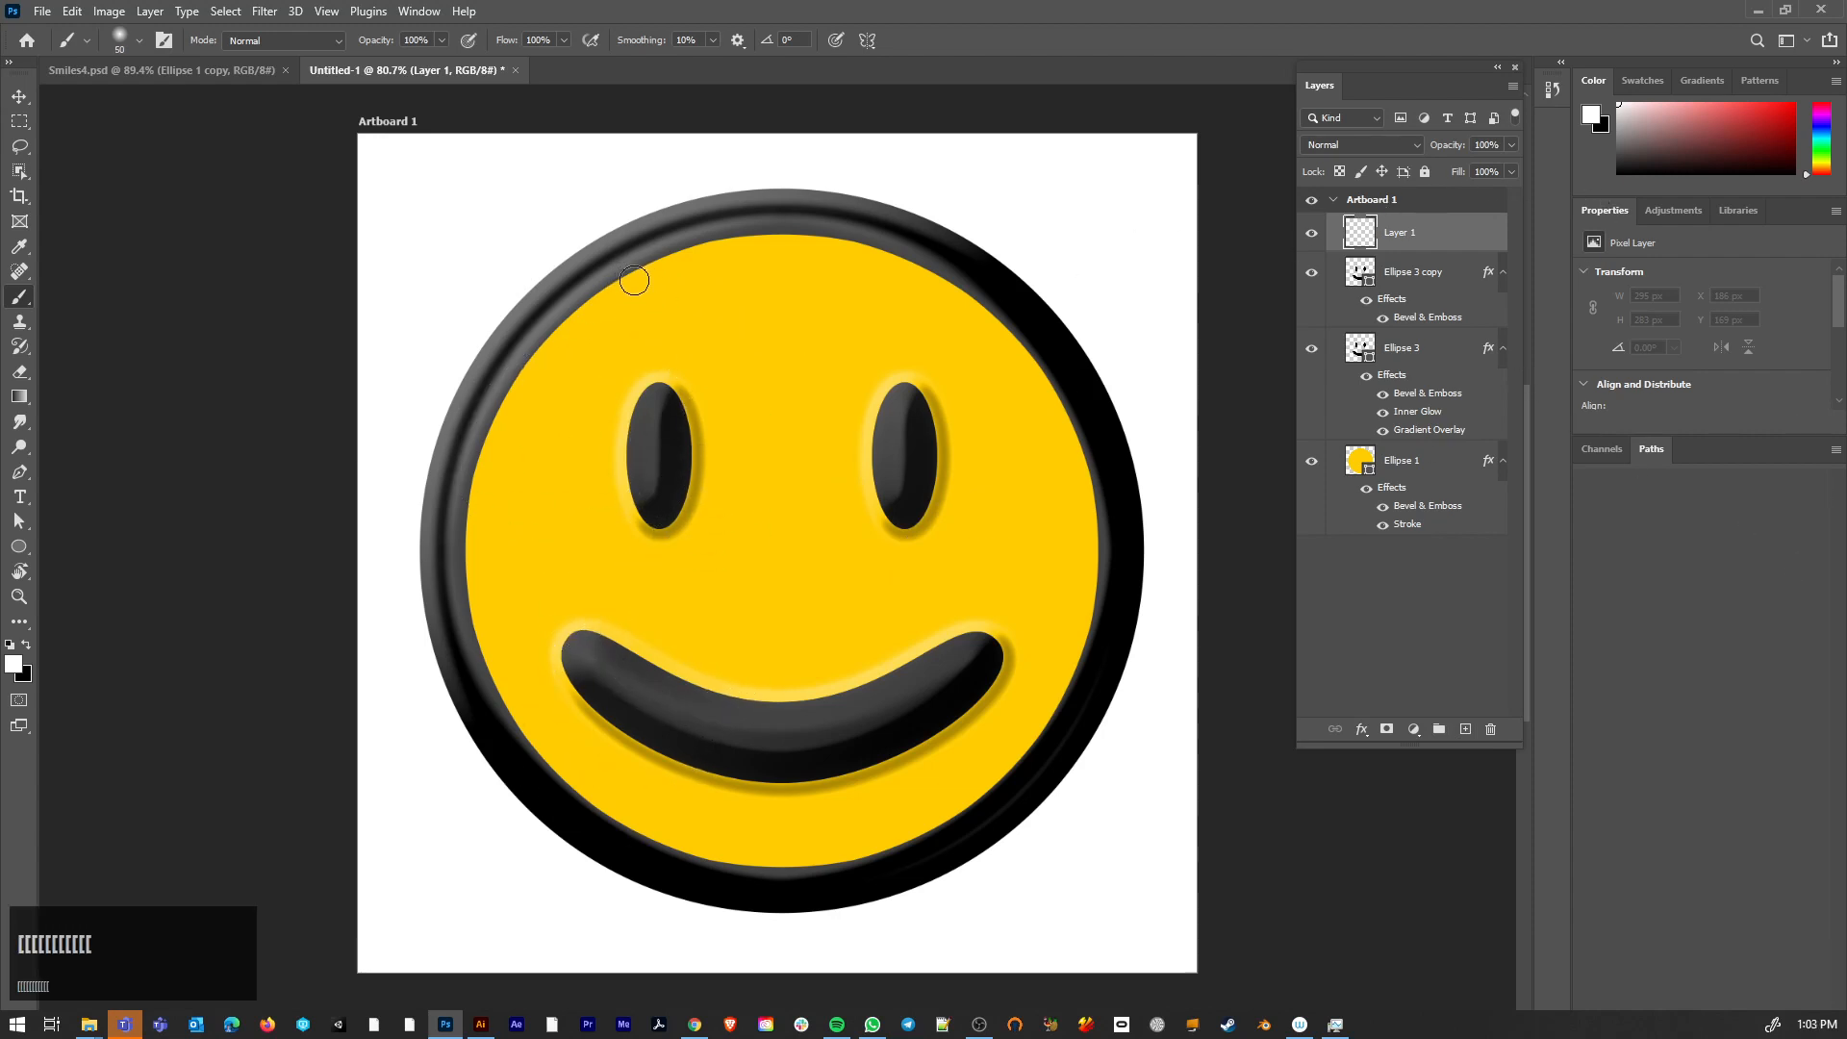
{"action": "left_click", "coordinate": [793, 327]}
{"action": "left_click_drag", "start_coordinate": [763, 354], "coordinate": [774, 501]}
{"action": "key", "text": "ctrl+z"}
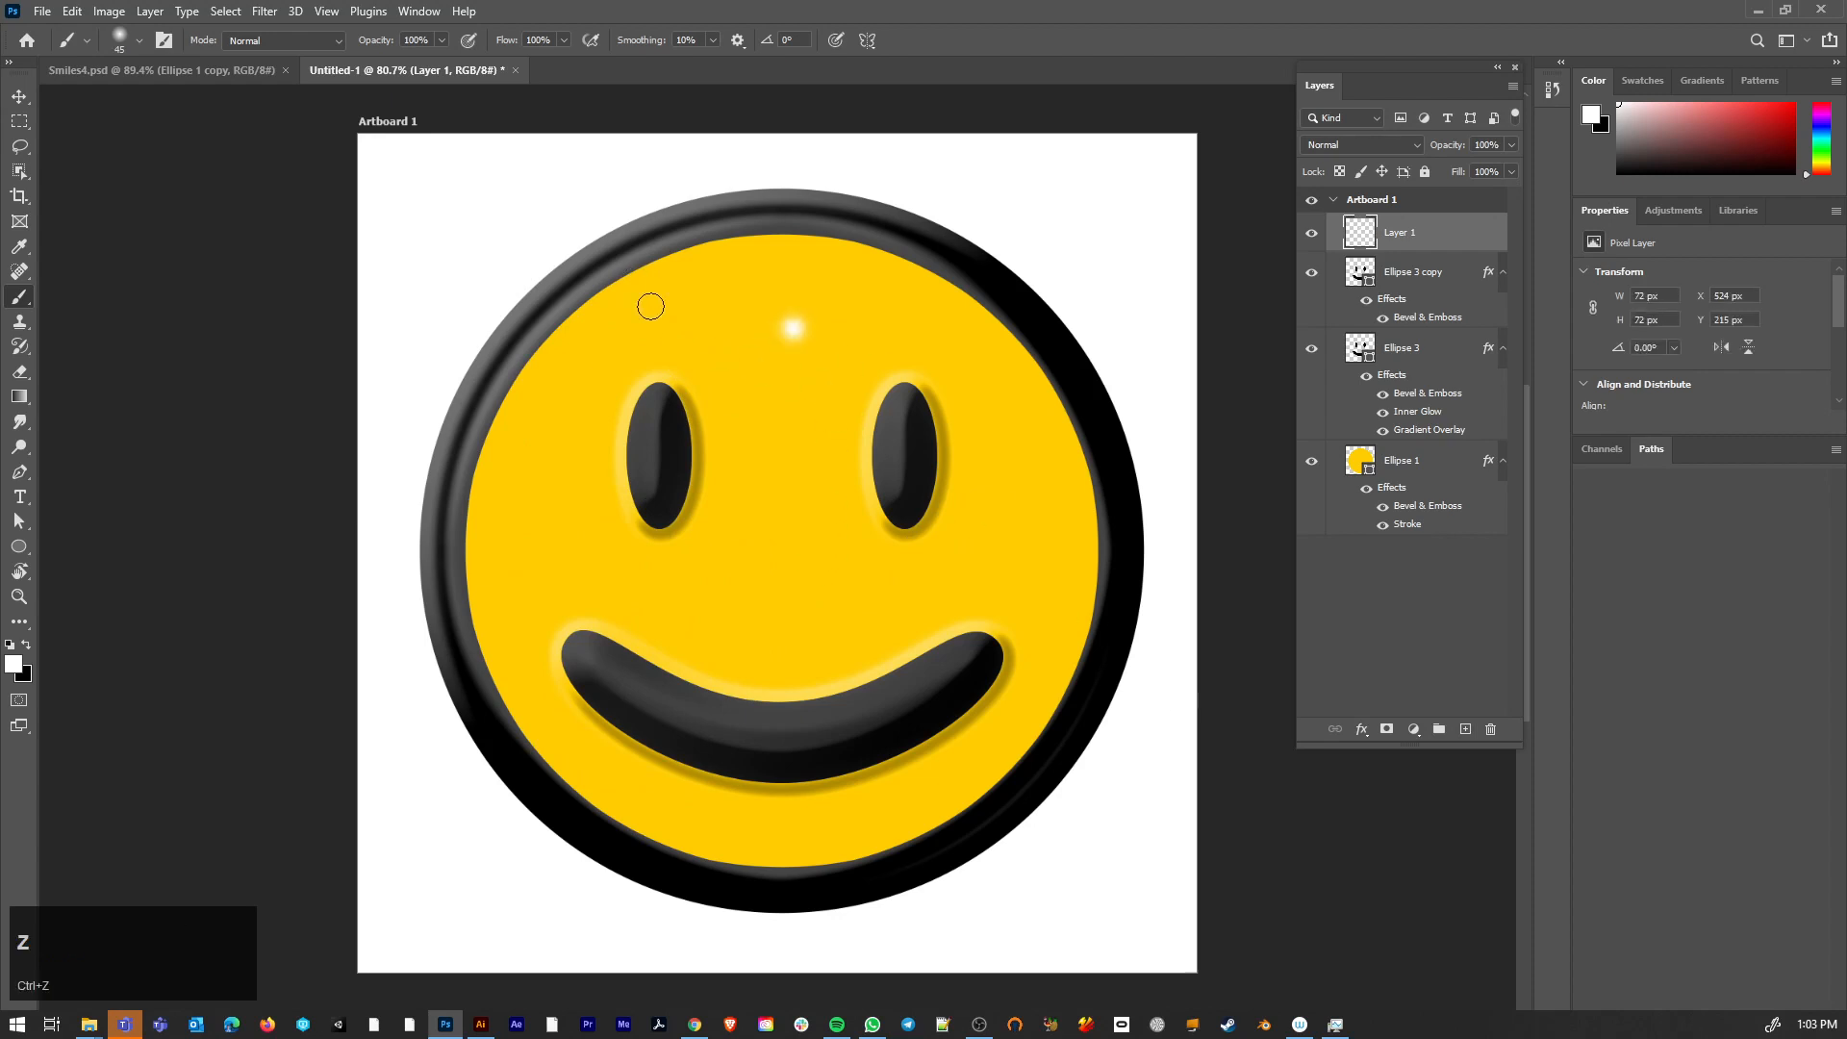
{"action": "key", "text": "ctrl+z"}
{"action": "key", "text": "ctrl+z"}
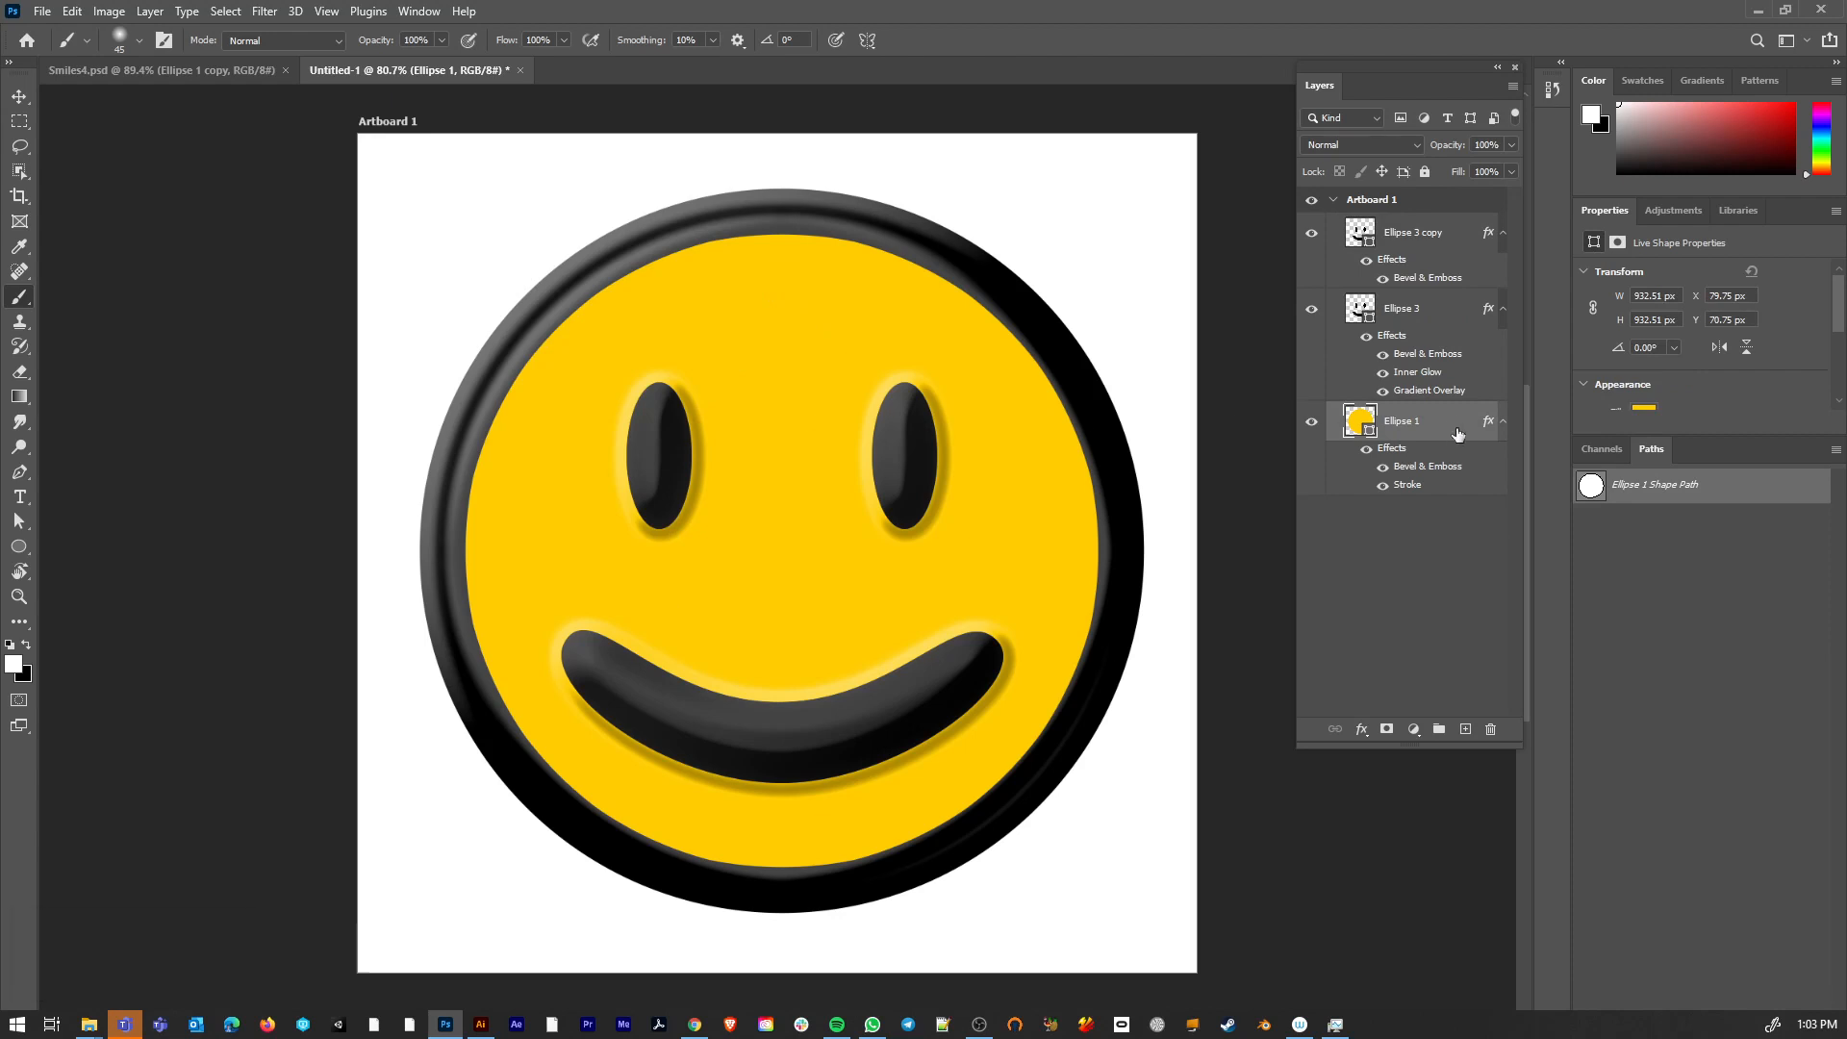
- Add a new layer above Ellipse 3 copy and dab a soft white 80 px highlight on the outline's upper-left edge
{"action": "left_click", "coordinate": [1420, 234]}
{"action": "left_click", "coordinate": [1465, 728]}
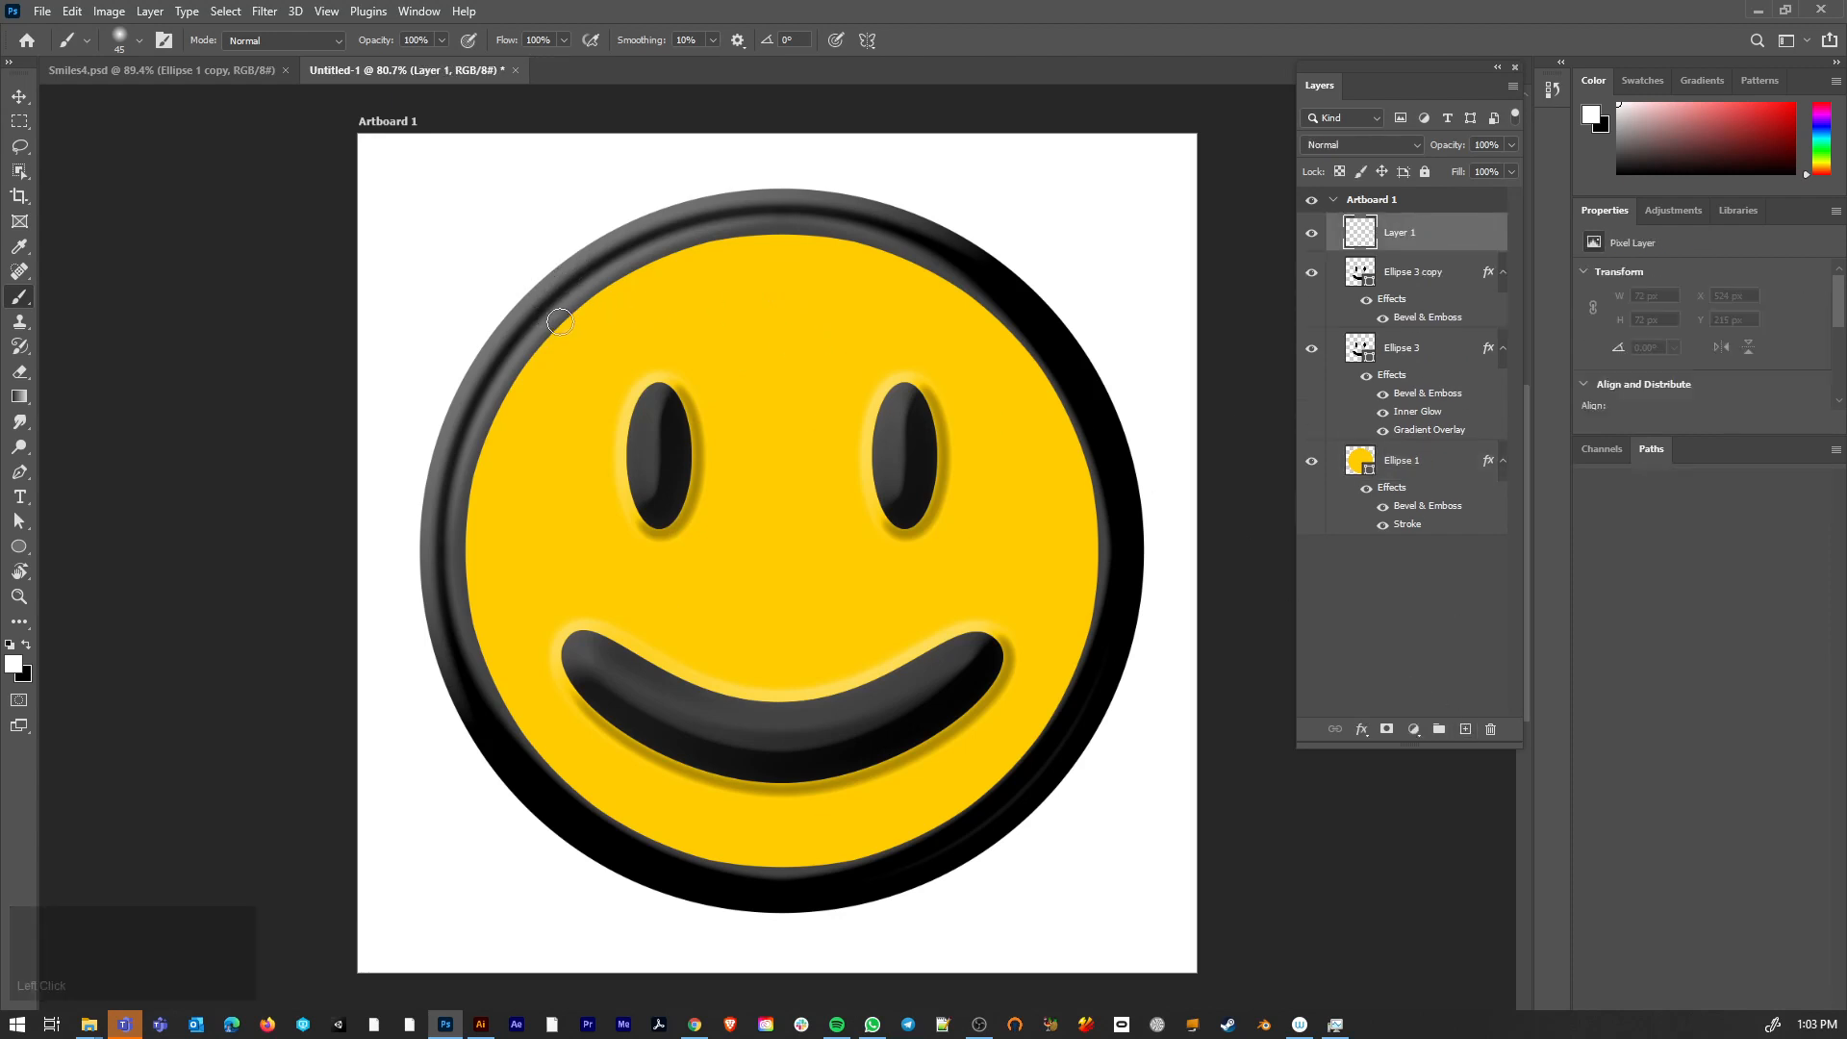
{"action": "key", "text": "bracketright"}
{"action": "key", "text": "bracketright"}
{"action": "key", "text": "bracketright"}
{"action": "key", "text": "bracketright"}
{"action": "left_click", "coordinate": [560, 289]}
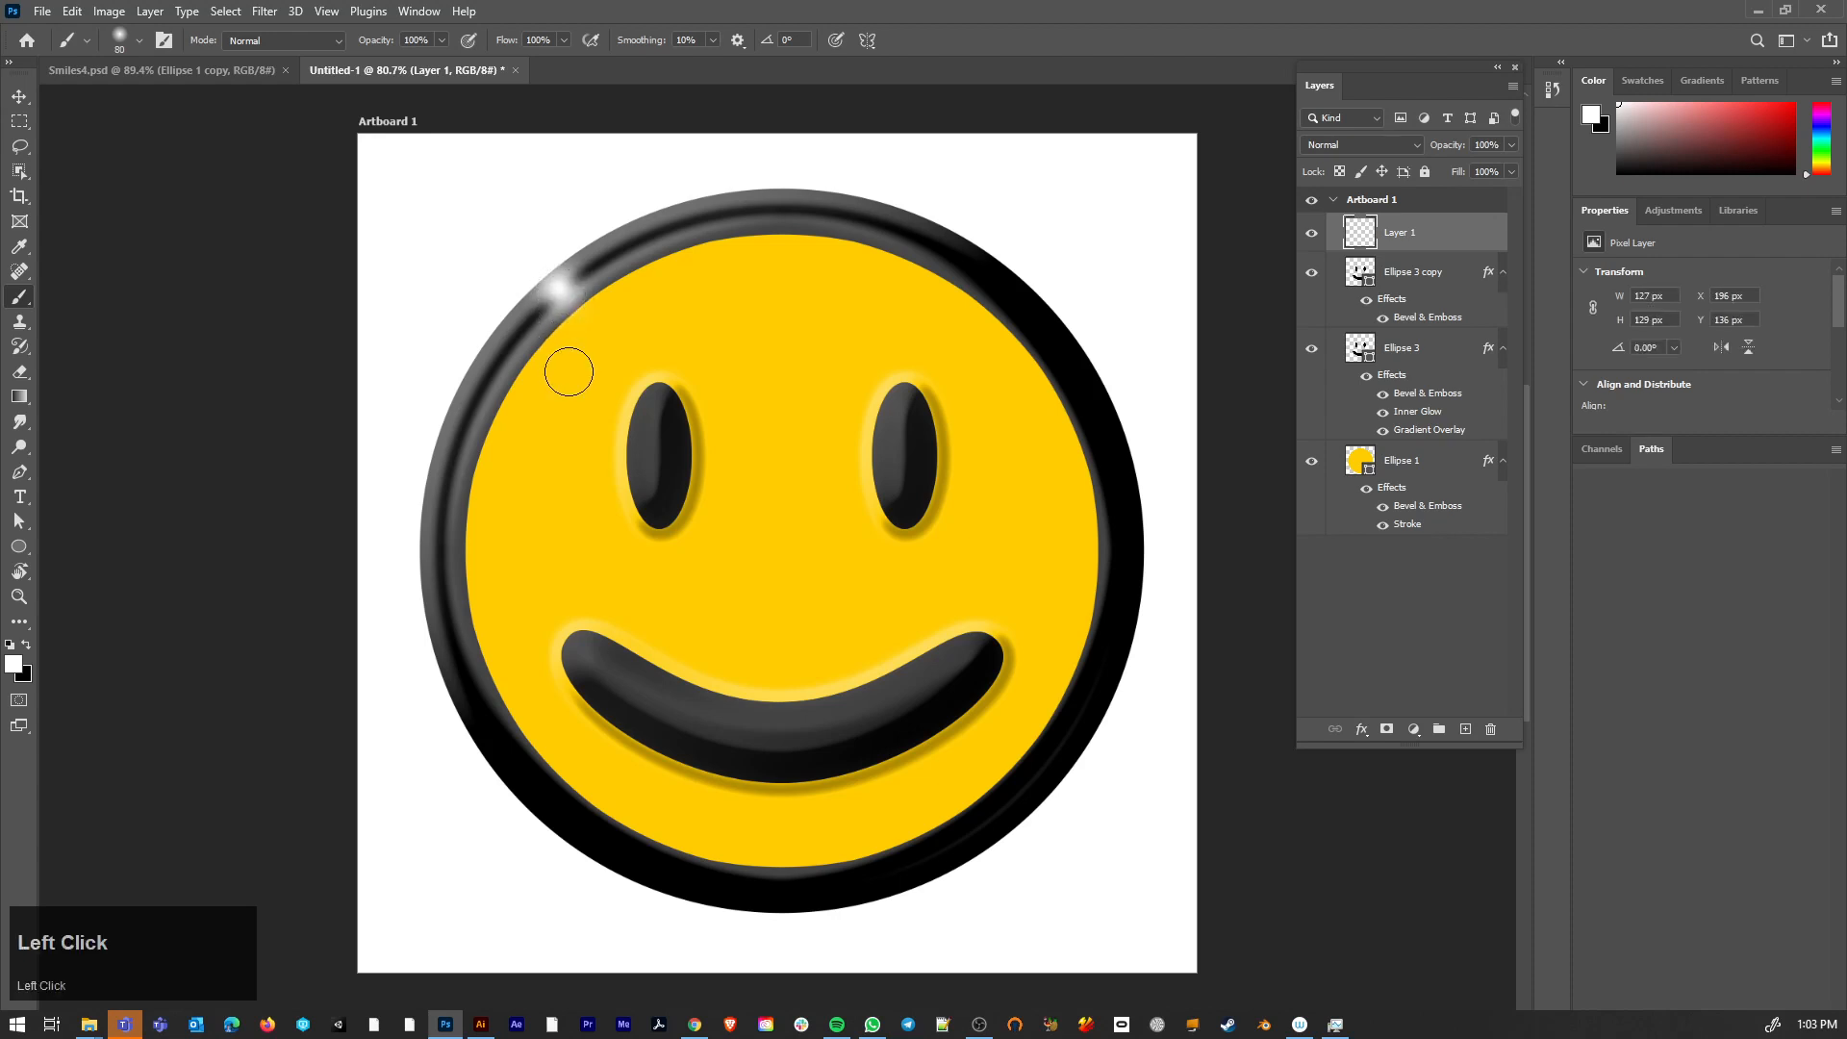
- Transform the outline highlight to about 244% width, 54% height and -46° rotation, and nudge it into place on the outline
{"action": "key", "text": "ctrl+t"}
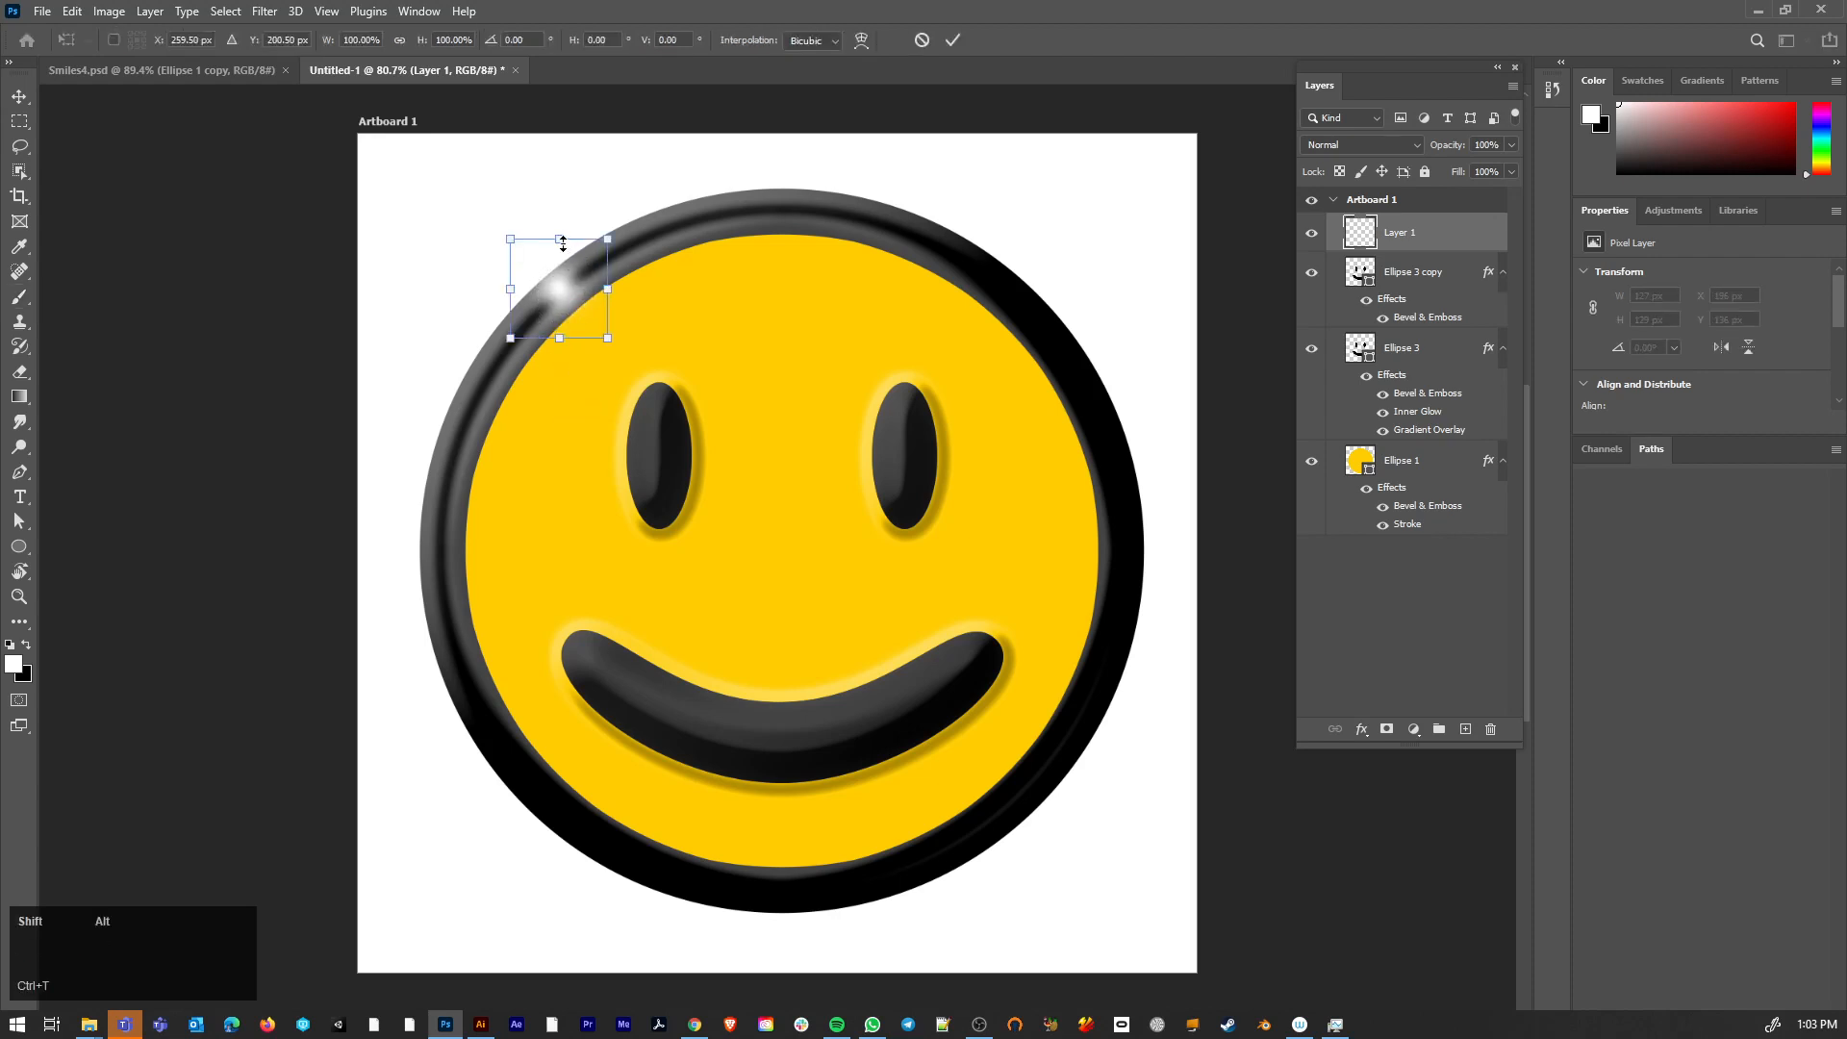
{"action": "mouse_move", "coordinate": [560, 249]}
{"action": "left_mouse_down"}
{"action": "mouse_move", "coordinate": [601, 223]}
{"action": "mouse_move", "coordinate": [580, 221]}
{"action": "mouse_move", "coordinate": [625, 239]}
{"action": "mouse_move", "coordinate": [648, 197]}
{"action": "mouse_move", "coordinate": [637, 165]}
{"action": "left_mouse_up"}
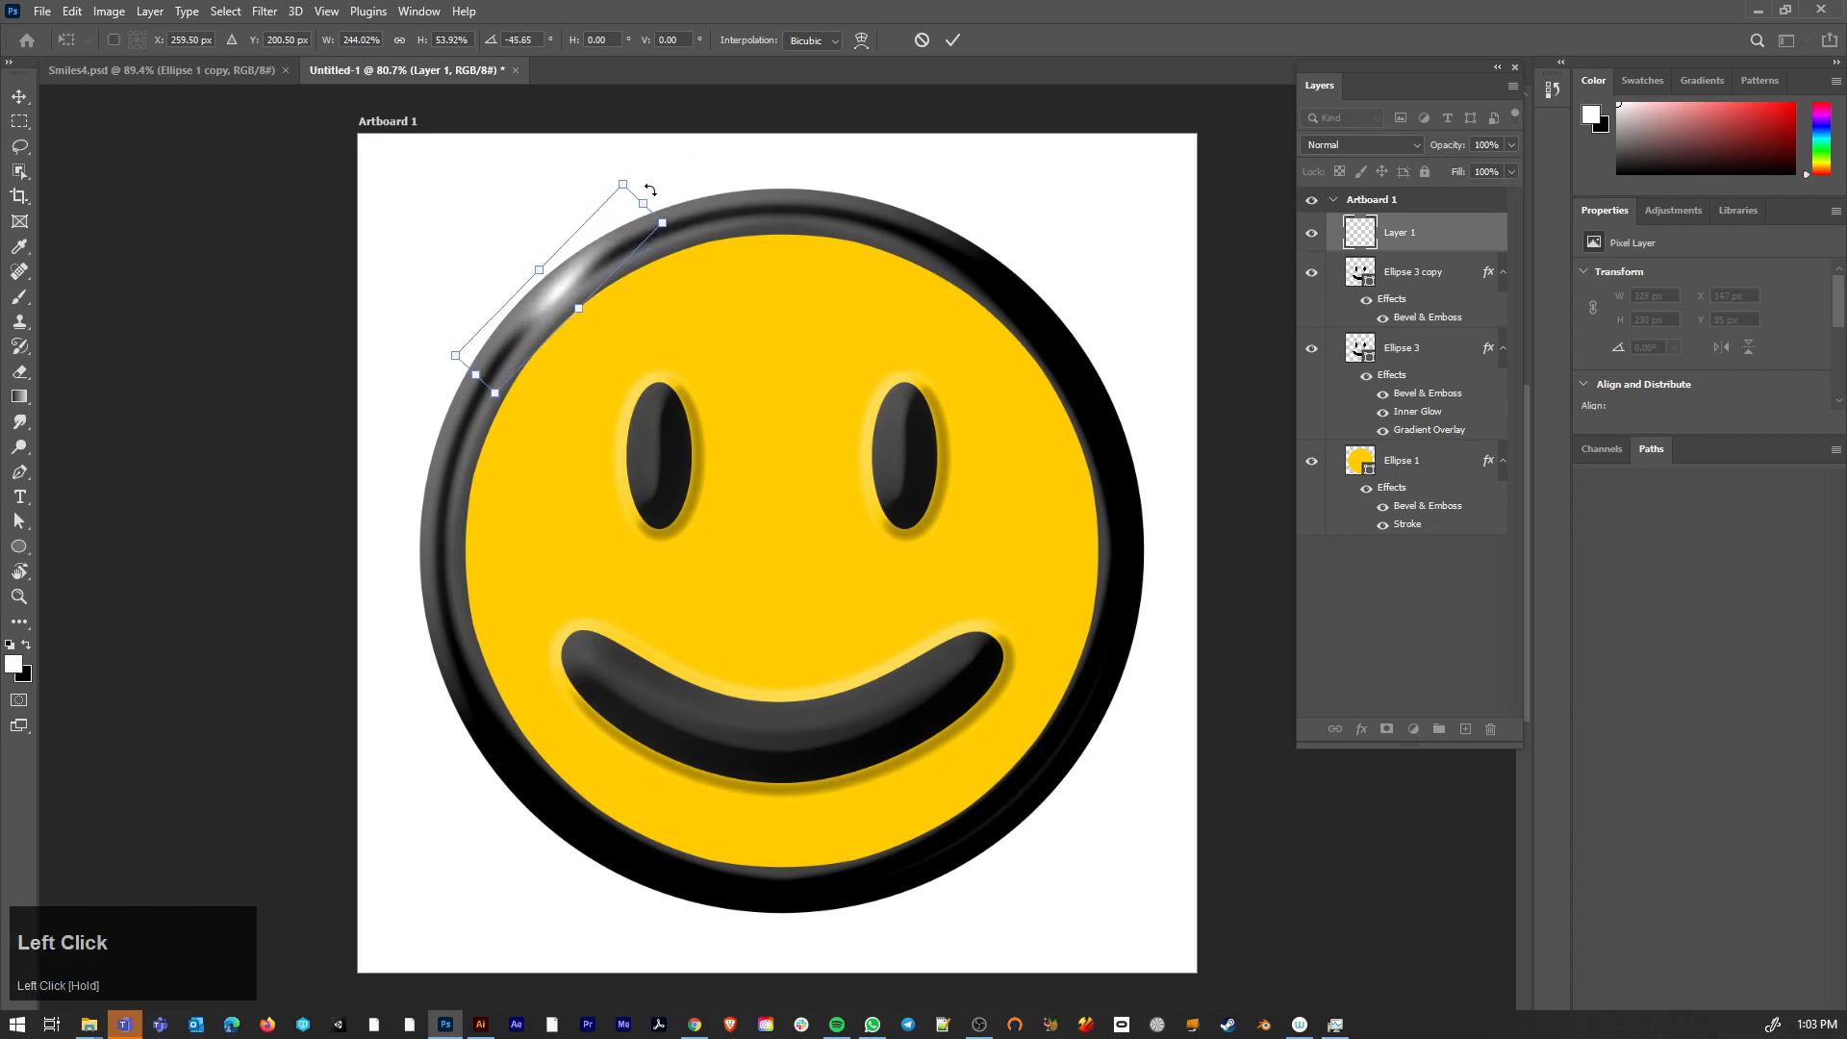
{"action": "key", "text": "Return"}
{"action": "key", "text": "v"}
{"action": "left_click_drag", "start_coordinate": [570, 297], "coordinate": [560, 302]}
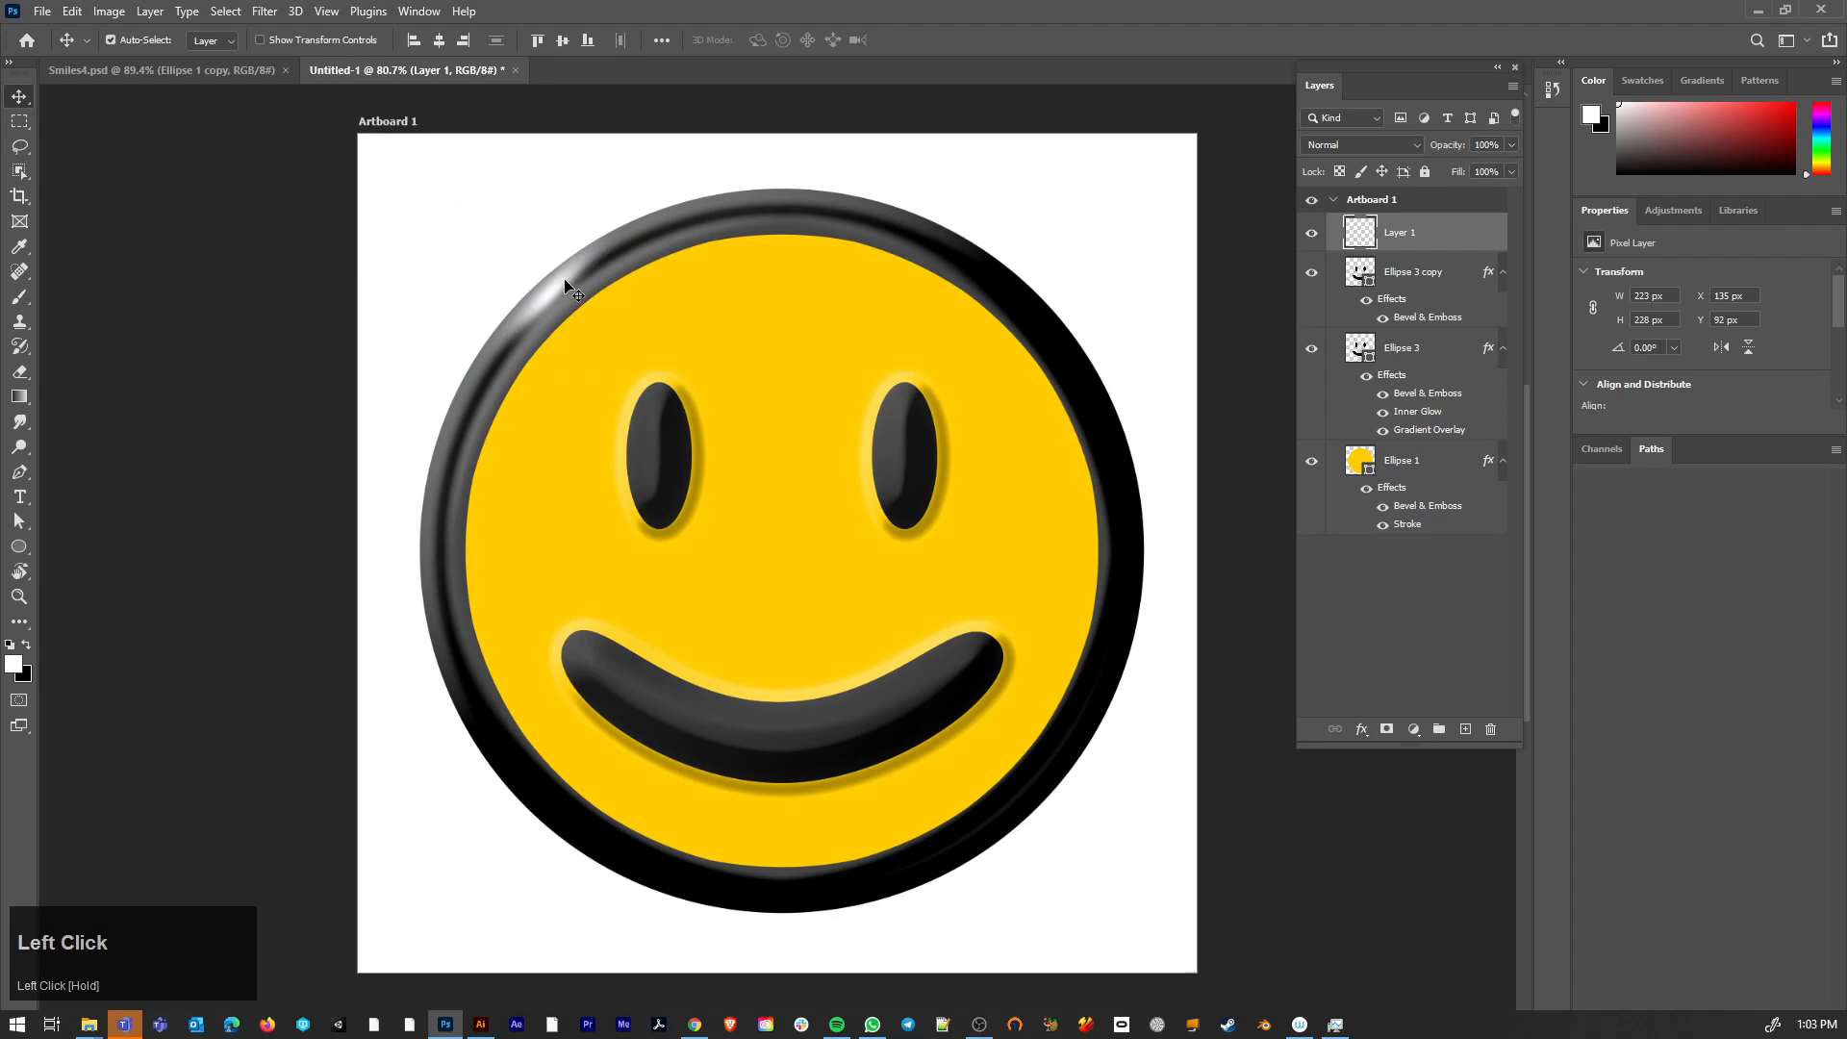
- Bend the outline highlight to follow the circle's curve using the Smudge tool at 200 px and 50% strength
{"action": "left_click", "coordinate": [20, 421]}
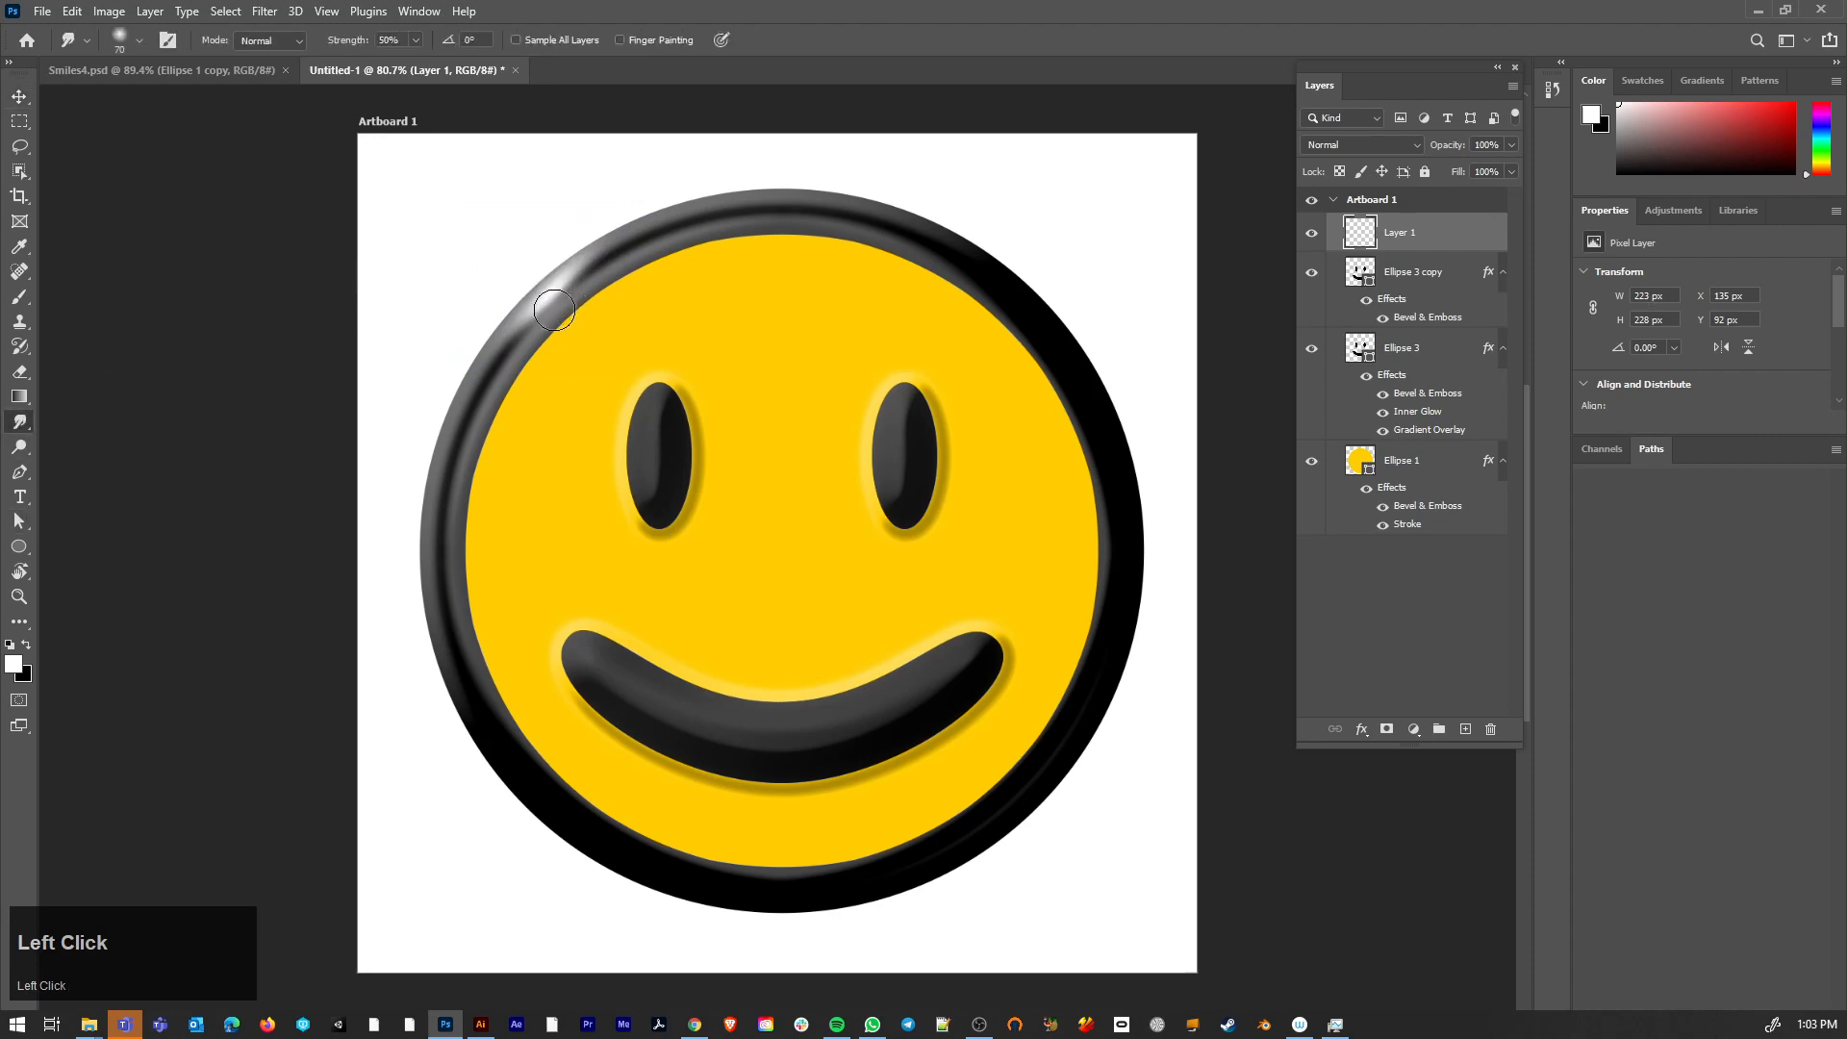
{"action": "key", "text": "bracketright"}
{"action": "key", "text": "bracketright"}
{"action": "key", "text": "bracketright"}
{"action": "key", "text": "bracketright"}
{"action": "key", "text": "bracketright"}
{"action": "key", "text": "bracketright"}
{"action": "key", "text": "bracketright"}
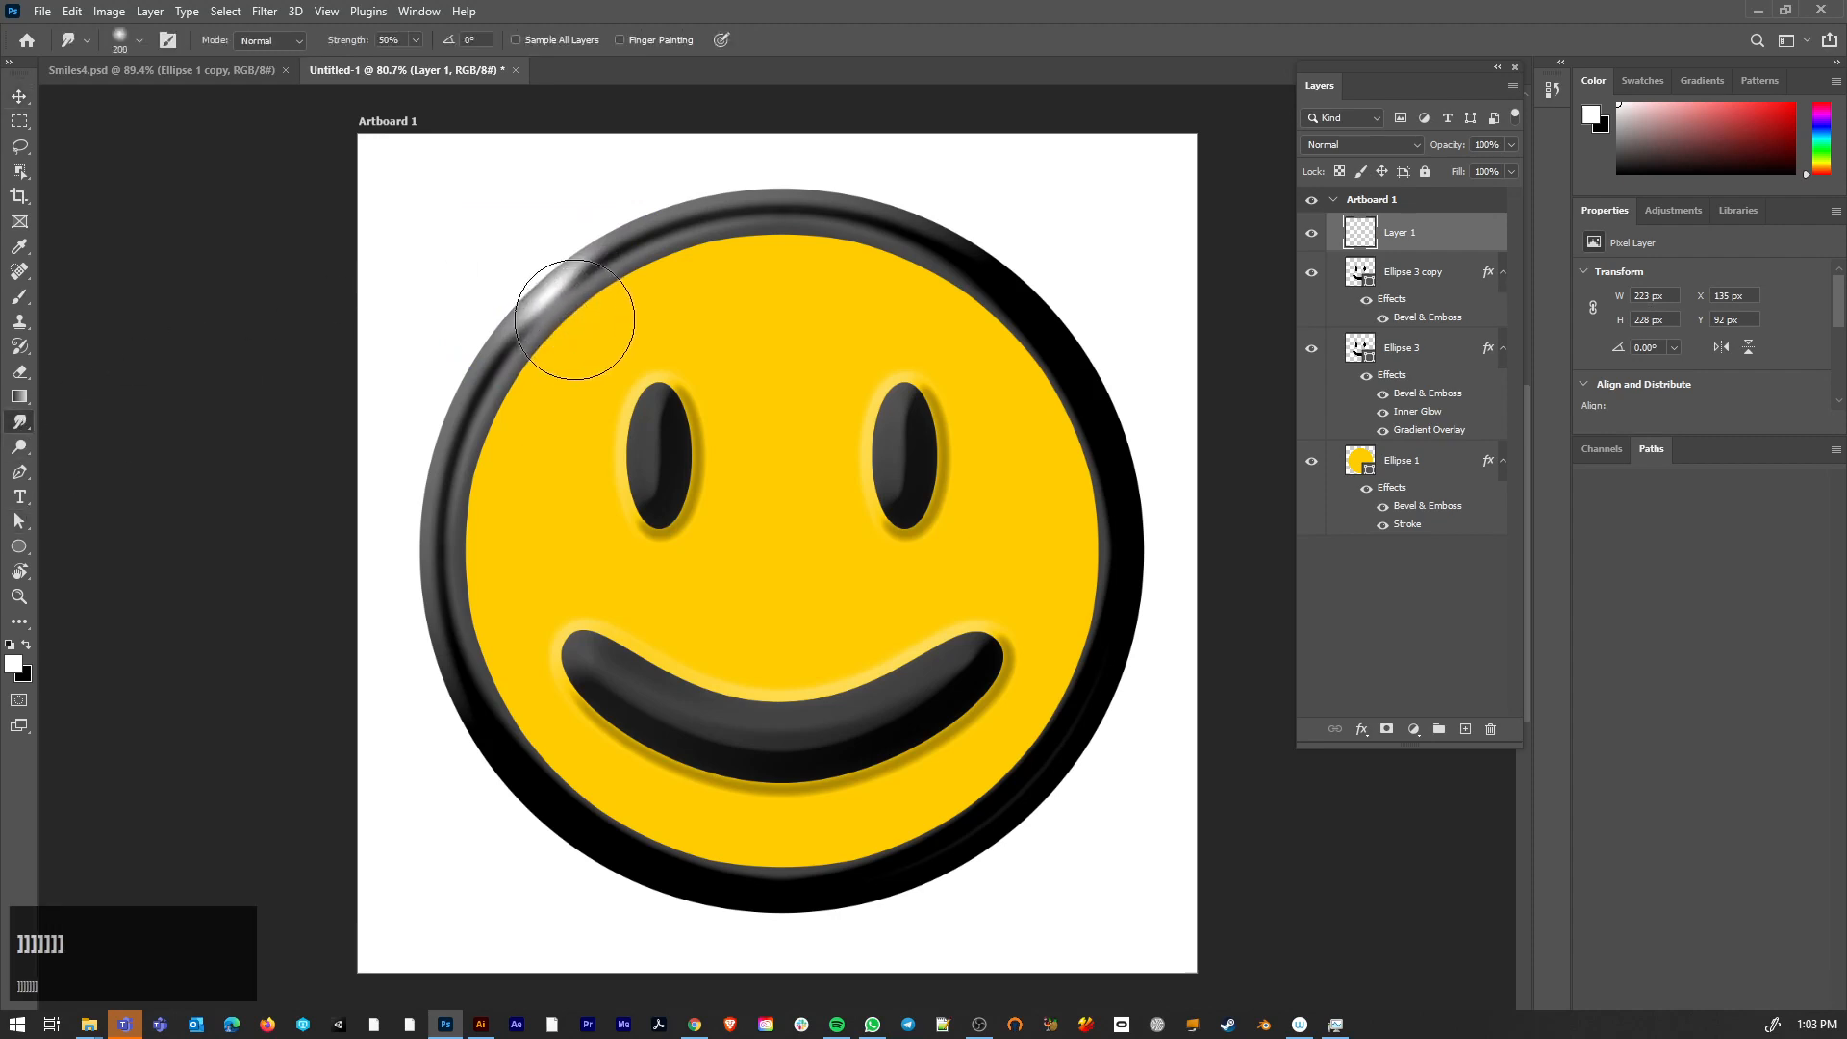
{"action": "left_click_drag", "start_coordinate": [574, 320], "coordinate": [307, 309]}
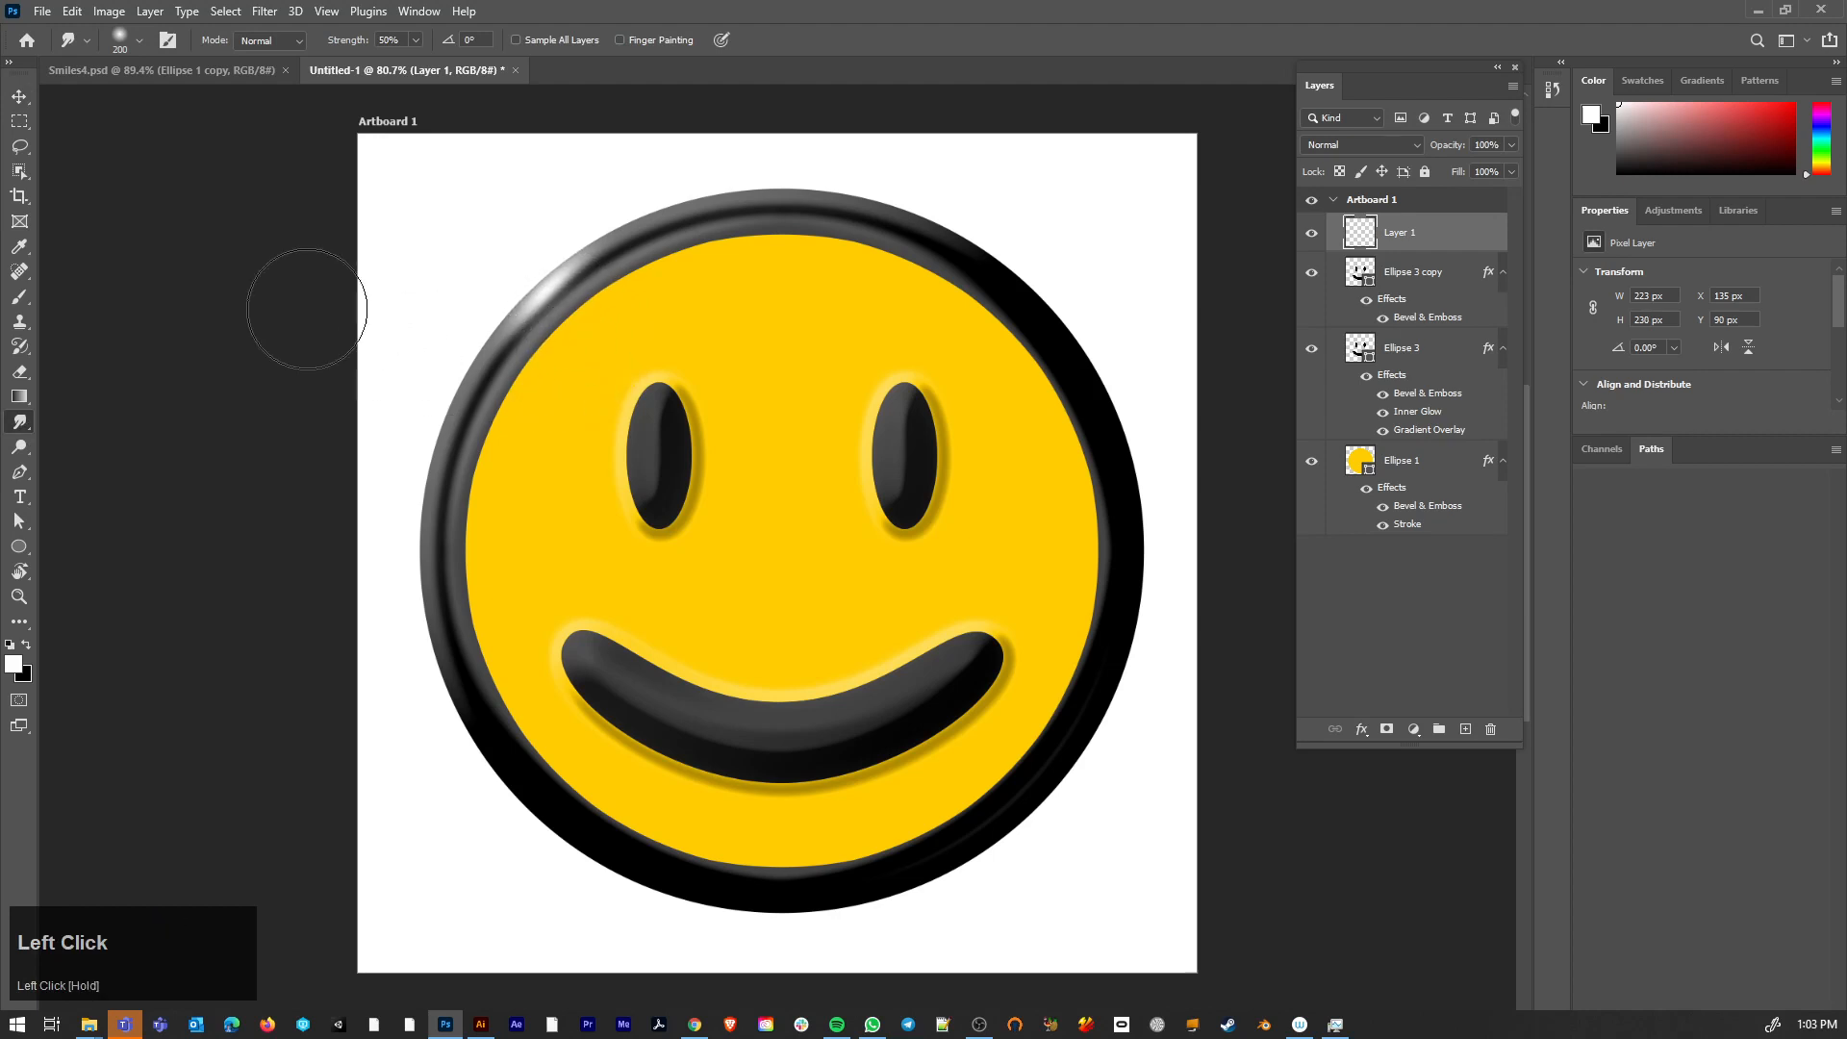
- Duplicate the outline highlight onto the top of the left eye and scale the copy down to fit
{"action": "left_click", "coordinate": [19, 96]}
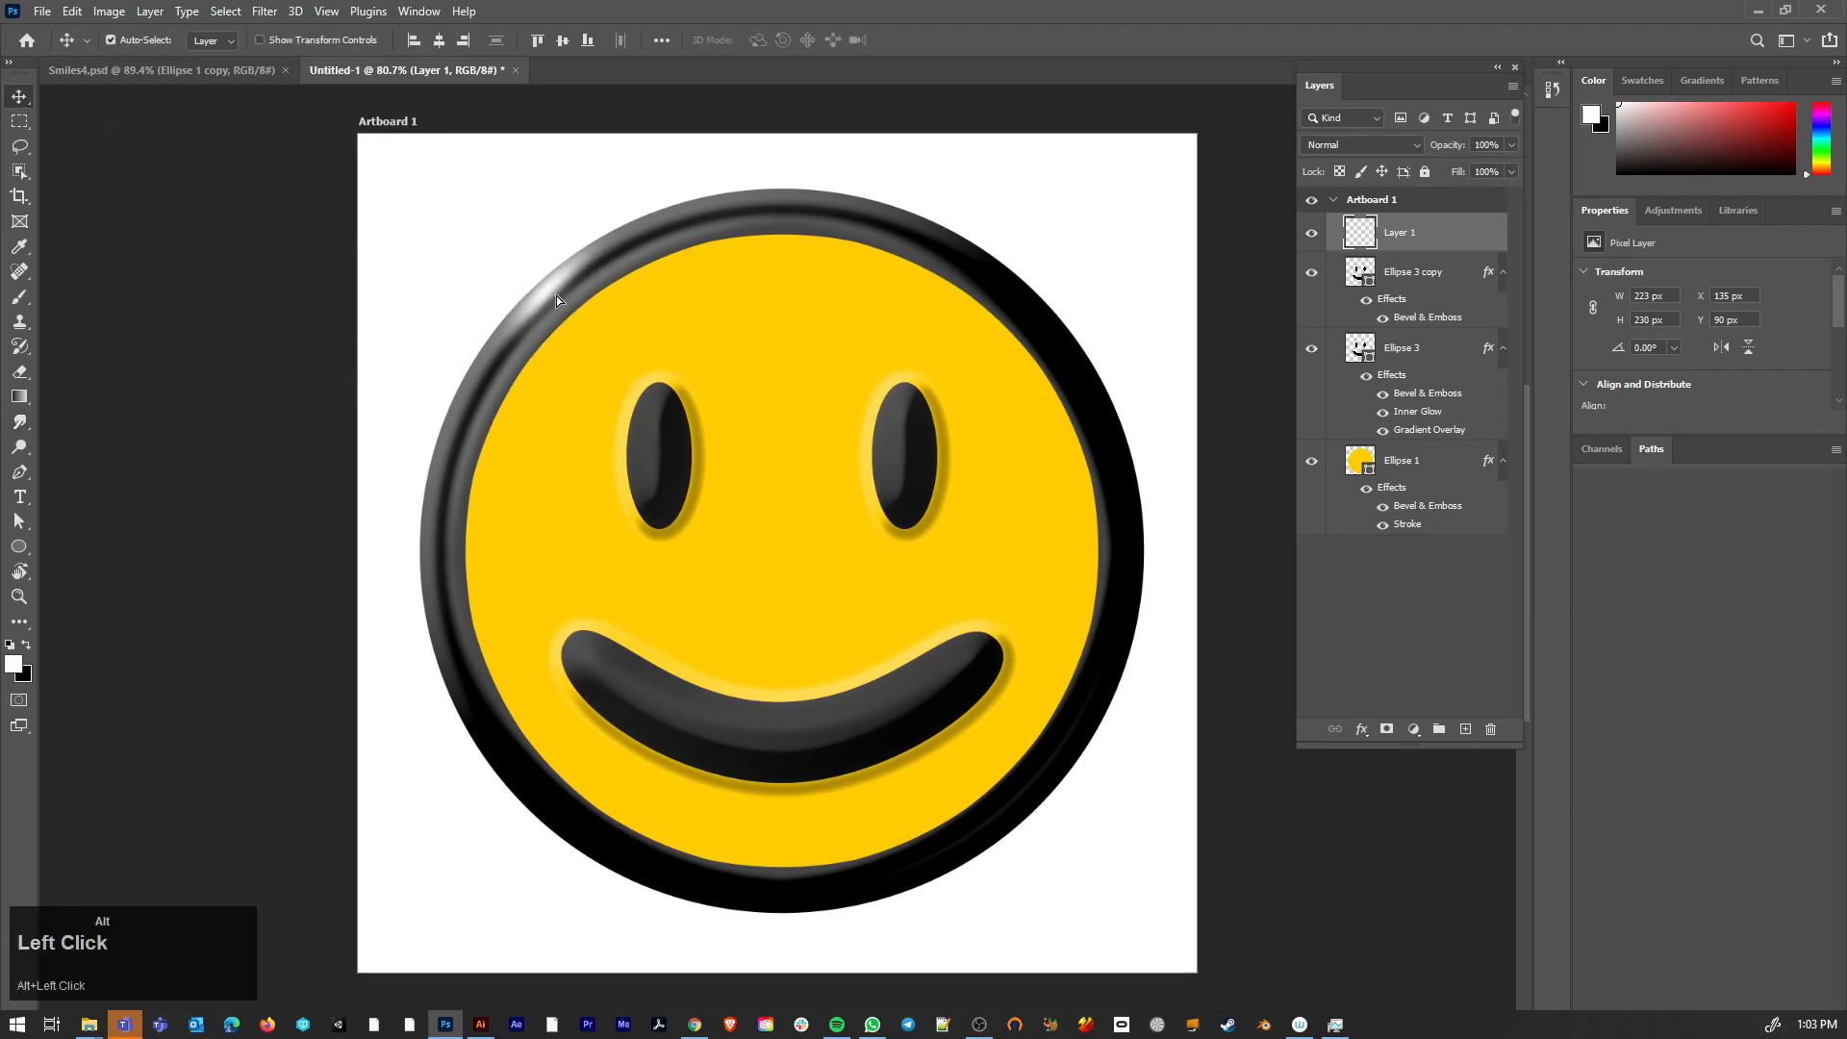
{"action": "left_click_drag", "start_coordinate": [556, 296], "coordinate": [685, 389]}
{"action": "key", "text": "ctrl+t"}
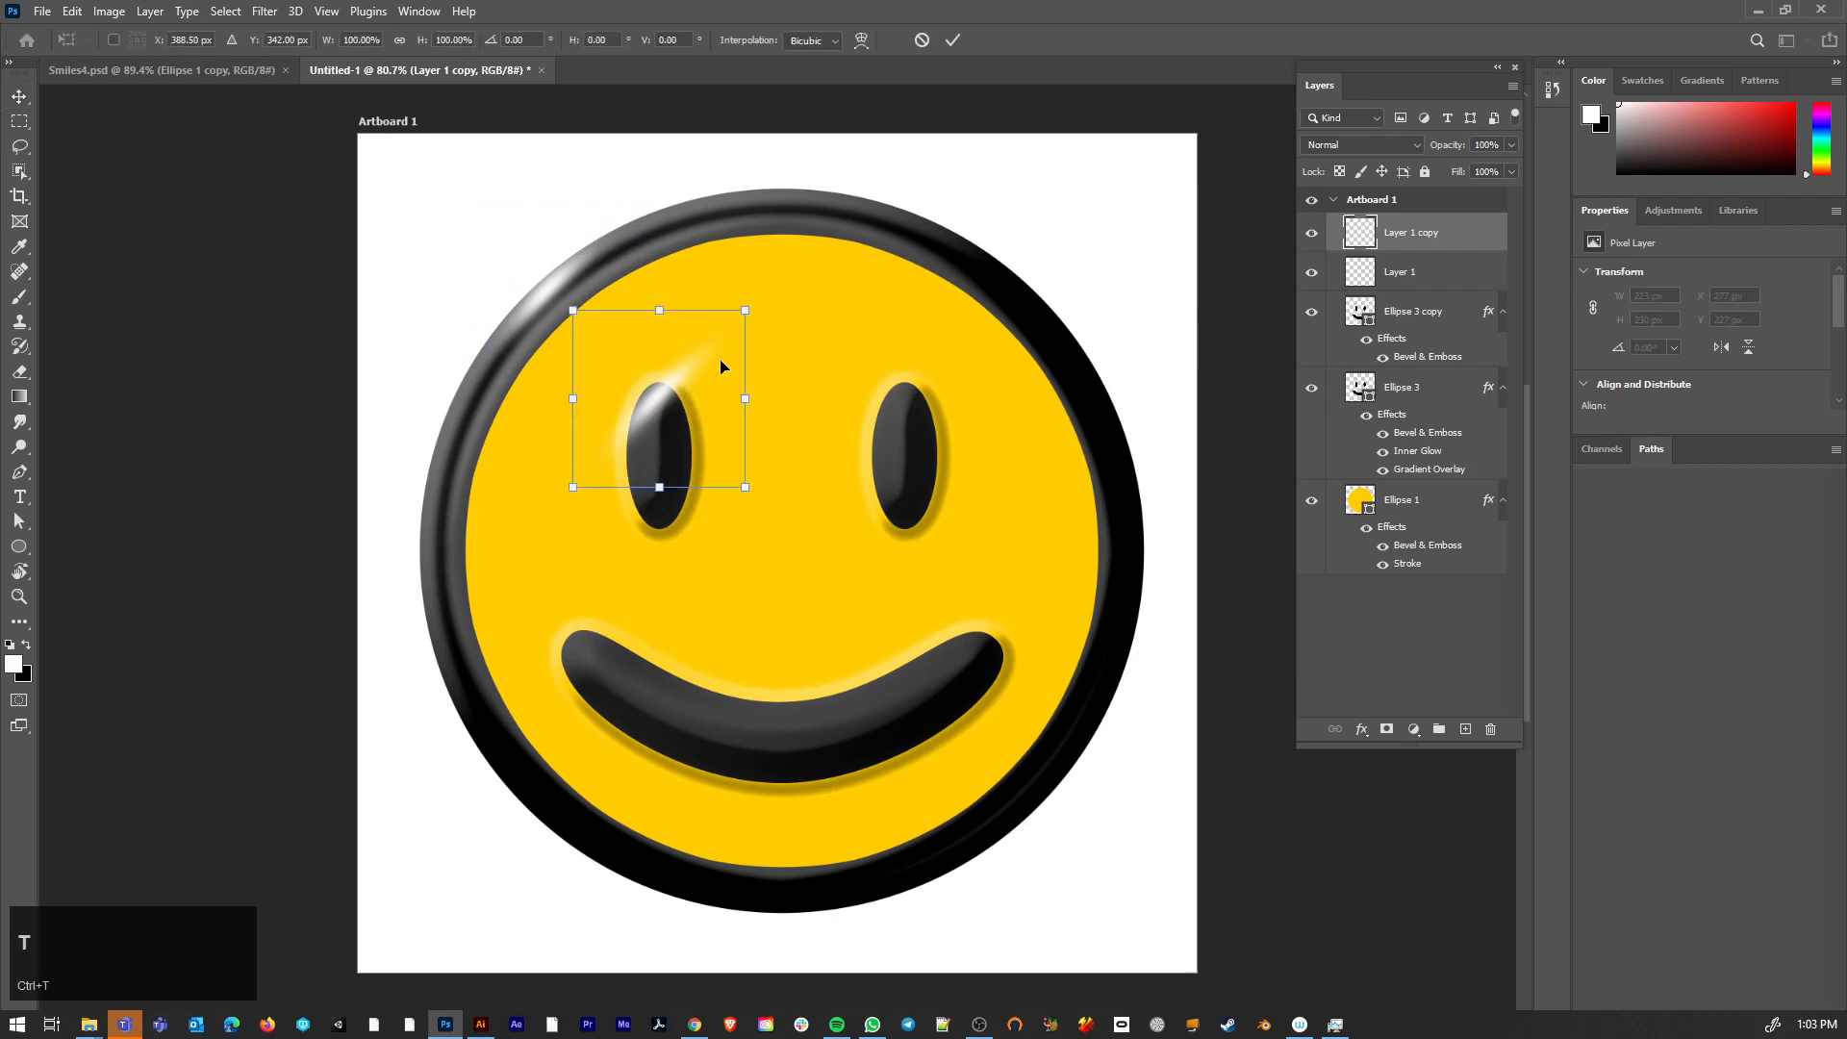
{"action": "left_click_drag", "start_coordinate": [746, 309], "coordinate": [718, 350]}
{"action": "key", "text": "Return"}
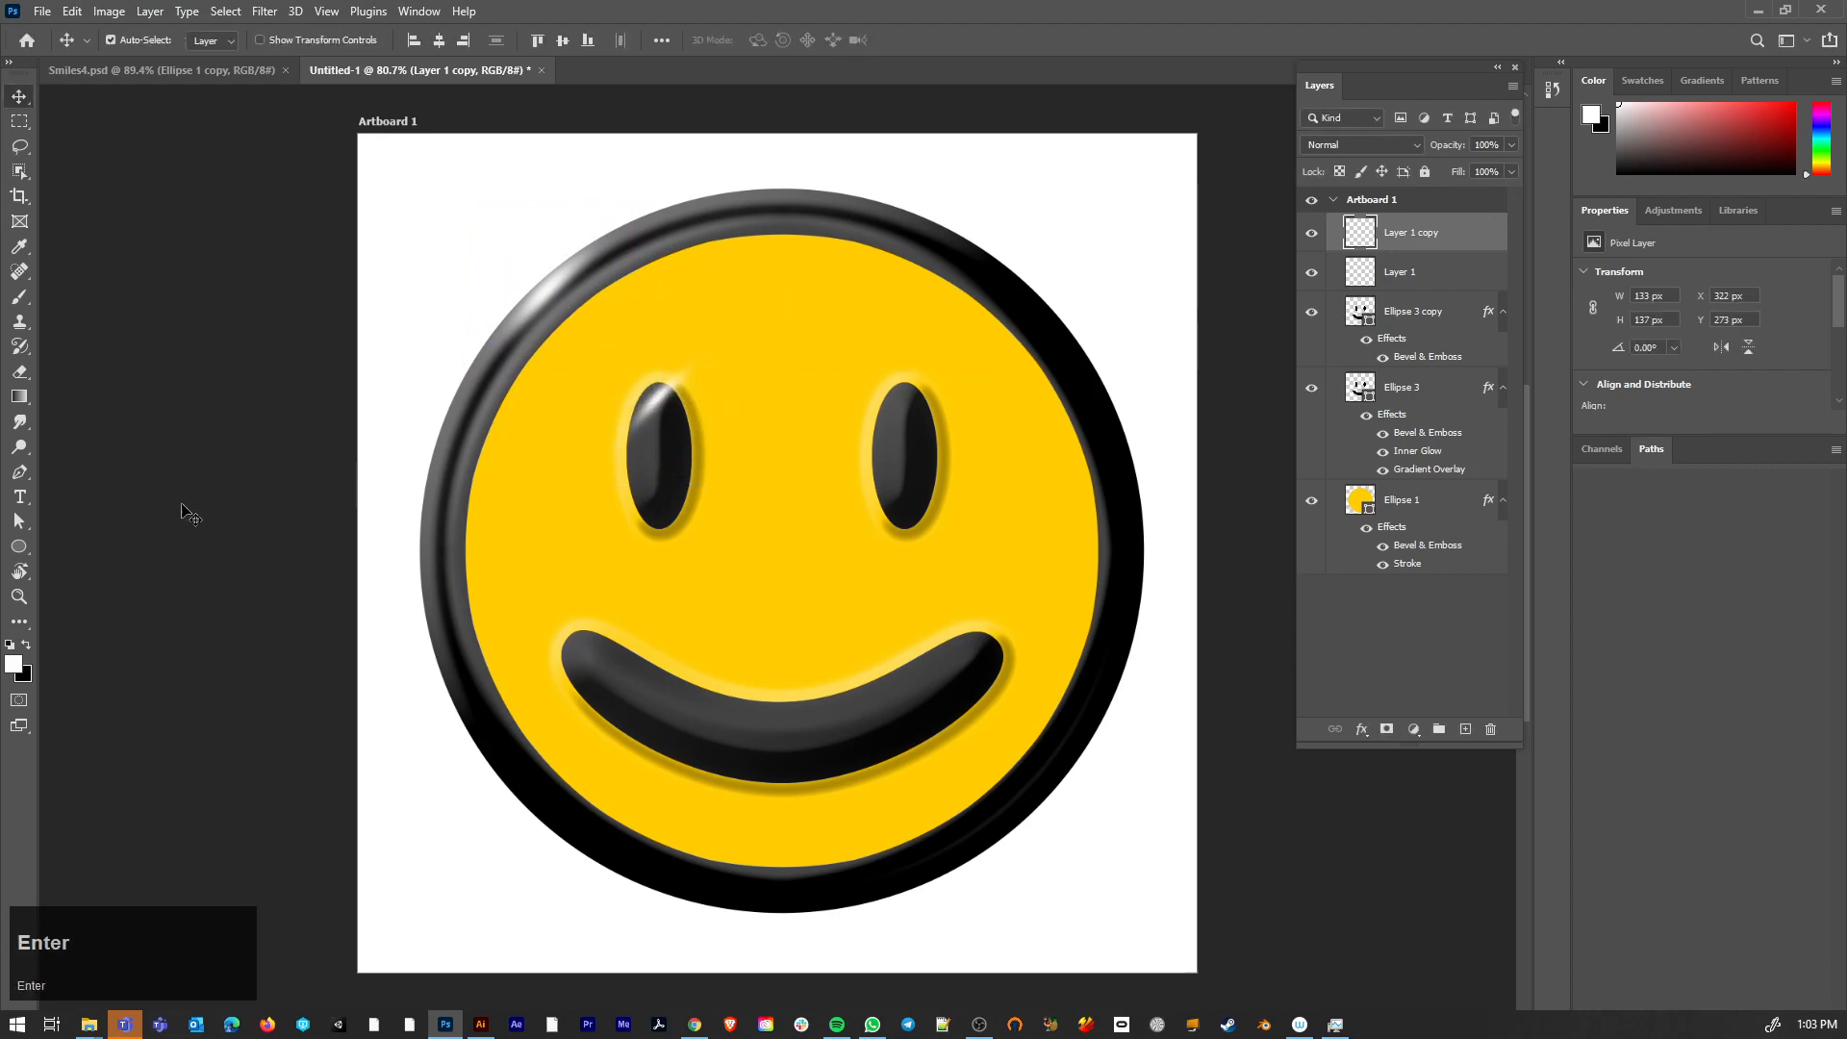
- Smudge the left eye's highlight along the eye's top edge at 80 px, and duplicate it onto the right eye
{"action": "left_click", "coordinate": [24, 425]}
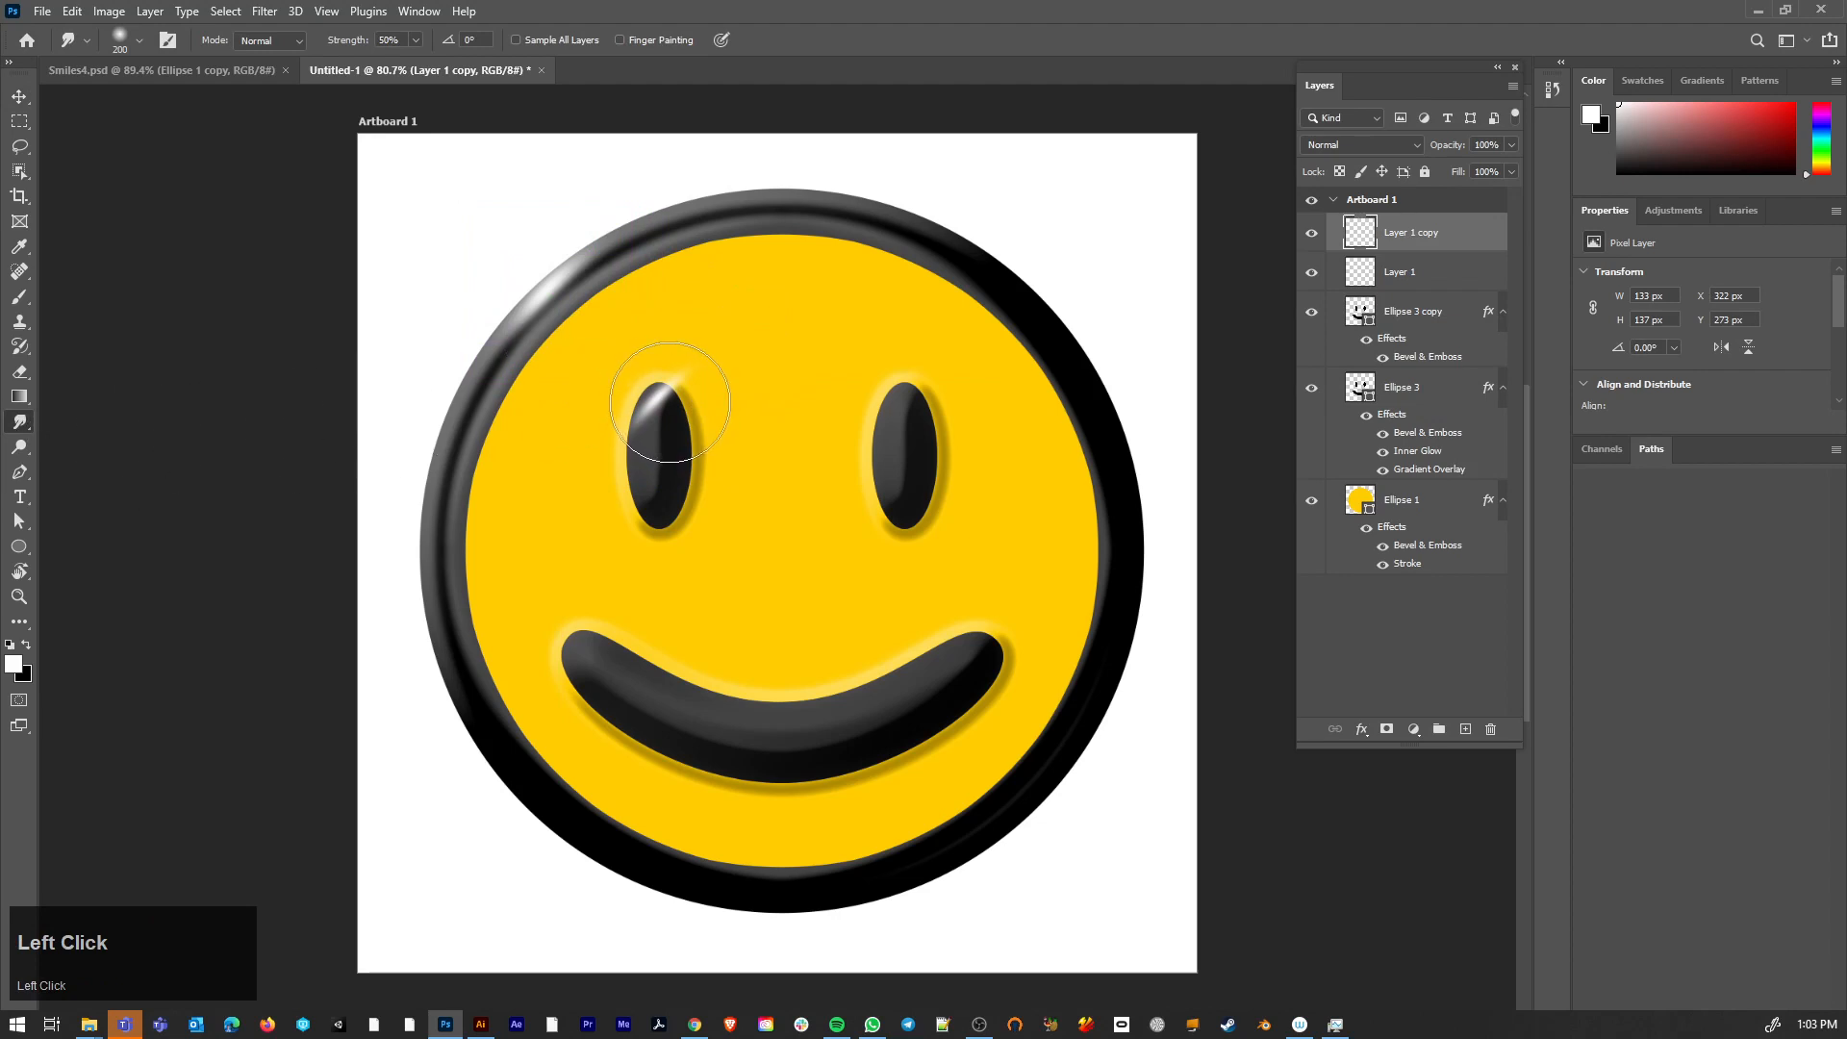
{"action": "key", "text": "bracketleft"}
{"action": "key", "text": "bracketleft"}
{"action": "key", "text": "bracketleft"}
{"action": "key", "text": "bracketleft"}
{"action": "key", "text": "bracketleft"}
{"action": "key", "text": "bracketleft"}
{"action": "mouse_move", "coordinate": [662, 404]}
{"action": "left_mouse_down"}
{"action": "mouse_move", "coordinate": [684, 379]}
{"action": "mouse_move", "coordinate": [681, 394]}
{"action": "left_mouse_up"}
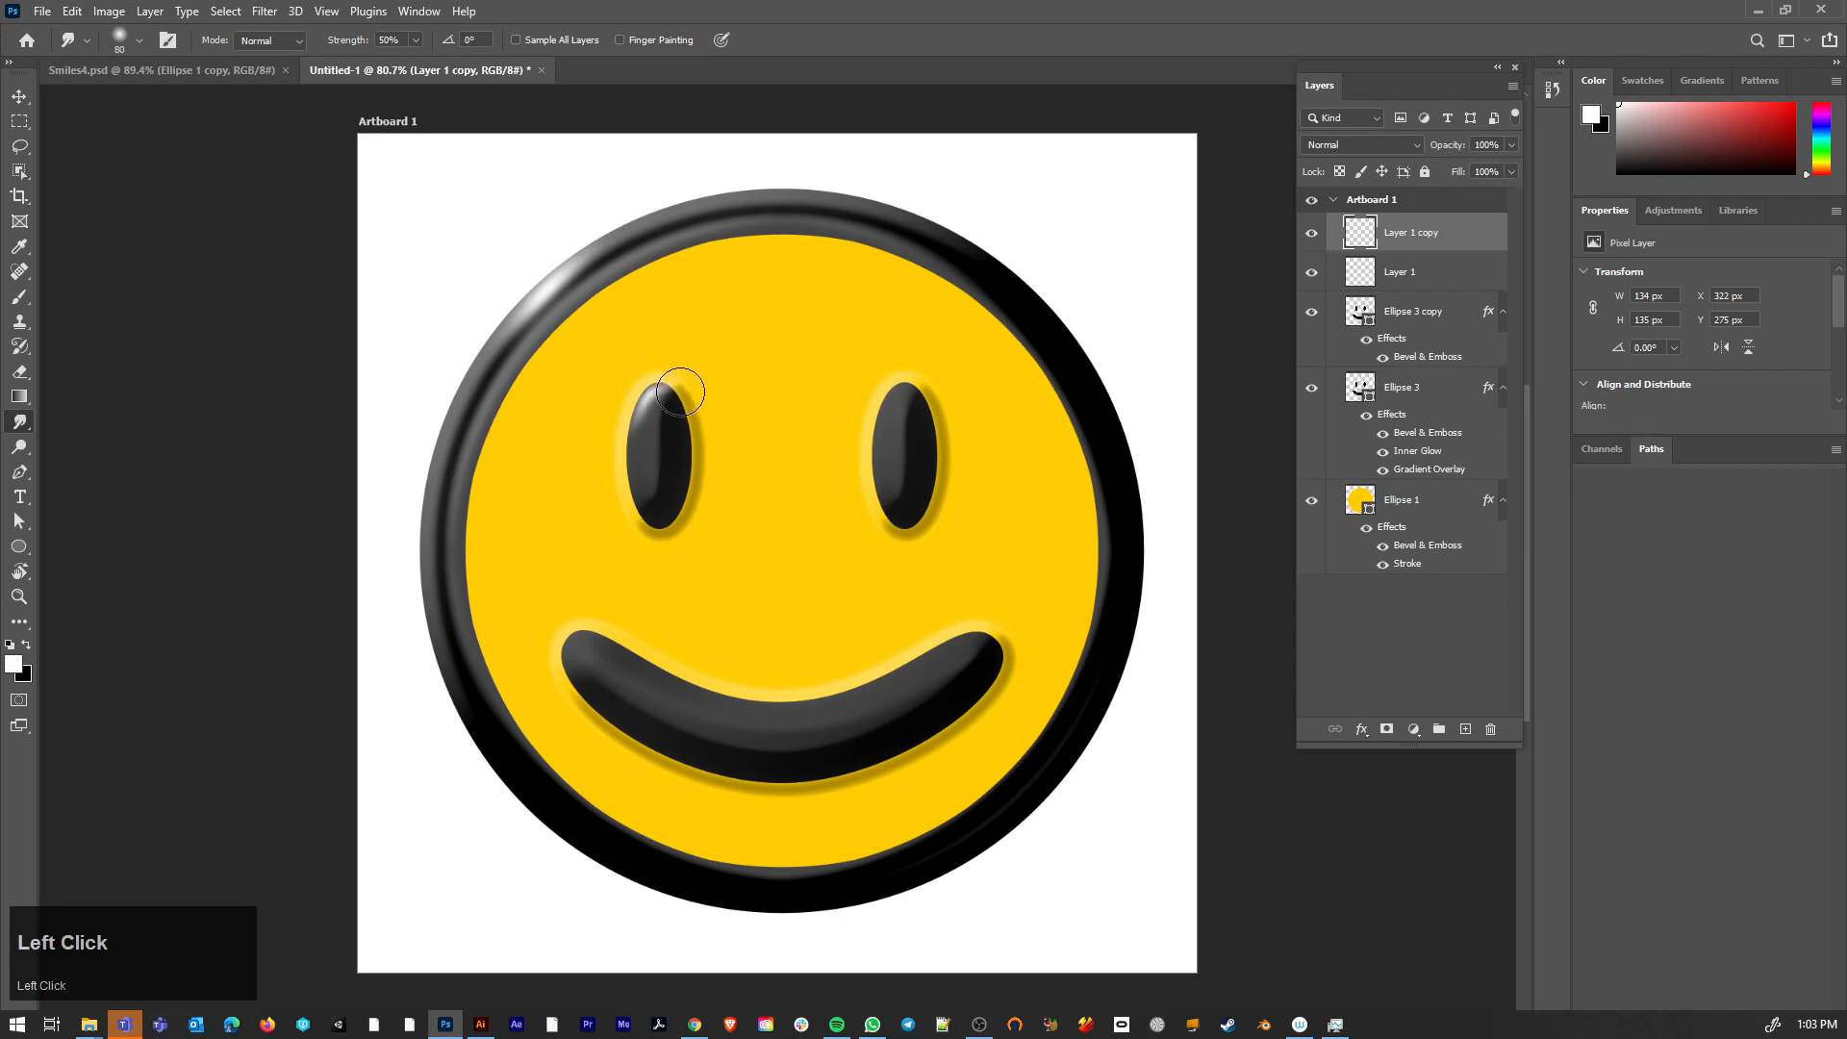
{"action": "key", "text": "v"}
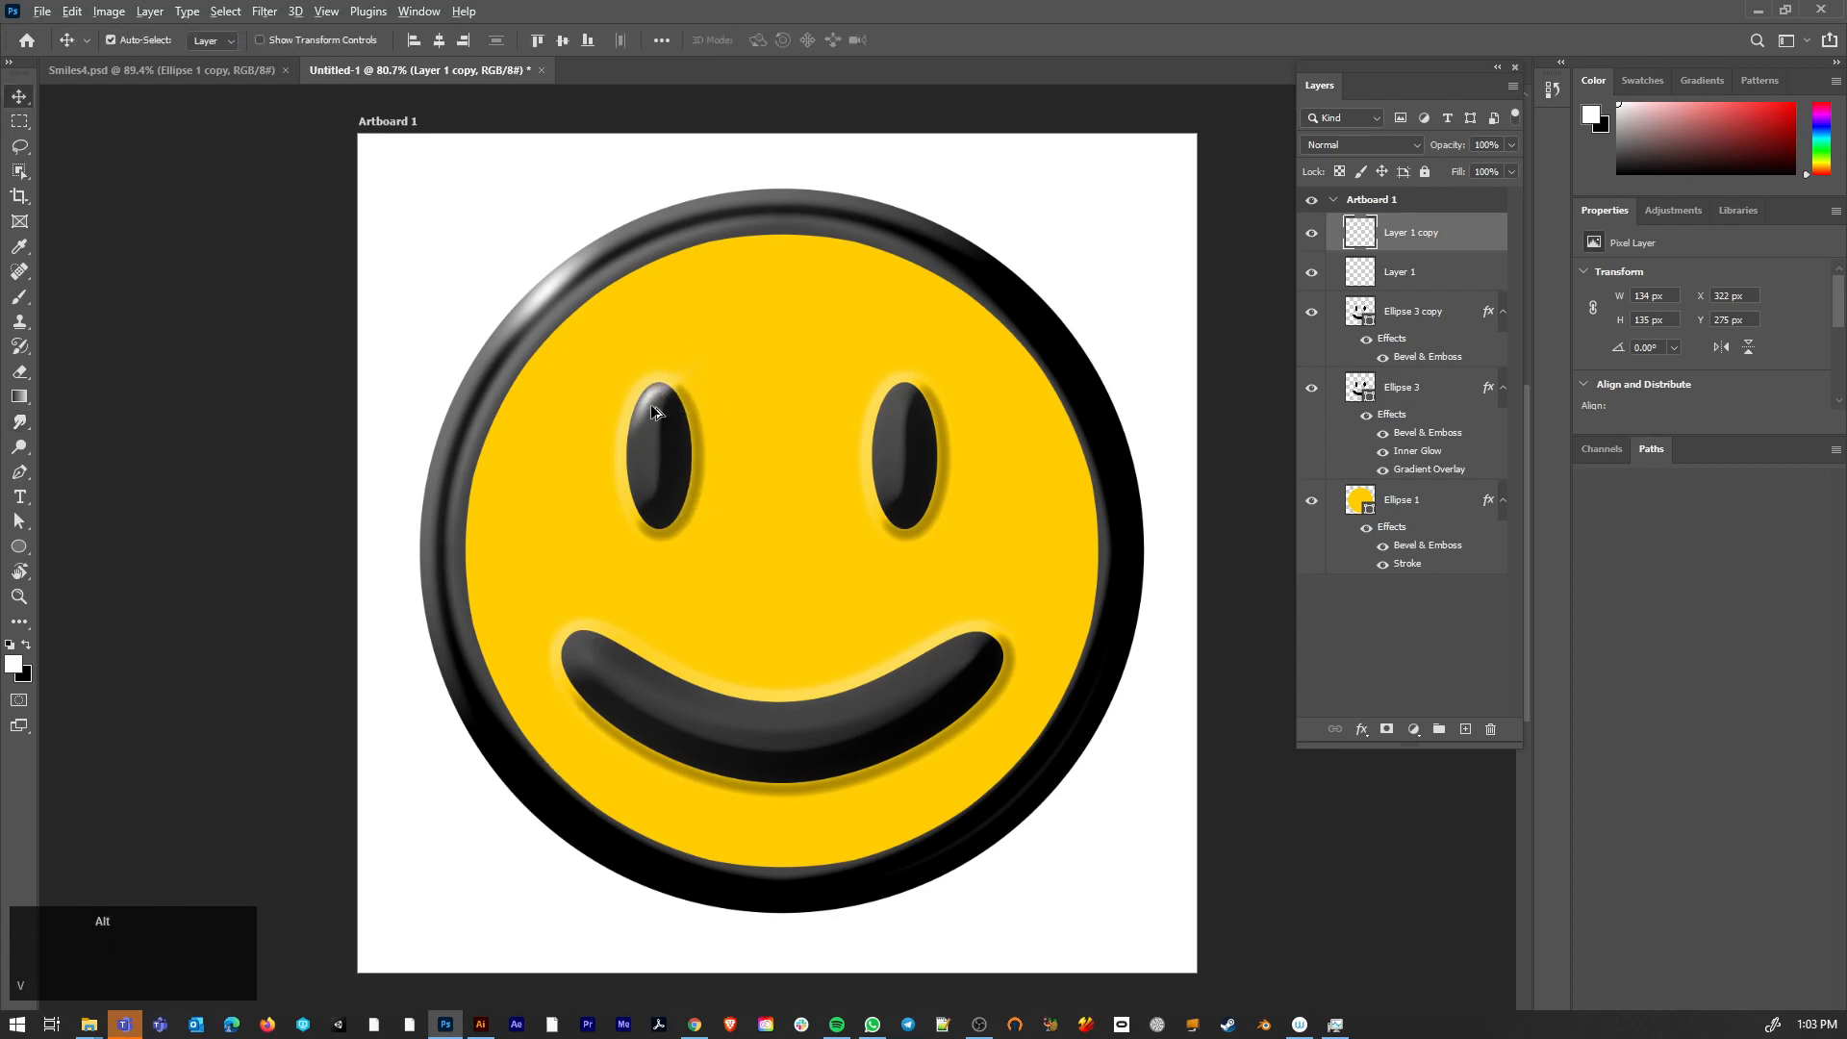
{"action": "left_click_drag", "start_coordinate": [653, 411], "coordinate": [896, 408]}
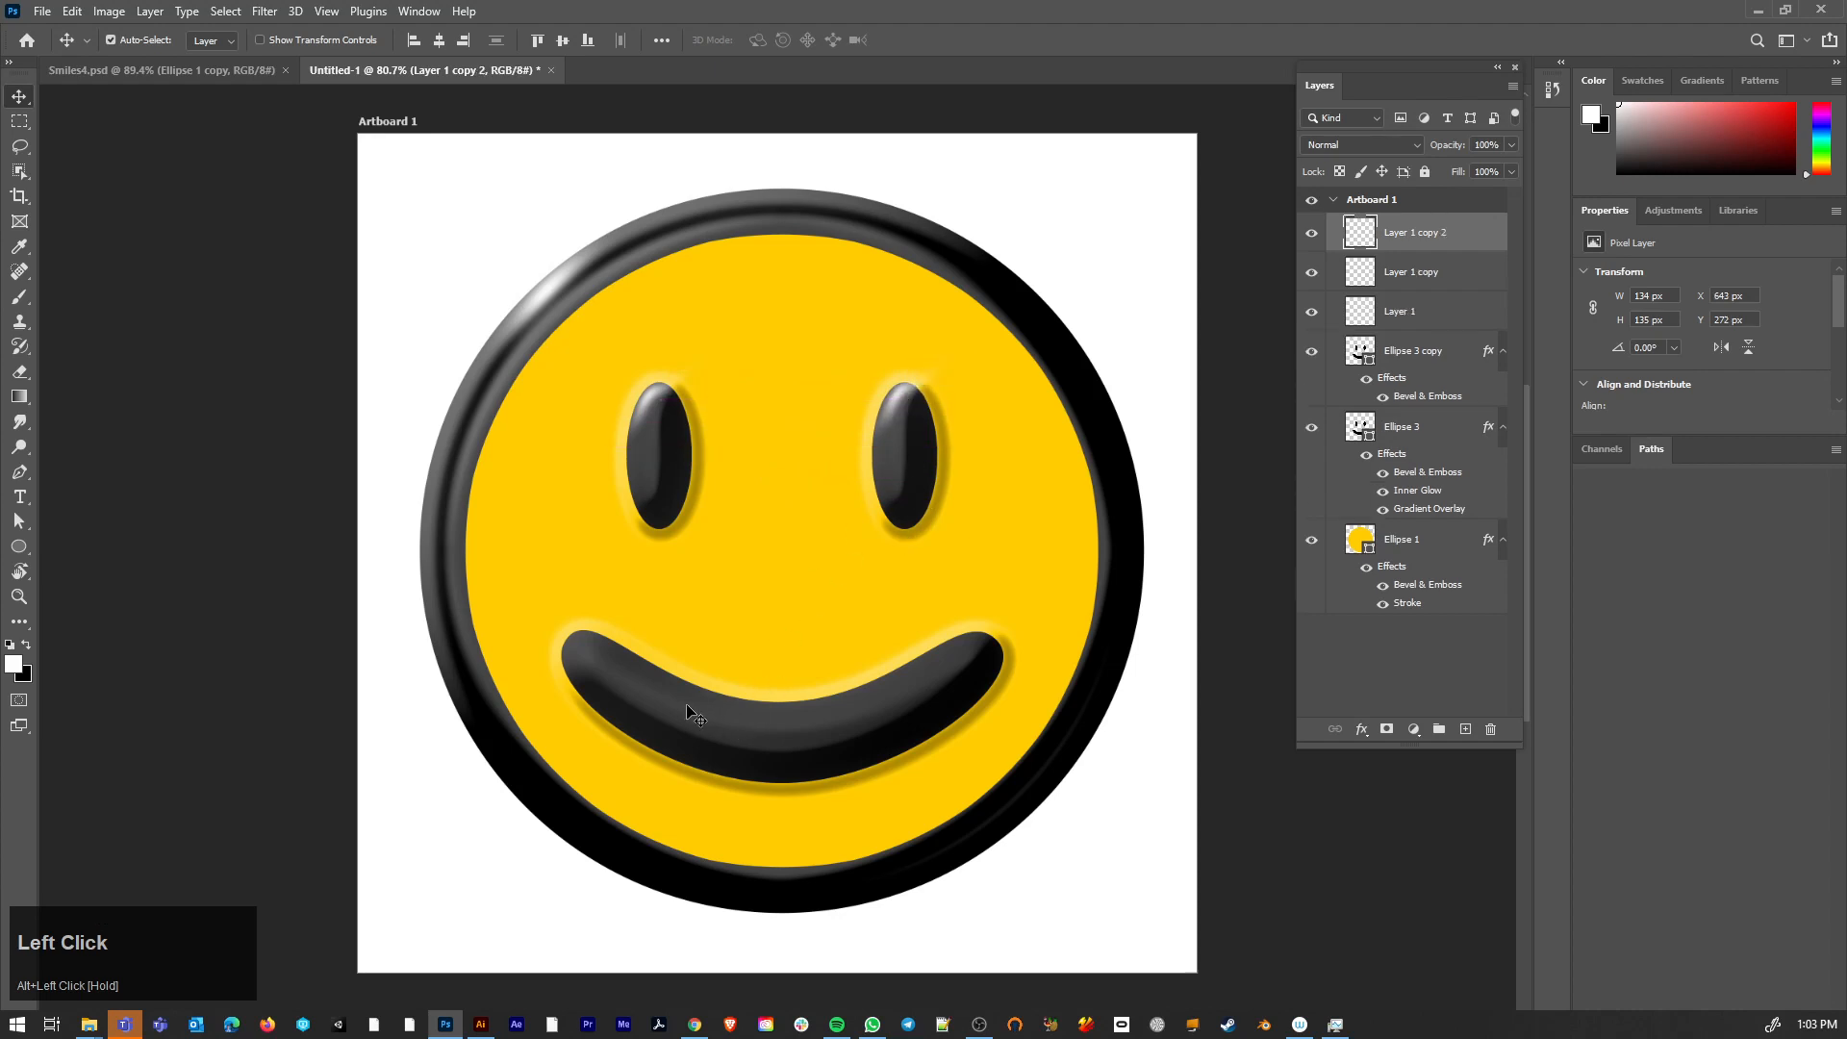
- Dab a soft white 80 px highlight on the mouth's left end and smudge it toward the tip's edge
{"action": "key", "text": "b"}
{"action": "left_click", "coordinate": [585, 651]}
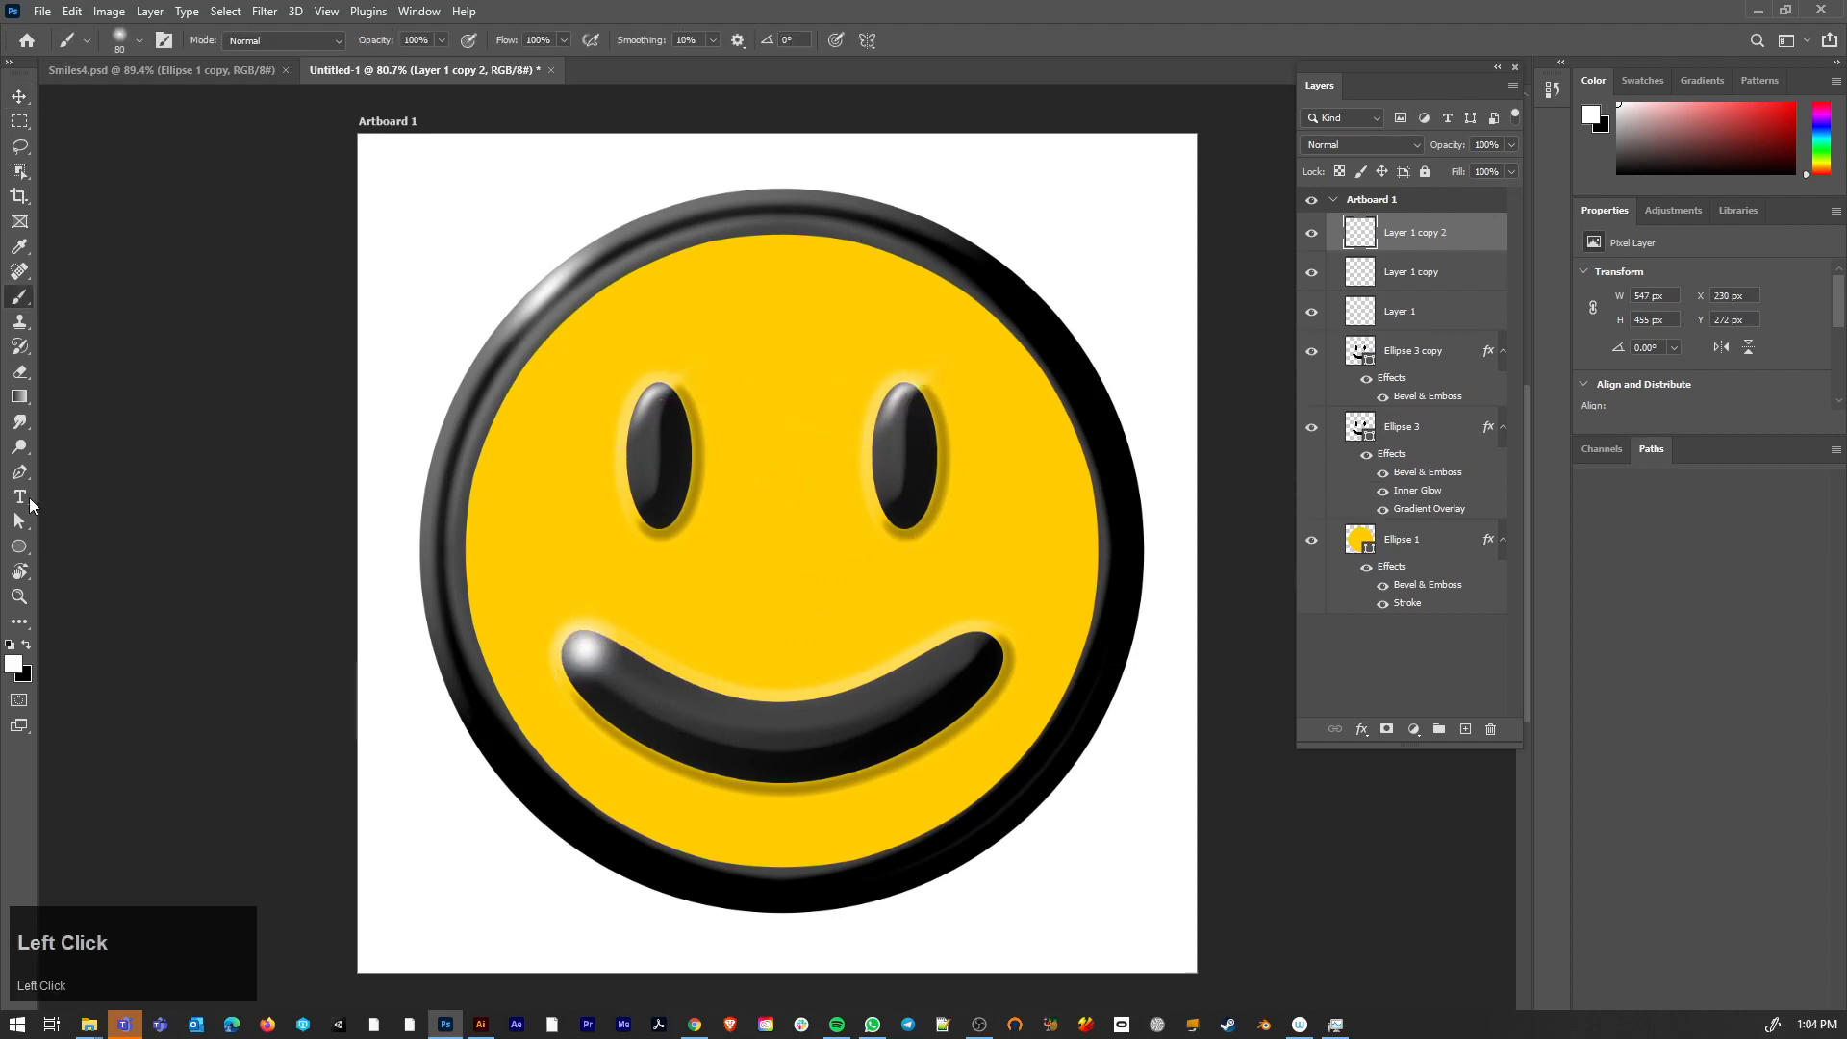
{"action": "left_click", "coordinate": [28, 428]}
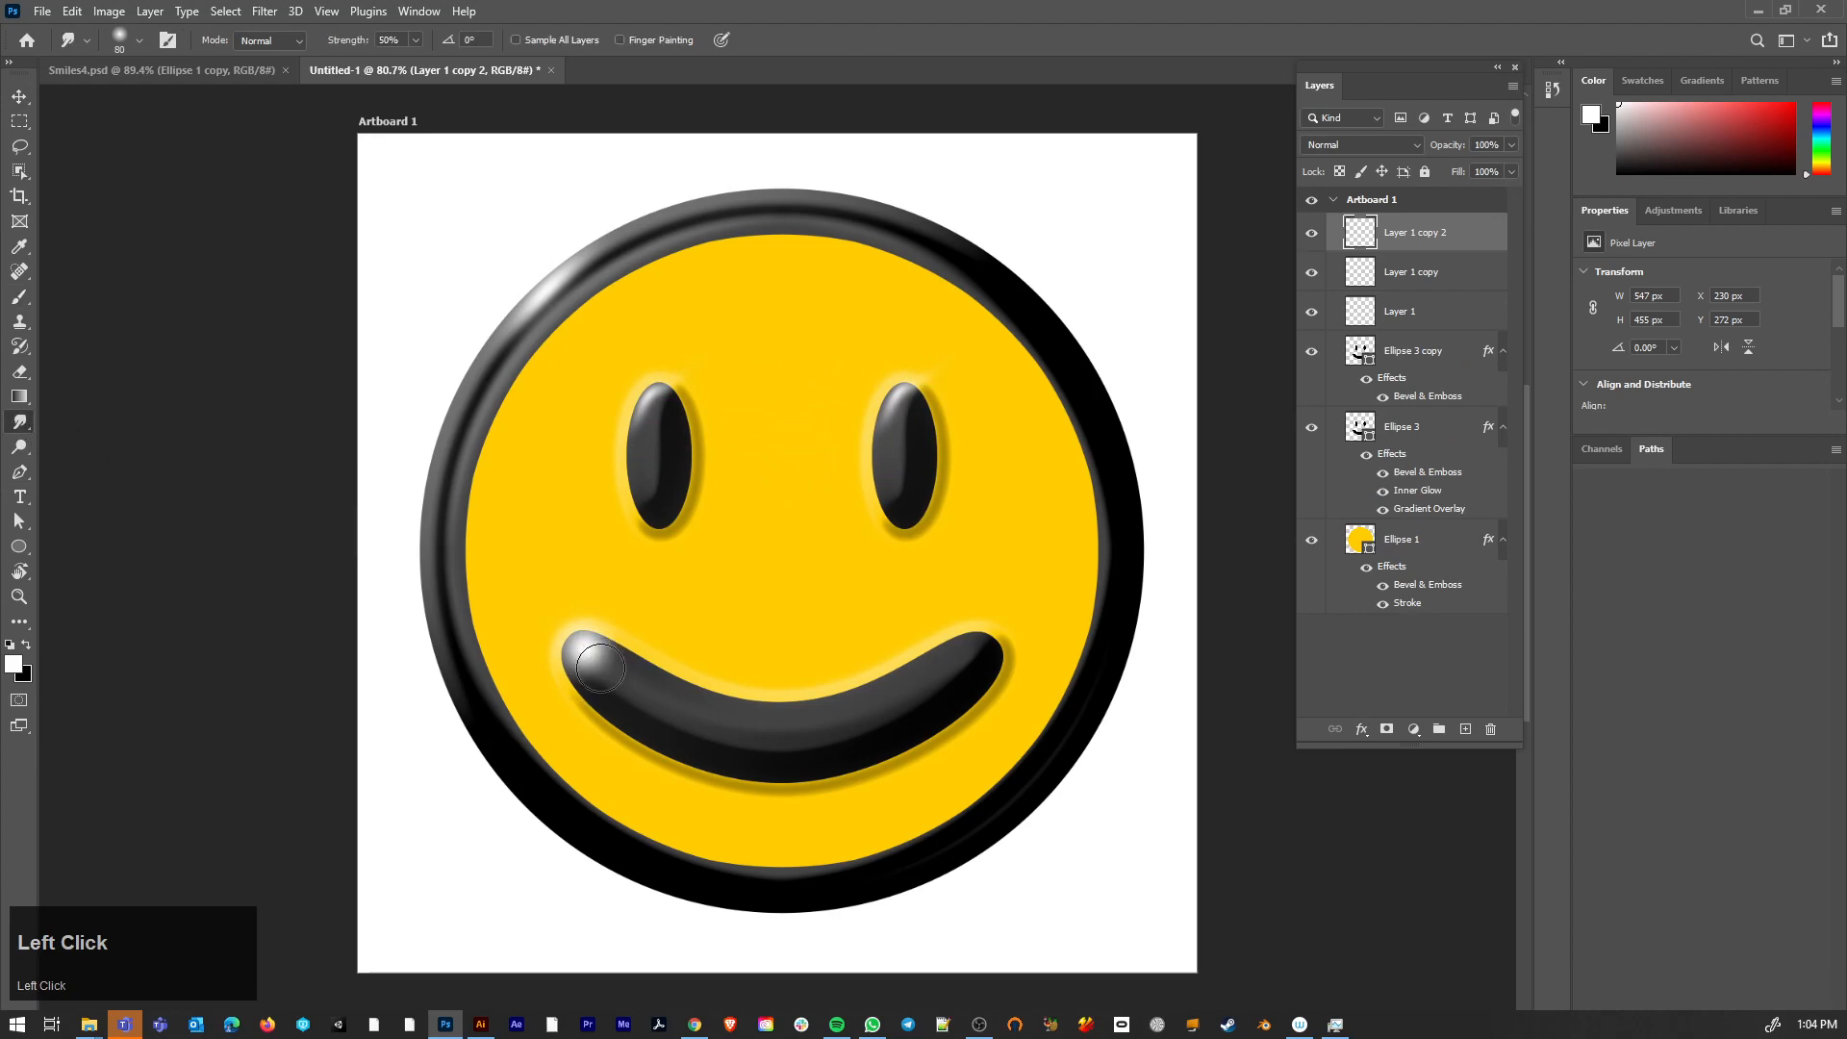
{"action": "mouse_move", "coordinate": [600, 670]}
{"action": "left_mouse_down"}
{"action": "mouse_move", "coordinate": [584, 655]}
{"action": "mouse_move", "coordinate": [604, 663]}
{"action": "left_mouse_up"}
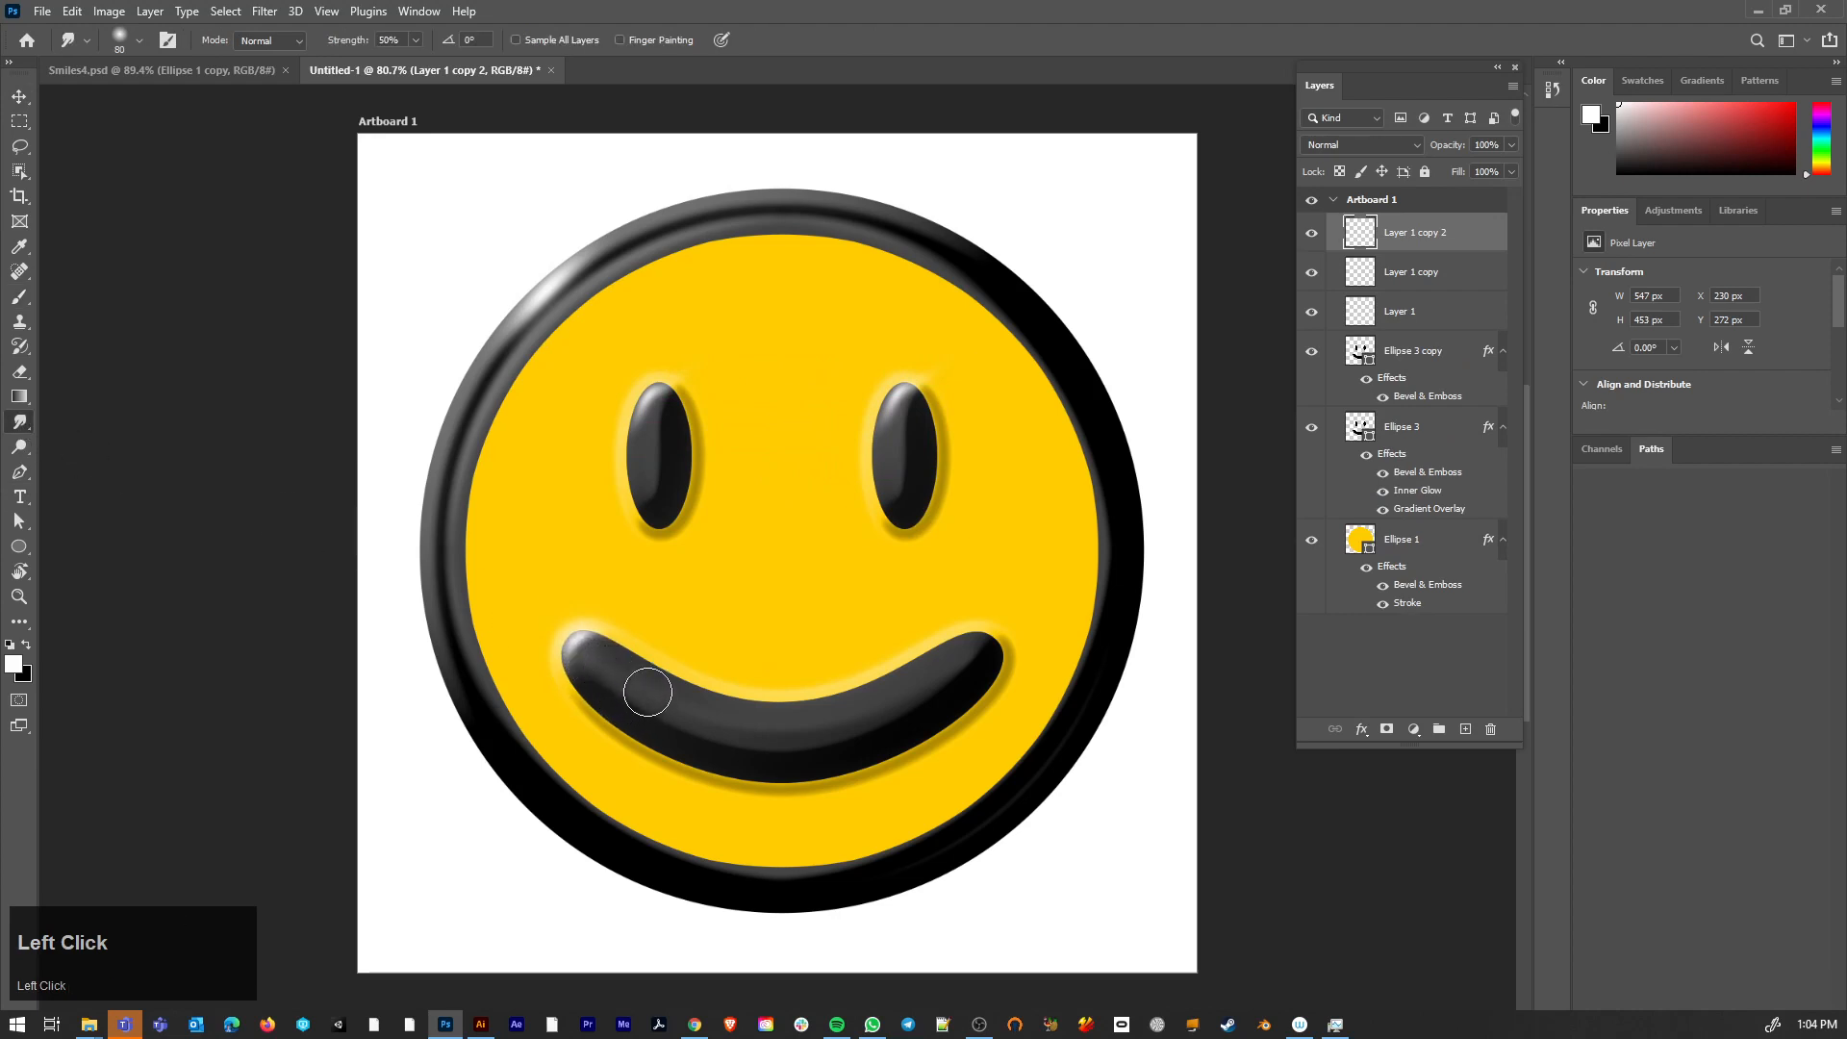
- Paint a white highlight streak along the mouth's right end with the brush reduced to 45 px
{"action": "key", "text": "b"}
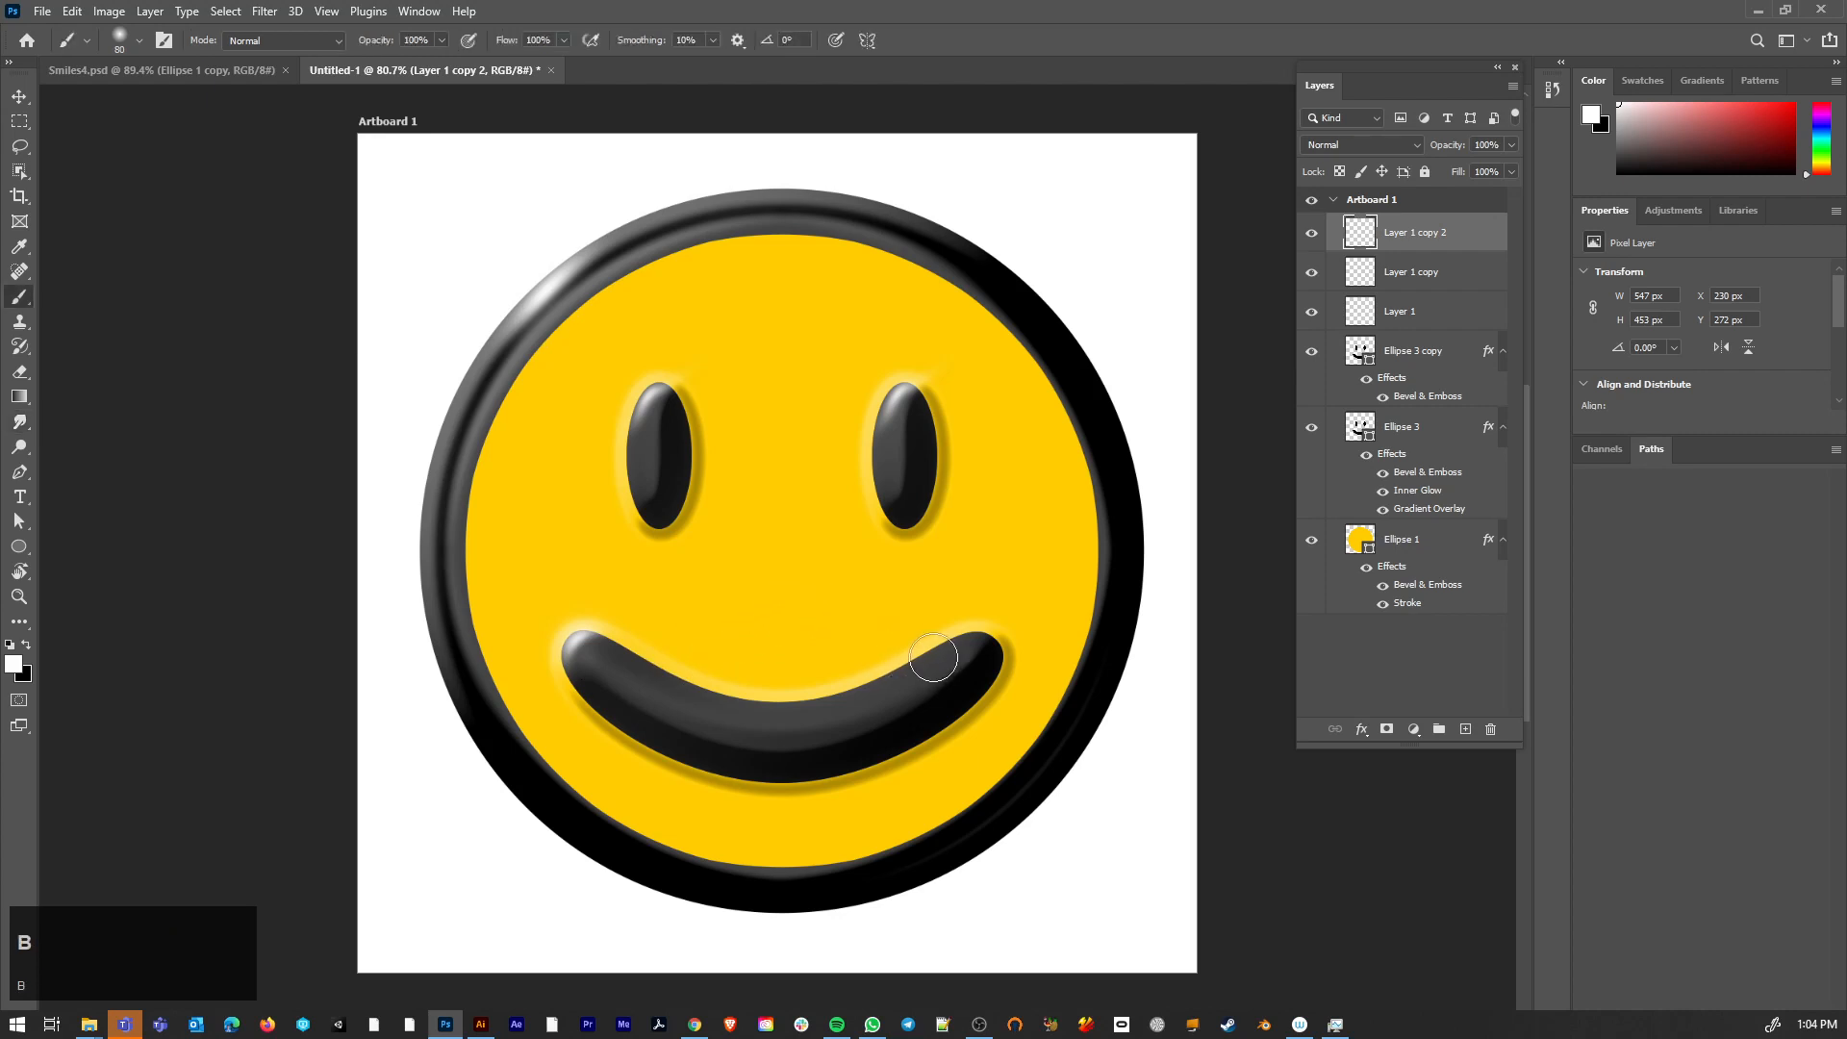
{"action": "key", "text": "bracketleft"}
{"action": "key", "text": "bracketleft"}
{"action": "left_click_drag", "start_coordinate": [964, 645], "coordinate": [909, 676]}
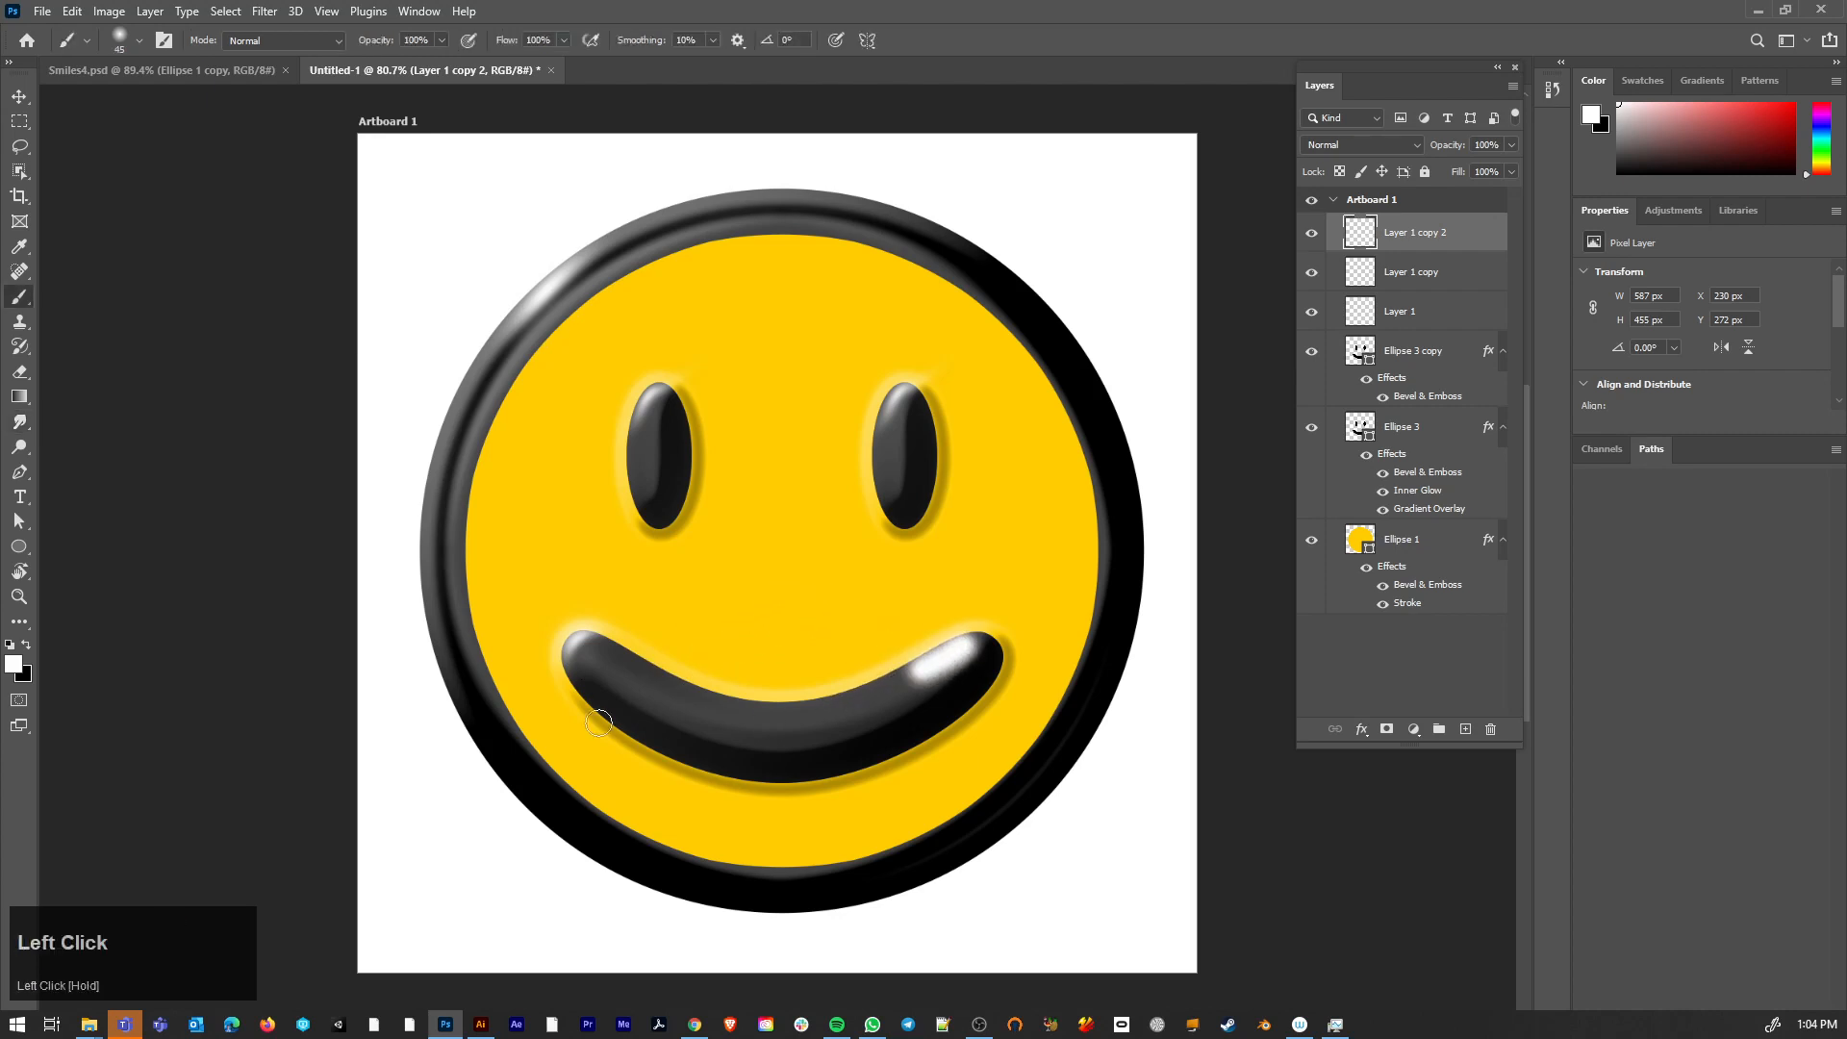
- Smudge the white highlight at the mouth's right end along its upper edge toward the mouth's centre
{"action": "left_click", "coordinate": [19, 421]}
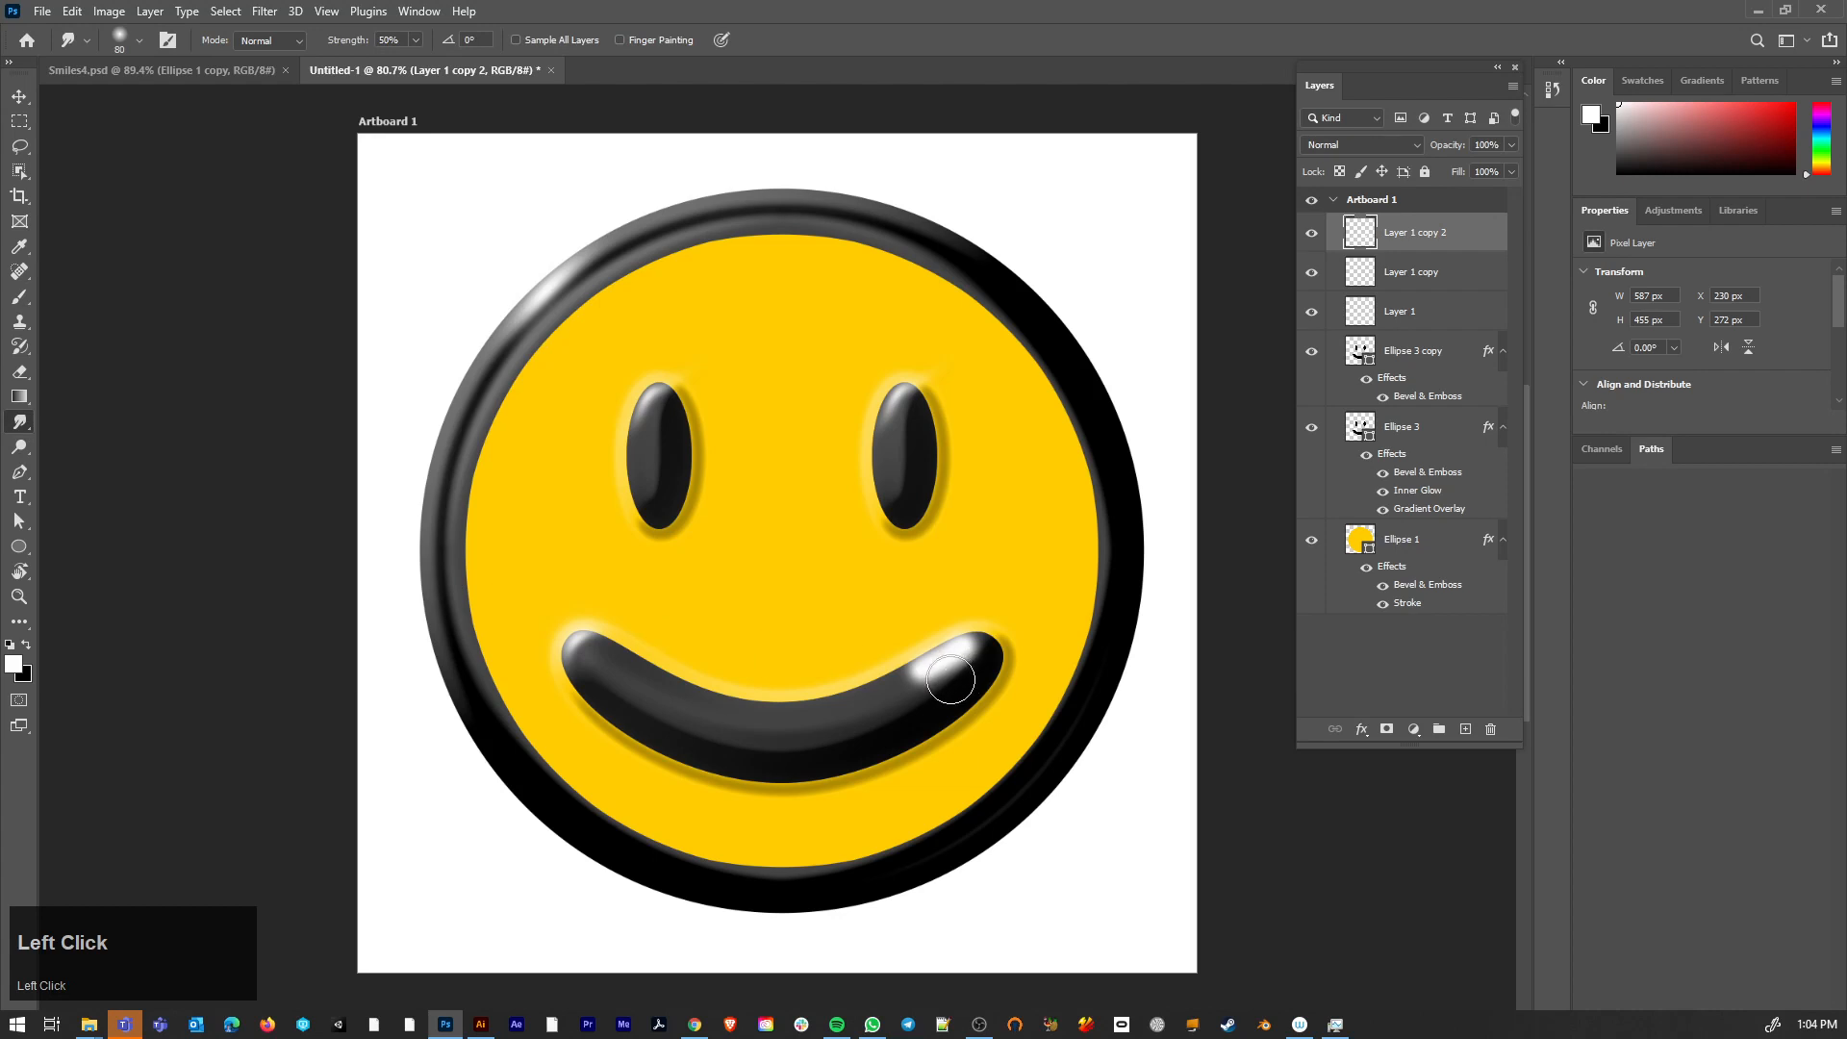
{"action": "mouse_move", "coordinate": [939, 683]}
{"action": "left_mouse_down"}
{"action": "mouse_move", "coordinate": [849, 708]}
{"action": "mouse_move", "coordinate": [917, 638]}
{"action": "mouse_move", "coordinate": [852, 713]}
{"action": "mouse_move", "coordinate": [907, 673]}
{"action": "mouse_move", "coordinate": [917, 692]}
{"action": "mouse_move", "coordinate": [968, 641]}
{"action": "left_mouse_up"}
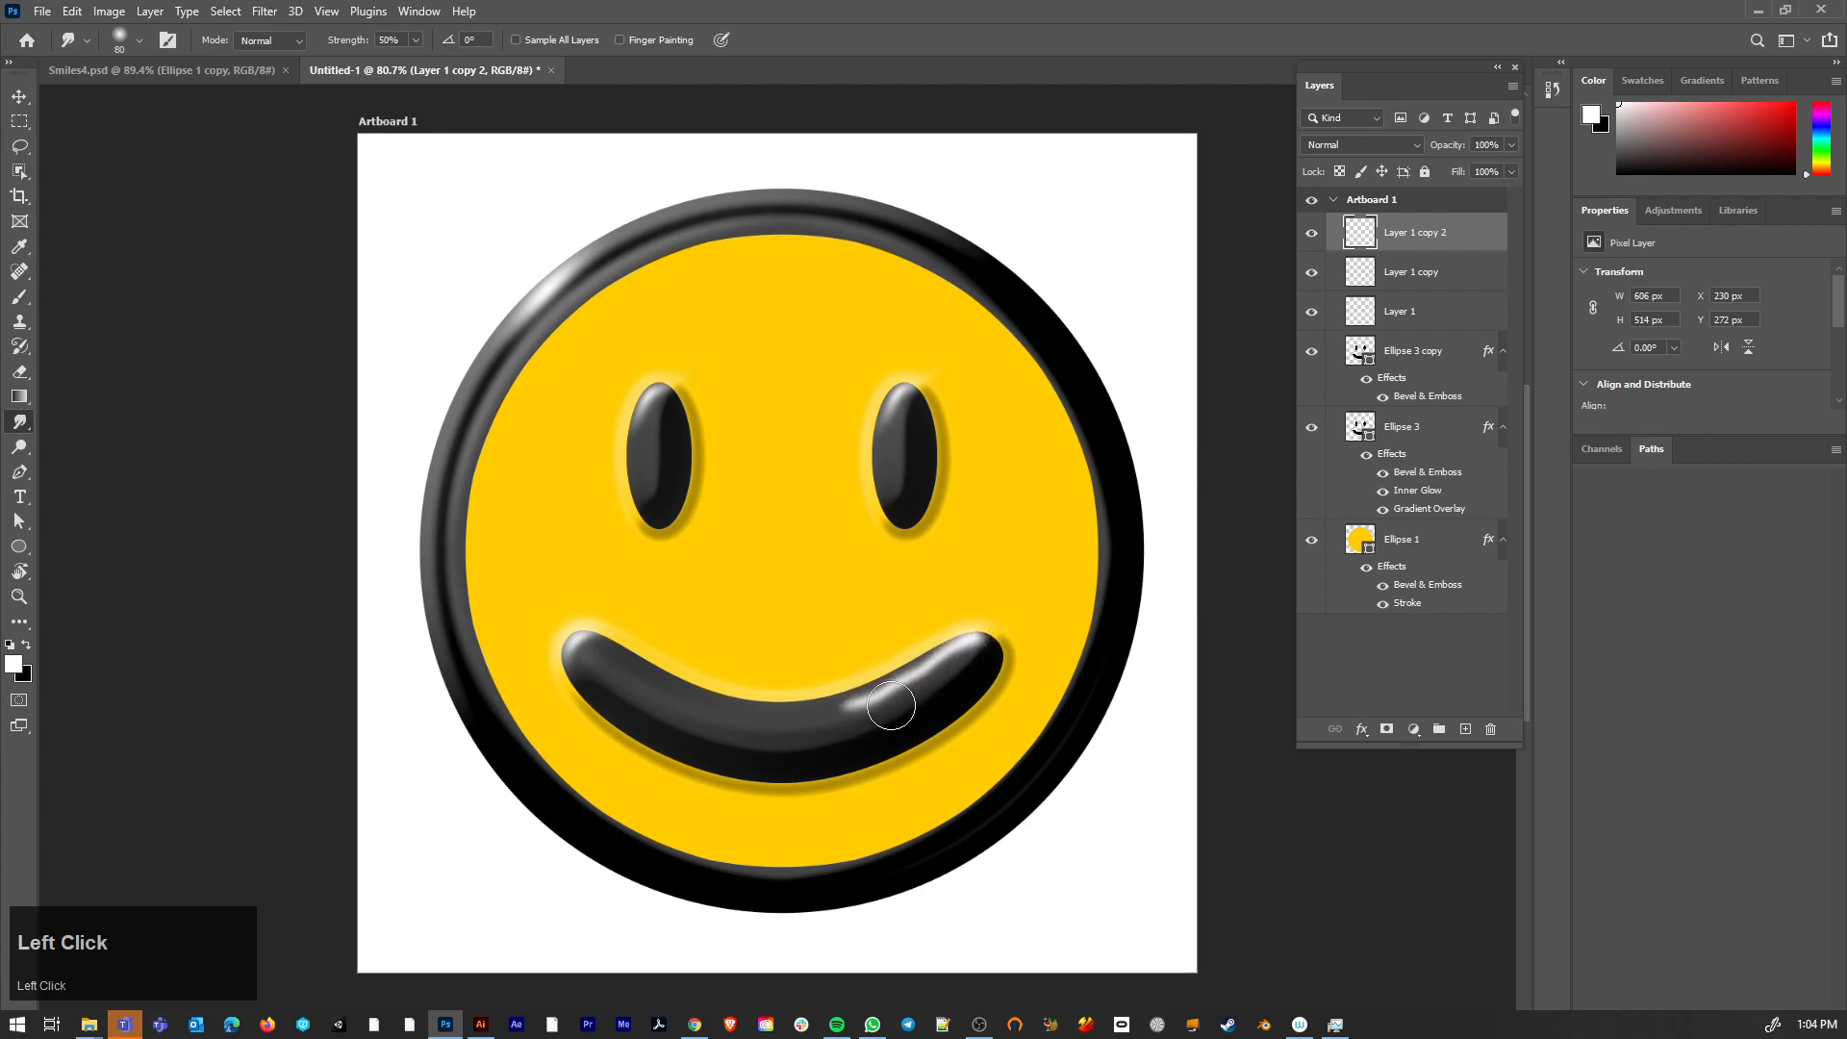
{"action": "mouse_move", "coordinate": [866, 708]}
{"action": "left_mouse_down"}
{"action": "mouse_move", "coordinate": [650, 712]}
{"action": "mouse_move", "coordinate": [846, 699]}
{"action": "left_mouse_up"}
- Lightly erase the inner end of the mouth's right highlight with a 125 px eraser at 20% opacity
{"action": "key", "text": "e"}
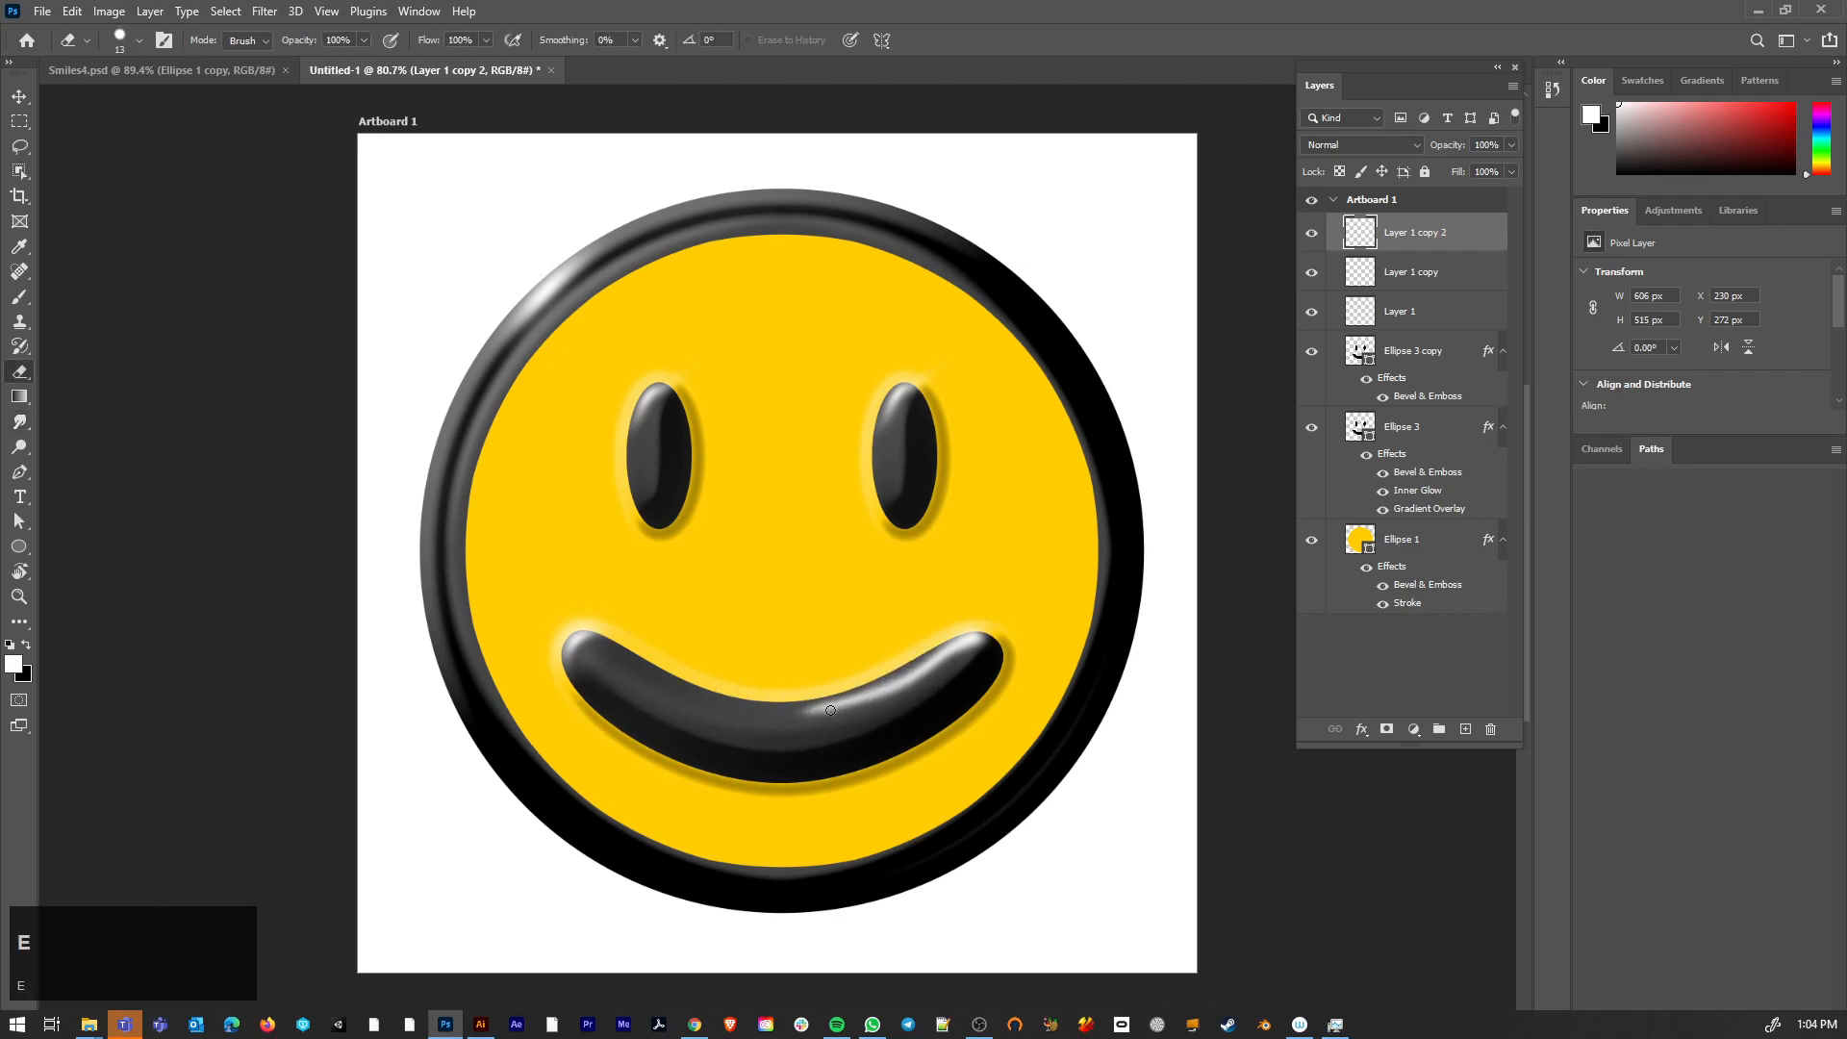
{"action": "key", "text": "bracketright"}
{"action": "key", "text": "bracketright"}
{"action": "key", "text": "bracketright"}
{"action": "key", "text": "bracketright"}
{"action": "key", "text": "bracketright"}
{"action": "key", "text": "bracketright"}
{"action": "key", "text": "bracketright"}
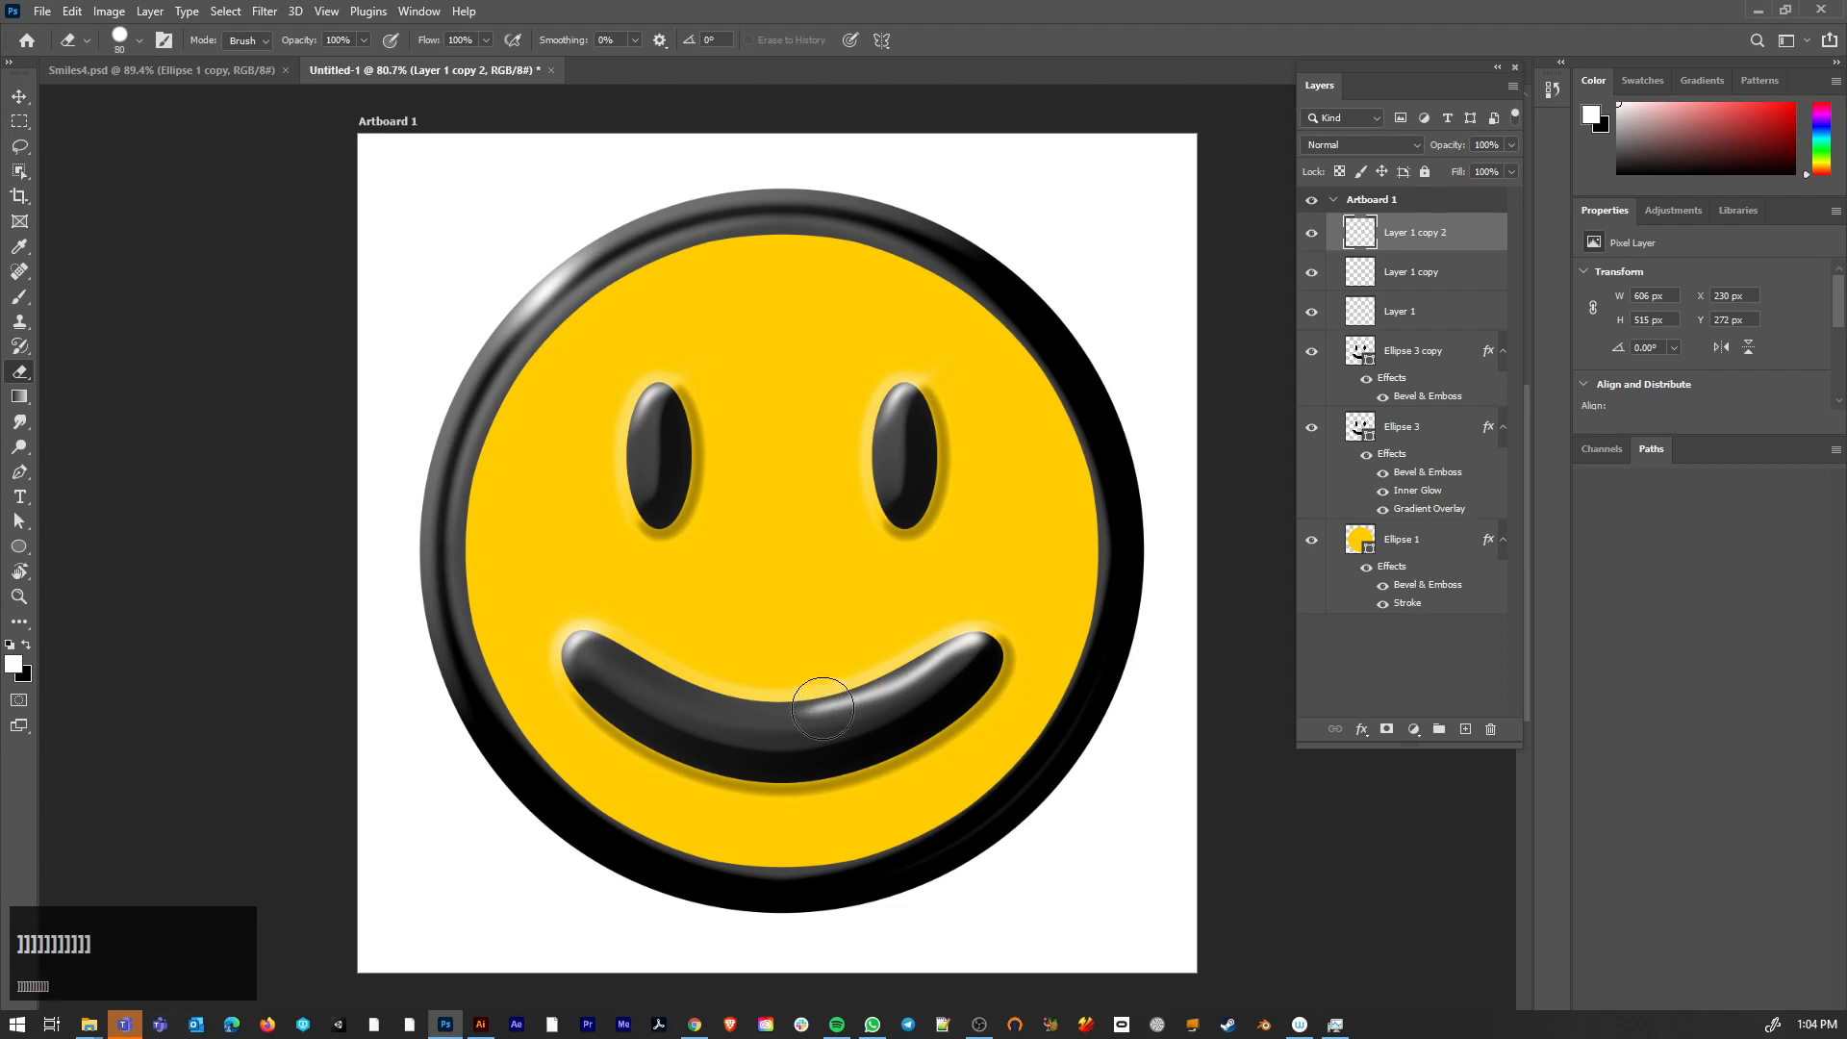
{"action": "key", "text": "2"}
{"action": "mouse_move", "coordinate": [835, 703]}
{"action": "left_mouse_down"}
{"action": "mouse_move", "coordinate": [878, 694]}
{"action": "mouse_move", "coordinate": [910, 715]}
{"action": "left_mouse_up"}
- Fade the mouth's right highlight with a Soft Round eraser, and smudge the remainder along the mouth's upper edge
{"action": "right_click", "coordinate": [899, 679]}
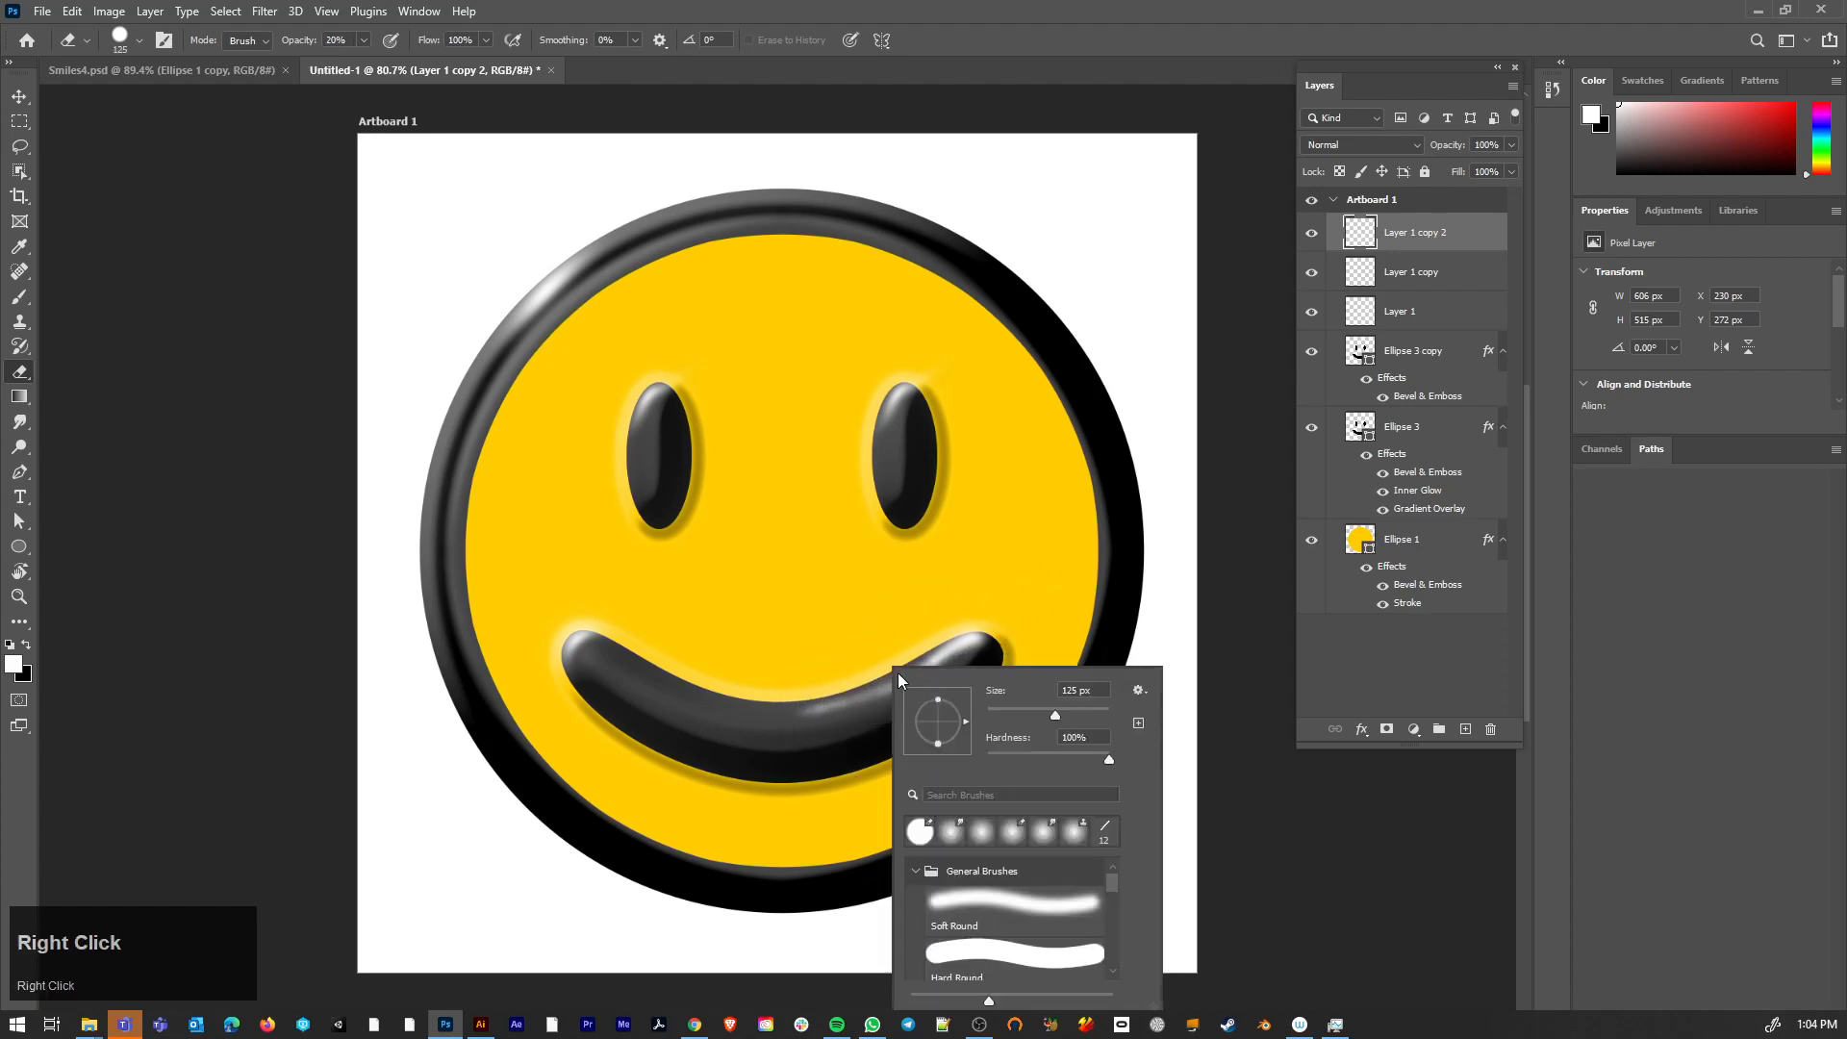
{"action": "left_click", "coordinate": [979, 908]}
{"action": "left_click", "coordinate": [846, 701]}
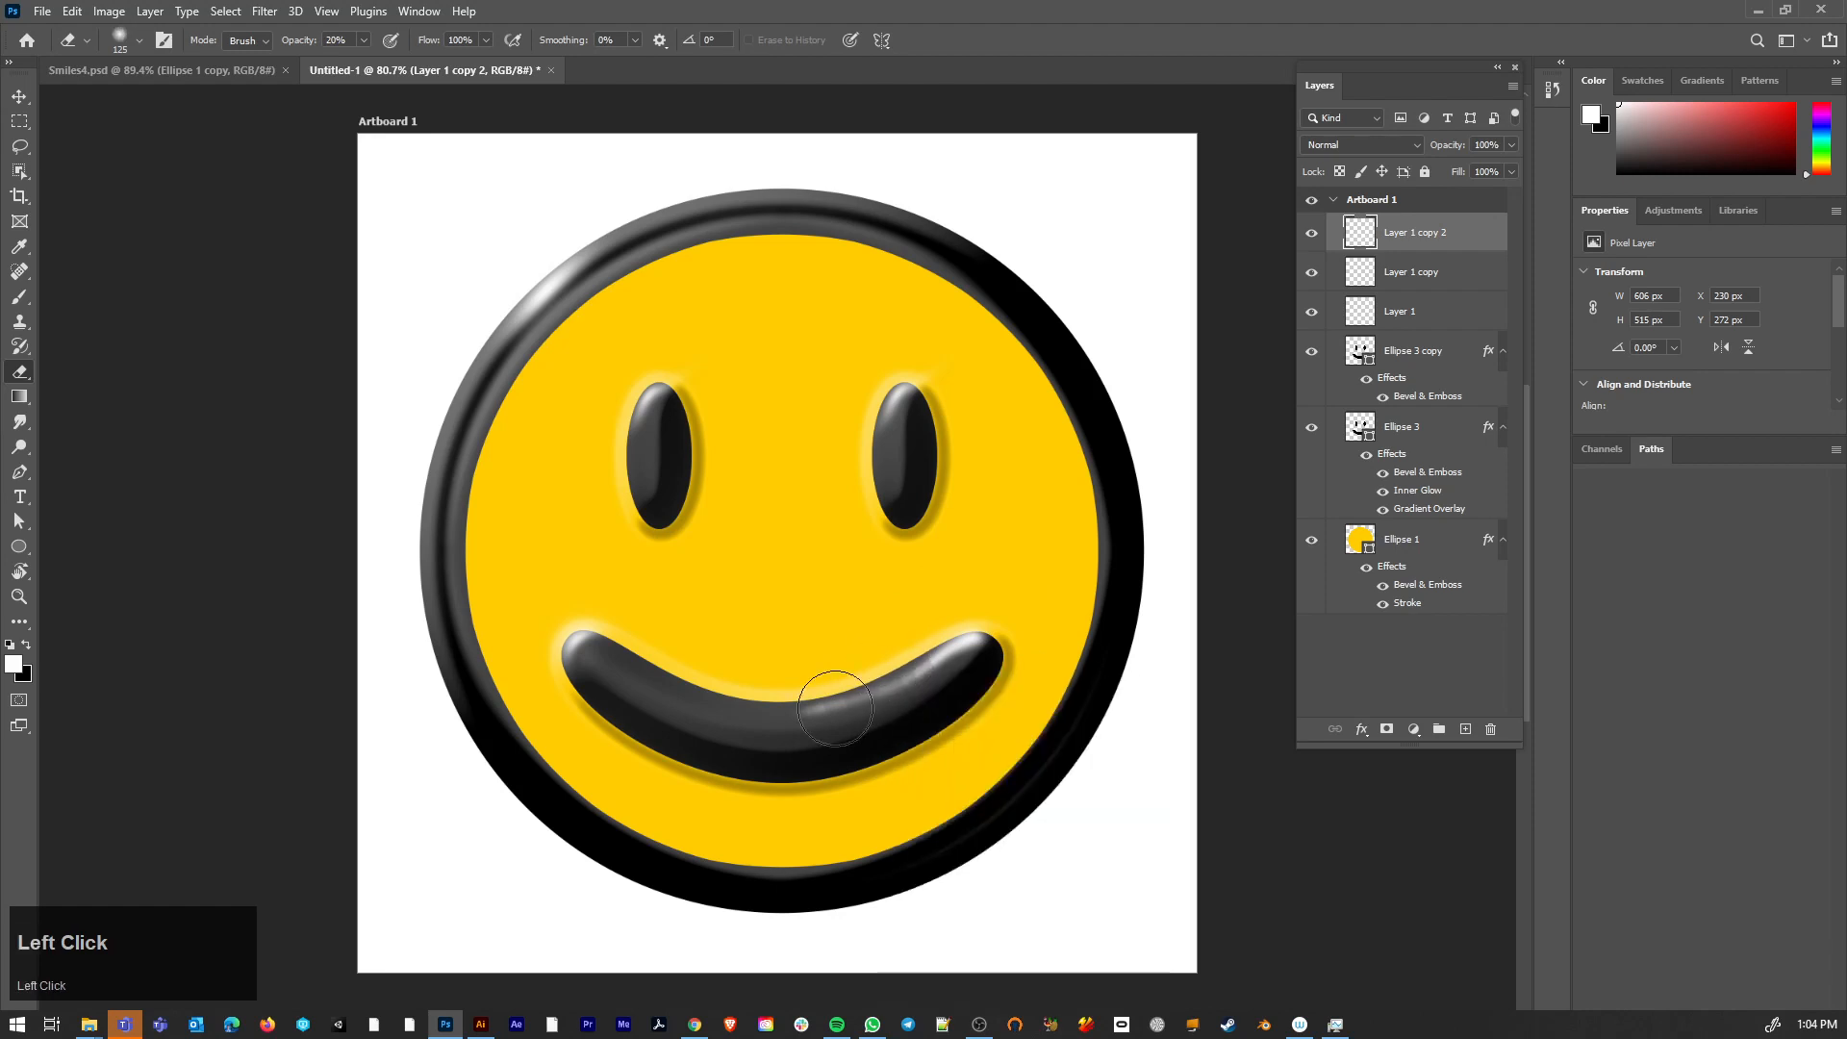
{"action": "left_click_drag", "start_coordinate": [919, 673], "coordinate": [851, 701]}
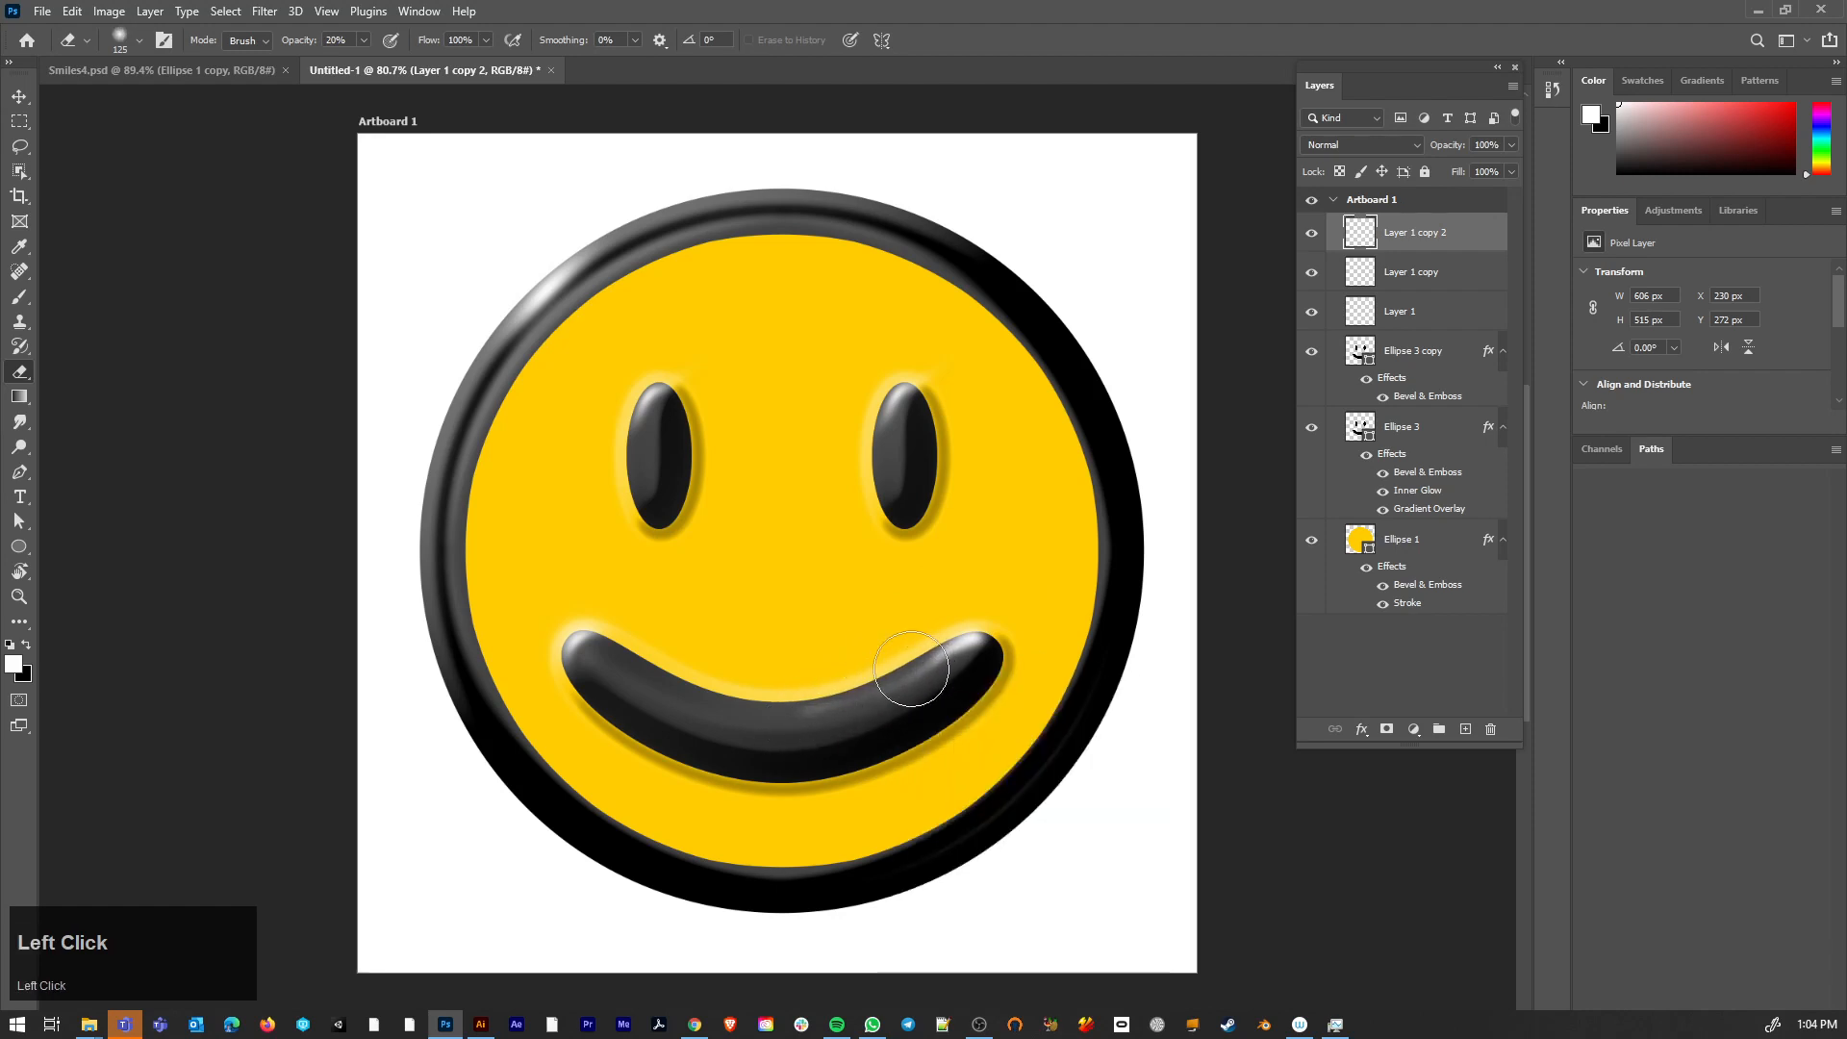
{"action": "mouse_move", "coordinate": [960, 627]}
{"action": "left_mouse_down"}
{"action": "mouse_move", "coordinate": [869, 709]}
{"action": "mouse_move", "coordinate": [820, 726]}
{"action": "left_mouse_up"}
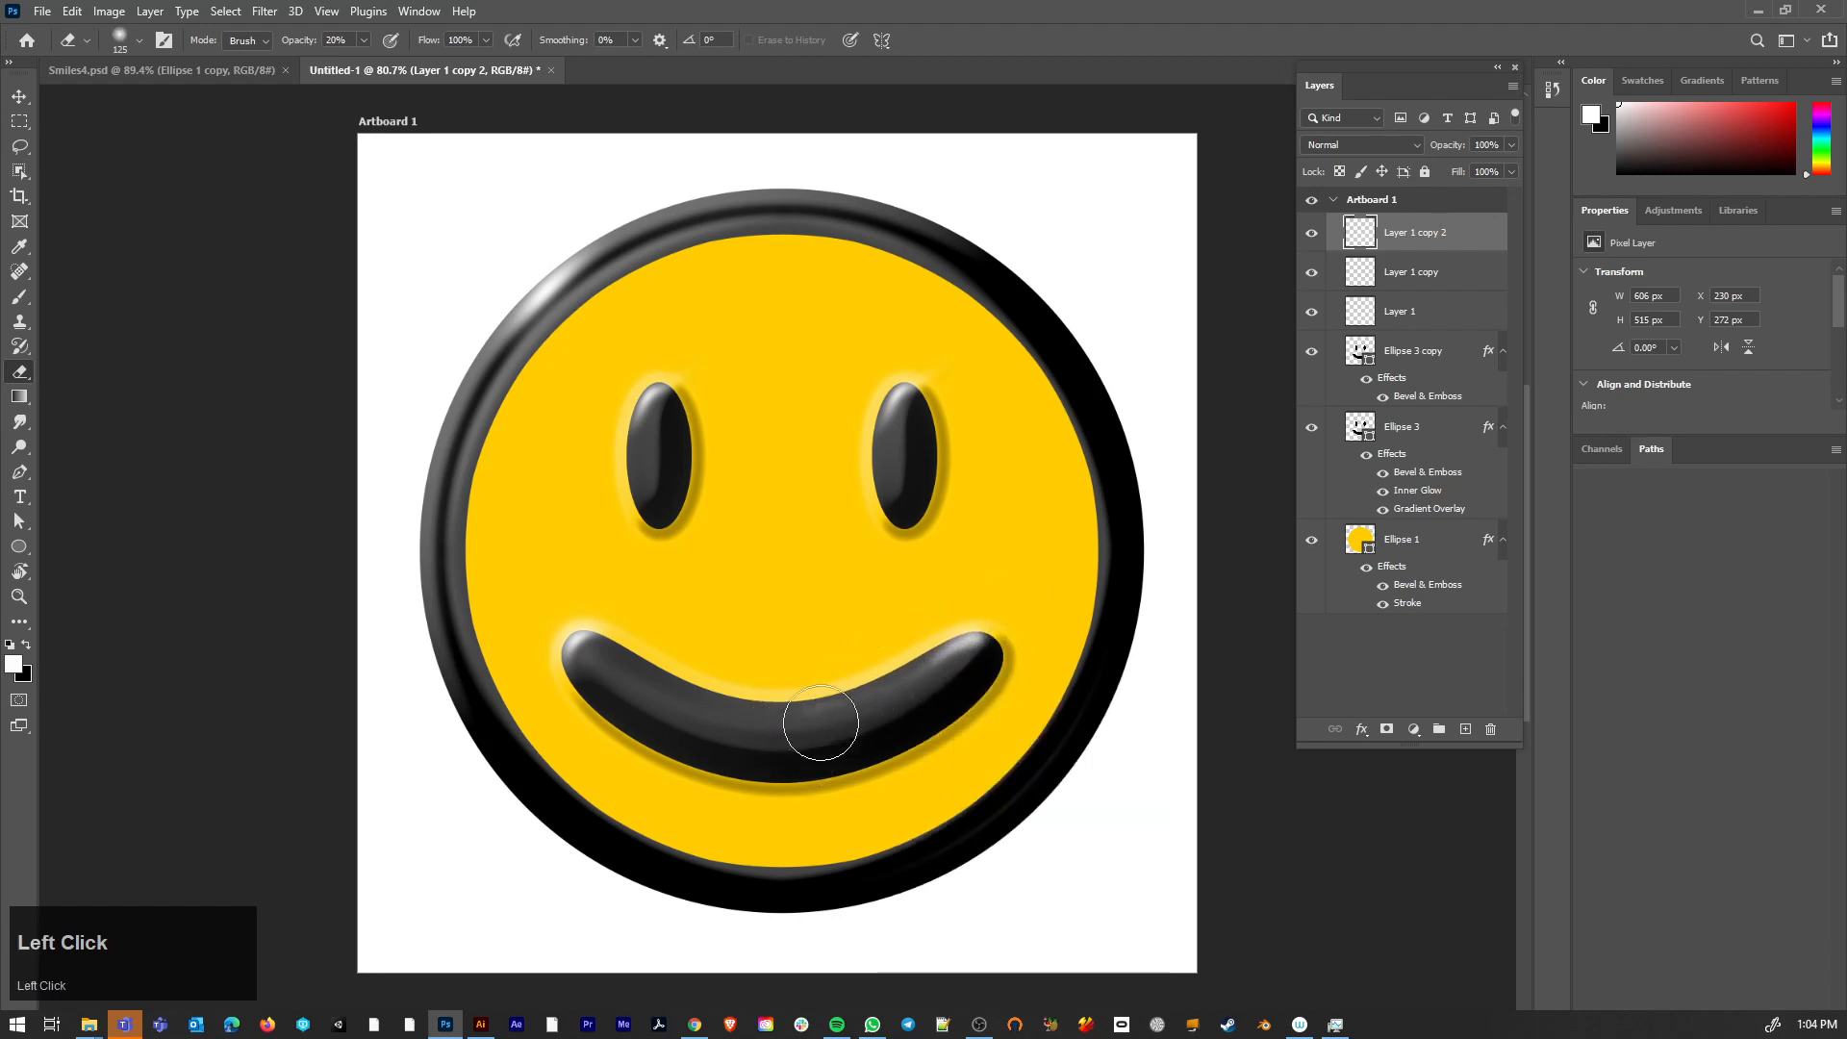
{"action": "left_click", "coordinate": [21, 421]}
{"action": "mouse_move", "coordinate": [962, 646]}
{"action": "left_mouse_down"}
{"action": "mouse_move", "coordinate": [897, 683]}
{"action": "mouse_move", "coordinate": [808, 694]}
{"action": "left_mouse_up"}
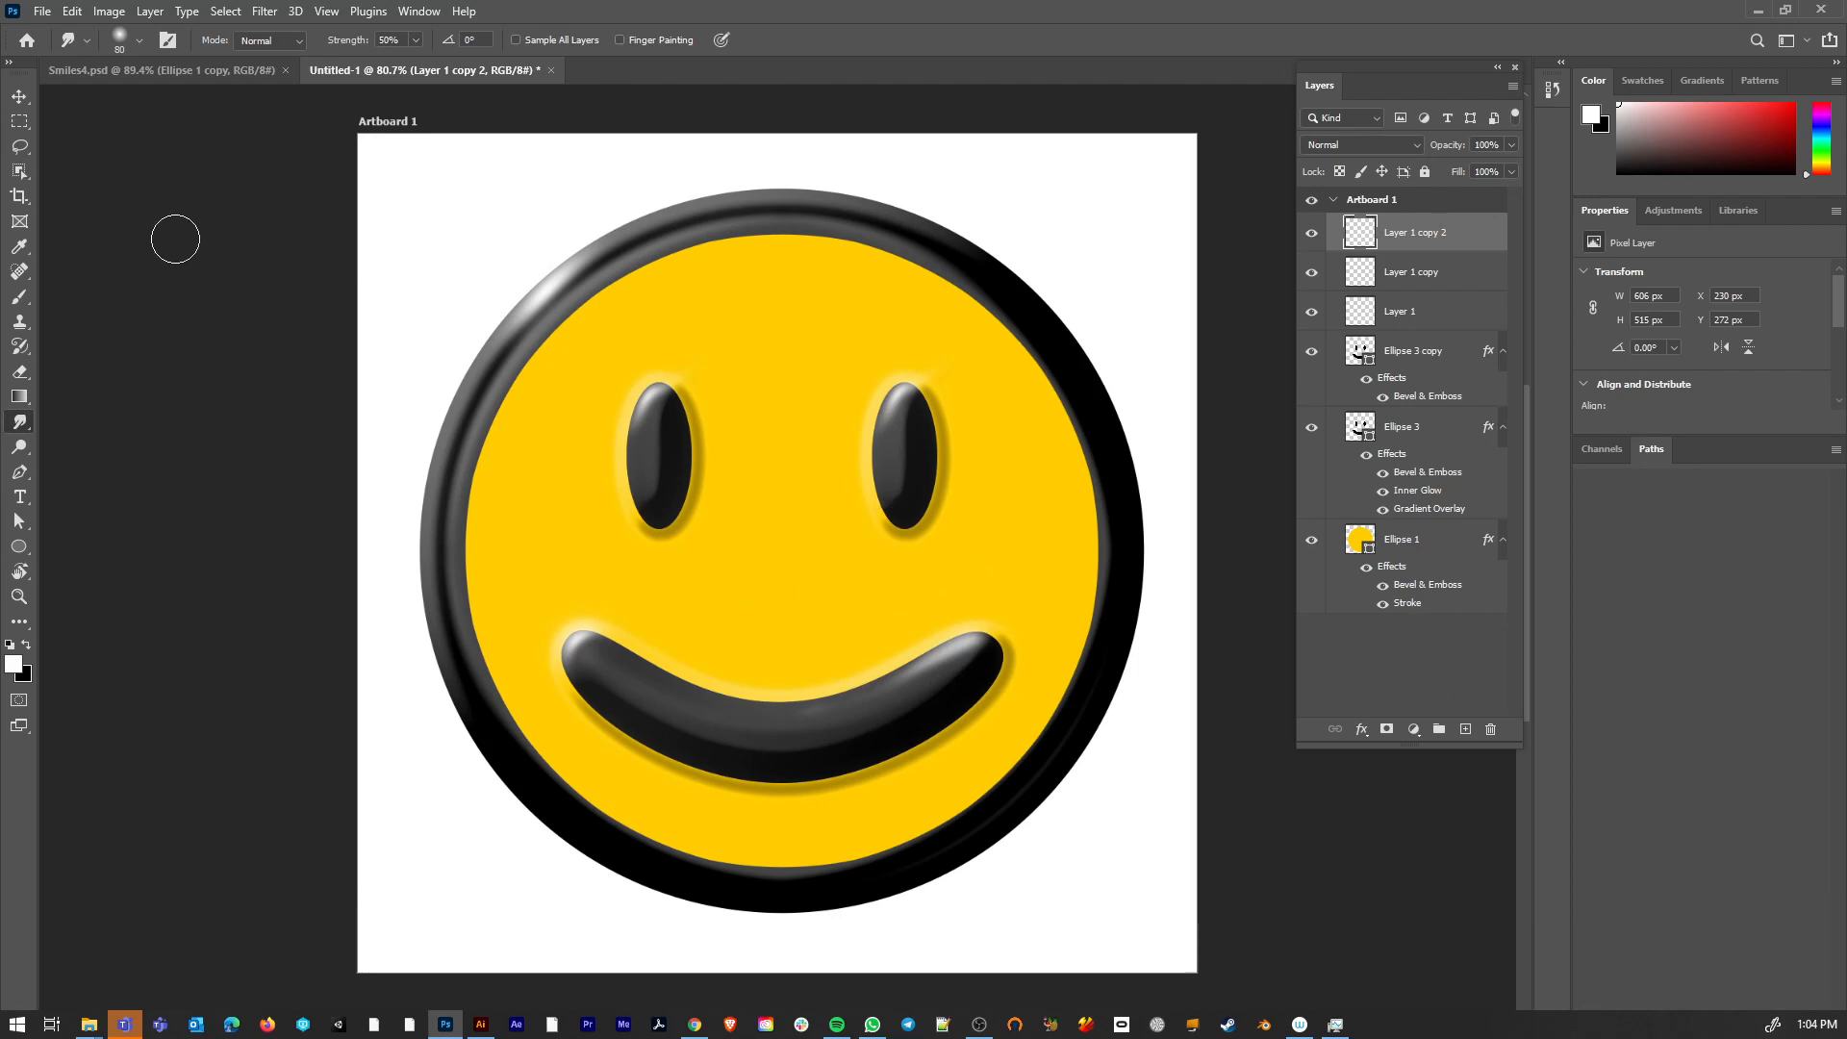
{"action": "mouse_move", "coordinate": [175, 239]}
{"action": "left_mouse_down"}
{"action": "mouse_move", "coordinate": [92, 545]}
{"action": "mouse_move", "coordinate": [256, 880]}
{"action": "left_mouse_up"}
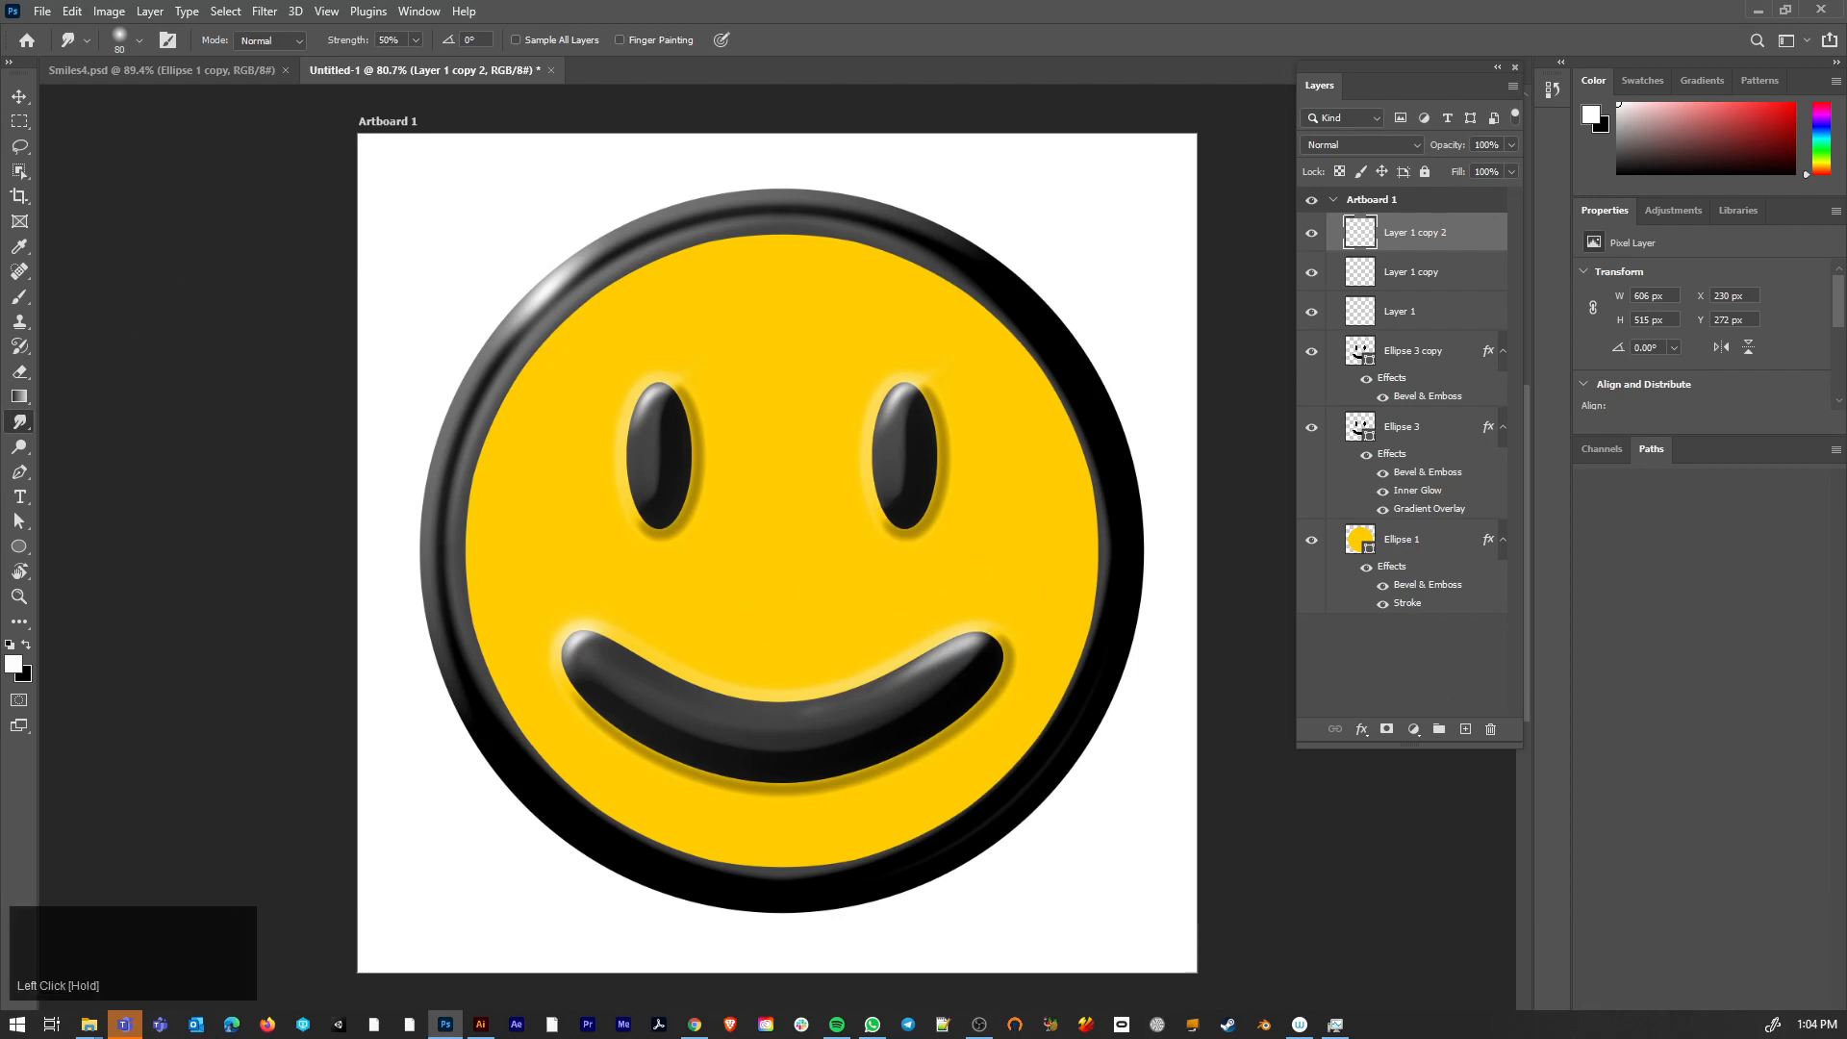
{"action": "left_click", "coordinate": [980, 1024]}
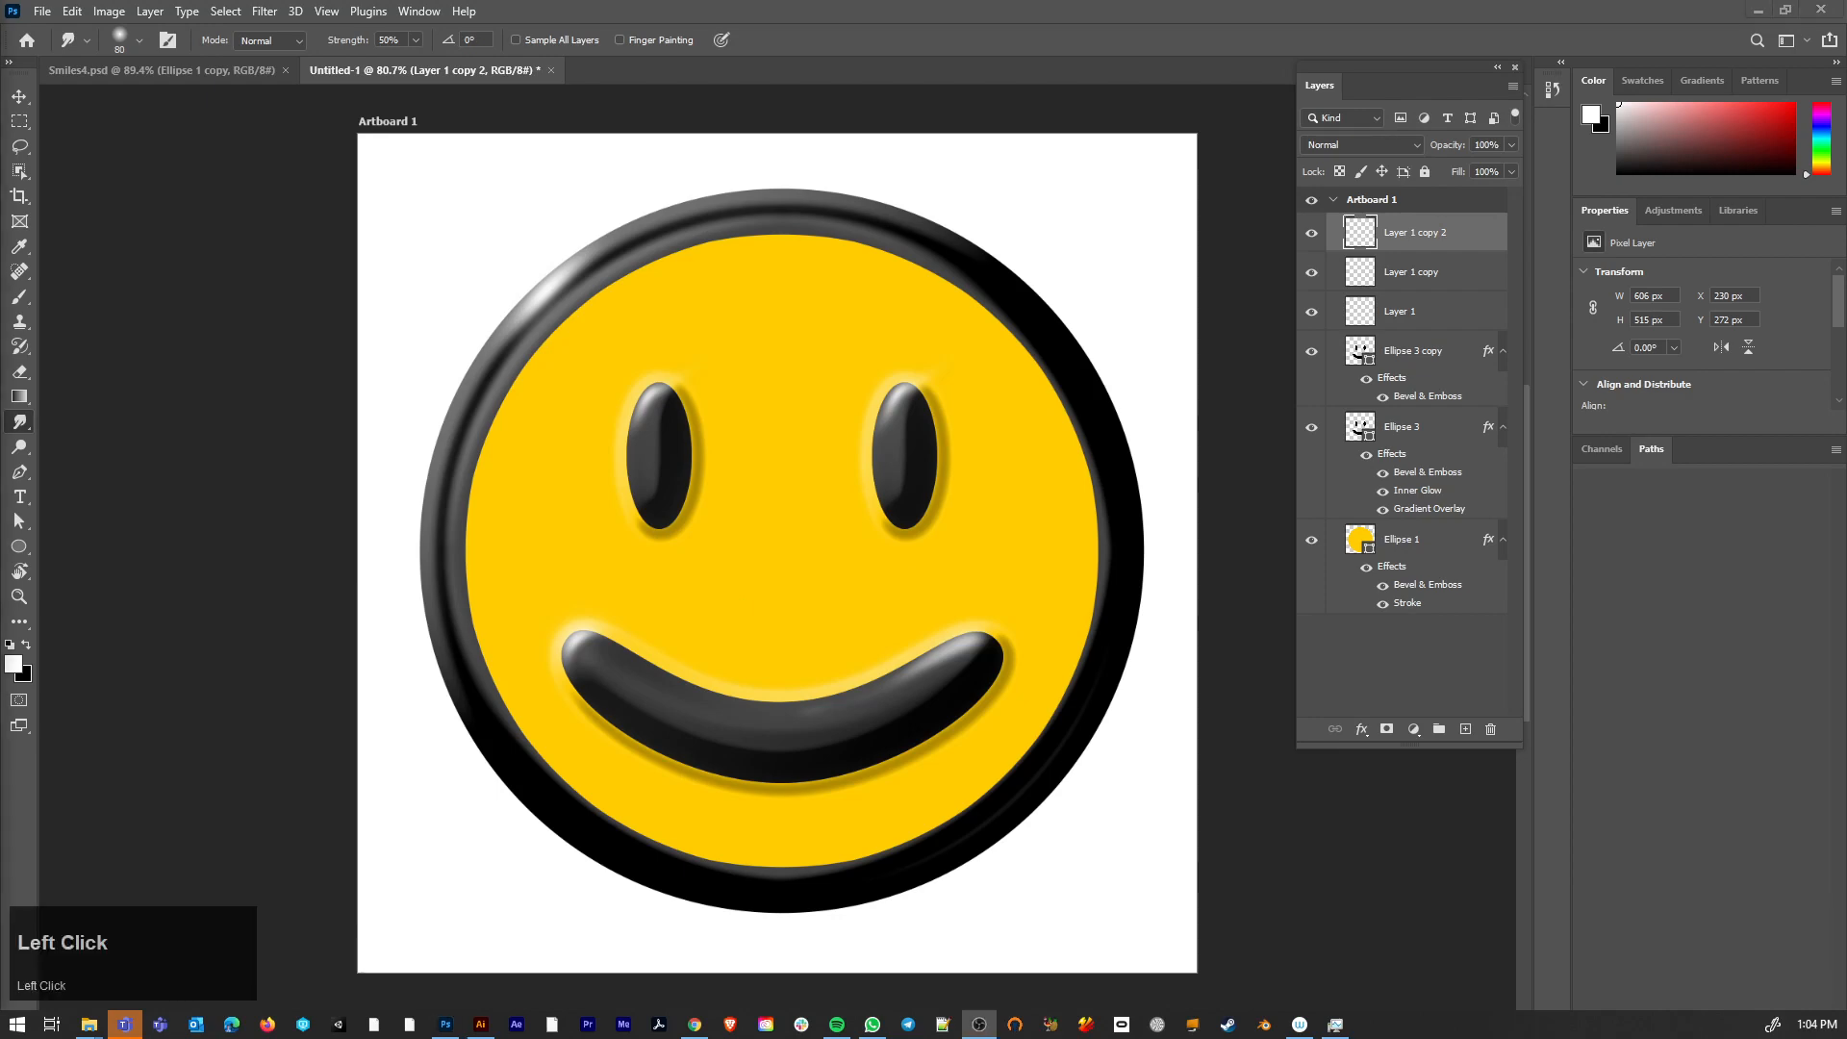